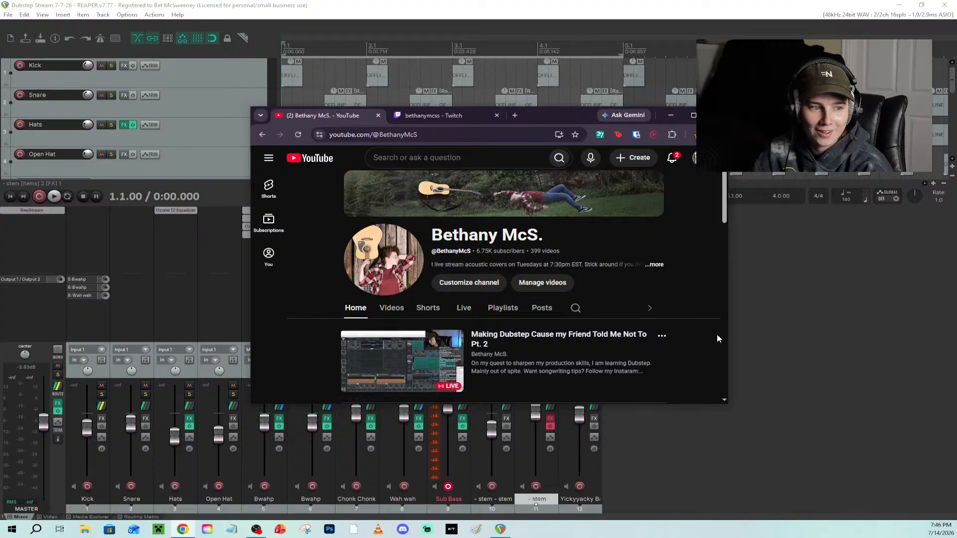
Look through the YouTube channel's home page and move the browser window out of view
scroll(516, 269, "down", 1)
scroll(515, 269, "down", 1)
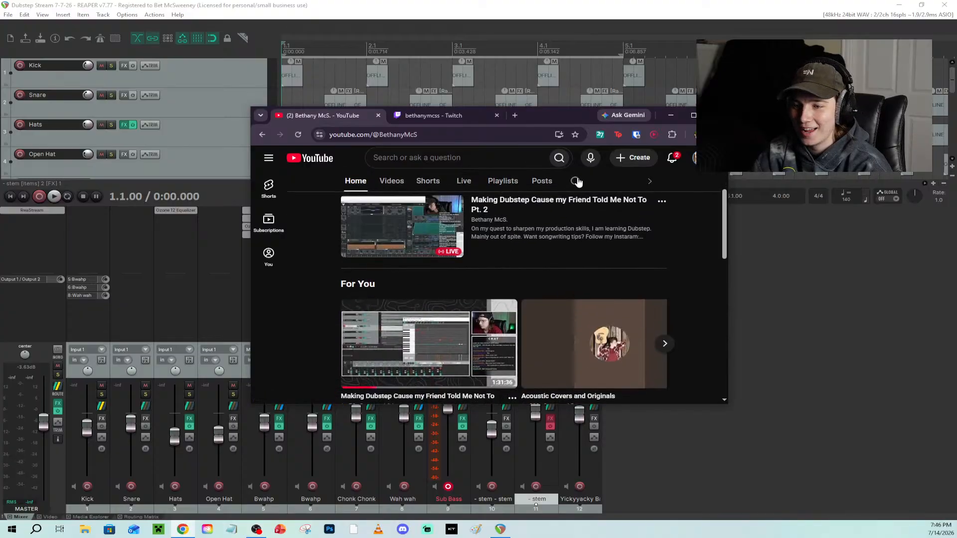
left_click_drag(560, 112, 956, 200)
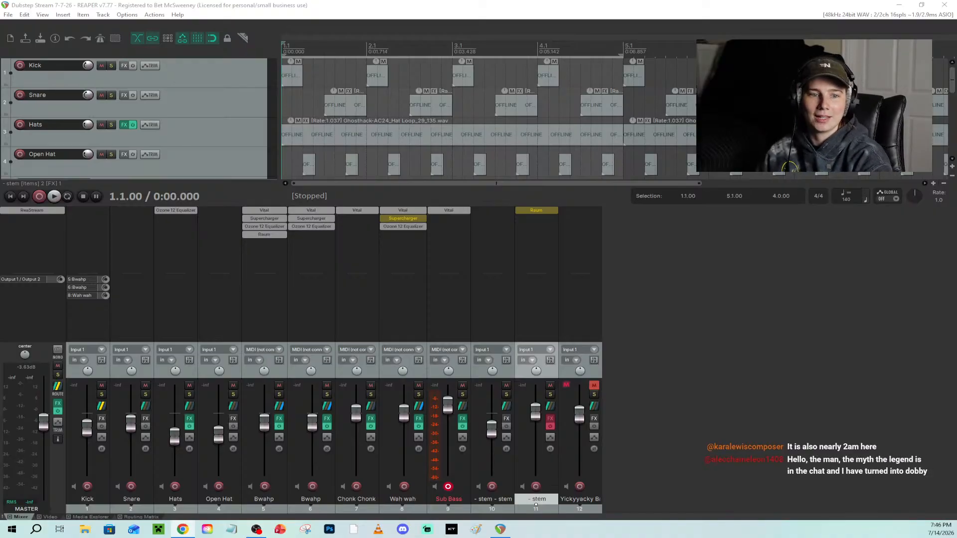
Switch to REAPER and shrink the mixer so the arrange view shows the tracks from Kick down to Sub Bass
key("alt+Tab")
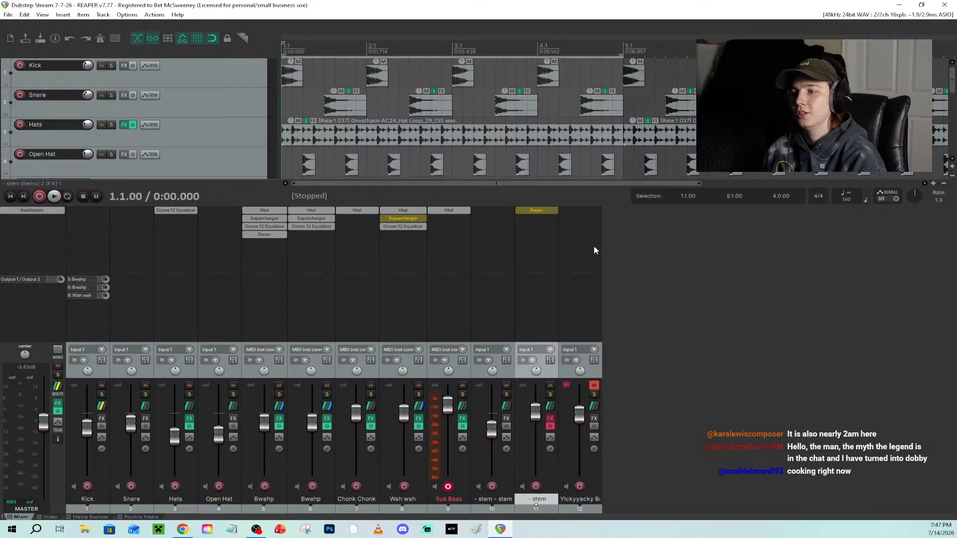
left_click_drag(282, 209, 282, 366)
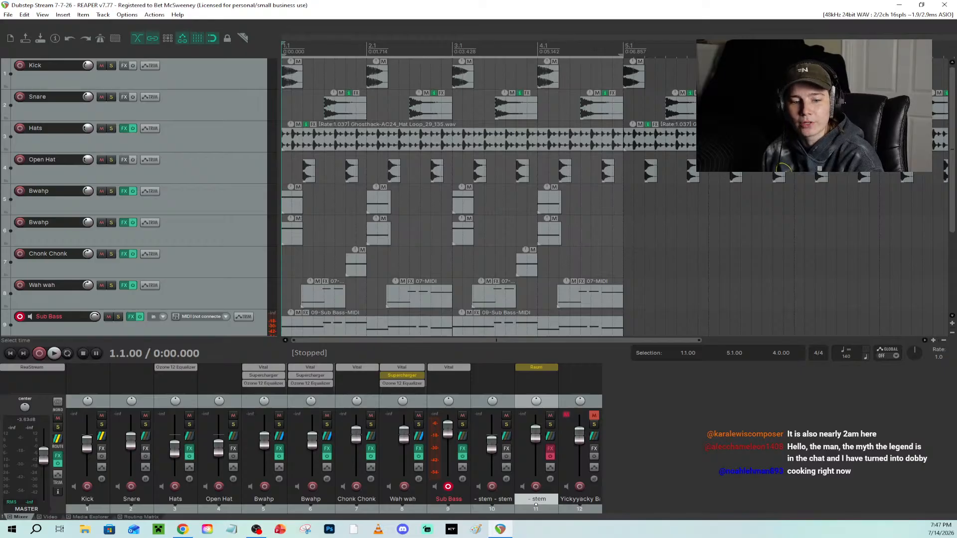
left_click(499, 529)
left_click(500, 529)
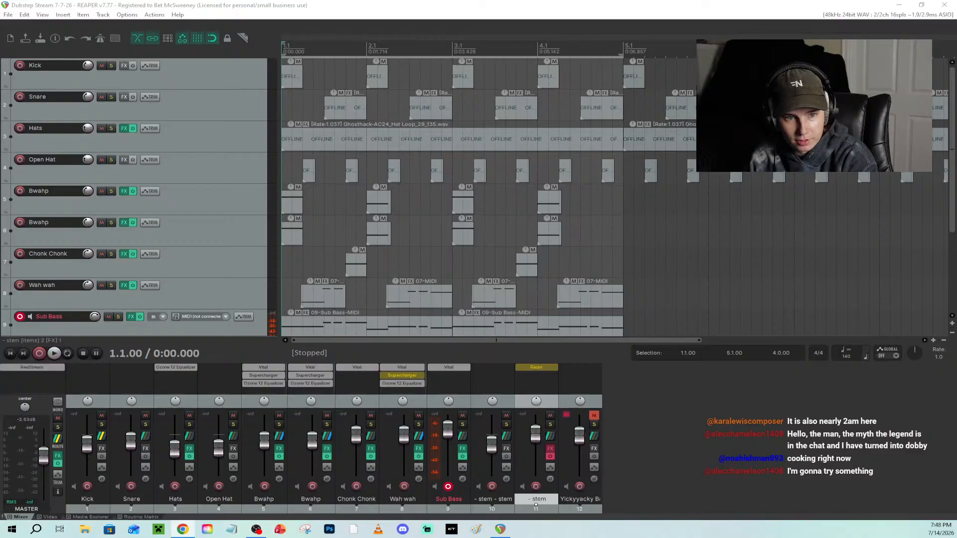
Bring up the YouTube video "How To Make Dubstep Like The PROS", skip its ad and watch from 4:00 to about 4:10
left_click_drag(956, 70, 264, 75)
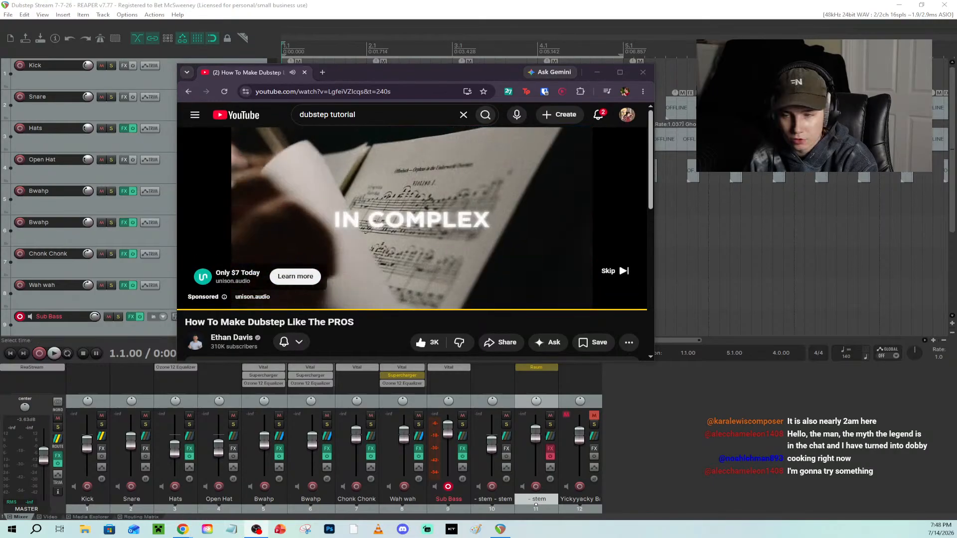
left_click(612, 271)
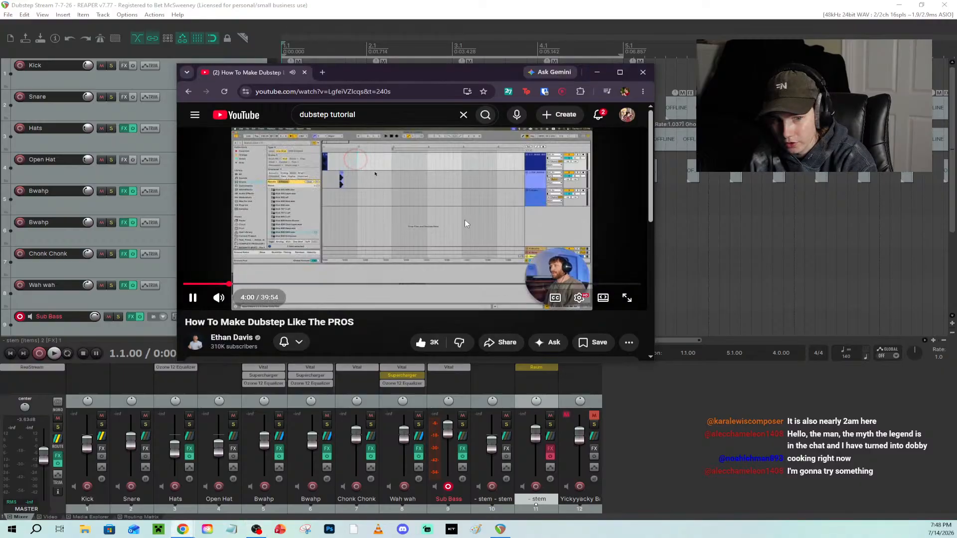
left_click(190, 290)
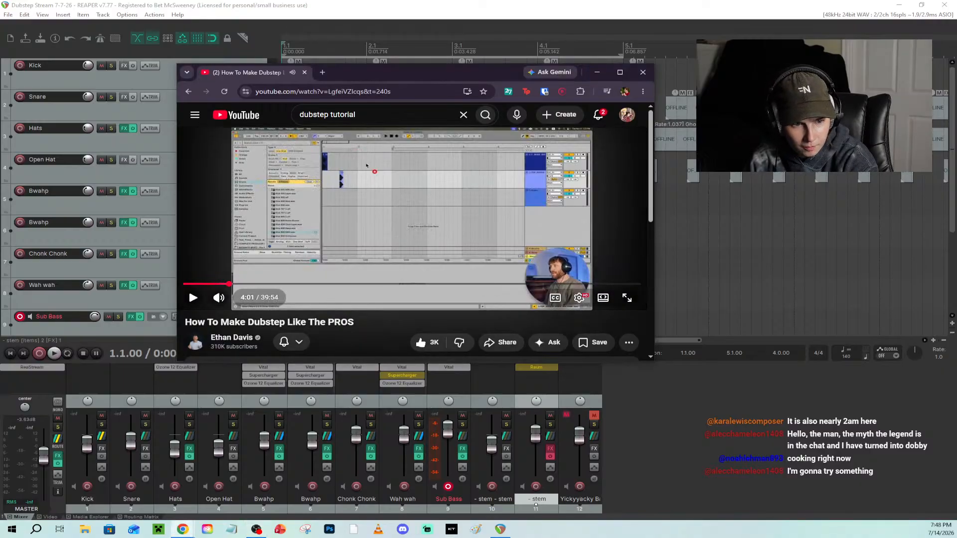
key("alt+Tab")
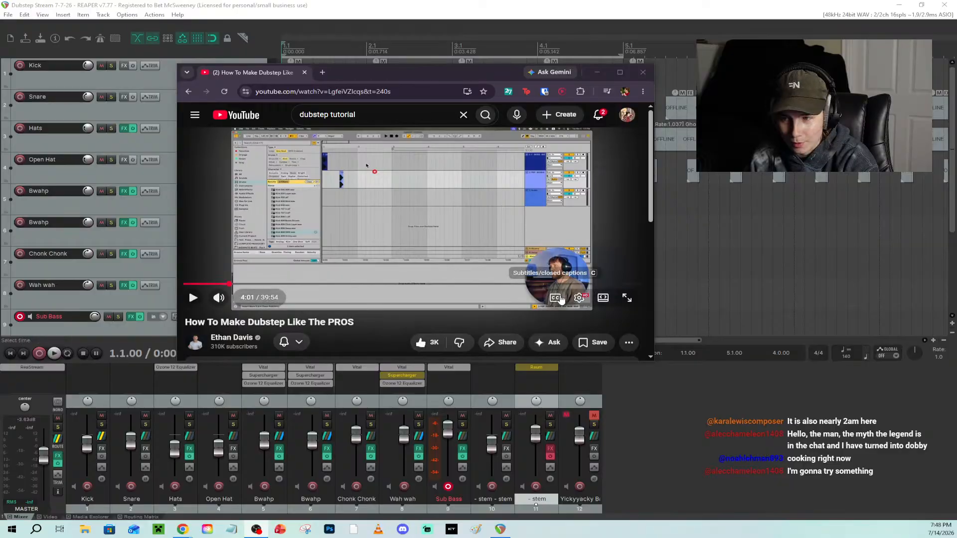
left_click(194, 298)
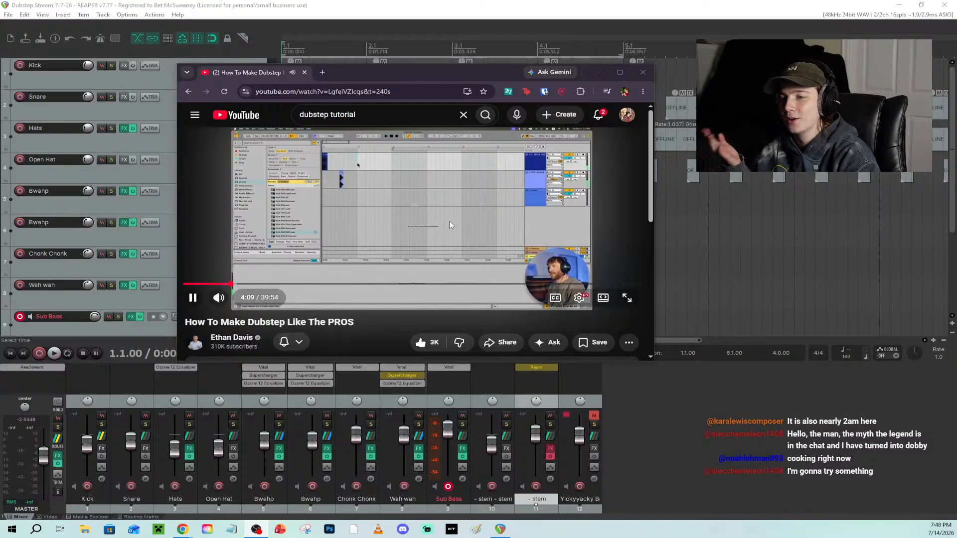
left_click(401, 230)
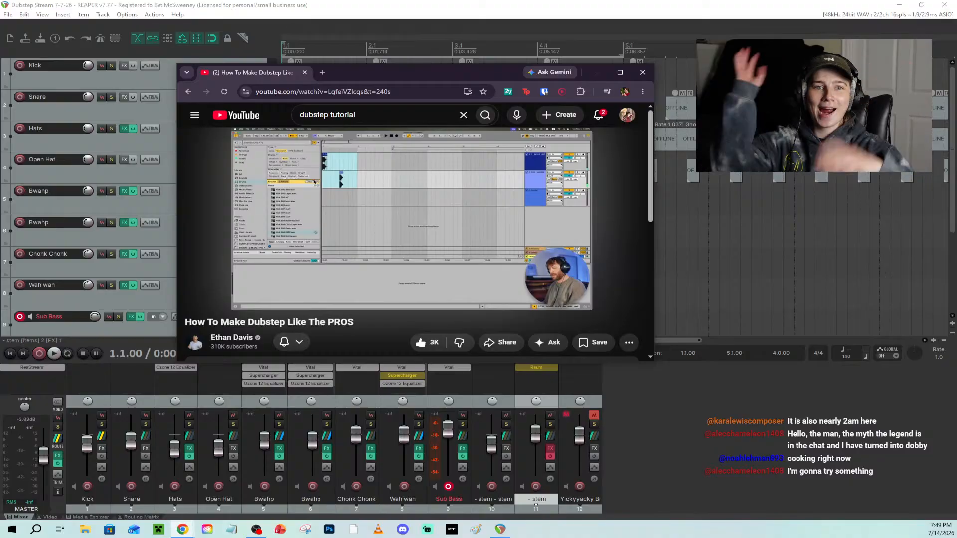
Return to REAPER, play the dubstep project from the start to just past bar 5, and stop playback
left_click(397, 4)
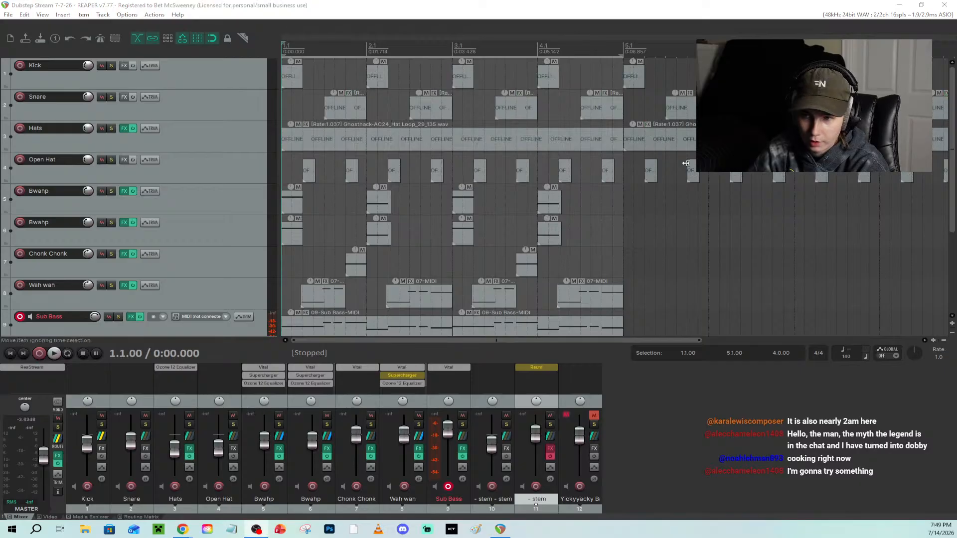
left_click(281, 44)
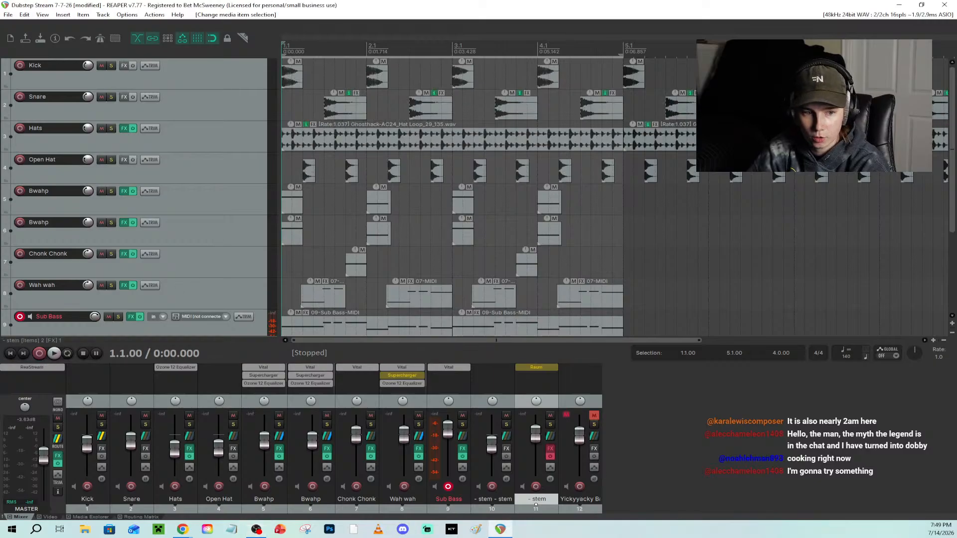
key("alt+Tab")
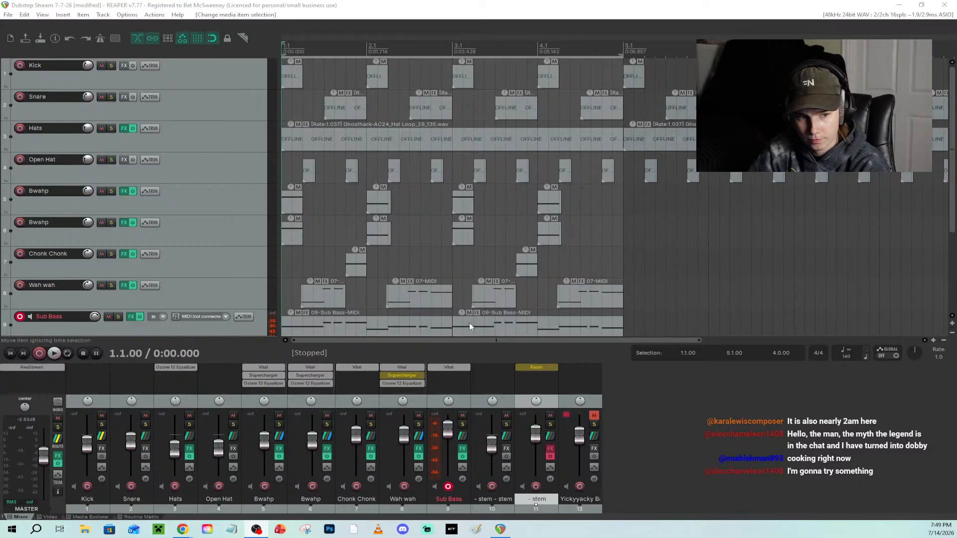
left_click(315, 21)
key("space")
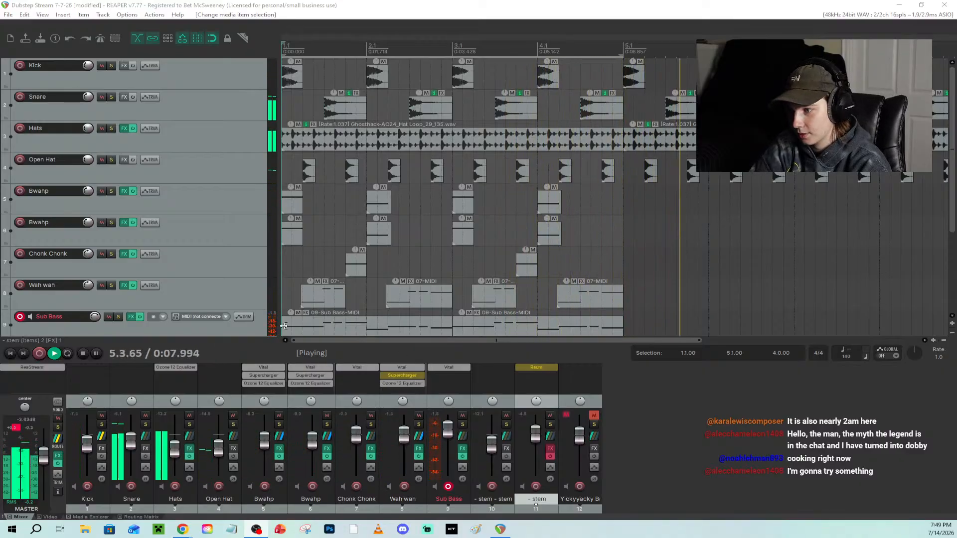
scroll(643, 227, "down", 3)
left_click(83, 354)
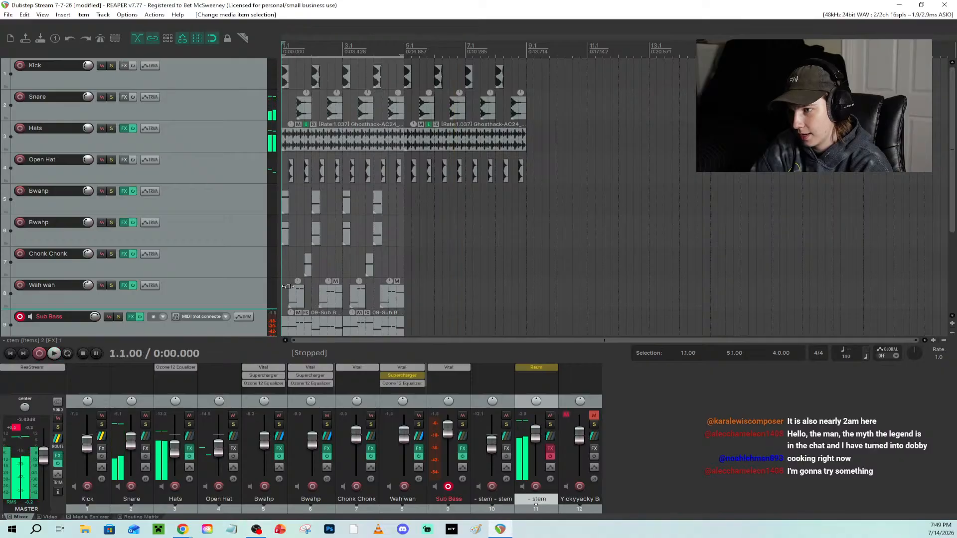
Review the clips on all tracks of the arrangement, down to the stem and Yickyyacky Bass tracks
scroll(498, 180, "down", 2)
scroll(497, 180, "up", 5)
scroll(231, 193, "down", 3)
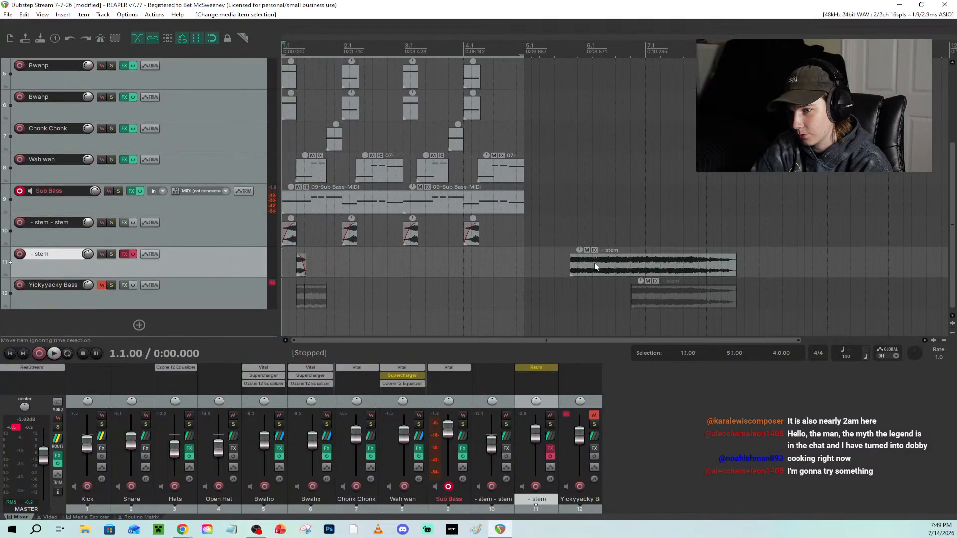
scroll(448, 269, "up", 2)
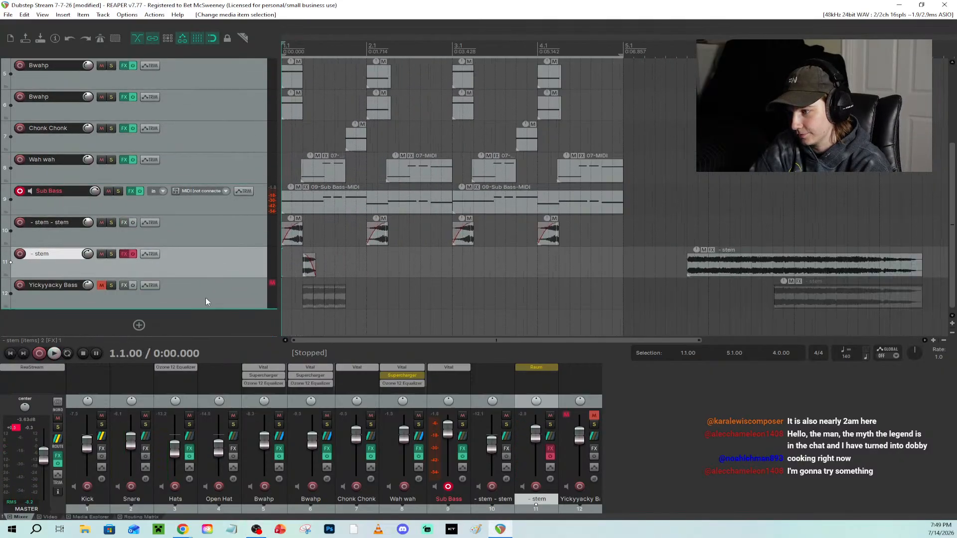
scroll(225, 211, "up", 3)
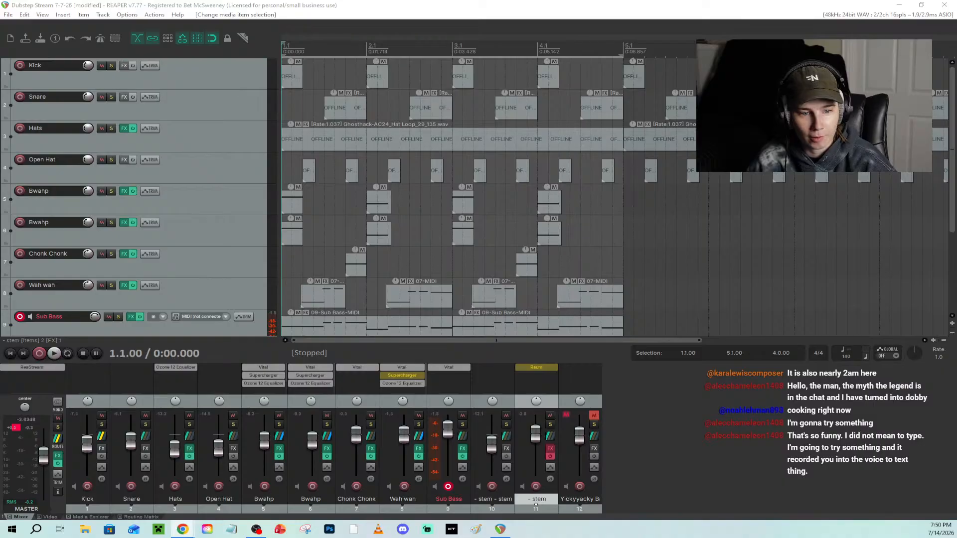
left_click(283, 44)
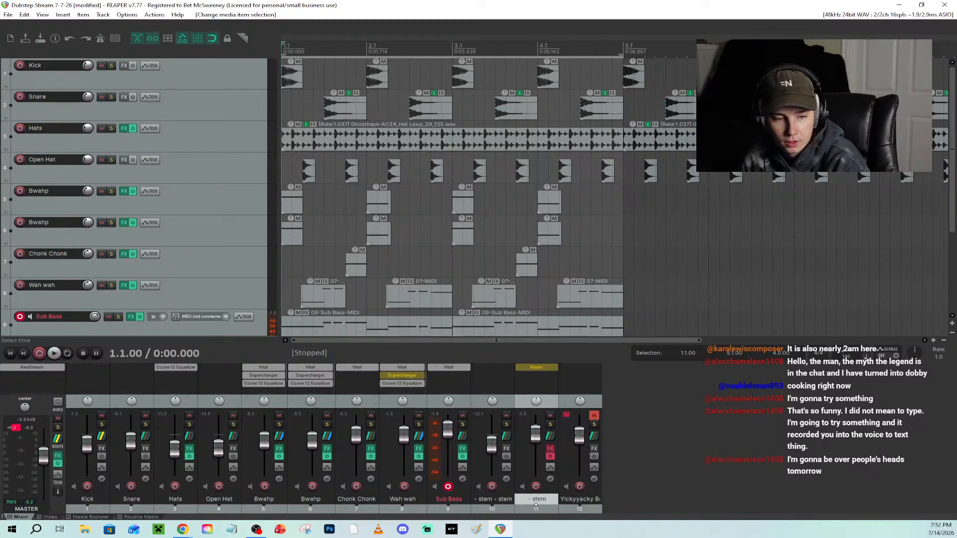
Switch back to the dubstep tutorial video, skip ahead to 19:45 and pause it after a few seconds
key("alt+Tab")
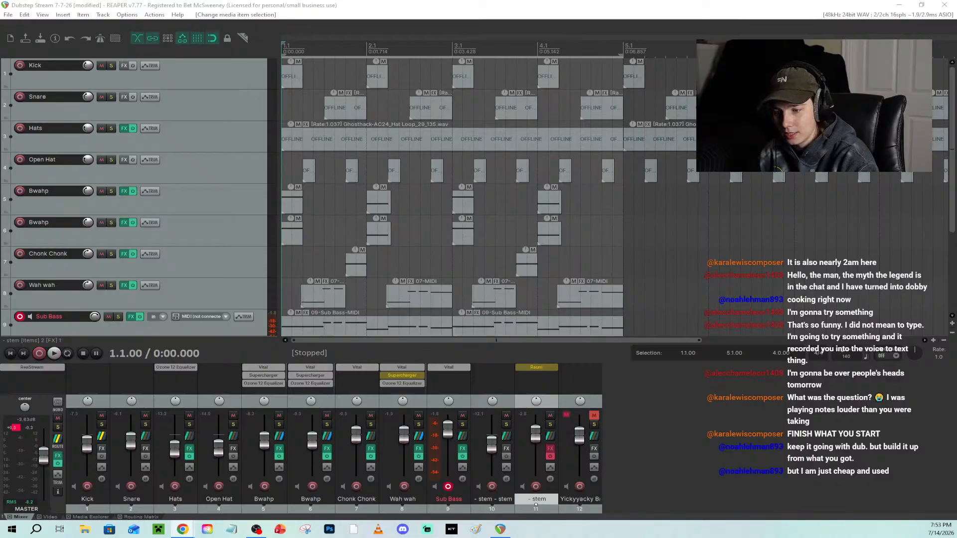
key("alt+Tab")
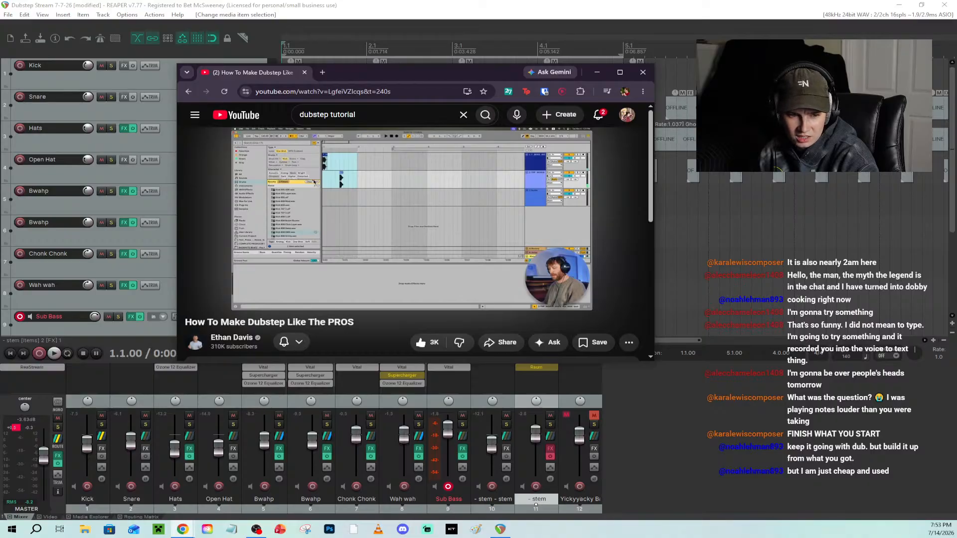
key("alt+Tab")
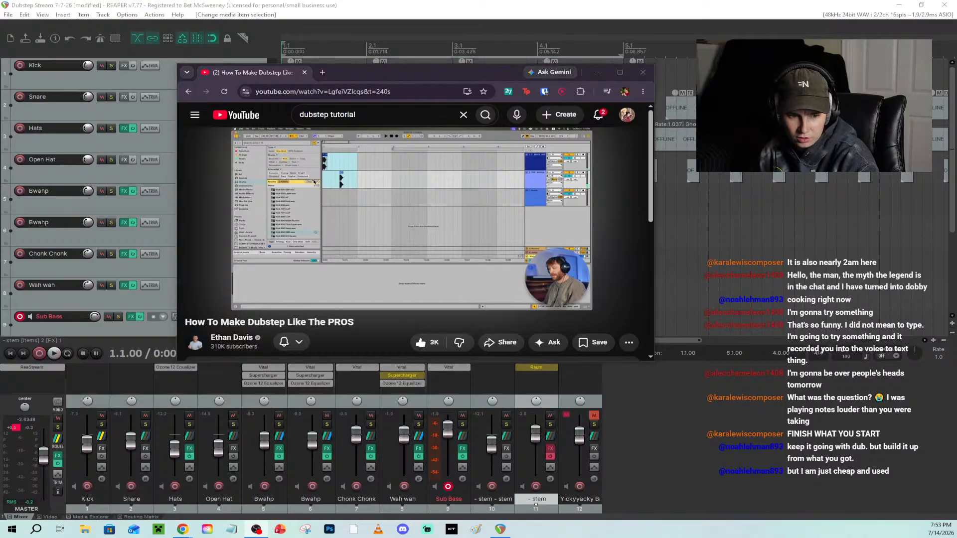
left_click(333, 210)
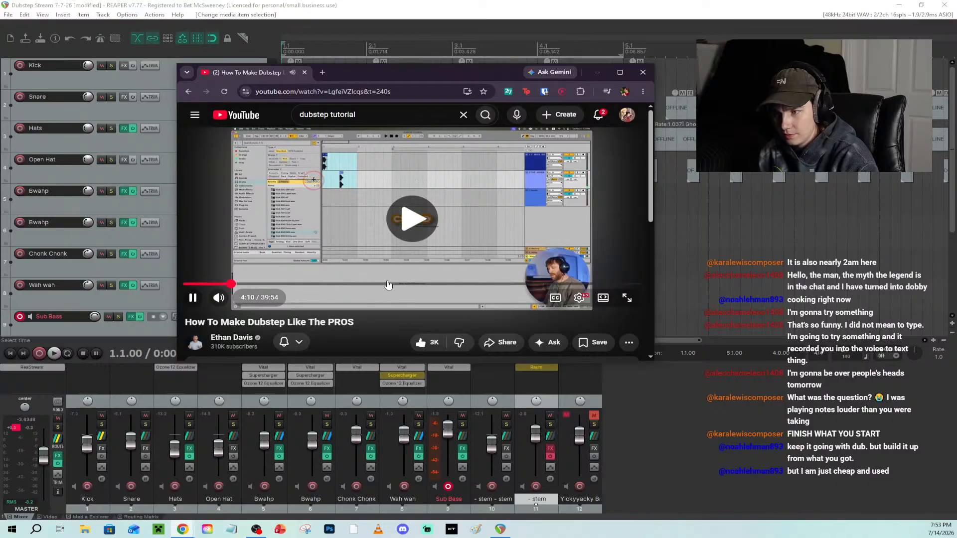
left_click(192, 297)
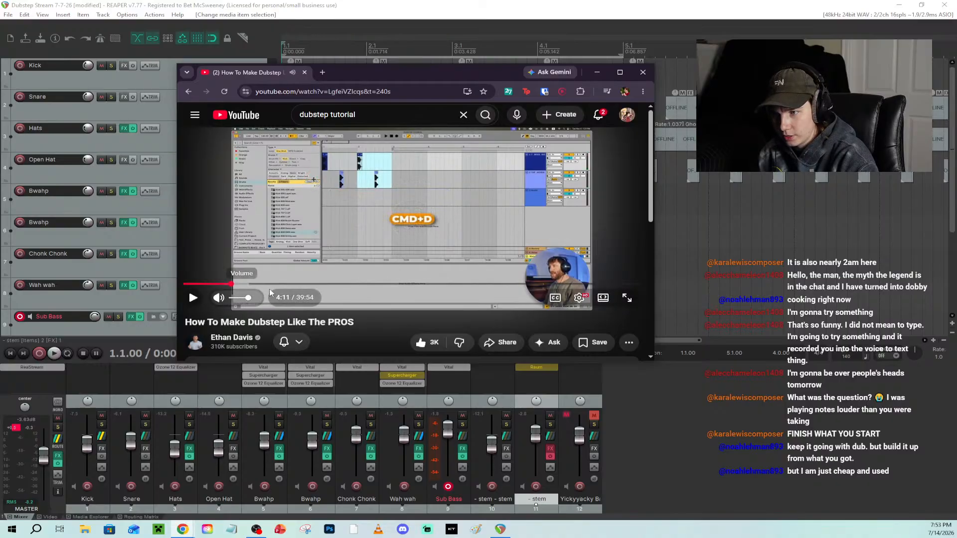
left_click(387, 284)
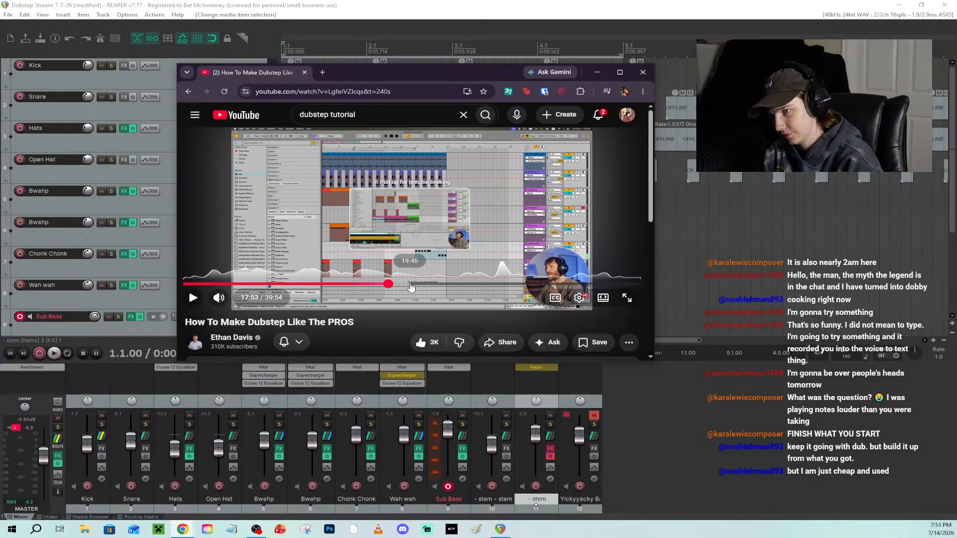
left_click(409, 284)
left_click(435, 228)
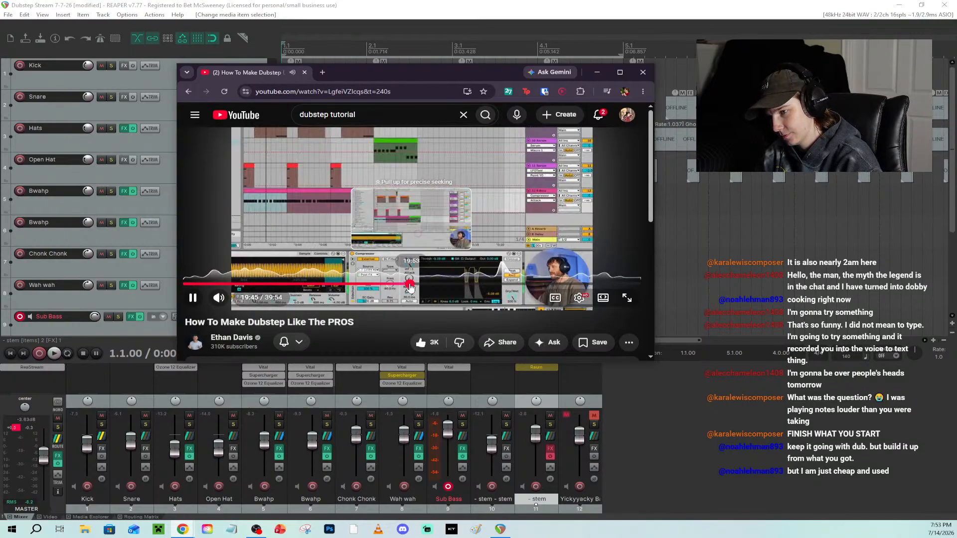
left_click(405, 198)
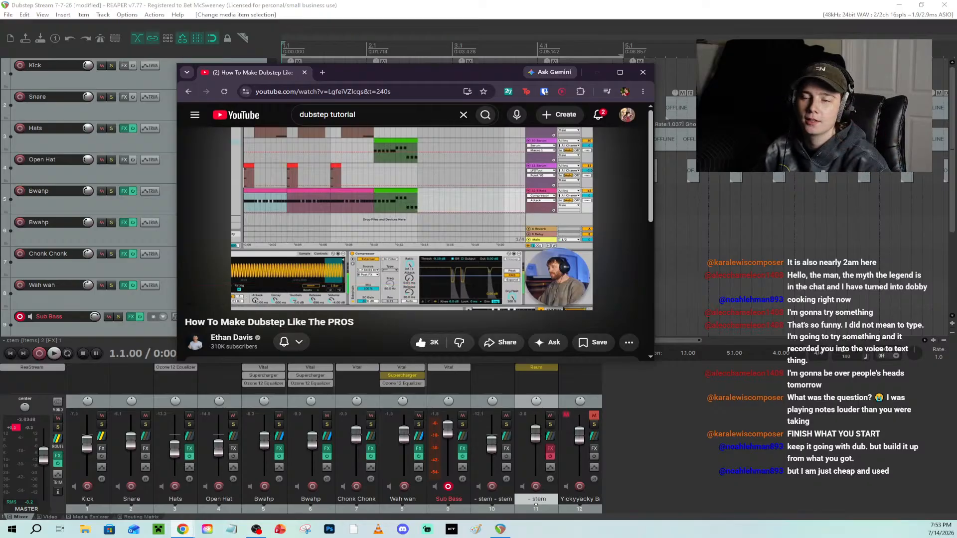
Resume the tutorial video and skip forward past 20:42 to 22:13 to keep watching from there
mouse_move(436, 168)
left_click(448, 213)
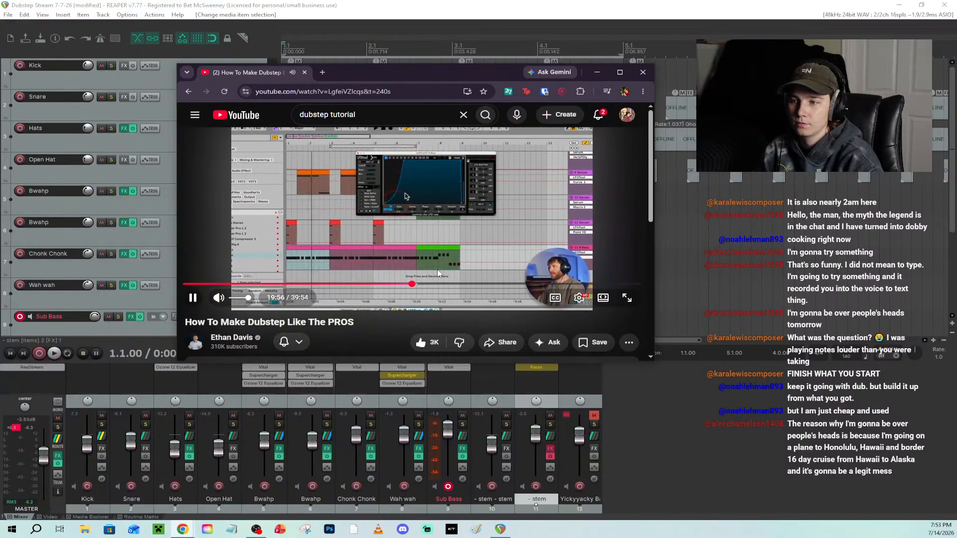
left_click(314, 234)
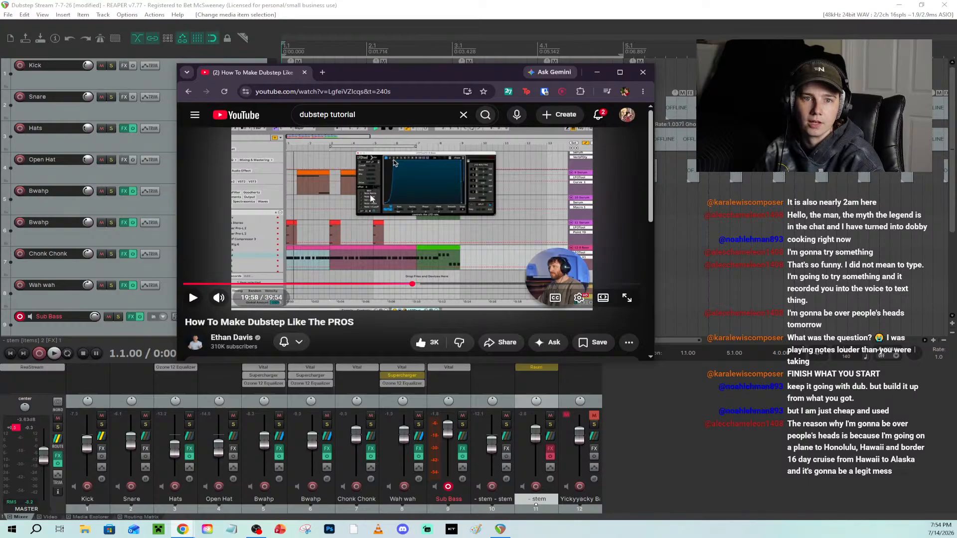
left_click(482, 226)
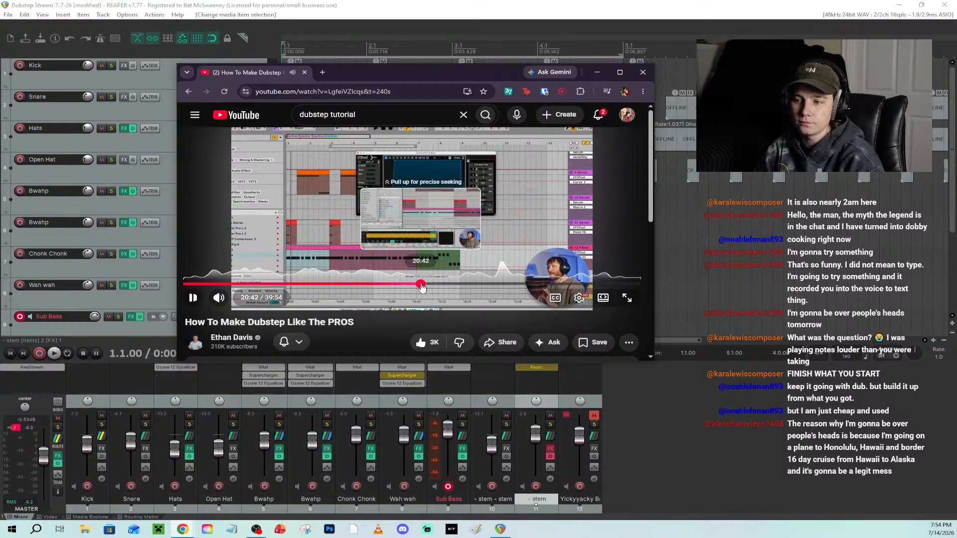
left_click_drag(426, 285, 424, 285)
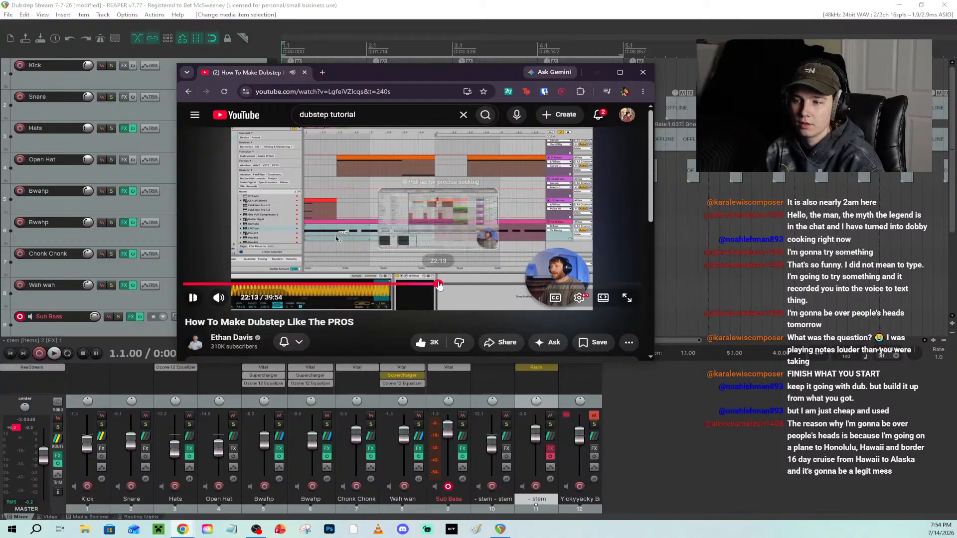
left_click(438, 284)
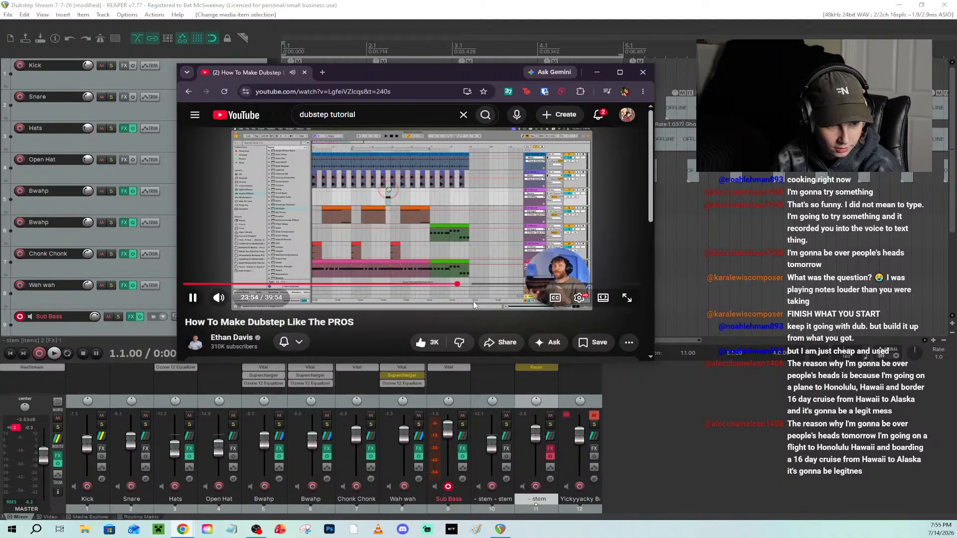
Set the tutorial video's playback speed to 2.0
mouse_move(223, 299)
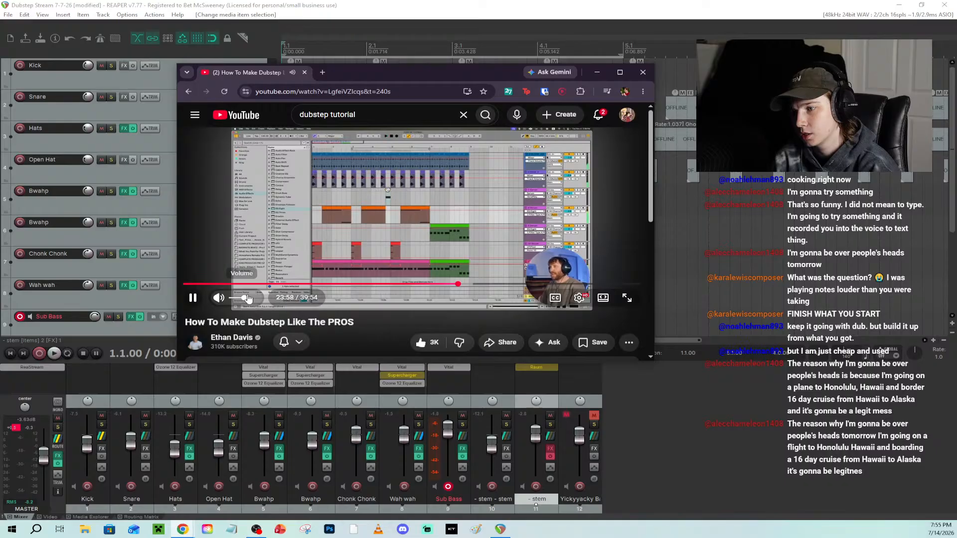
left_click(579, 299)
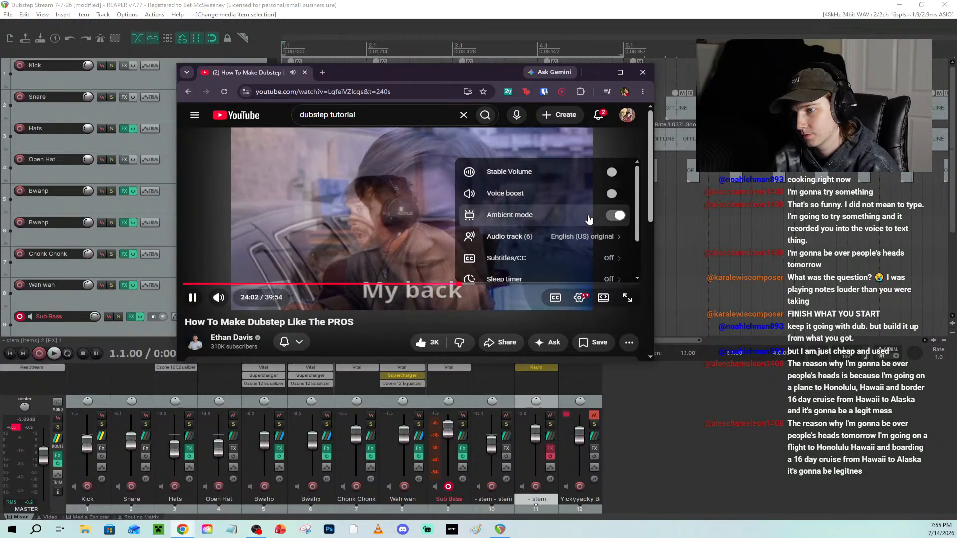
scroll(578, 249, "down", 1)
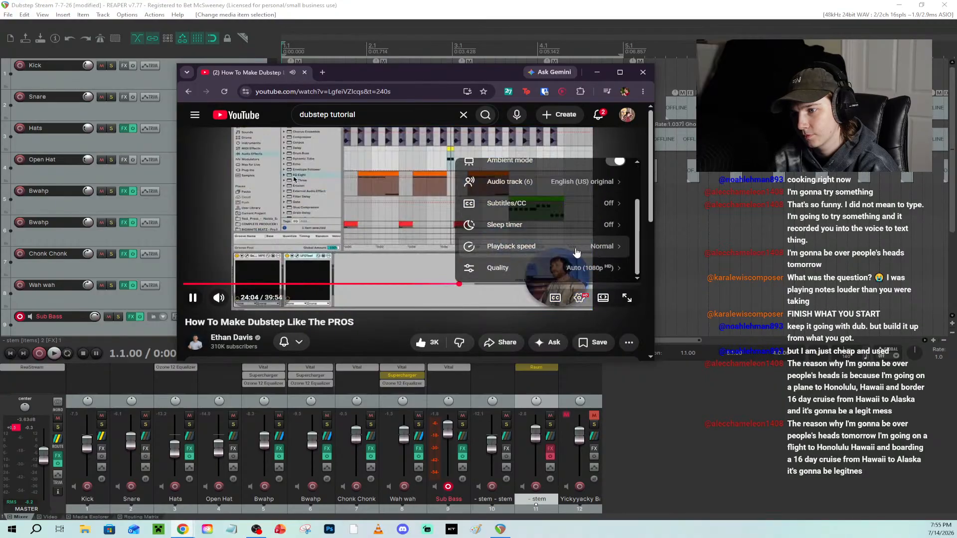
left_click(576, 247)
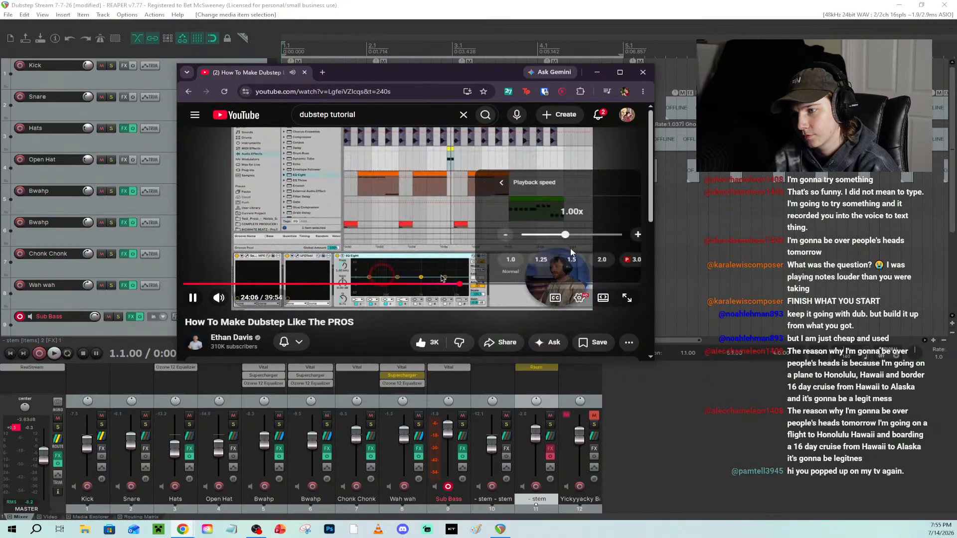
left_click(558, 260)
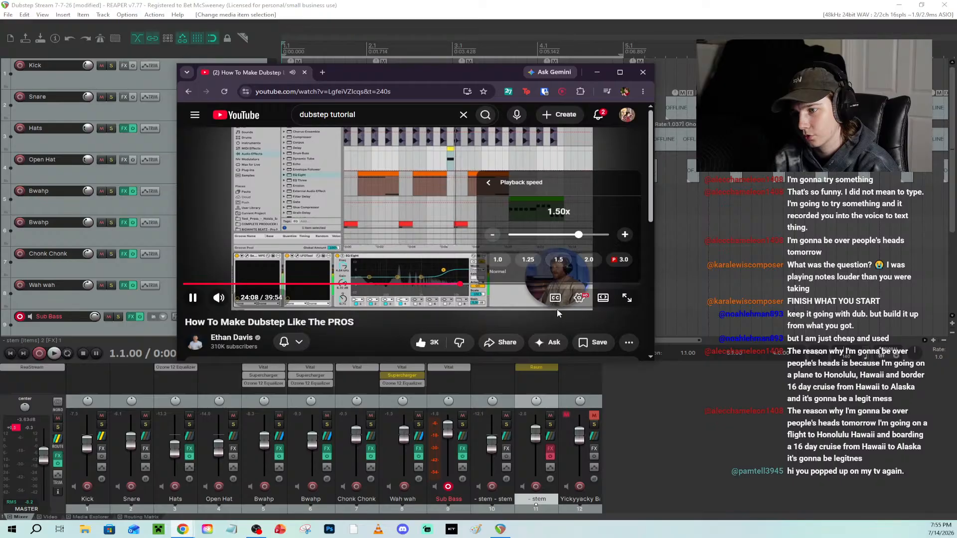
left_click(589, 259)
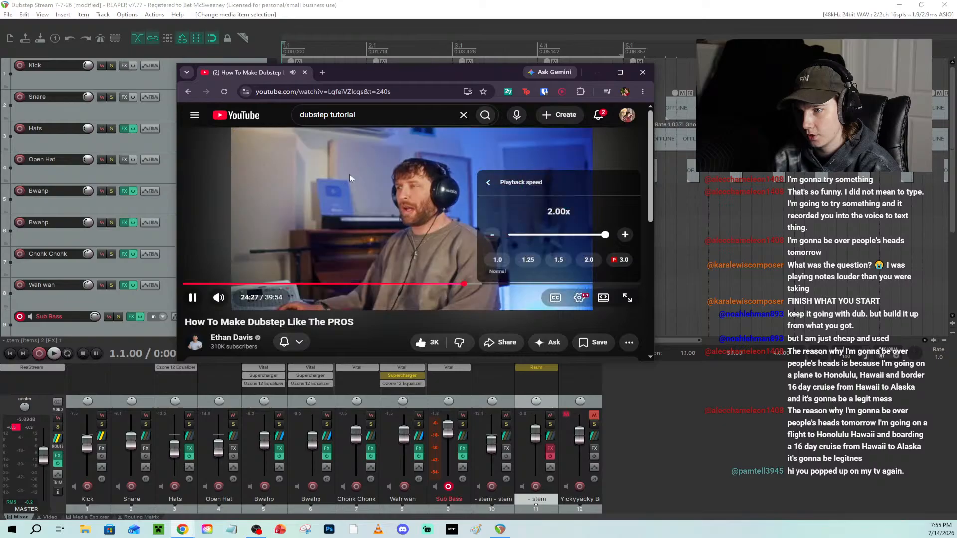
Skip the tutorial ahead to about 26:55, pause it shortly after and return to REAPER
left_click(492, 284)
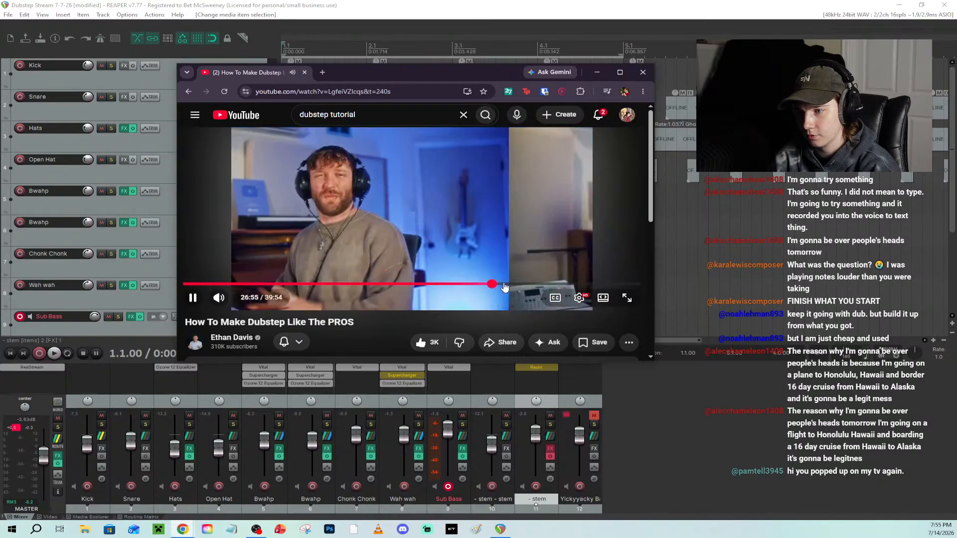
left_click(494, 220)
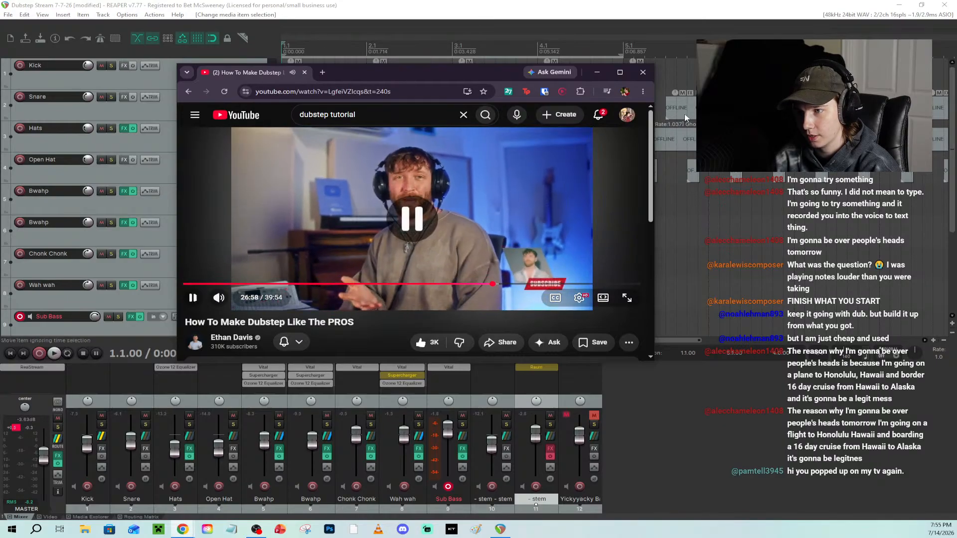
left_click(597, 72)
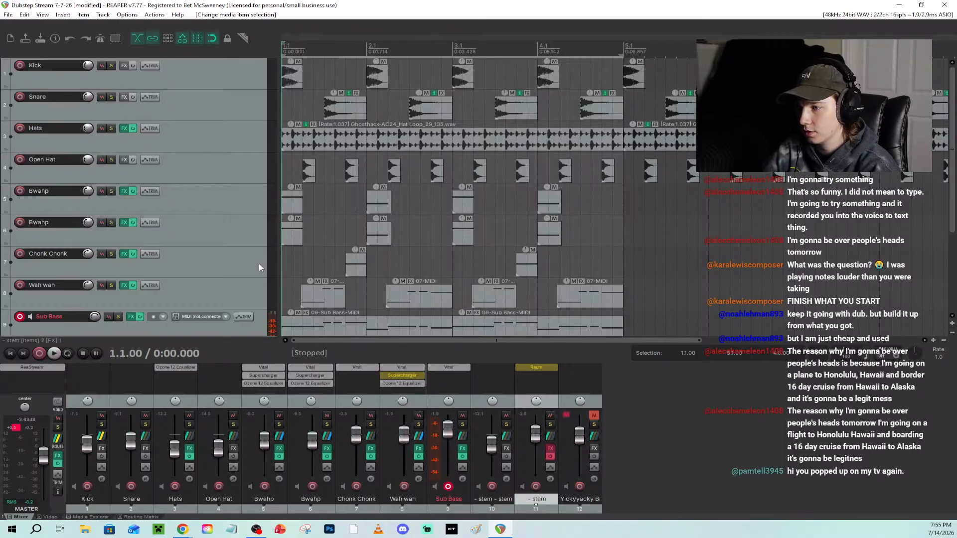
Solo the "- stem - stem" track, audition it twice from the project start, and turn its solo off
scroll(237, 262, "down", 3)
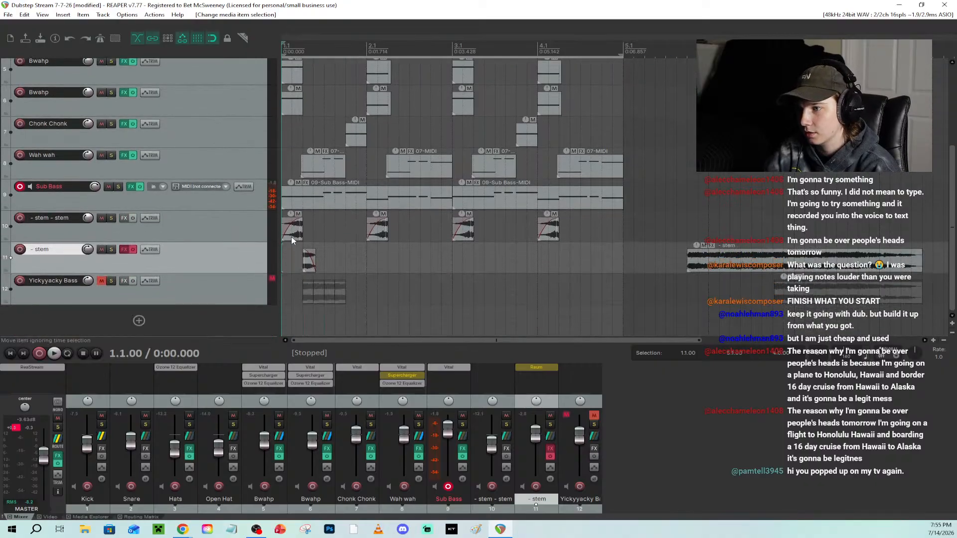
left_click(294, 235)
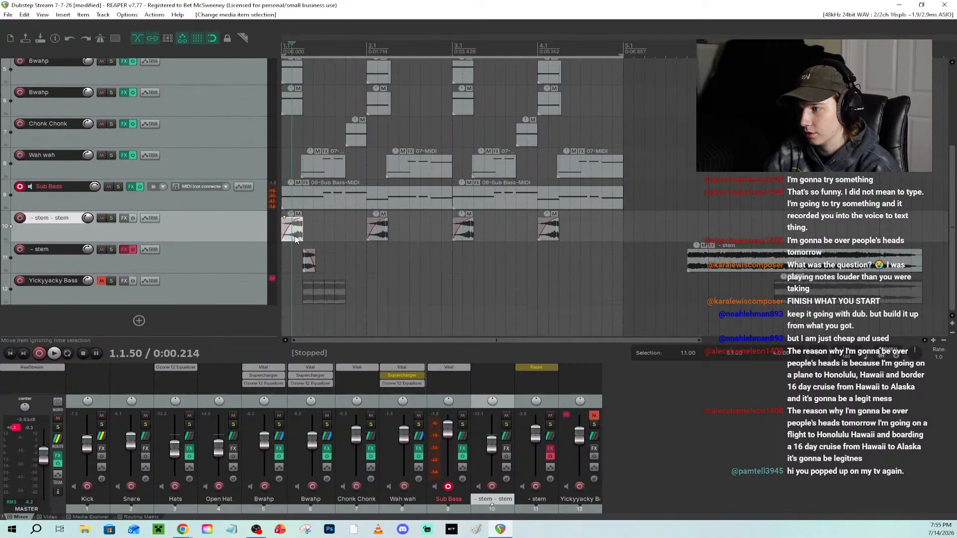
left_click(282, 43)
left_click(110, 218)
key("space")
key("space")
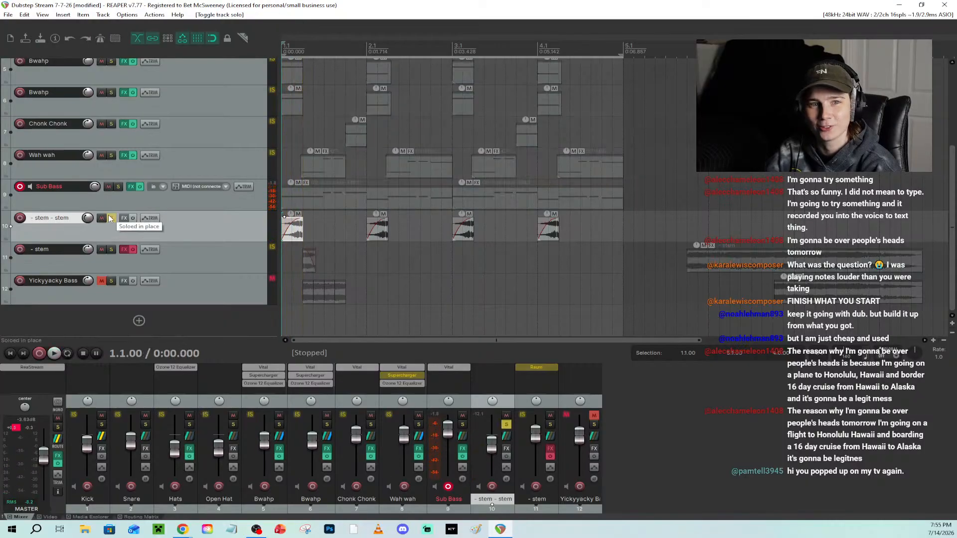
key("space")
key("space")
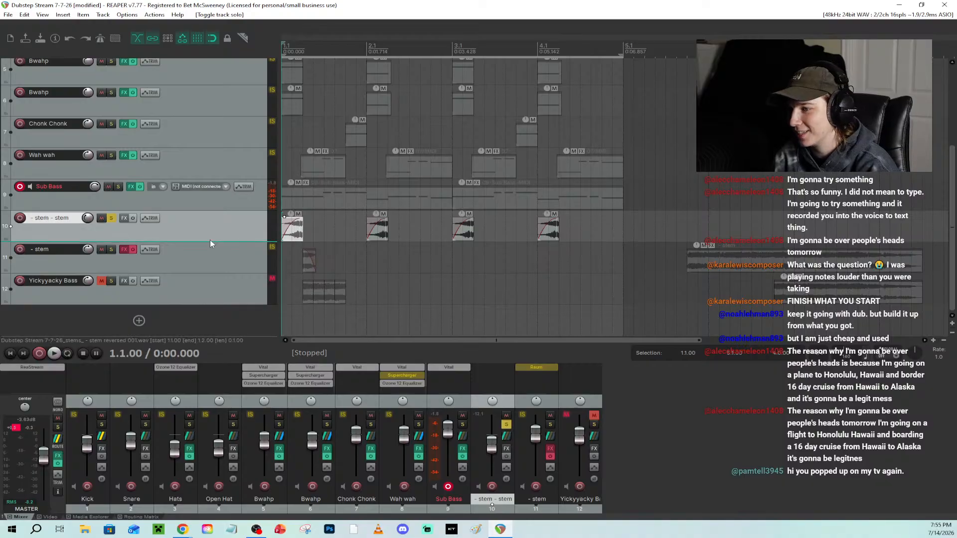
left_click(111, 218)
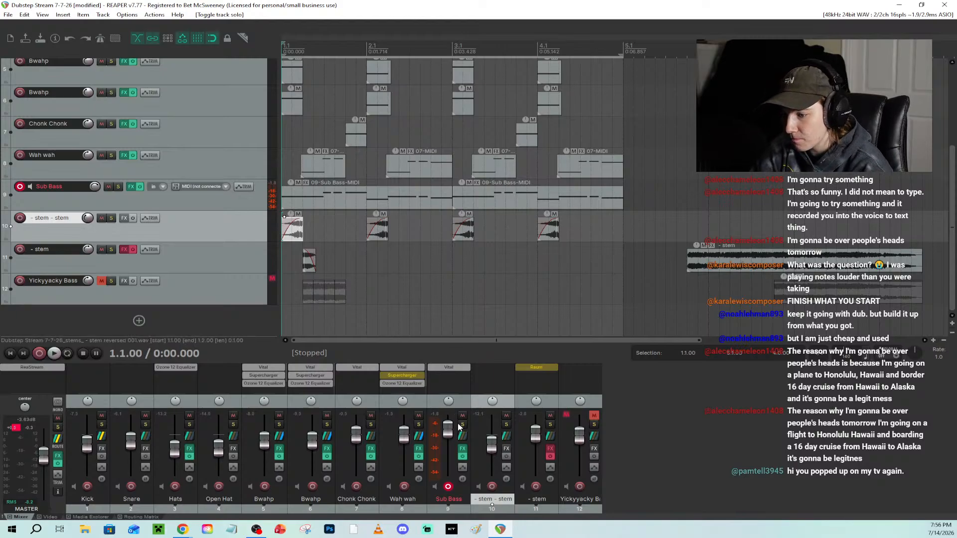
Switch back to the dubstep tutorial, resume it and set its playback speed to 1.0 (Normal)
mouse_move(194, 532)
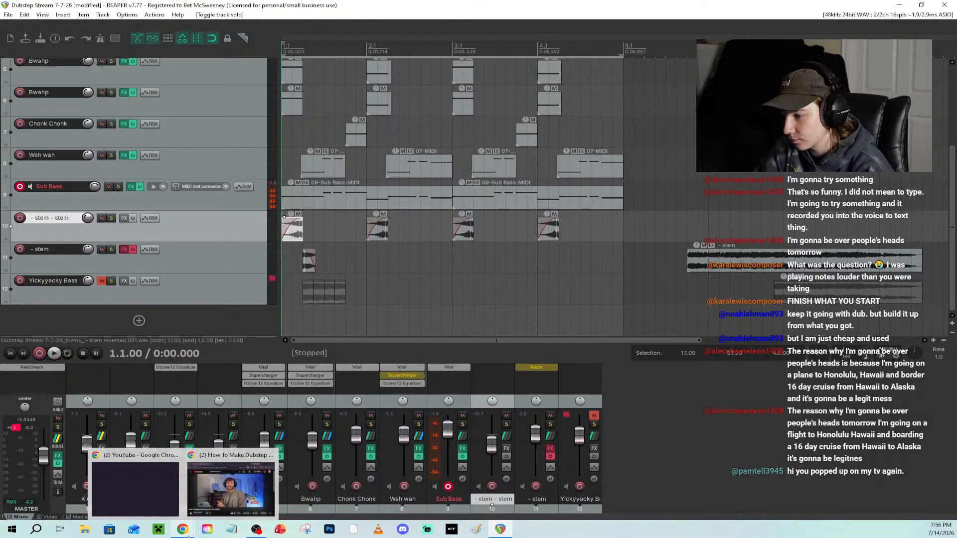
left_click(243, 478)
left_click(522, 238)
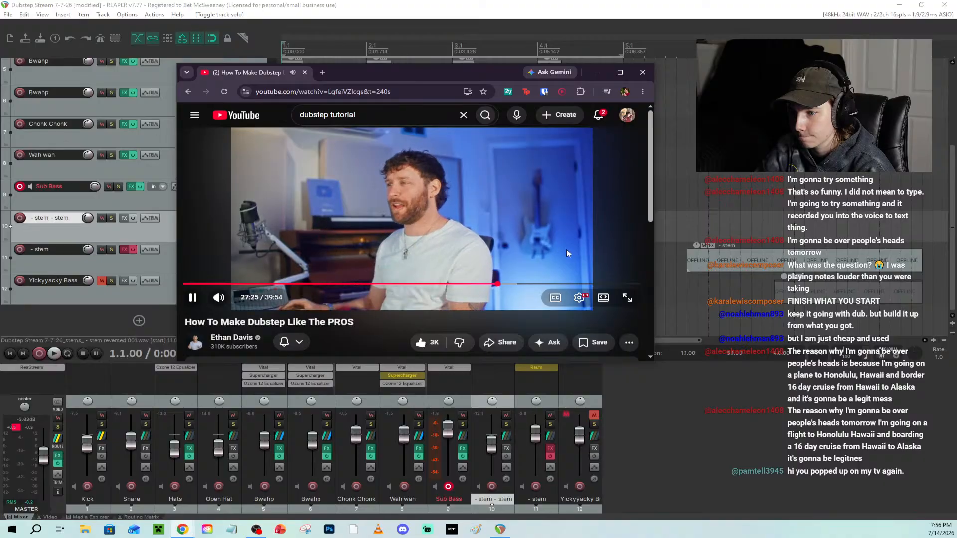
left_click(578, 297)
scroll(589, 257, "down", 2)
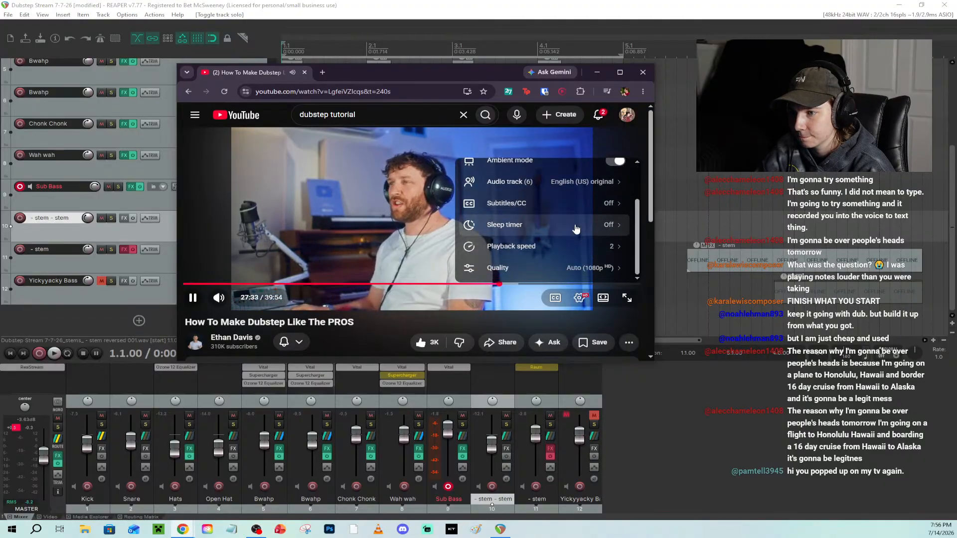
left_click(572, 251)
left_click(498, 260)
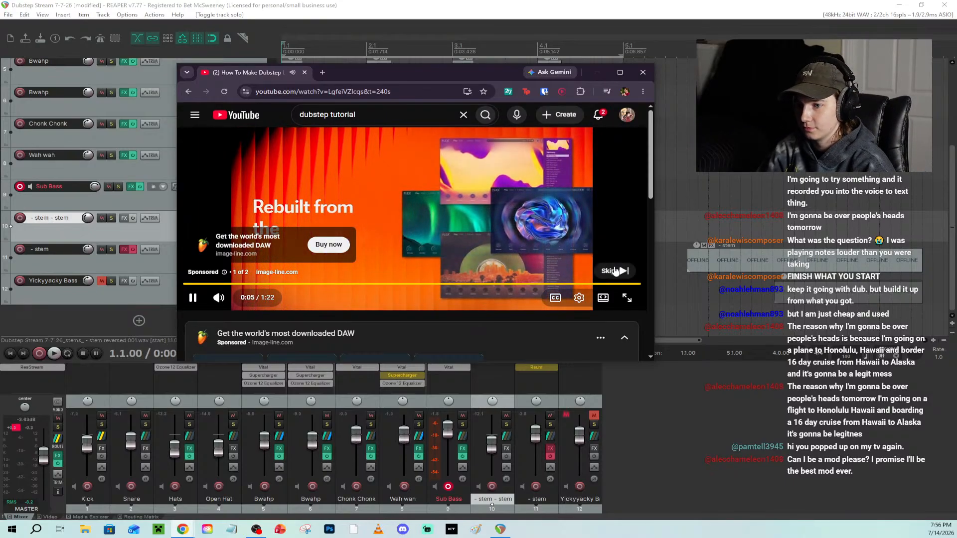
Skip the advert, lower the video volume and keep watching the tutorial, pausing at 28:05 and 28:23 before resuming
left_click(619, 270)
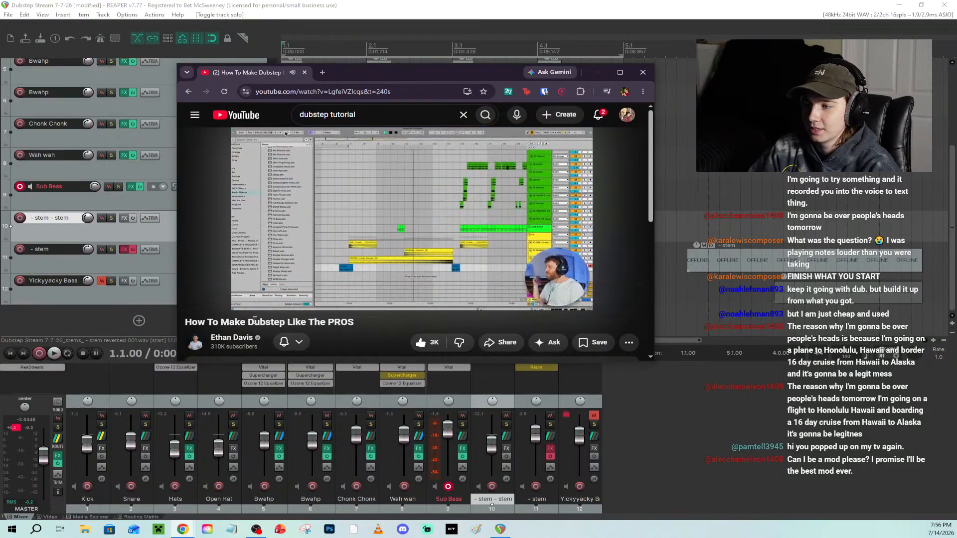
left_click(237, 298)
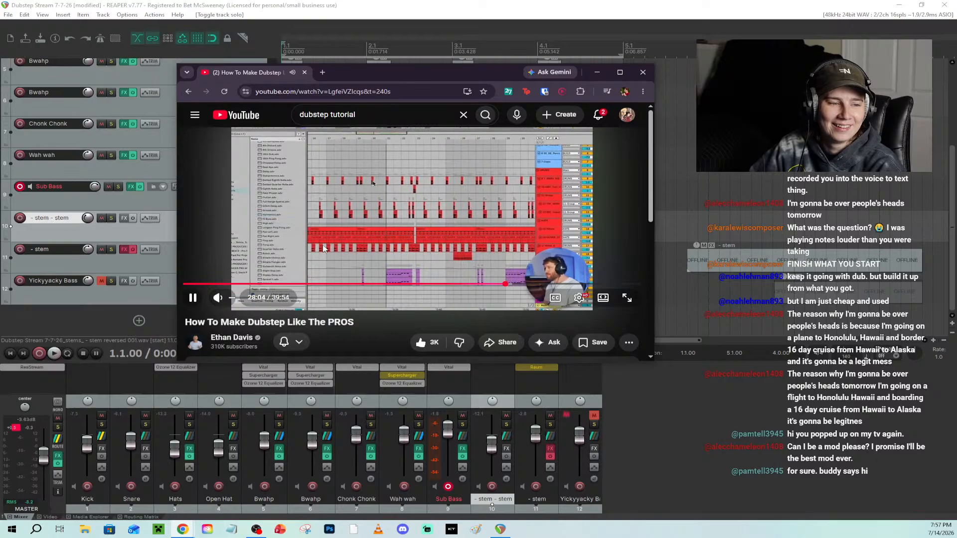
left_click(426, 212)
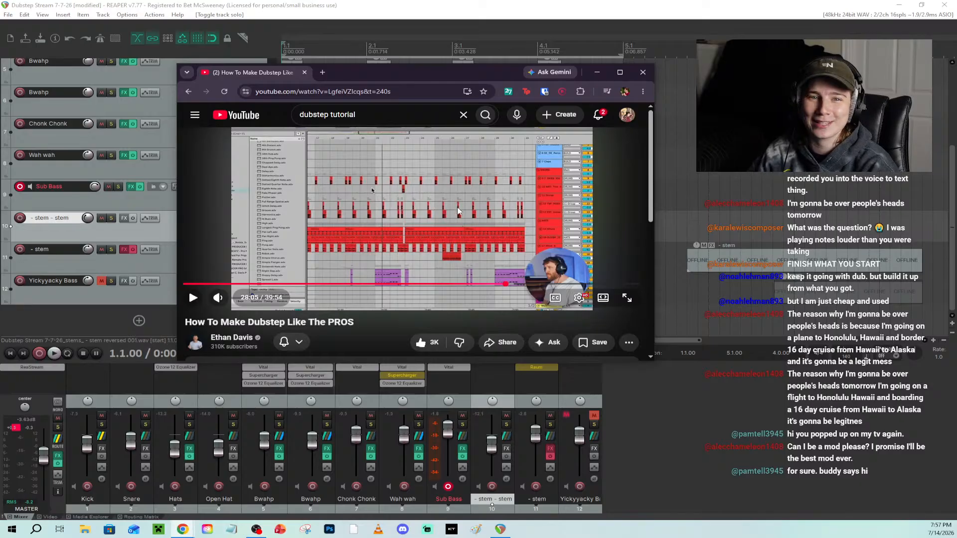
left_click(557, 212)
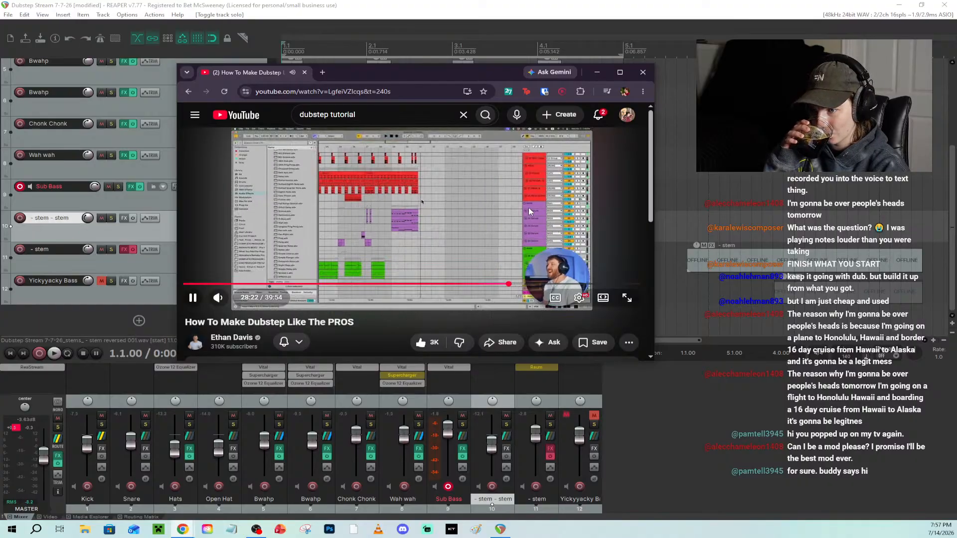
left_click(528, 207)
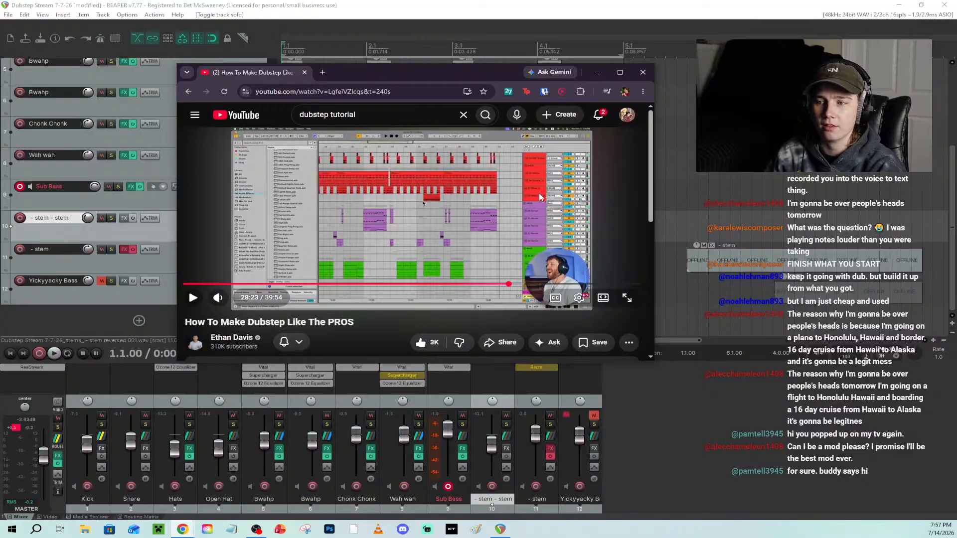
left_click(531, 217)
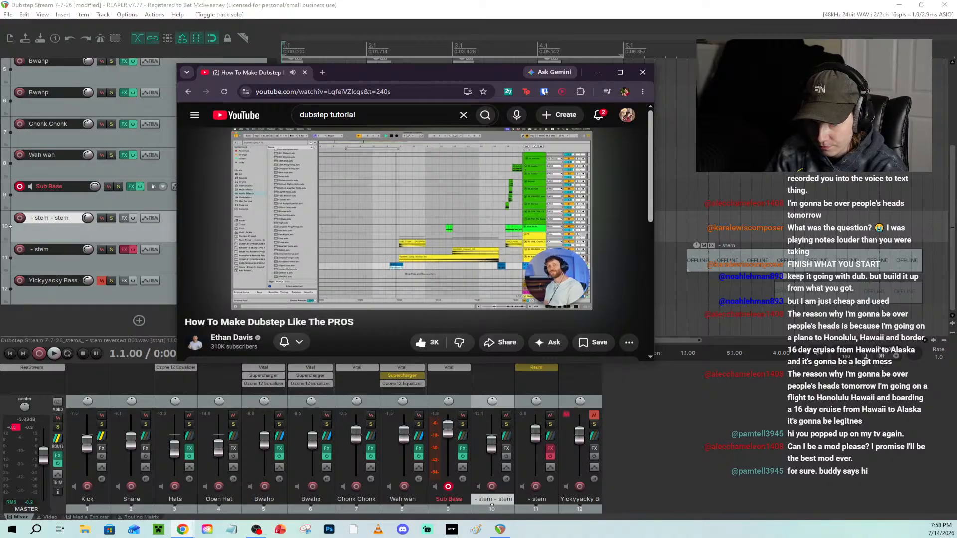
key("super+d")
key("super+d")
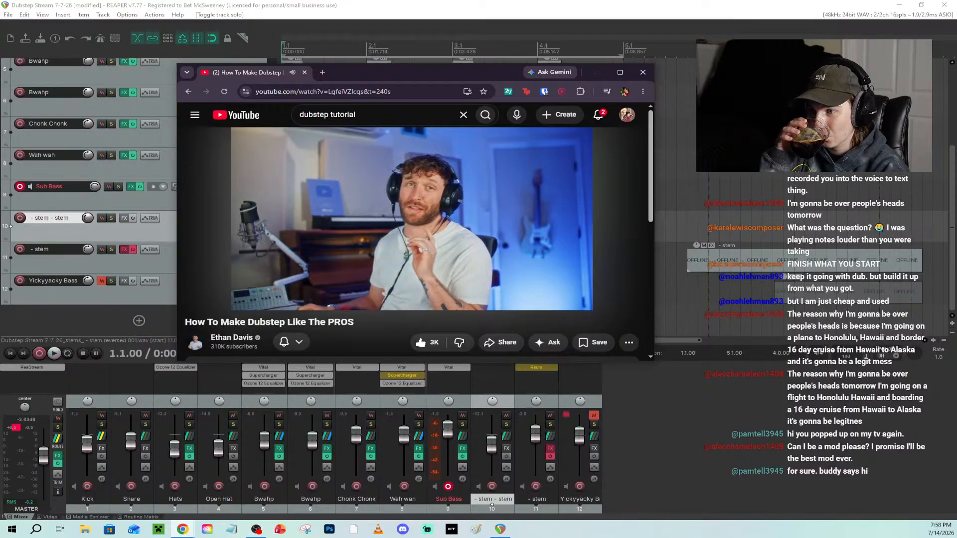
Pause the tutorial at about 28:49 and go back to REAPER to view more of the timeline
mouse_move(423, 205)
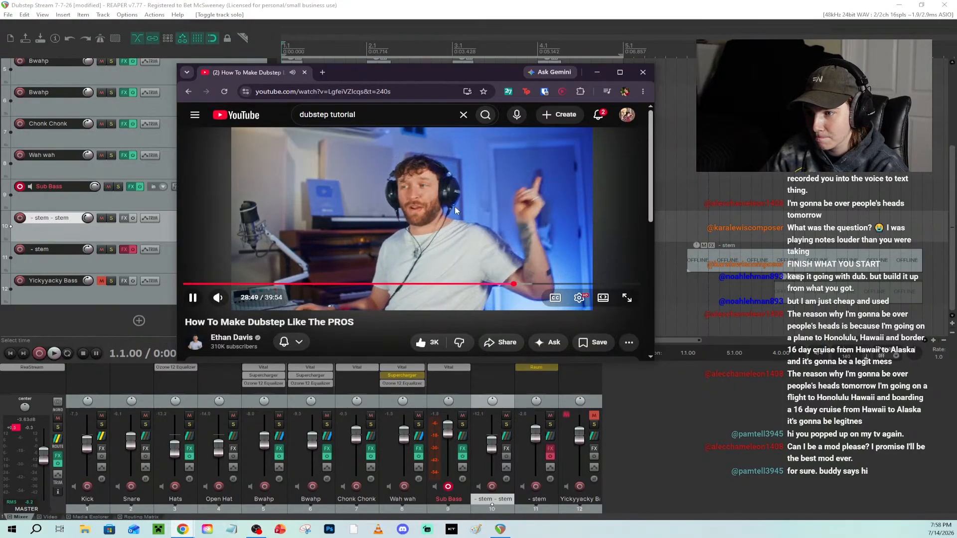
left_click(474, 197)
left_click(723, 6)
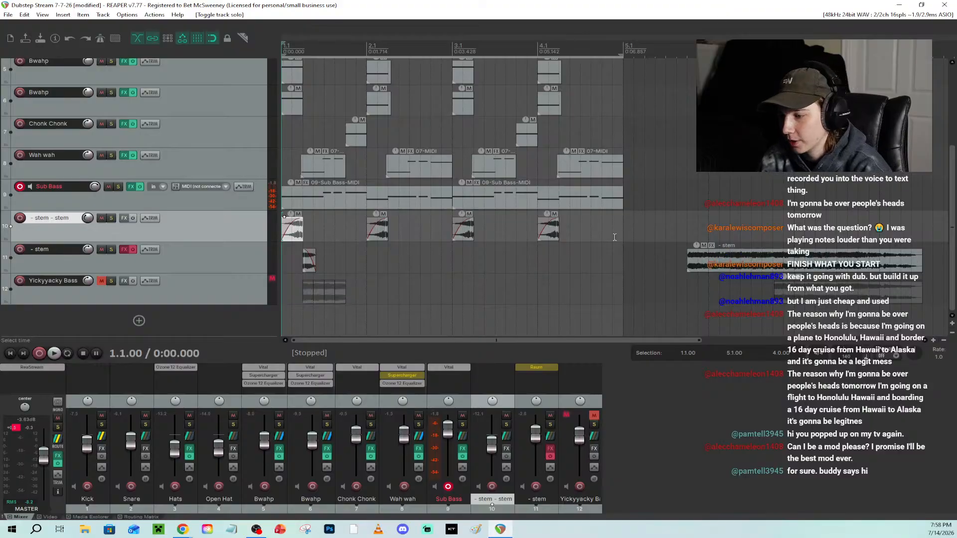
scroll(614, 237, "down", 3)
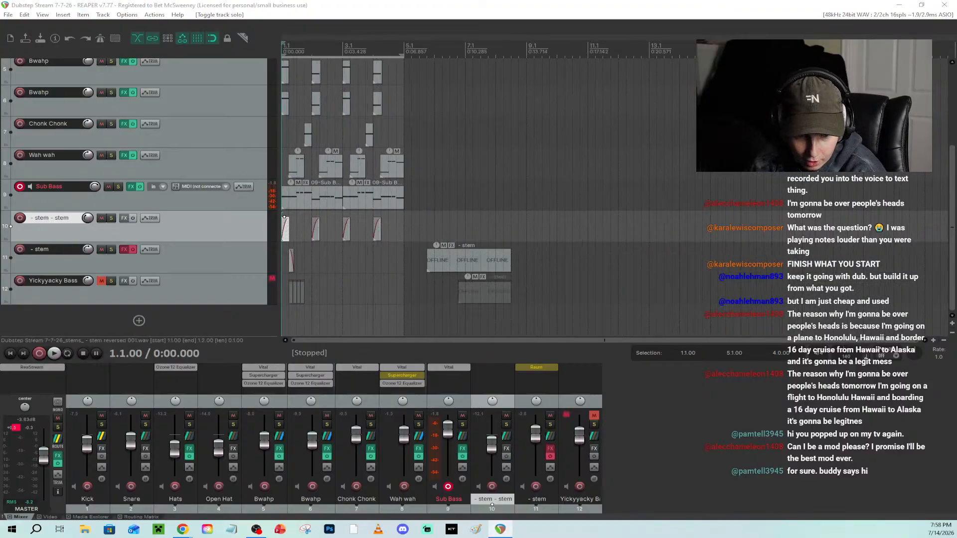
Switch to the tutorial once more, watch the next part, pause it and return to the REAPER project
key("alt+Tab")
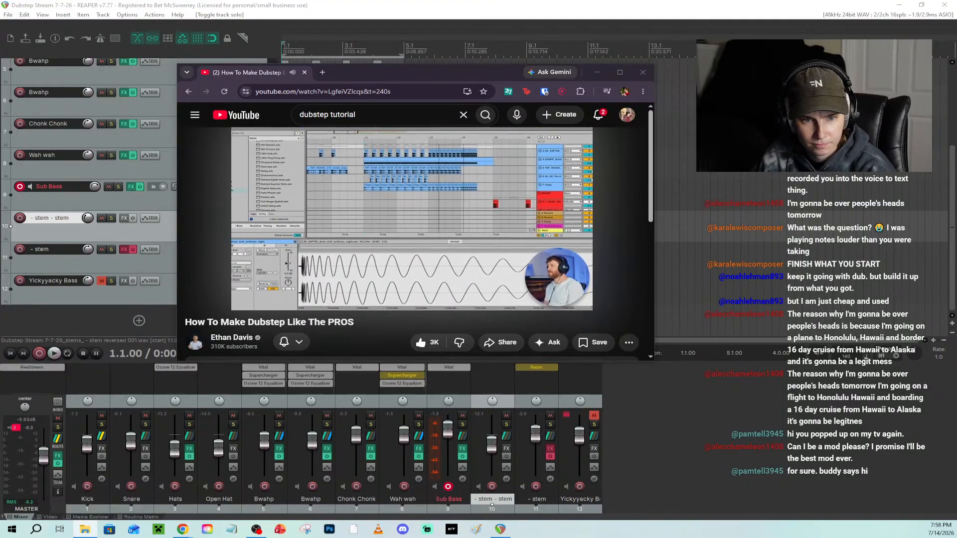
left_click(458, 190)
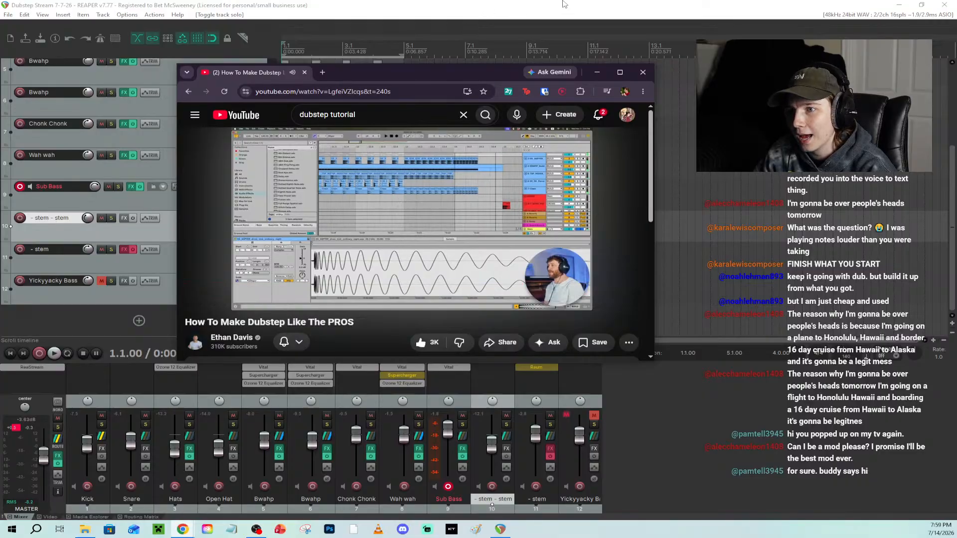
left_click(578, 4)
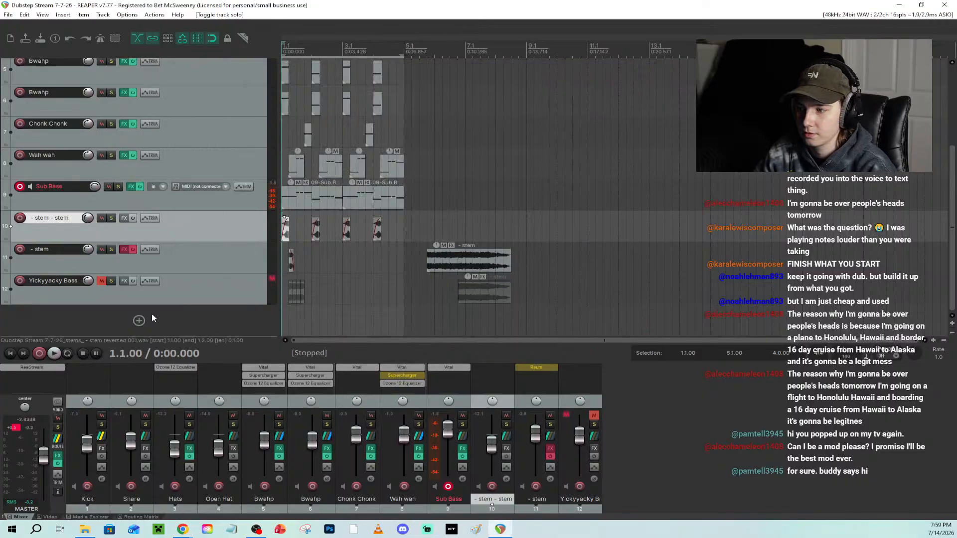
Open the Ghosthack AC2024 Day 1 Techno Sounds 2025 Loops\Vocals folder in the Media Explorer and preview Ghosthack-AC24_Vocal Loop_18_135.wav
left_click(104, 517)
type("C:\\Users\\brdmc\\Videos\\BET\\03_MUSIC_PROD\\Ghosthack - AC2024 - Day 1 - Techno Sounds 2025\\Ghosthack - AC2024 - Day 1 - Techno Sounds 2025\\Loops\\Vocals")
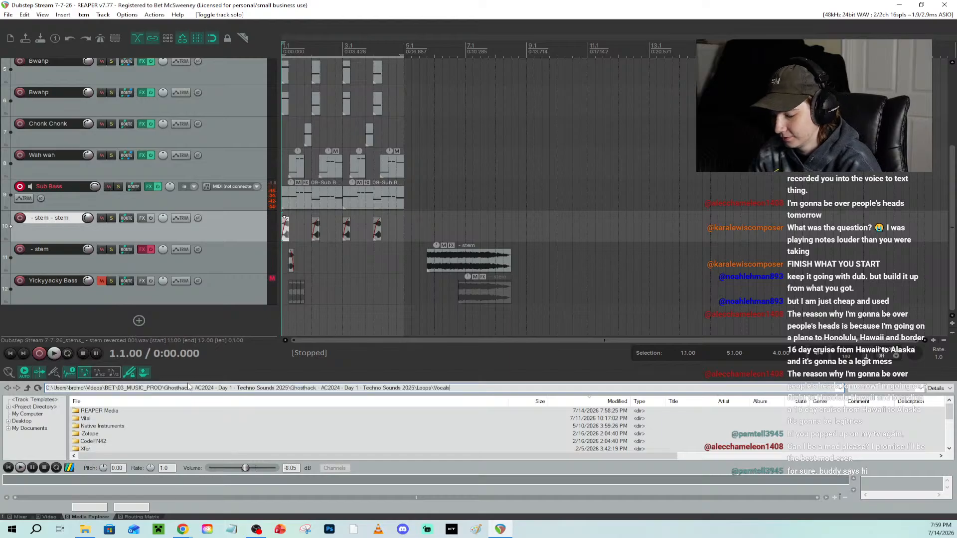
key("Return")
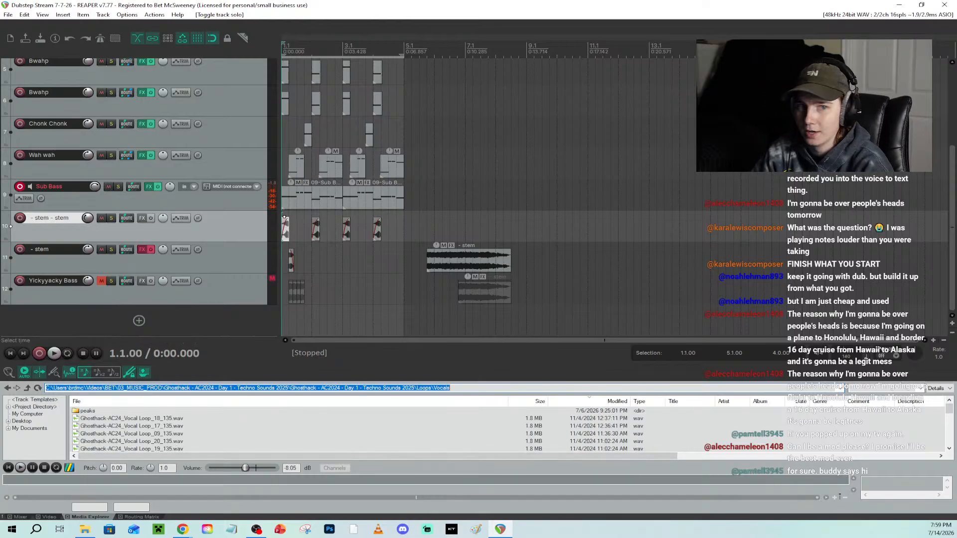
scroll(690, 269, "down", 4)
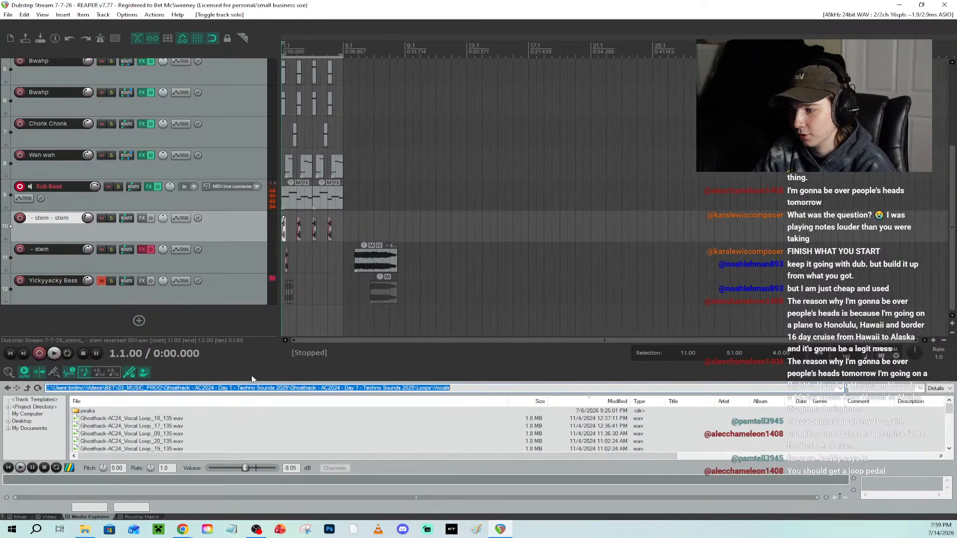
left_click(161, 419)
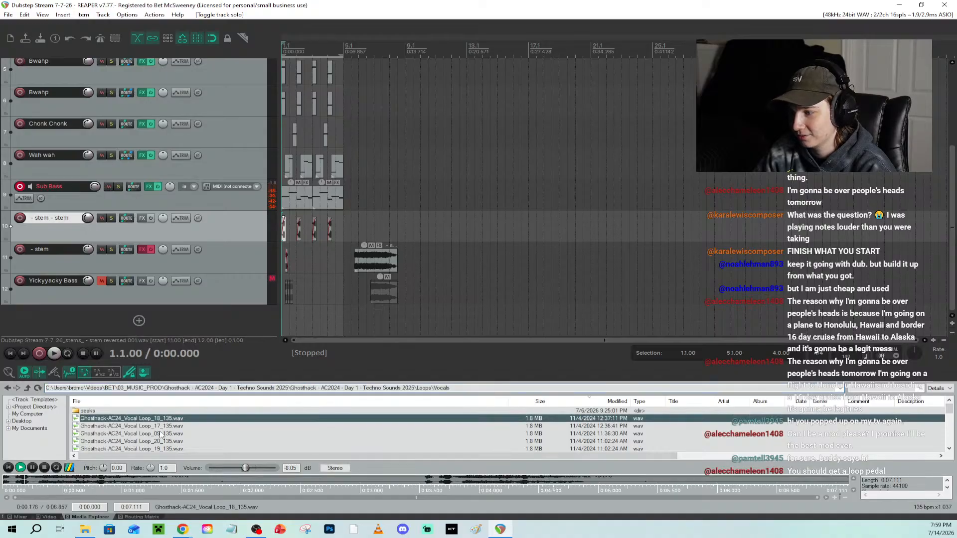
Try Ghosthack-AC24_Vocal Loop_18_135.wav at bar 17 and Vocal Loop_17_135.wav at bar 23 on the "- stem - stem" track, and play the second
left_click_drag(167, 422, 533, 232)
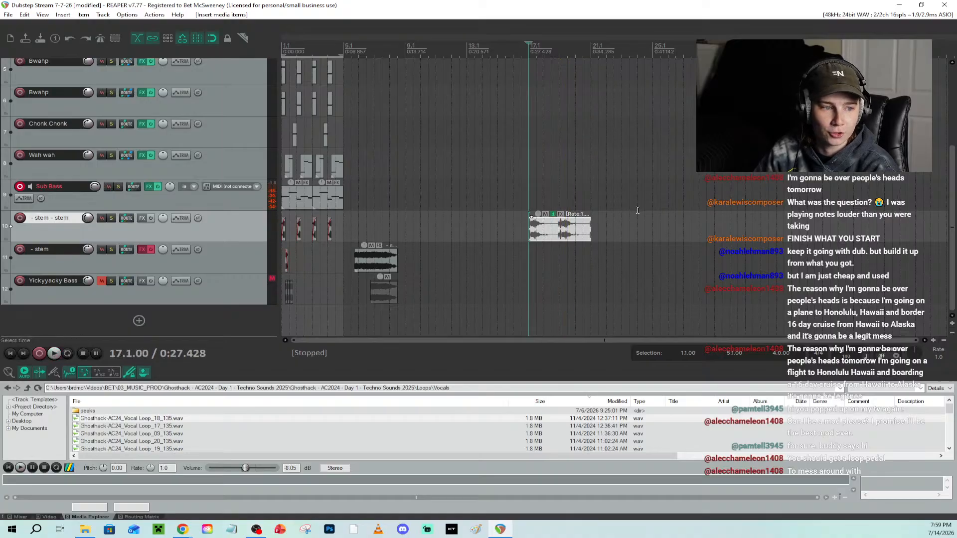
left_click(184, 427)
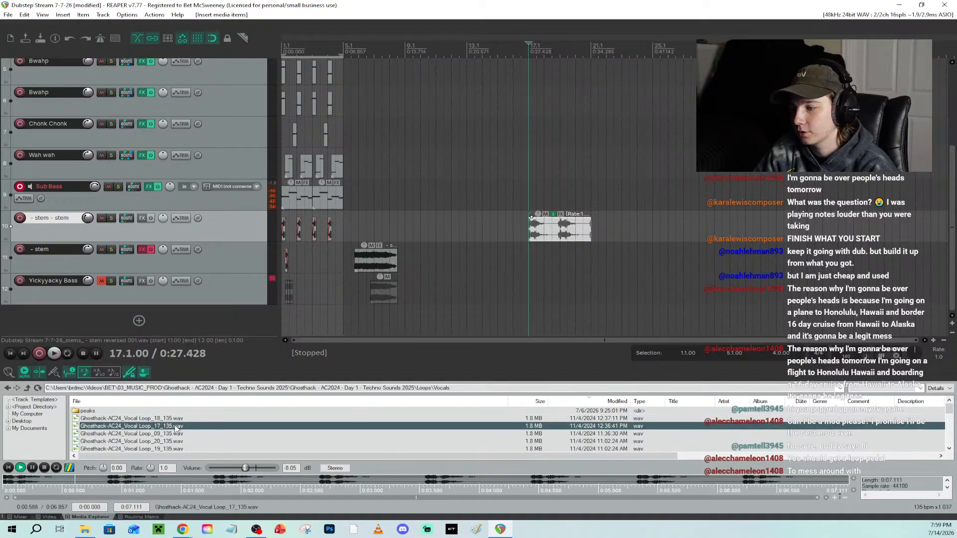
left_click_drag(175, 427, 262, 434)
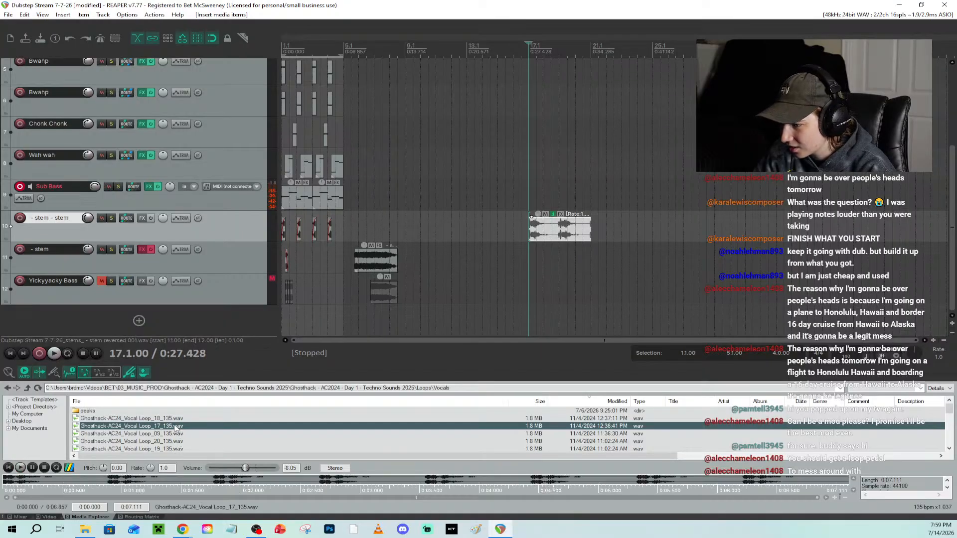
left_click_drag(175, 427, 658, 207)
left_click_drag(629, 230, 623, 230)
key("space")
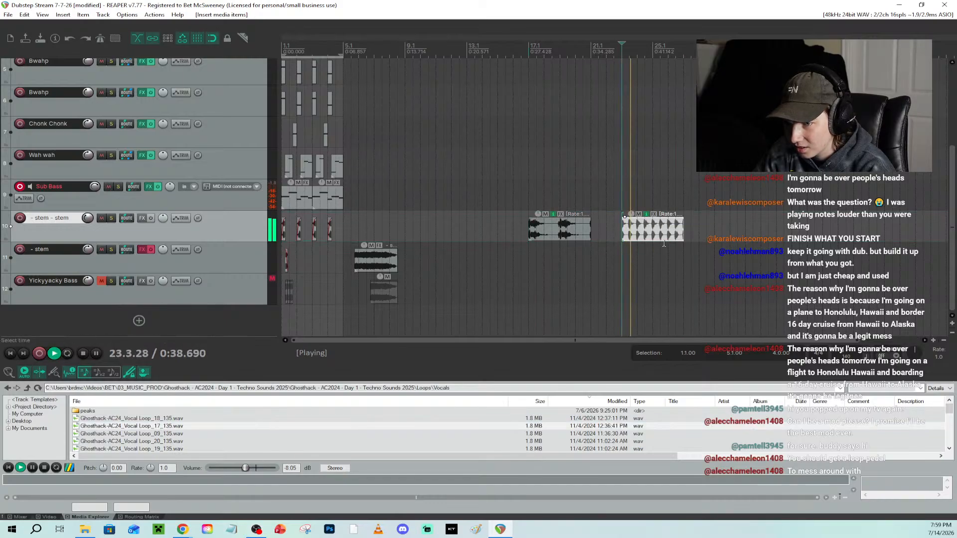
key("space")
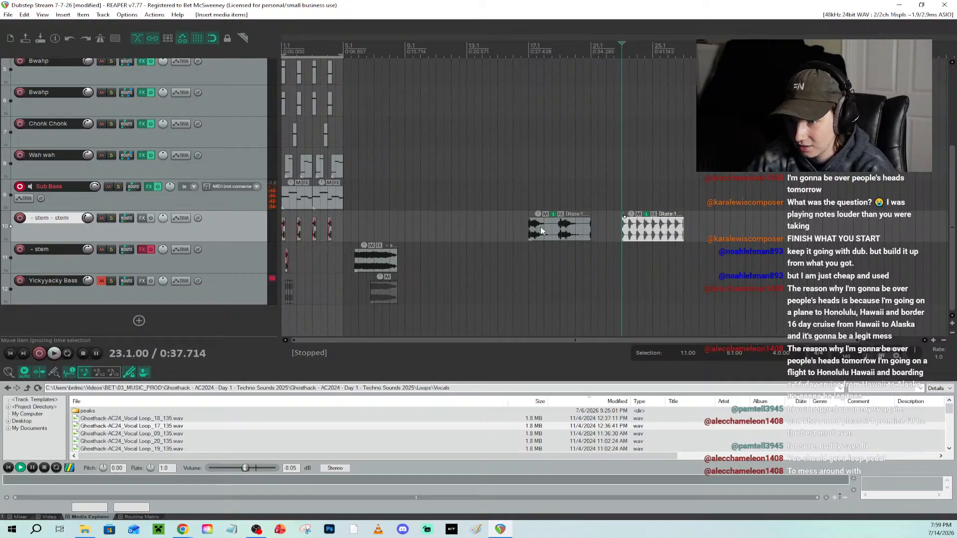
Try shortening the Vocal Loop_17_135 item to a brief slice, placing it at 16.4.00 before the other loop, and play from 16.3.00
scroll(633, 233, "up", 5)
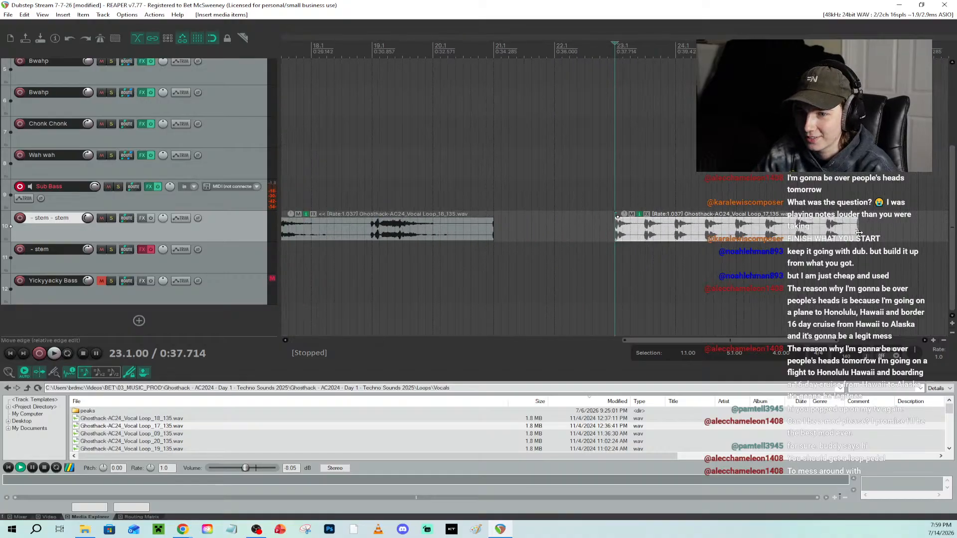
left_click_drag(859, 232, 430, 232)
scroll(623, 233, "down", 3)
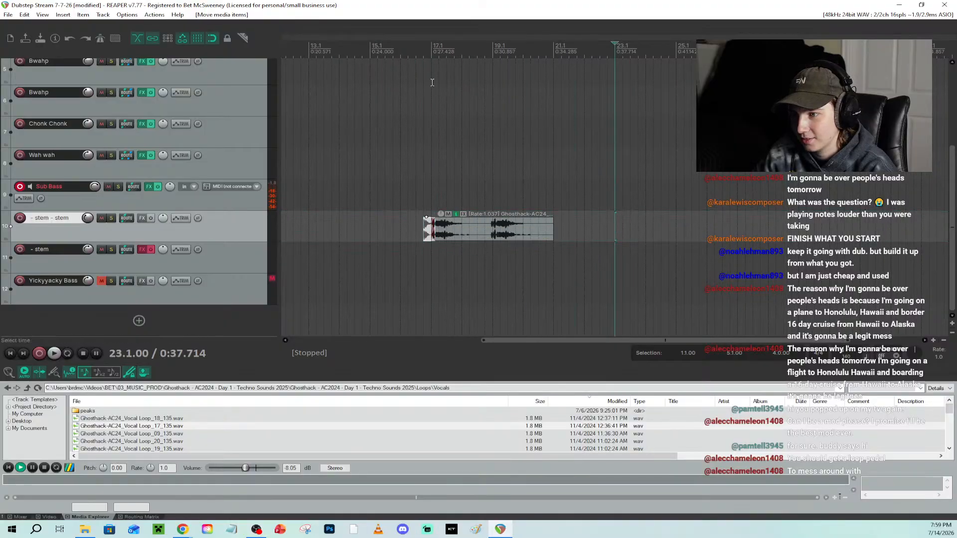
left_click(414, 45)
key("space")
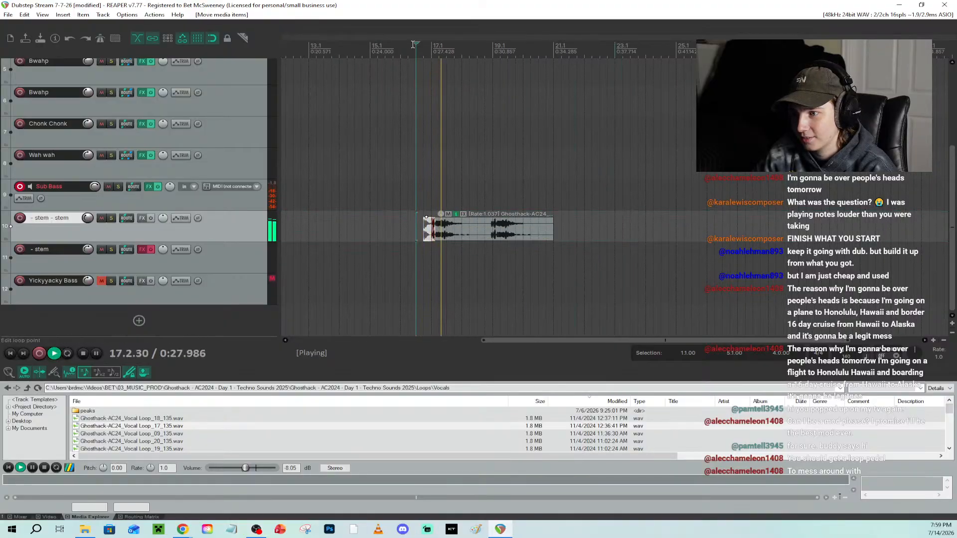
key("space")
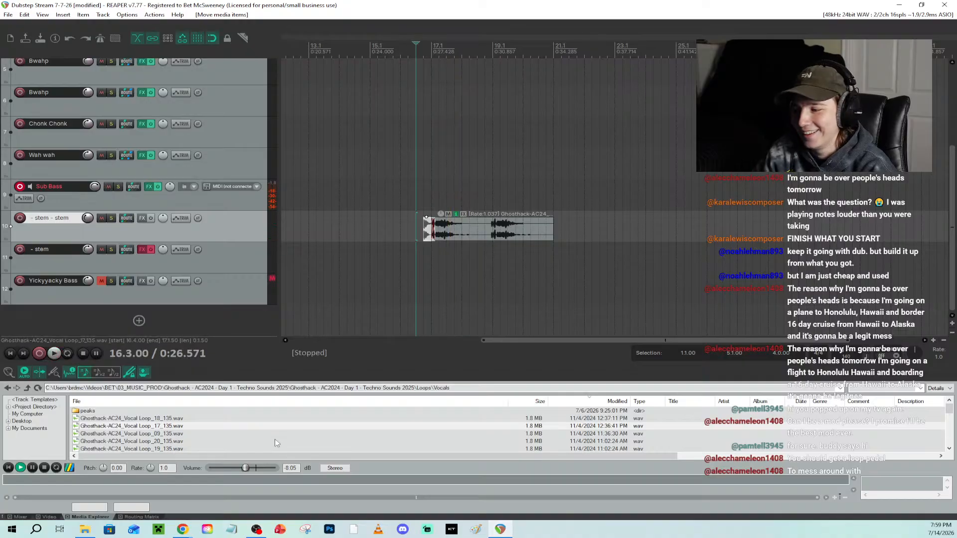
Preview Ghosthack-AC24_Vocal Loop_09_135.wav, insert it at bar 22 on the "- stem - stem" track and play it there
left_click(182, 434)
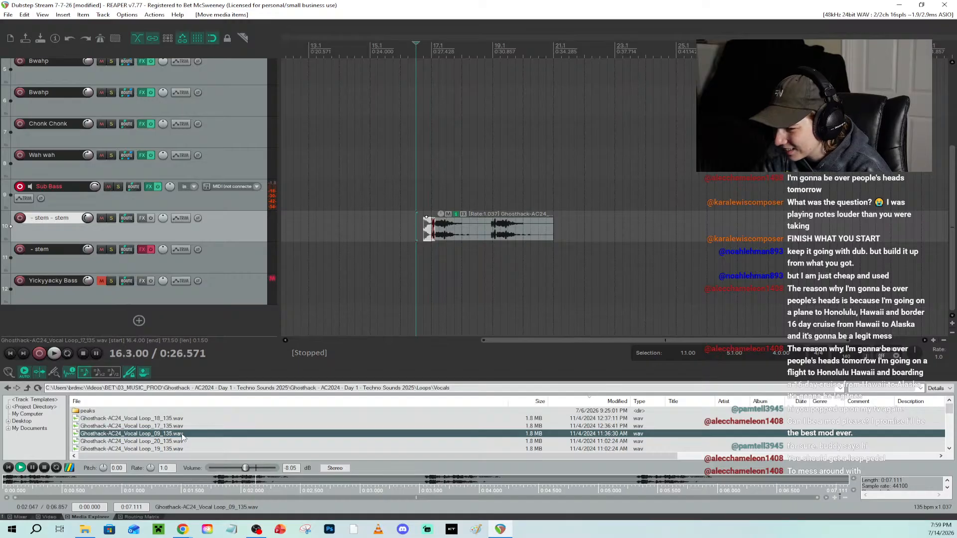
left_click_drag(184, 438, 586, 229)
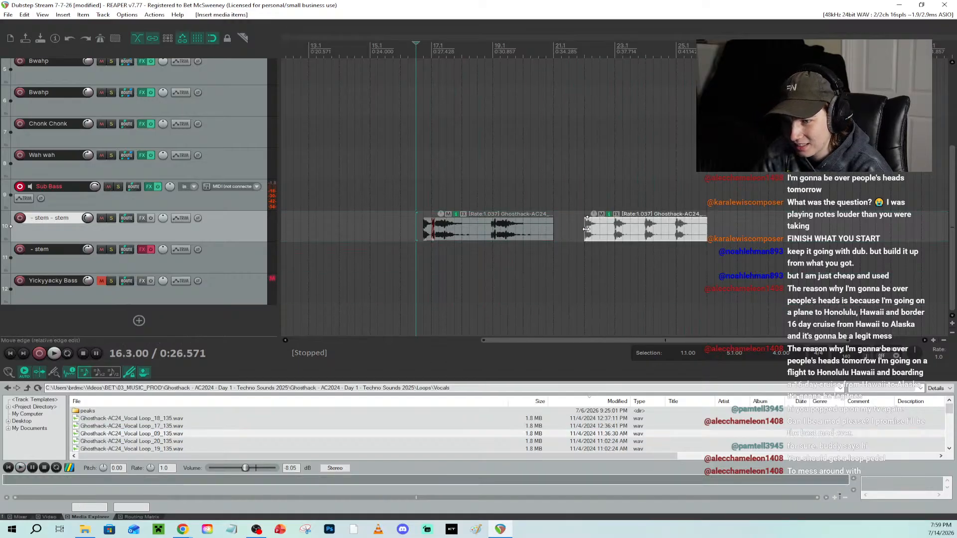
left_click(583, 228)
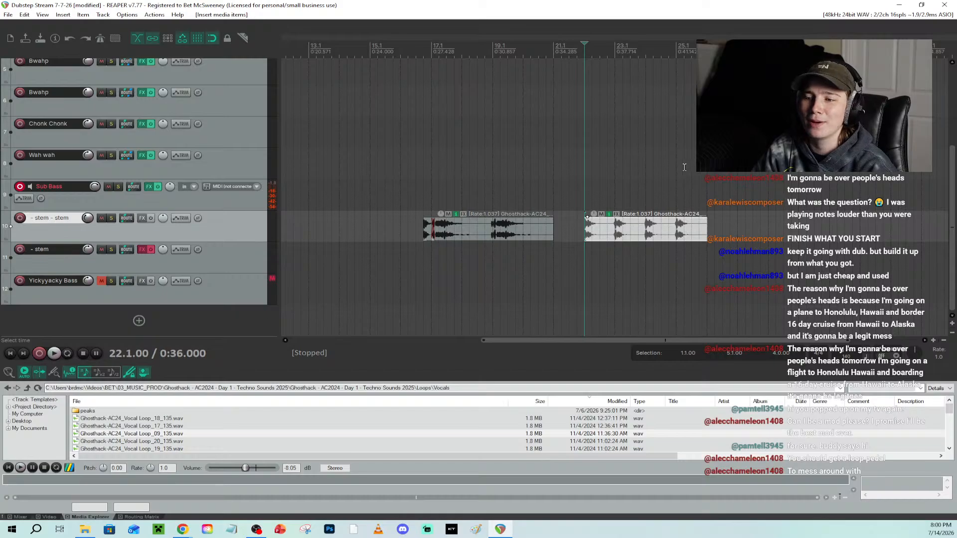
key("space")
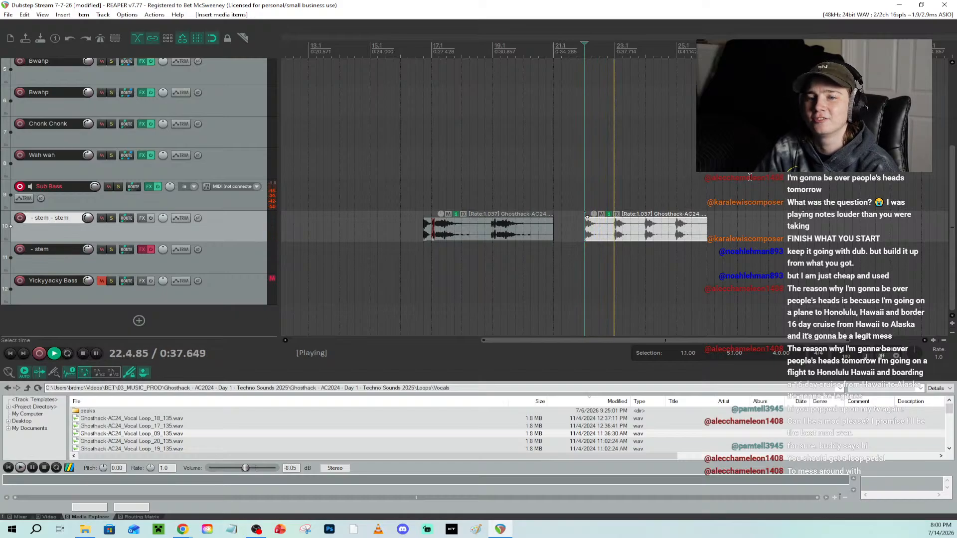
key("space")
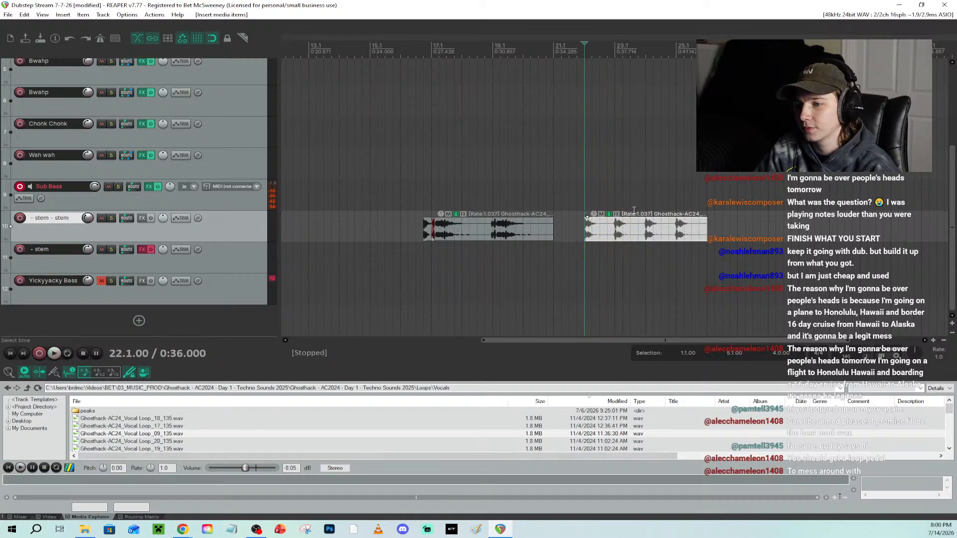
Undo the vocal loop insertions and clear the leftover slice from the "- stem - stem" track
key("ctrl+z")
key("ctrl+z")
key("ctrl+z")
key("ctrl+z")
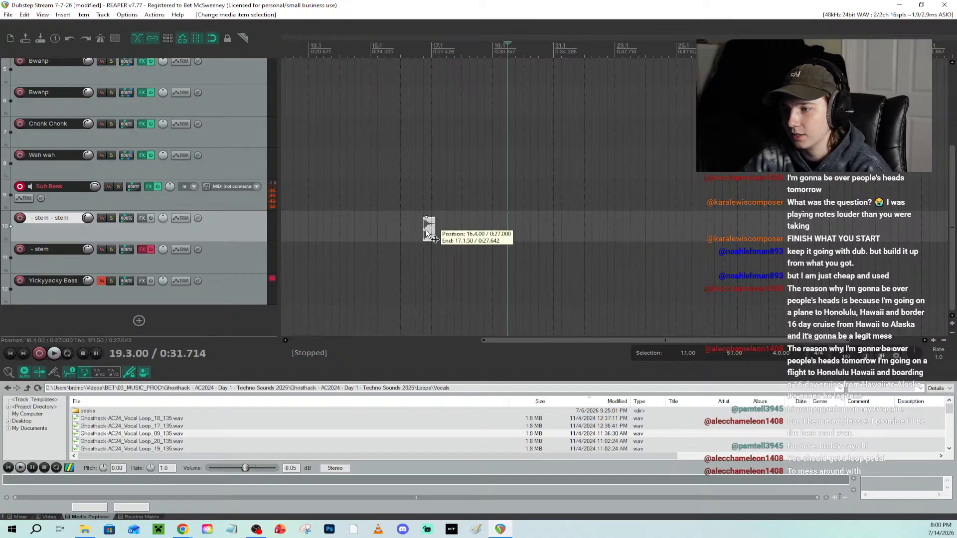
Preview Vocal Loop_20_135.wav and Vocal Loop_19_135.wav, try the latter at 17.2.00 on the "- stem - stem" track, play it and delete it
left_click(198, 441)
scroll(197, 432, "down", 1)
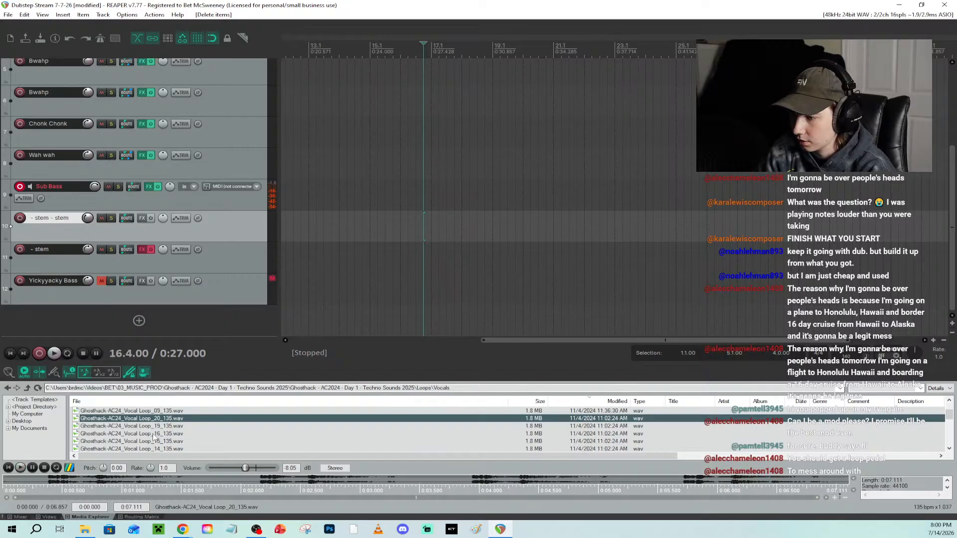
left_click(256, 426)
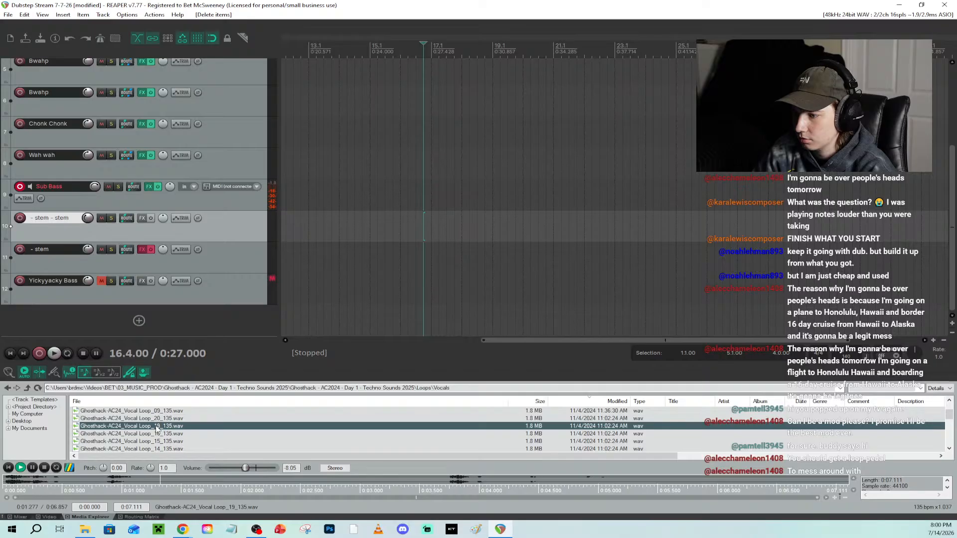
left_click_drag(156, 427, 439, 226)
key("space")
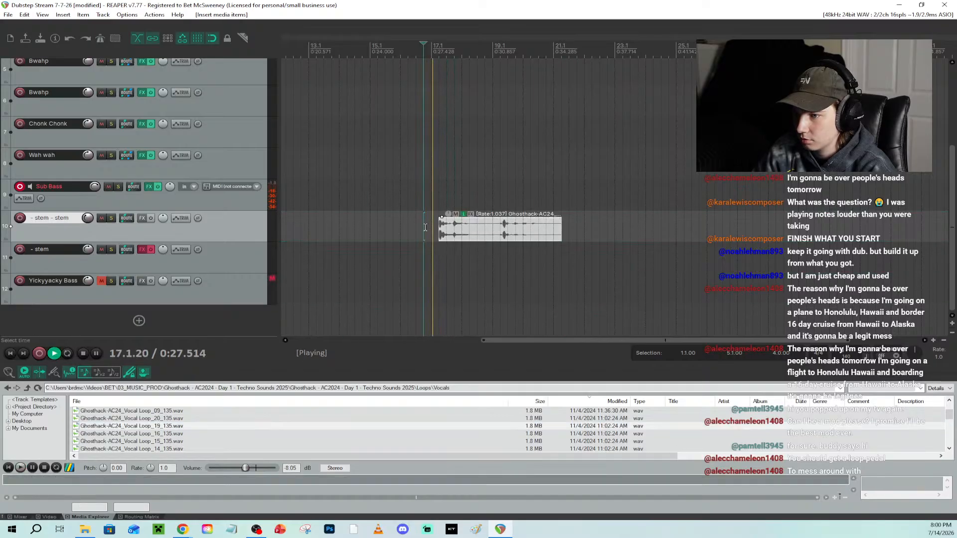
left_click(498, 55)
key("space")
key("space")
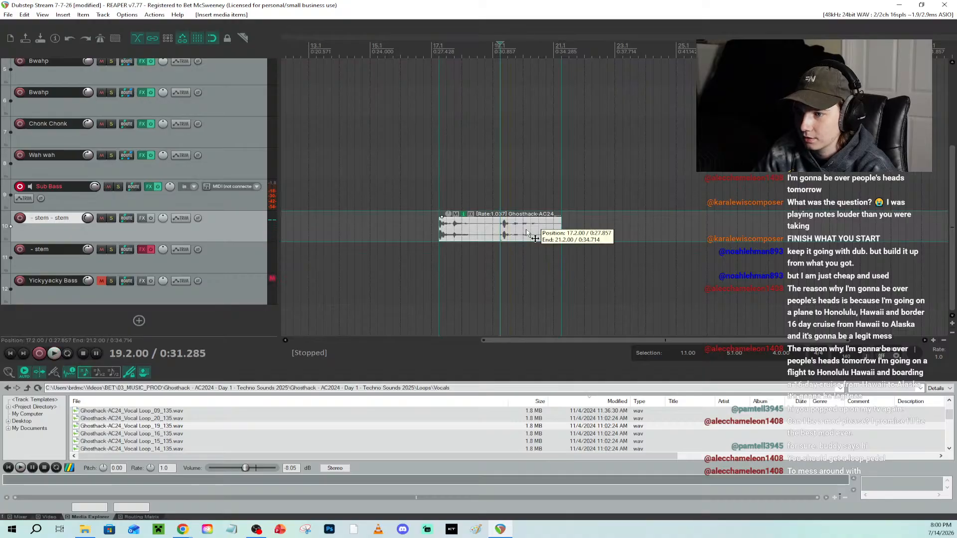
left_click(526, 235)
key("Delete")
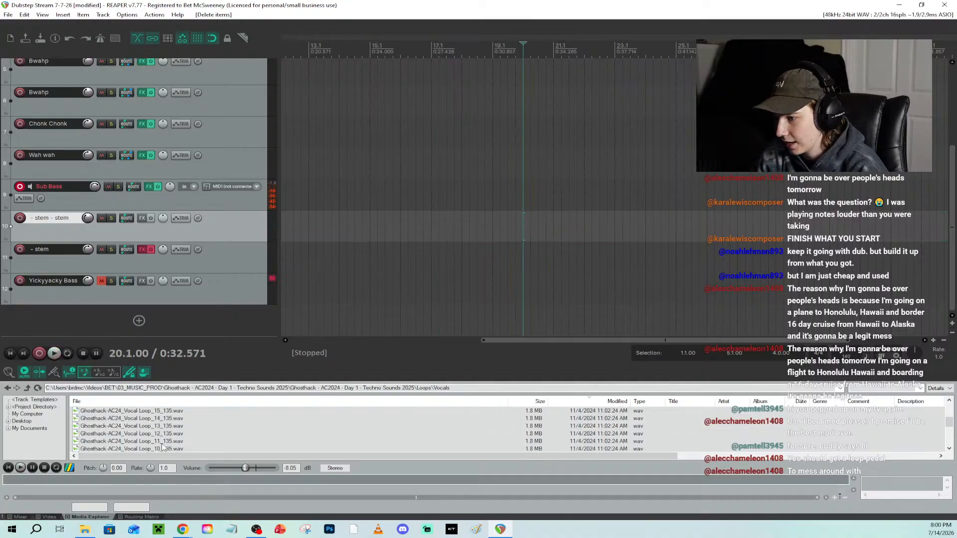
Preview Vocal Loop_09_135.wav again, sort the vocal loops by file name and look through the list
scroll(167, 441, "up", 1)
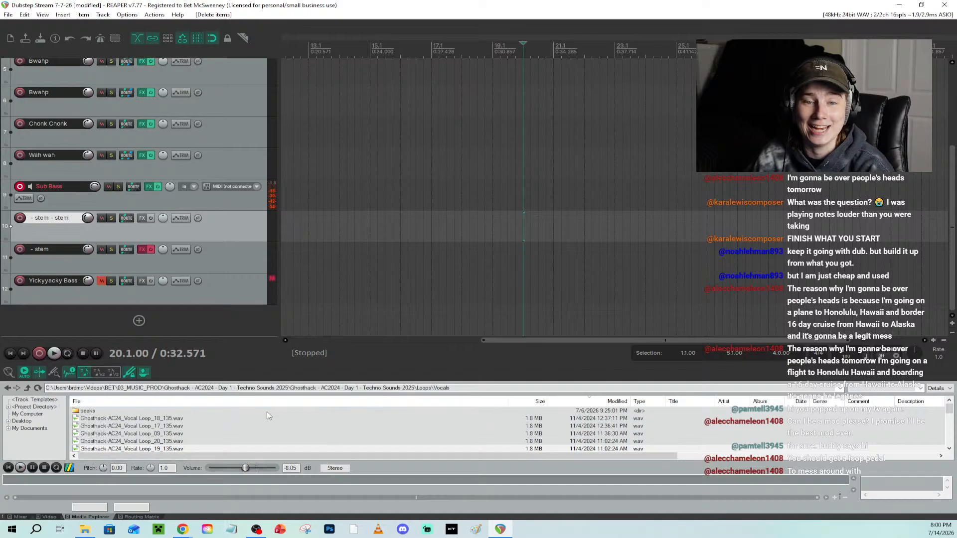
left_click(167, 434)
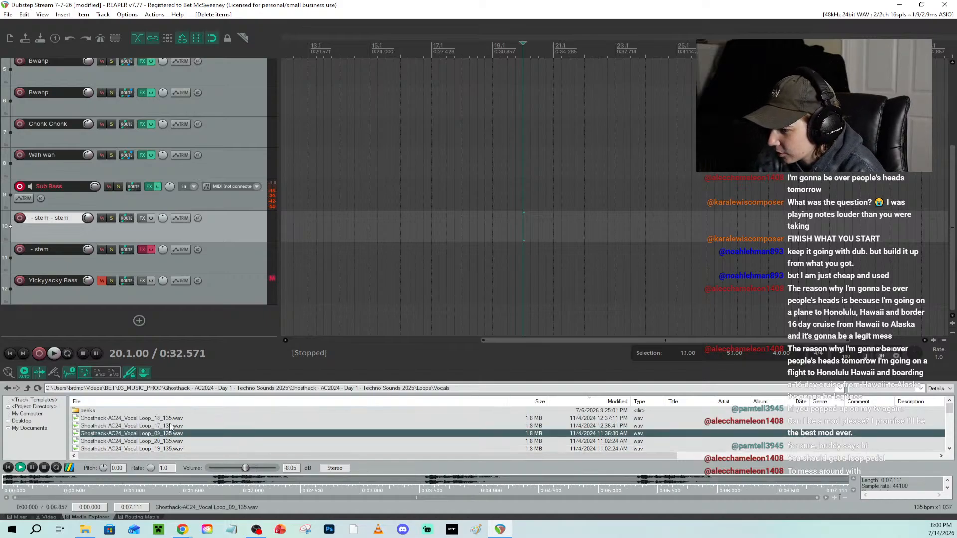
scroll(169, 433, "down", 3)
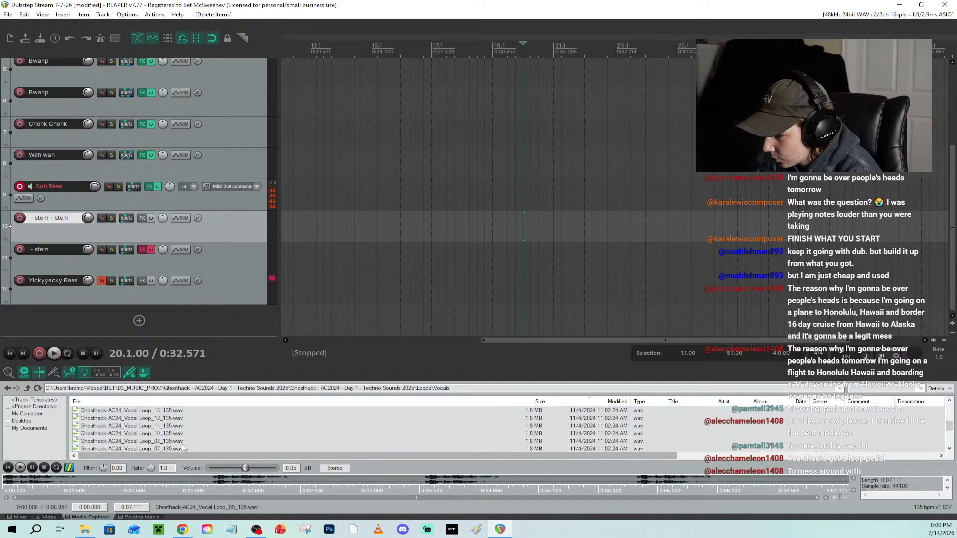
scroll(169, 431, "up", 3)
left_click(126, 402)
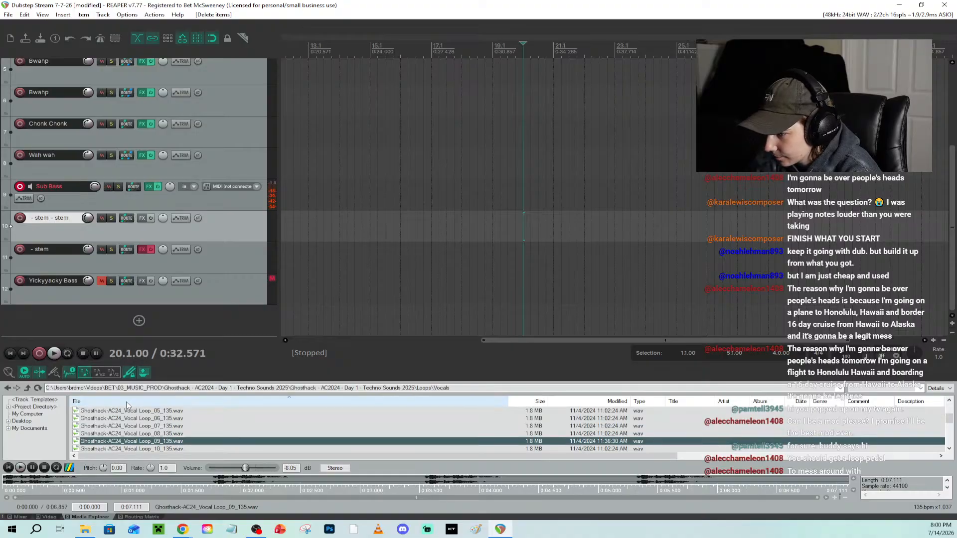
scroll(221, 434, "up", 2)
scroll(218, 434, "down", 6)
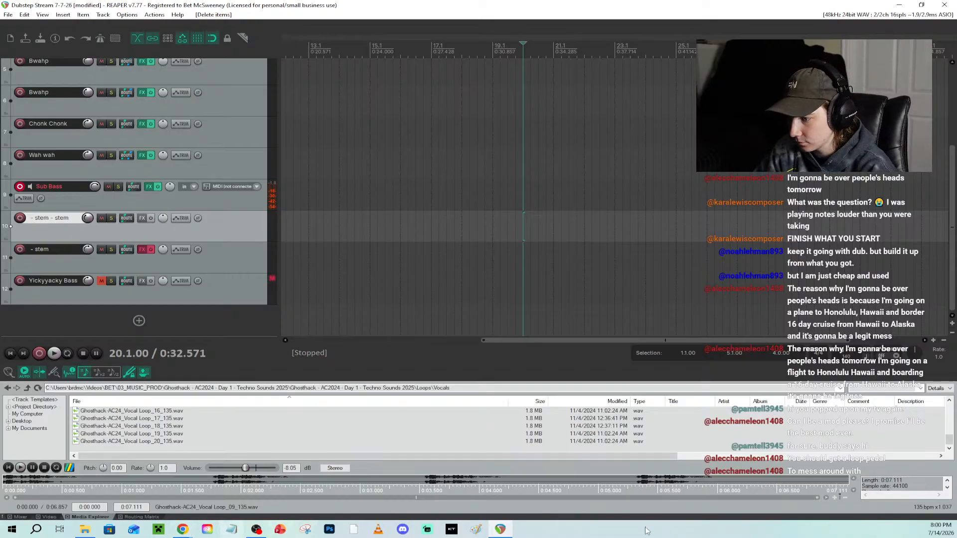
Switch to the YouTube tutorial, watch it with a pause at 29:19, replay the part from about 29:18 and pause at 29:32
left_click(500, 529)
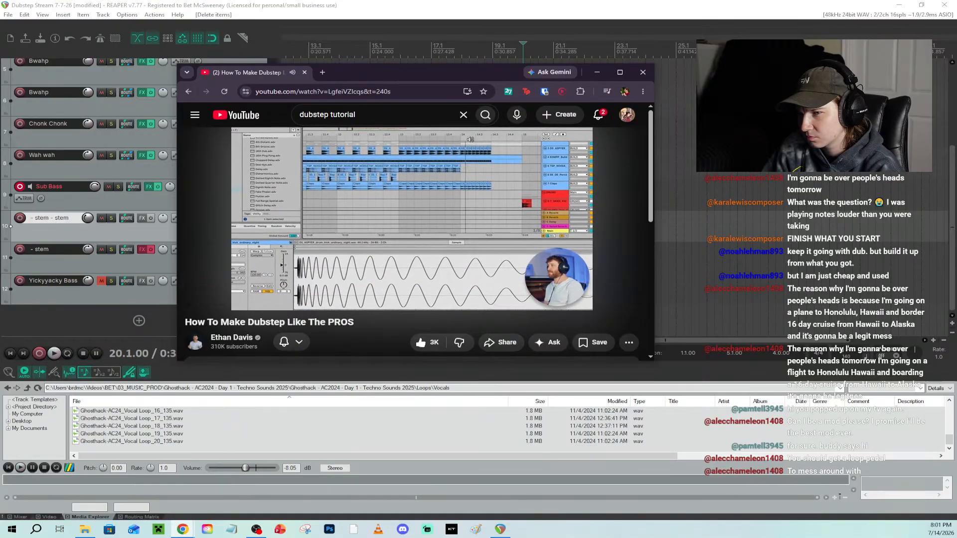
left_click(506, 193)
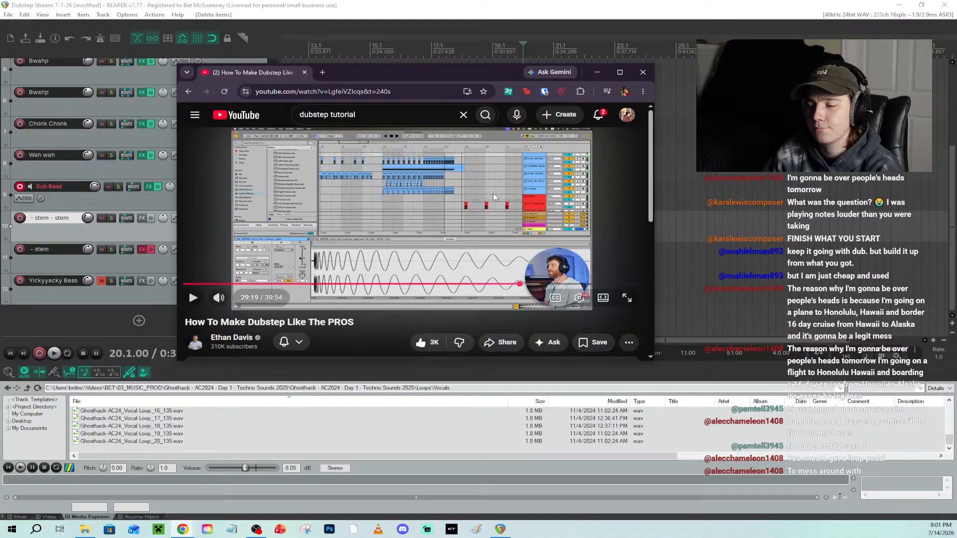
left_click(526, 218)
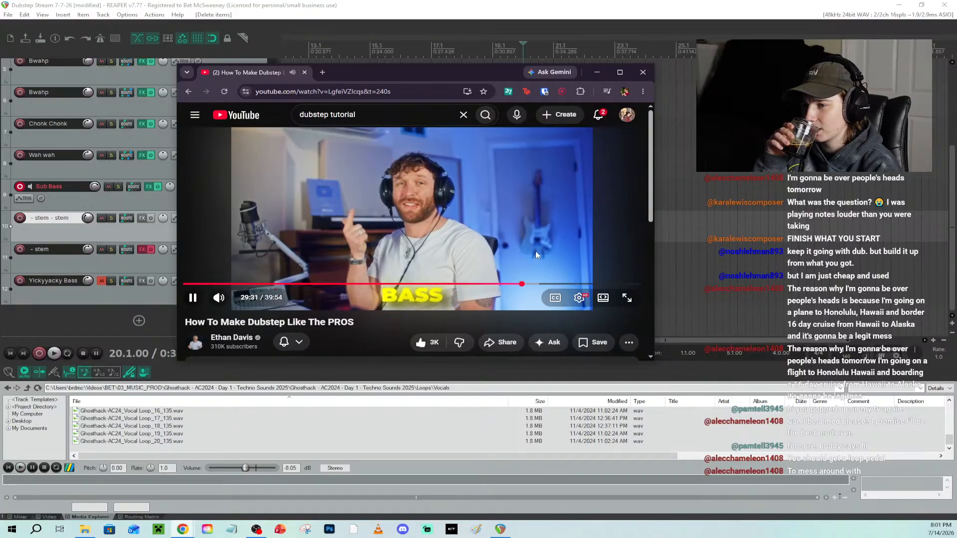
left_click(519, 284)
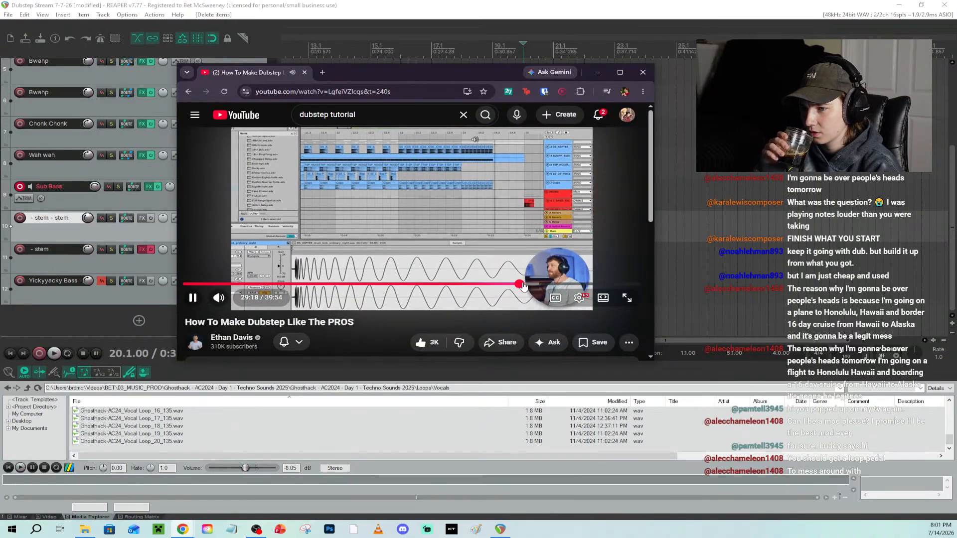
left_click(525, 284)
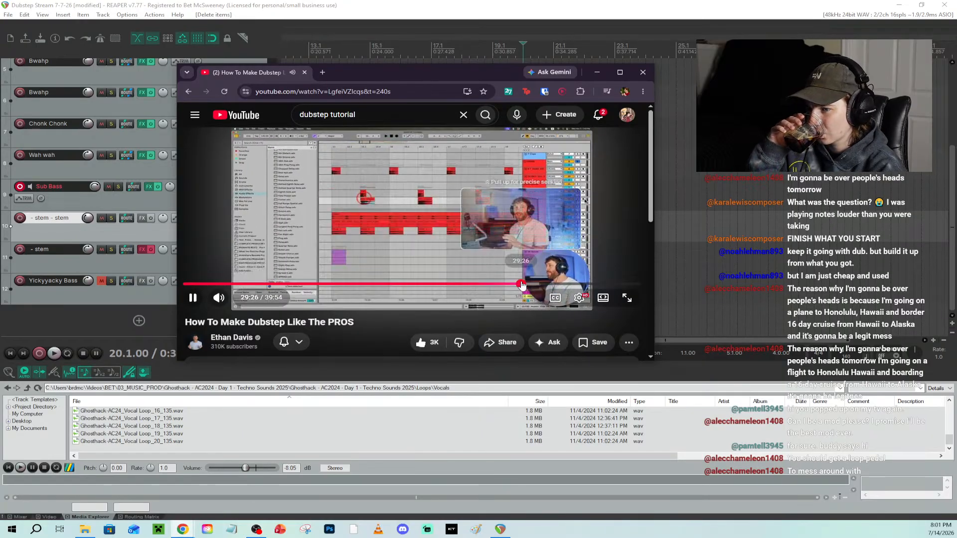
left_click(520, 285)
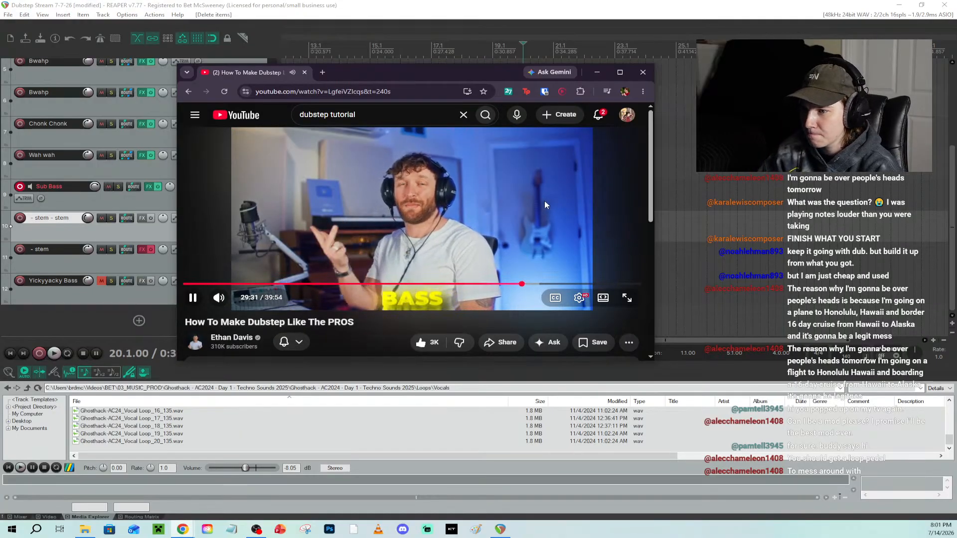
left_click(505, 205)
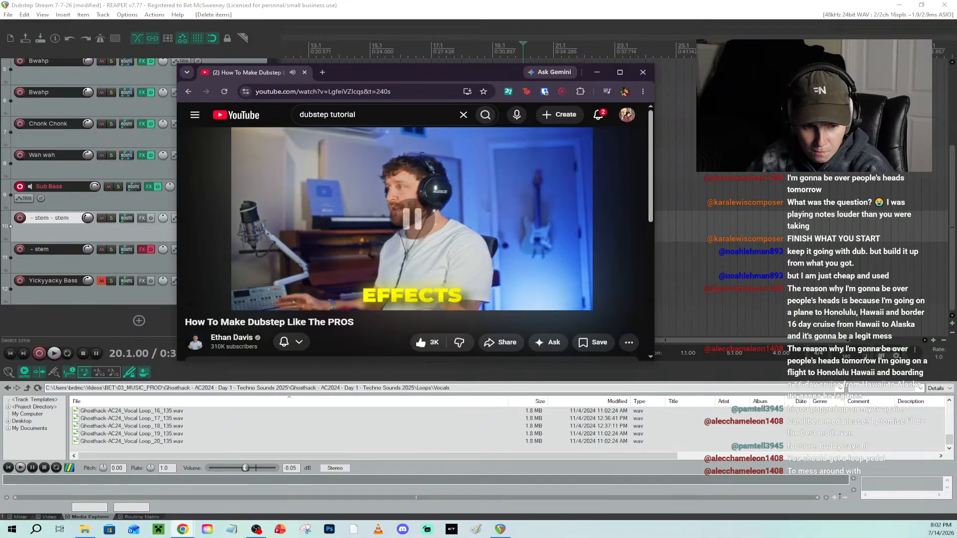
Switch to an empty Notepad document, bring it beside the tutorial and write the note "effects"
key("alt+Tab")
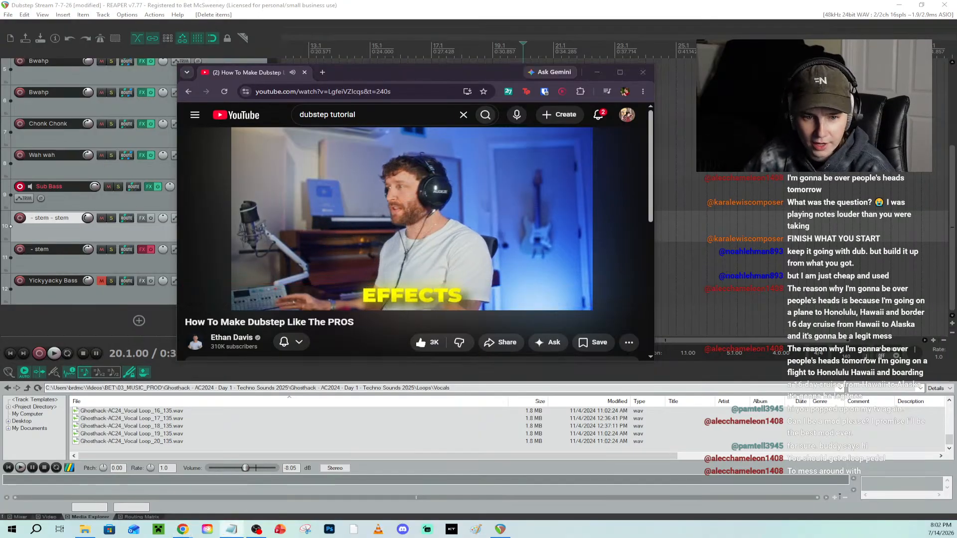
left_click_drag(956, 189, 792, 206)
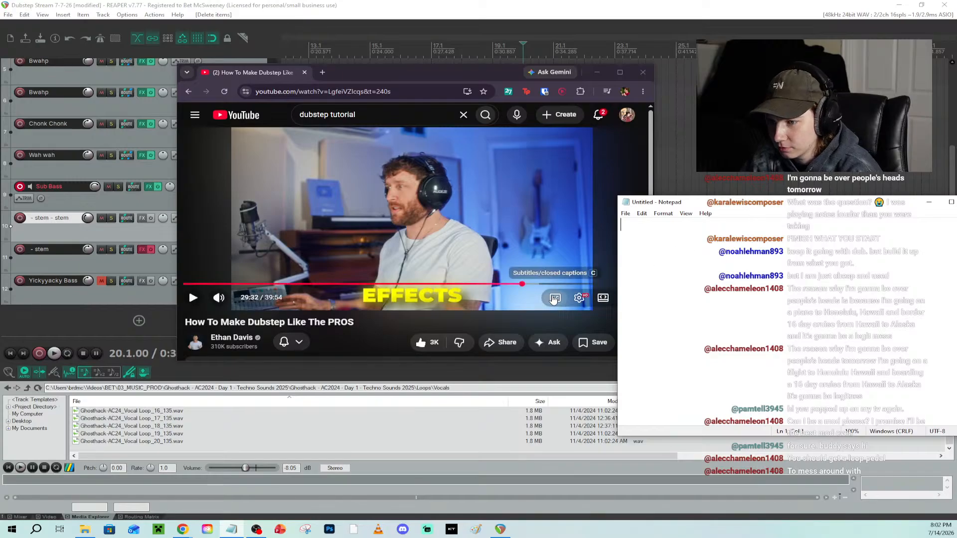
type("effects")
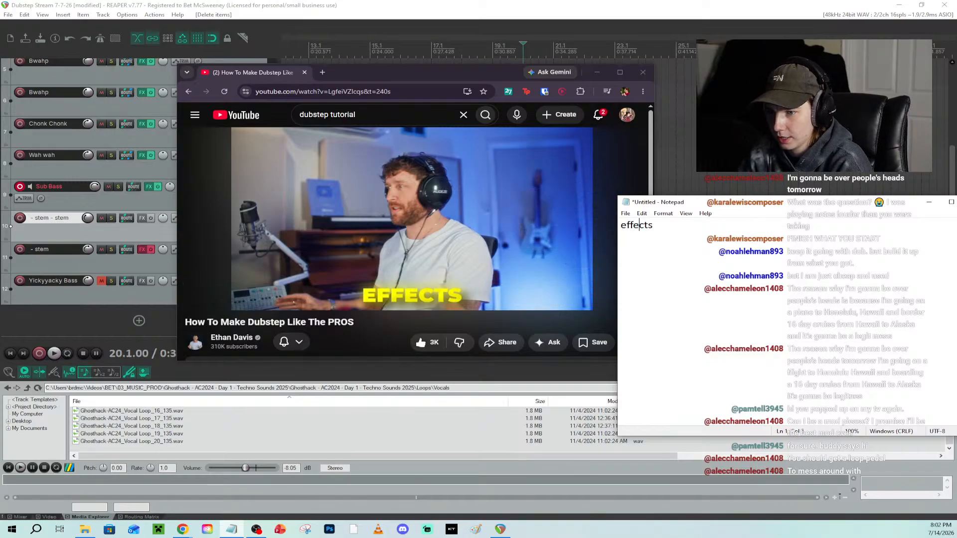
Add "drums" and "mids" on separate lines above "effects" in the Notepad note
key("Left")
key("Return")
key("Return")
left_click(642, 236)
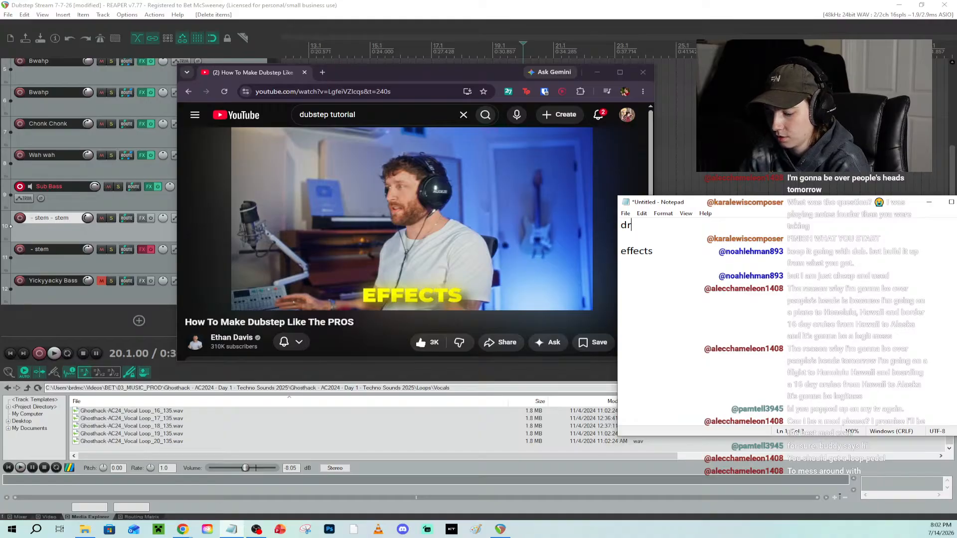
key("Return")
type("mids")
key("Return")
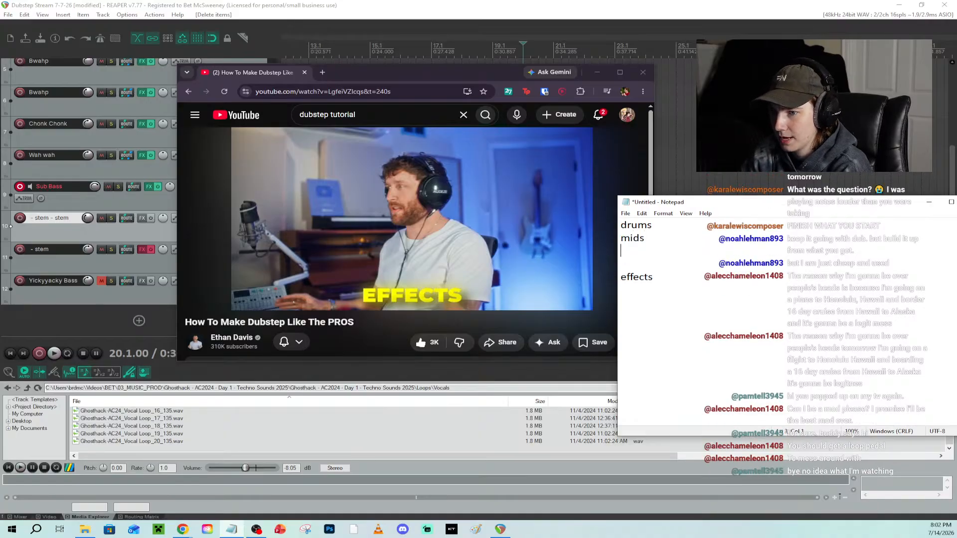
Resume the tutorial, replay from about 29:30, and add "bass" below "drums" and "vocals" below "mids", removing the blank line above "effects"
left_click(500, 236)
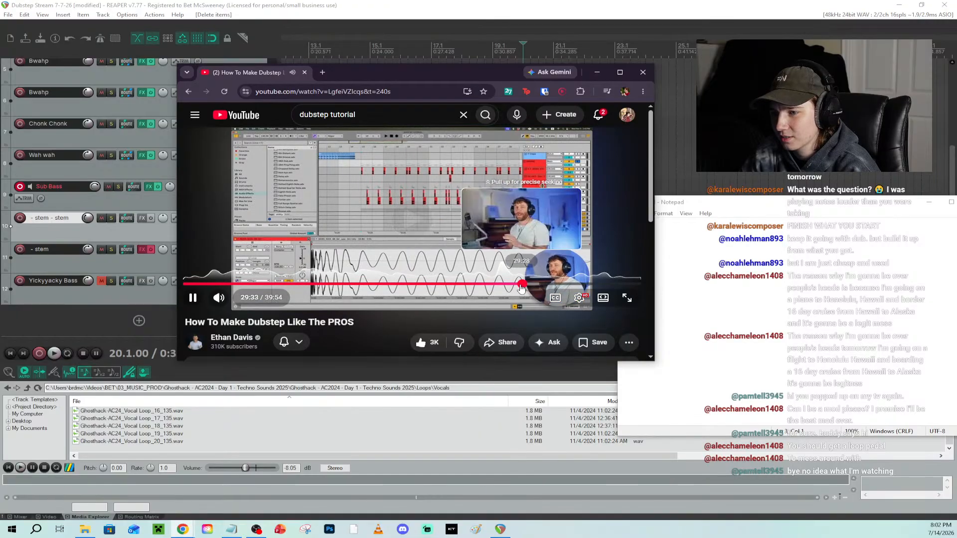
key("Left")
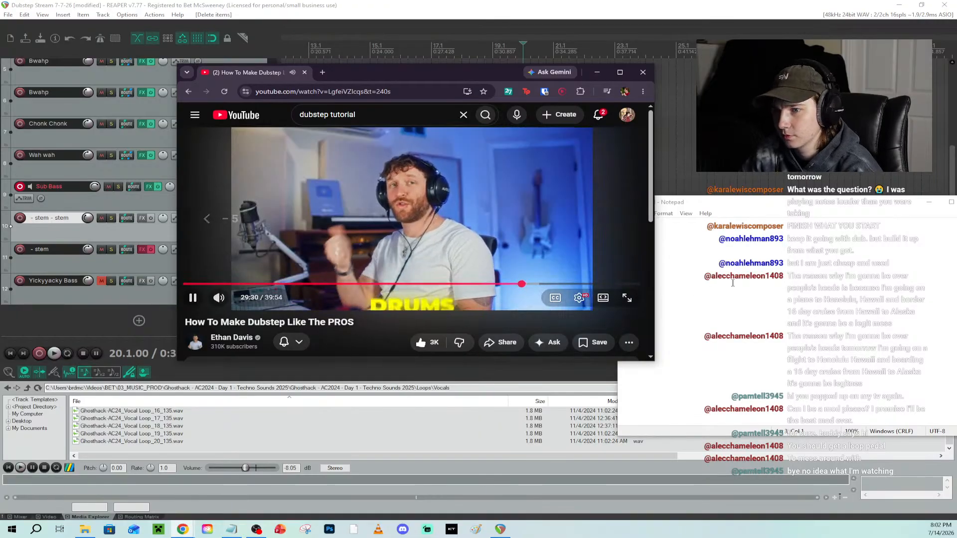
left_click(683, 262)
left_click(684, 221)
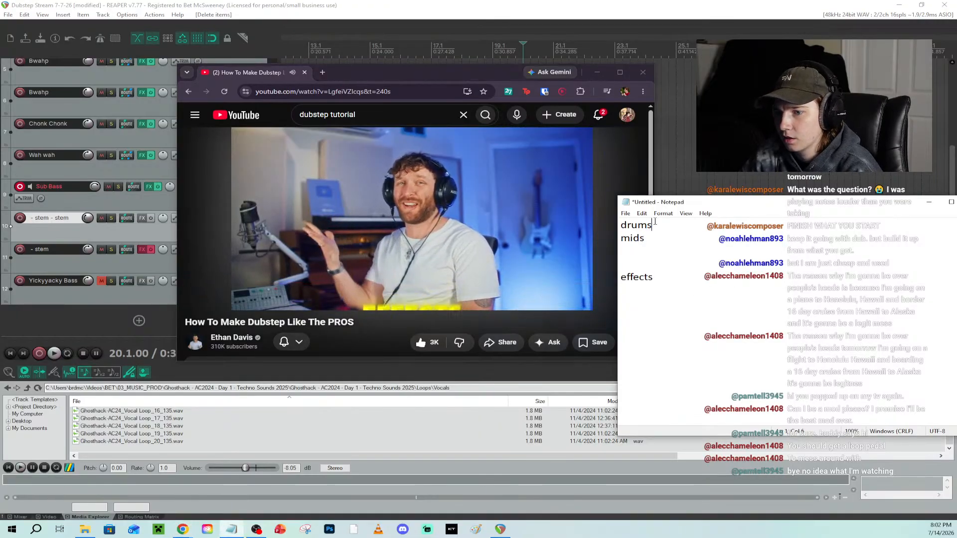
key("Return")
type("bass")
left_click(640, 267)
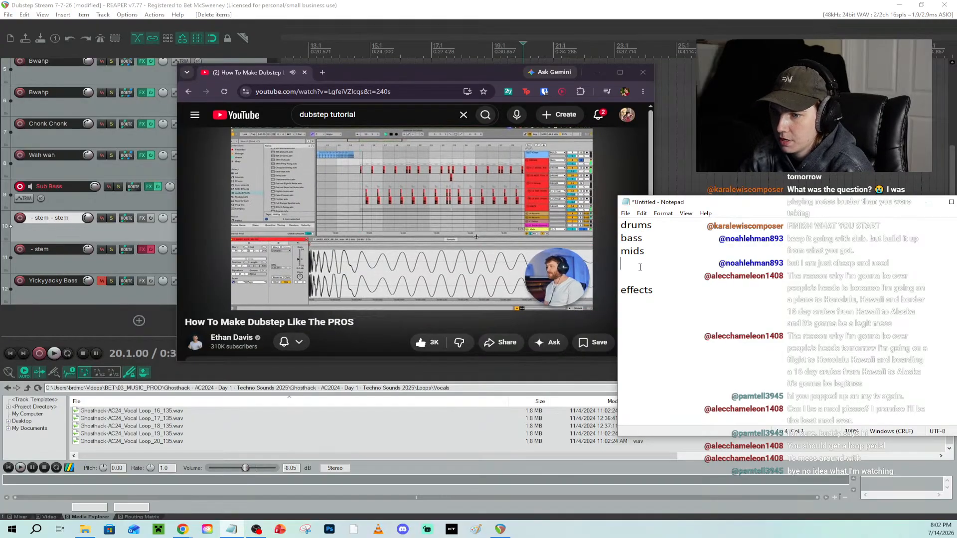
type("vocals")
left_click(634, 277)
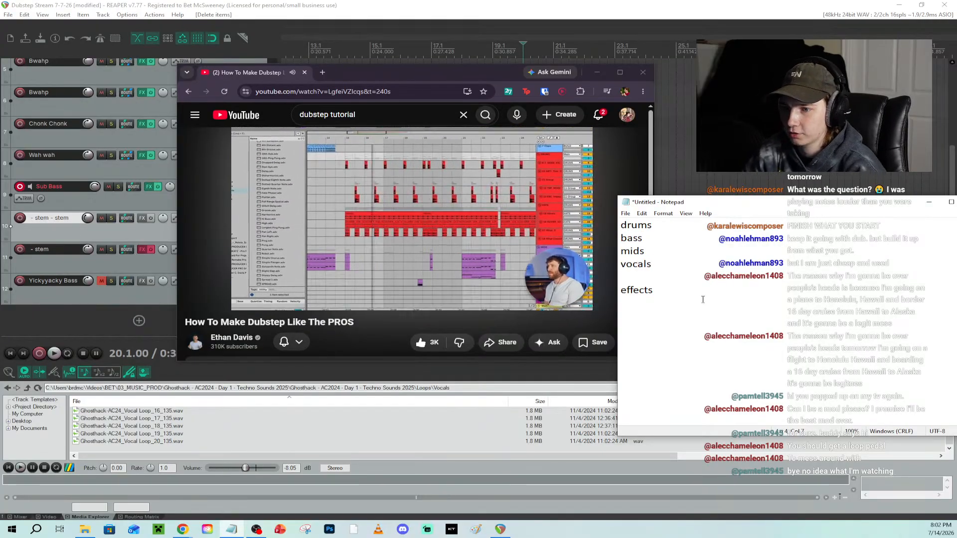
key("BackSpace")
Pause the tutorial at about 29:38 and write "intro vocal shot" above the list in the note, separated by a blank line
left_click(588, 247)
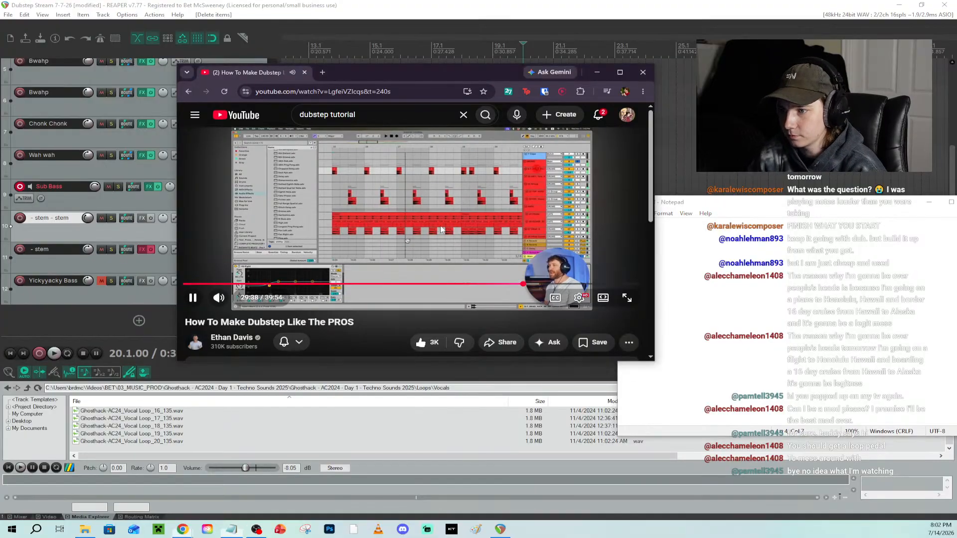
left_click(711, 245)
key("Return")
key("Return")
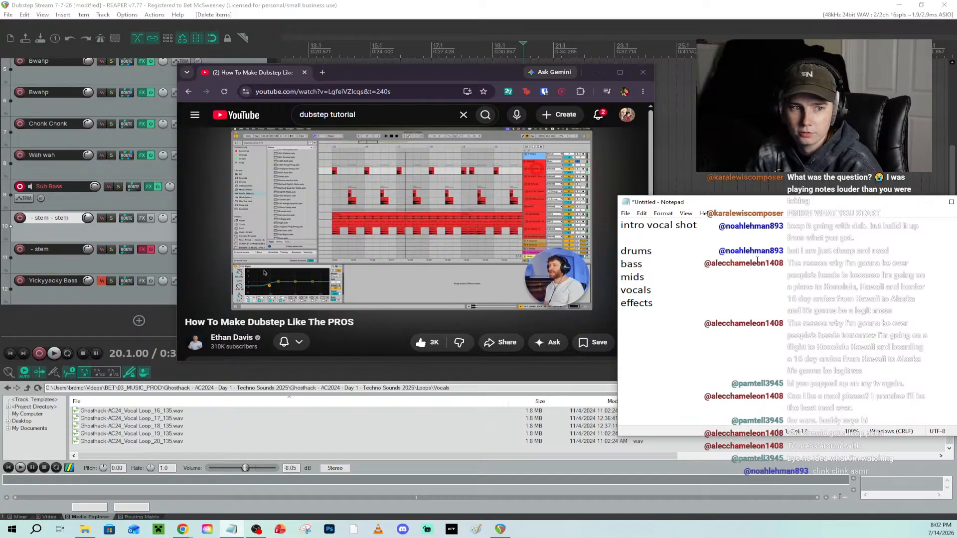
Move the Notepad window over the tutorial and add "different drum loop, a little more subdivided" and "edm build up" below "intro vocal shot"
left_click_drag(766, 205, 431, 186)
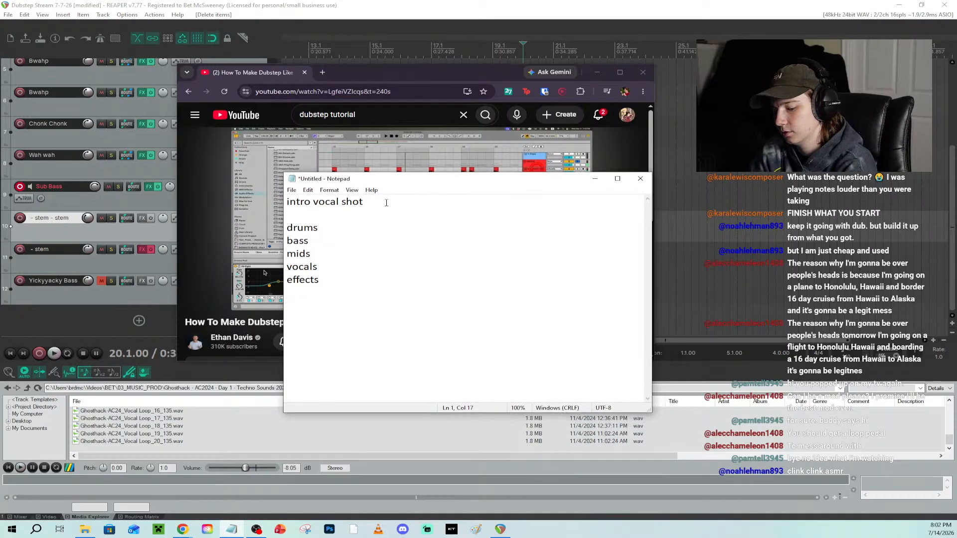
key("Return")
type("edm build up")
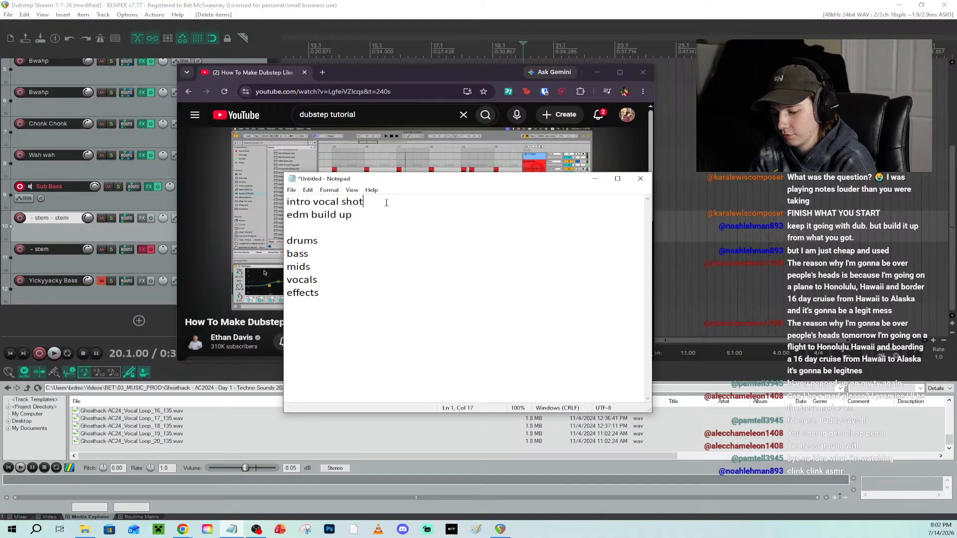
key("Return")
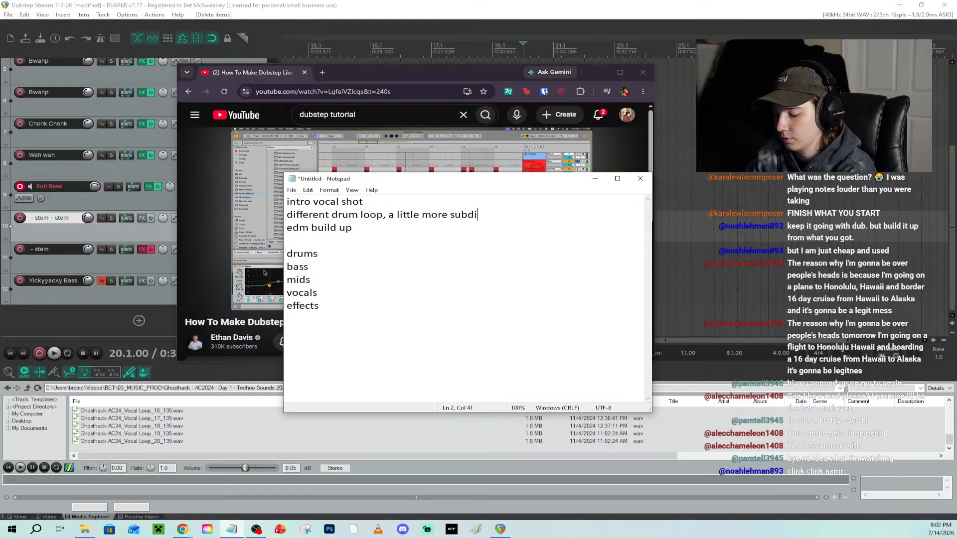
Resume the tutorial and write "added clap with snare" below the list in the note, after a blank line
left_click(396, 147)
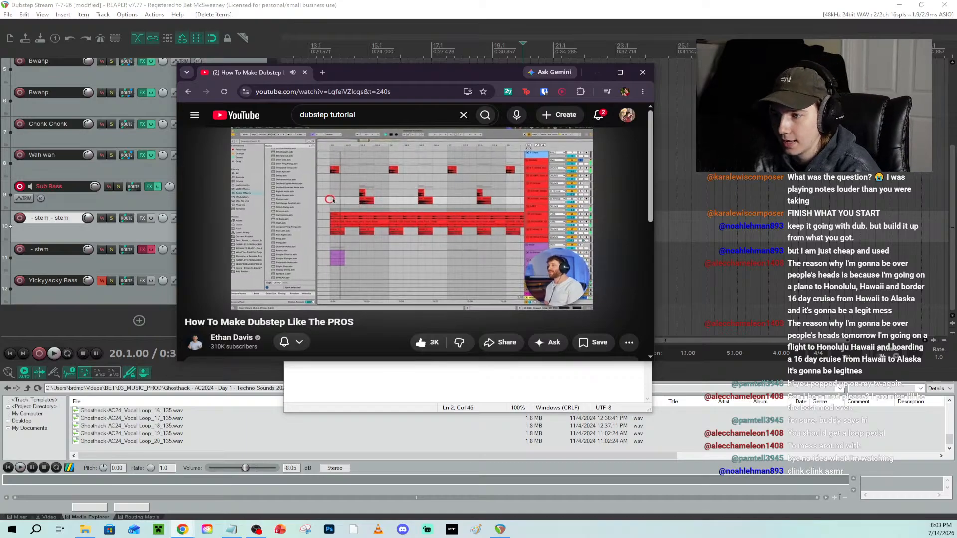
left_click(559, 380)
key("Return")
key("Return")
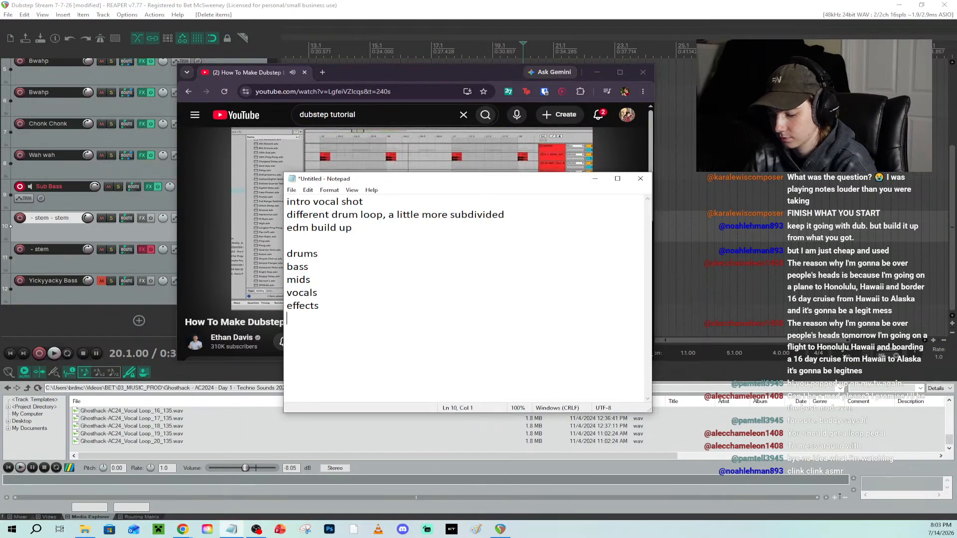
type("added clap with snare")
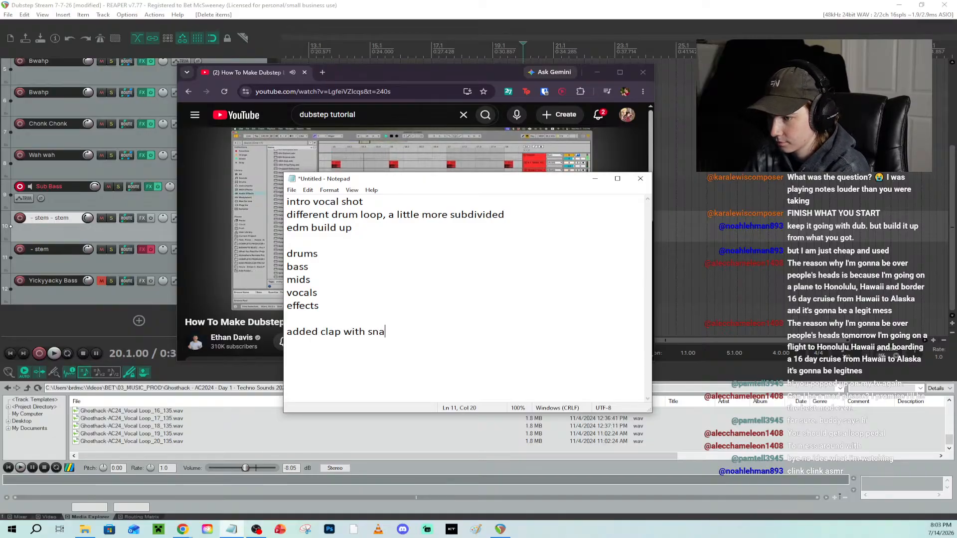
Bring the tutorial forward, watch the next part, pause it and switch back to the REAPER project
left_click(434, 76)
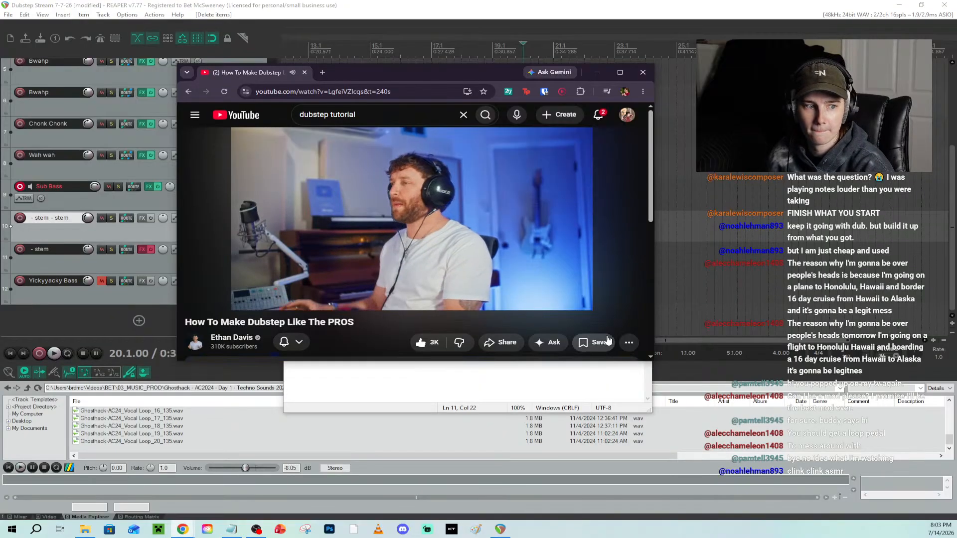
left_click(501, 215)
left_click(556, 4)
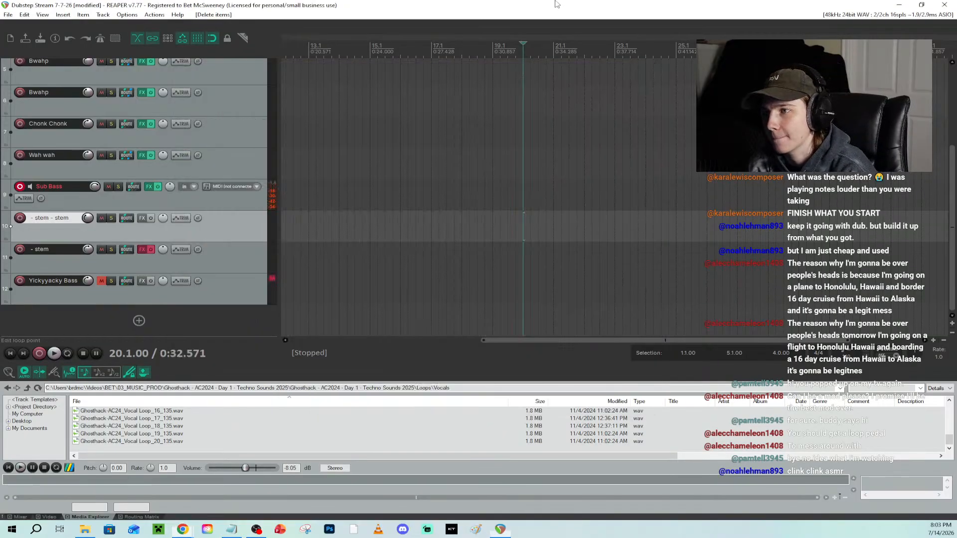
Try creating a region from 1.1.00 to 5.1.00, moving it to 11.4.00 and shifting the two loose stem items to start at 19.4.00
left_click_drag(603, 341, 413, 341)
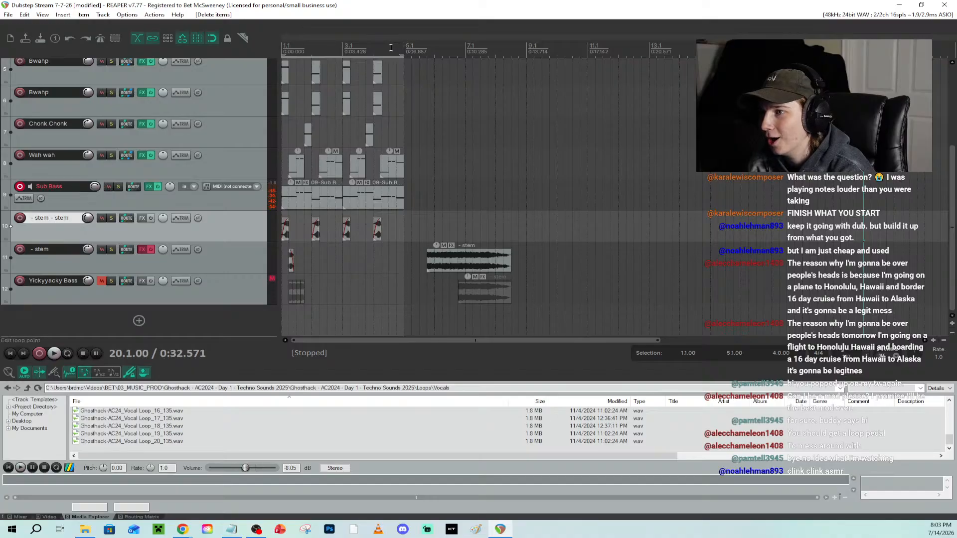
key("shift+r")
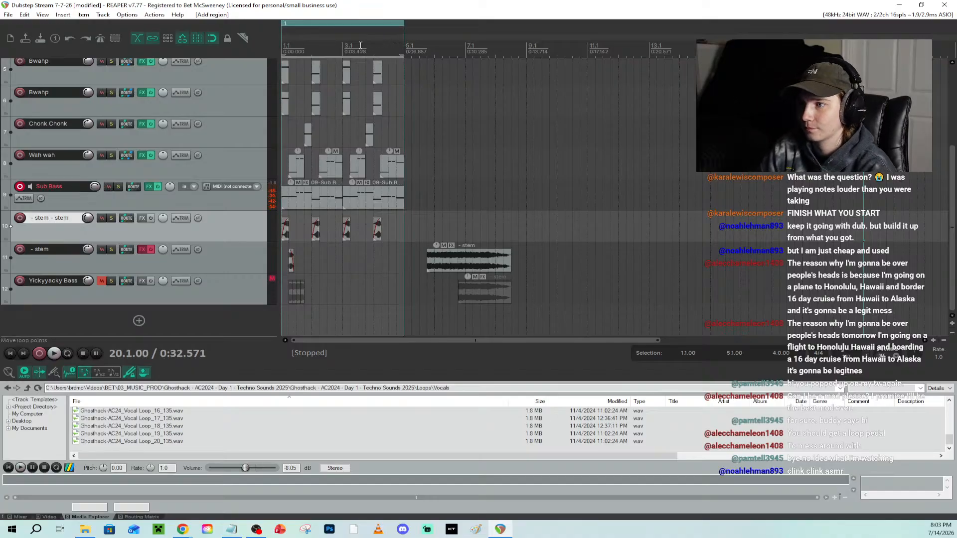
left_click_drag(332, 28, 660, 27)
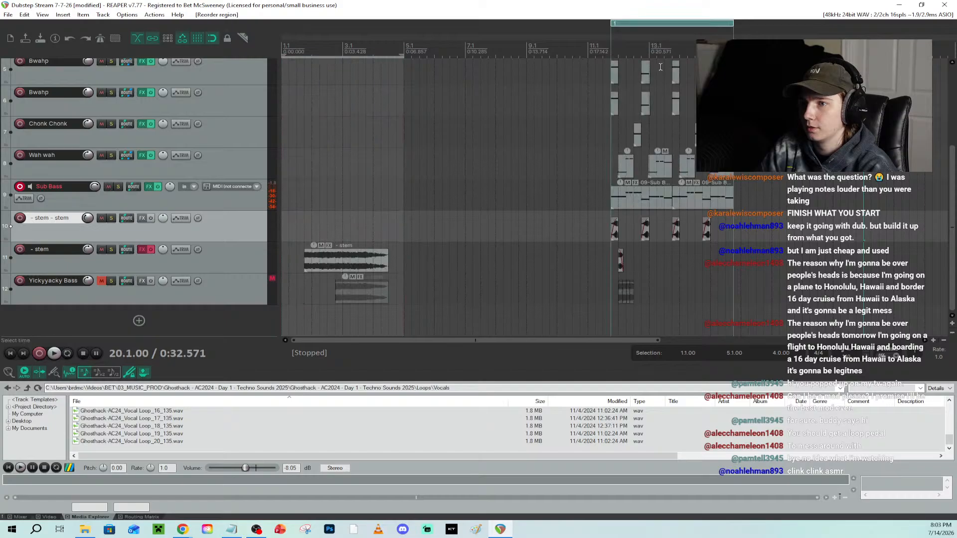
left_click_drag(407, 167, 305, 313)
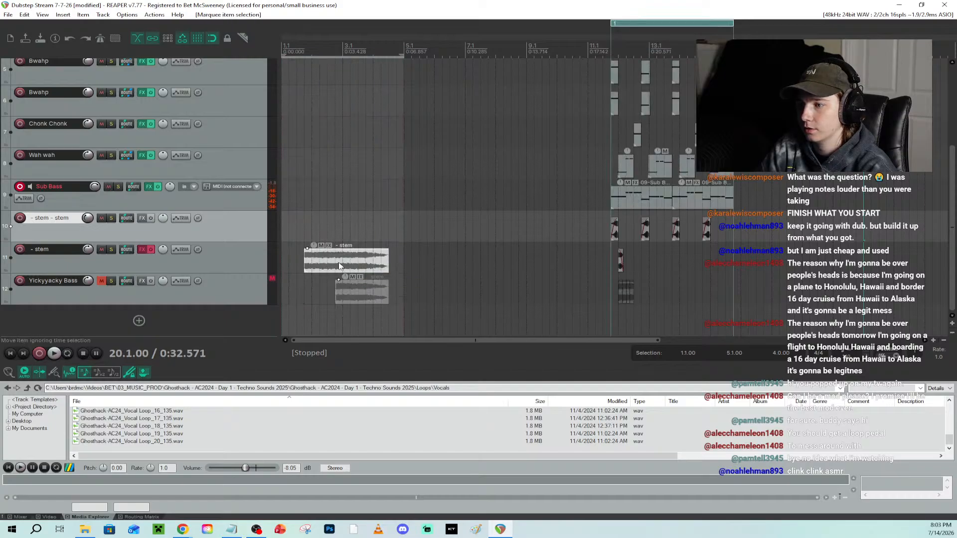
left_click_drag(345, 259, 897, 257)
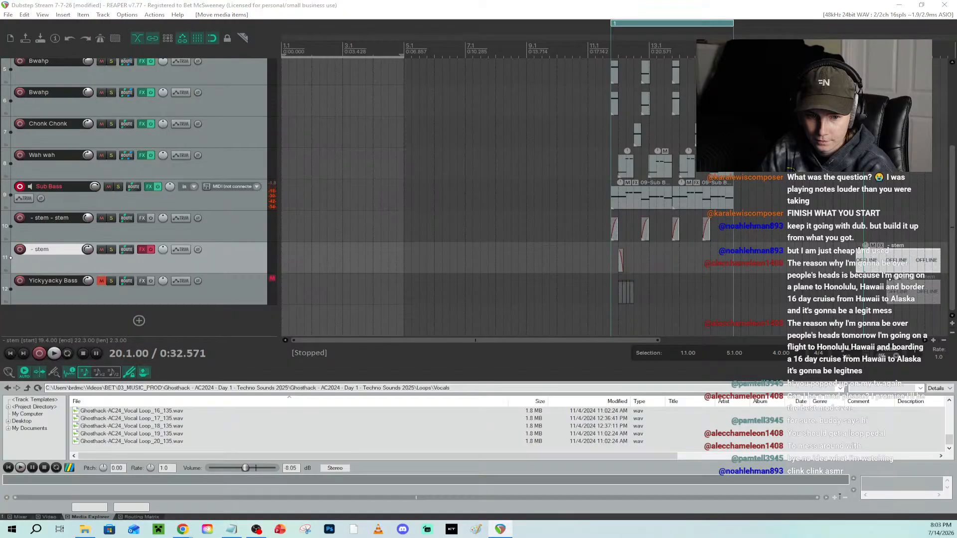
Show REAPER full screen and play the moved region from 11.4.00
key("F11")
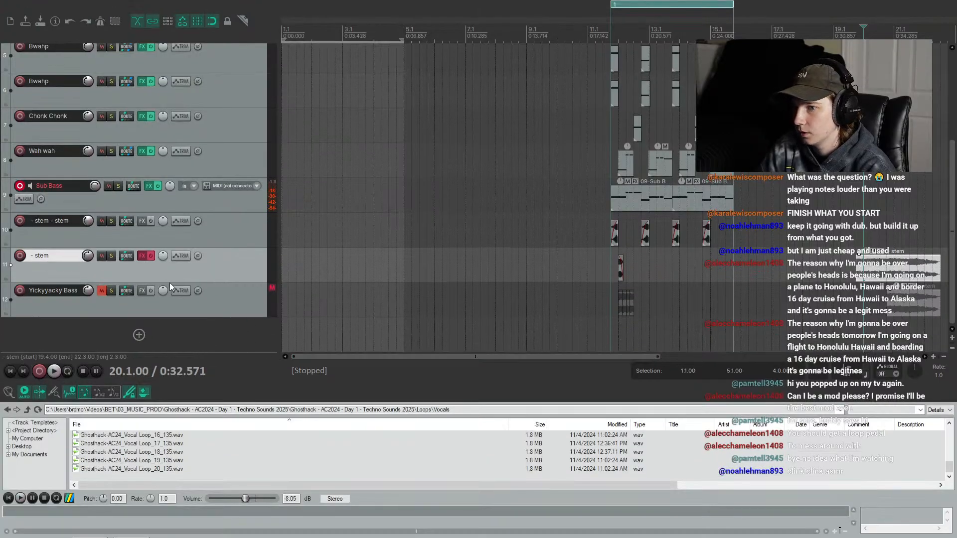
left_click(611, 30)
key("space")
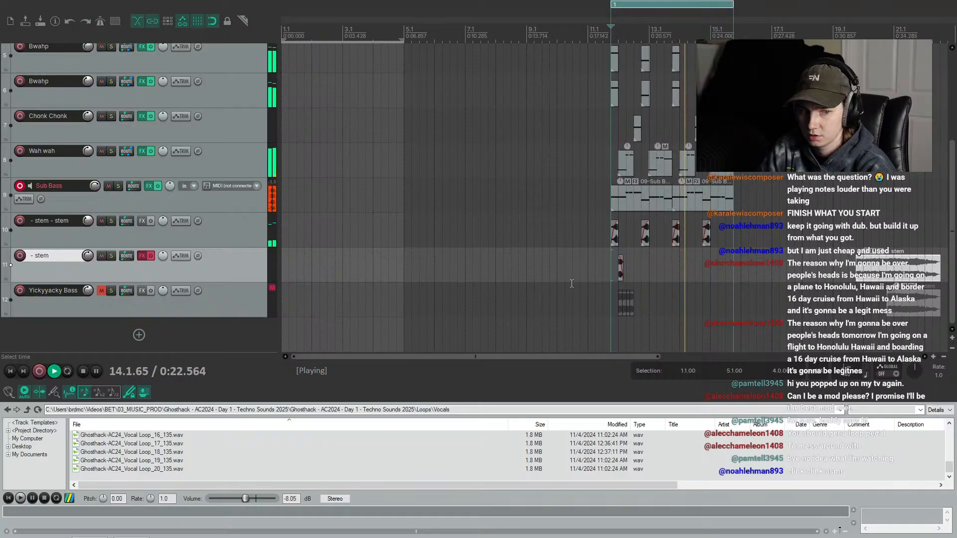
key("space")
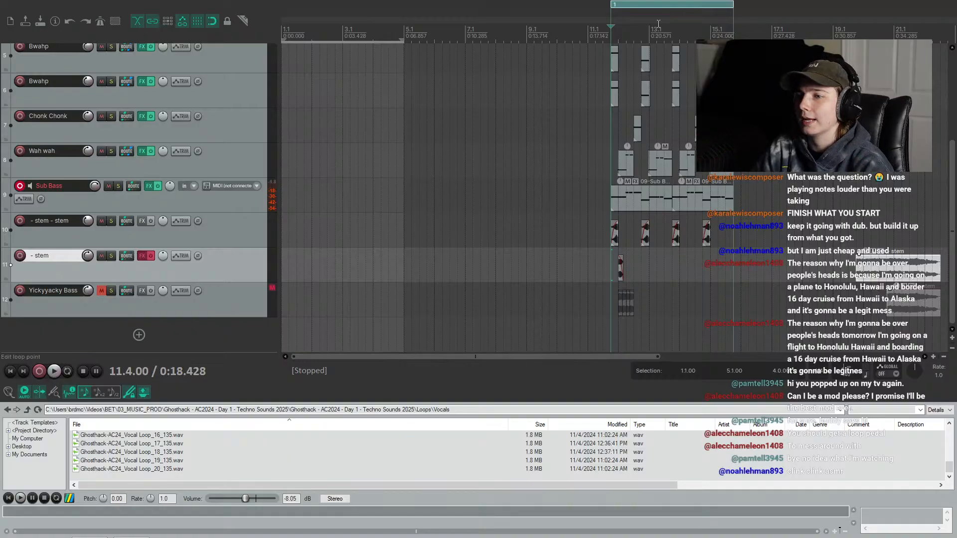
Undo the stem item move, the region move and the creation of the four-bar region
scroll(194, 186, "up", 5)
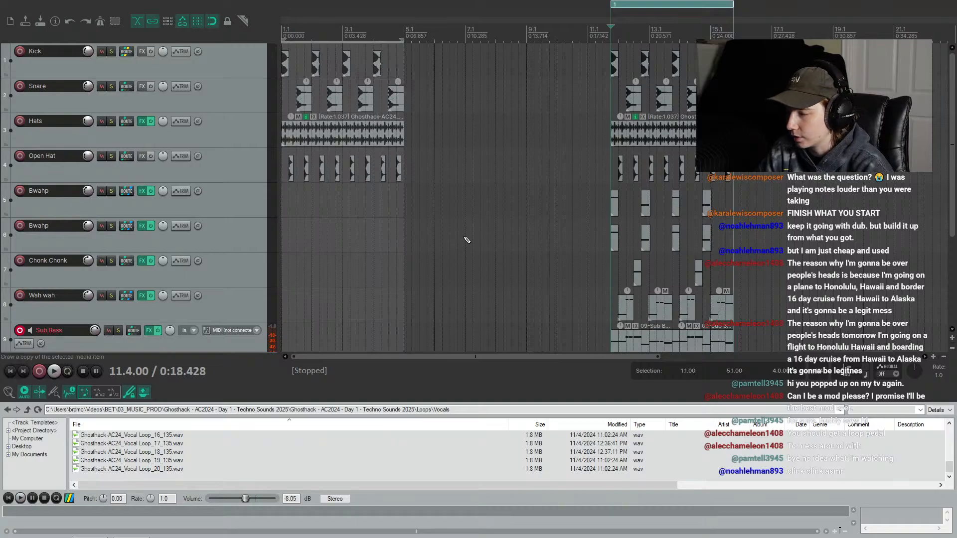
left_click(562, 134)
key("ctrl+z")
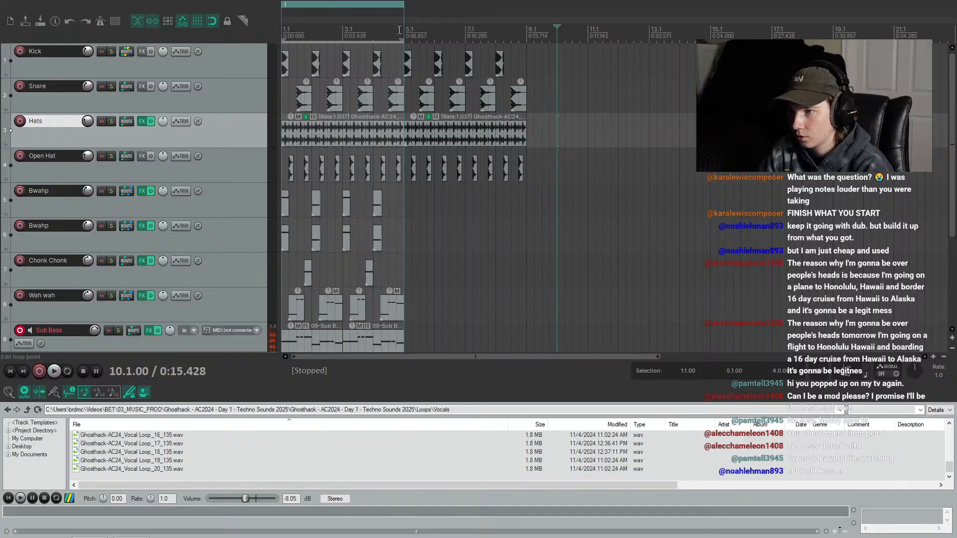
key("ctrl+z")
Create a region over the full drum pattern from 1.1.00 to 9.1.00 and move it with its contents to start at 22.1.00
left_click_drag(527, 27, 283, 29)
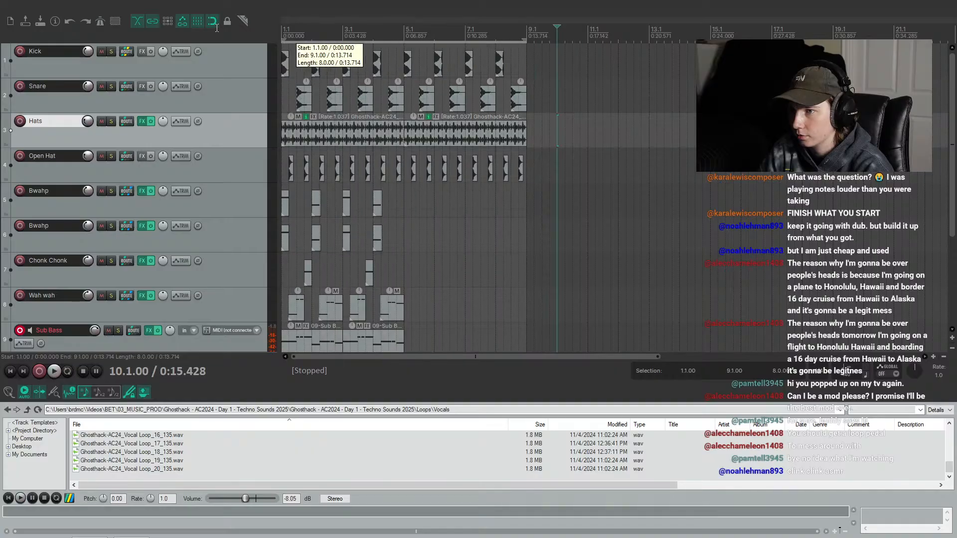
key("shift+r")
scroll(387, 168, "down", 3)
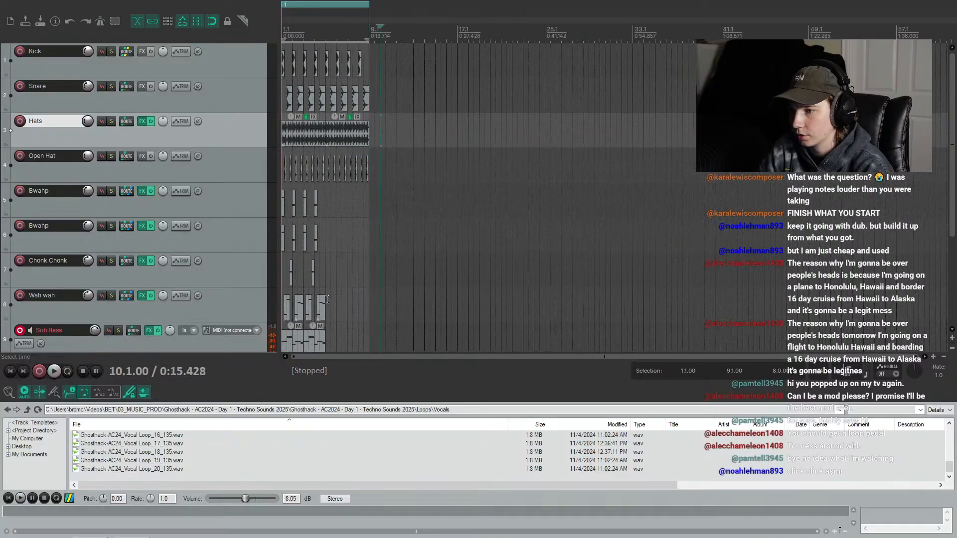
scroll(220, 275, "down", 5)
scroll(222, 274, "up", 5)
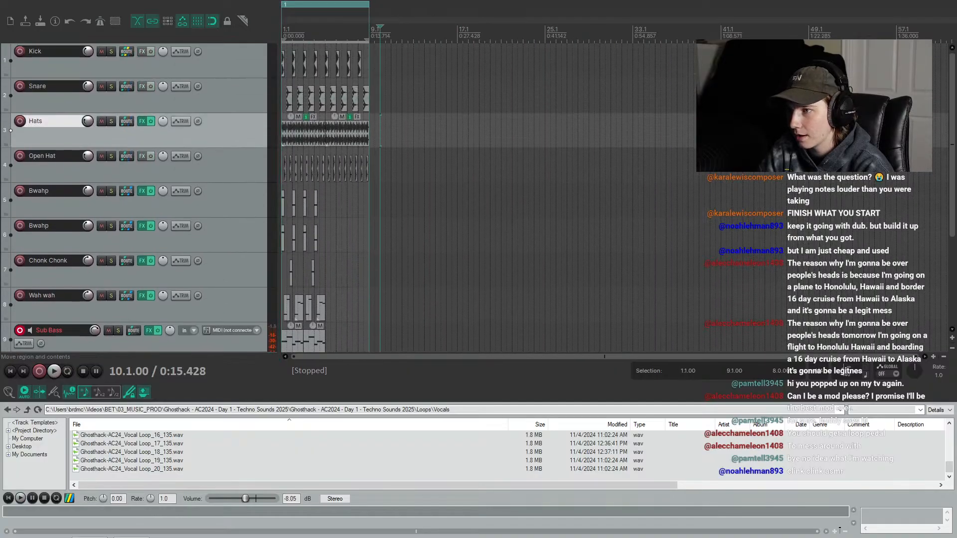
left_click_drag(329, 6, 560, 6)
Move the region's first Kick item from 22.1.00 to the project start at 1.1.00 and place the edit cursor at 3.1.00
left_click(286, 20)
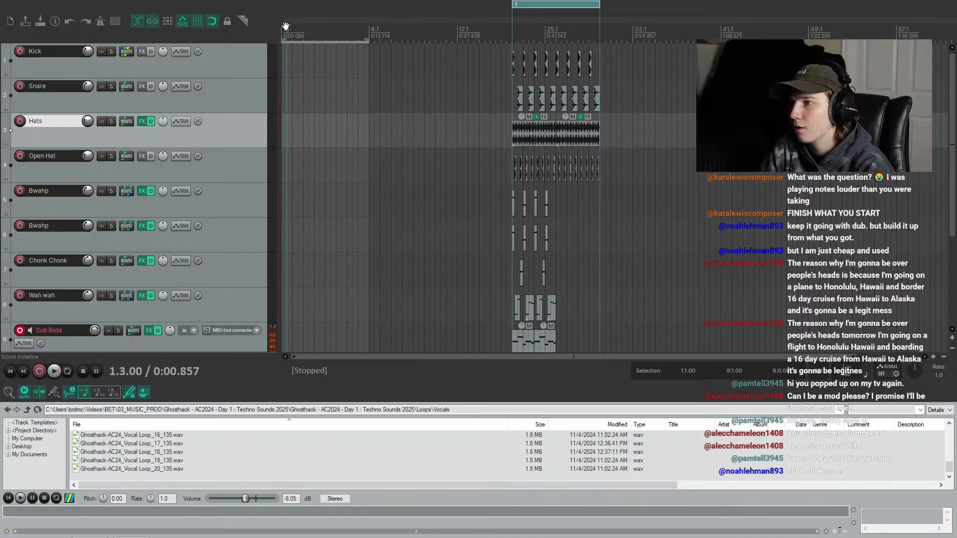
left_click(283, 26)
scroll(366, 115, "up", 2)
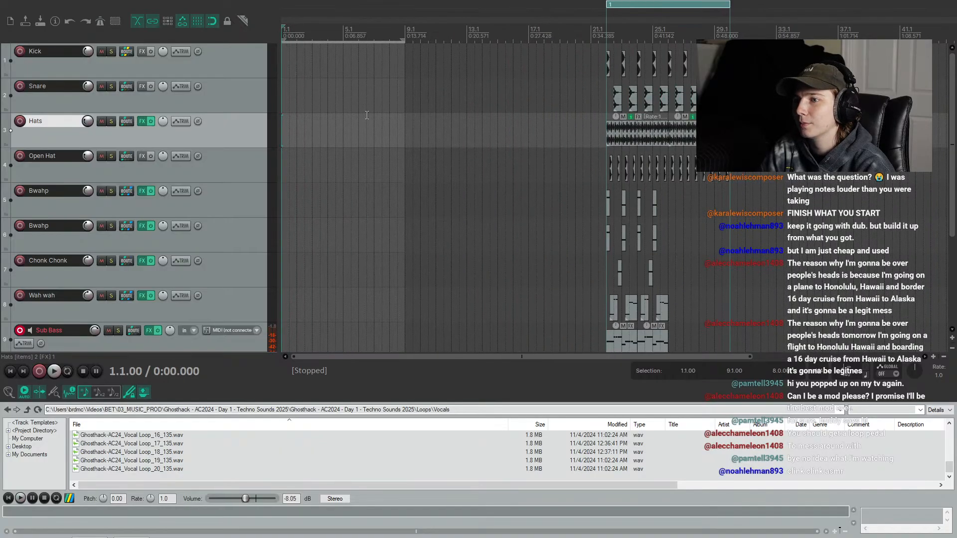
left_click(610, 66)
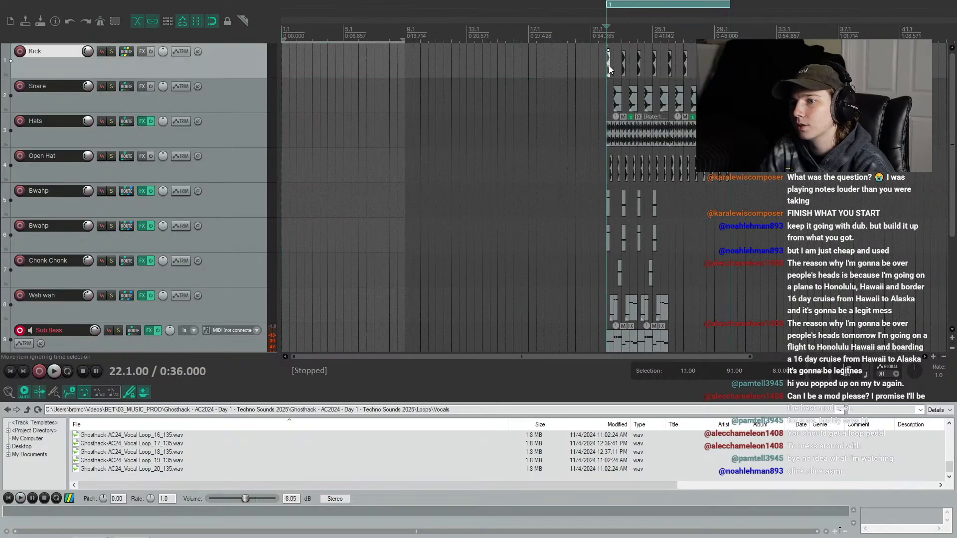
left_click_drag(609, 69, 200, 78)
scroll(285, 76, "up", 5)
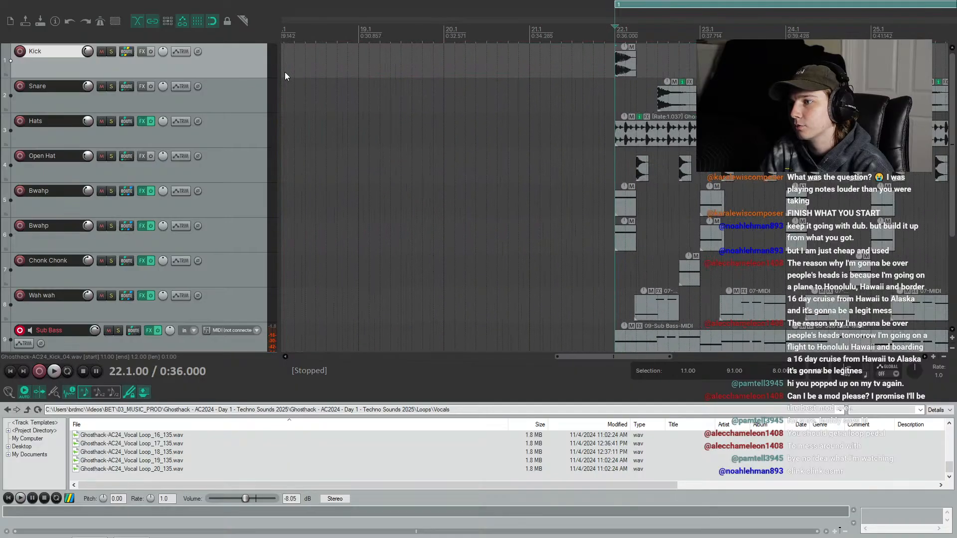
scroll(285, 77, "up", 2)
scroll(498, 90, "down", 10)
left_click(285, 27)
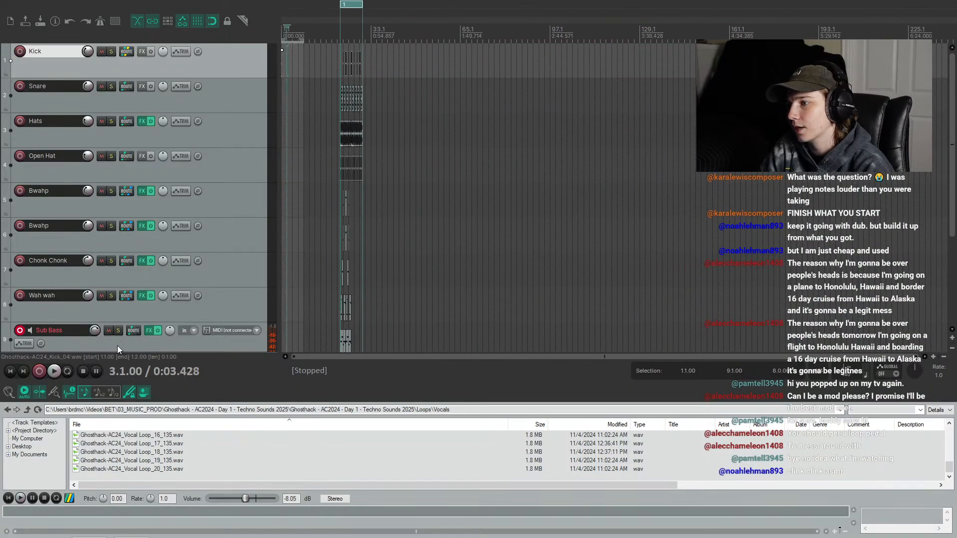
Try filling the Kick track with the one-beat kick repeated from 1.1.00 to 7.1.00, and play it from the start
key("Home")
scroll(373, 93, "up", 10)
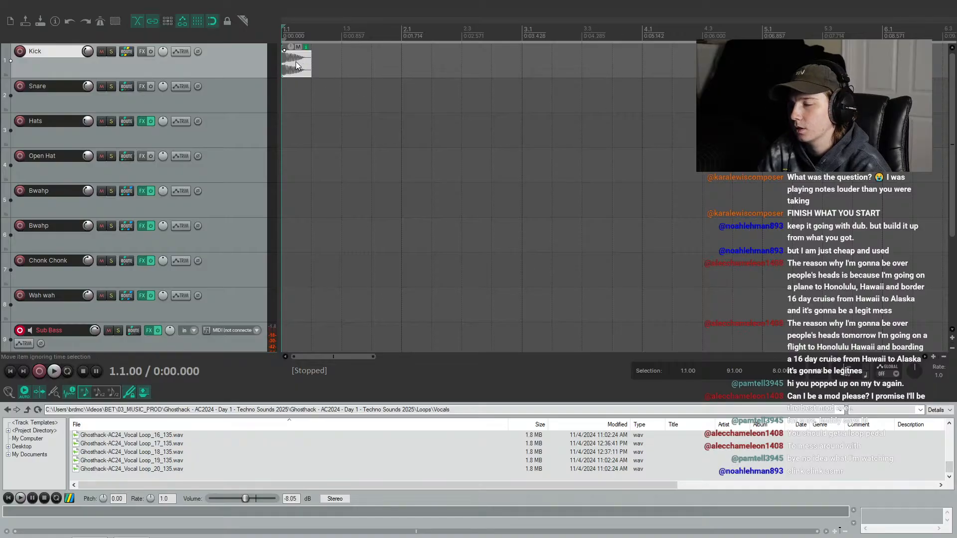
mouse_move(296, 65)
left_mouse_down()
mouse_move(444, 64)
mouse_move(501, 78)
mouse_move(543, 75)
mouse_move(546, 90)
left_mouse_up()
scroll(546, 82, "down", 4)
key("Home")
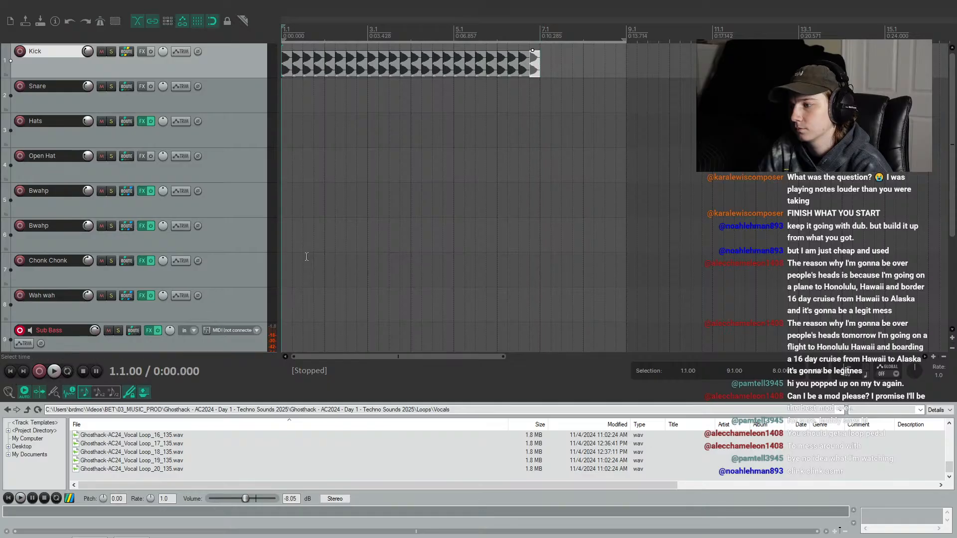
key("space")
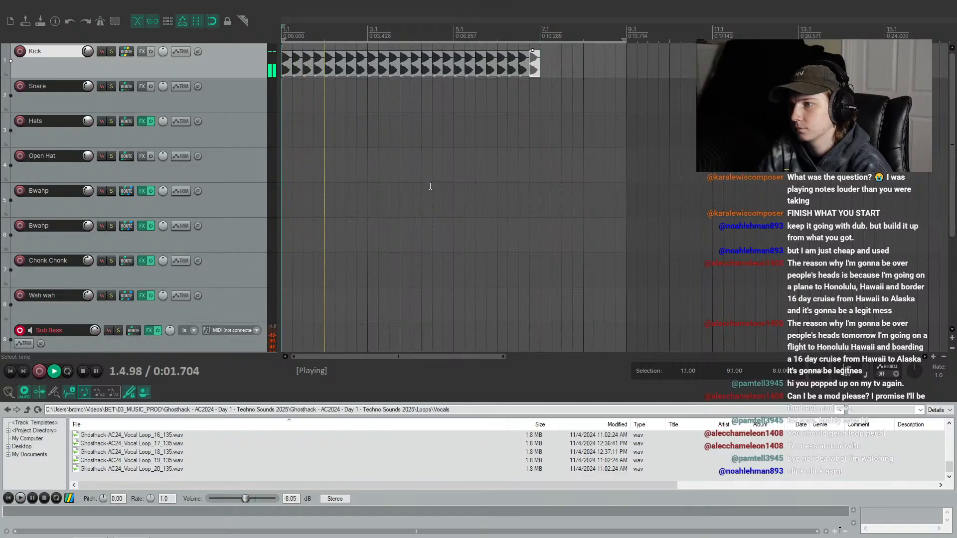
key("space")
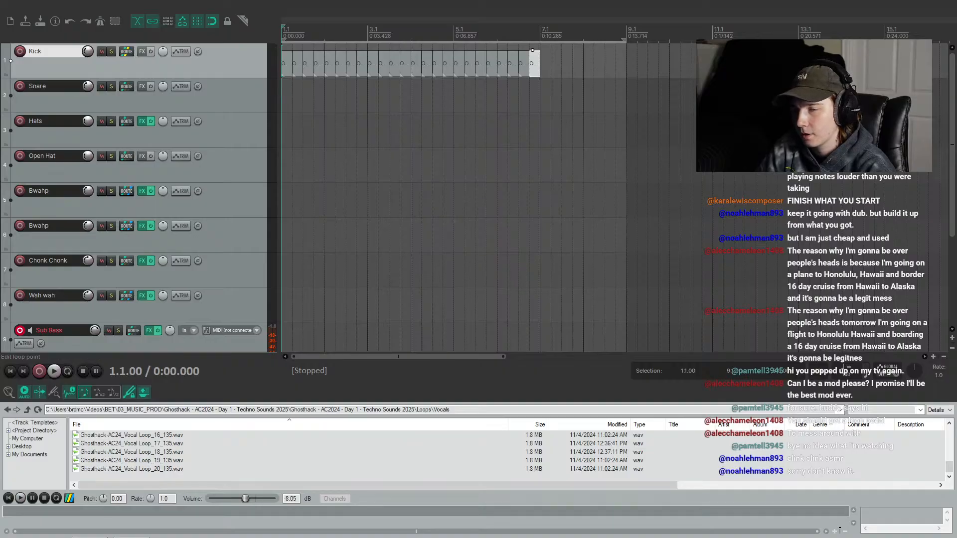
Delete all the repeated Kick items after the first one at 1.1.00
left_click_drag(565, 56, 298, 120)
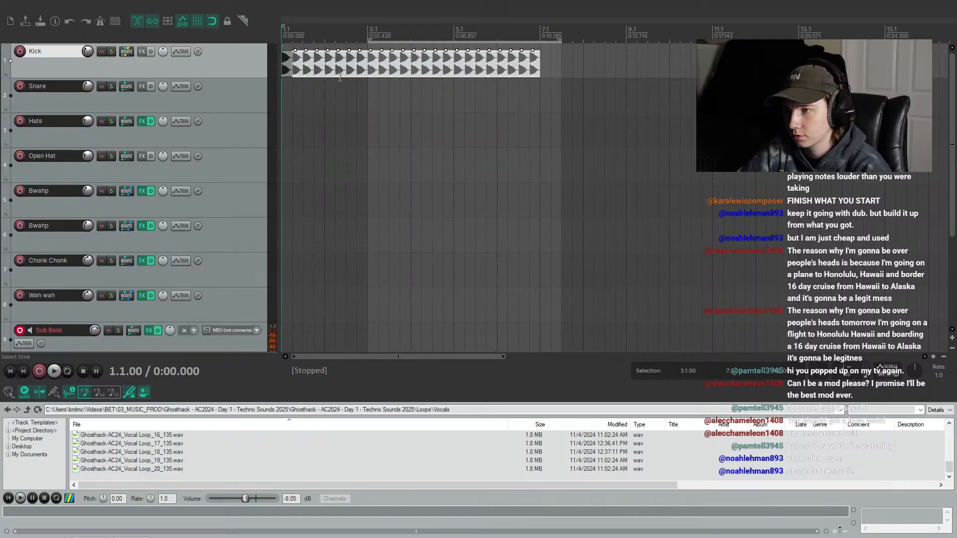
key("Delete")
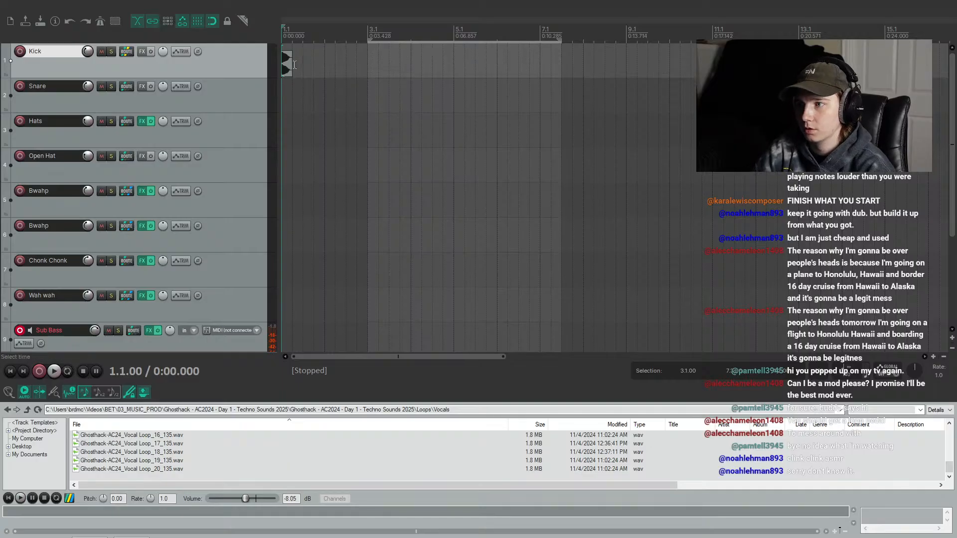
scroll(295, 64, "up", 2)
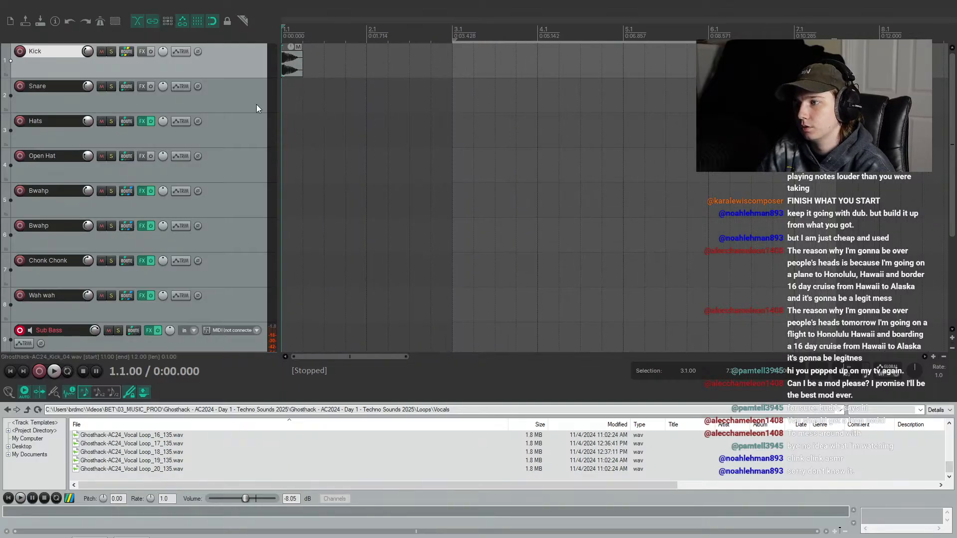
Copy the first Snare item of the region into the intro and place it at 1.2.00, right after the kick
scroll(461, 208, "down", 4)
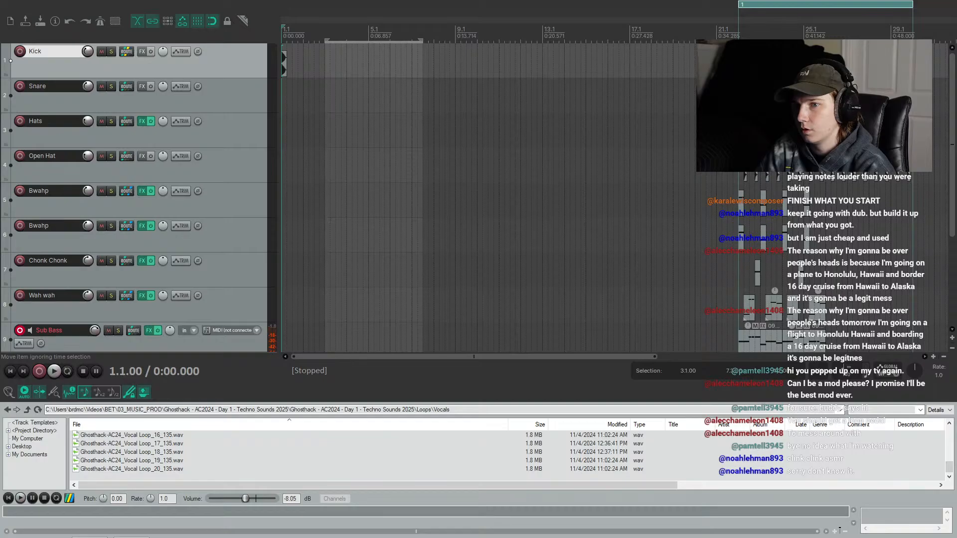
left_click(759, 95)
left_click_drag(758, 96, 303, 96)
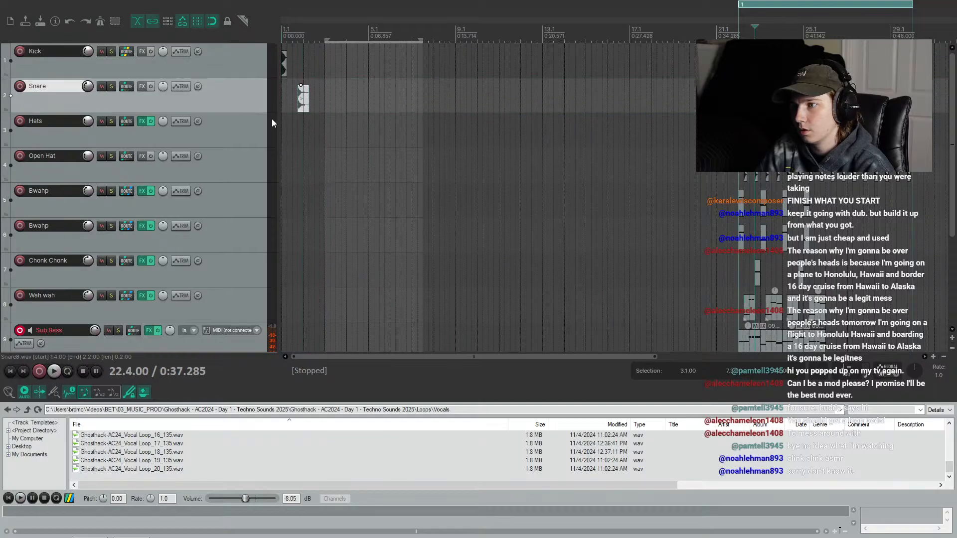
scroll(325, 130, "up", 5)
scroll(574, 293, "down", 5)
left_click_drag(573, 358, 348, 350)
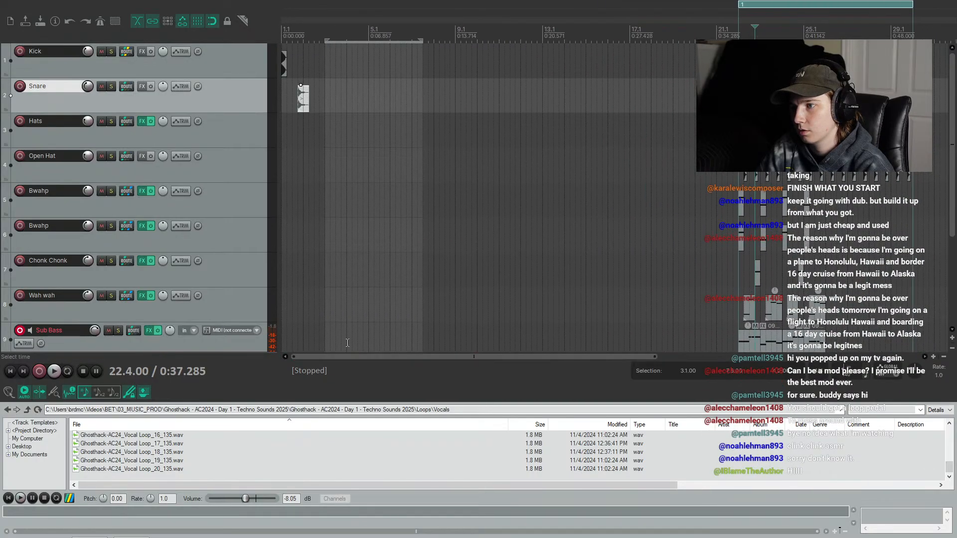
scroll(347, 343, "down", 4)
left_click(287, 48)
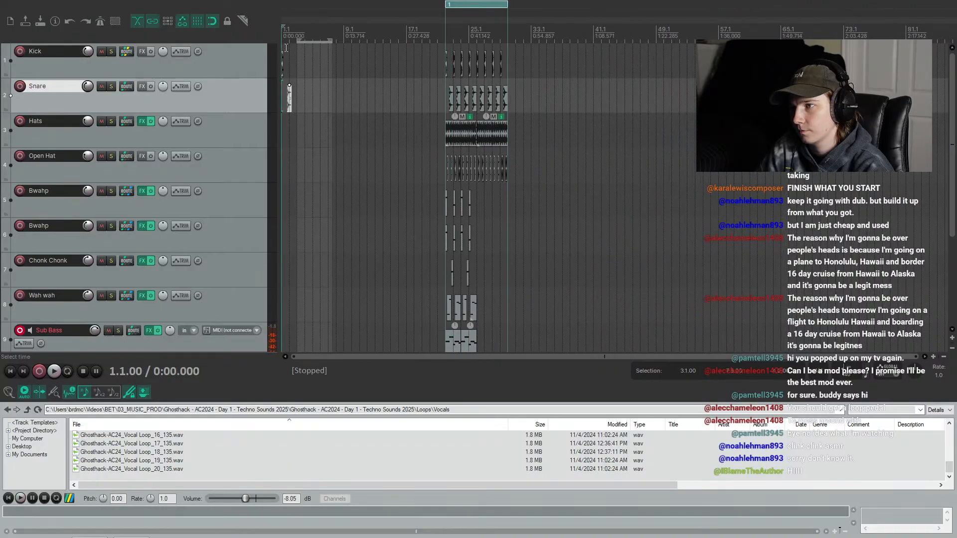
scroll(287, 48, "up", 5)
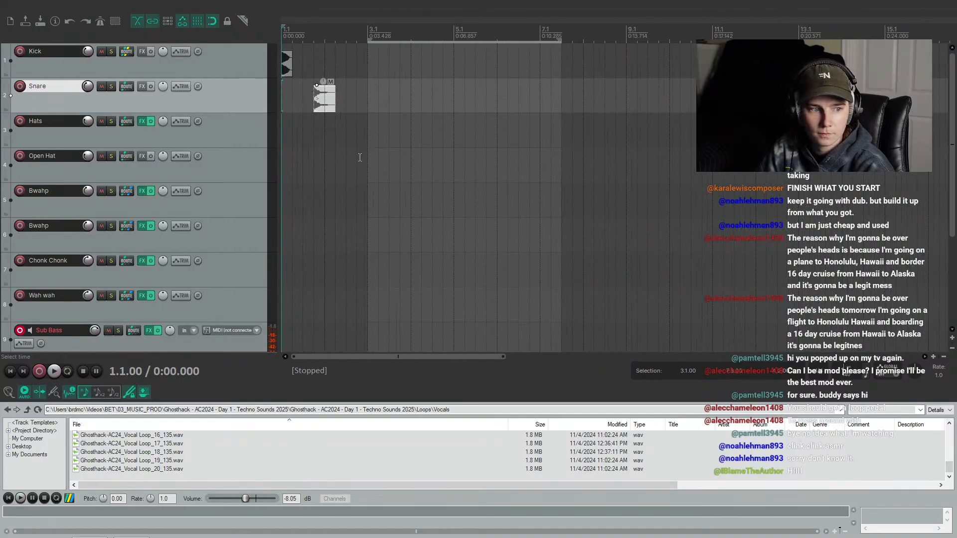
scroll(328, 192, "up", 2)
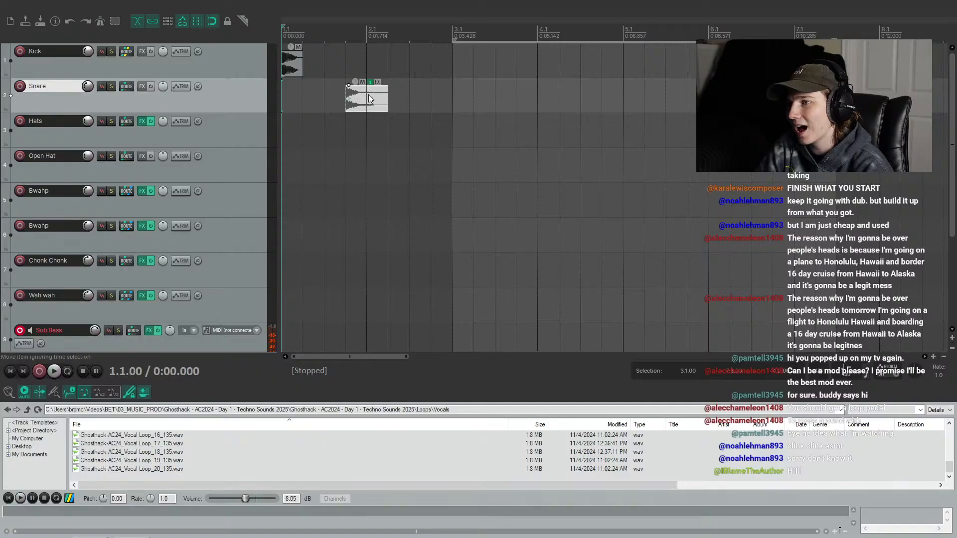
left_click_drag(365, 103, 321, 104)
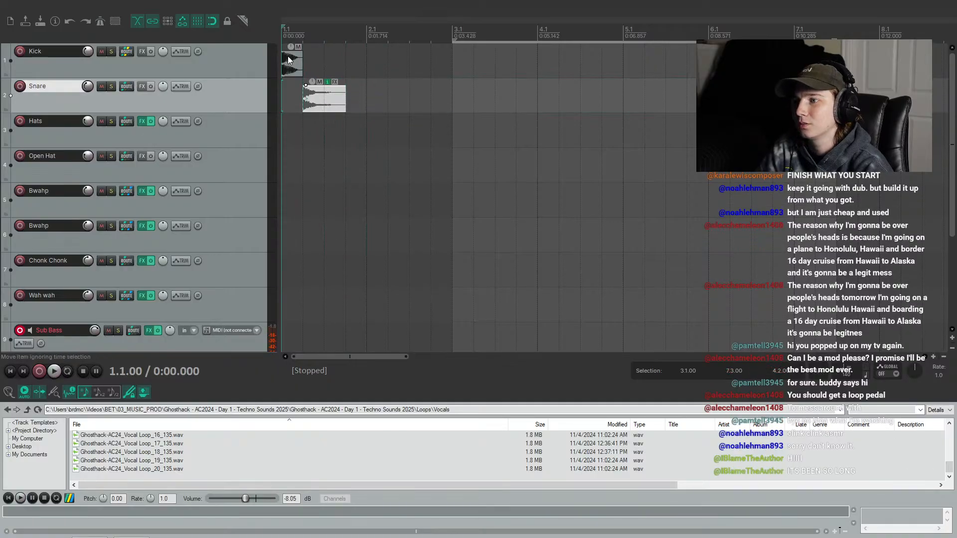
Copy the kick to 1.3.00 and the snare to 1.4.00, without a further kick in bar 2, and play the pattern from the start
left_click(288, 59)
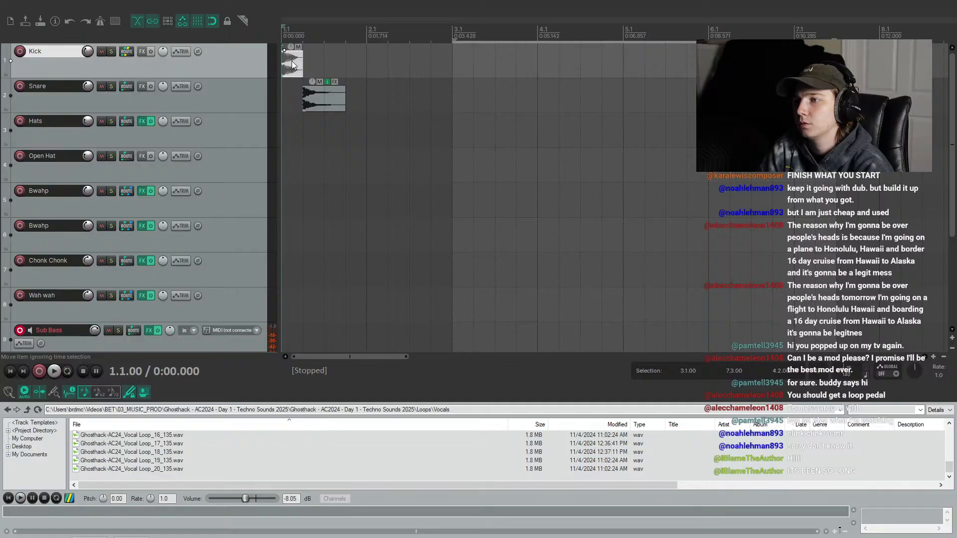
left_click_drag(292, 62, 361, 92)
left_click(385, 62)
key("Delete")
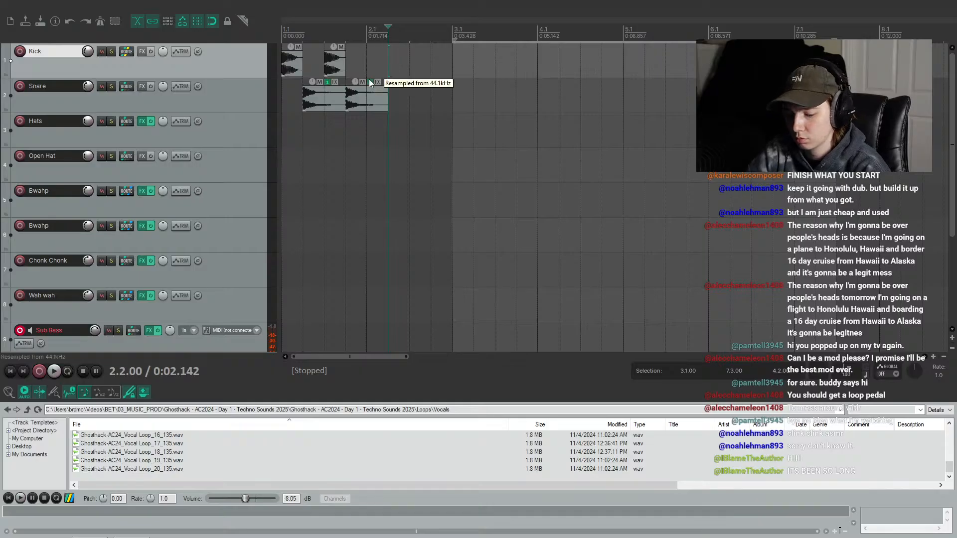
left_click(283, 29)
key("space")
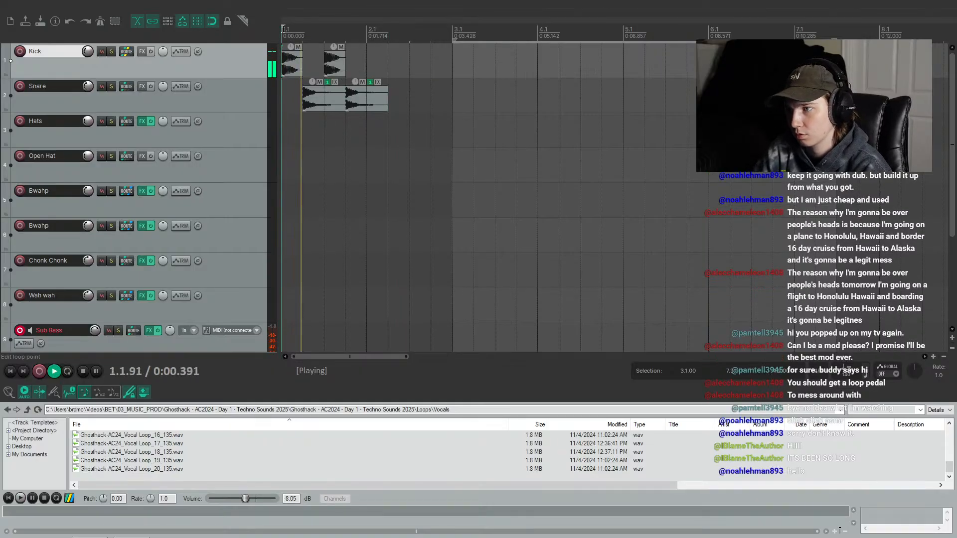
key("space")
Replace the second Snare item at 1.4.00 with a fresh copy of the snare at 1.2.00
left_click(367, 97)
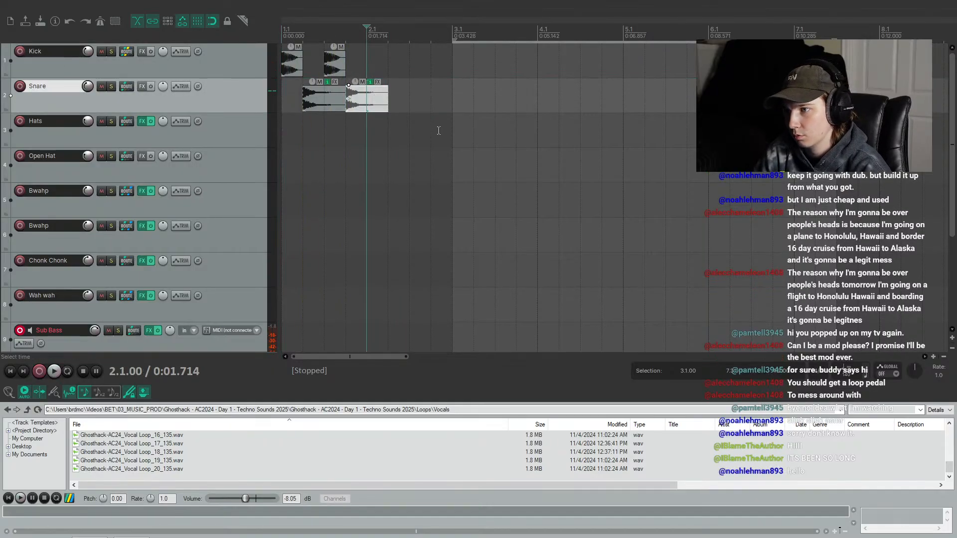
key("Delete")
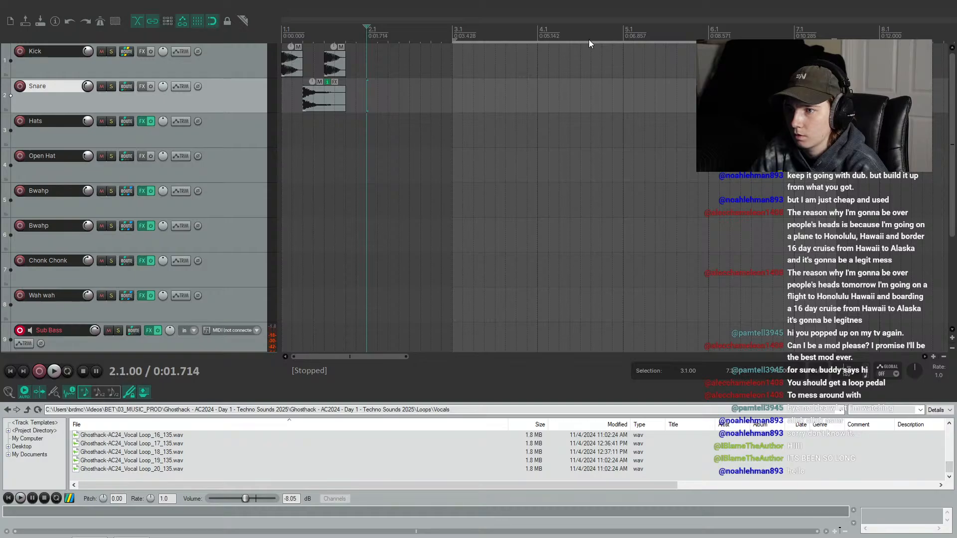
scroll(381, 66, "up", 2)
left_click(385, 65)
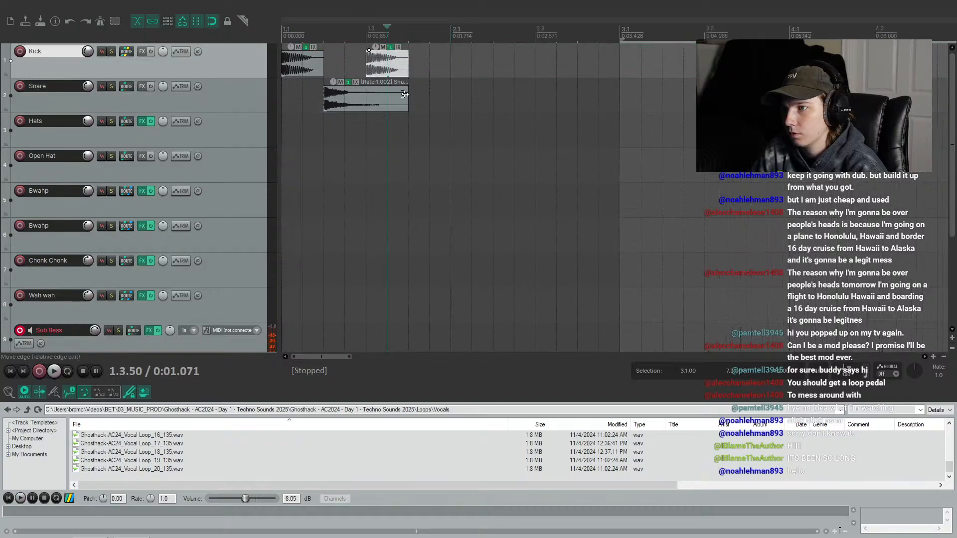
left_click(351, 97)
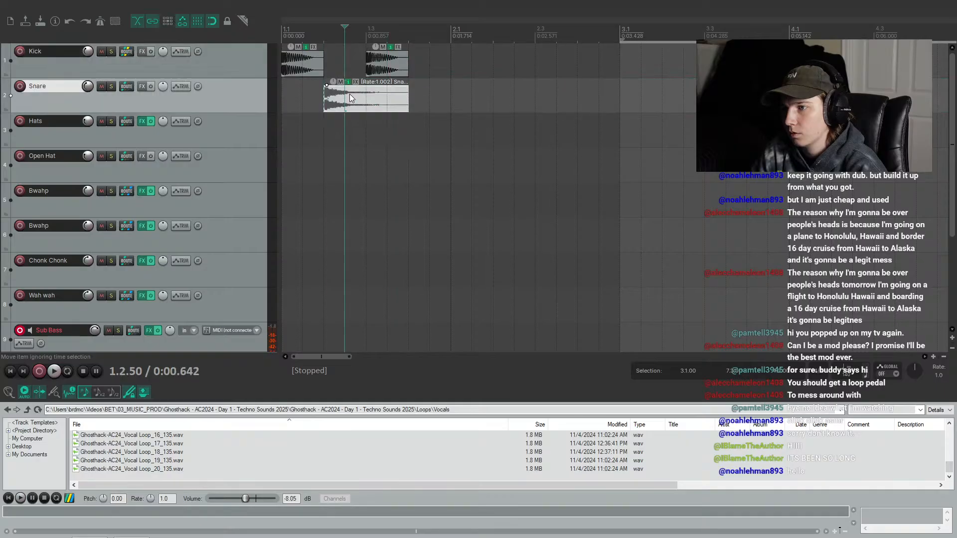
left_click_drag(344, 100, 429, 99)
Move the second Kick item half a beat back to 1.3.50 and play the pattern from the project start
left_click_drag(403, 62, 425, 63)
left_click(10, 372)
key("space")
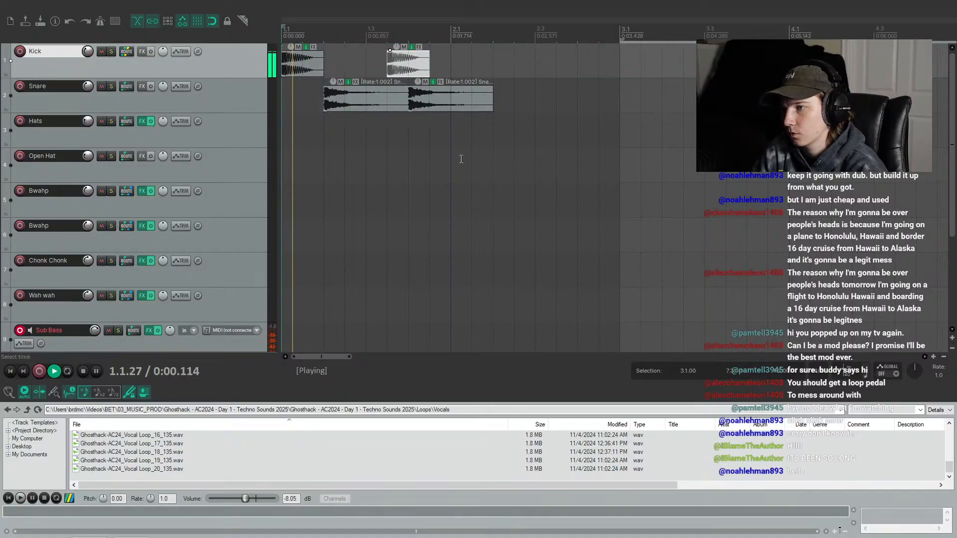
key("space")
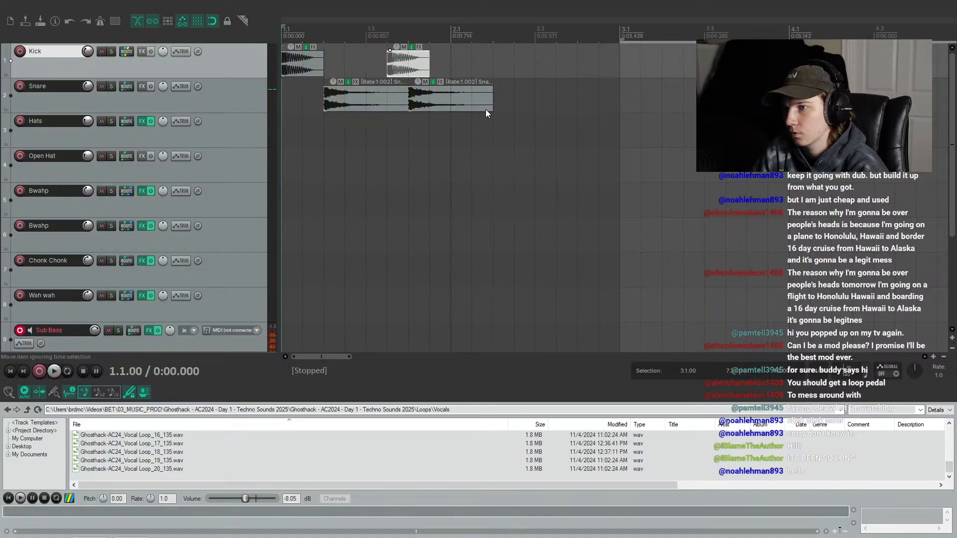
Copy the one-bar kick and snare pattern to start at 2.1.00 and play both bars from the project start
scroll(492, 99, "down", 1)
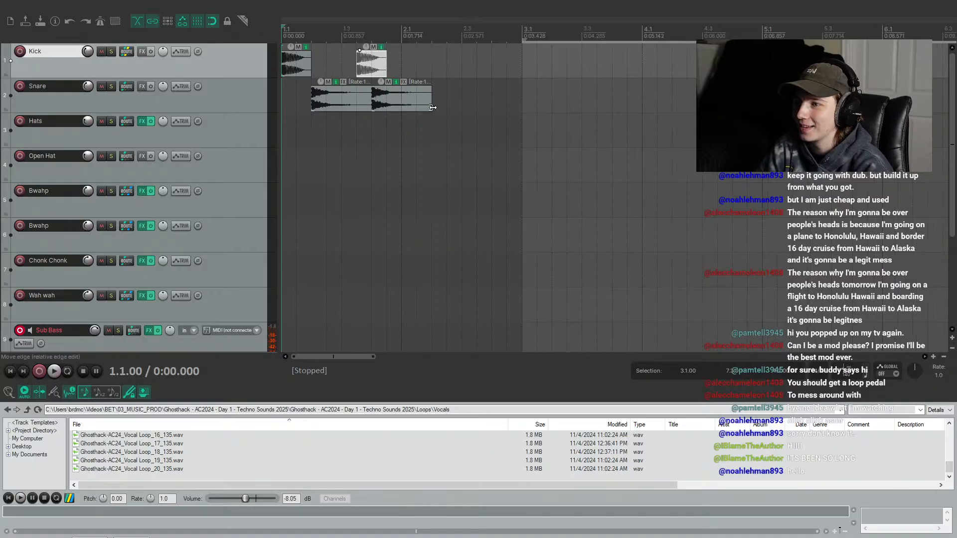
left_click_drag(451, 157, 419, 61)
left_click(10, 372)
key("space")
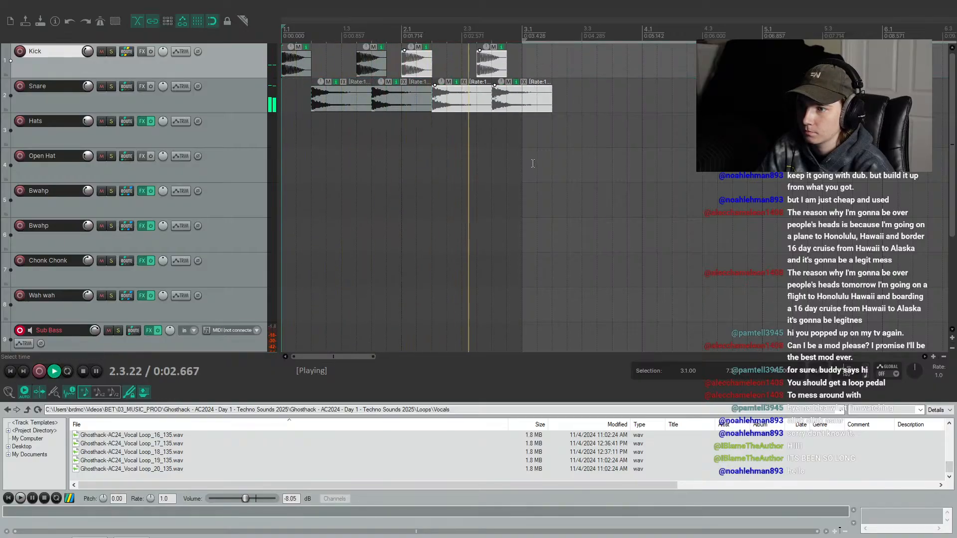
key("space")
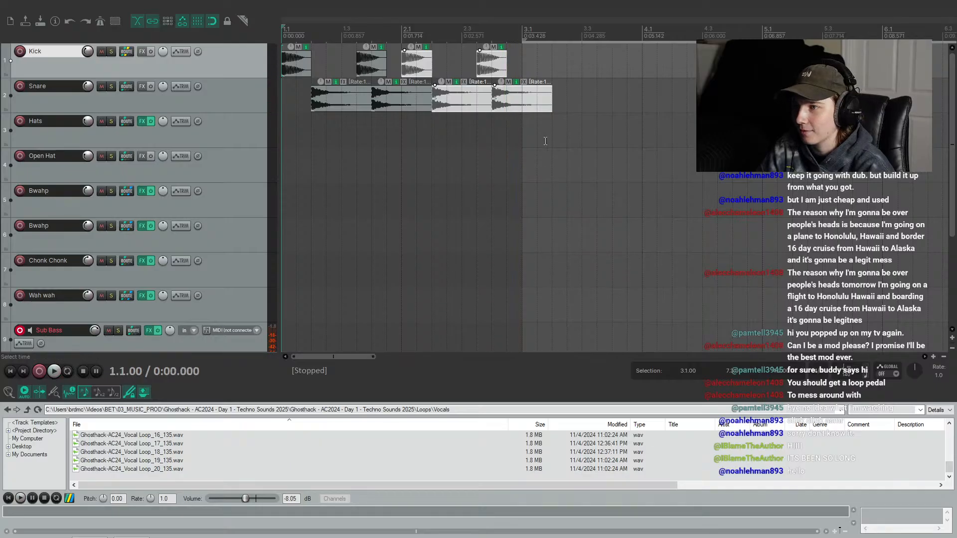
Copy the two-bar kick and snare pattern to start at 3.1.00 and play the extended intro beat from the project start
left_click_drag(552, 144, 536, 65)
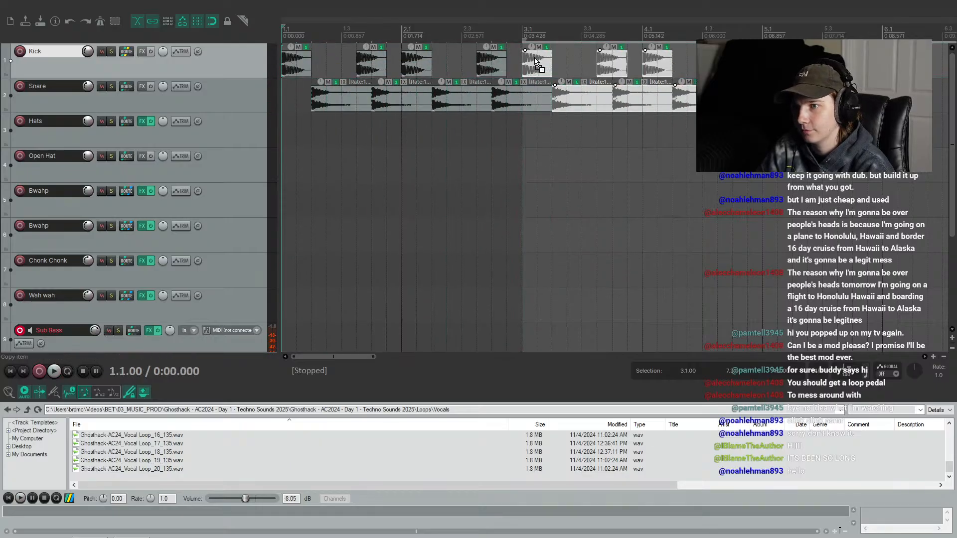
key("space")
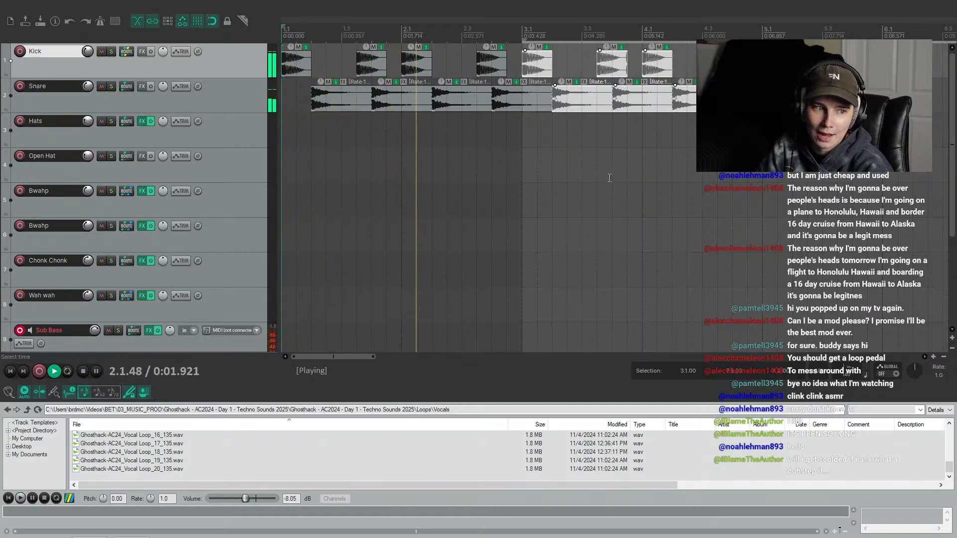
key("space")
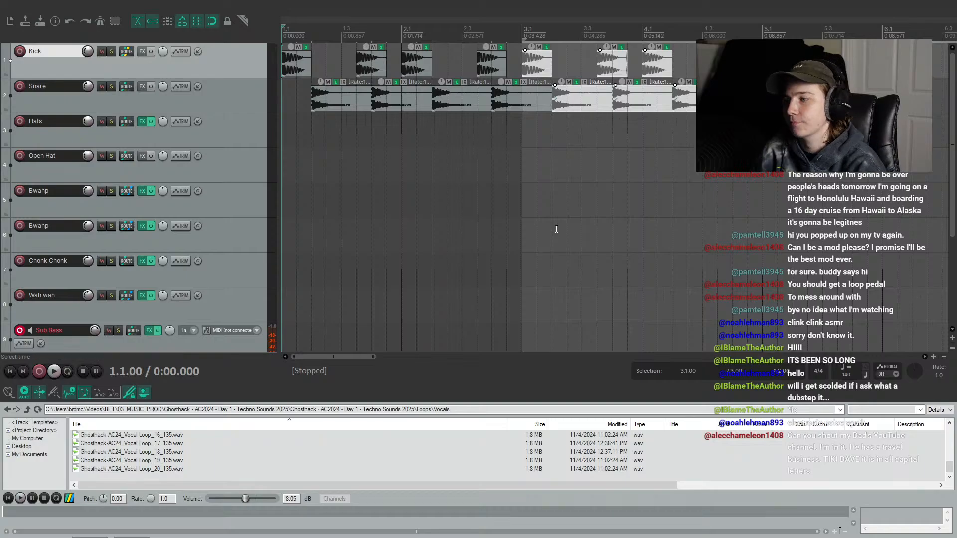
key("space")
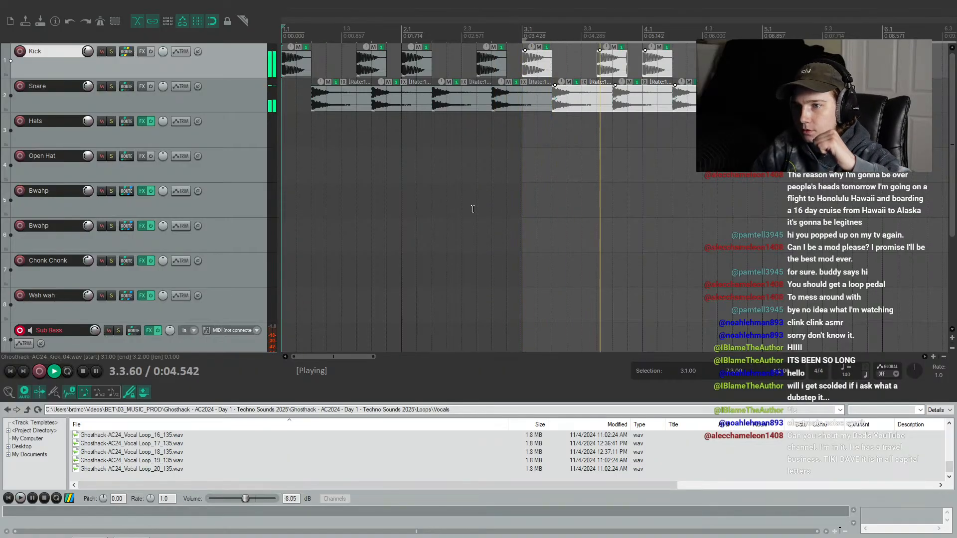
key("space")
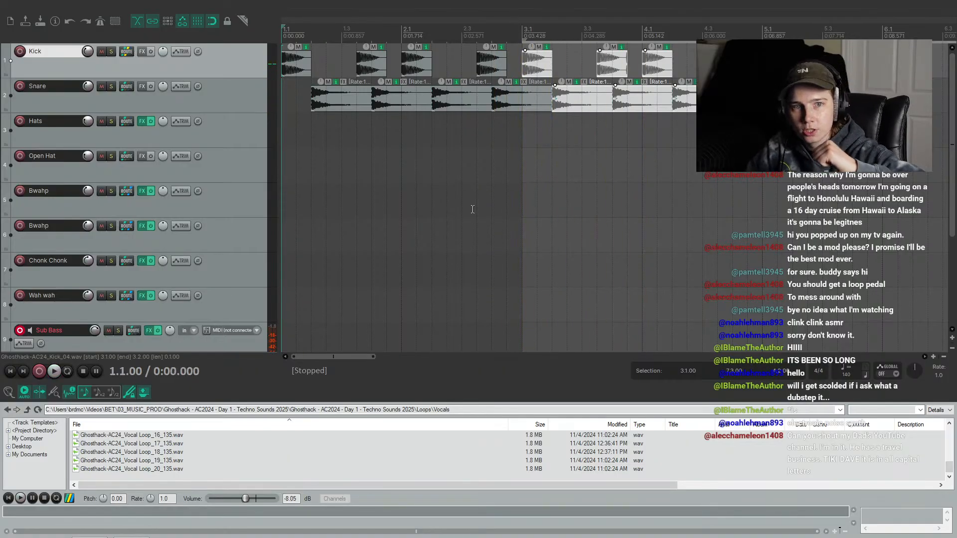
key("space")
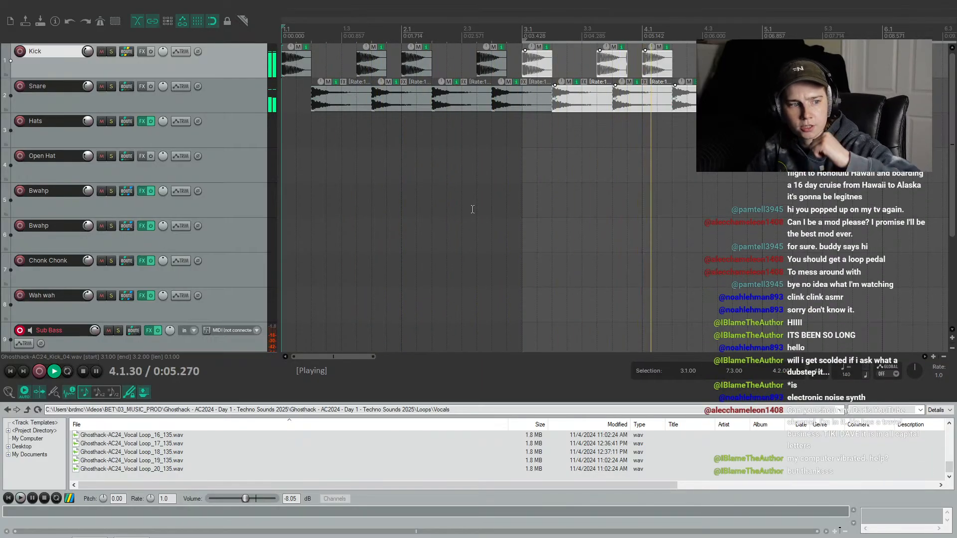
key("space")
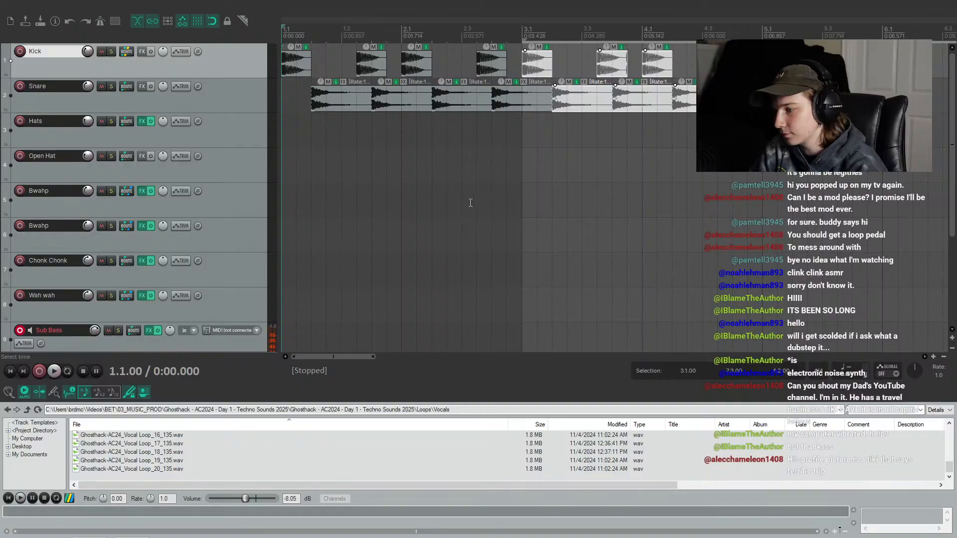
Open the Loops > Drums > HiHats sample folder and preview Hat Loop_01 through Hat Loop_04
left_click(28, 413)
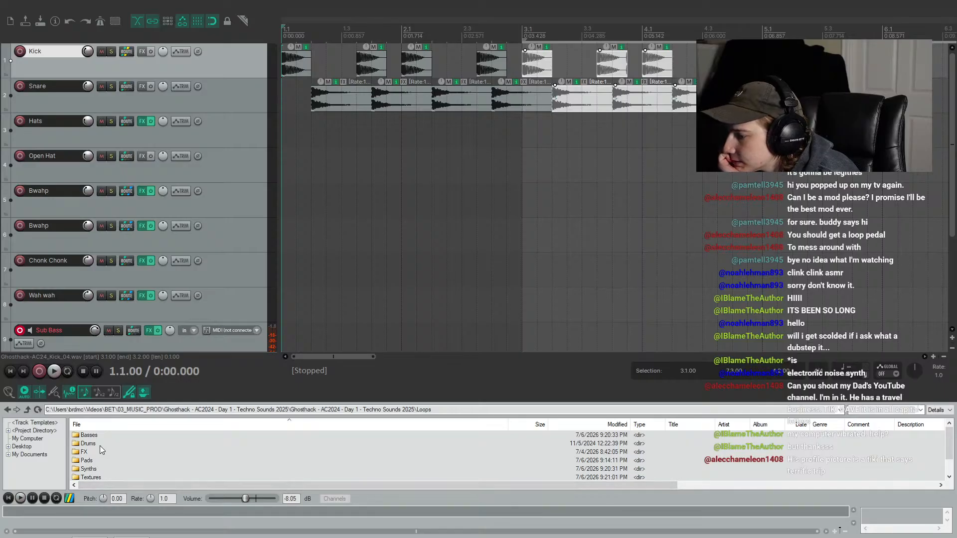
double_click(94, 444)
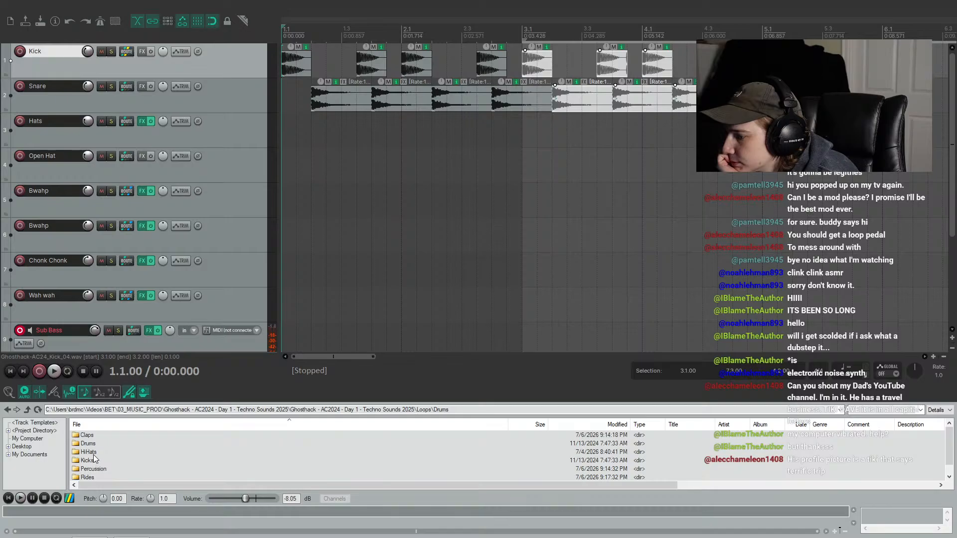
double_click(95, 452)
left_click(110, 443)
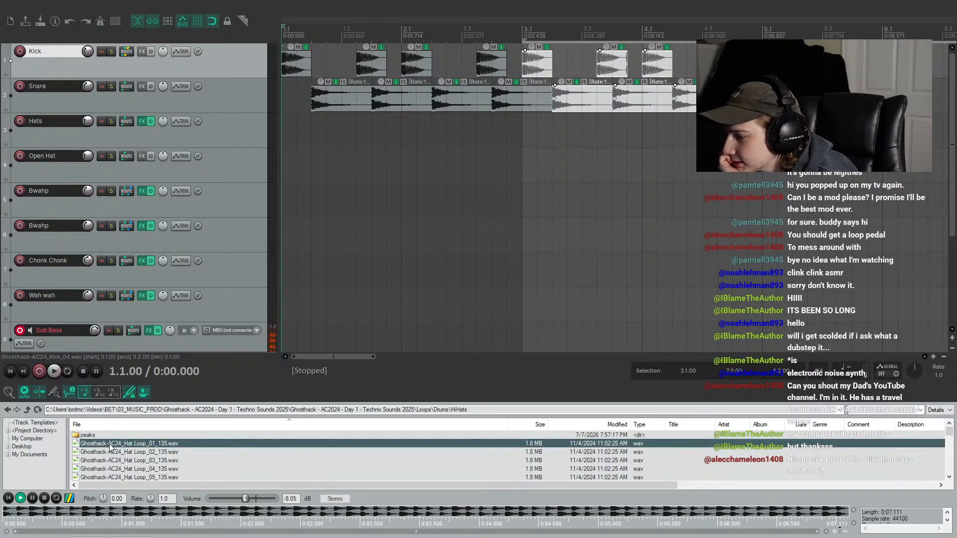
left_click(133, 452)
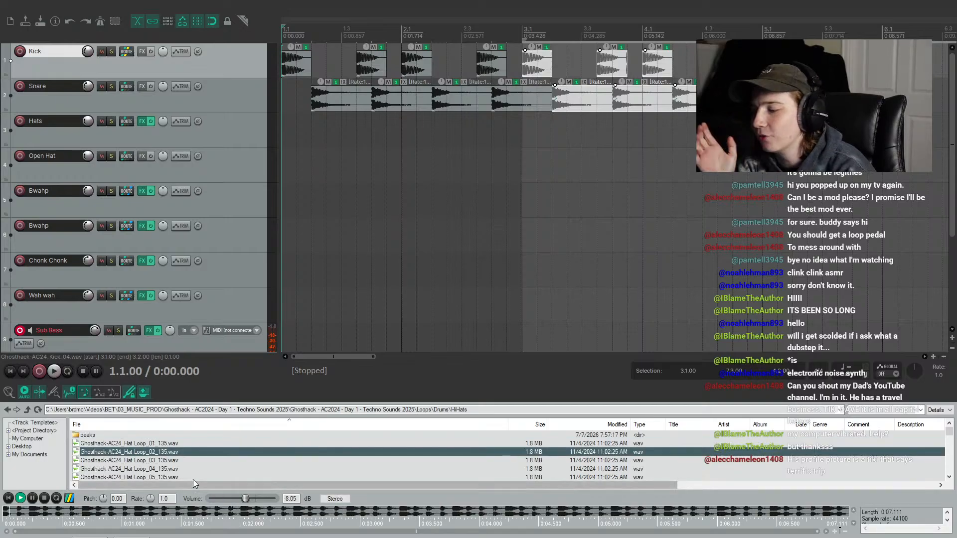
key("Down")
key("Down")
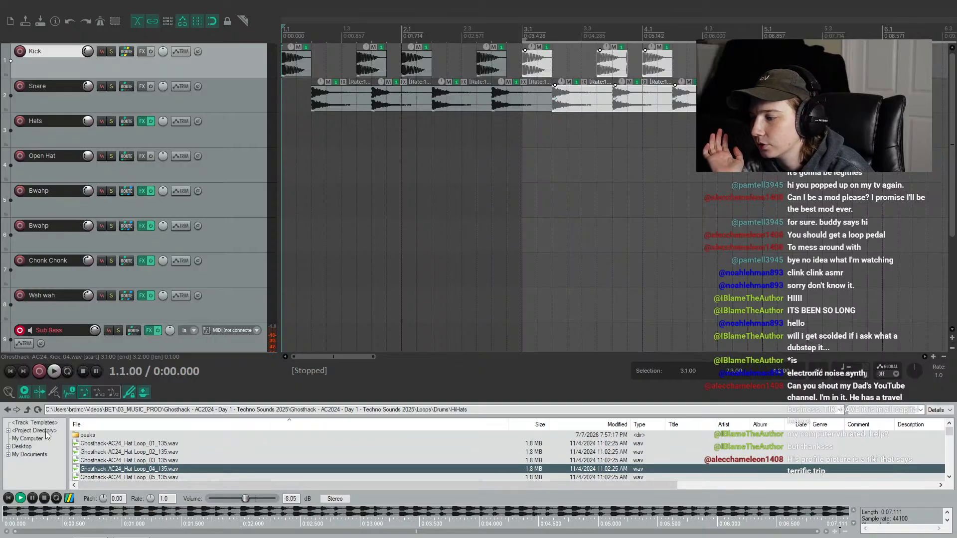
Switch to the Loops > Drums > Claps sample folder and preview Clap Loop_01 and Clap Loop_02
left_click(27, 409)
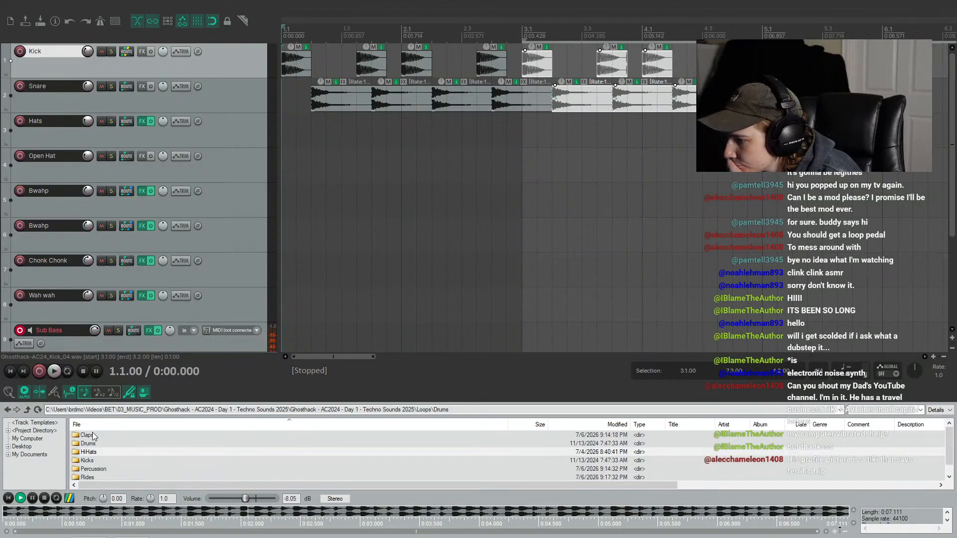
key("BackSpace")
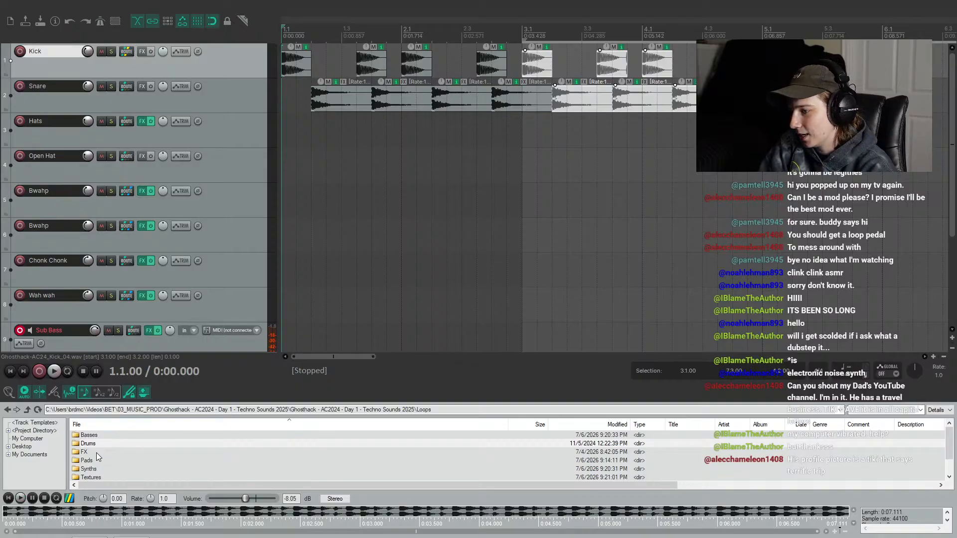
scroll(105, 448, "down", 1)
scroll(106, 445, "up", 1)
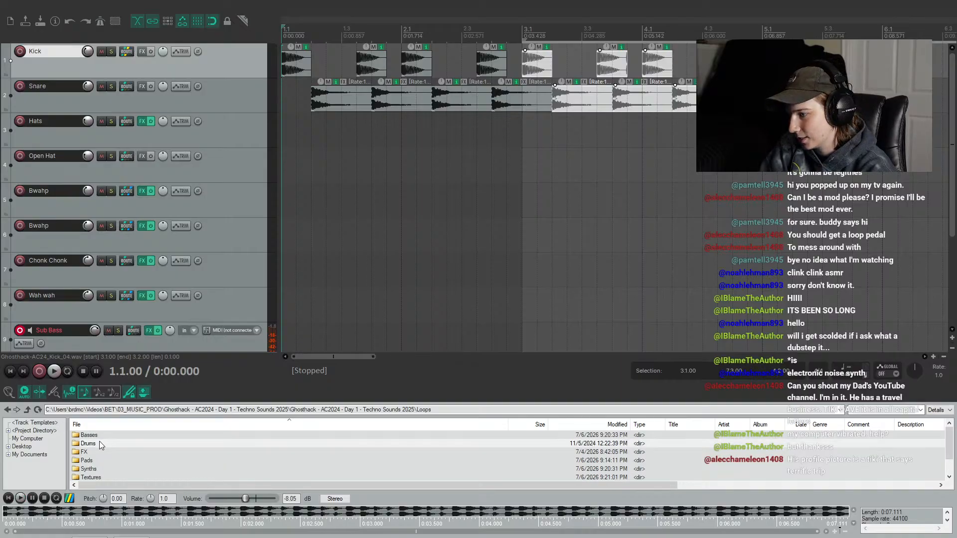
double_click(99, 441)
double_click(95, 436)
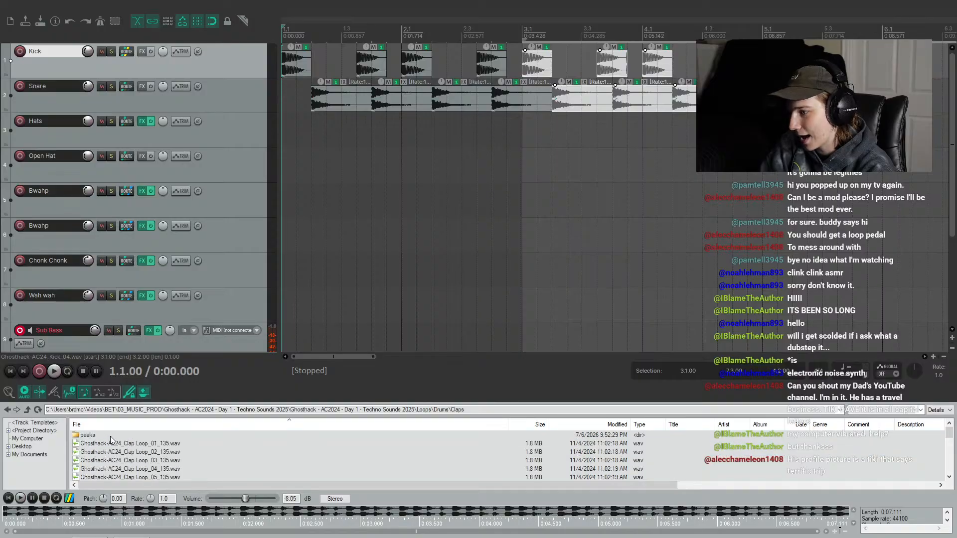
left_click(140, 444)
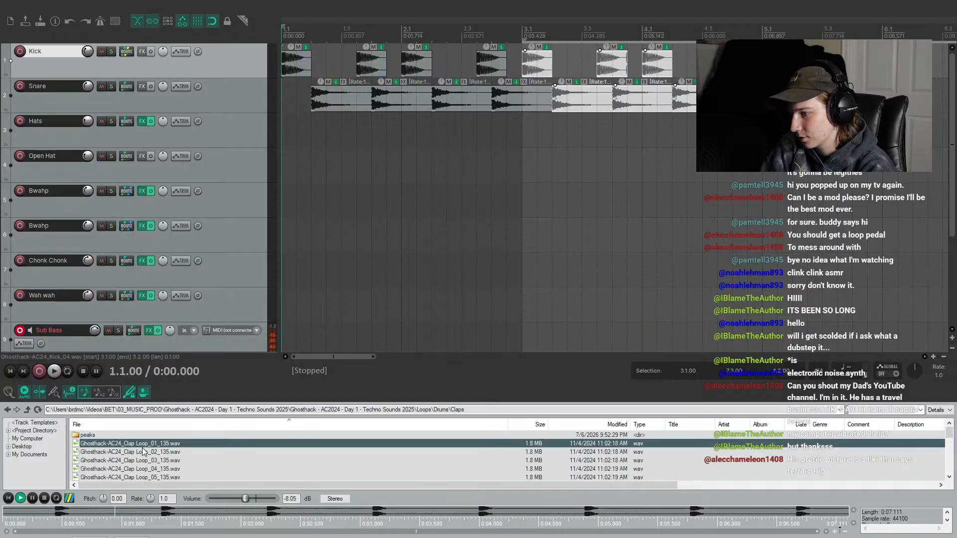
left_click(146, 452)
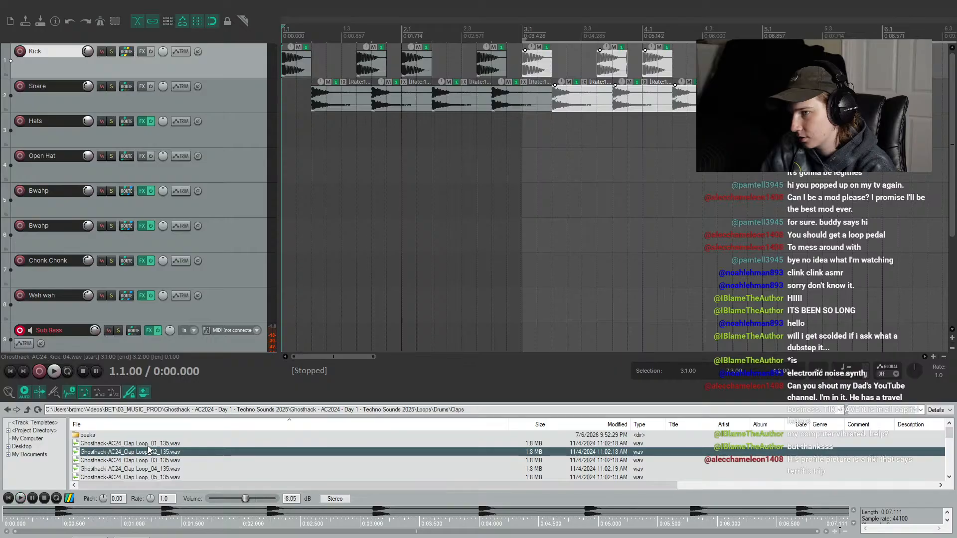
Place Clap Loop_01 on the Snare track at 6.1.00 and Clap Loop_02 on the Hats track at 6.2.00, playing each one
scroll(405, 231, "down", 3)
left_click_drag(173, 443, 586, 94)
key("space")
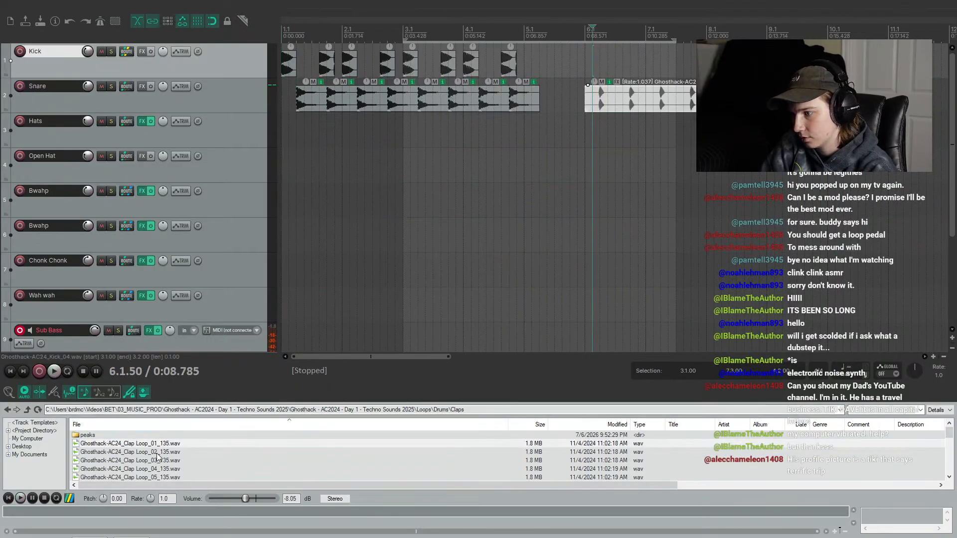
left_click_drag(150, 452, 603, 136)
key("space")
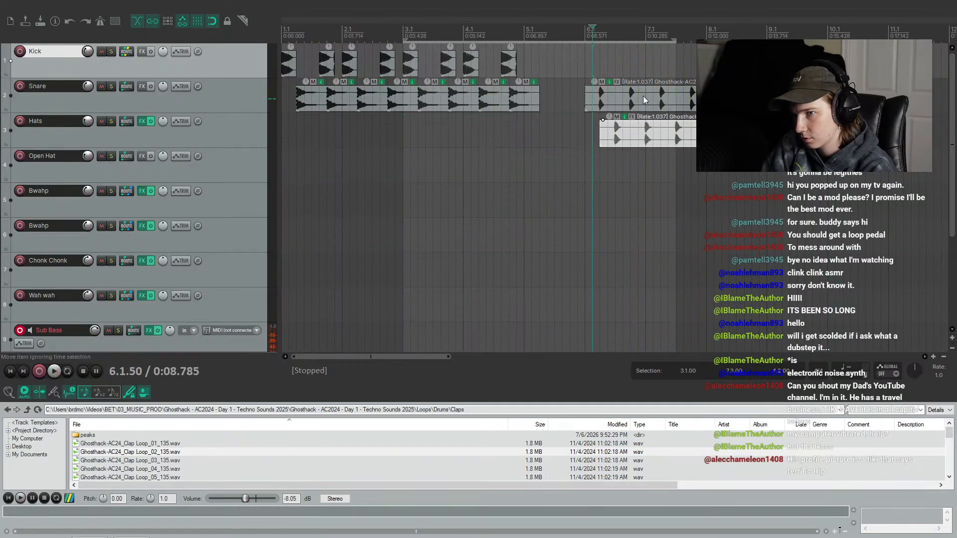
Move Clap Loop_01 to the Open Hat track and mute it, then put Clap Loop_02 on the Snare track and play it
left_click_drag(645, 100, 641, 166)
left_click(602, 152)
key("space")
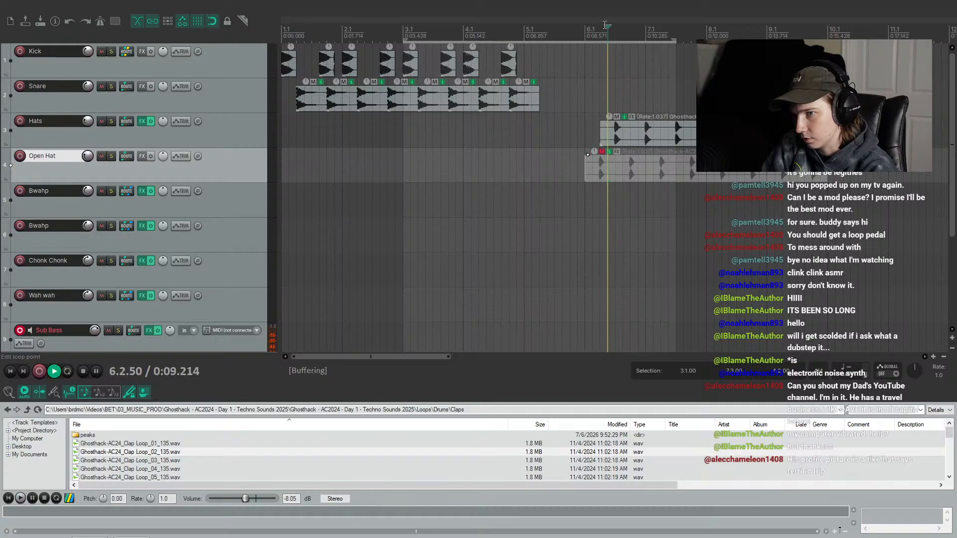
left_click_drag(659, 122, 656, 105)
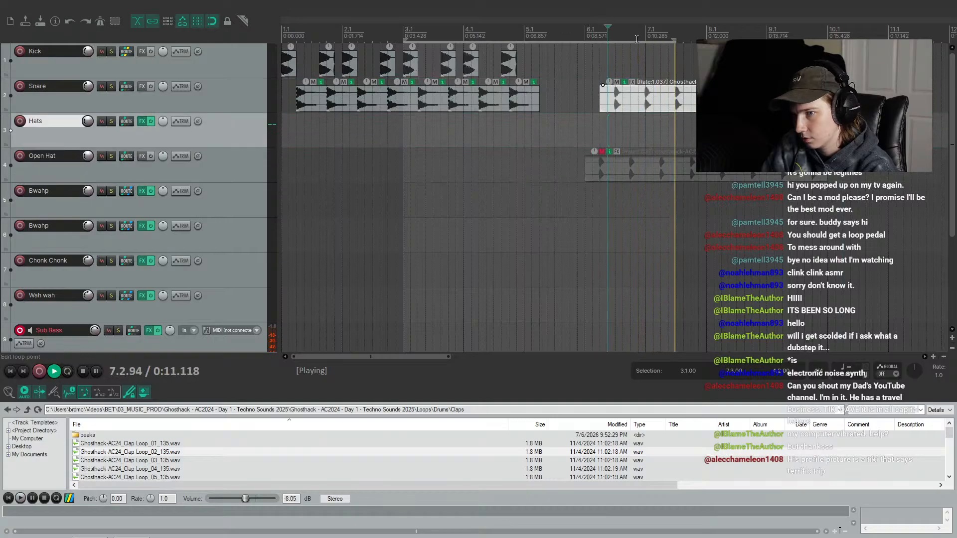
left_click(610, 40)
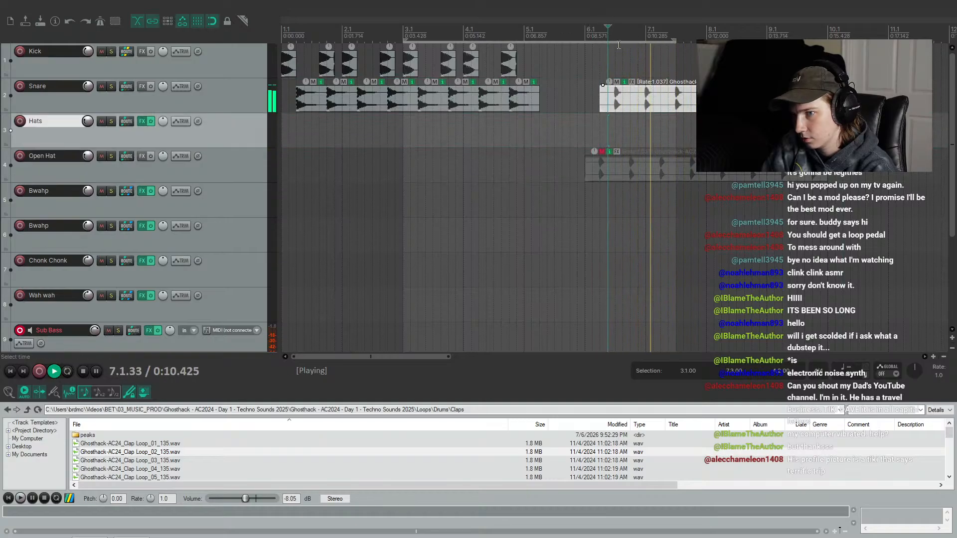
key("space")
Preview Clap Loop_03, Clap Loop_04 and Clap Loop_05 to compare their clap sounds
left_click(623, 162)
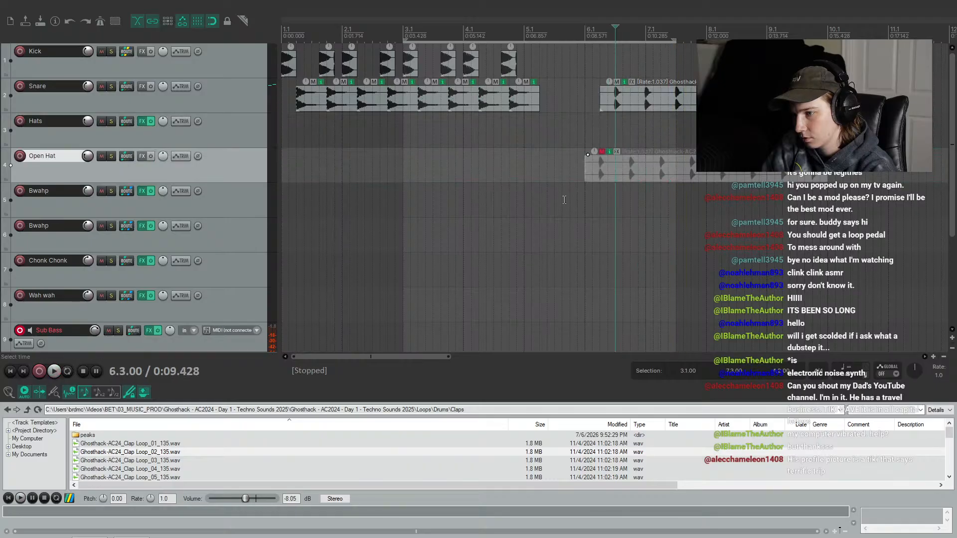
left_click(189, 468)
left_click(181, 462)
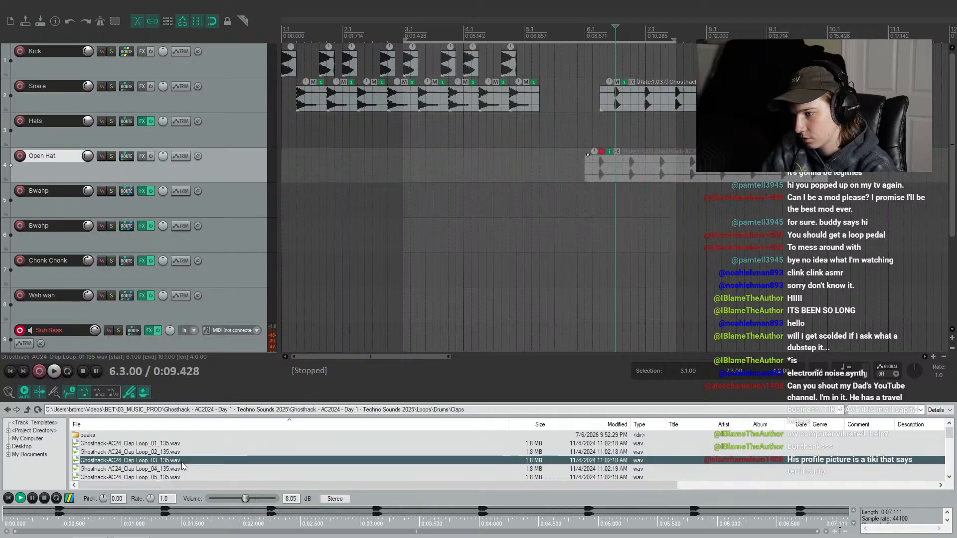
scroll(182, 462, "down", 1)
left_click(175, 444)
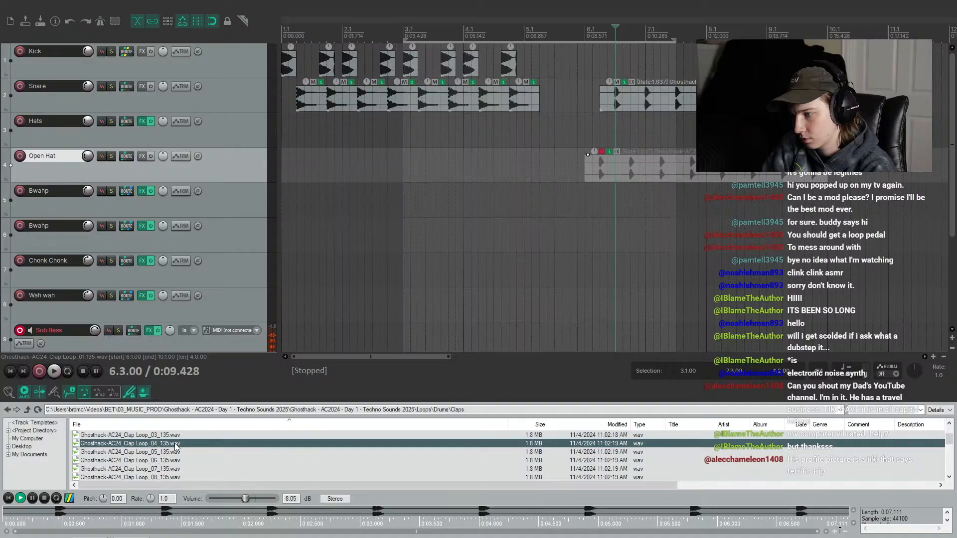
left_click(177, 452)
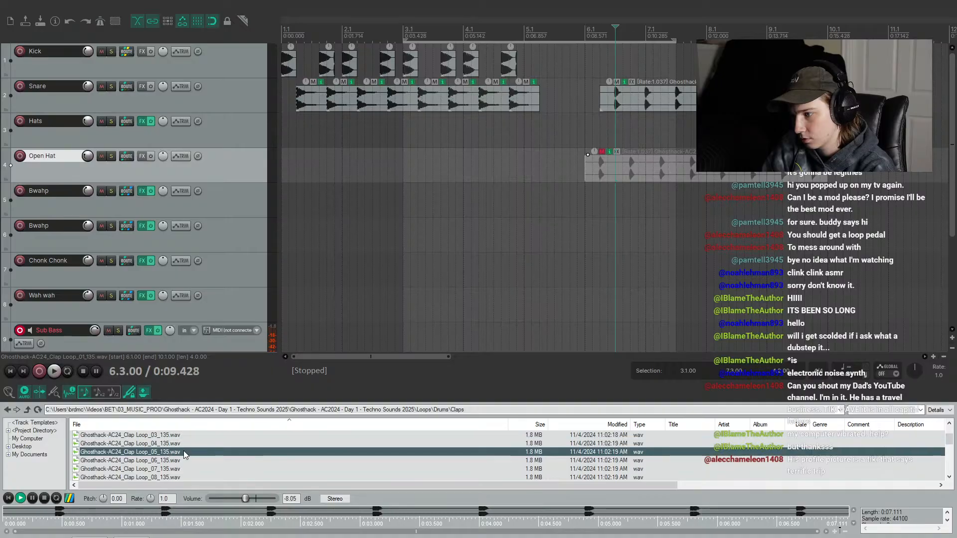
scroll(185, 455, "up", 3)
left_click(178, 469)
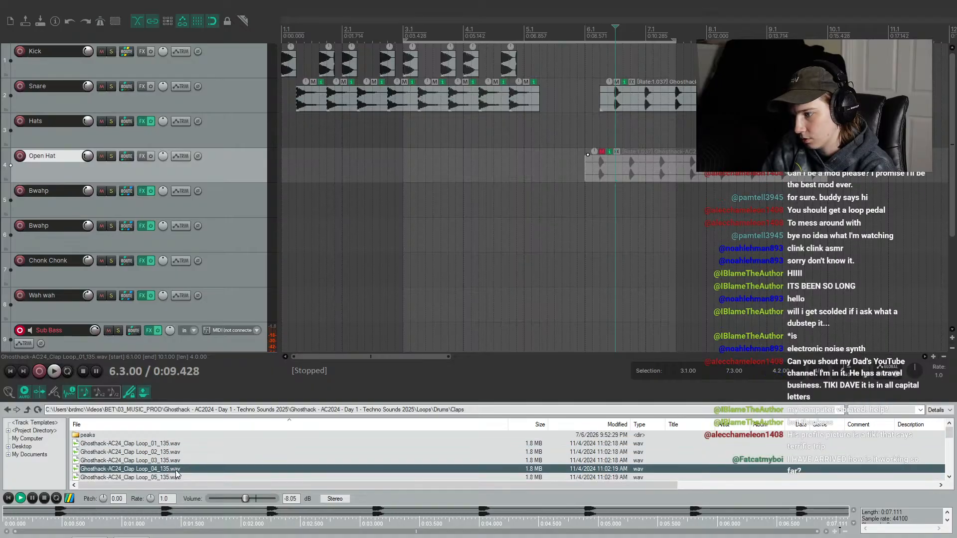
Insert Clap Loop_04 on the Open Hat track at 6.3.00, then delete all trial clap loops from bar 6 onward
double_click(170, 468)
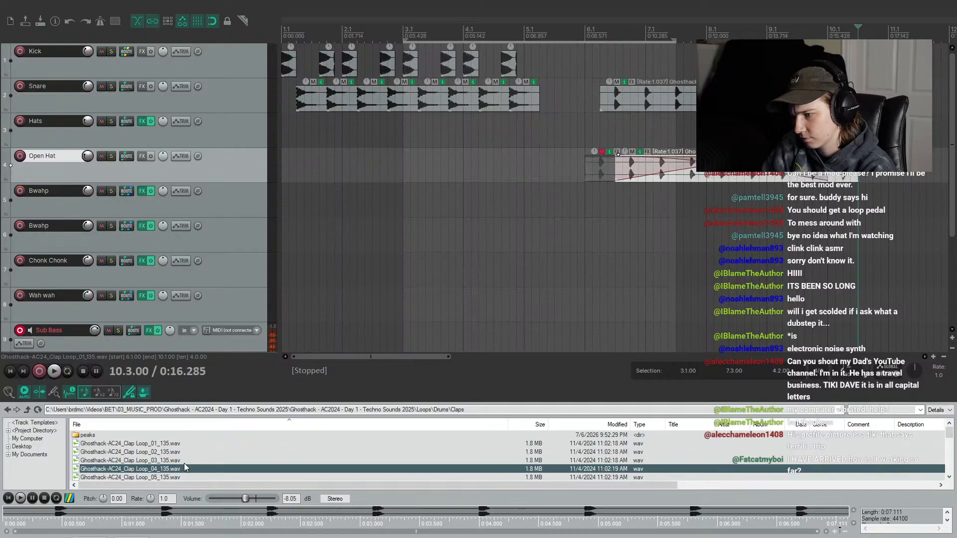
left_click(44, 499)
left_click_drag(761, 201, 718, 100)
key("Delete")
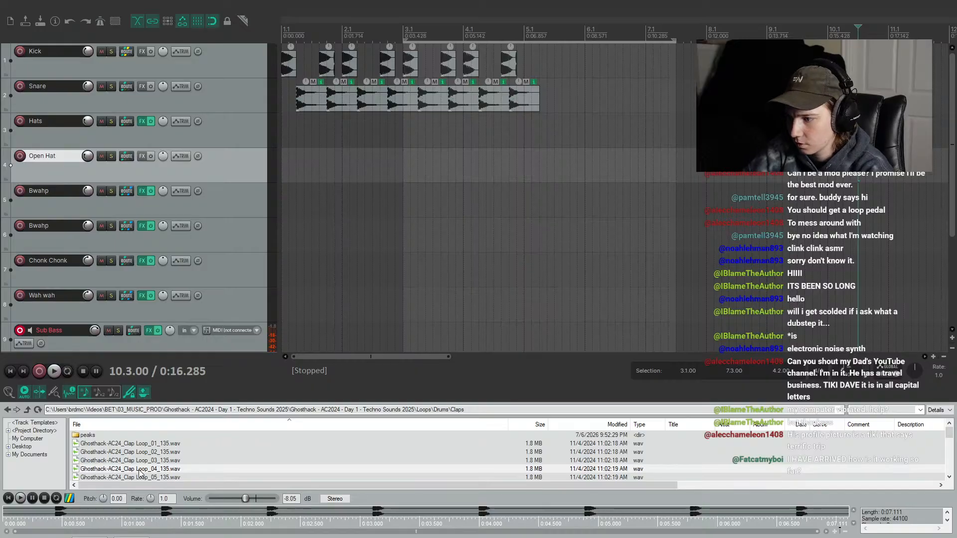
Preview Clap Loop_03 and Clap Loop_04, then place Clap Loop_04 on the Snare track at 6.1.00 and play it
left_click(150, 460)
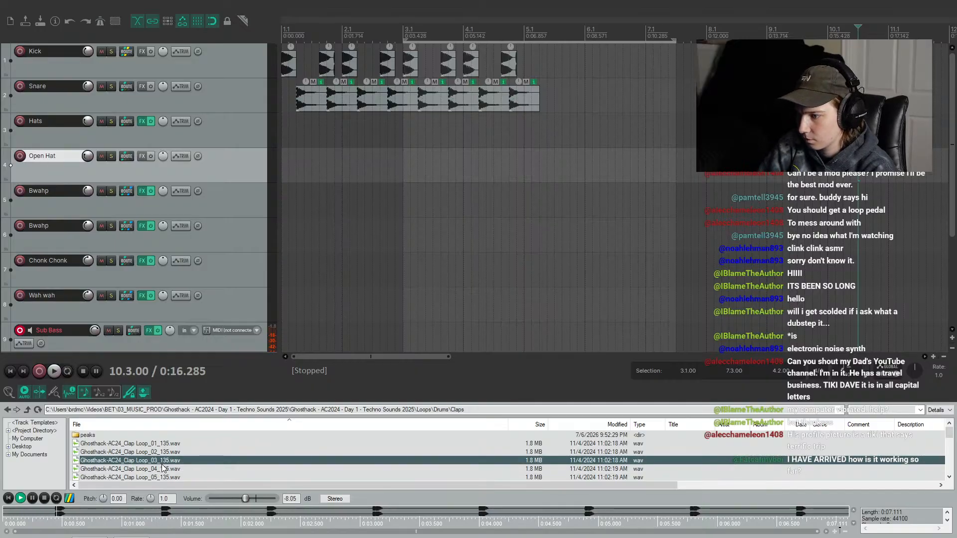
left_click(163, 469)
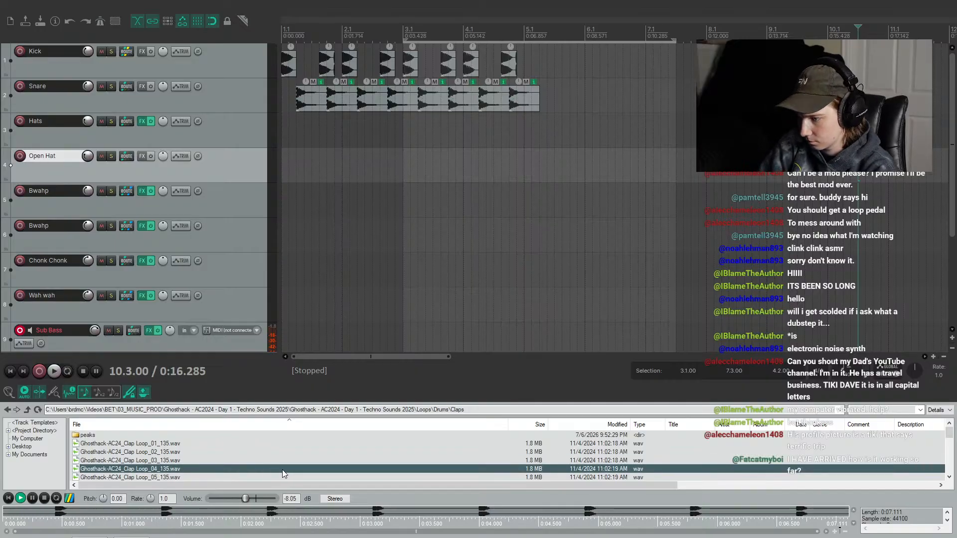
left_click_drag(297, 467, 587, 94)
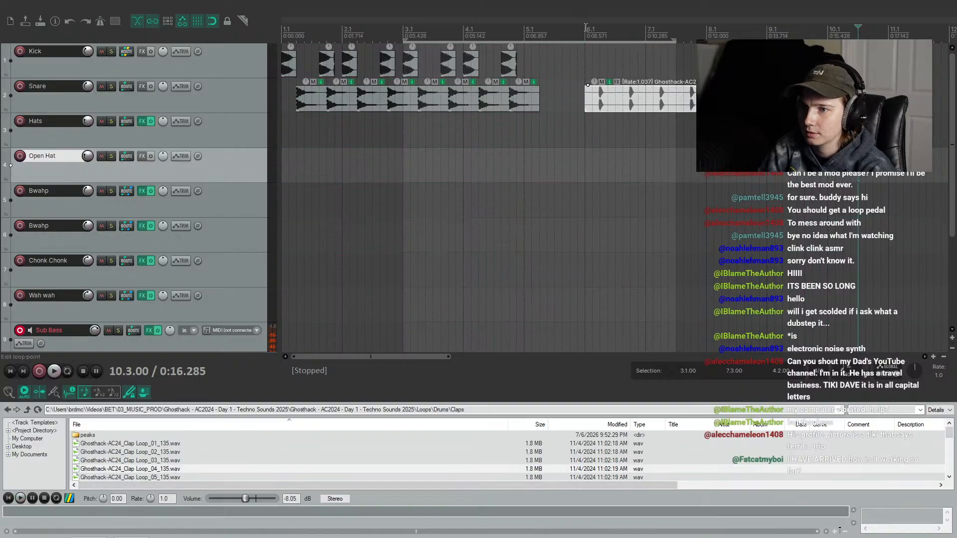
left_click(586, 27)
key("space")
scroll(662, 125, "down", 2)
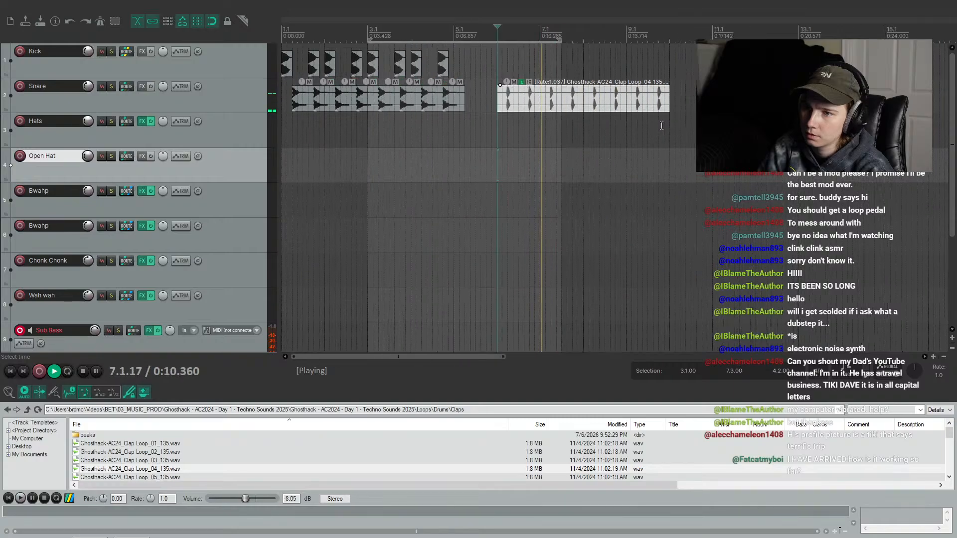
key("space")
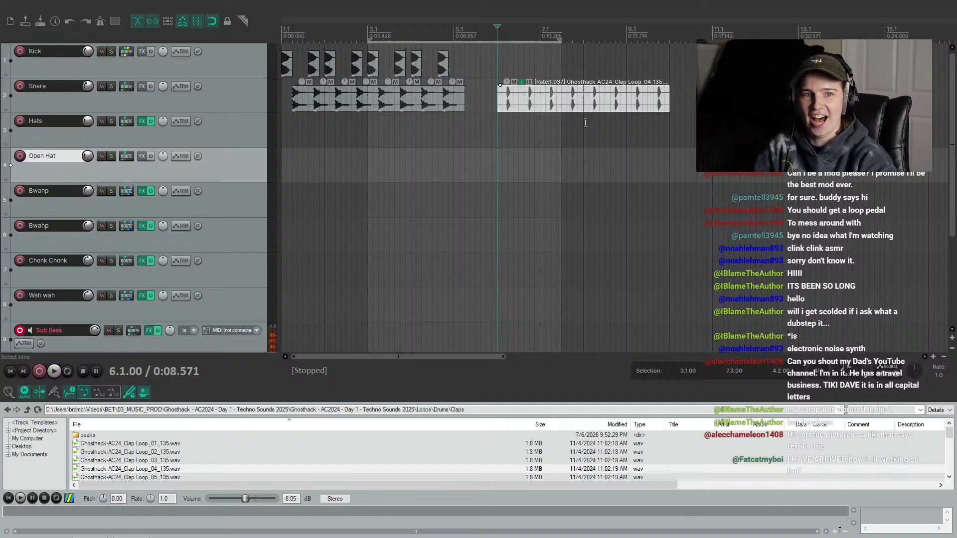
Add a new track below the Snare track and name it Clap
scroll(571, 173, "up", 2)
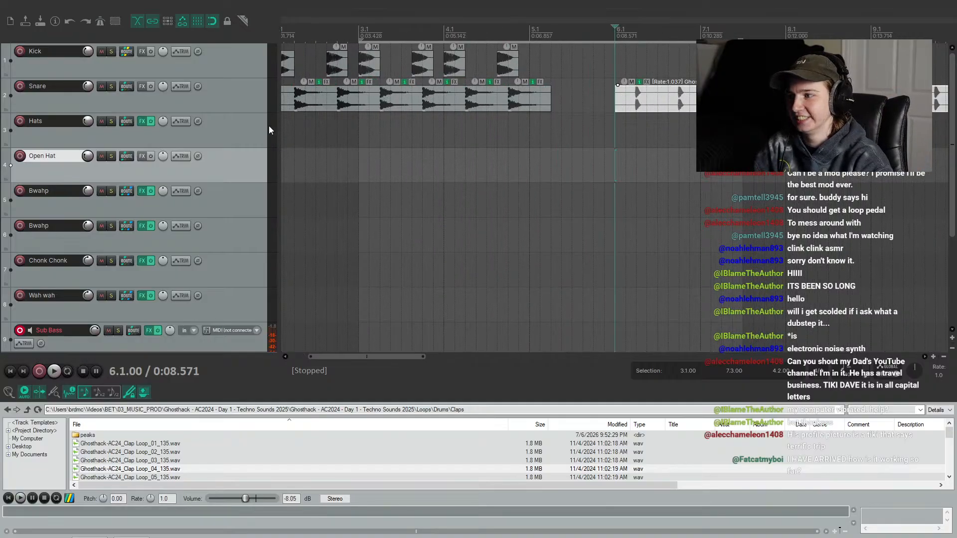
left_click(222, 100)
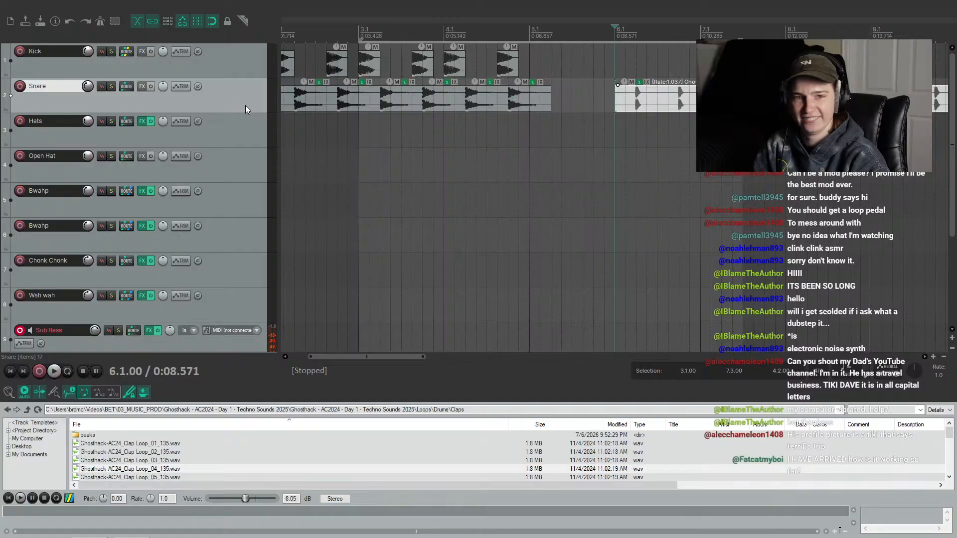
key("ctrl+t")
type("Clap")
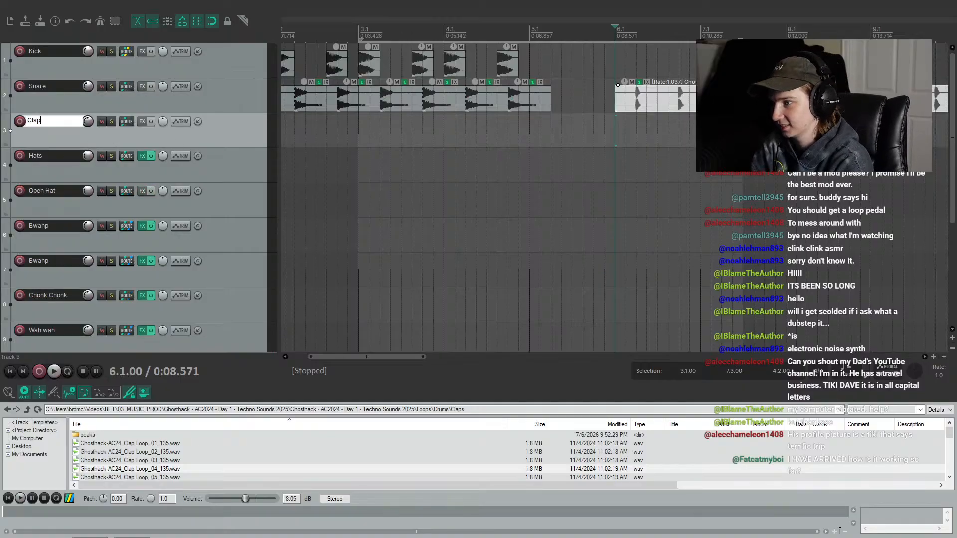
key("Return")
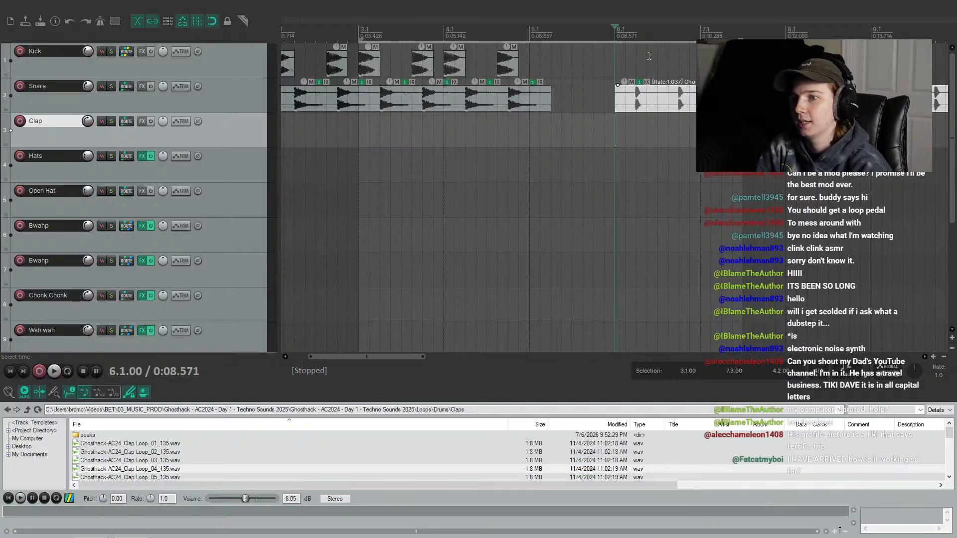
Isolate one clap from Clap Loop_04, move it to 2.2.00 on the Clap track, and delete the rest of the loop
left_click(634, 93)
left_click_drag(617, 98, 302, 134)
left_click(655, 100)
scroll(295, 134, "down", 3)
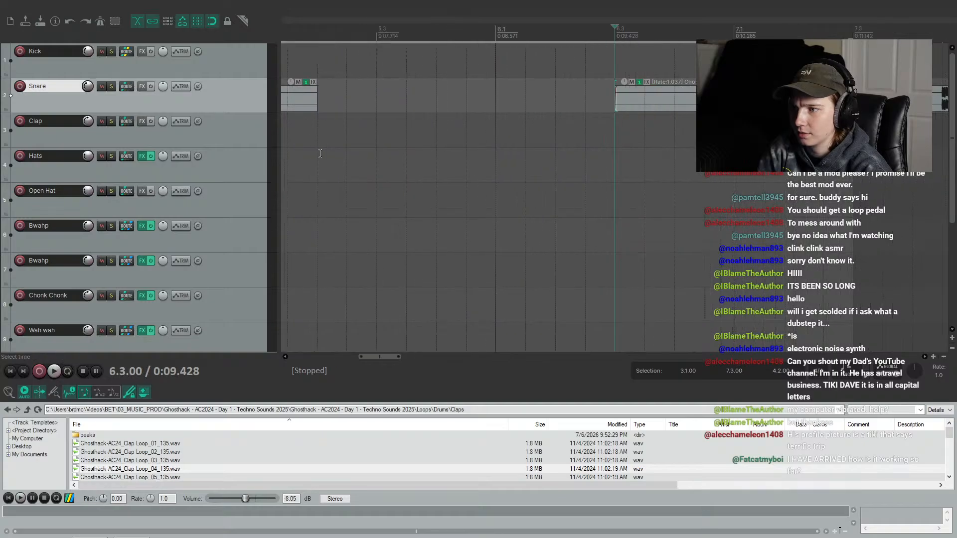
left_click(572, 93)
key("Delete")
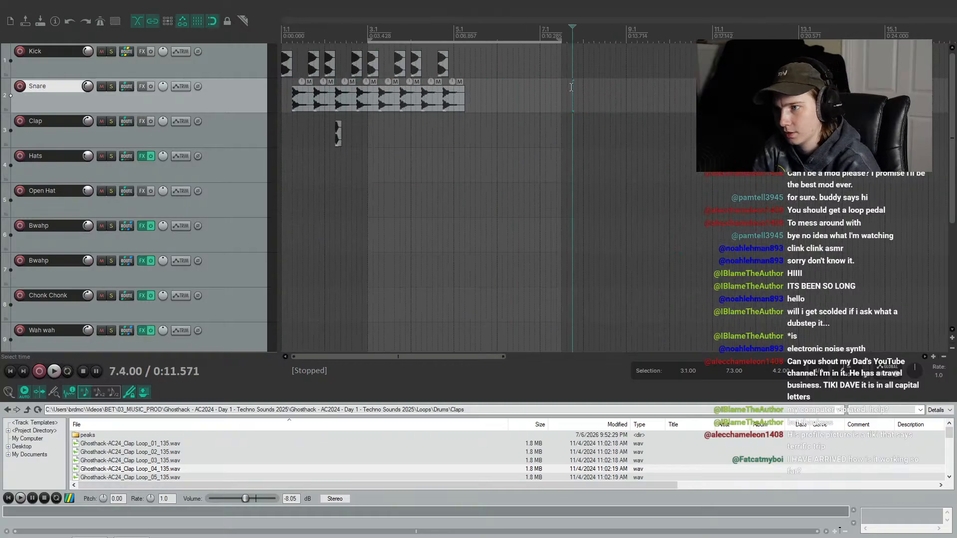
left_click(326, 32)
scroll(326, 33, "up", 3)
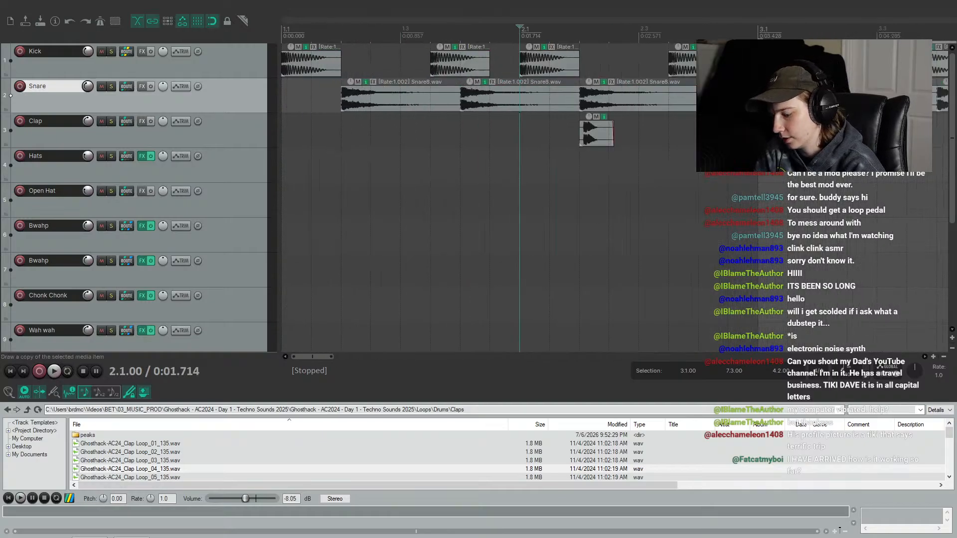
Copy the trimmed clap under every snare hit on the Clap track, from bar 1 through bar 4
left_click_drag(607, 139, 593, 140)
key("ctrl+z")
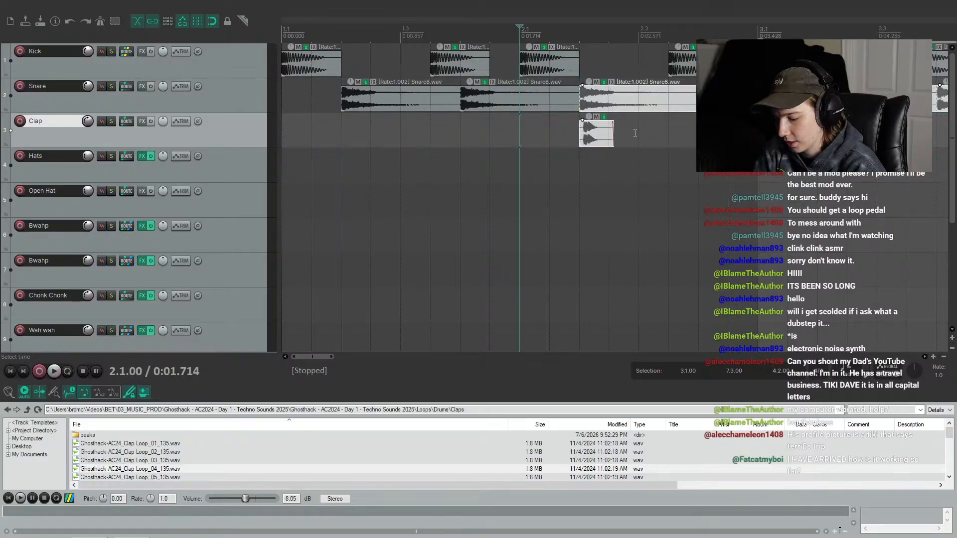
left_click_drag(651, 130, 594, 135)
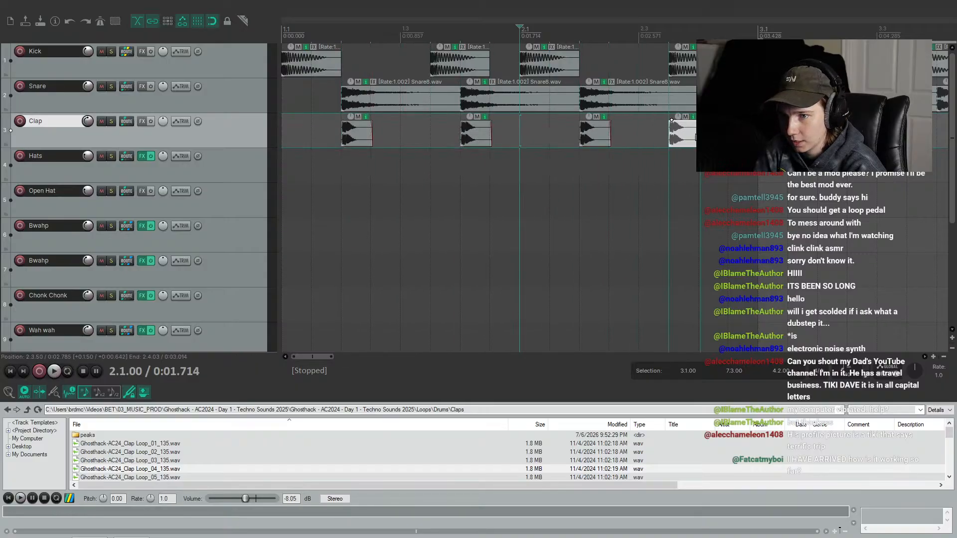
scroll(501, 127, "down", 3)
left_click_drag(498, 132, 620, 134)
left_click_drag(620, 132, 680, 133)
Play the drum beat from 1.1.00 to audition the clap layered over the kick and snare
key("Home")
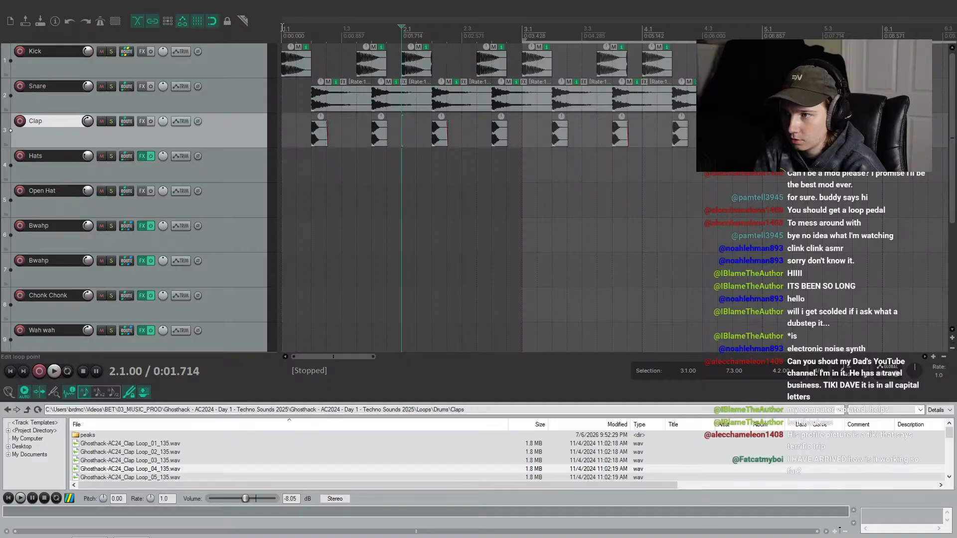
key("space")
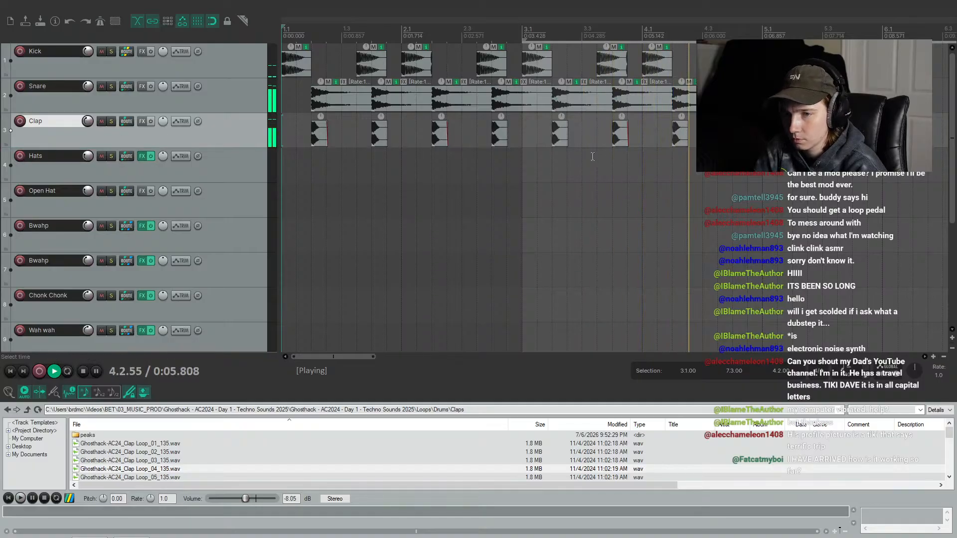
key("space")
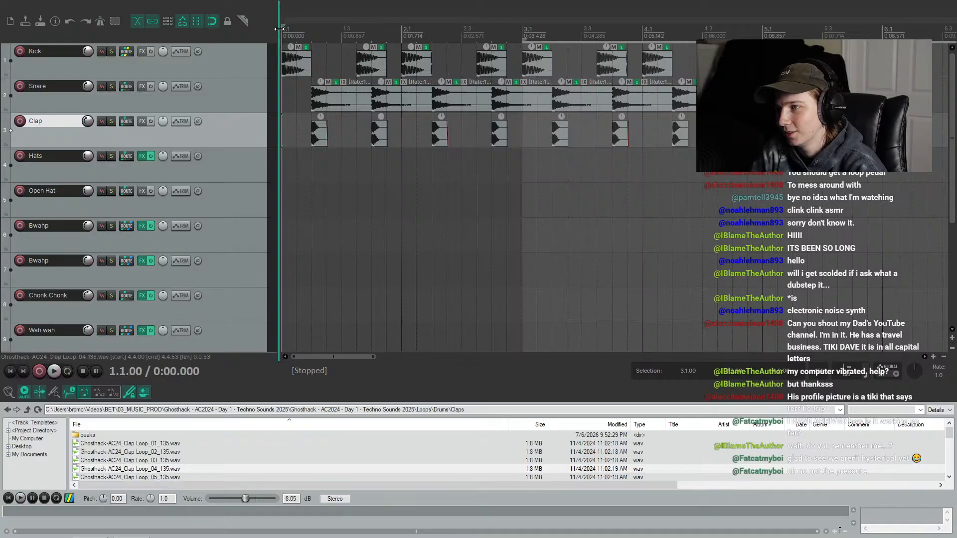
key("space")
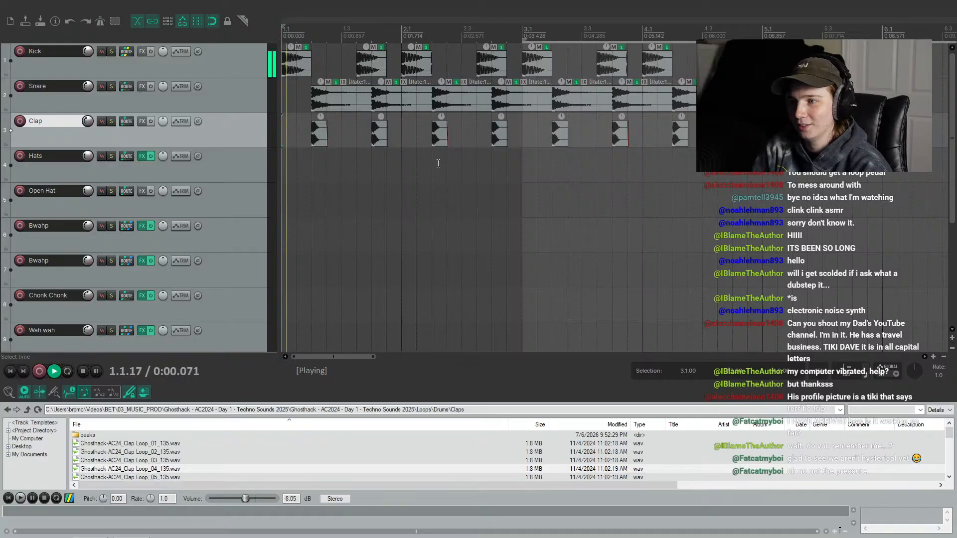
key("space")
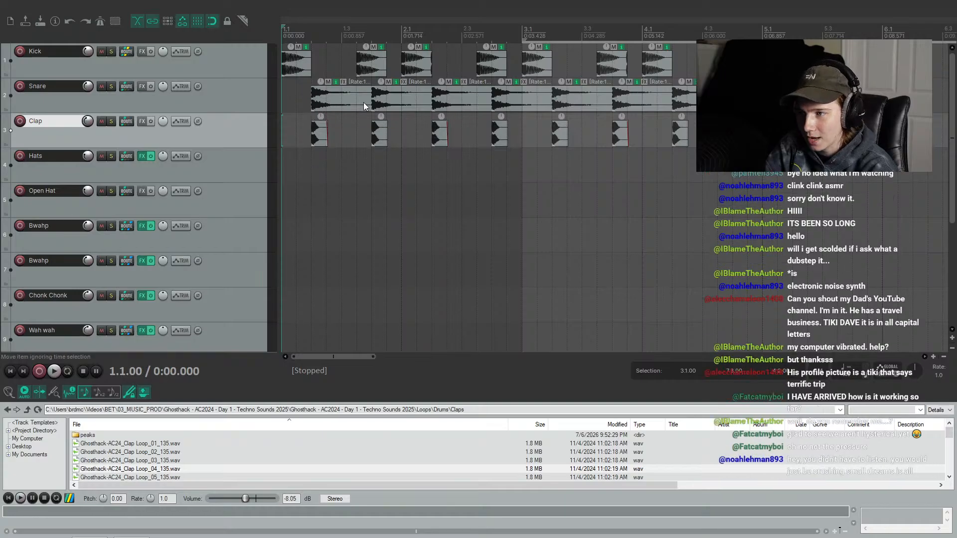
key("space")
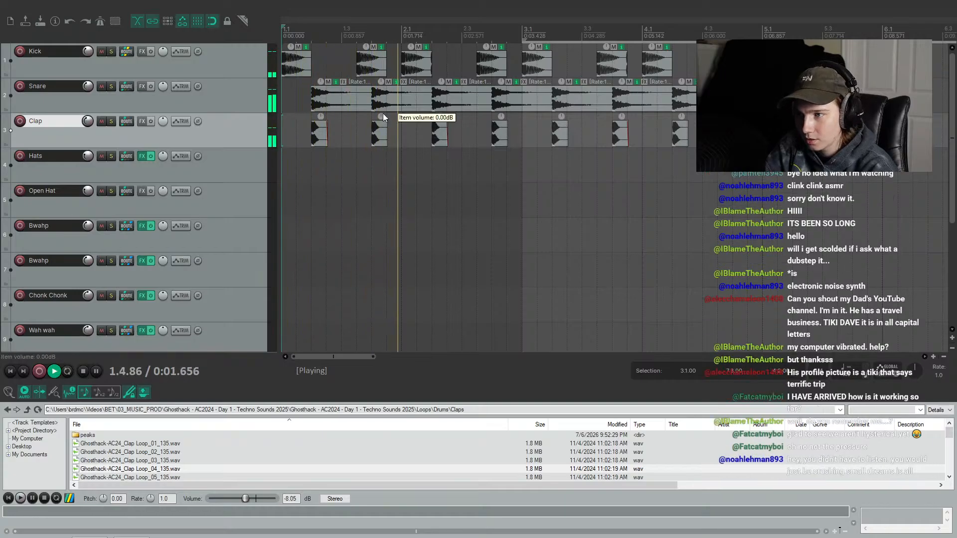
key("space")
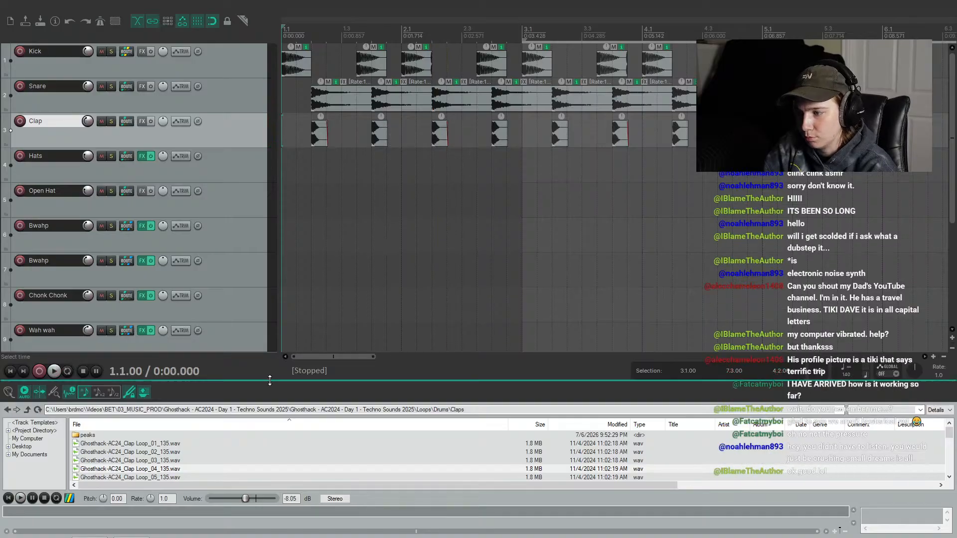
Browse the Ghosthack sample pack to its One-Shots\Drums\Hat folder
left_click(27, 409)
left_click(27, 410)
left_click(27, 410)
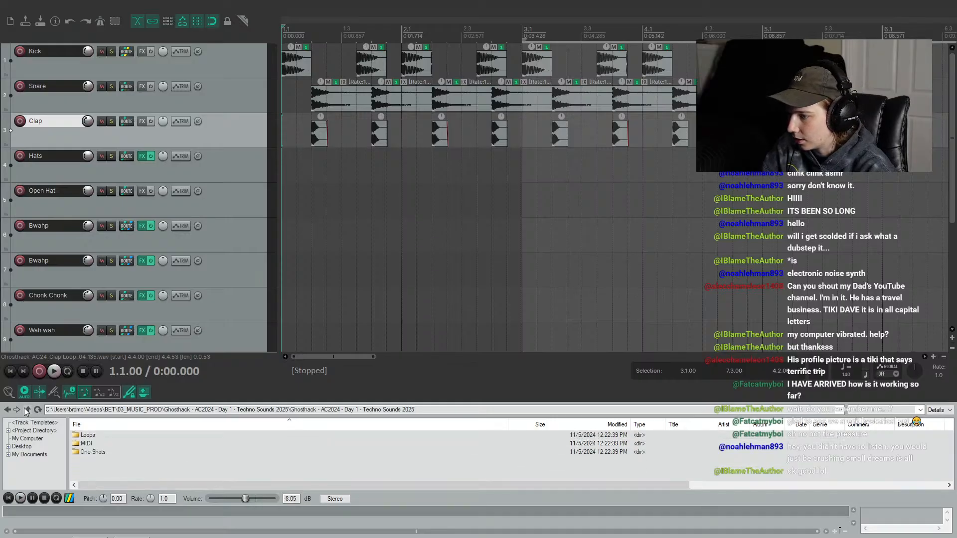
double_click(109, 452)
double_click(104, 438)
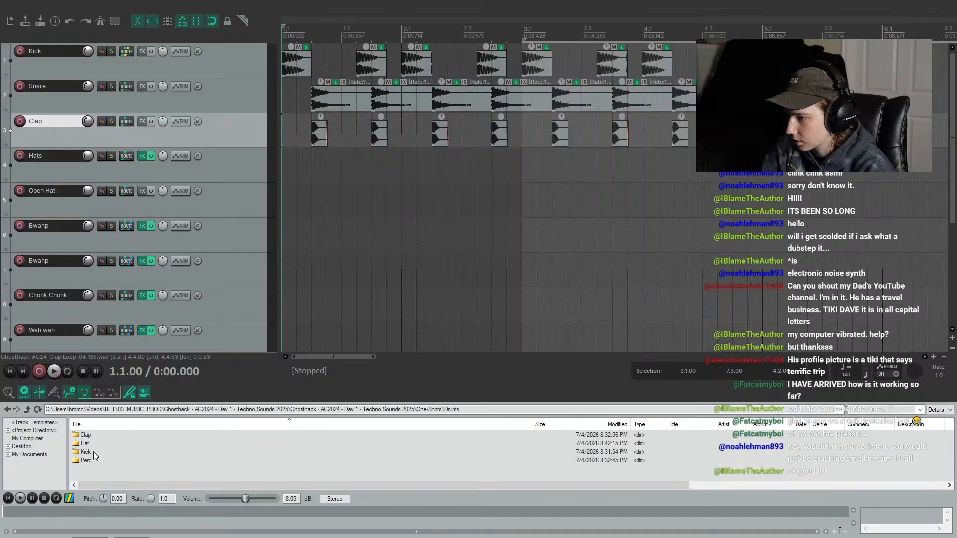
double_click(92, 444)
Preview several hat one-shots between Hat_01 and Hat_07
left_click(129, 443)
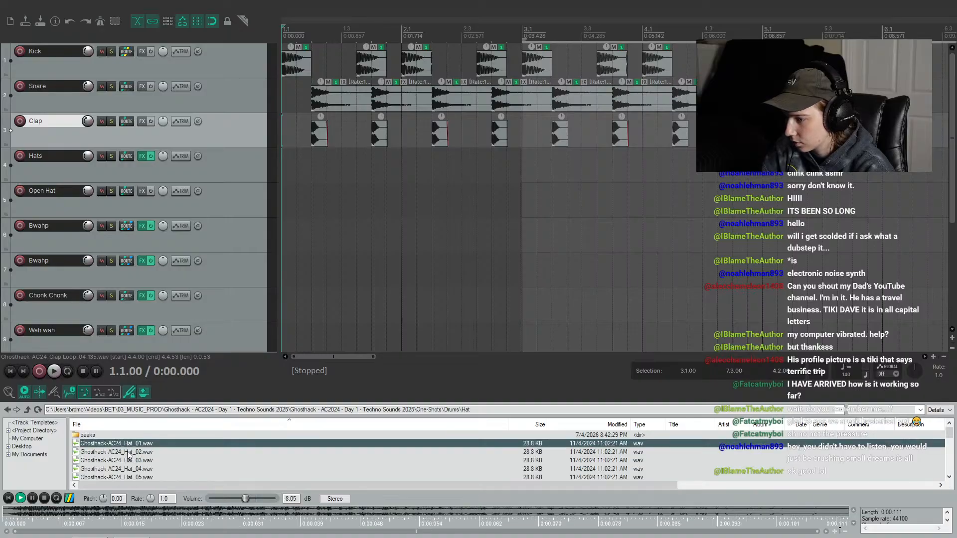
left_click(128, 452)
left_click(127, 469)
left_click(128, 477)
scroll(129, 473, "down", 1)
left_click(131, 452)
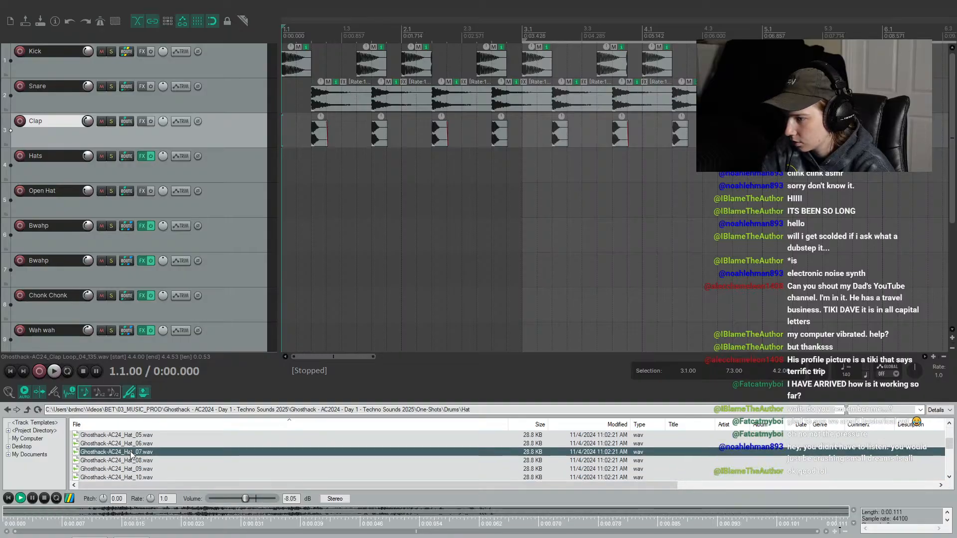
Try Hat_06 in the project near 5.3.50, past the end of the beat
left_click(133, 445)
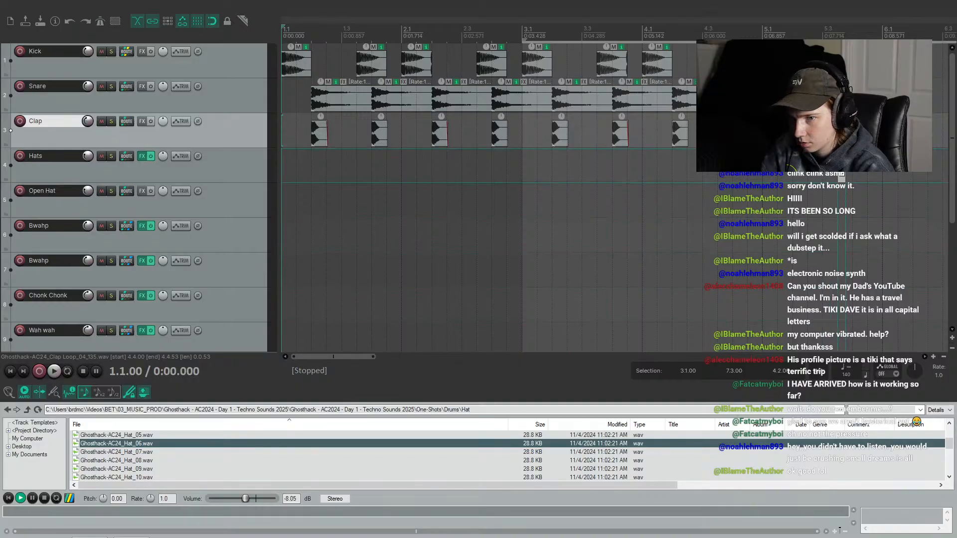
left_click(837, 30)
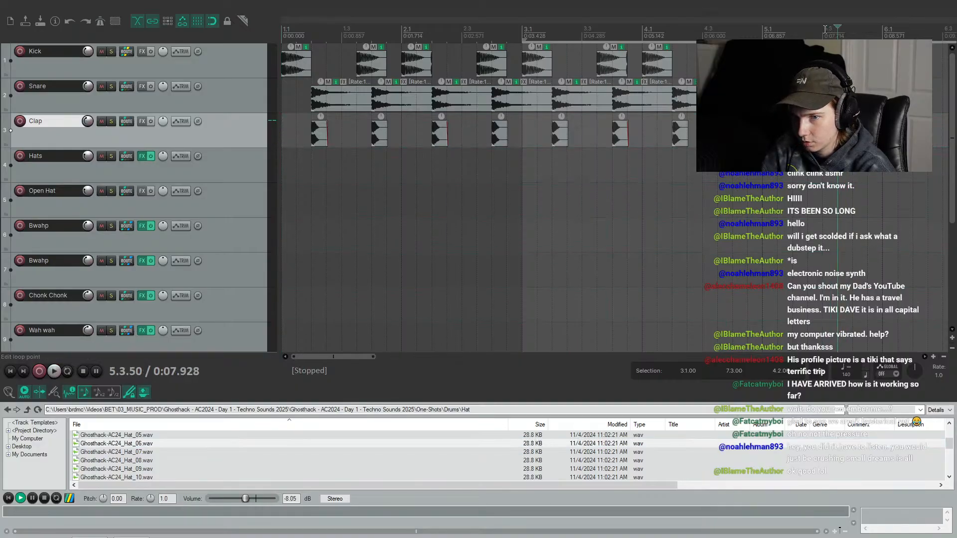
left_click(824, 29)
Preview the remaining hat one-shots from Hat_07 through Hat_20
left_click(139, 453)
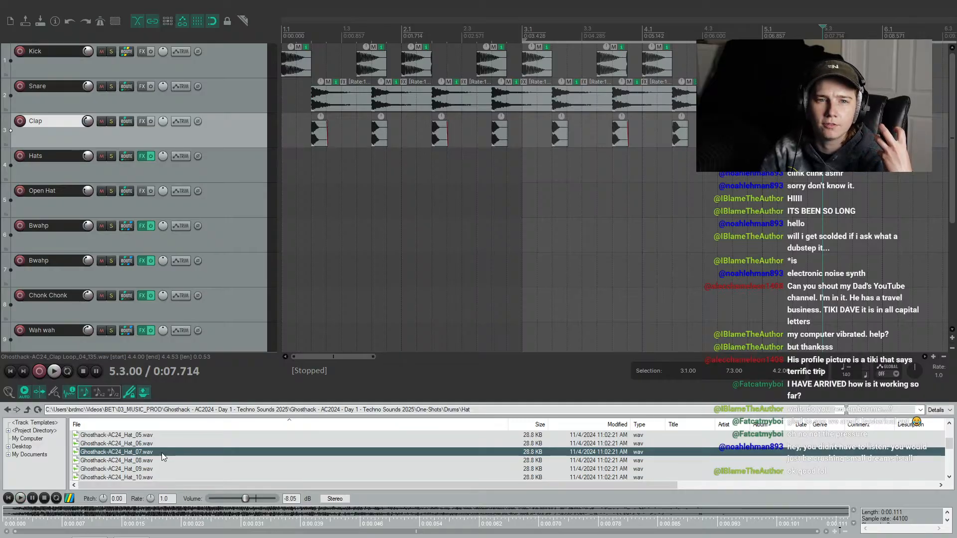
left_click(122, 461)
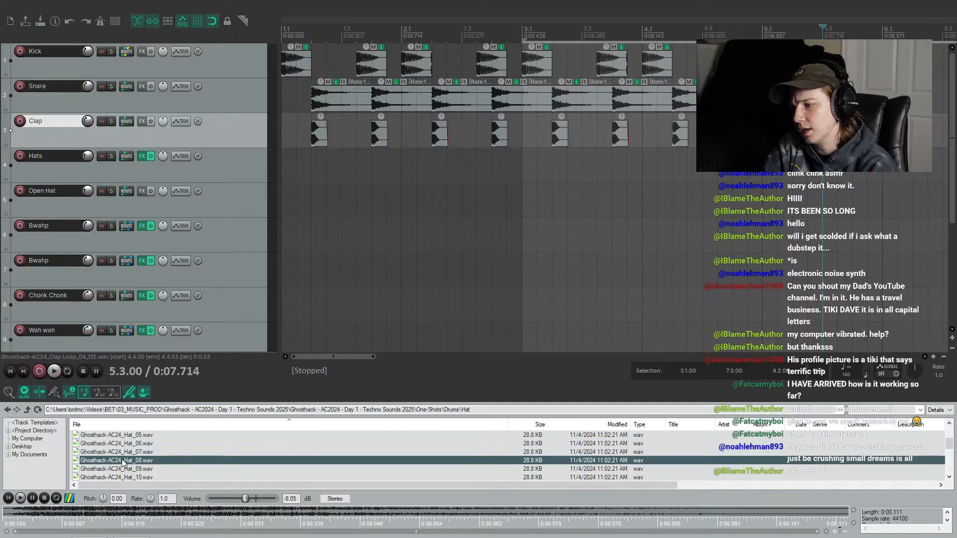
left_click(136, 468)
left_click(143, 478)
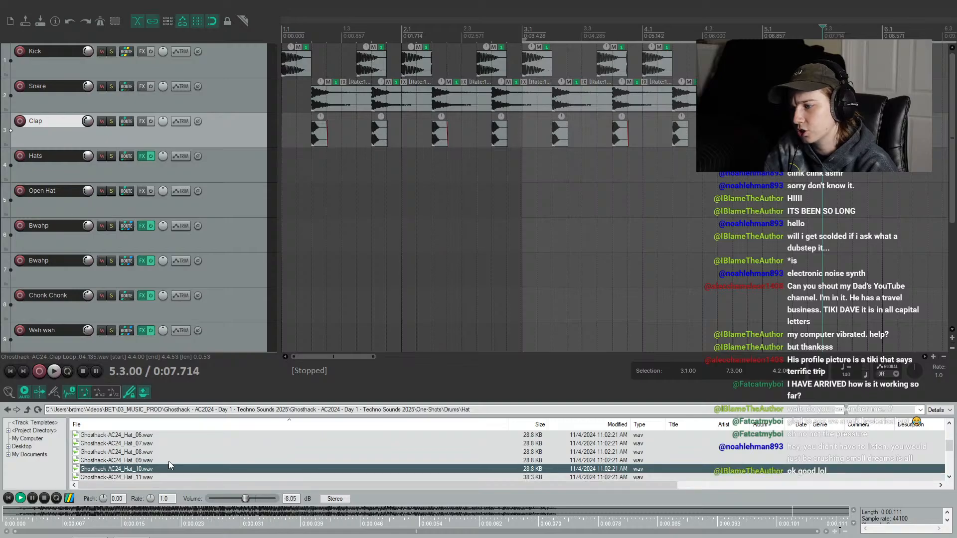
scroll(169, 461, "down", 1)
left_click(148, 450)
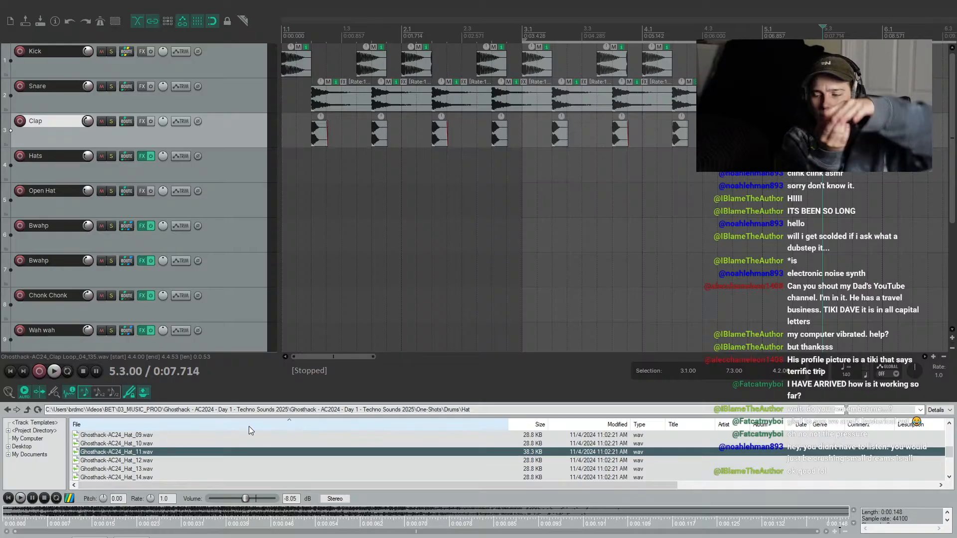
left_click(145, 460)
left_click(148, 469)
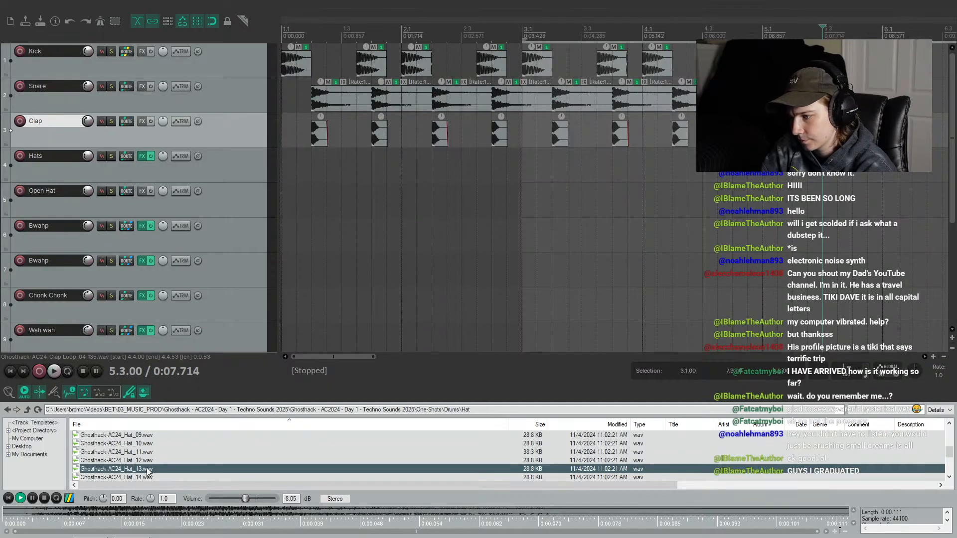
key("Down")
key("Down")
key("Down")
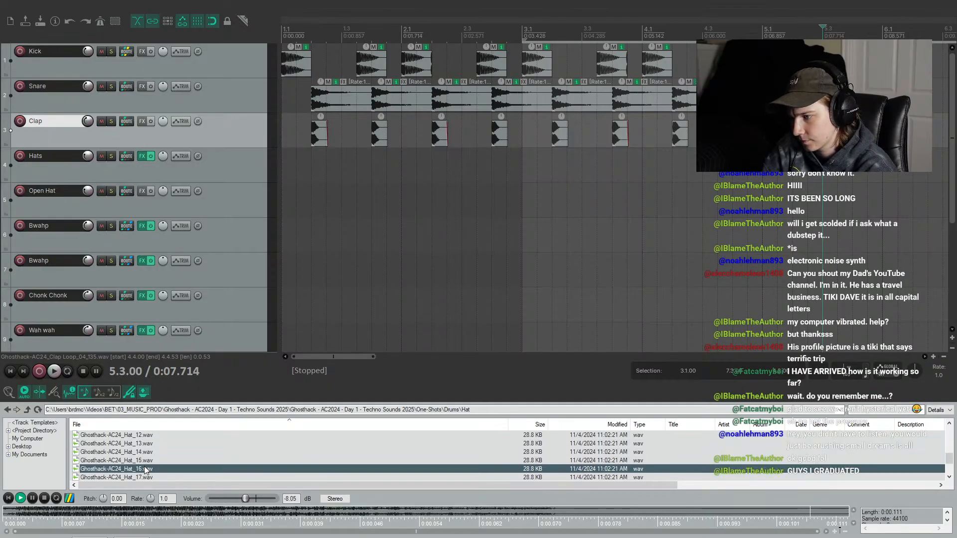
key("Down")
key("Down")
key("Down")
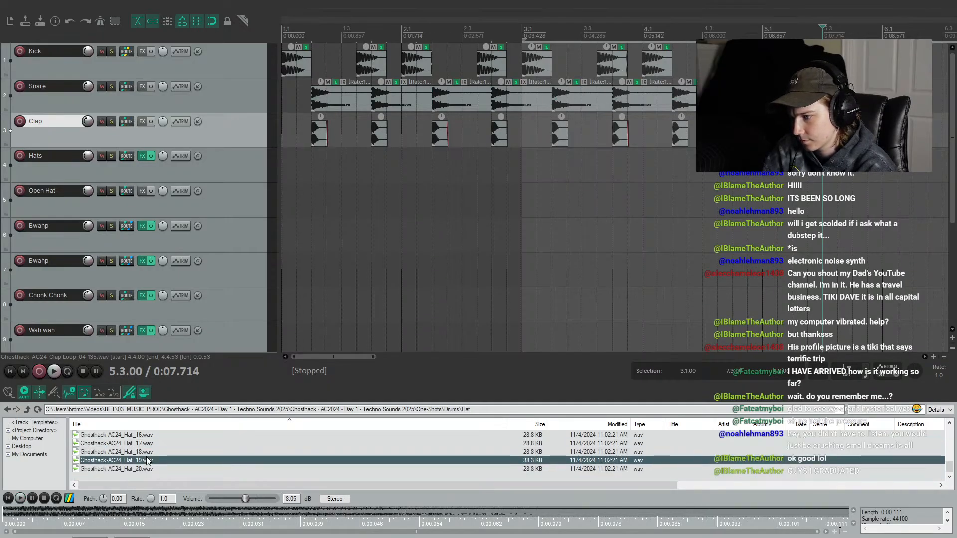
left_click(143, 469)
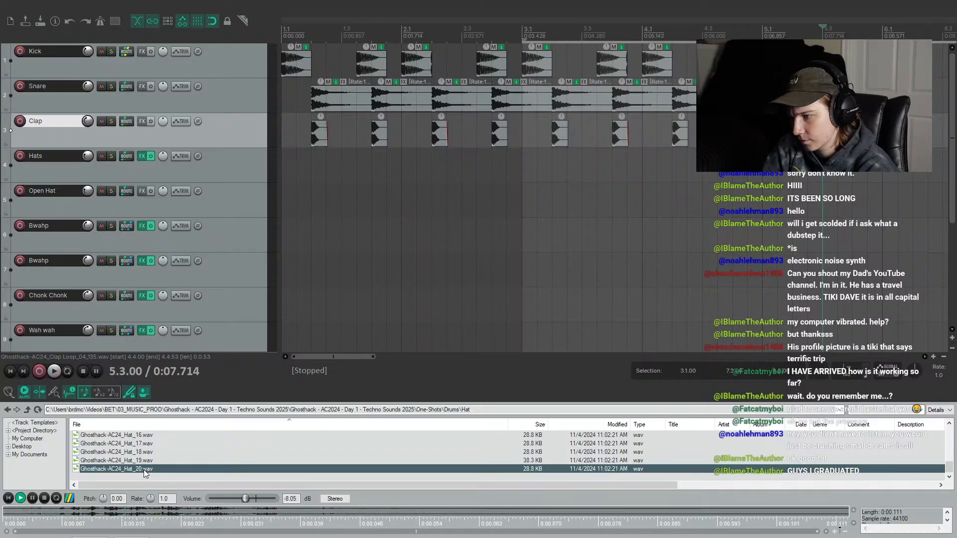
key("Up")
key("Down")
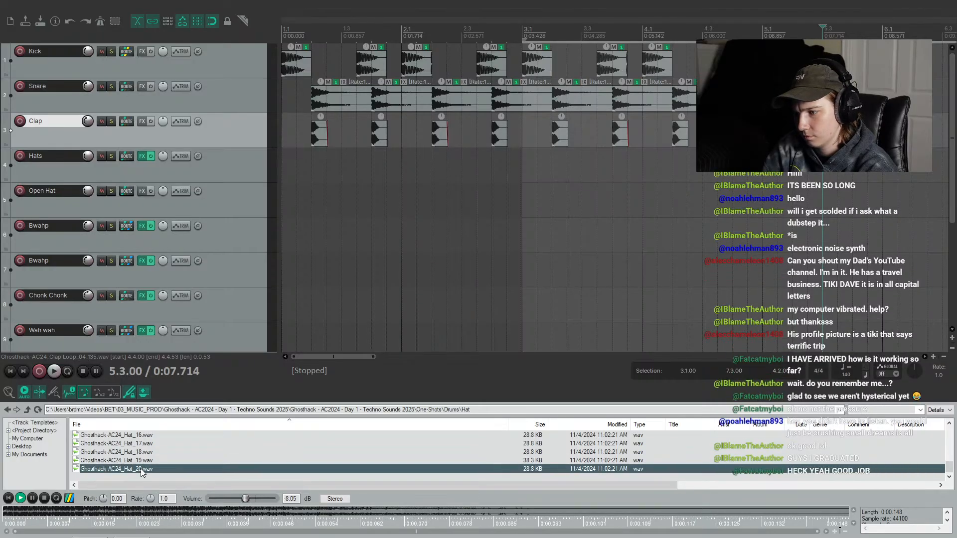
Insert Hat_20 in the empty area near 5.4.00 and play it back from 5.3.50
mouse_move(142, 471)
left_mouse_down()
mouse_move(884, 179)
mouse_move(847, 164)
left_mouse_up()
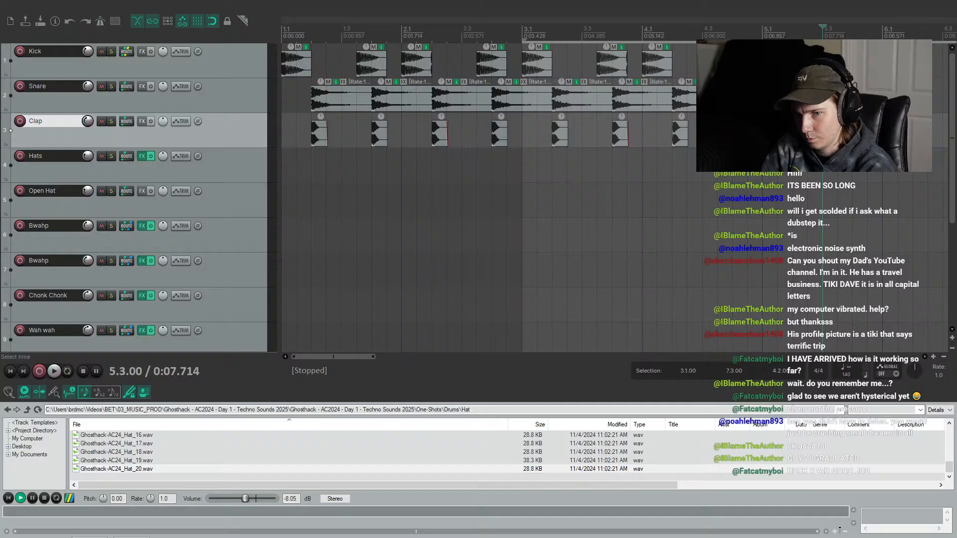
left_click(879, 33)
key("space")
key("space")
left_click(866, 32)
key("space")
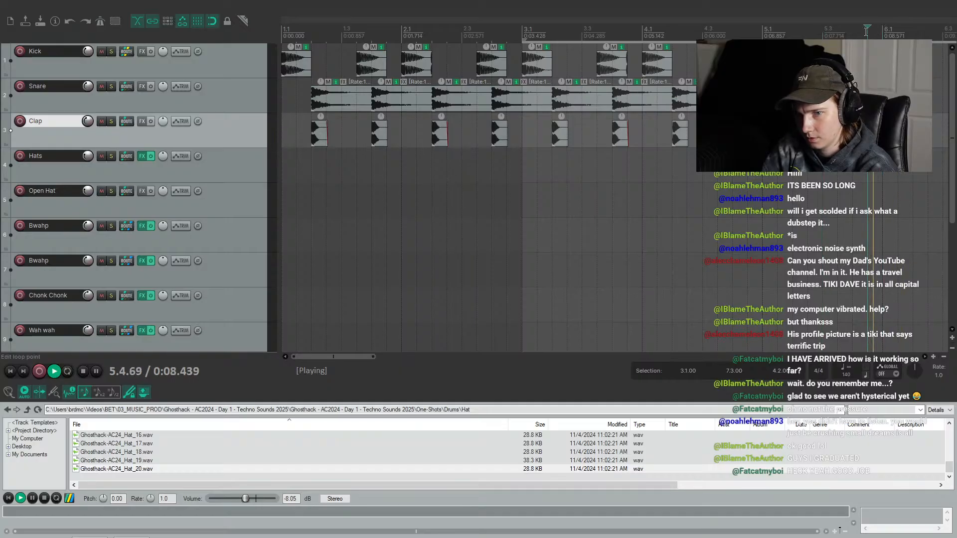
key("space")
left_click(838, 34)
key("space")
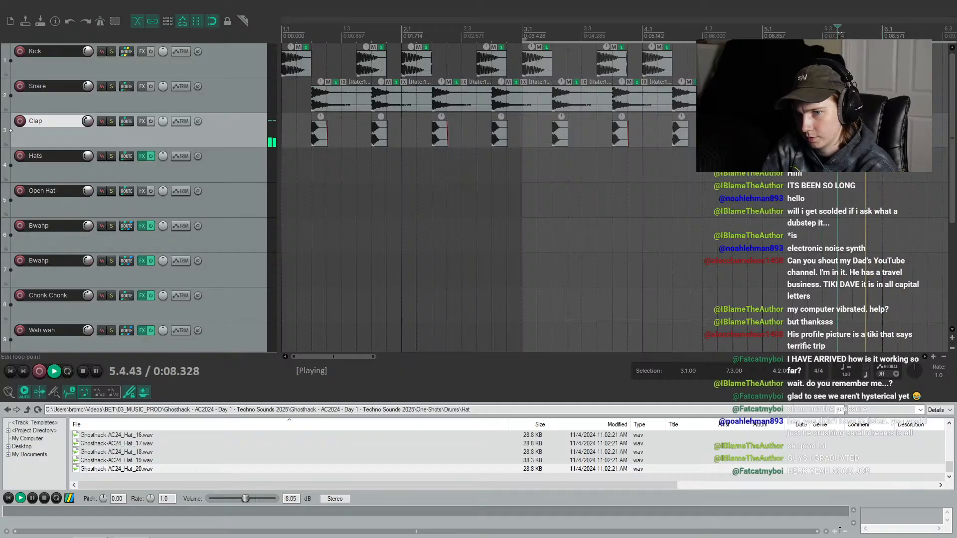
key("space")
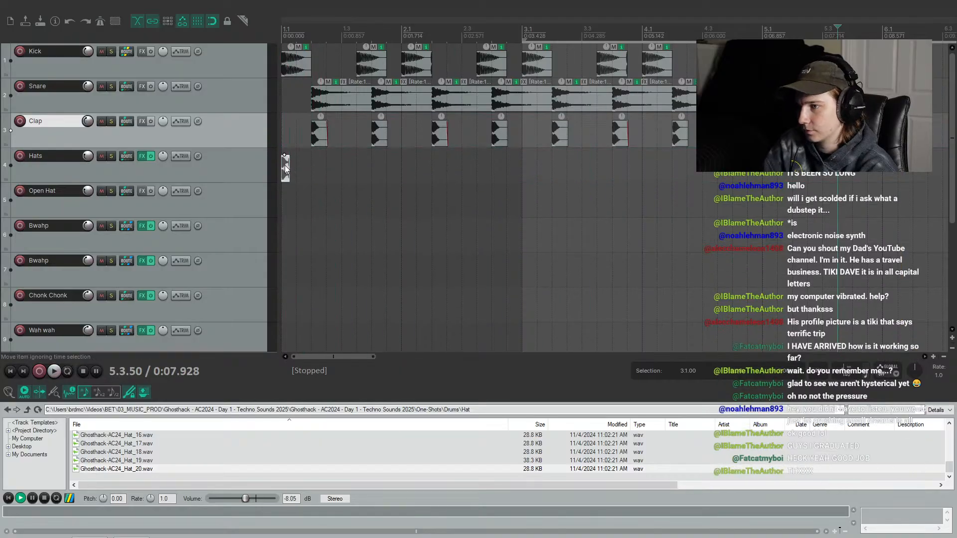
Repeat the hat hit on every eighth note along the Hats track, from 1.1.00 through bar 4
left_click_drag(285, 166, 302, 166)
left_click_drag(302, 167, 528, 172)
left_click_drag(530, 172, 650, 172)
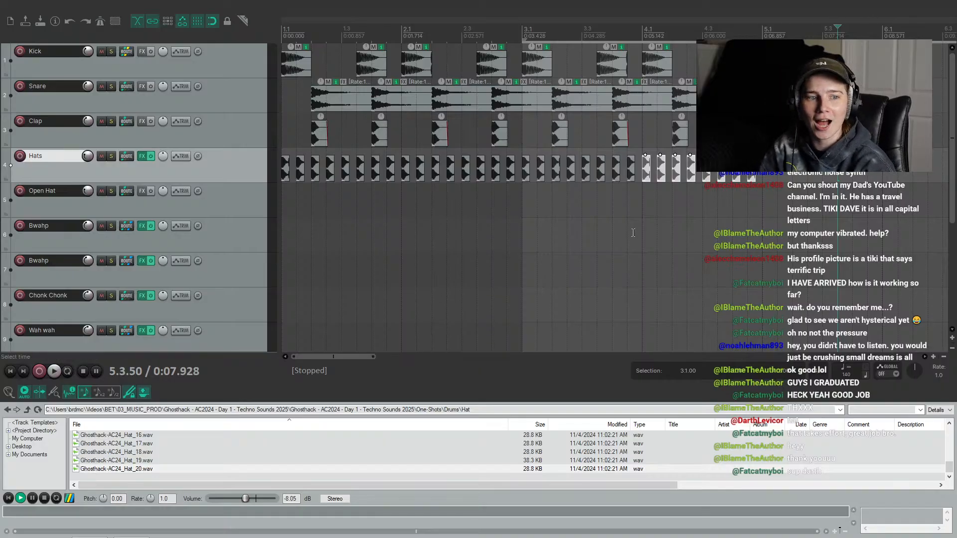
Play the beat from 1.1.00 several times to check the hats against the kick, snare and clap
left_click(286, 22)
key("space")
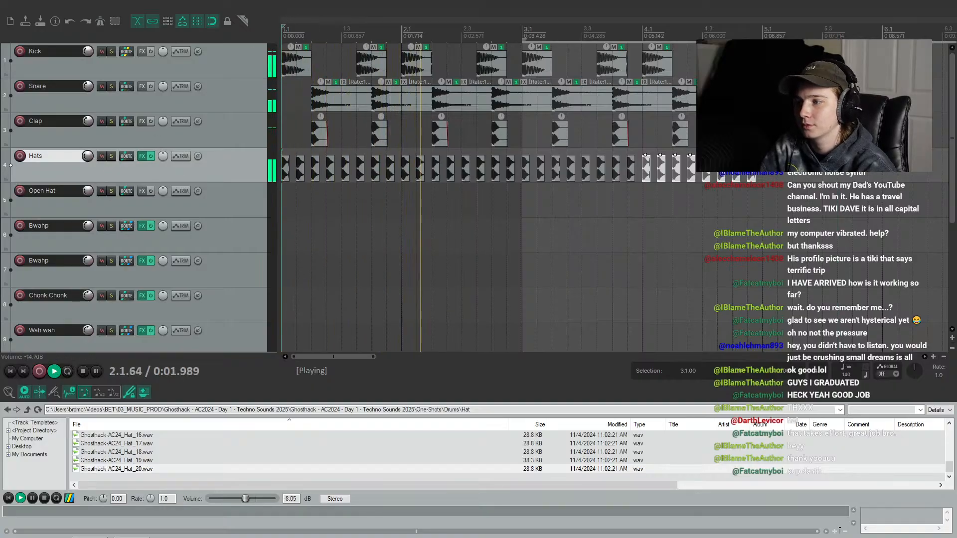
key("space")
key("space")
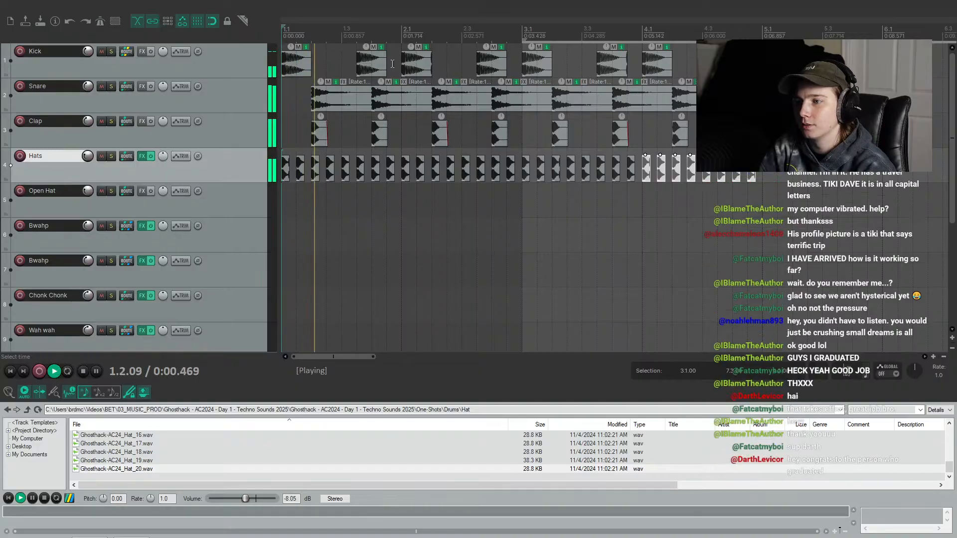
key("space")
scroll(451, 152, "up", 2)
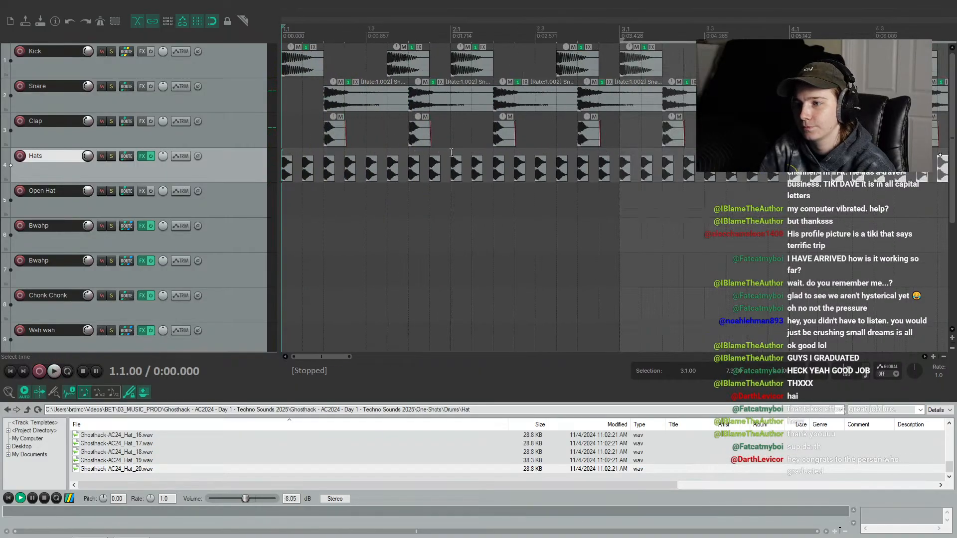
key("space")
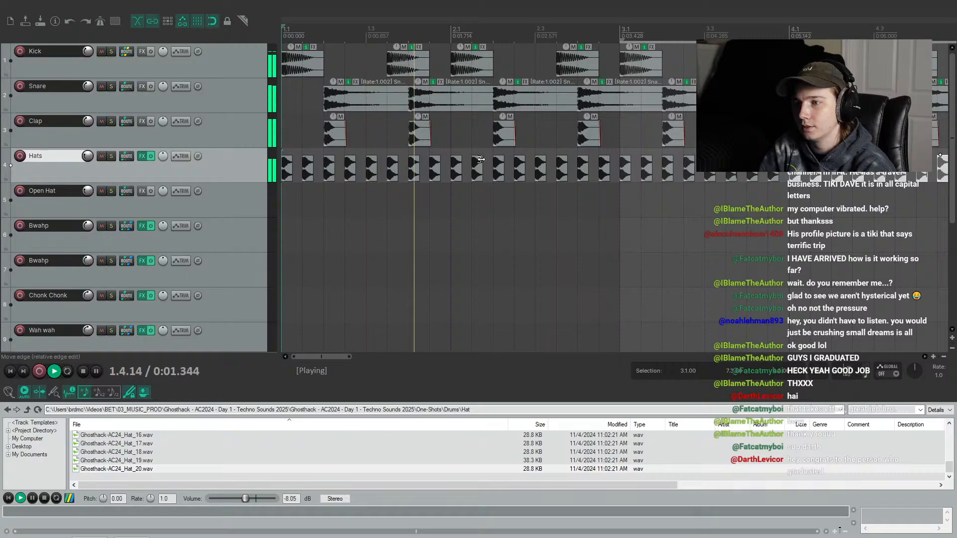
key("space")
scroll(480, 165, "down", 2)
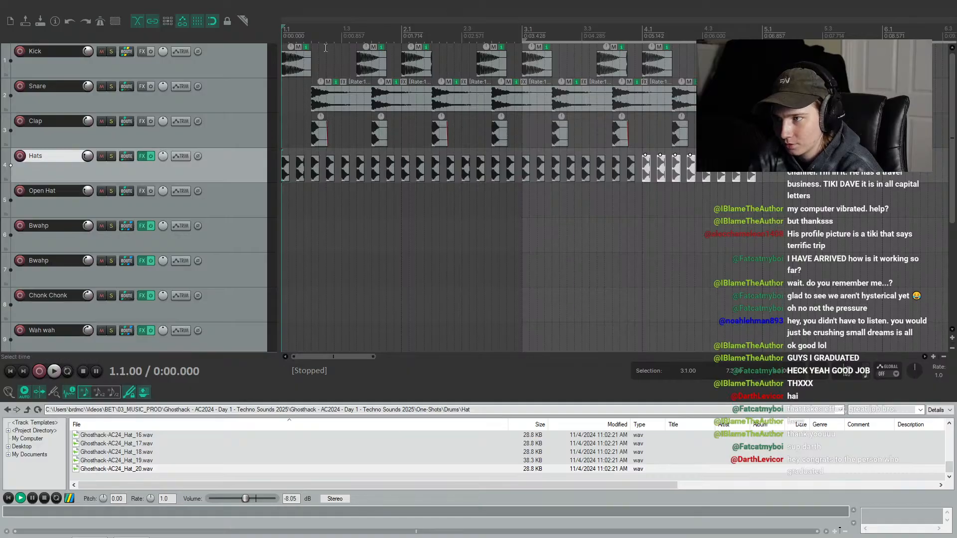
key("space")
key("space")
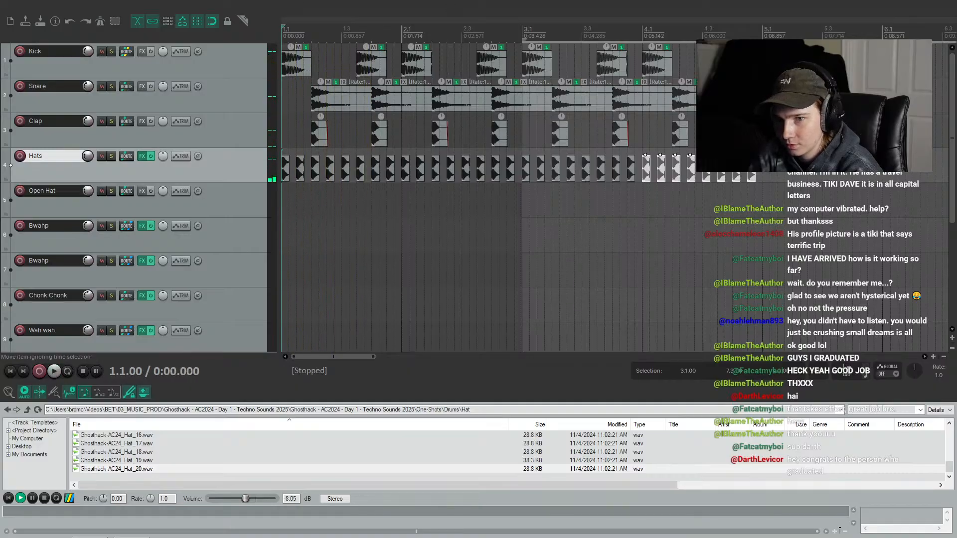
Copy a Hats hit into the sixteenth-note gap at 1.3.75 and play the beat from 1.1.00
left_click(464, 137)
left_click_drag(435, 167, 368, 166)
key("space")
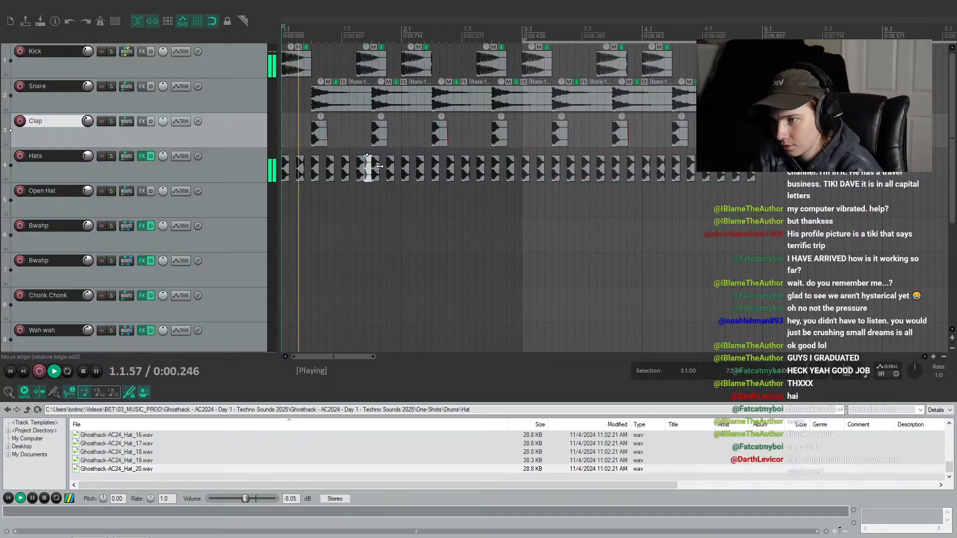
key("space")
scroll(419, 180, "up", 4)
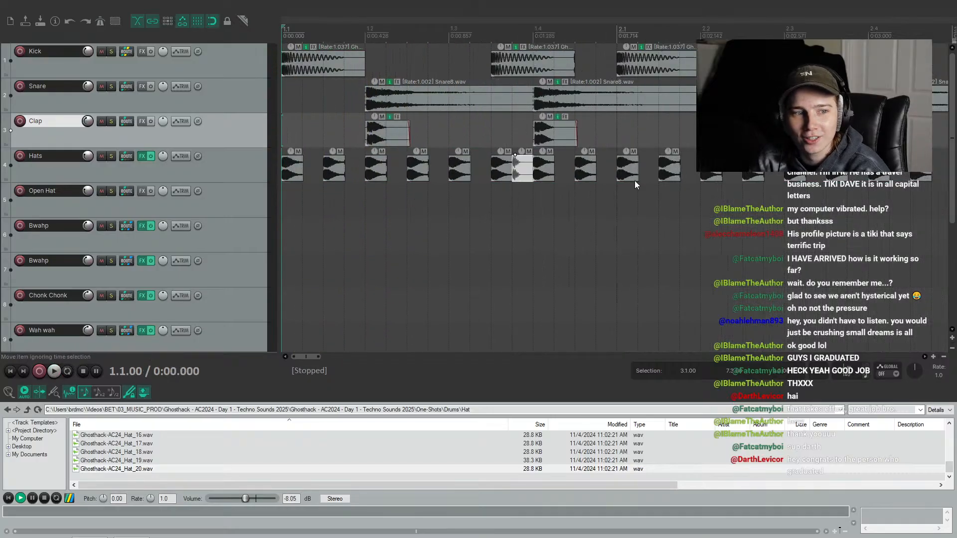
key("space")
key("space")
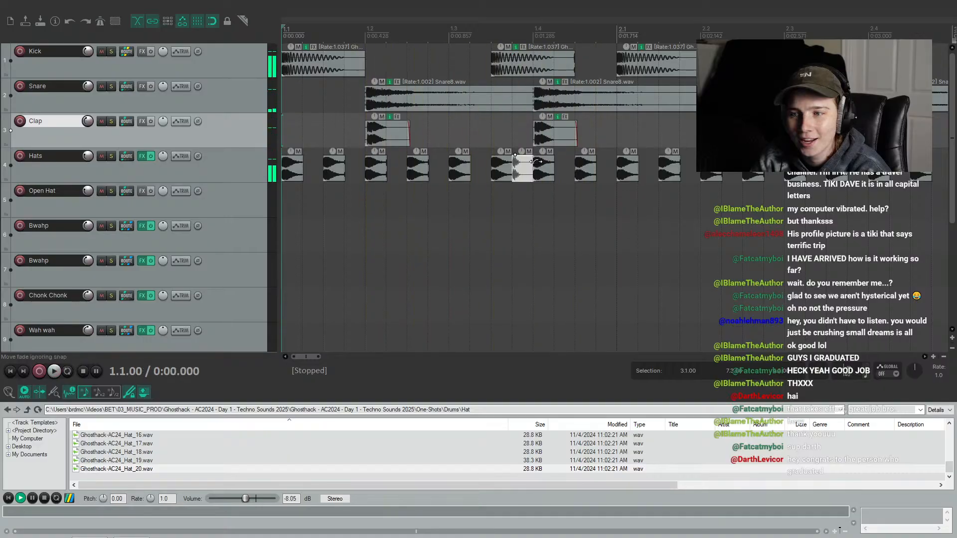
Lower the item volume of the added hat at 1.3.75 and replay the beat from 1.1.00
left_click(520, 154)
key("space")
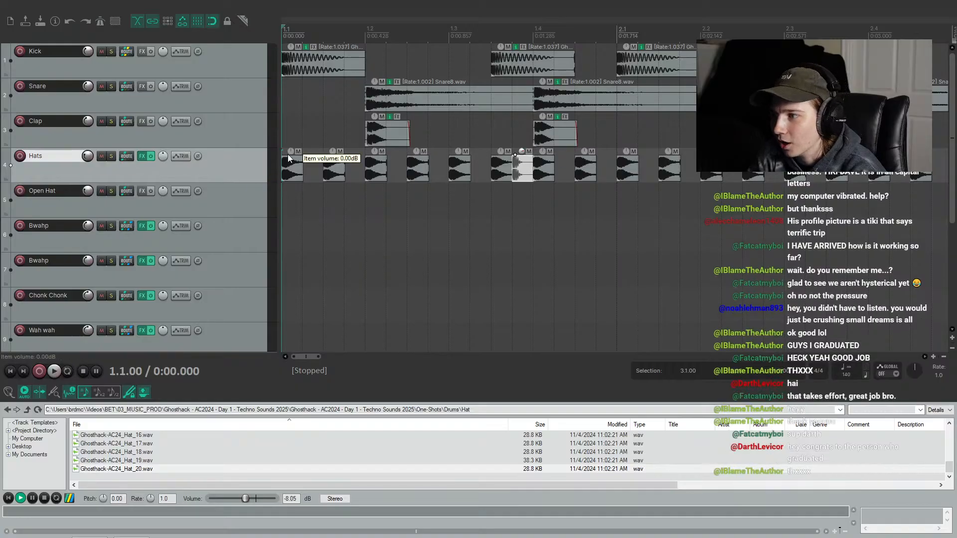
key("space")
key("space")
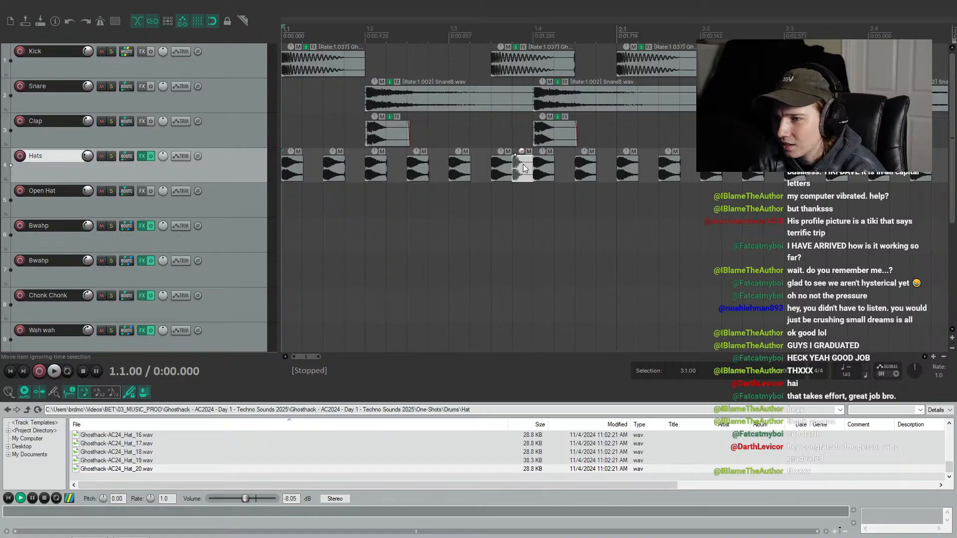
Place the softened hat on the sixteenth offbeats from 1.1.25 through 1.3.25 and play the pattern
left_click_drag(525, 168, 478, 174)
key("space")
key("space")
key("space")
key("space")
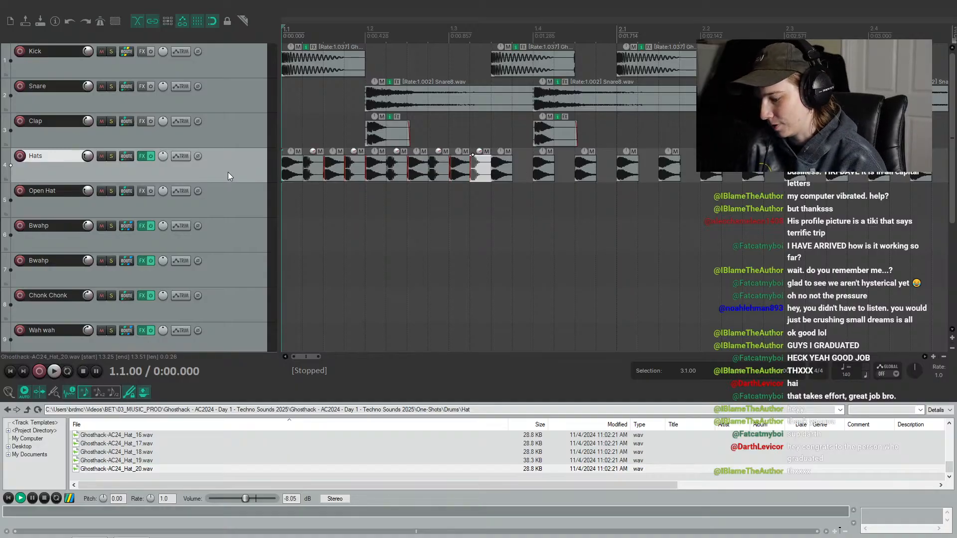
Add a track named "baby Hat" below Hats and move the five softened offbeat hits onto it
key("ctrl+t")
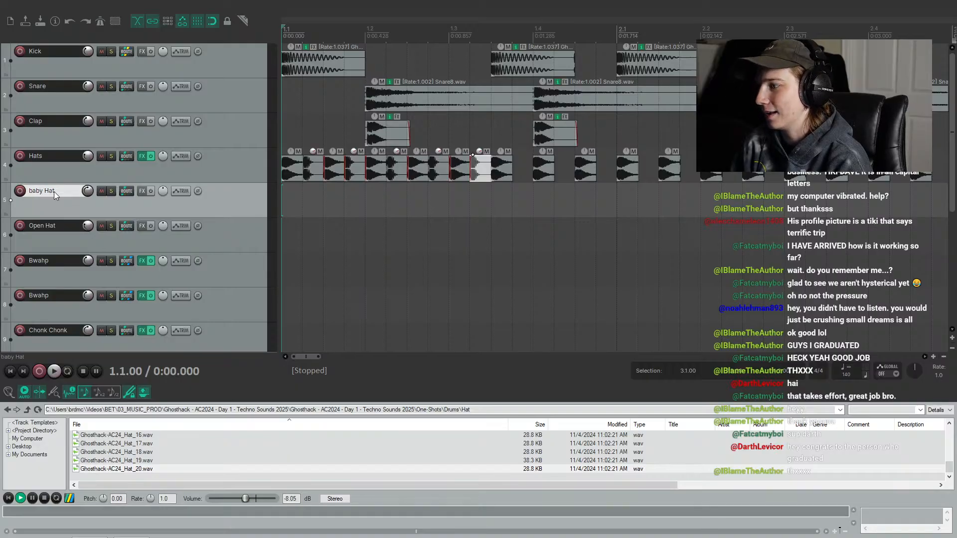
left_click(434, 168, "ctrl")
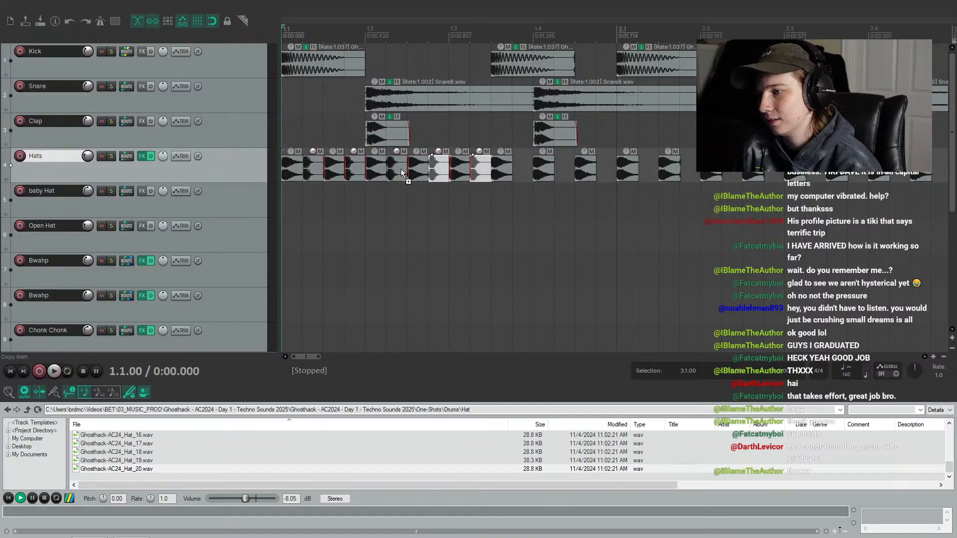
left_click(401, 169, "ctrl")
left_click(306, 168, "ctrl")
left_click_drag(355, 168, 380, 213)
Turn down the baby Hat track's volume while replaying the beat from 1.1.00
key("space")
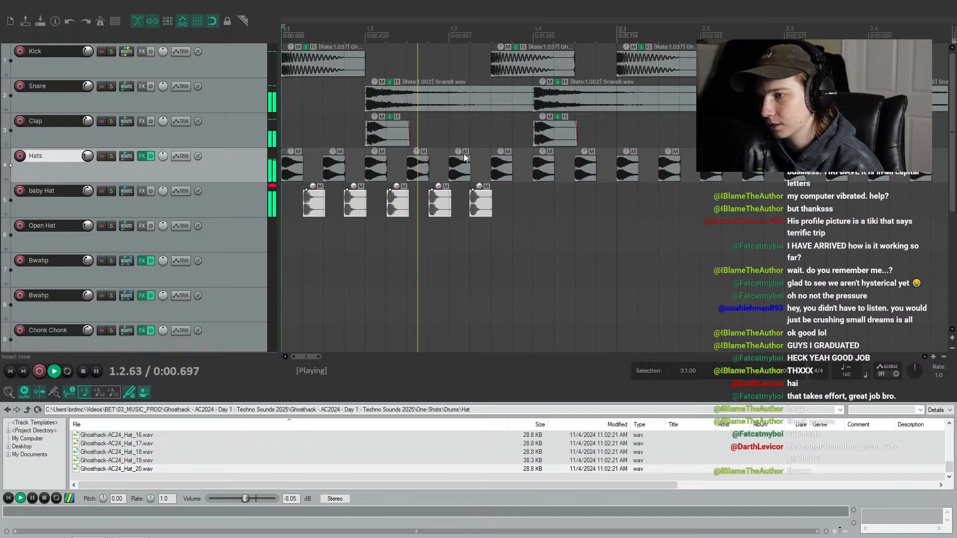
key("space")
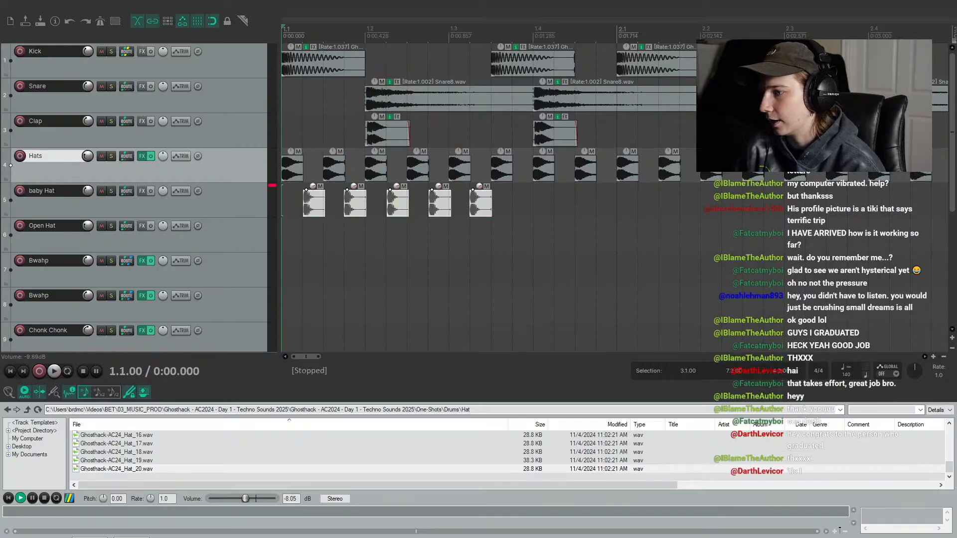
key("space")
key("space")
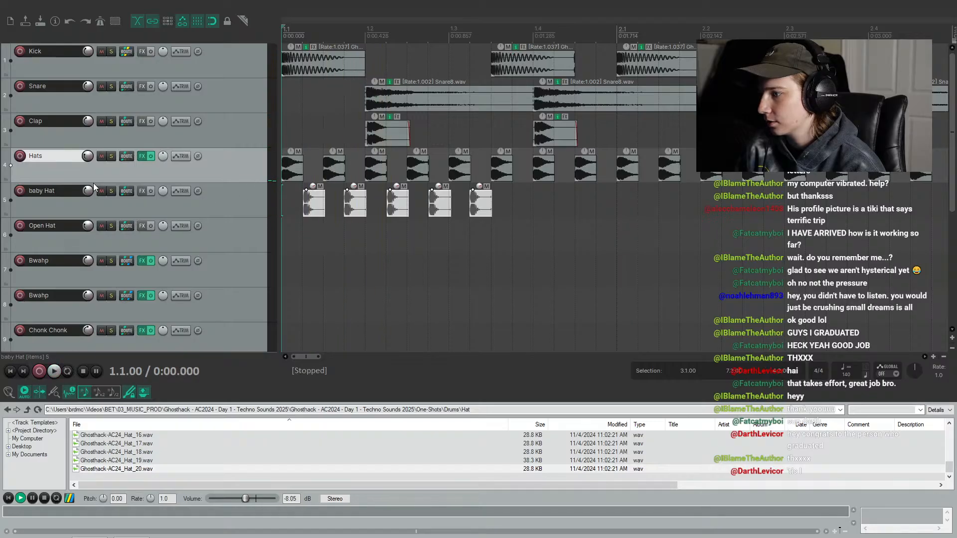
key("space")
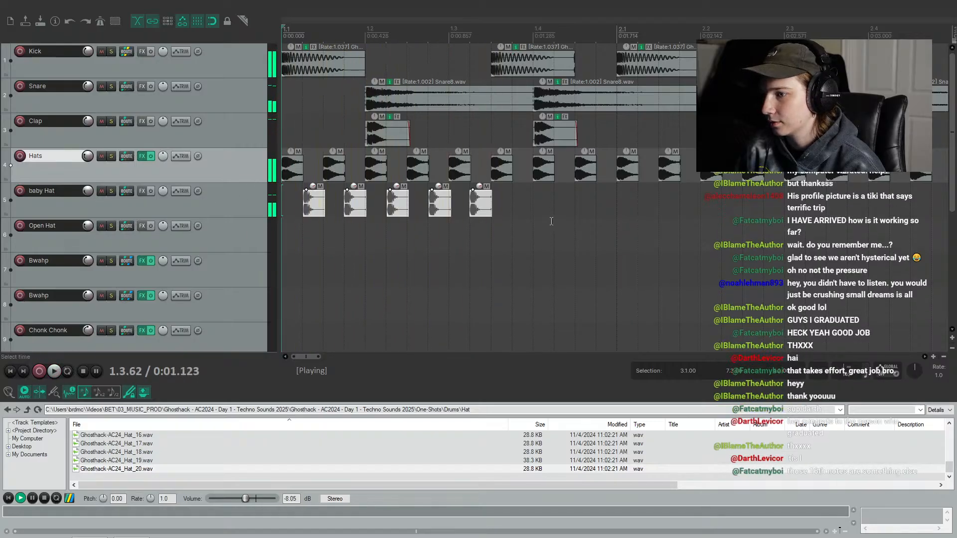
key("space")
key("space")
key("space")
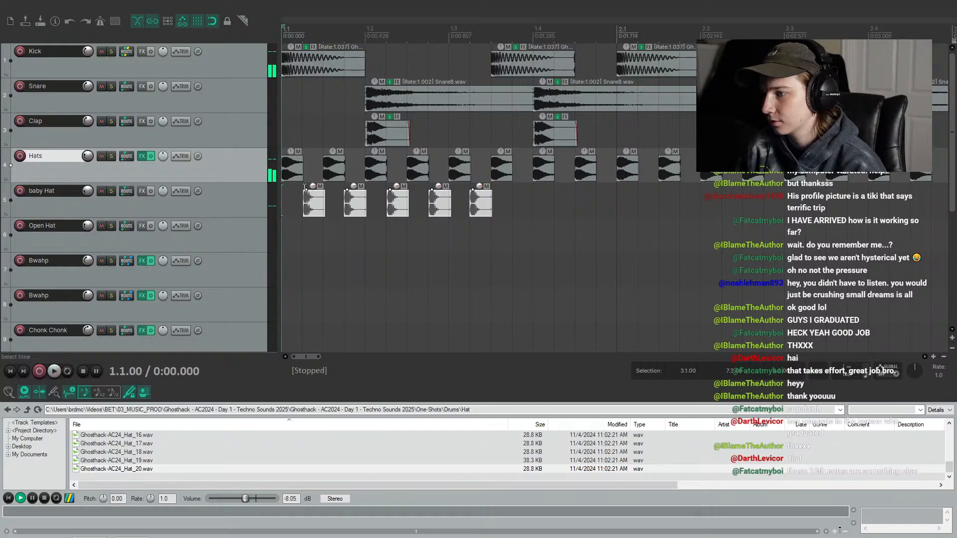
Adjust the item volume of the five baby Hat hits and replay the beat from 1.1.00
left_click(314, 192)
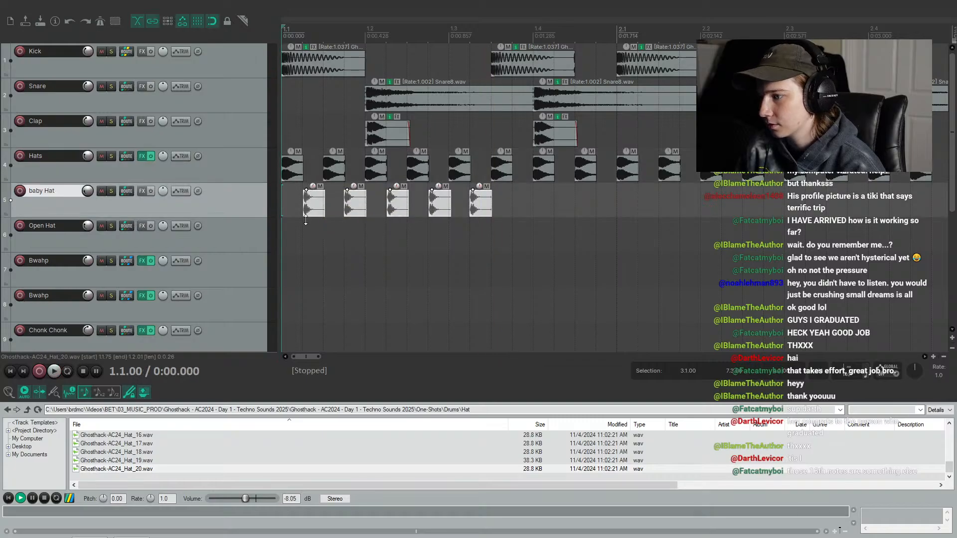
key("space")
key("space")
key("space")
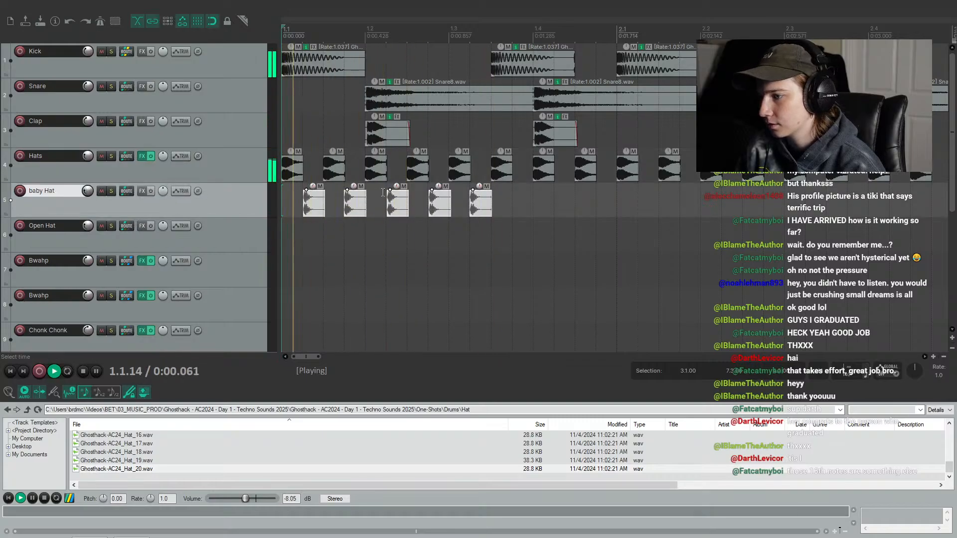
key("space")
Duplicate the Hats hit at 1.3.50 to 1.3.75 and play from that point
left_click(490, 203)
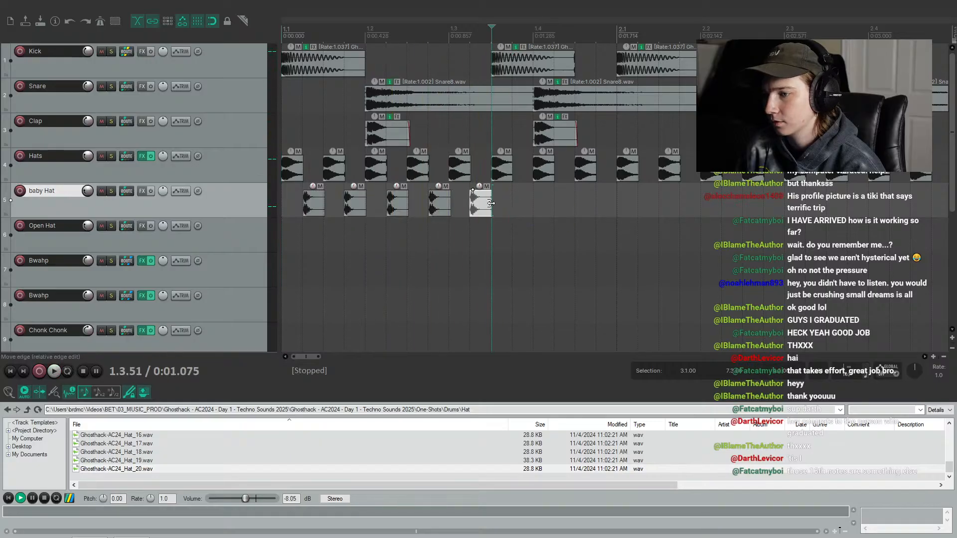
left_click(509, 172)
left_click_drag(505, 170, 527, 168)
key("space")
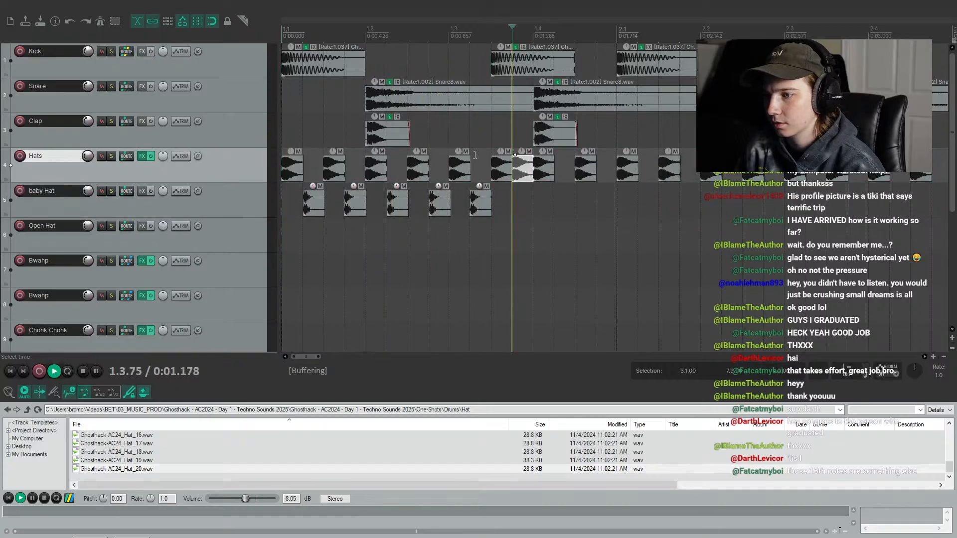
key("space")
Play the beat from 1.1.00 to check the extra sixteenth hat against the baby Hat hits
left_click(12, 373)
key("space")
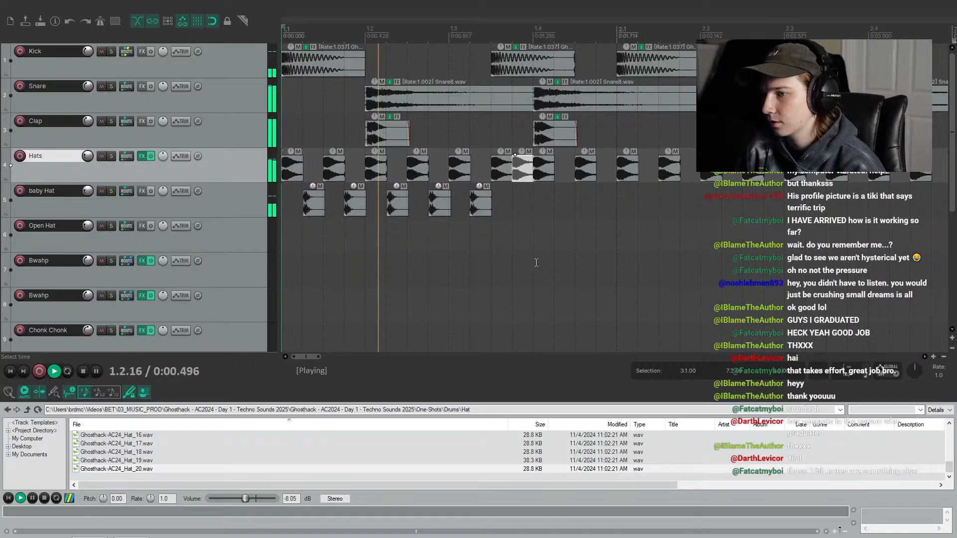
key("space")
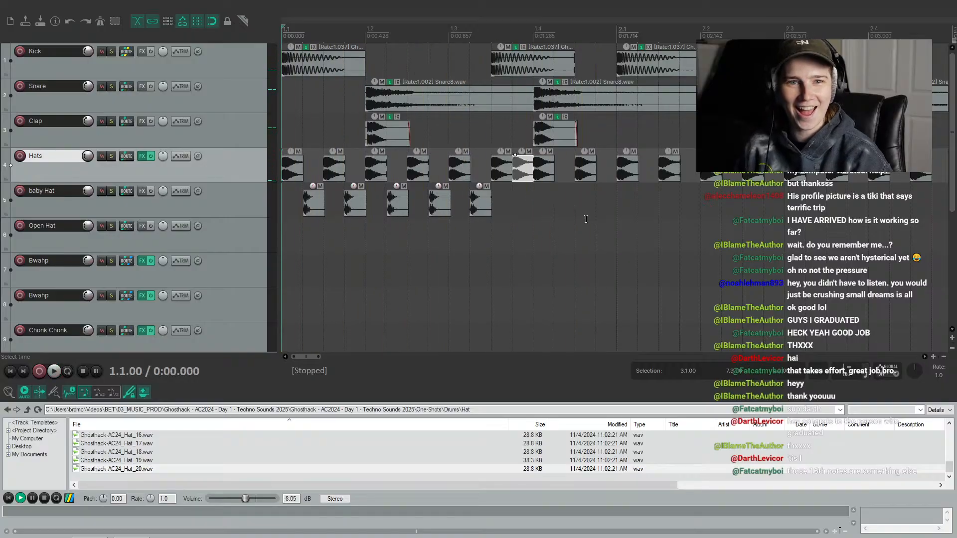
key("space")
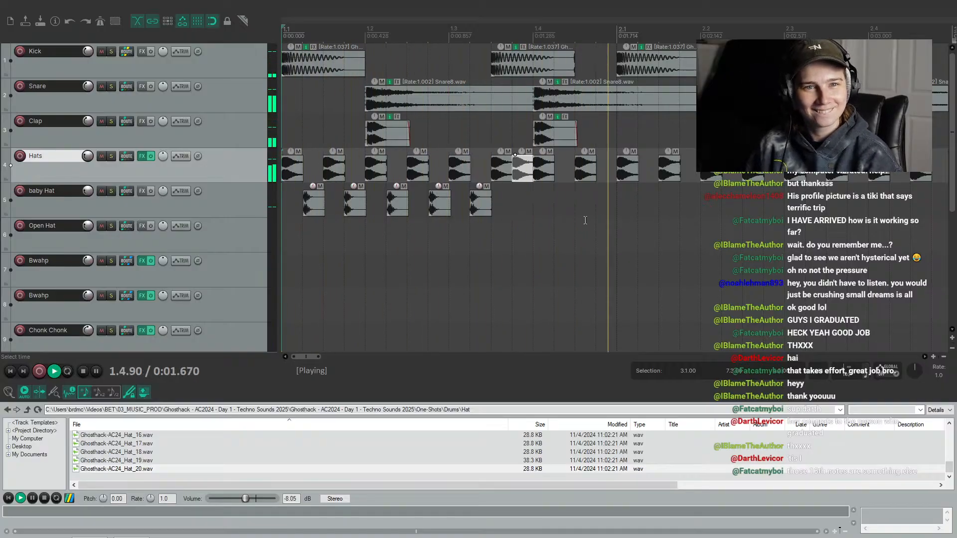
key("space")
Repeat the baby Hat hits on every sixteenth offbeat through the end of bar 4, removing copies past 5.1.00
scroll(572, 262, "down", 2)
left_click_drag(475, 208, 611, 205)
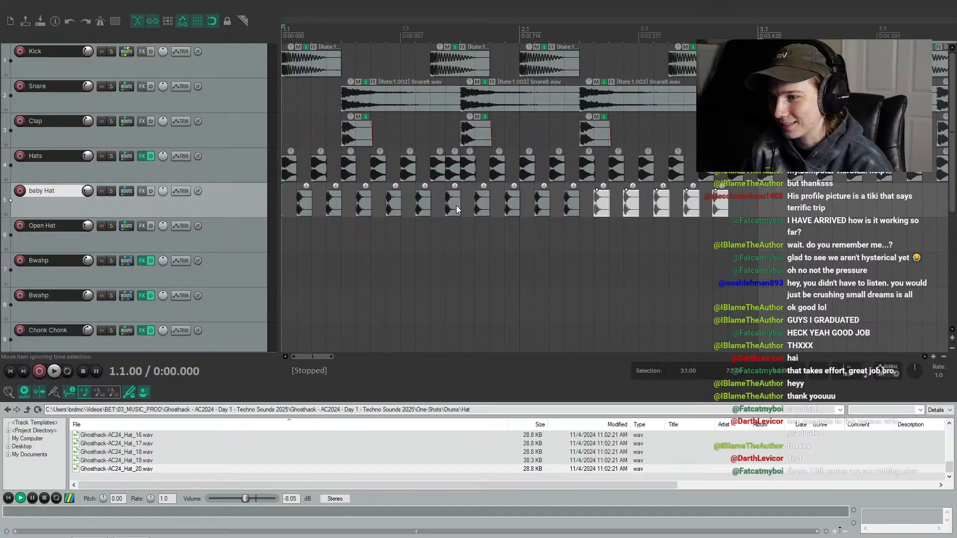
scroll(518, 202, "down", 2)
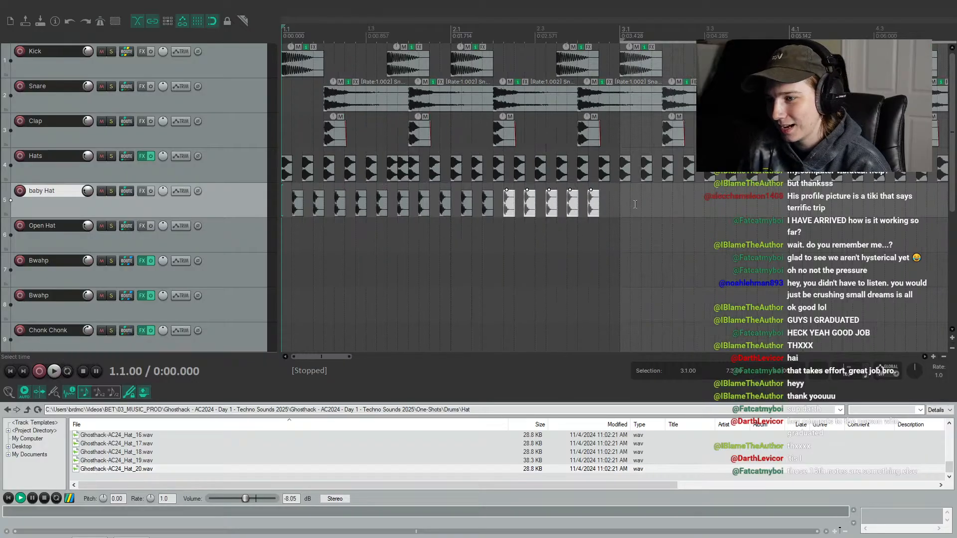
left_click_drag(652, 198, 521, 208)
scroll(319, 234, "down", 2)
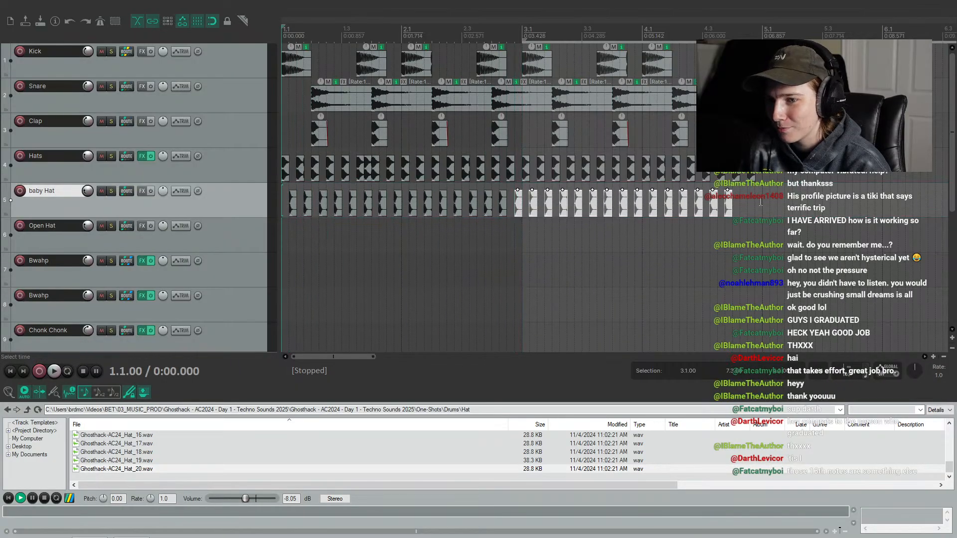
mouse_move(761, 202)
left_mouse_down()
mouse_move(714, 215)
mouse_move(754, 215)
left_mouse_up()
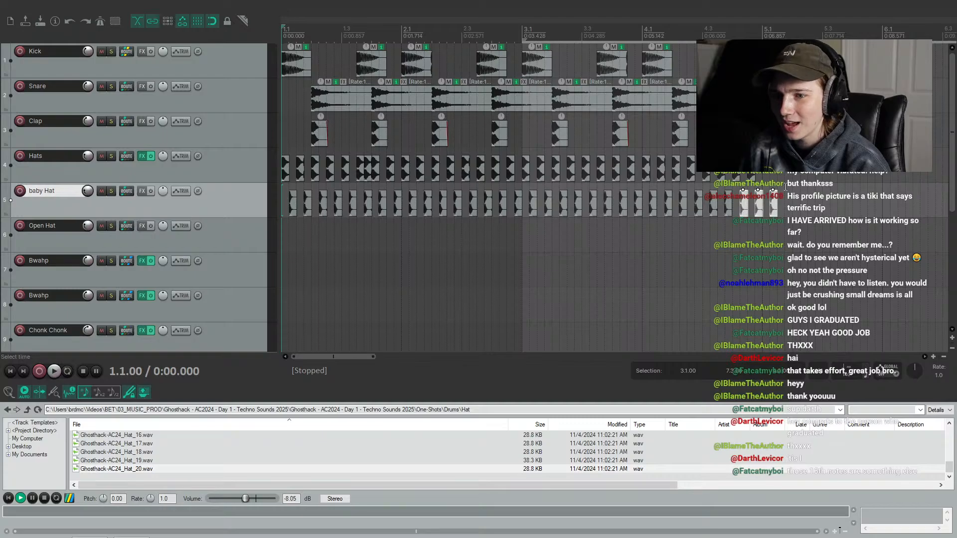
left_click(814, 204)
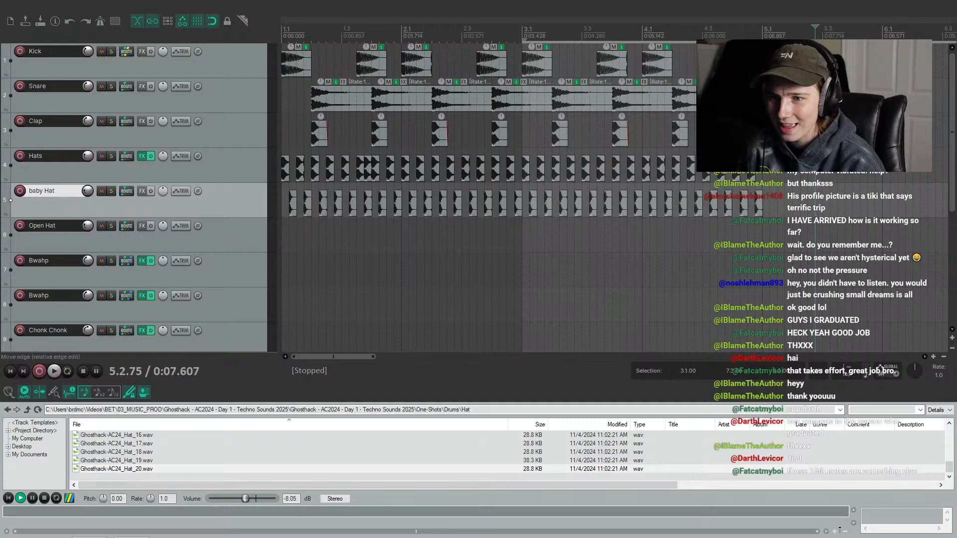
Play the full hat pattern from 1.1.00 and again from the extra Hats hit at 1.3.75
left_click(282, 24)
key("space")
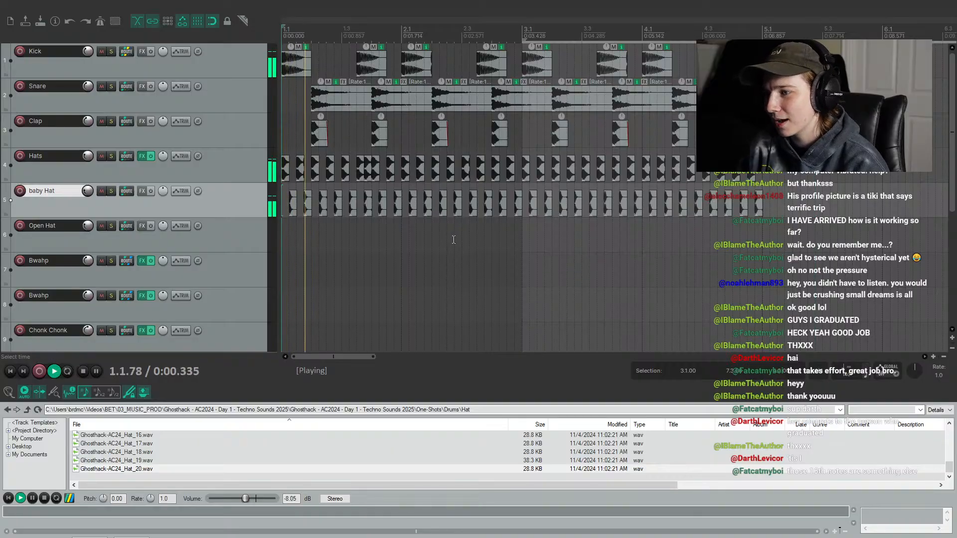
key("space")
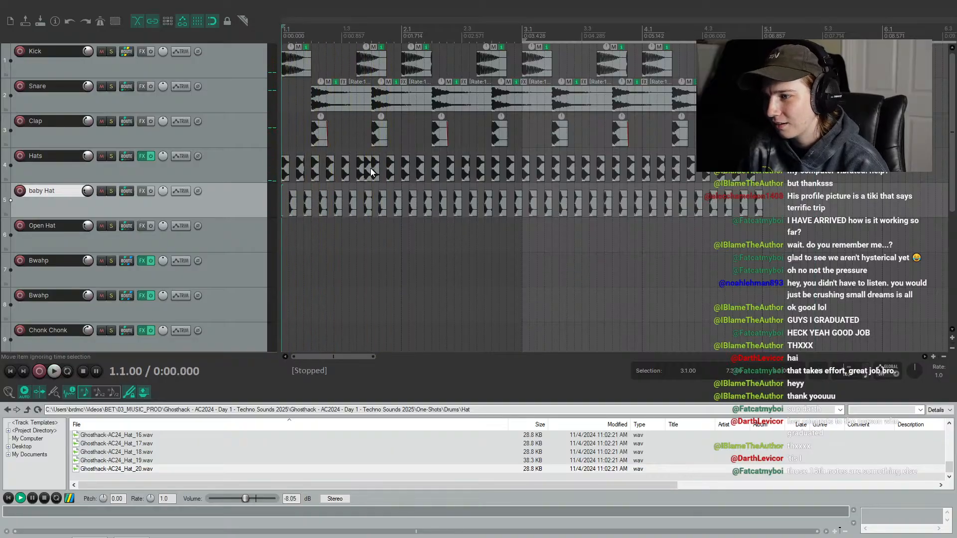
left_click(367, 173)
key("space")
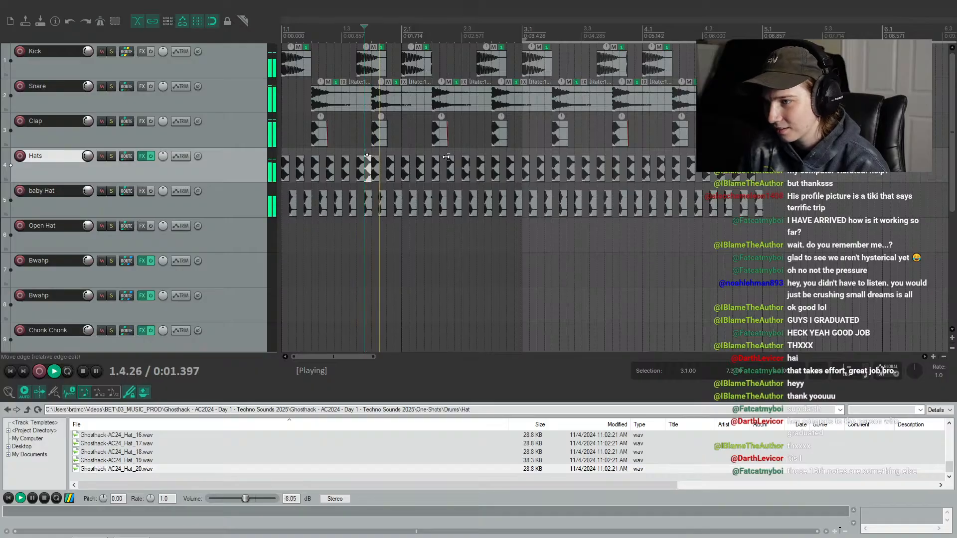
key("space")
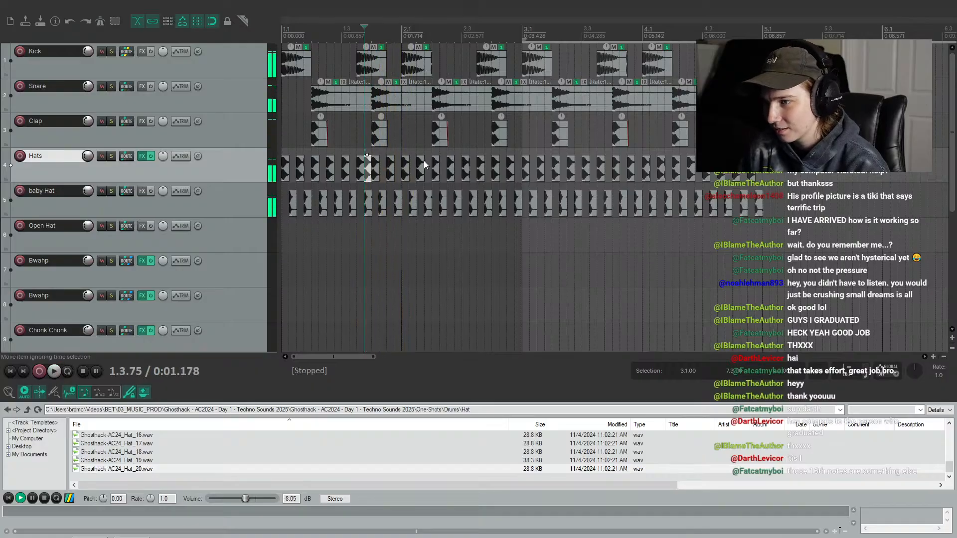
left_click(282, 22)
key("space")
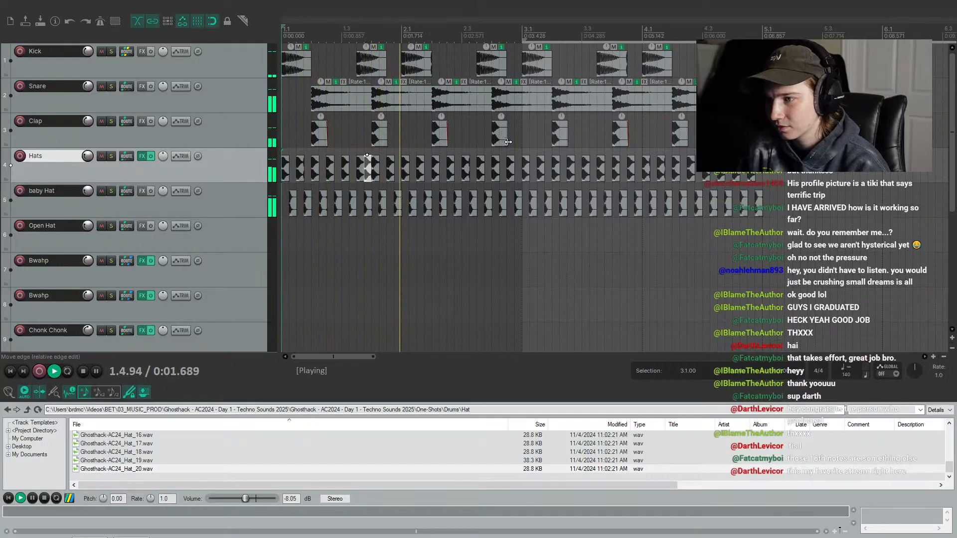
key("space")
Copy the extra sixteenth hat on the Hats track to 2.3.75, 3.3.75 and 4.3.75
left_click_drag(484, 165, 606, 170)
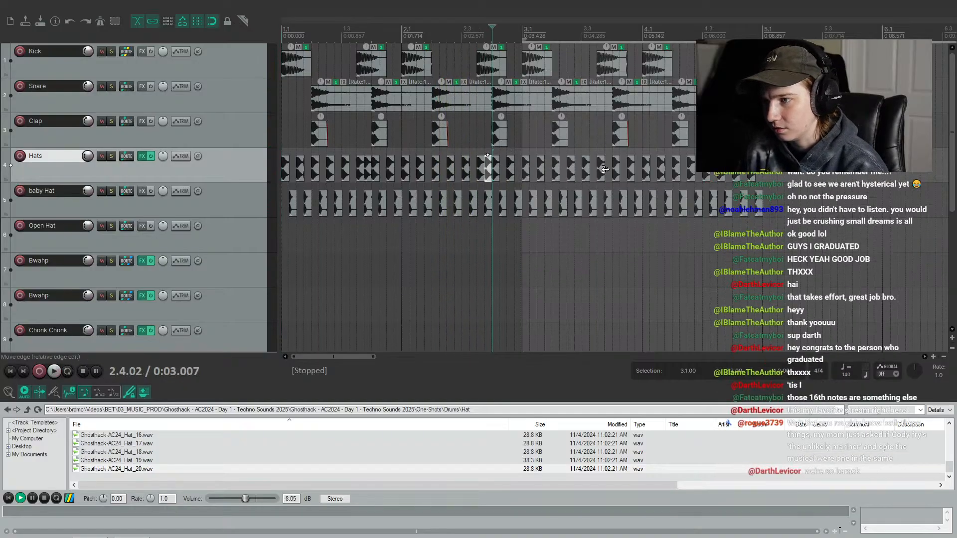
left_click(604, 169)
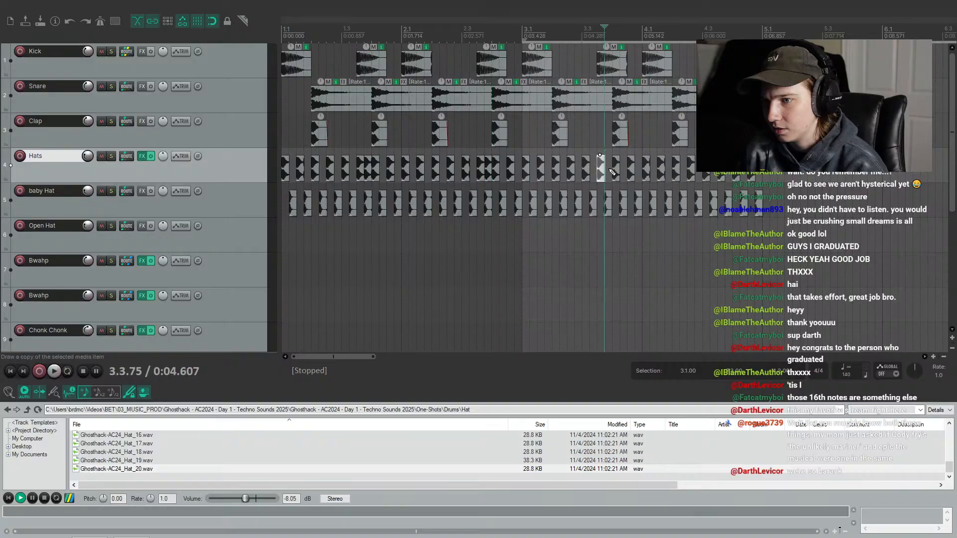
key("ctrl+v")
left_click(724, 173)
key("ctrl+v")
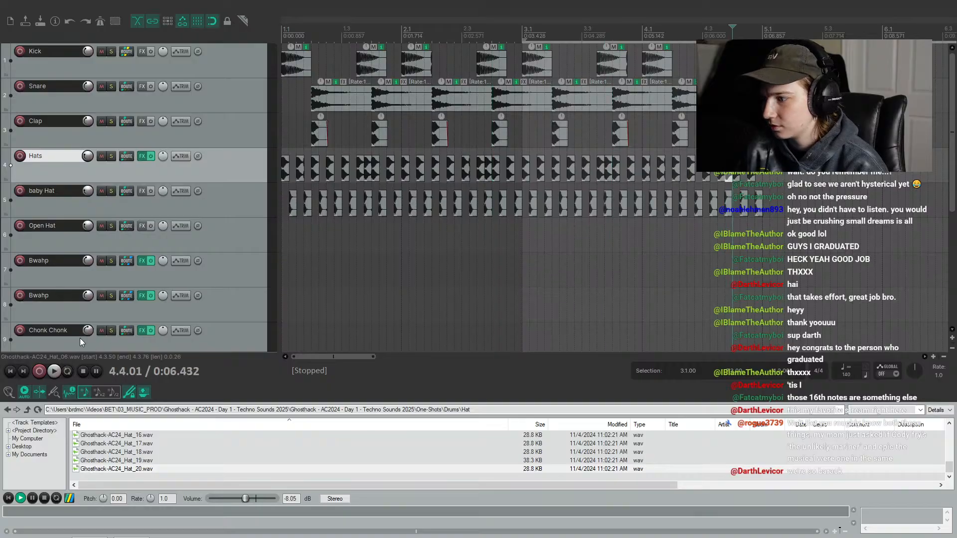
Play the four-bar beat from 1.1.00 to check the completed Hats and baby Hat layers
key("Home")
key("space")
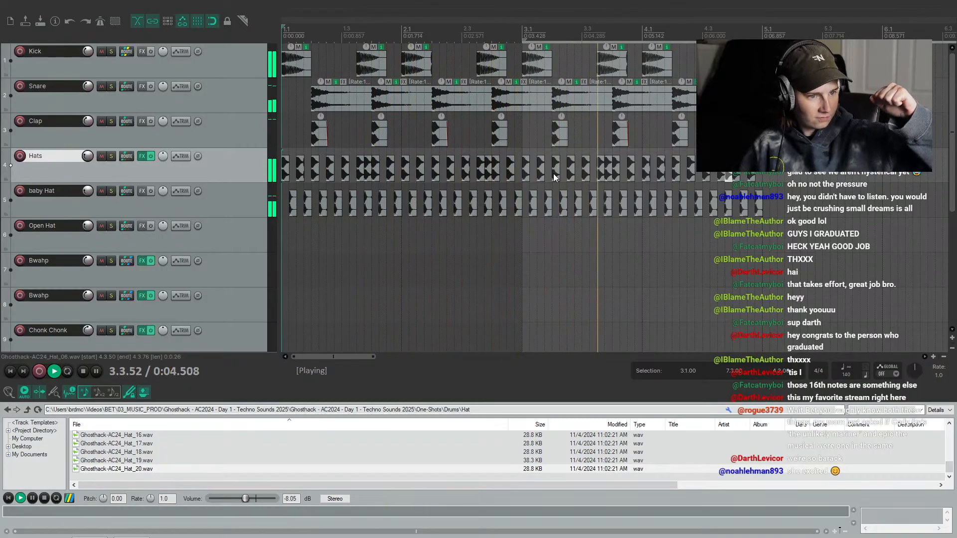
key("space")
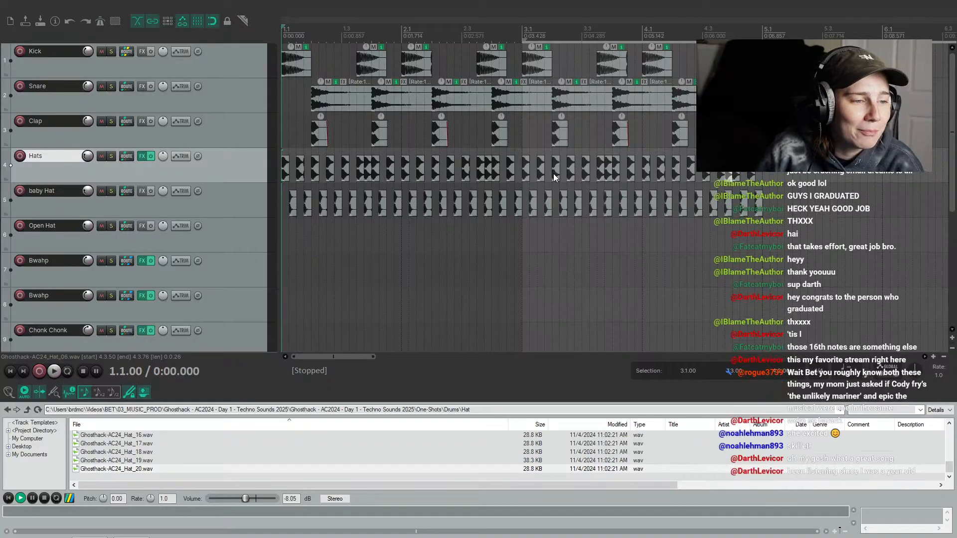
Play the intro beat twice from 1.1.00 to review the combined drum groove
key("space")
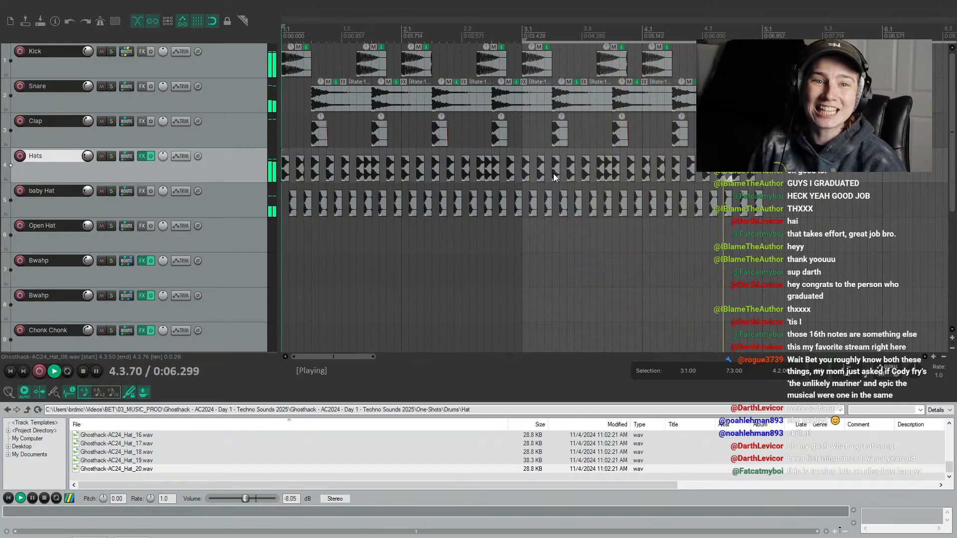
key("space")
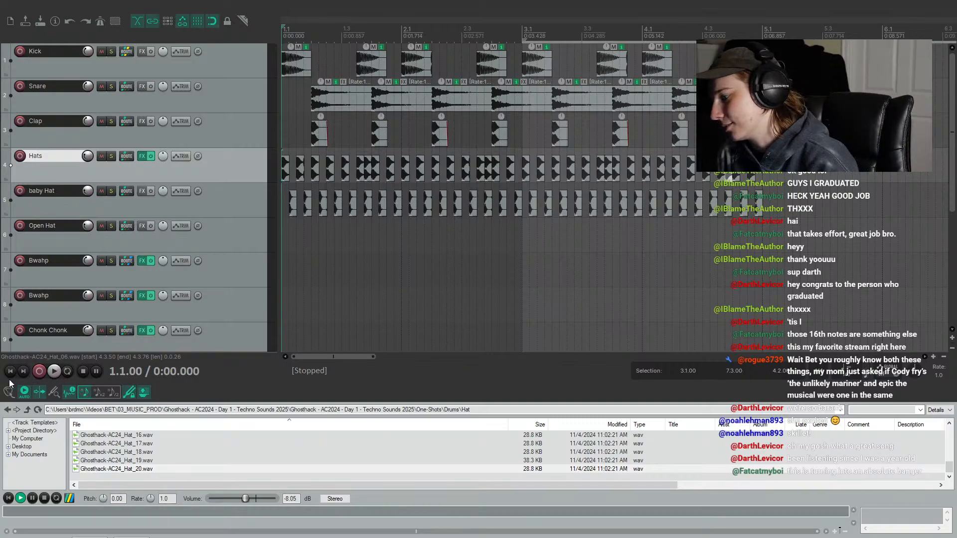
key("space")
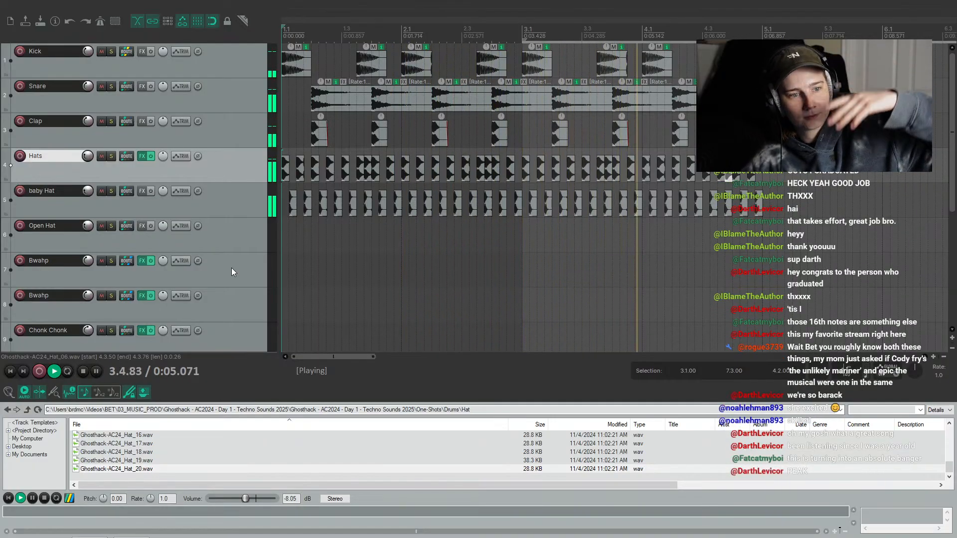
key("space")
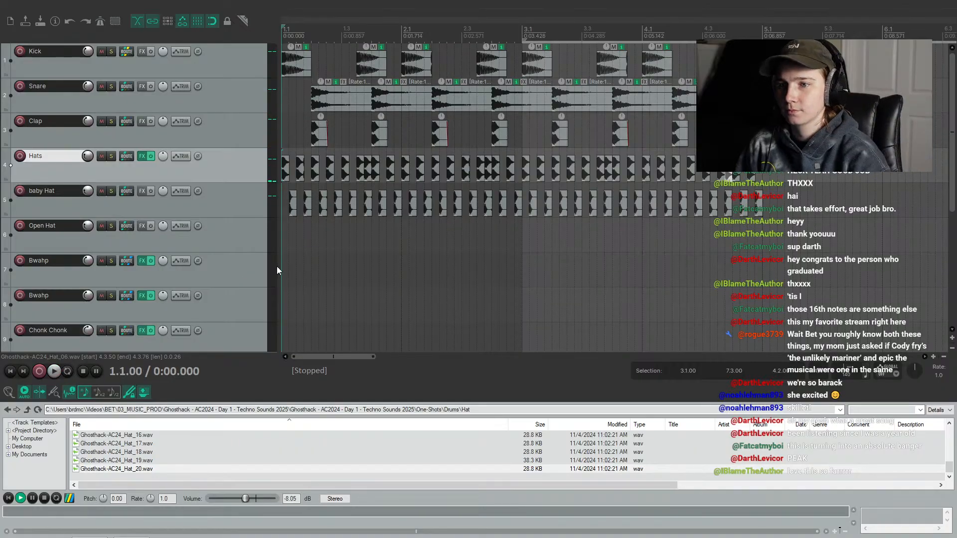
Play the start of the drop from 22.1.00 to compare it with the intro beat
scroll(398, 220, "down", 5)
scroll(549, 193, "down", 3)
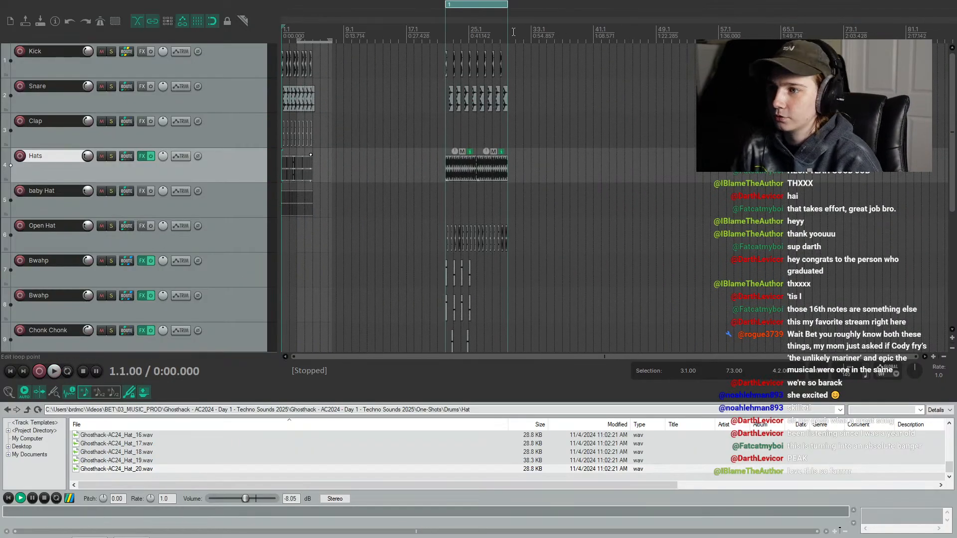
scroll(455, 35, "up", 3)
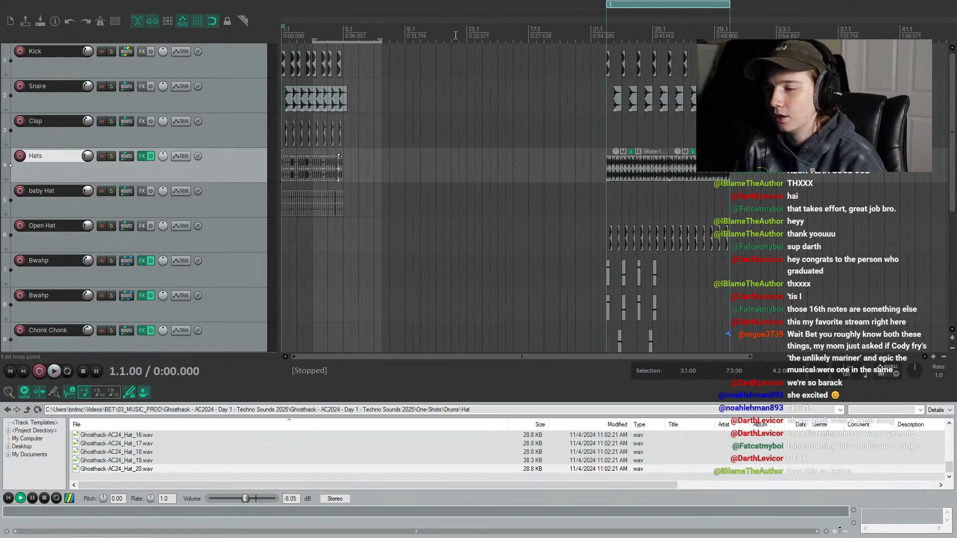
left_click(607, 26)
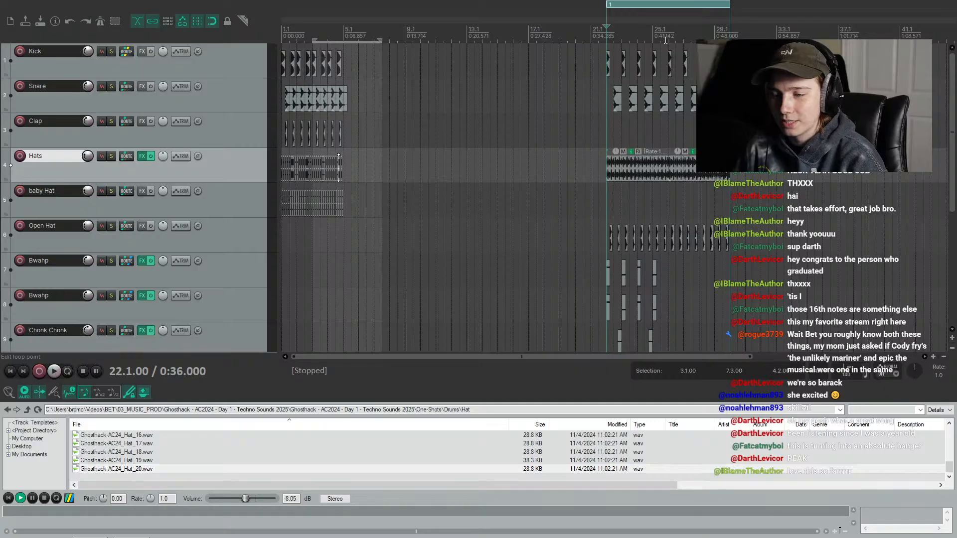
key("space")
scroll(689, 130, "up", 4)
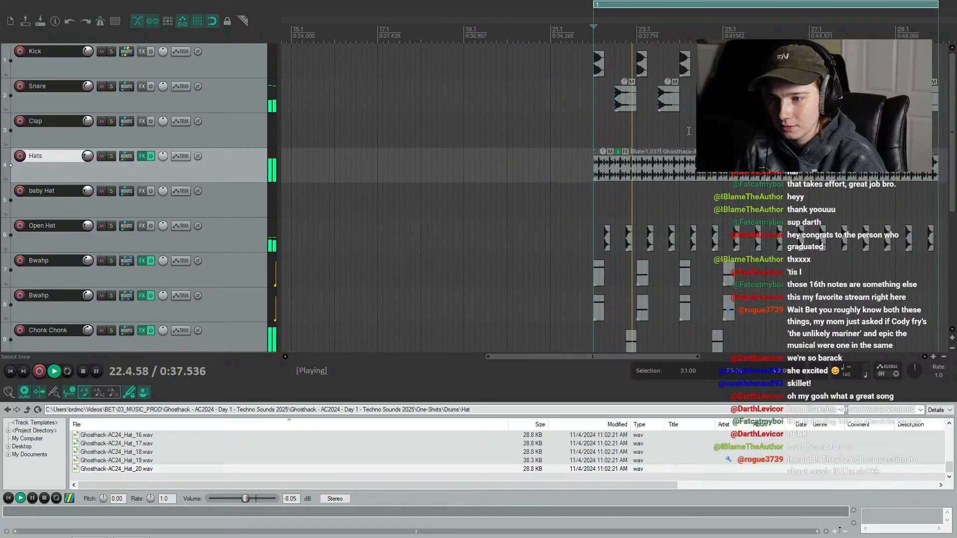
key("space")
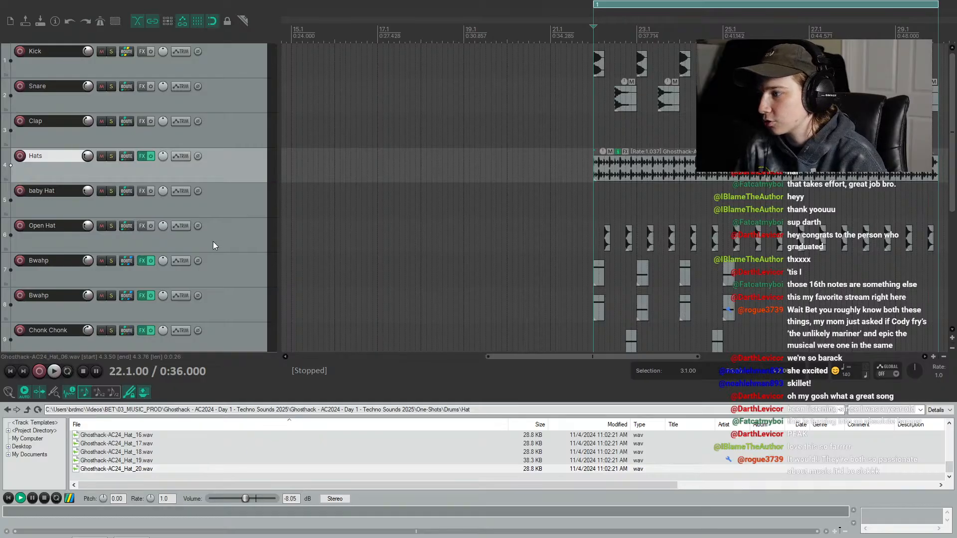
Disarm recording on the Sub Bass track
scroll(213, 243, "down", 5)
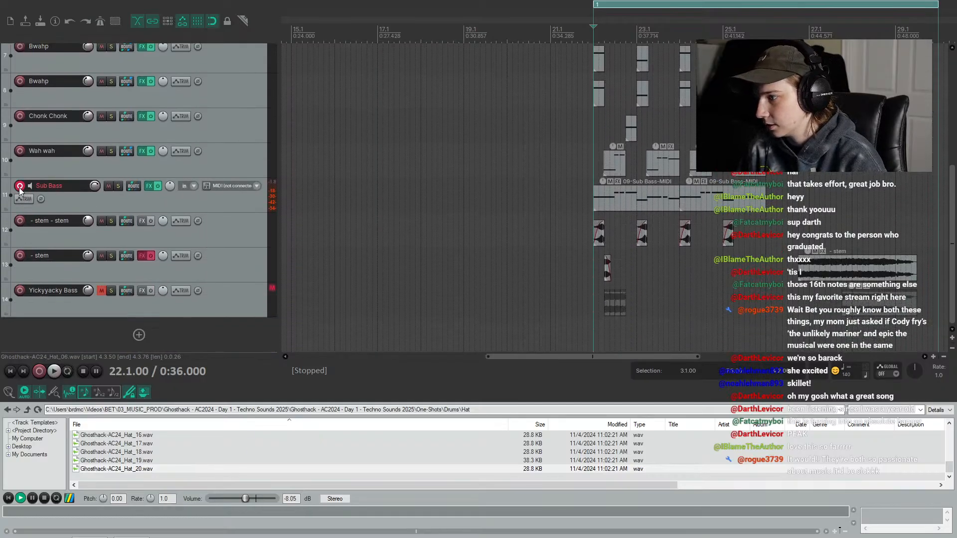
left_click(20, 186)
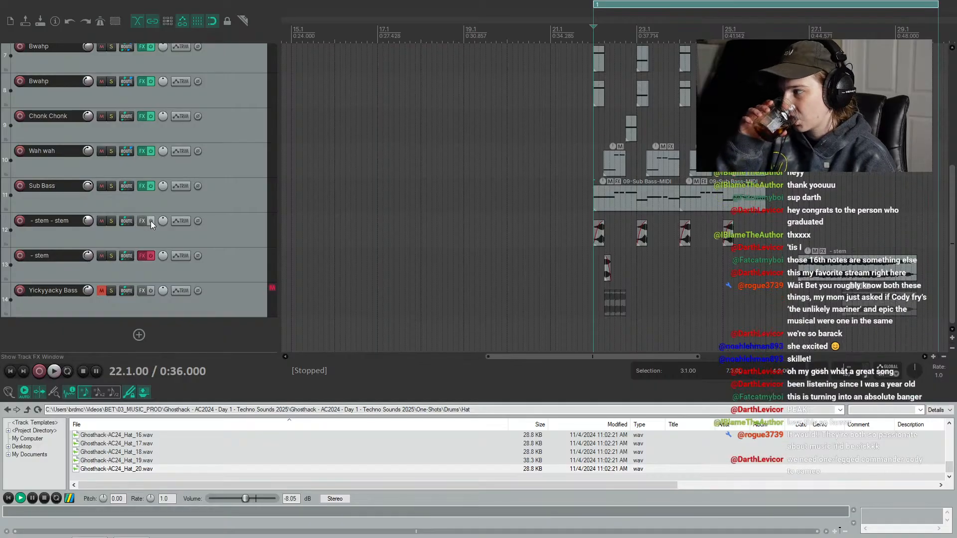
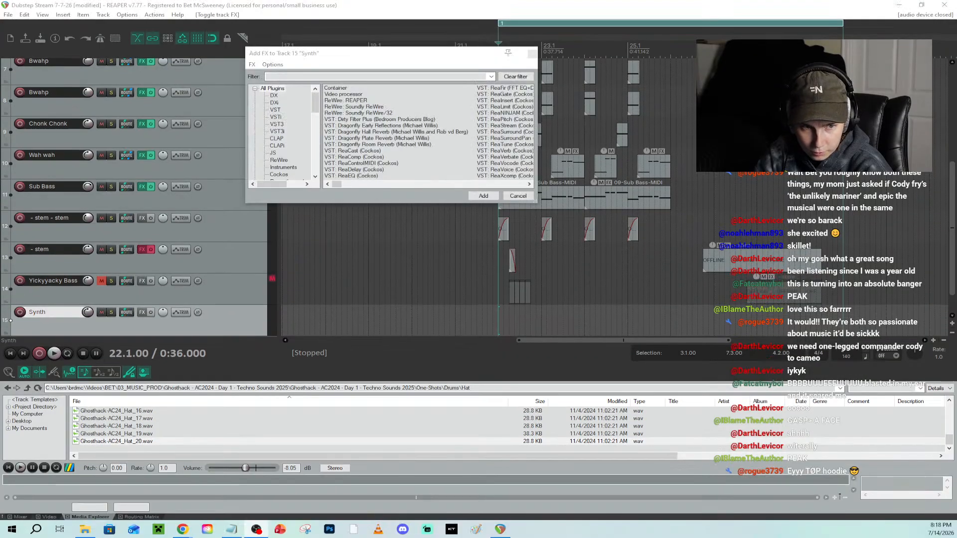
left_click(445, 92)
left_click_drag(444, 95, 440, 137)
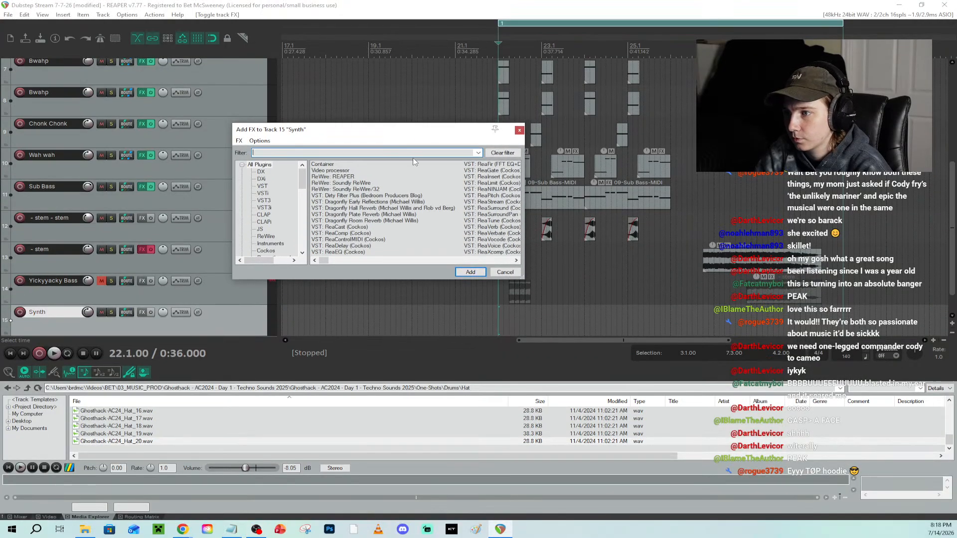
type("v")
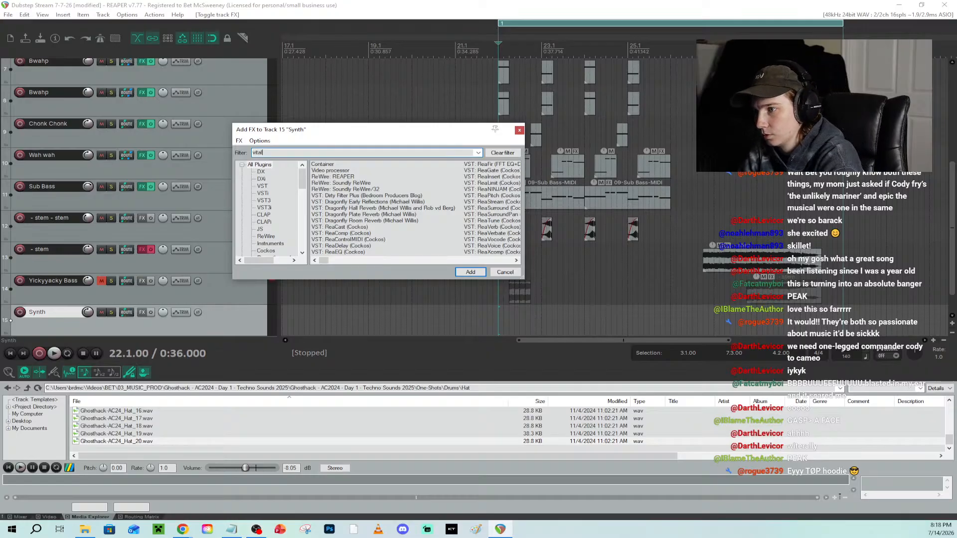
type("ital")
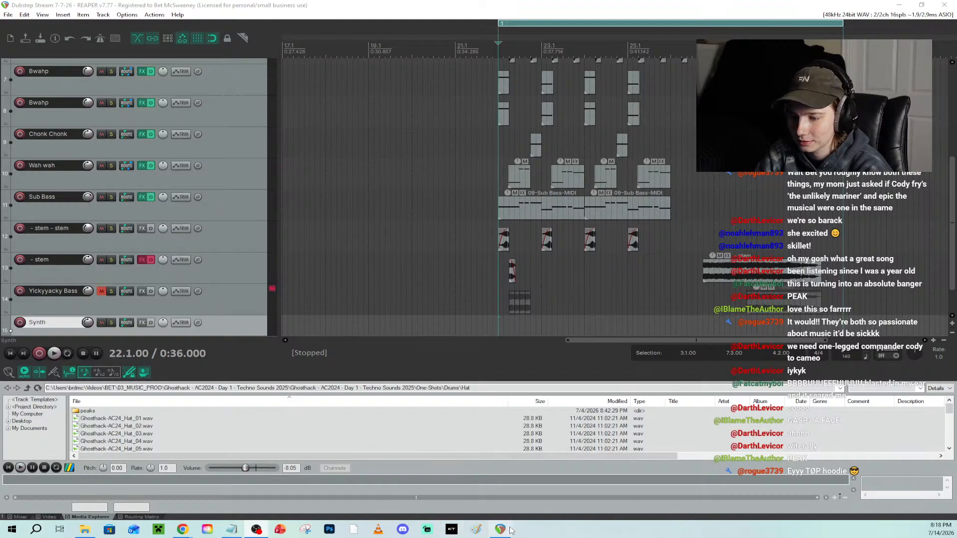
Add the VST3i version of the Vital instrument to the Synth track
scroll(135, 284, "down", 2)
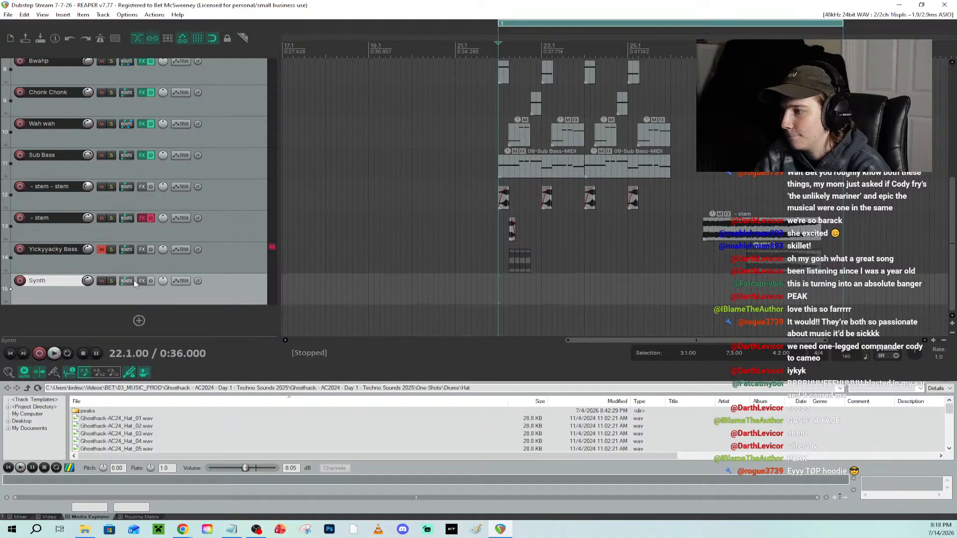
left_click(142, 282)
type("vi")
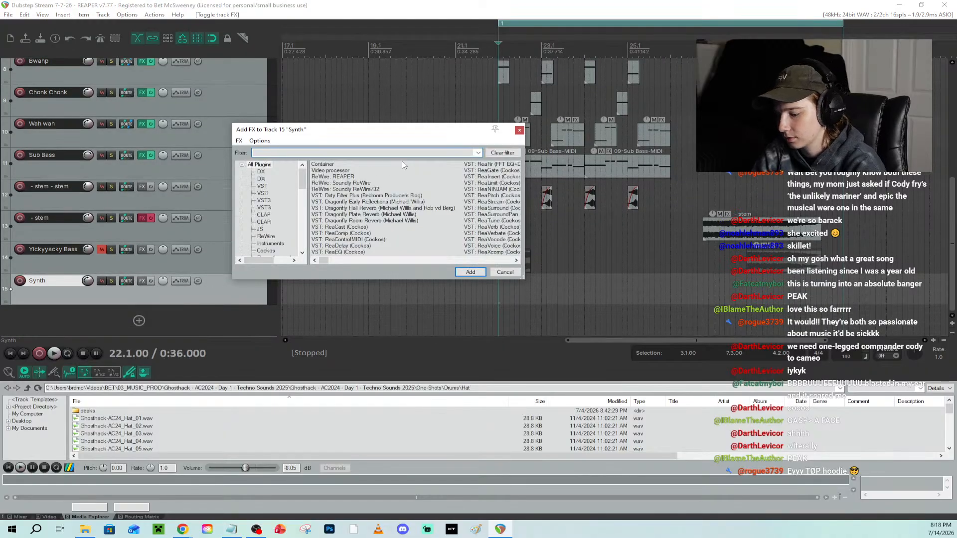
type("tal")
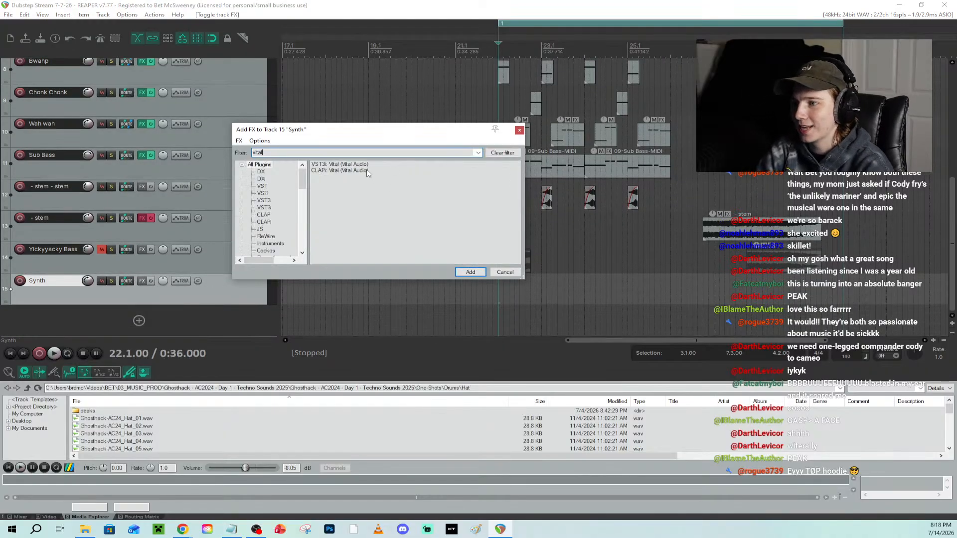
left_click(359, 164)
left_click(478, 272)
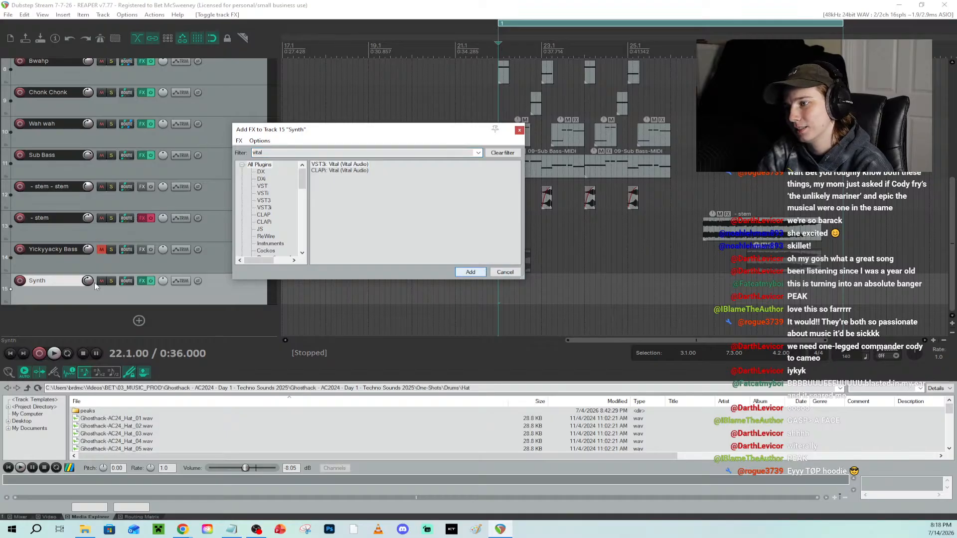
Arm the Synth track for recording and set its input to MIDI from the MPK mini on all channels
left_click_drag(185, 31, 365, 47)
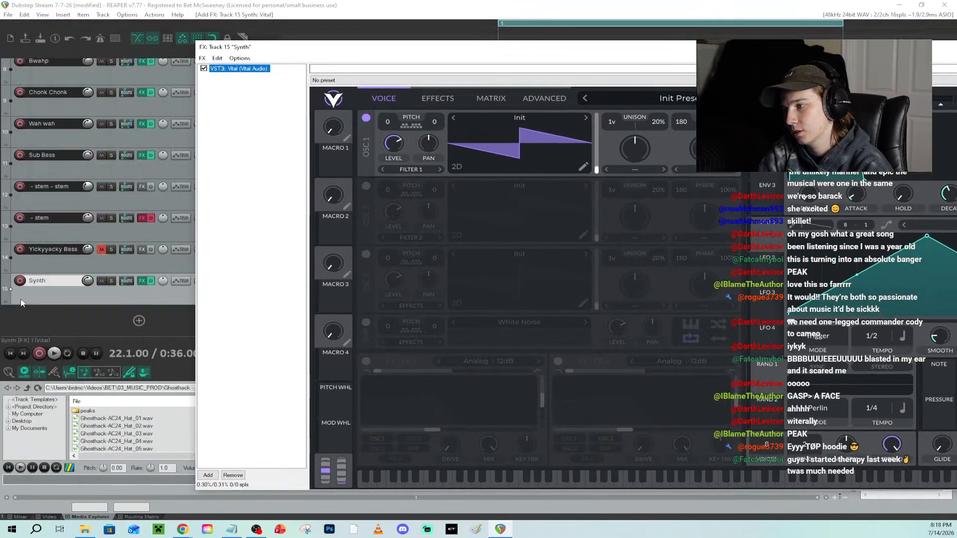
left_click(21, 283)
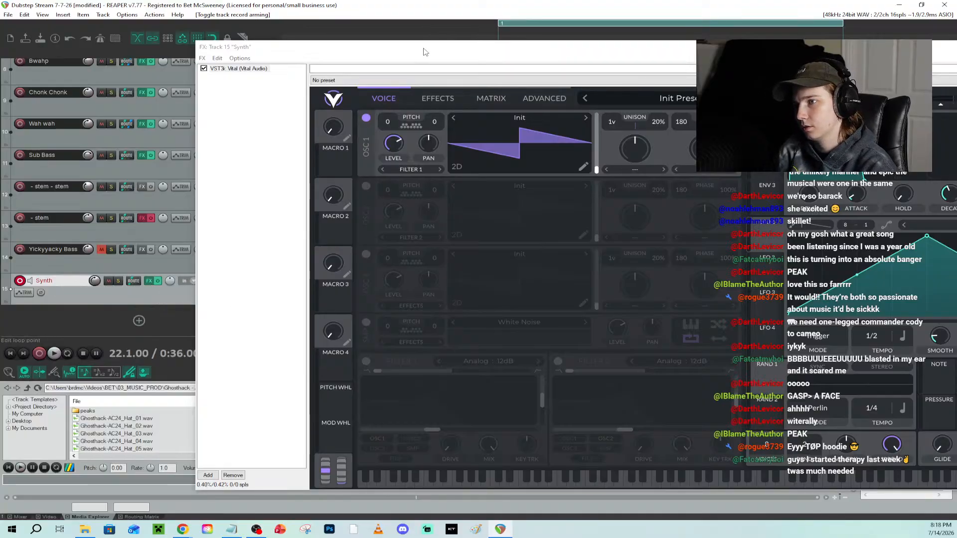
left_click_drag(424, 52, 628, 58)
left_click(196, 282)
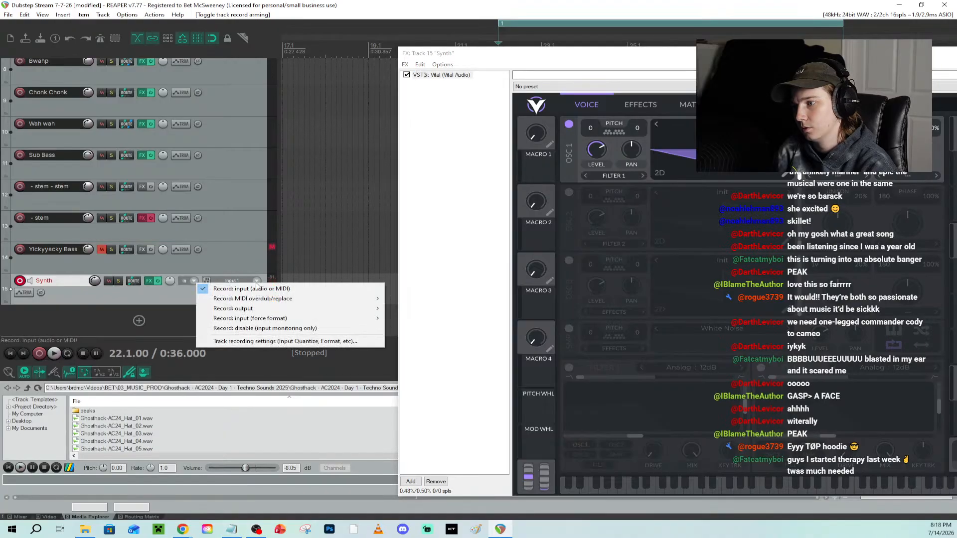
left_click(256, 281)
mouse_move(295, 307)
left_click(382, 319)
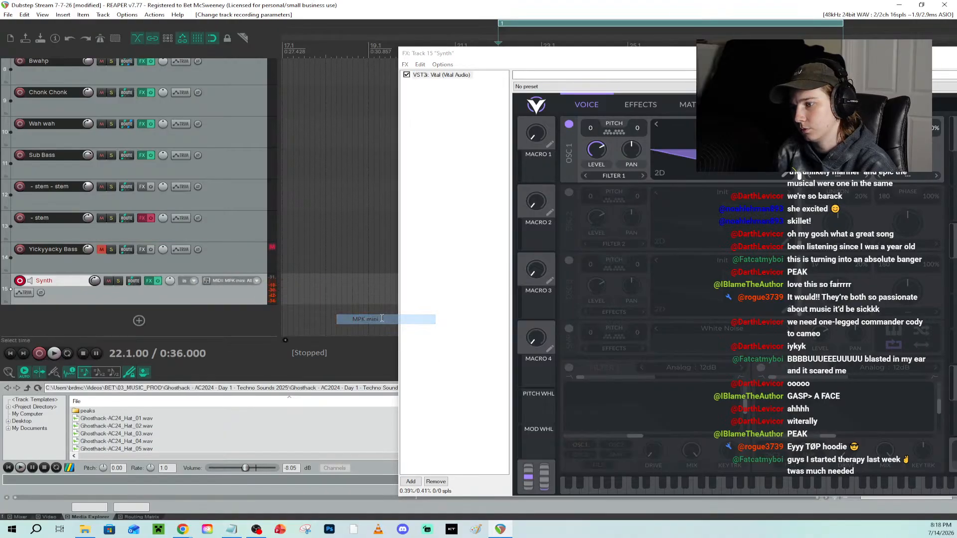
Lower oscillator 1's level slightly in Vital and set its unison to 3 voices
left_click_drag(753, 59, 319, 49)
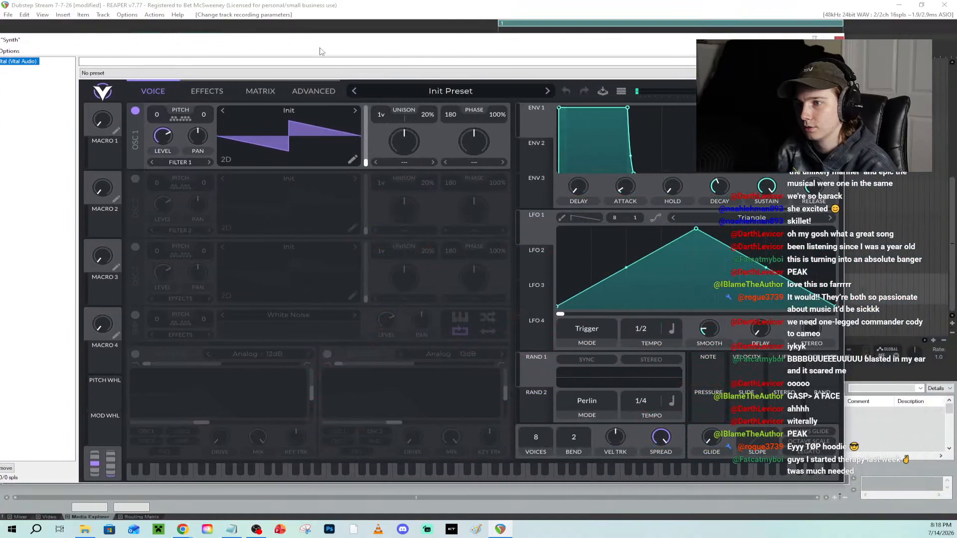
left_click_drag(161, 138, 158, 144)
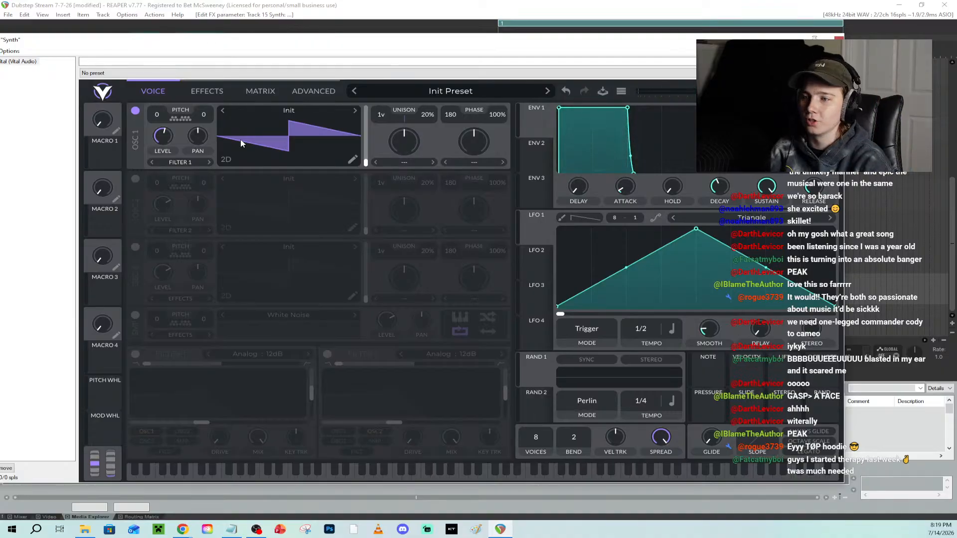
scroll(387, 117, "up", 2)
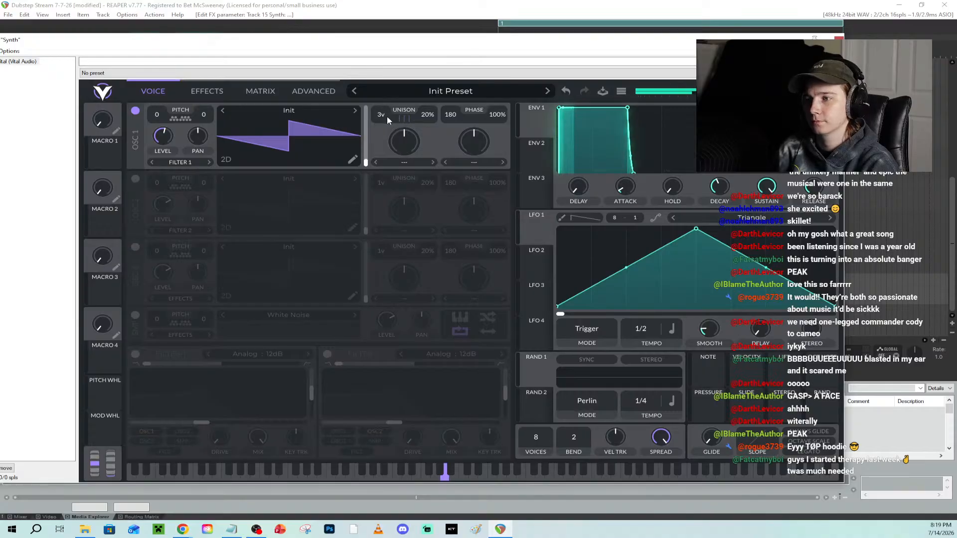
Raise oscillator 1's unison to 7 voices
scroll(384, 115, "up", 2)
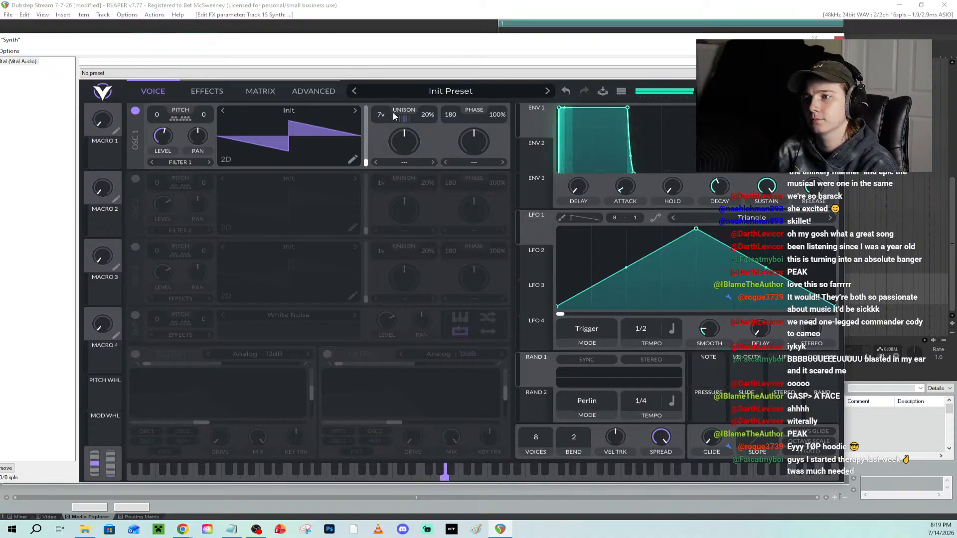
Try other wavetables on oscillator 1, including Brown Noise, Classic Fade and Thank u False Noise, and reinitialize the wavetable
left_click(354, 111)
left_click(354, 112)
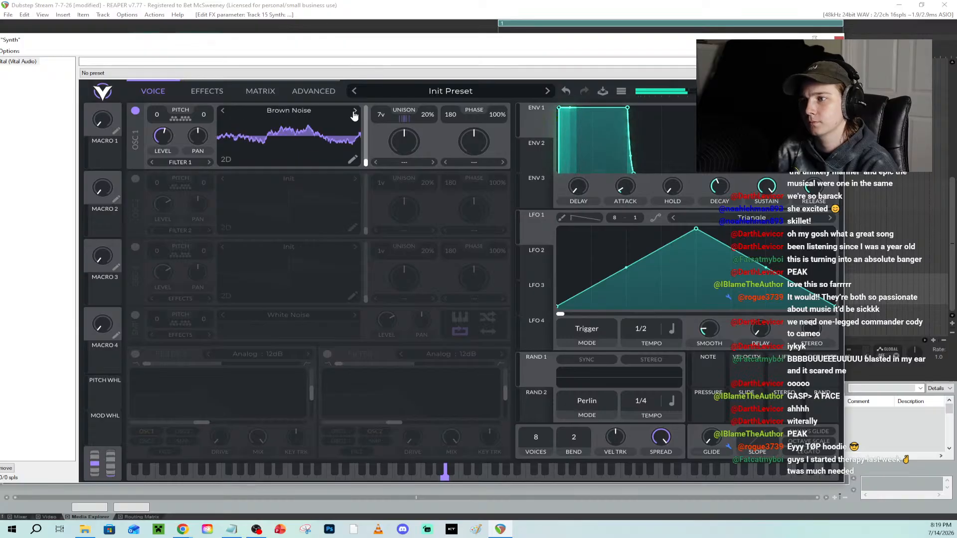
left_click(355, 113)
left_click(354, 112)
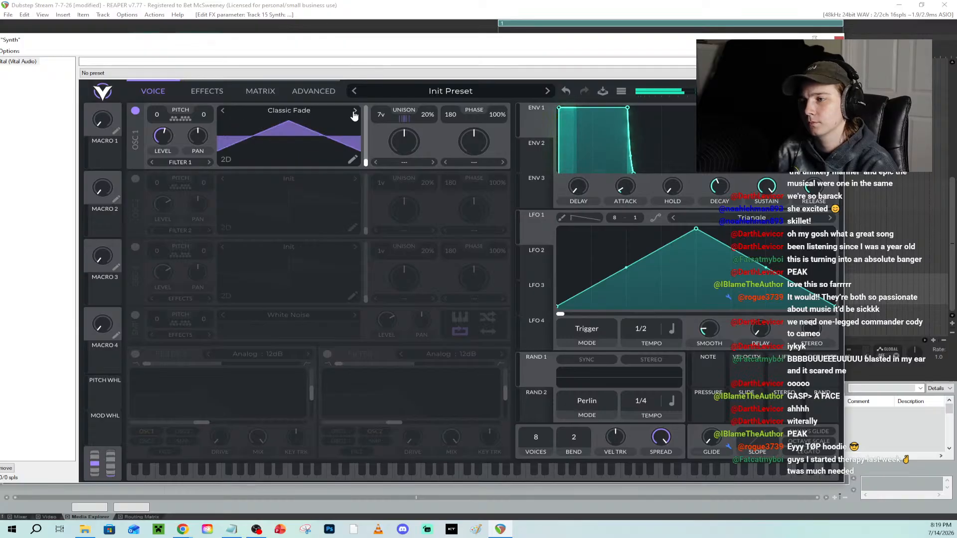
left_click(223, 112)
left_click(223, 111)
left_click(222, 112)
left_click(222, 112)
left_click(222, 112)
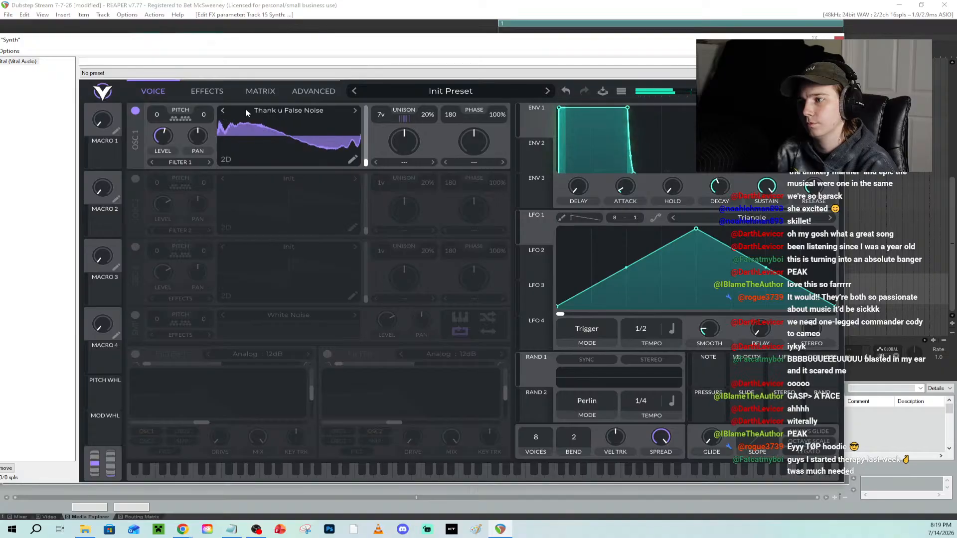
left_click(245, 112)
left_click(254, 113)
right_click(278, 139)
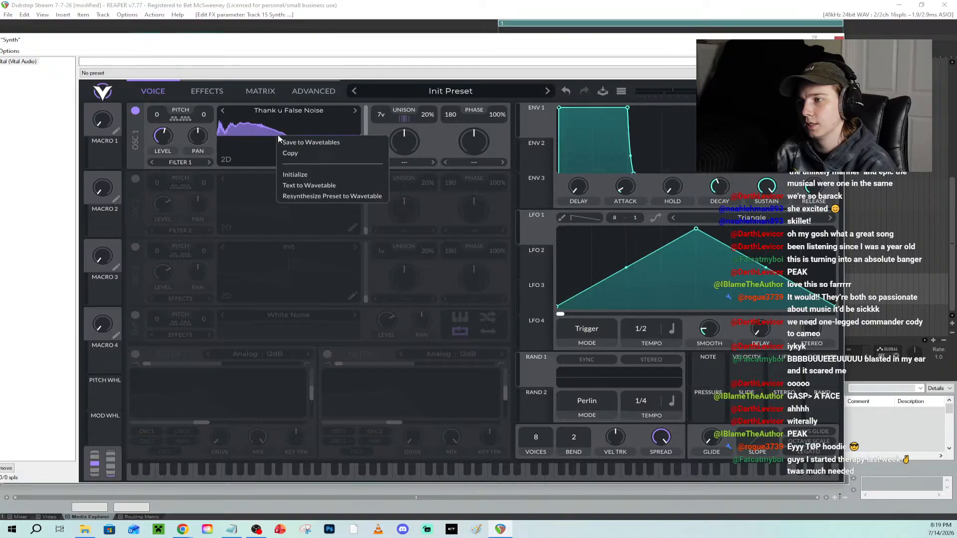
left_click(307, 173)
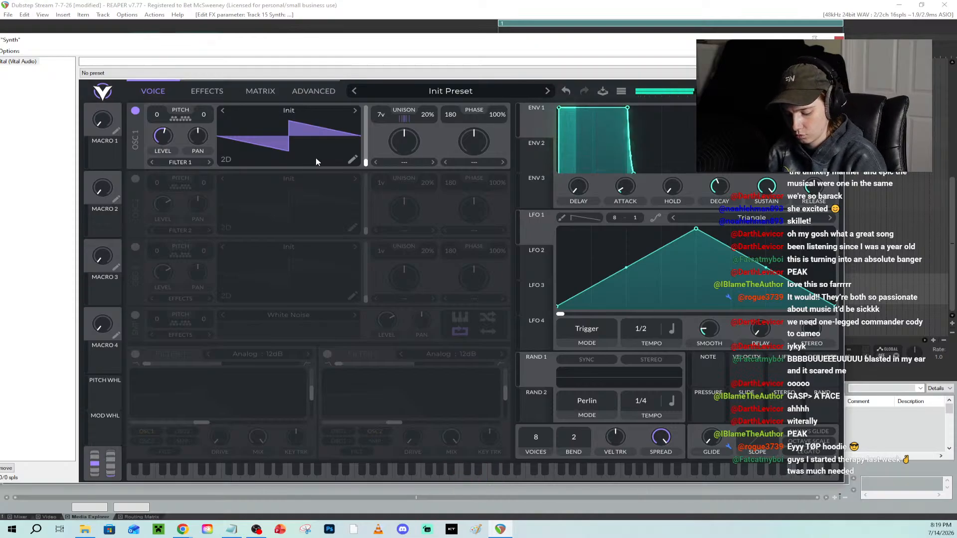
Enable Vital's distortion effect, raise its drive, and bring the whole plugin window into view
left_click(210, 91)
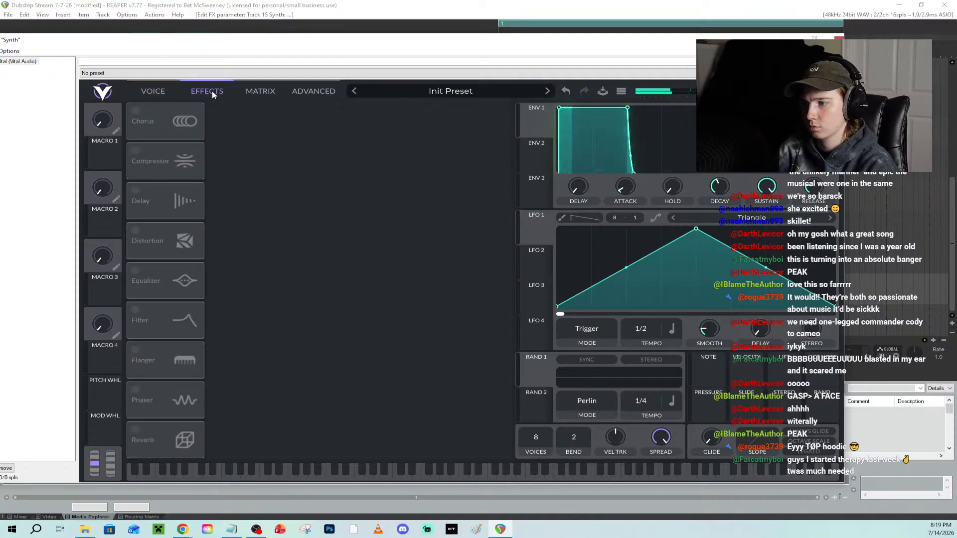
left_click(135, 230)
left_click_drag(403, 112, 401, 85)
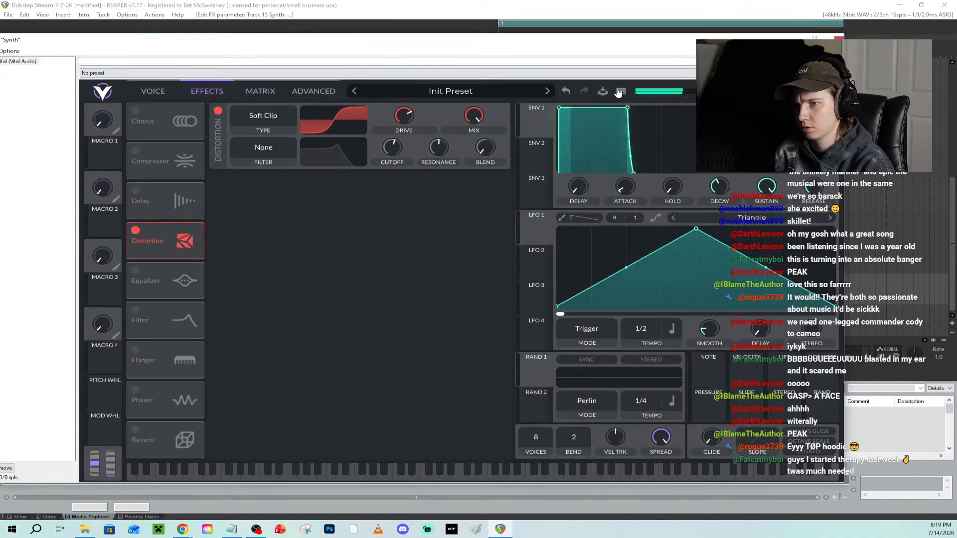
double_click(327, 41)
left_click_drag(93, 281, 94, 286)
left_click(486, 87)
double_click(486, 87)
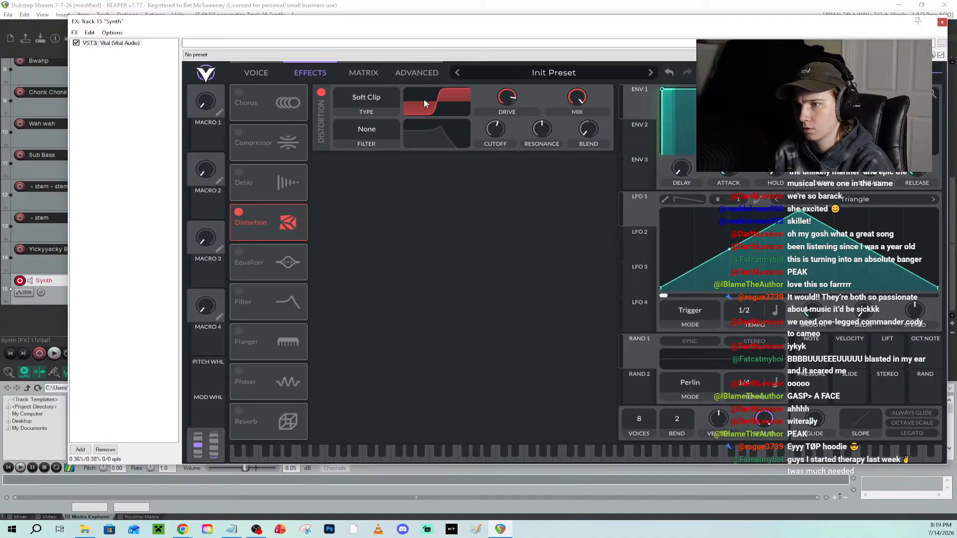
Try the Hard Clip distortion type with a higher drive, with a brief check of the oscillator settings
left_click(375, 104)
left_click(369, 127)
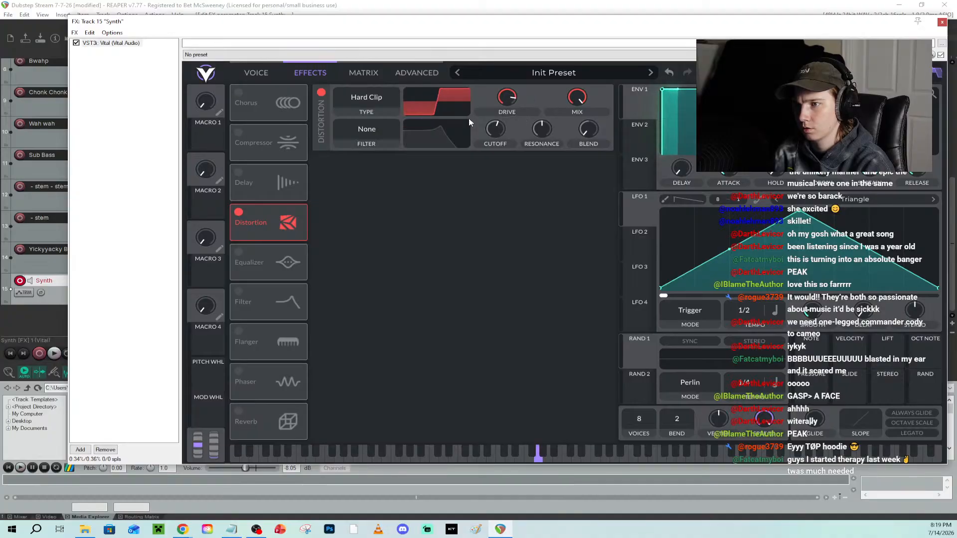
mouse_move(500, 116)
left_click_drag(500, 116, 504, 80)
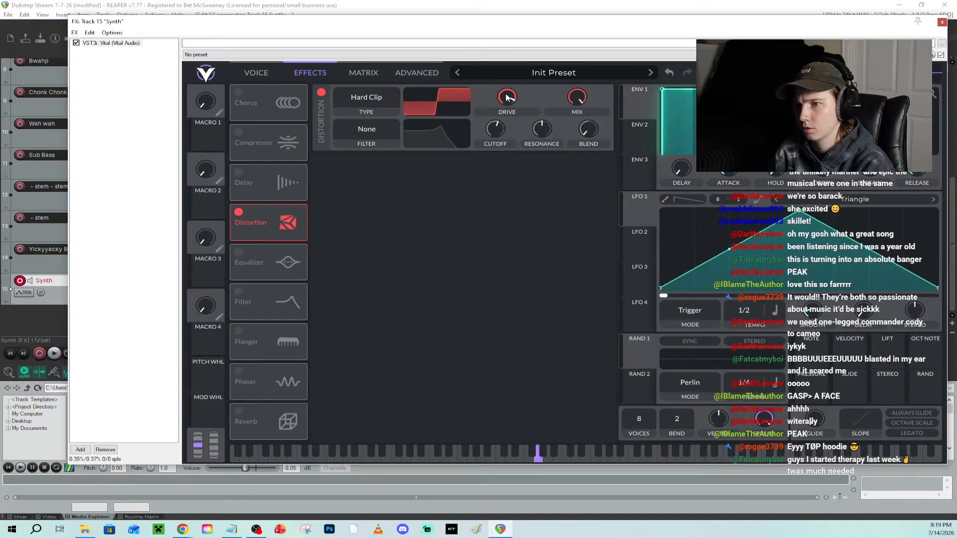
left_click(256, 73)
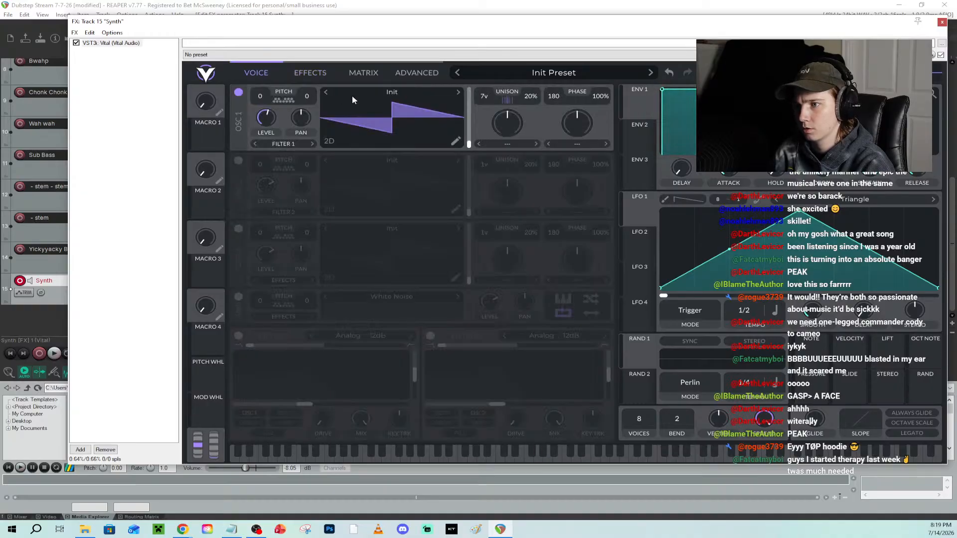
left_click(306, 72)
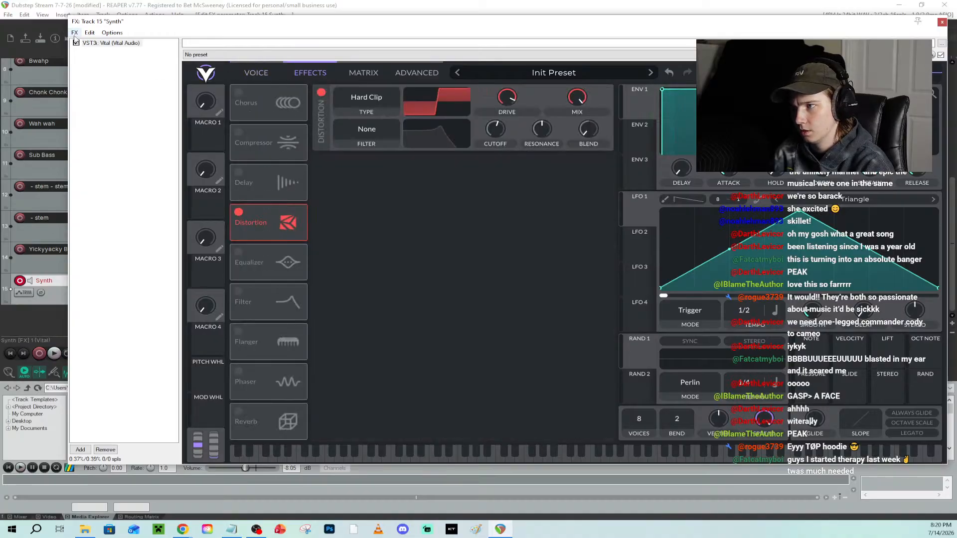
Add the VST3 Raum reverb after Vital on the Synth track and lower its decay
left_click(74, 32)
left_click(90, 42)
type("raum")
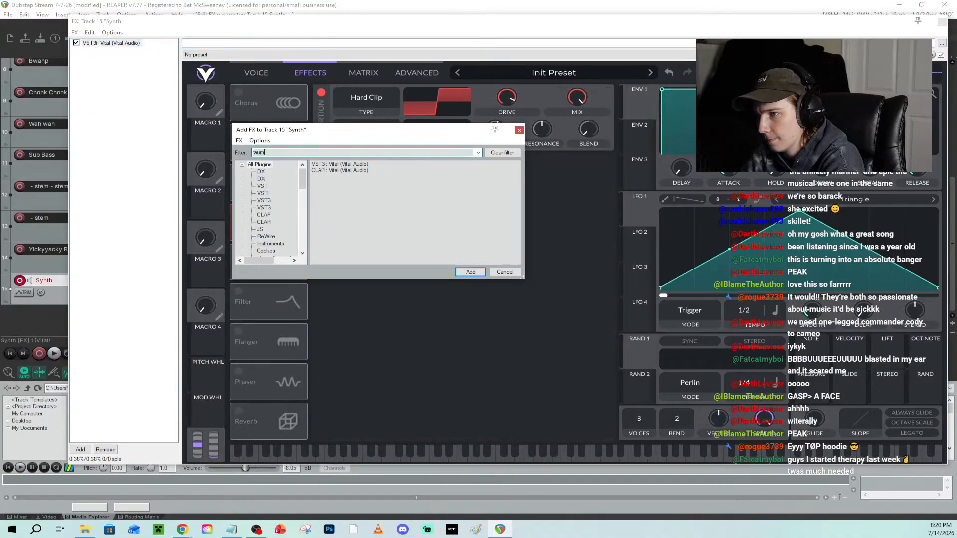
left_click(346, 164)
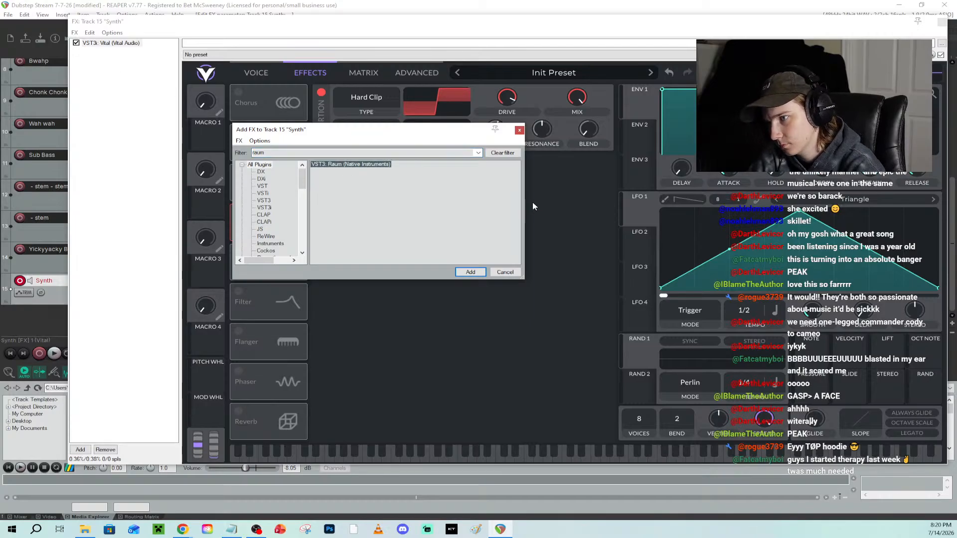
left_click(471, 272)
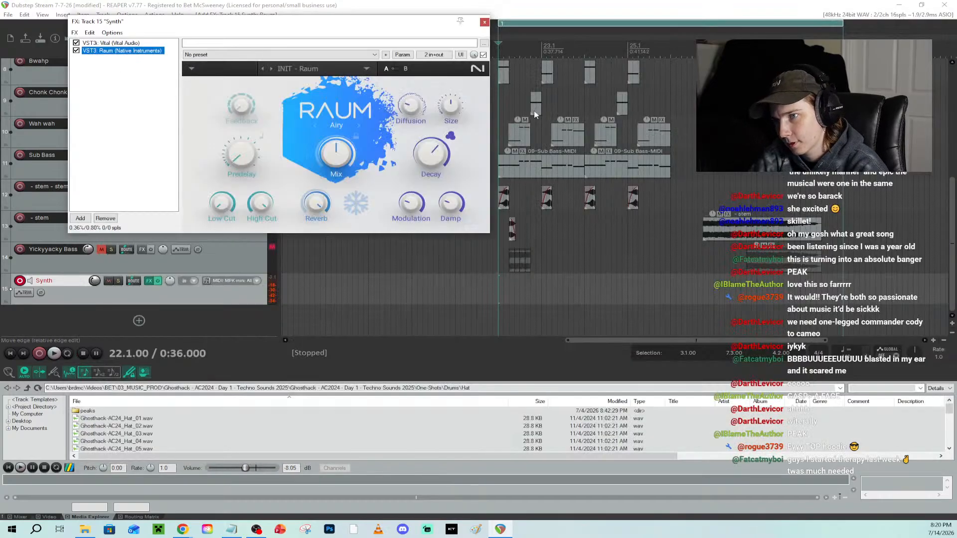
left_click_drag(447, 154, 442, 153)
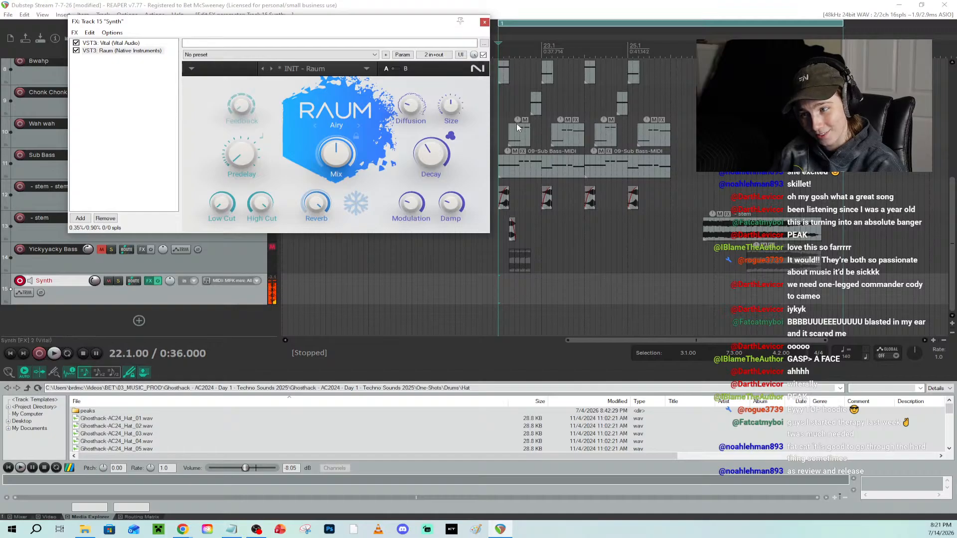
Move the effects window off the arrangement and briefly play back the section from bar 22
left_click(555, 2)
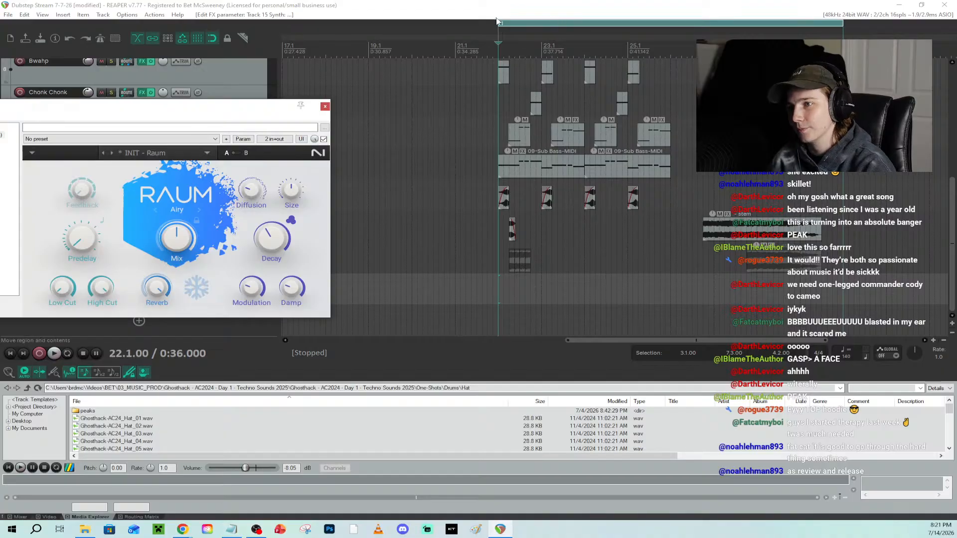
left_click(547, 86)
key("space")
key("space")
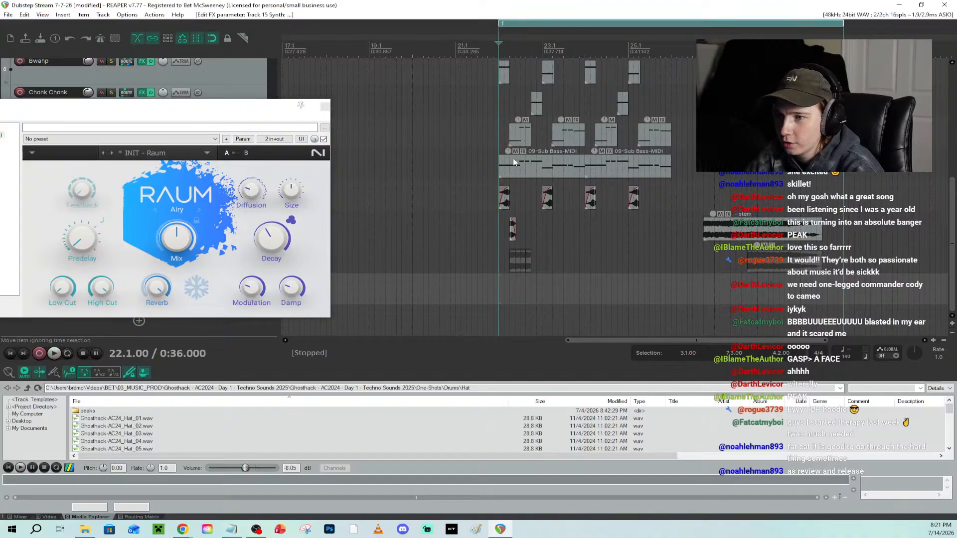
Open the first Bwahp MIDI item at bar 22, audition its pitch on the piano roll, and close the editor
scroll(513, 148, "left", 3)
scroll(228, 75, "up", 2)
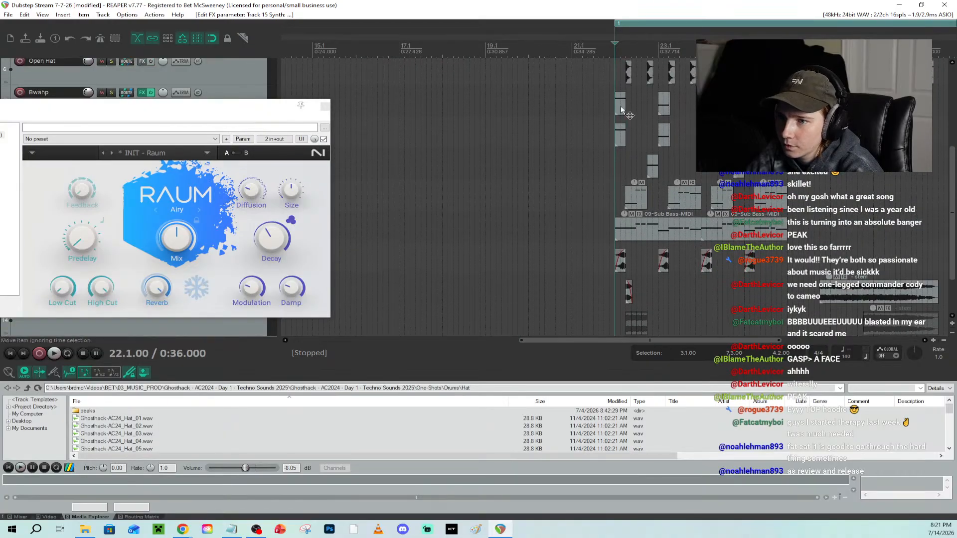
double_click(621, 105)
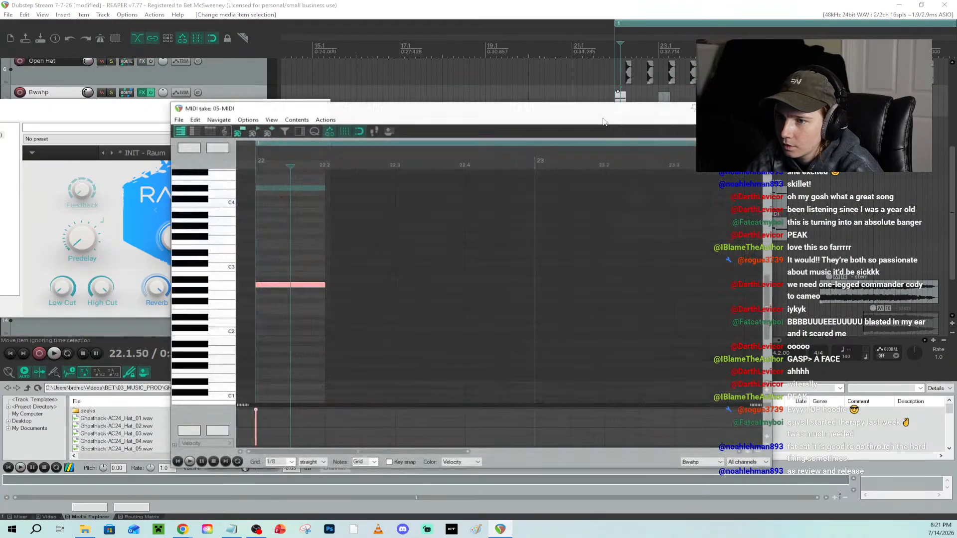
left_click(222, 289)
left_click(761, 108)
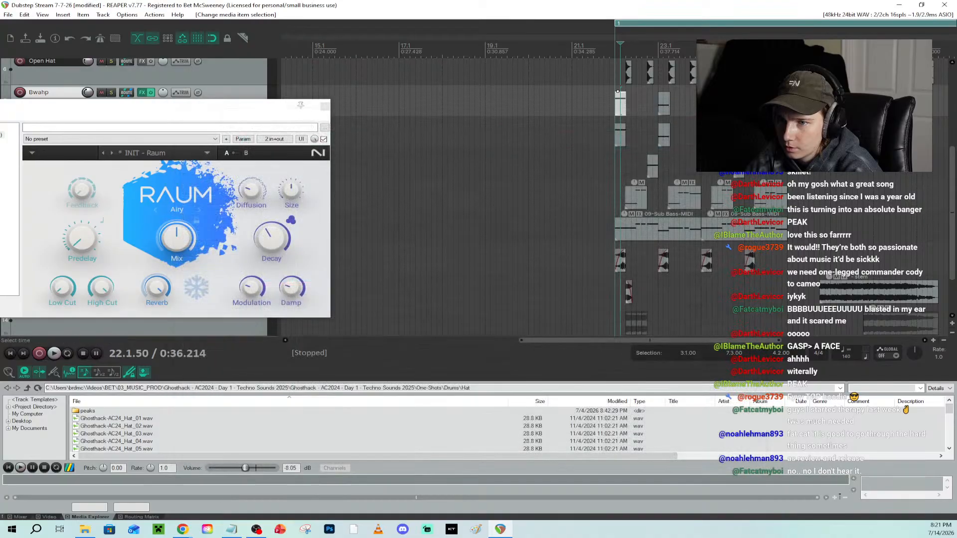
Play the section, then audition the pitch of the Bwahp MIDI item at bar 23 against nearby keys around D2
key("space")
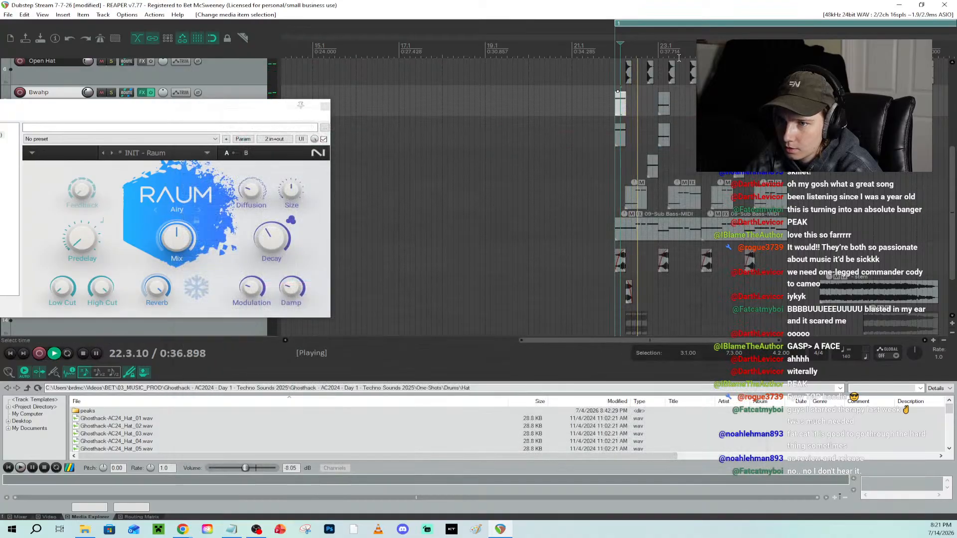
double_click(663, 103)
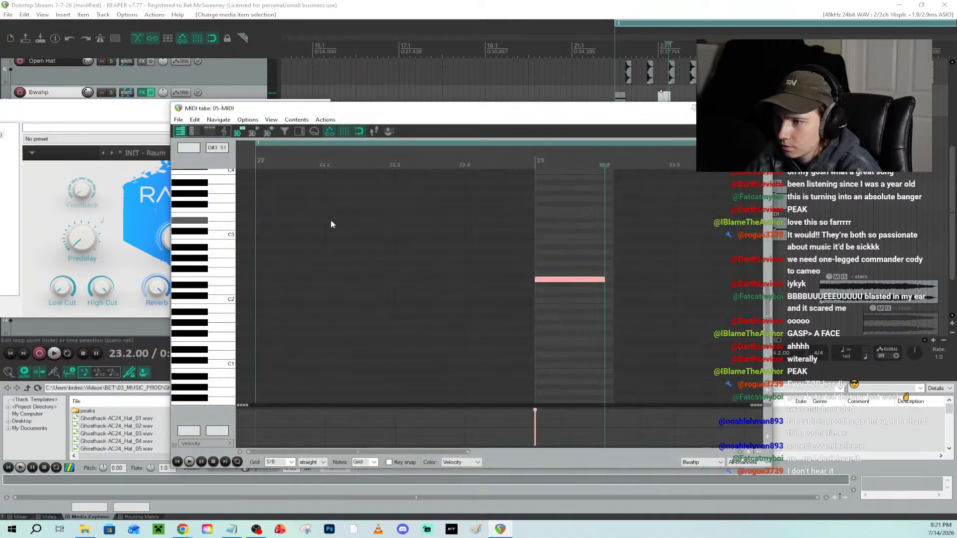
left_click(224, 291)
left_click(225, 290)
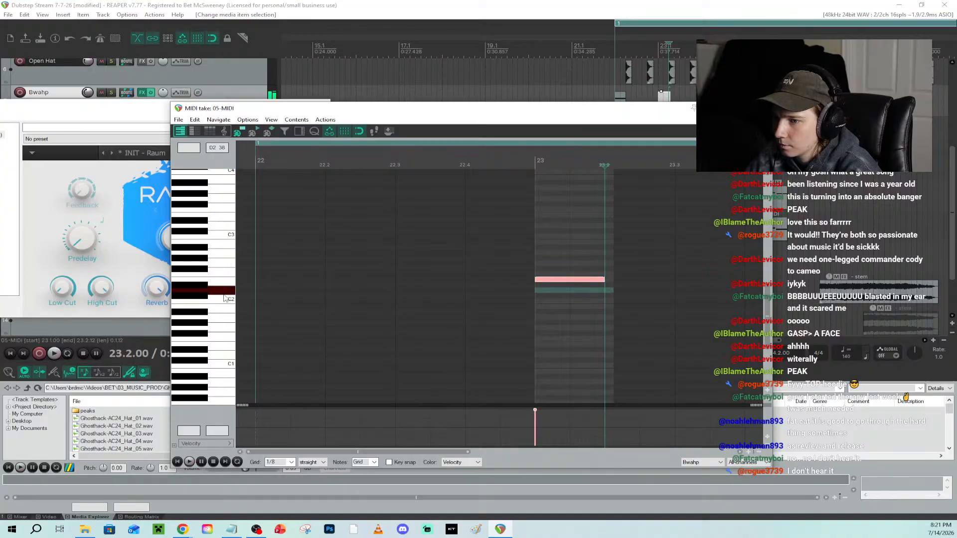
left_click(225, 289)
left_click(225, 286)
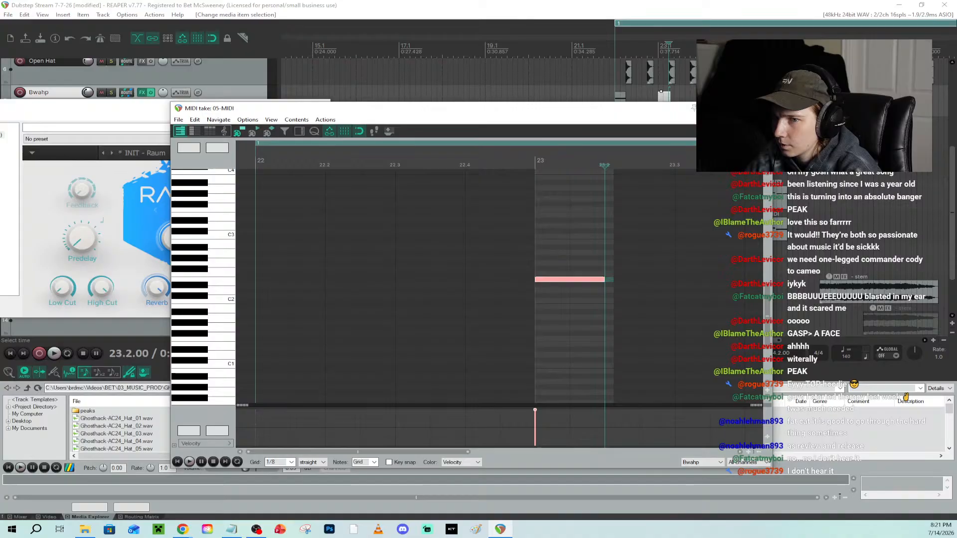
left_click(763, 109)
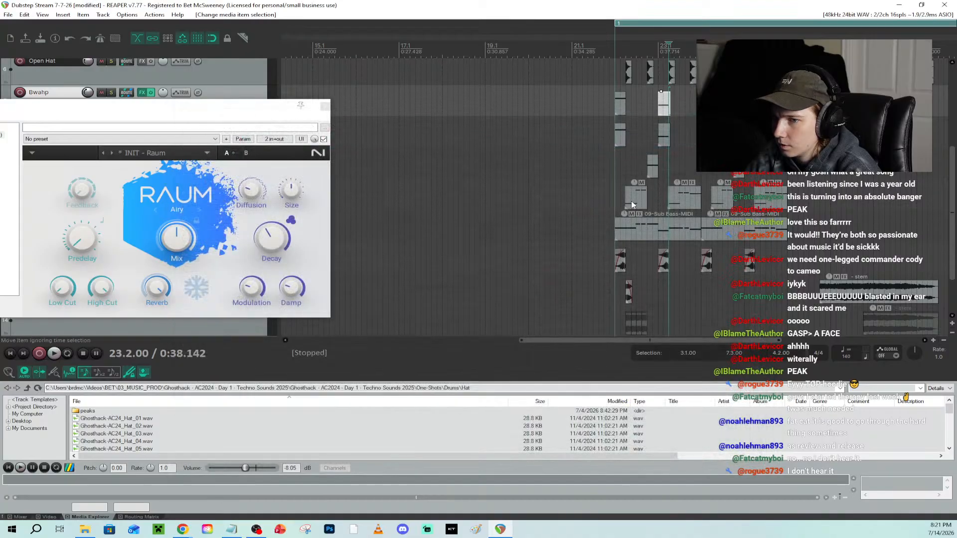
Open the first Wah wah MIDI item to examine its notes, and close the editor
double_click(625, 203)
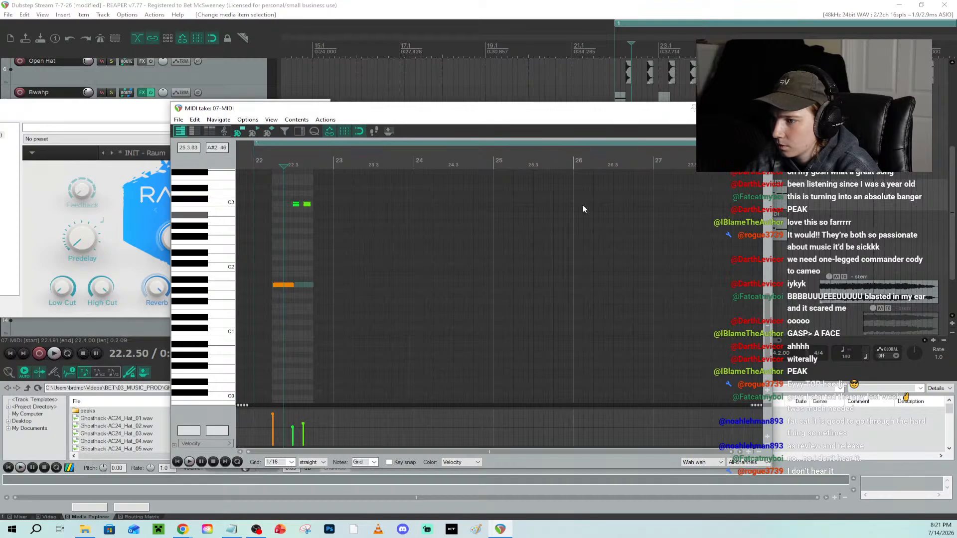
left_click(763, 108)
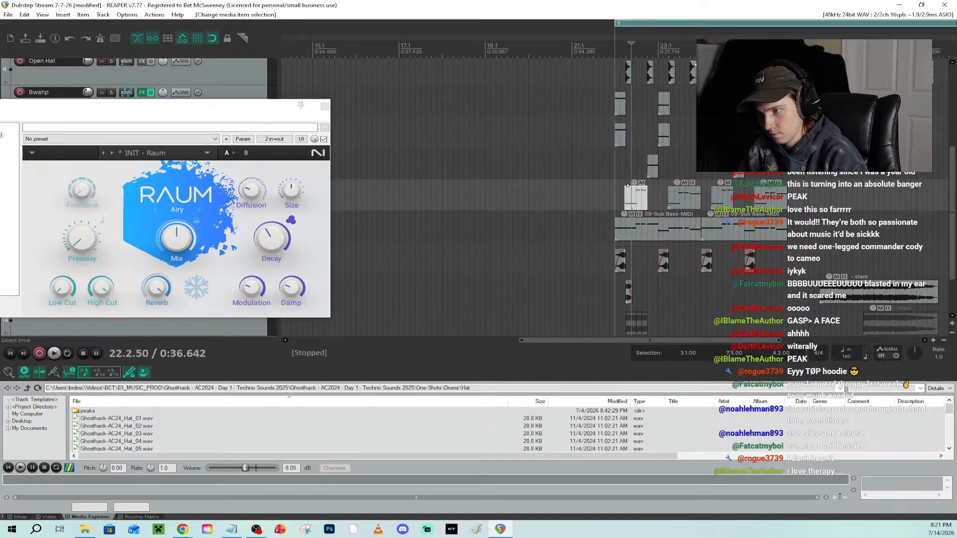
Return to Vital's effects on the Synth track and try the Sine Fold distortion type with a lower drive
left_click_drag(251, 110, 579, 103)
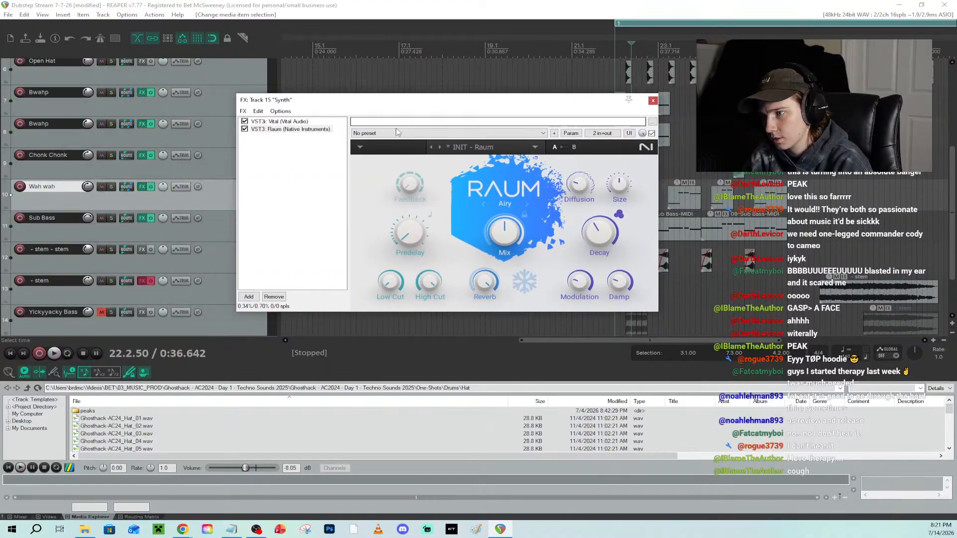
left_click(279, 121)
left_click(316, 124)
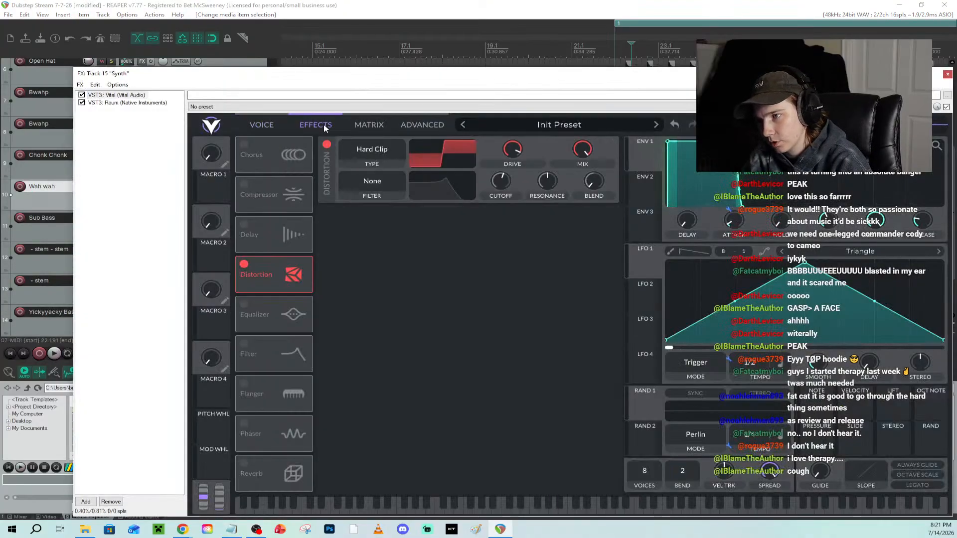
left_click(382, 157)
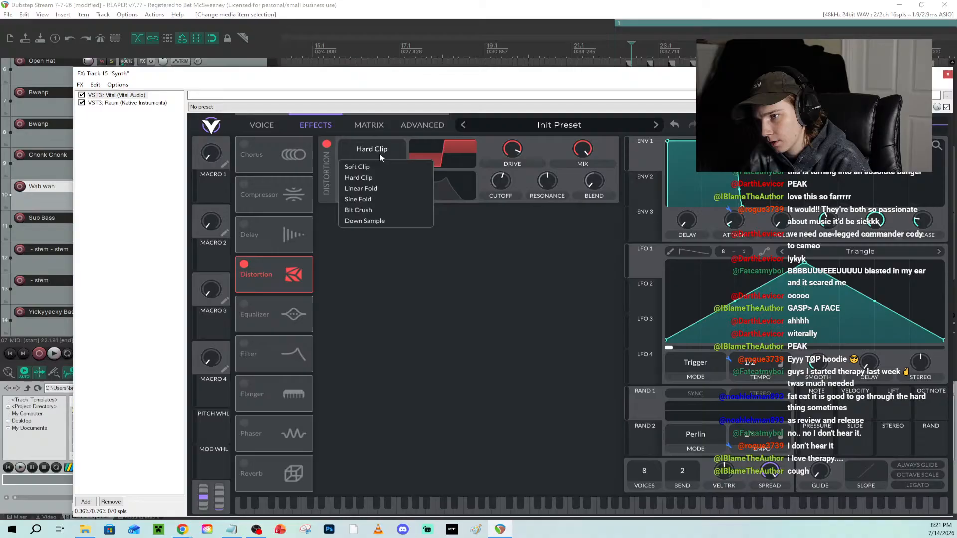
left_click(374, 200)
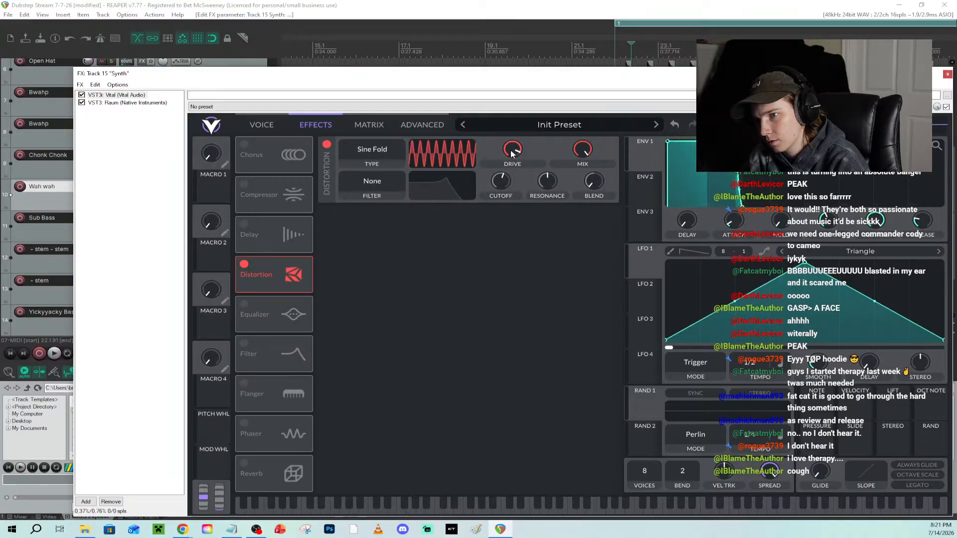
left_click_drag(512, 151, 505, 170)
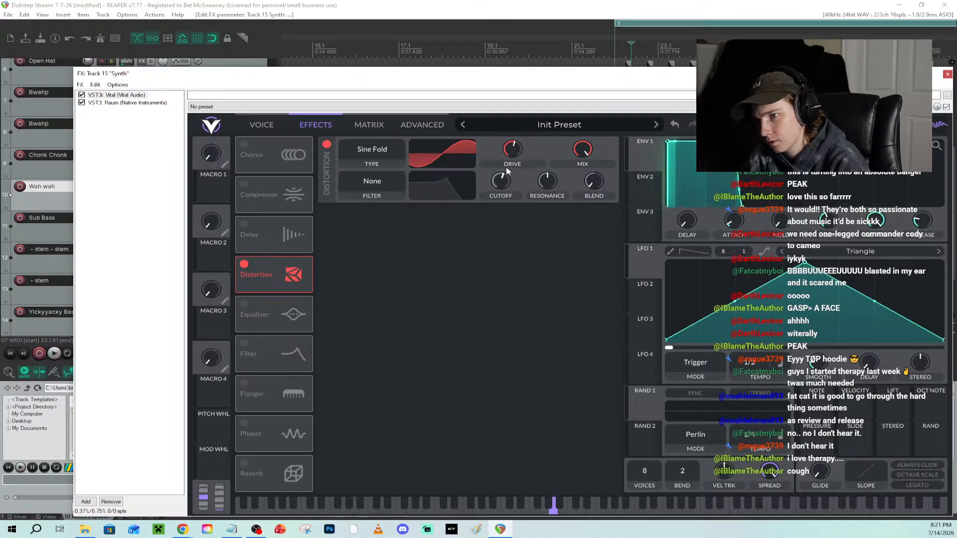
Set the distortion type to Bit Crush and lower its drive to about -17.5 dB
left_click(371, 154)
left_click(413, 210)
left_click_drag(514, 150, 513, 197)
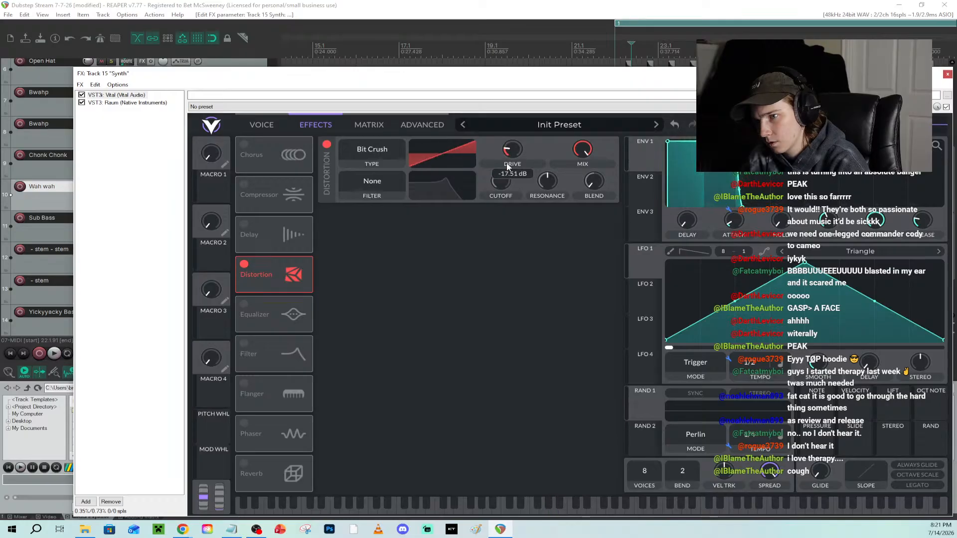
Try a higher Bit Crush drive, then the Down Sample distortion type with its drive raised further
left_click_drag(507, 148, 516, 131)
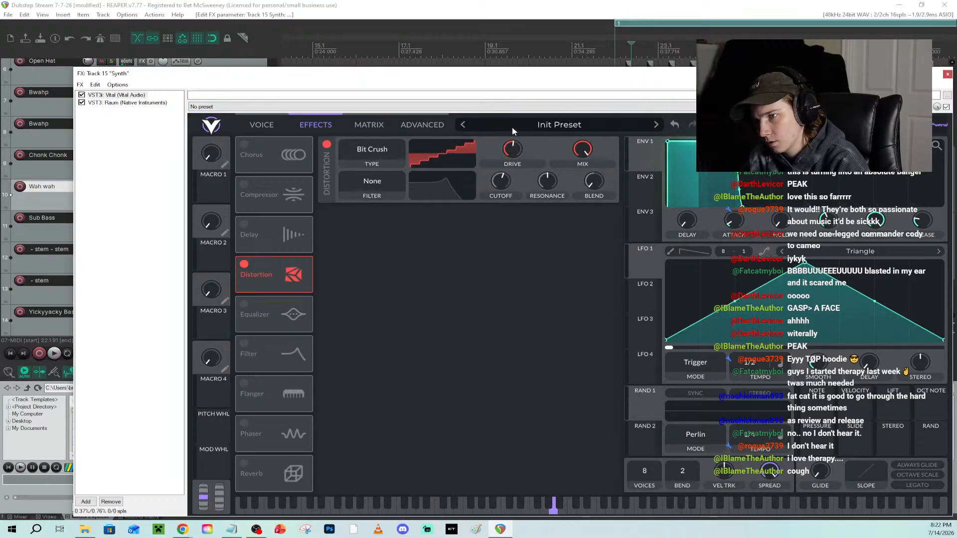
left_click(372, 149)
left_click(383, 222)
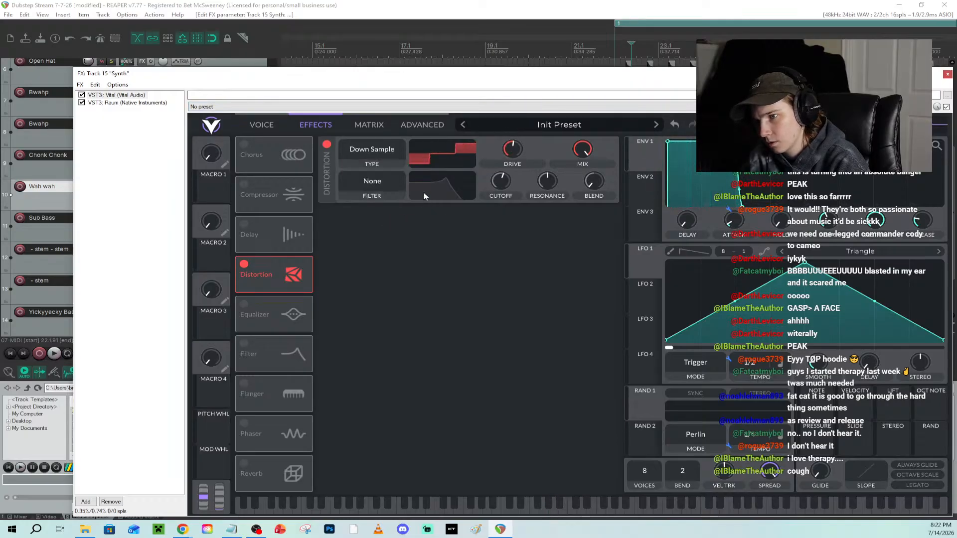
left_click_drag(506, 152, 513, 137)
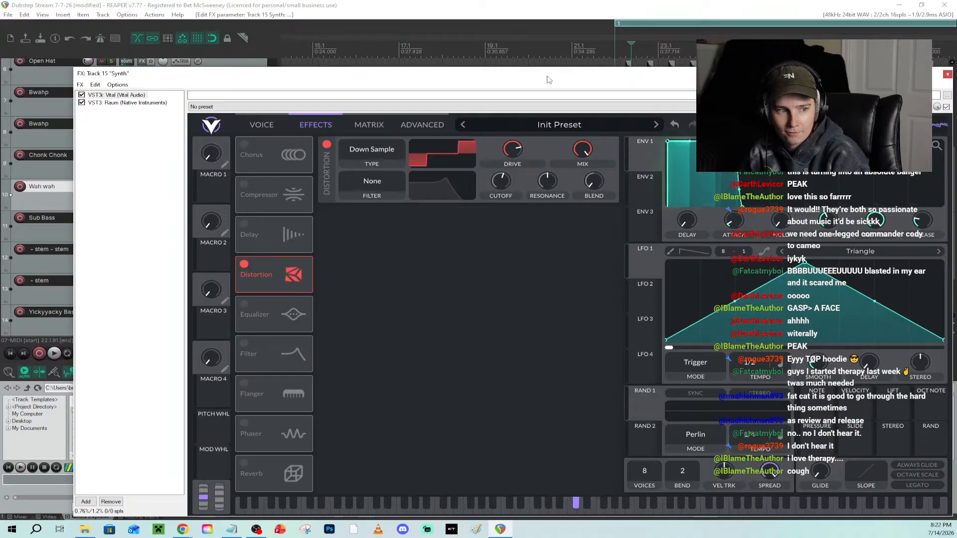
Set the distortion type to Linear Fold with a drive of about 4.4 dB, and close the Synth track's effects
left_click(377, 159)
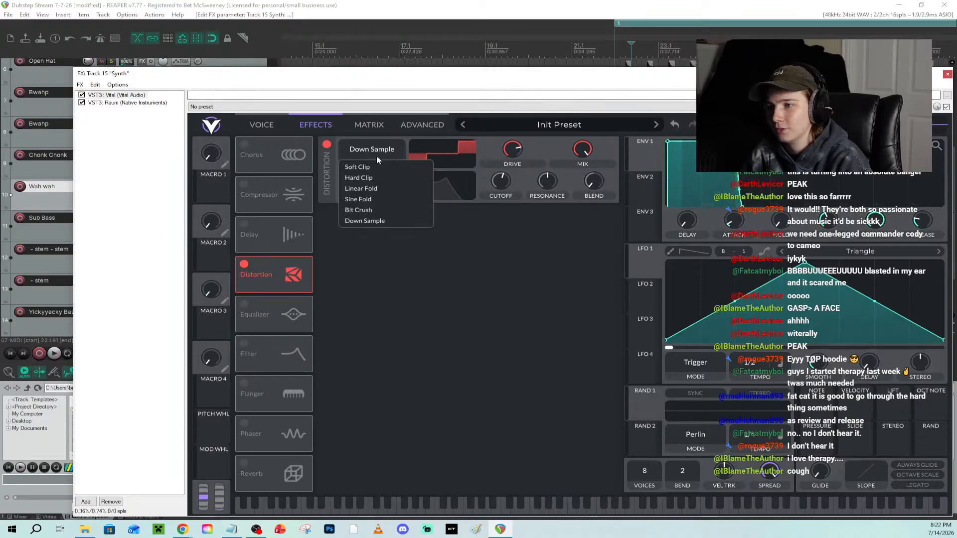
left_click(408, 188)
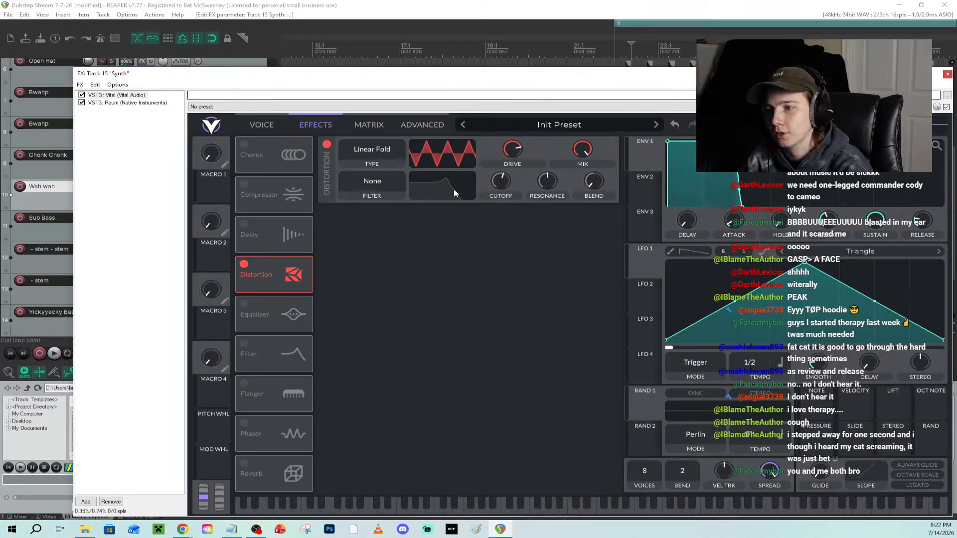
left_click_drag(577, 76, 431, 103)
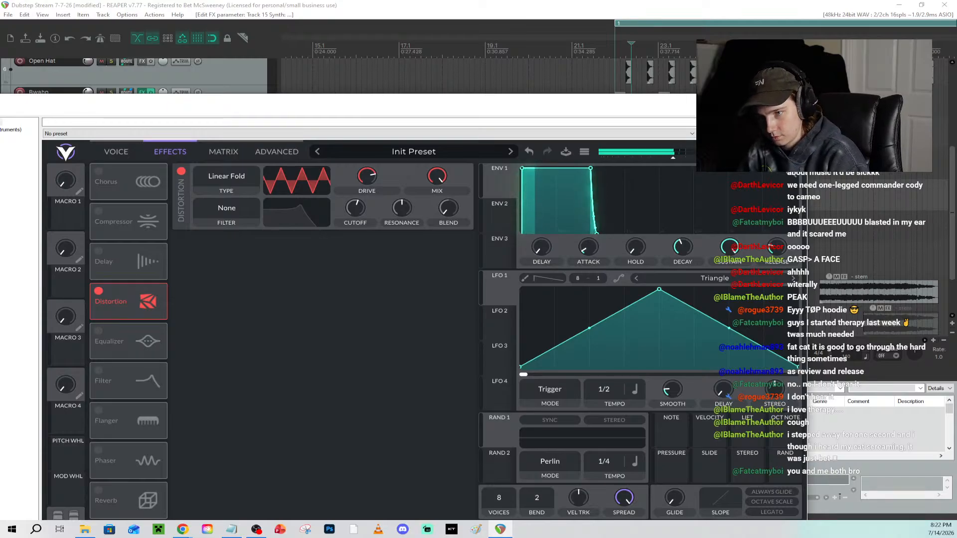
mouse_move(353, 179)
left_mouse_down()
mouse_move(356, 196)
mouse_move(370, 183)
left_mouse_up()
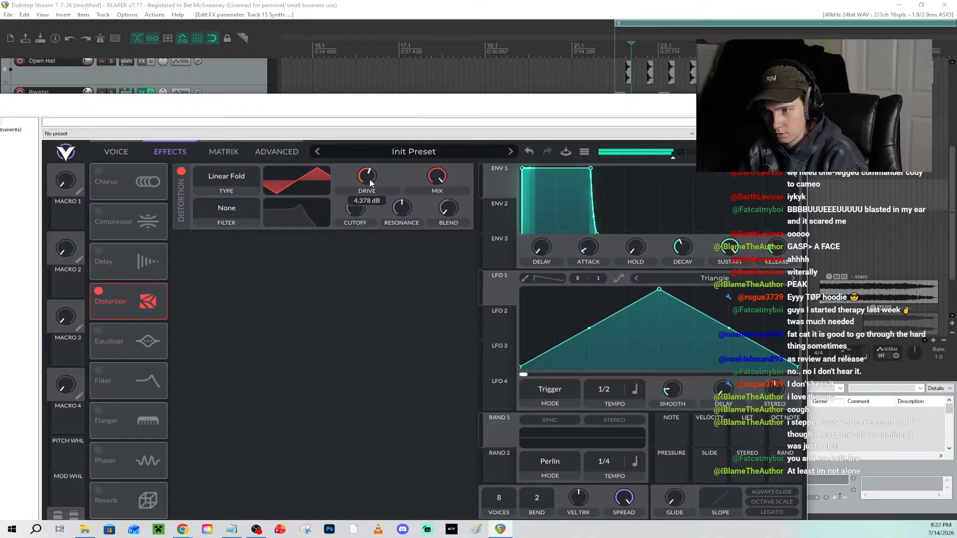
left_click(795, 101)
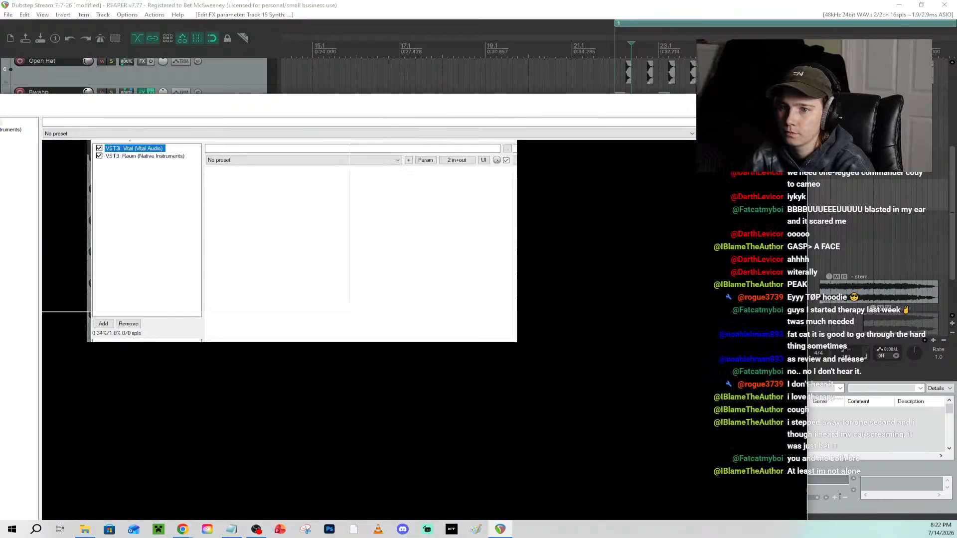
Play the drop several times from 21.3 to listen to the bass parts
left_click(593, 46)
key("space")
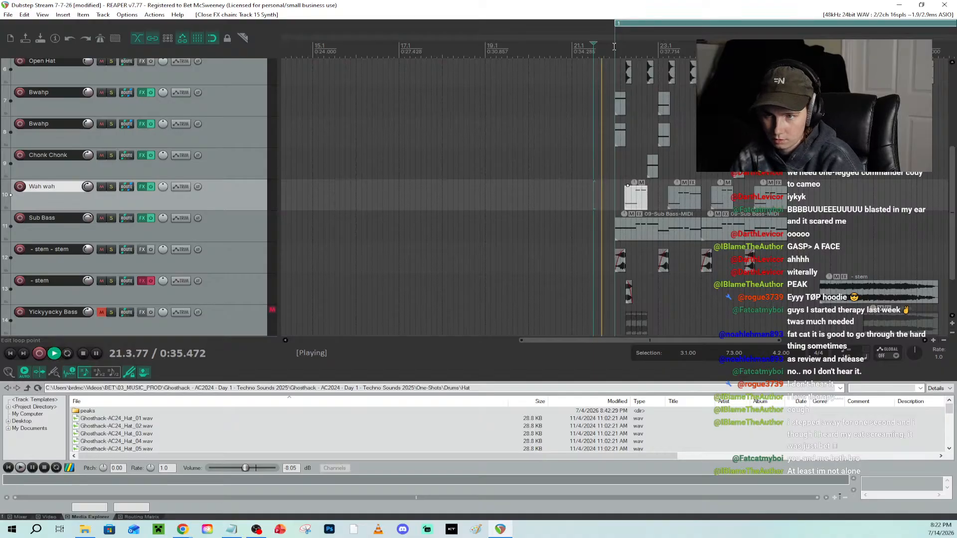
key("space")
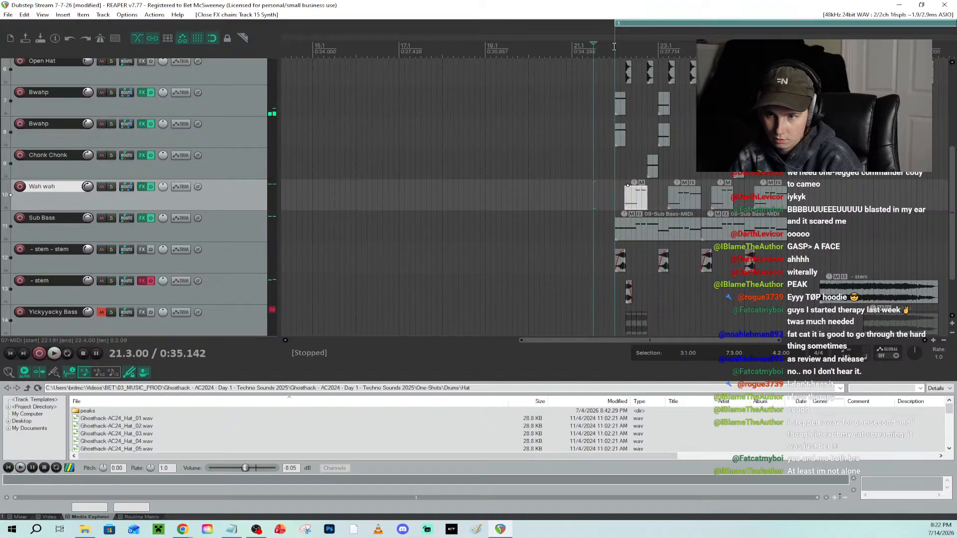
key("space")
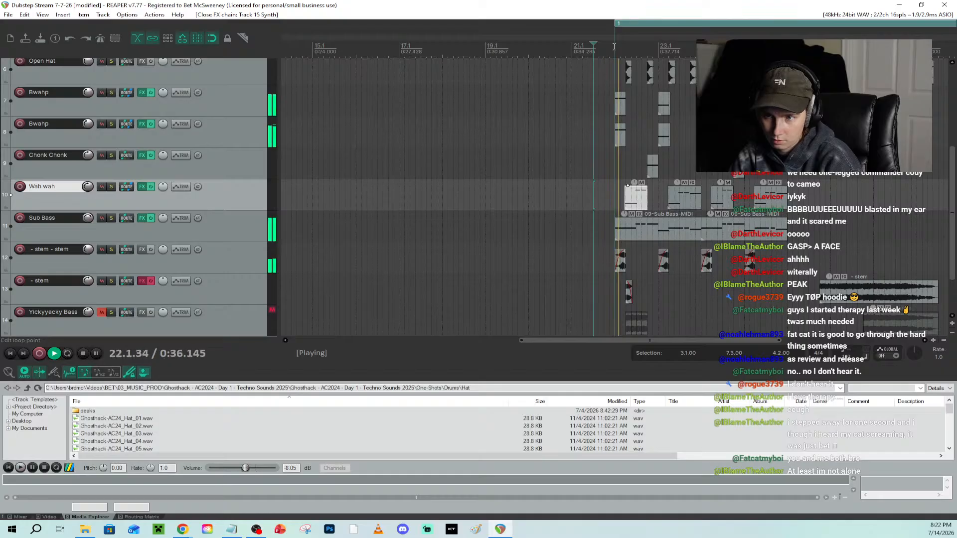
key("space")
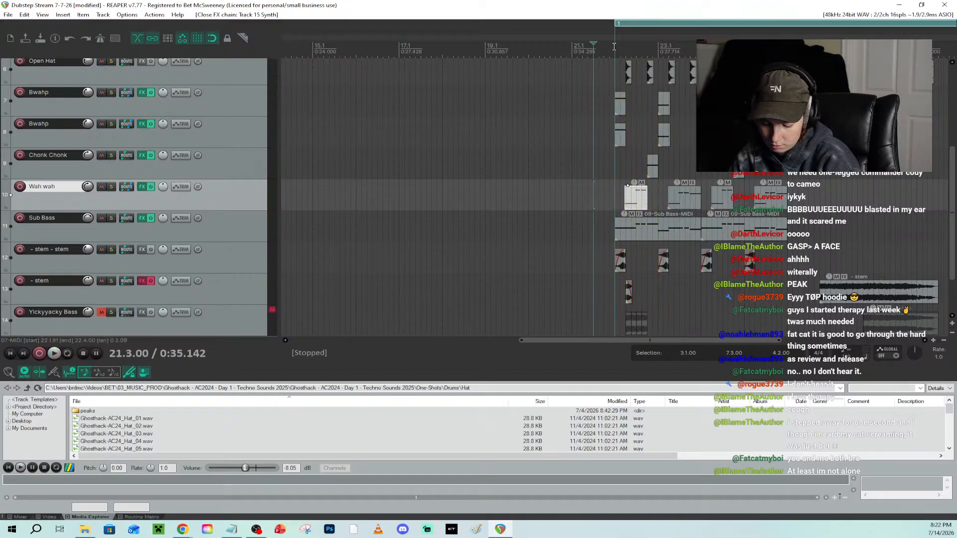
key("space")
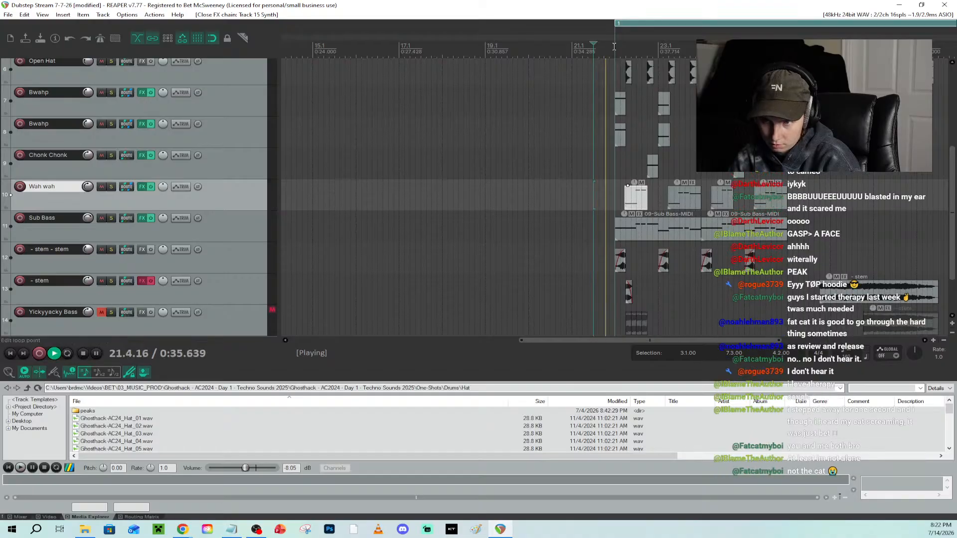
key("space")
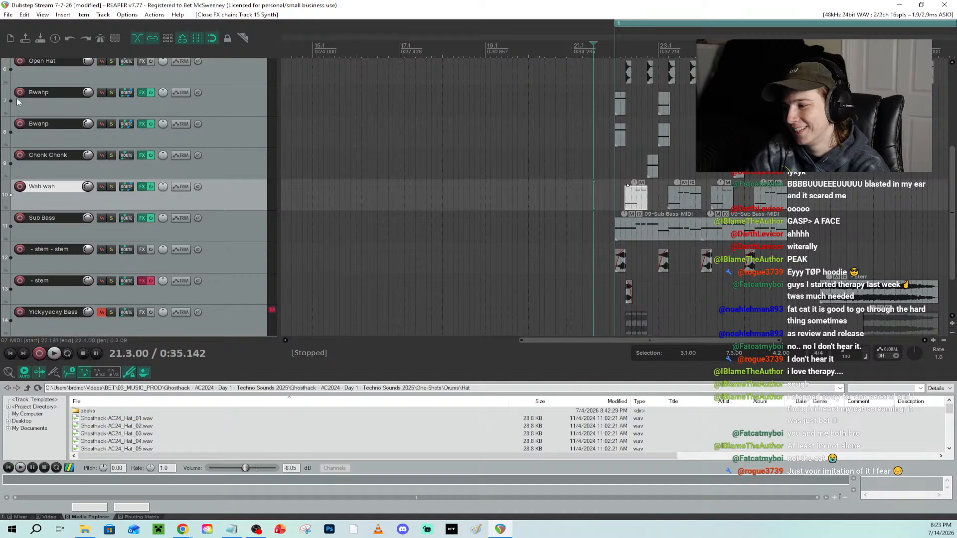
Go back to the project start and save the project
key("Home")
key("ctrl+s")
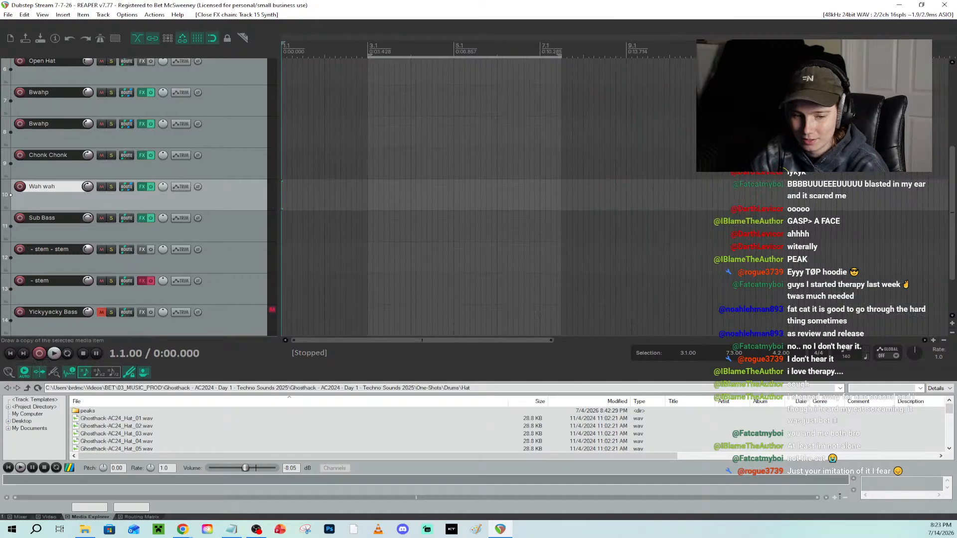
Switch to Chrome, search for "how to write in A minor" in a new tab, and move the browser clear of REAPER
key("alt+Tab")
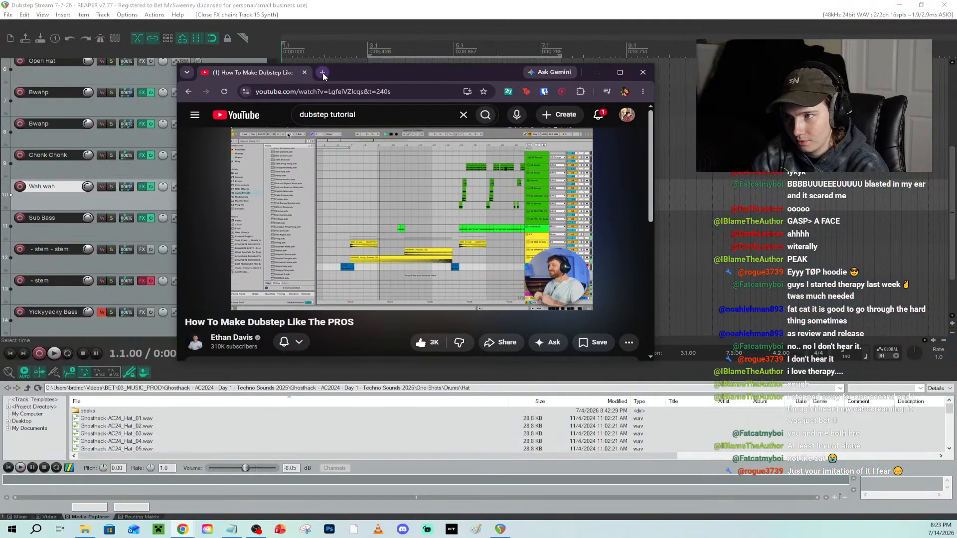
left_click(323, 73)
left_click(337, 91)
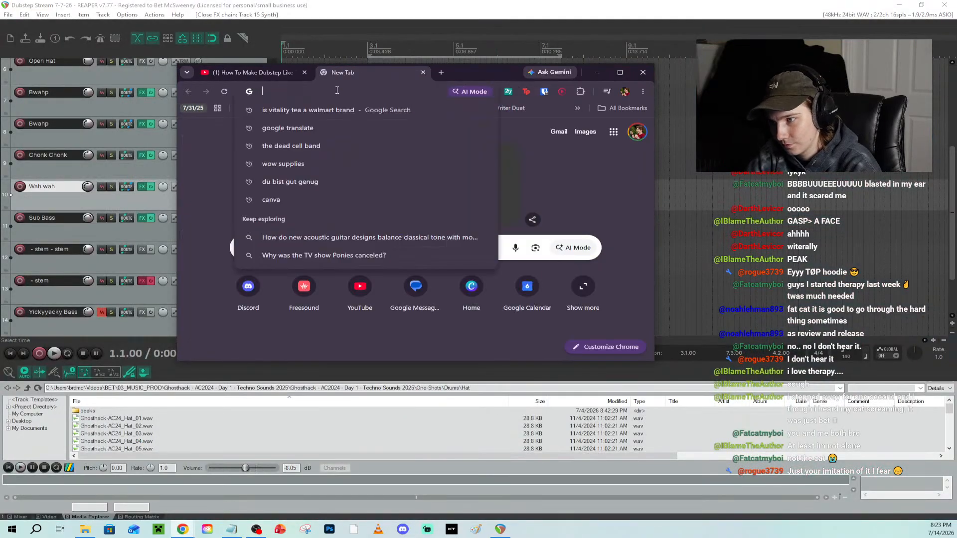
type("how to write in a minor")
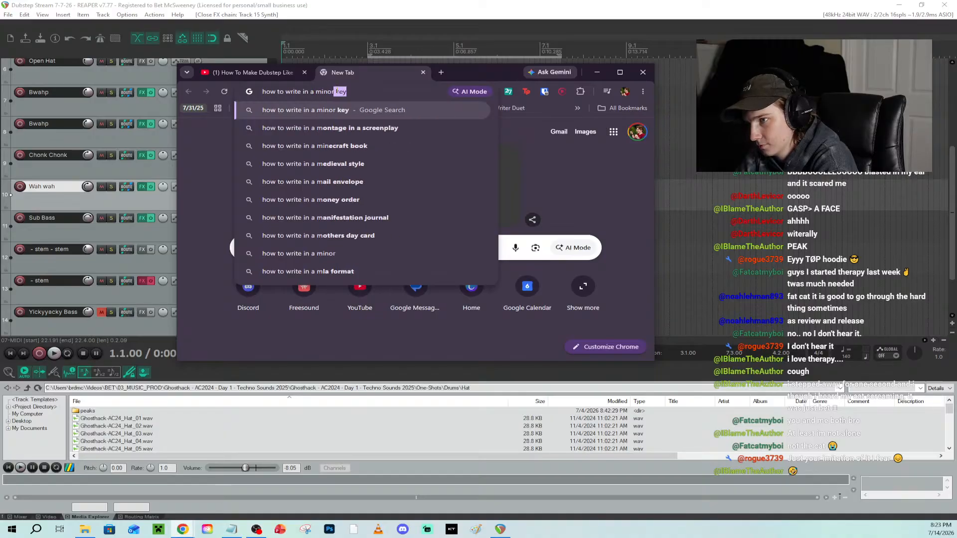
left_click(334, 181)
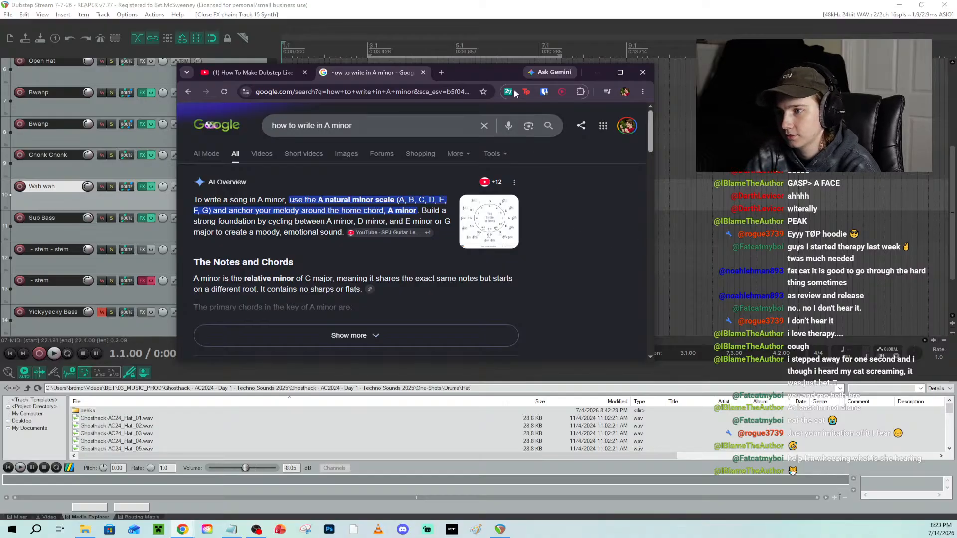
left_click_drag(495, 73, 956, 73)
left_click_drag(952, 187, 956, 187)
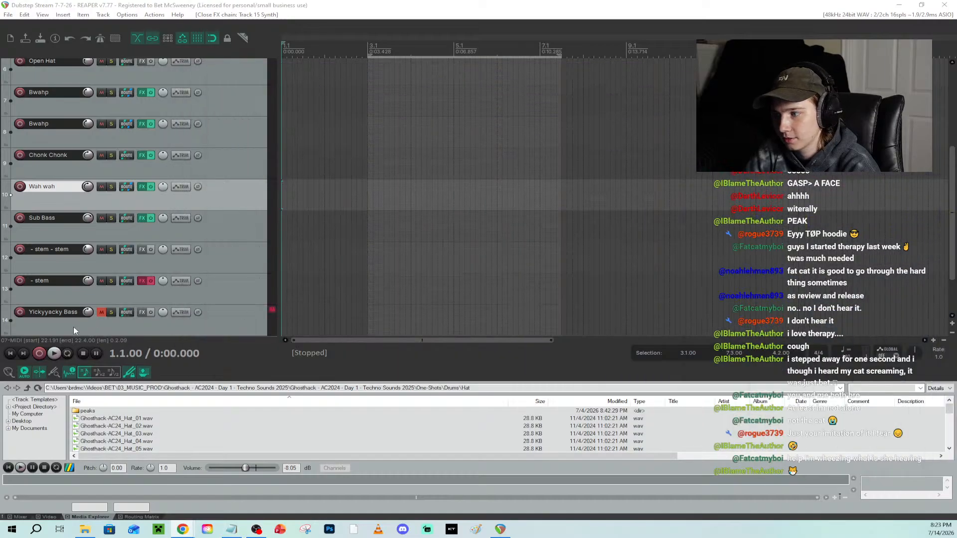
Move the two spare stem items on tracks 13 and 14 further along the timeline, with the first starting at 29.3
left_click(11, 353)
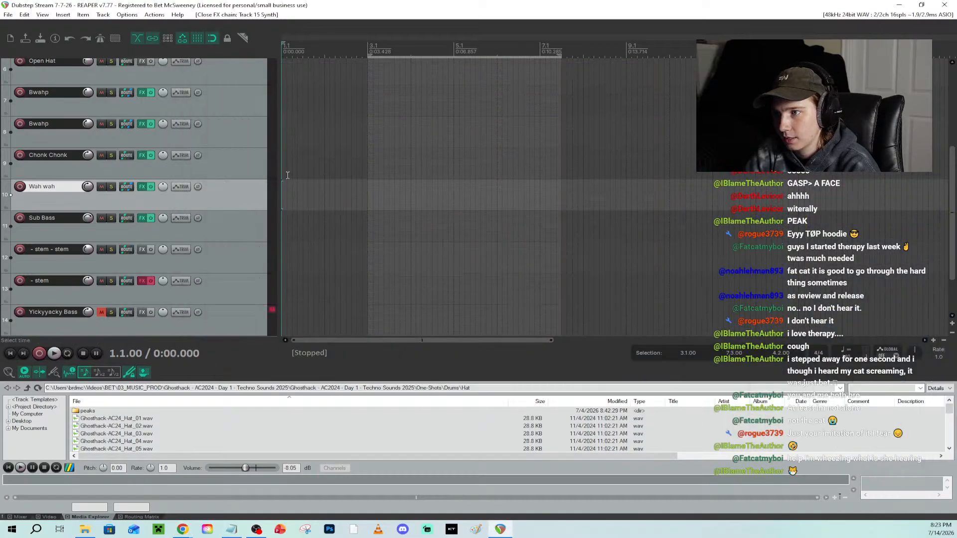
left_click_drag(406, 340, 748, 262)
scroll(655, 305, "down", 1)
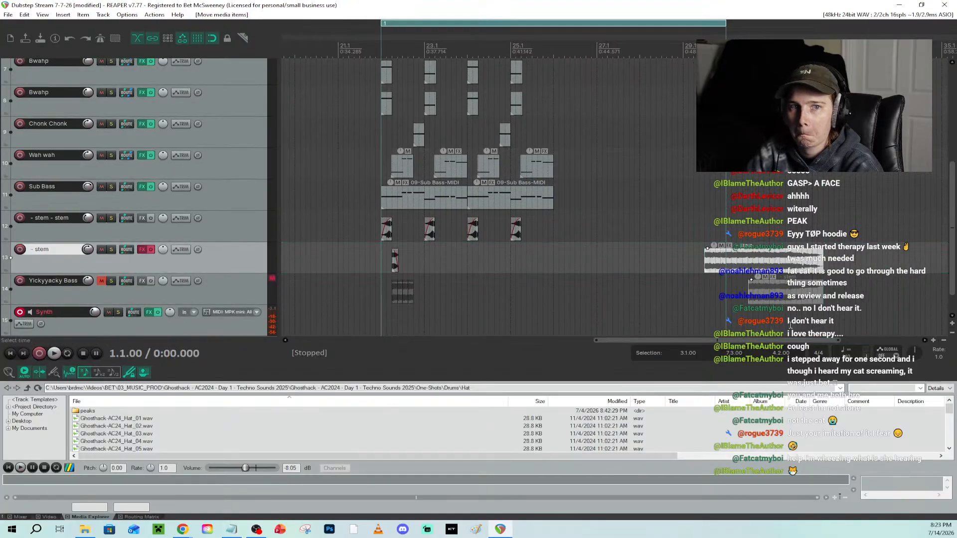
left_click_drag(745, 341, 721, 341)
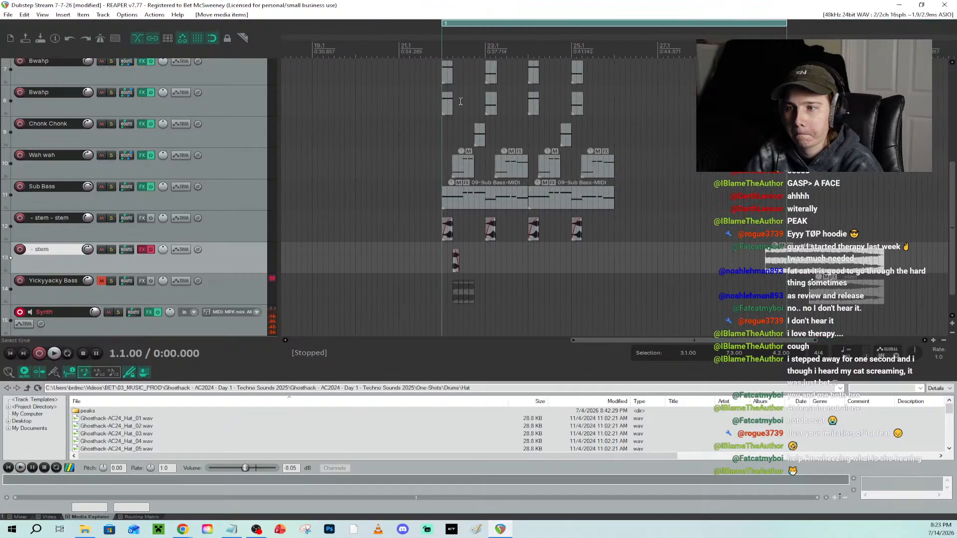
Play the lead-in to the drop from 21.3 and stop
left_click(422, 47)
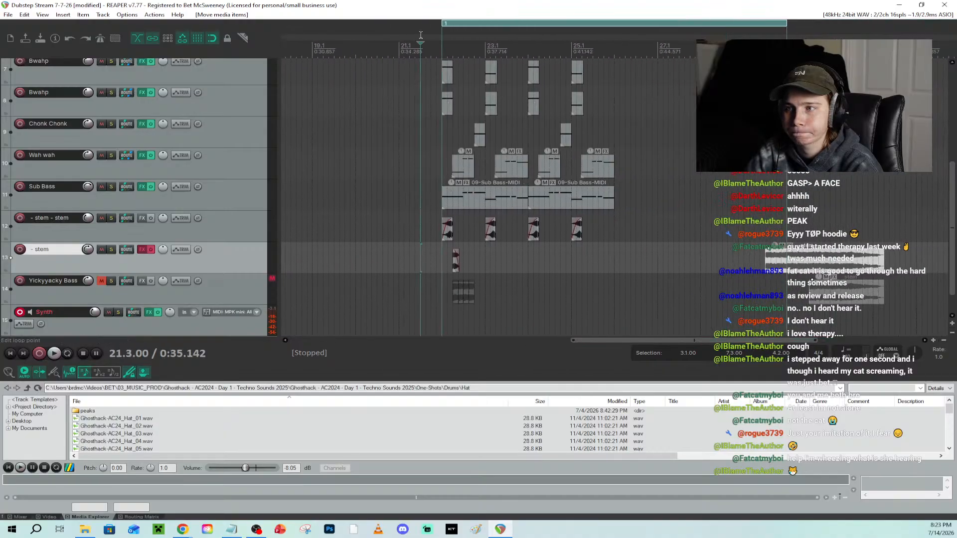
key("space")
key("space")
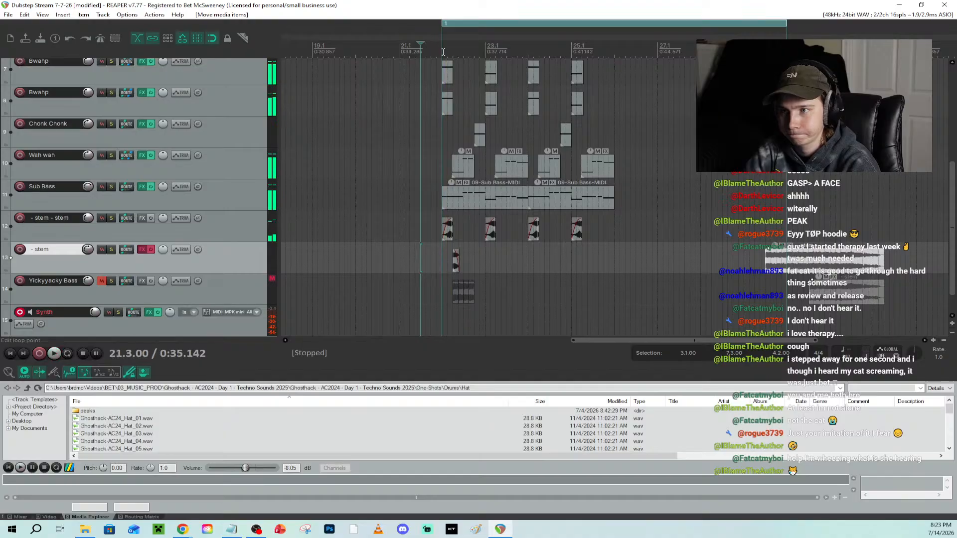
Play the drop repeatedly from bar 22 while trying out notes on the armed Synth track
left_click(443, 51)
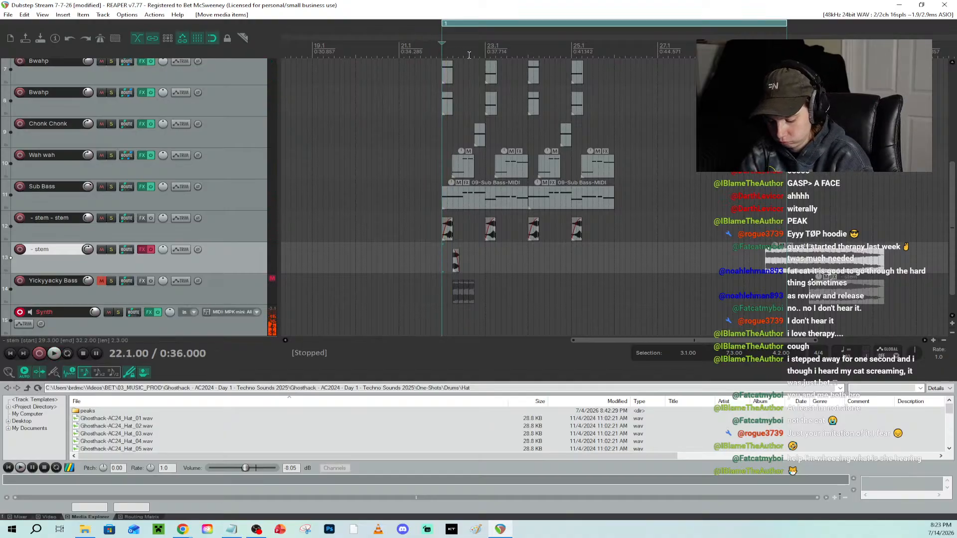
key("space")
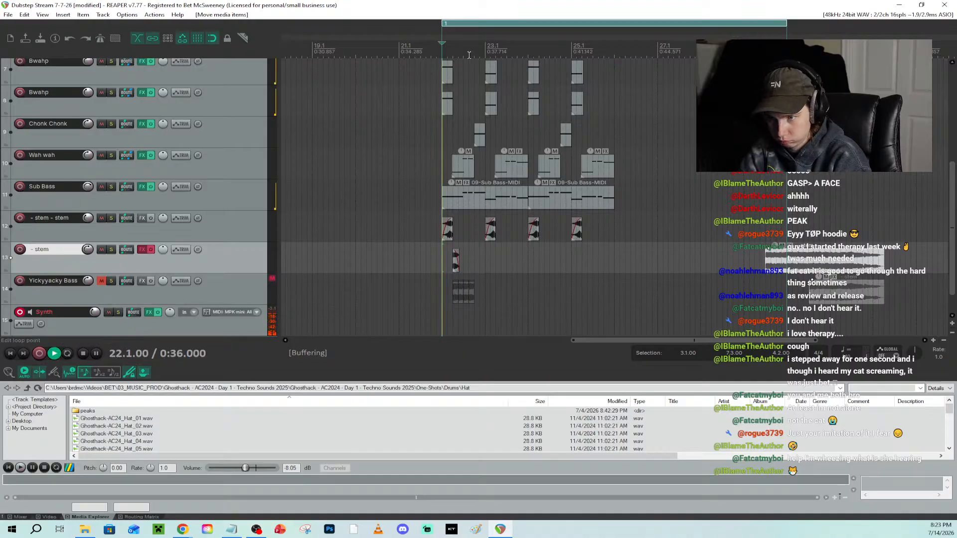
key("space")
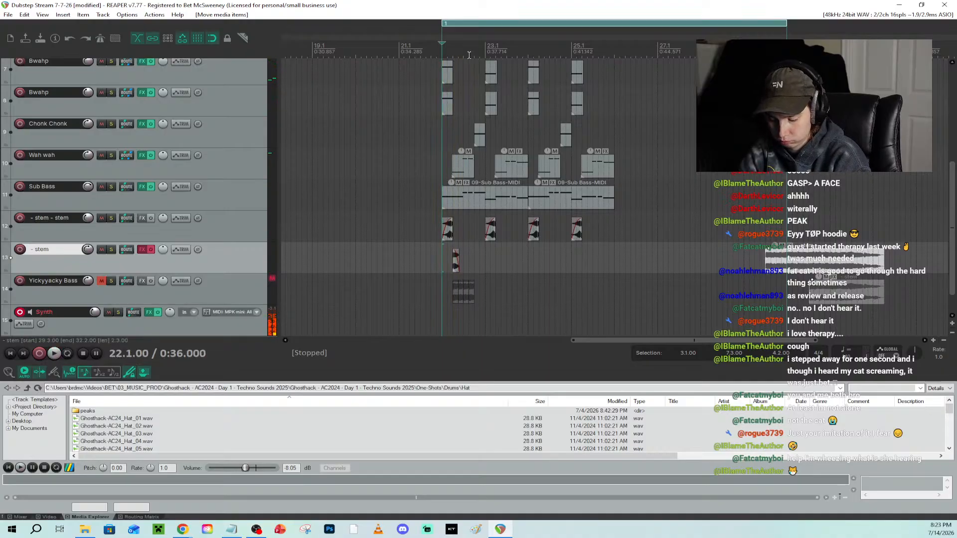
key("space")
key("space")
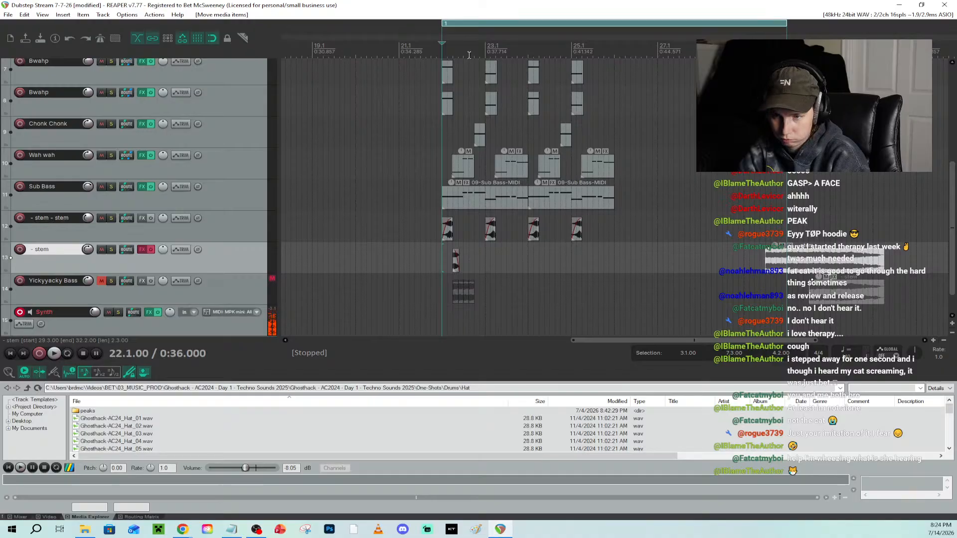
key("space")
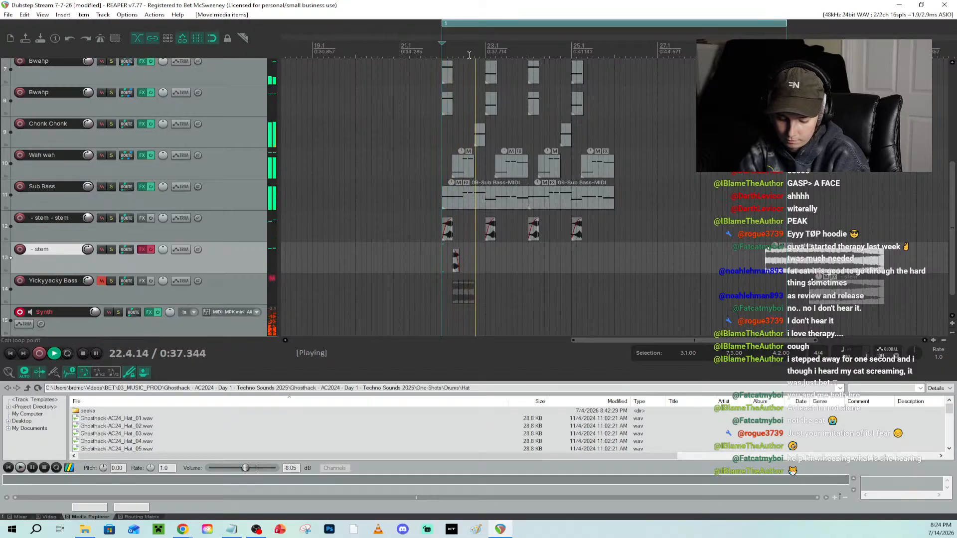
key("space")
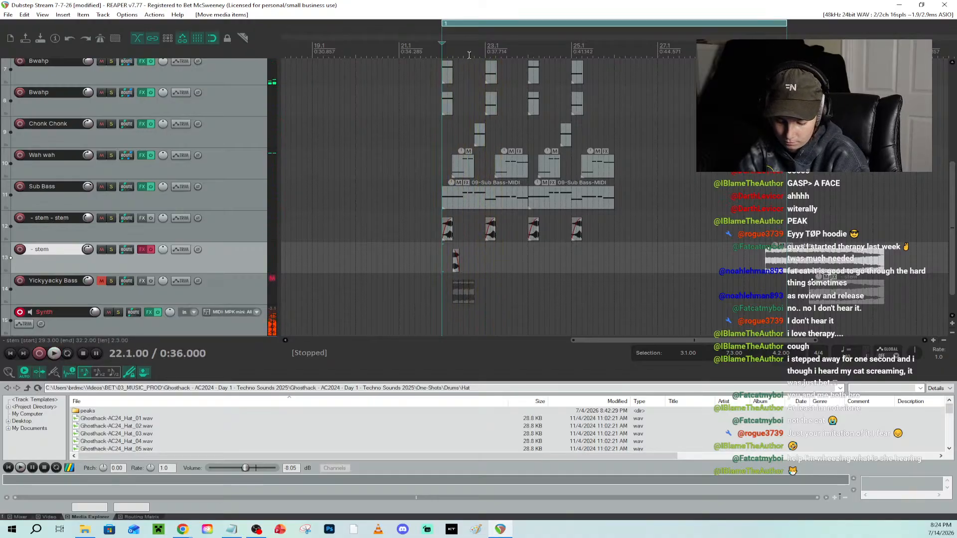
key("space")
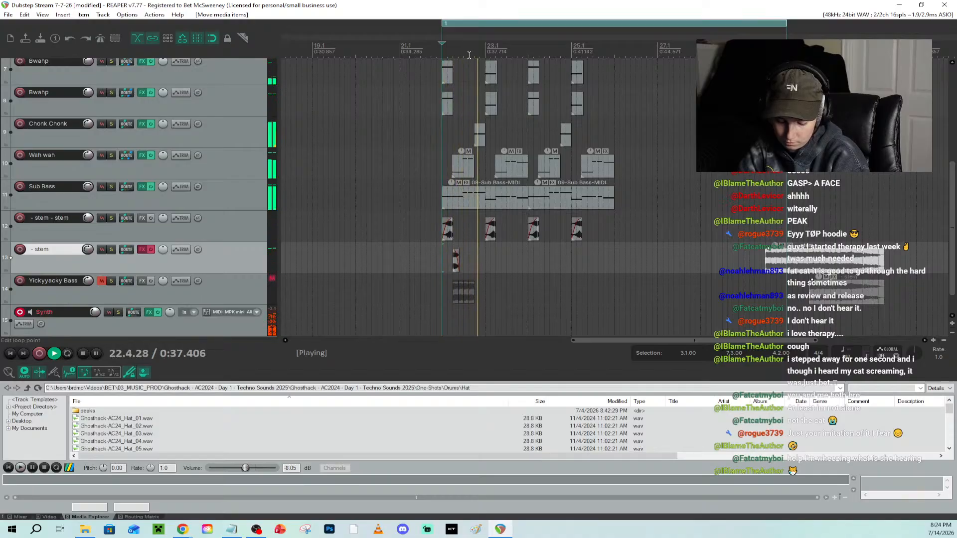
key("space")
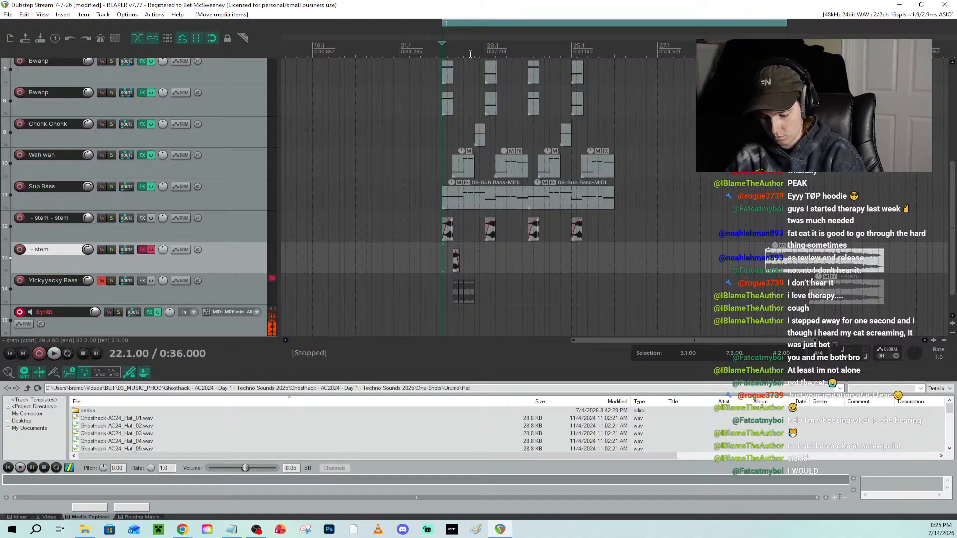
key("space")
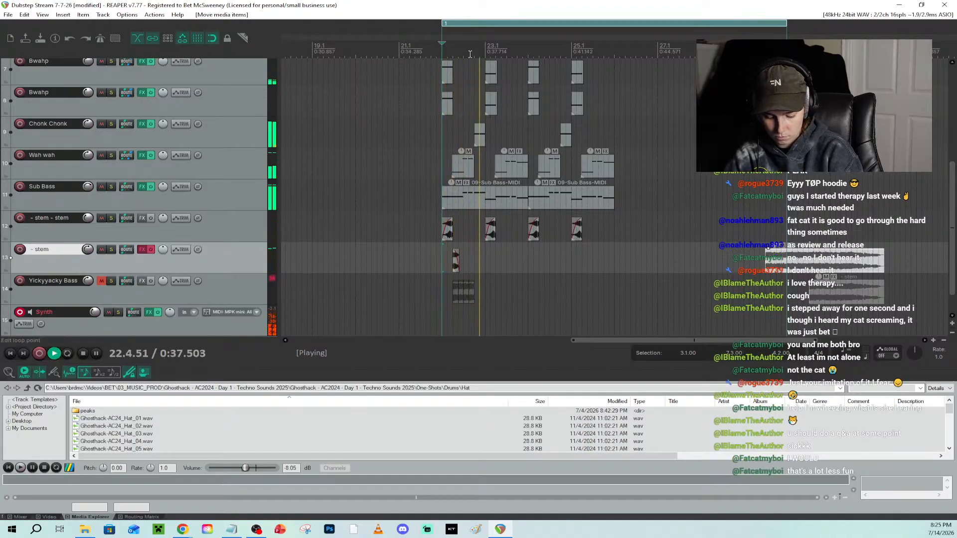
key("space")
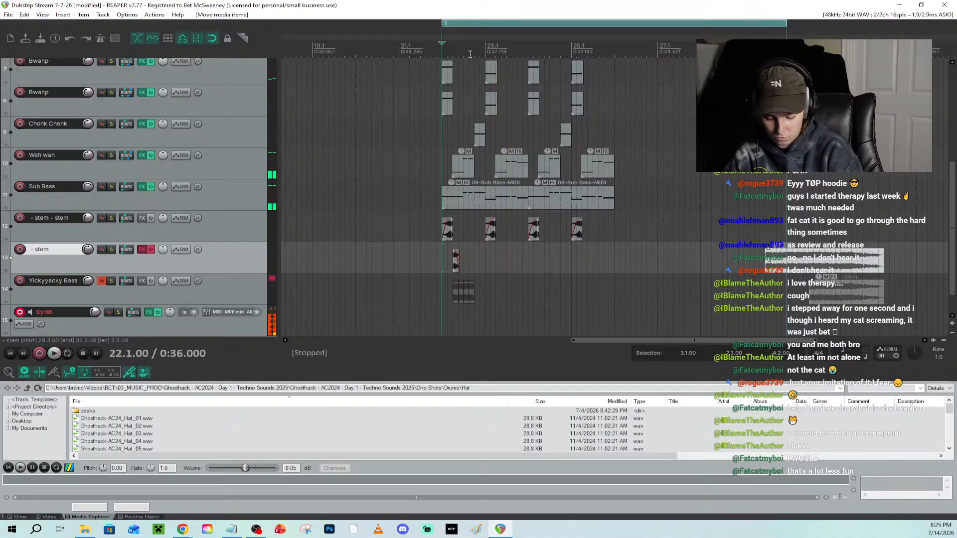
Play the drop from bar 22 once more and stop
key("space")
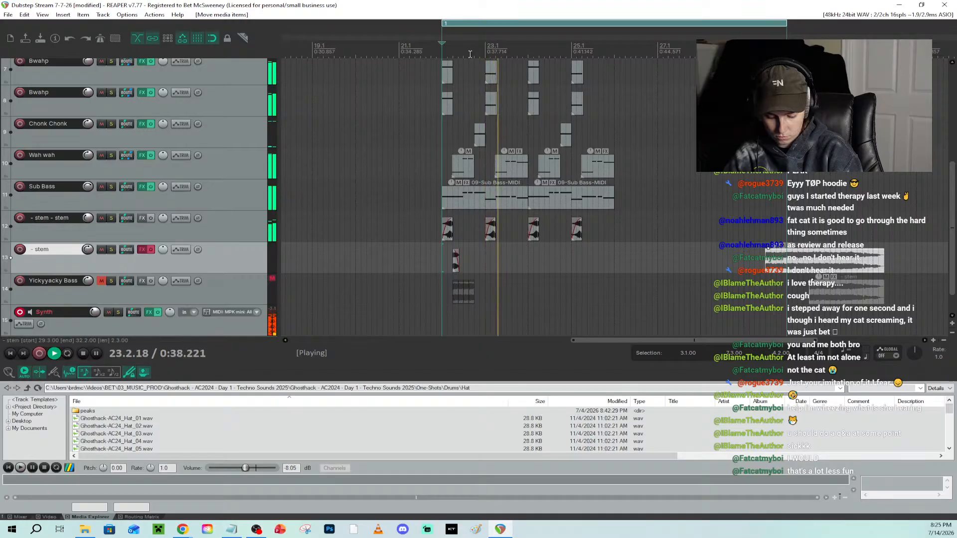
key("space")
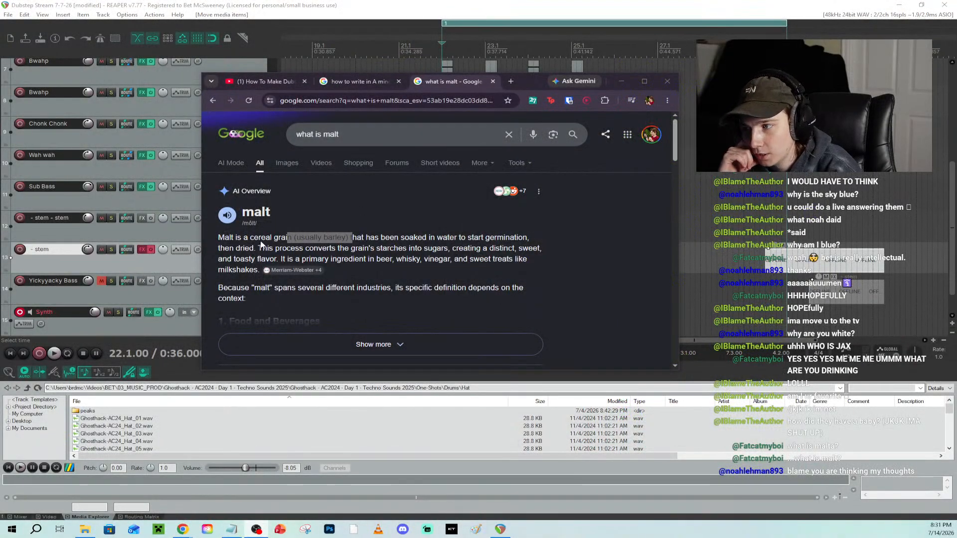
Read the malt overview in Chrome, search Google for "what is malta", and refine the search to "what is malta the soda"
left_click_drag(274, 238, 254, 269)
left_click(364, 259)
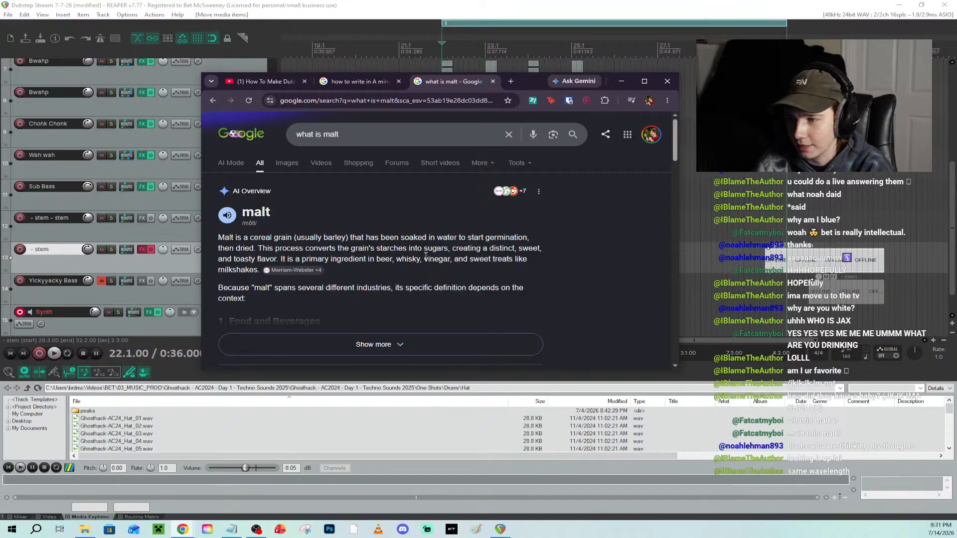
left_click(360, 144)
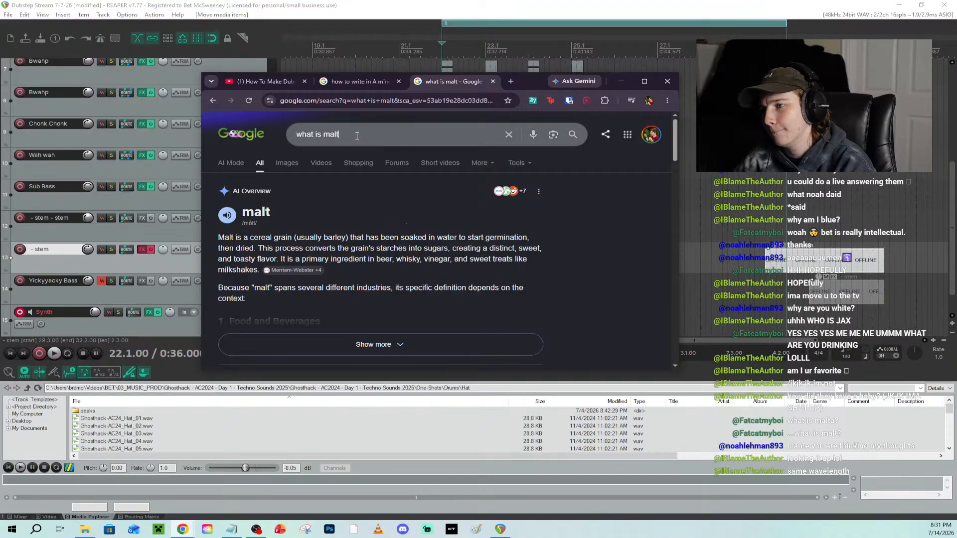
type("a")
key("Return")
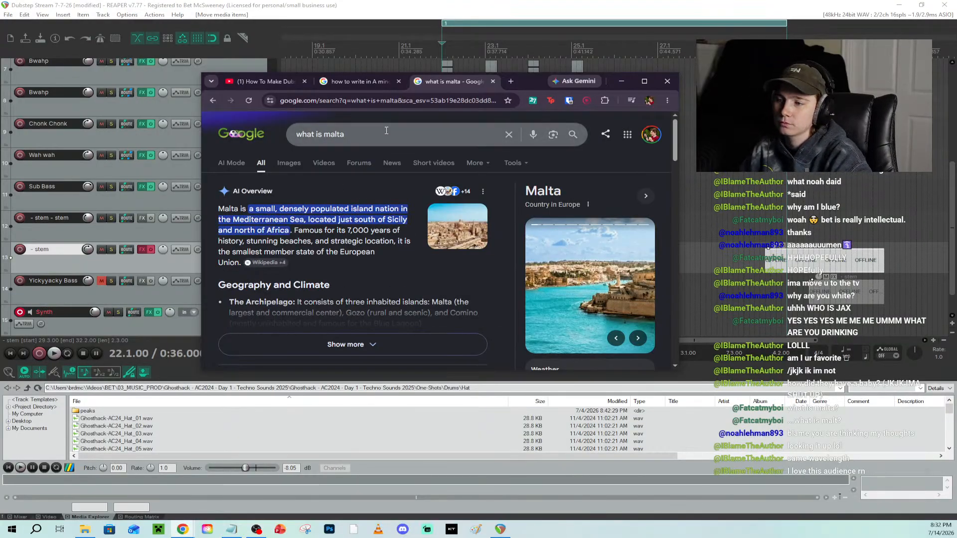
type("the soda")
key("Return")
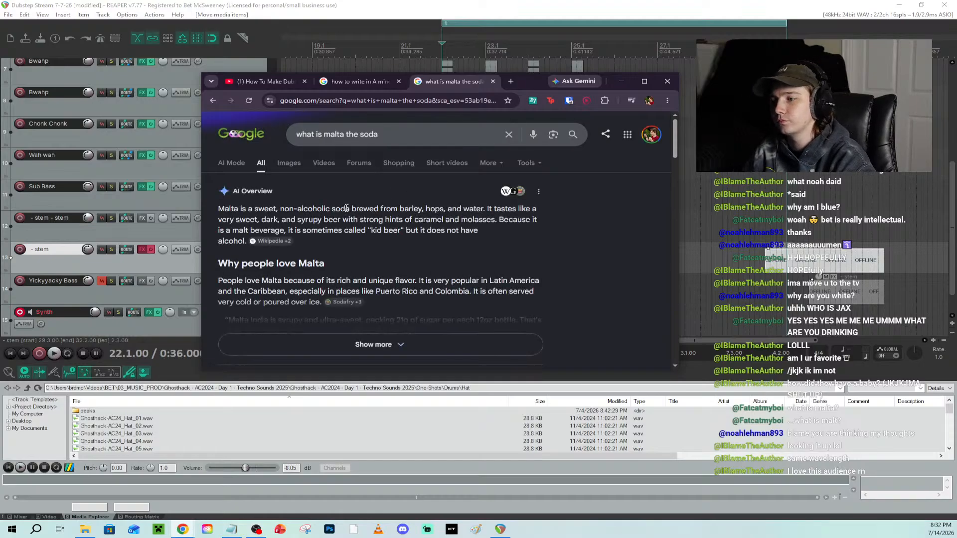
Read the overview's opening description of Malta's ingredients and taste
left_click_drag(247, 210, 515, 210)
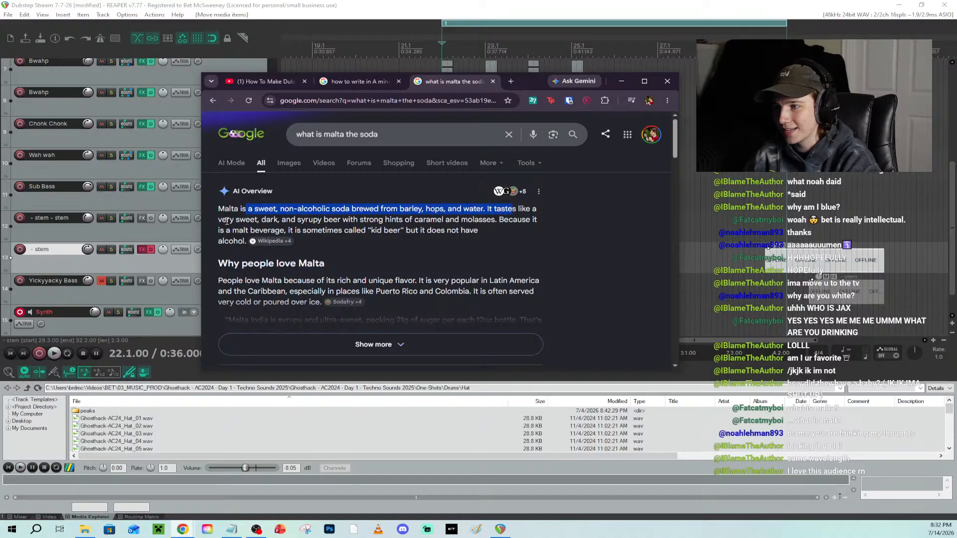
left_click_drag(220, 220, 497, 222)
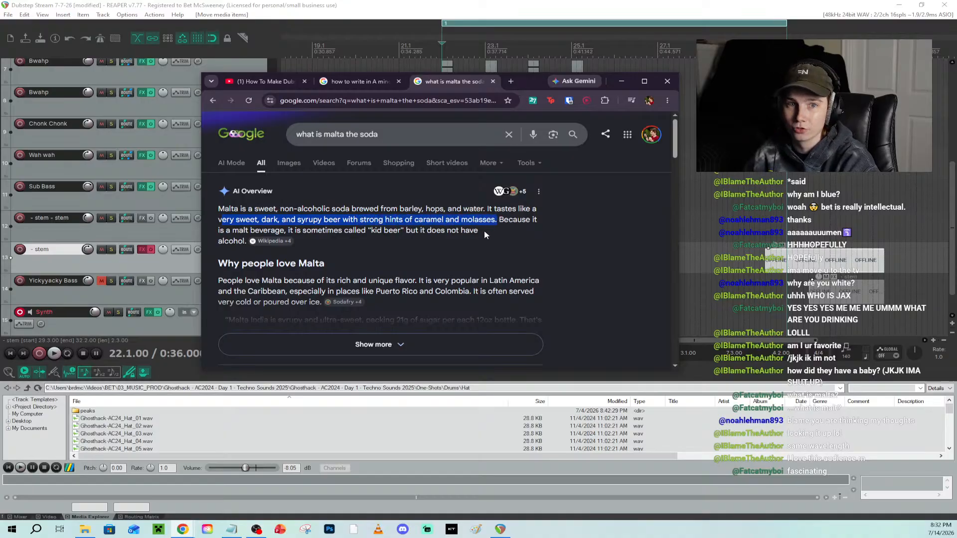
left_click_drag(295, 231, 264, 230)
left_click(360, 256)
scroll(361, 256, "down", 1)
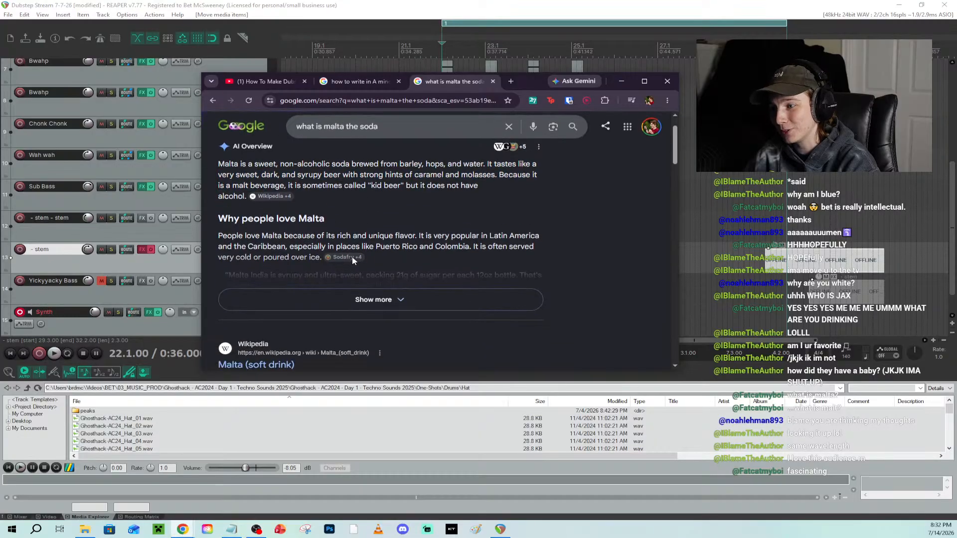
Expand the AI overview and read why people love Malta, including the quote about Malta India's sugar content
left_click(390, 304)
left_click_drag(246, 236, 320, 256)
left_click(233, 258)
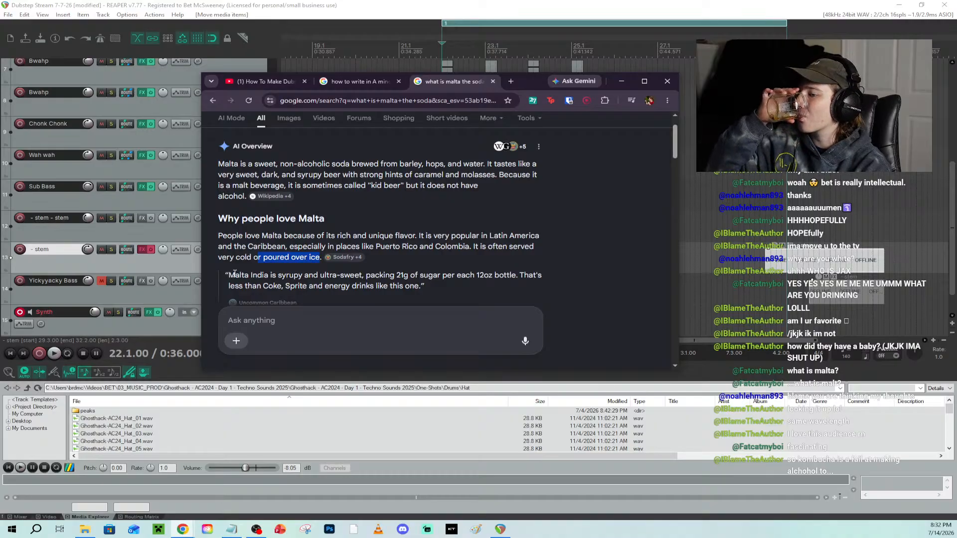
left_click_drag(235, 273, 404, 274)
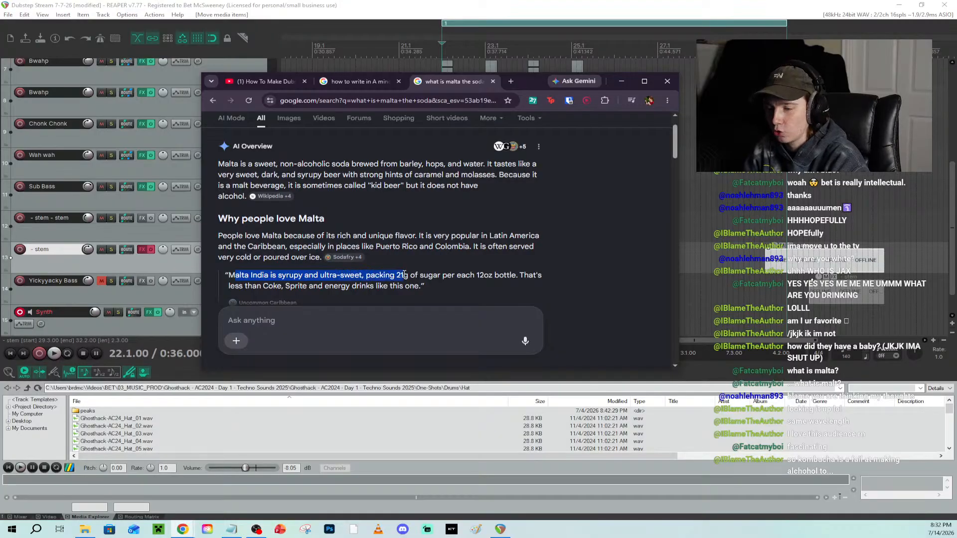
scroll(469, 255, "down", 1)
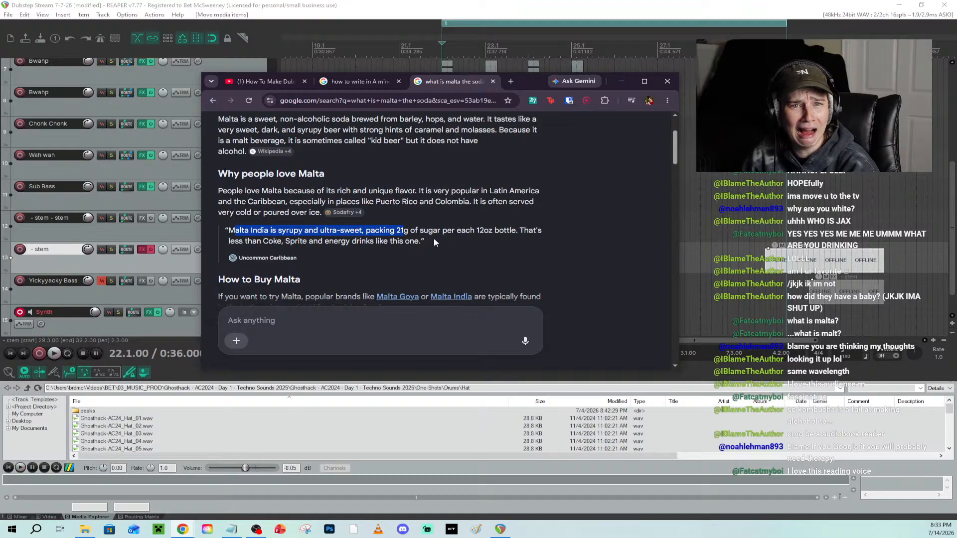
left_click_drag(466, 230, 498, 230)
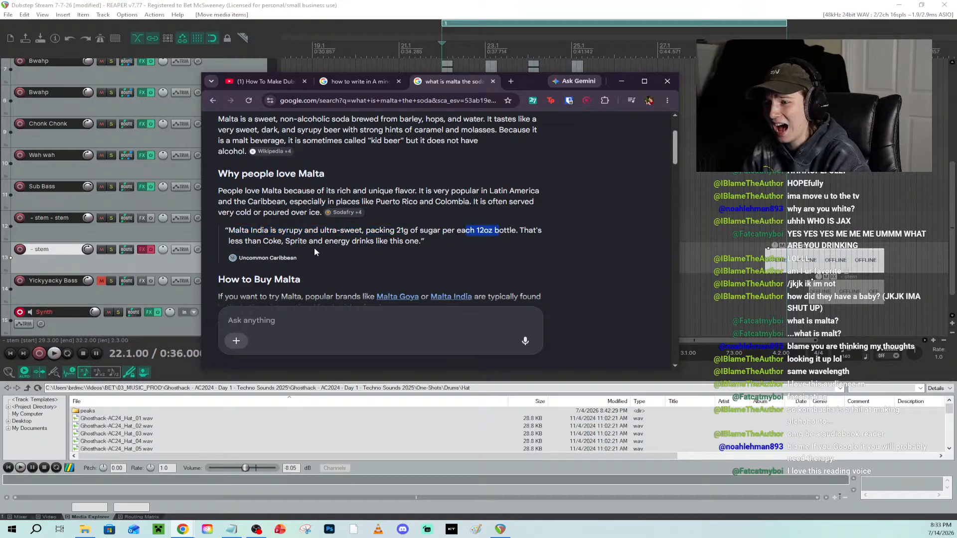
left_click_drag(237, 241, 412, 241)
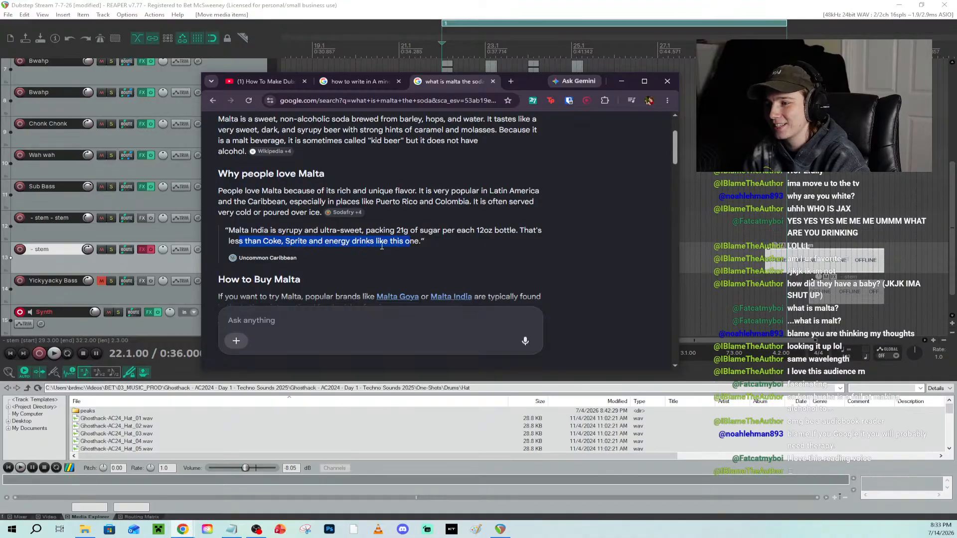
Read the "How to Buy Malta" section and move the browser window clear of REAPER
scroll(277, 260, "down", 2)
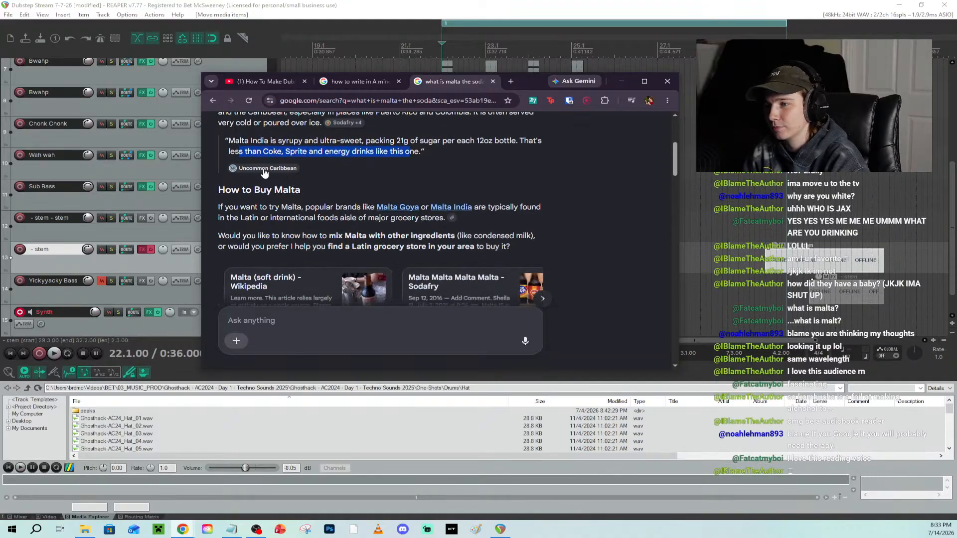
left_click_drag(226, 210, 439, 219)
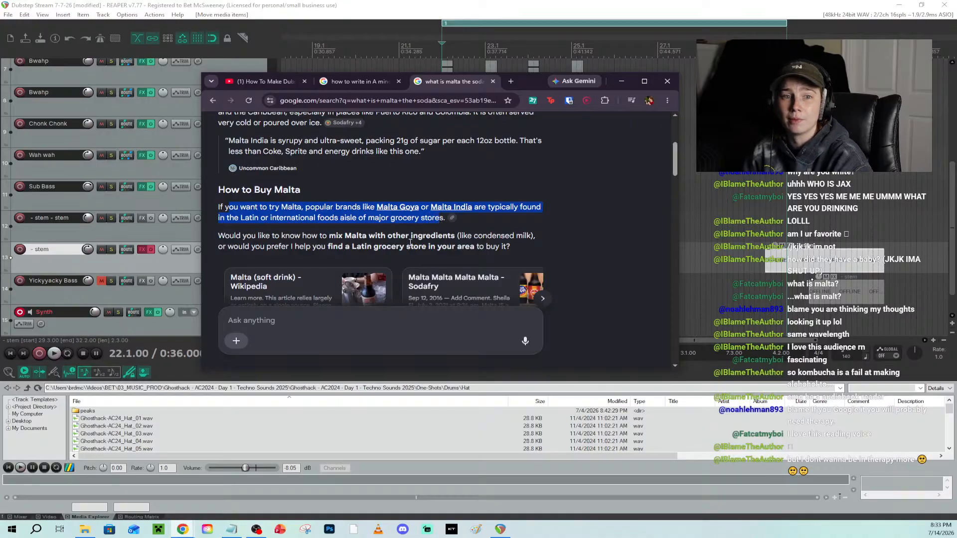
left_click(548, 215)
left_click_drag(546, 237, 459, 236)
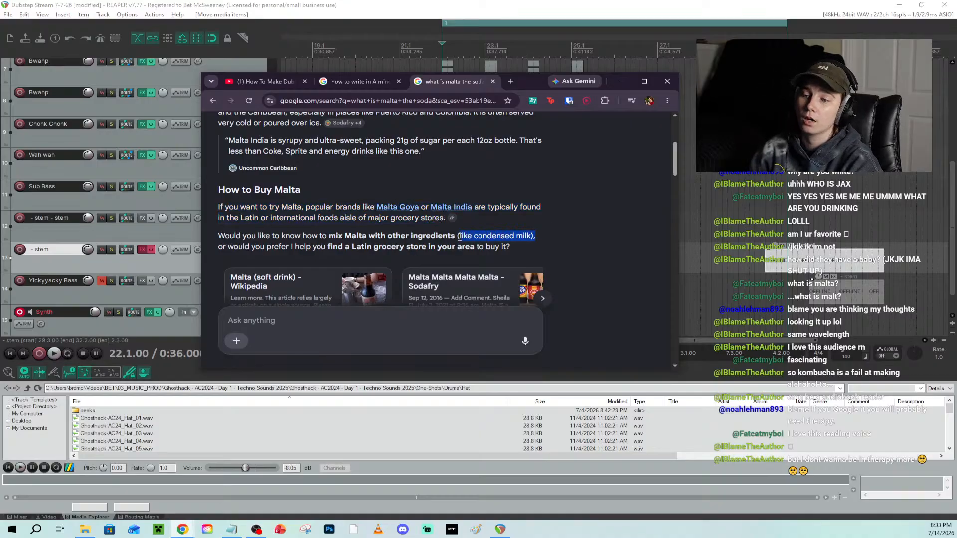
left_click(602, 242)
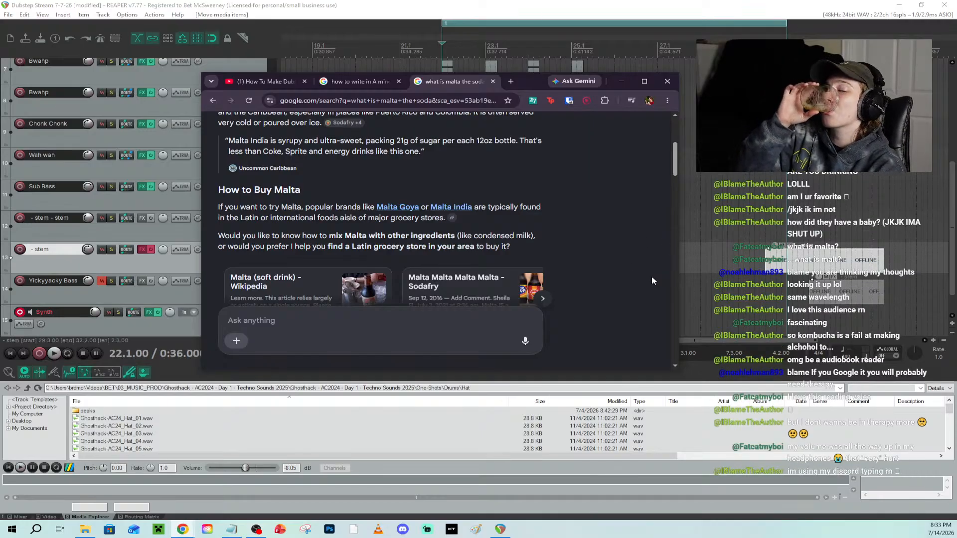
left_click_drag(542, 85, 956, 180)
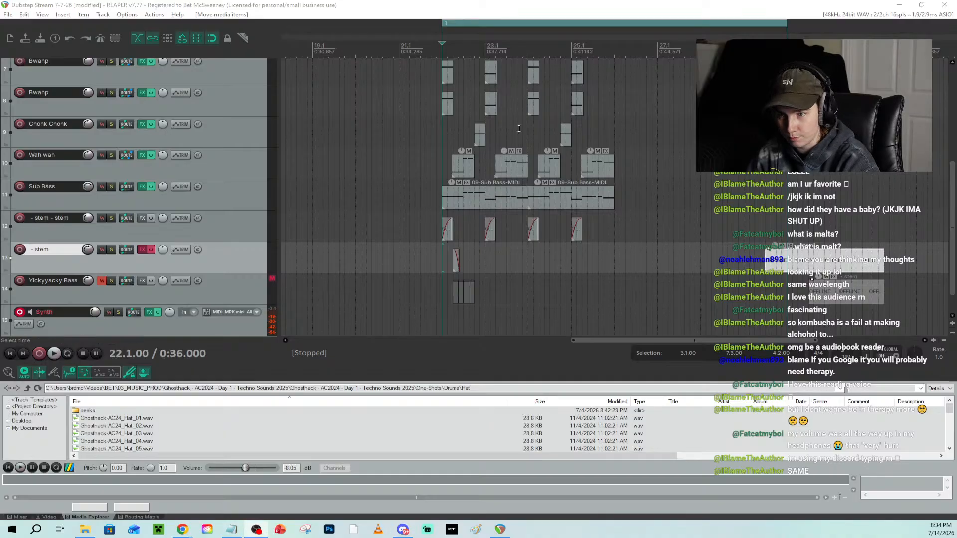
Place the edit cursor at 26.1.00, where the Sub Bass items end
left_click(614, 44)
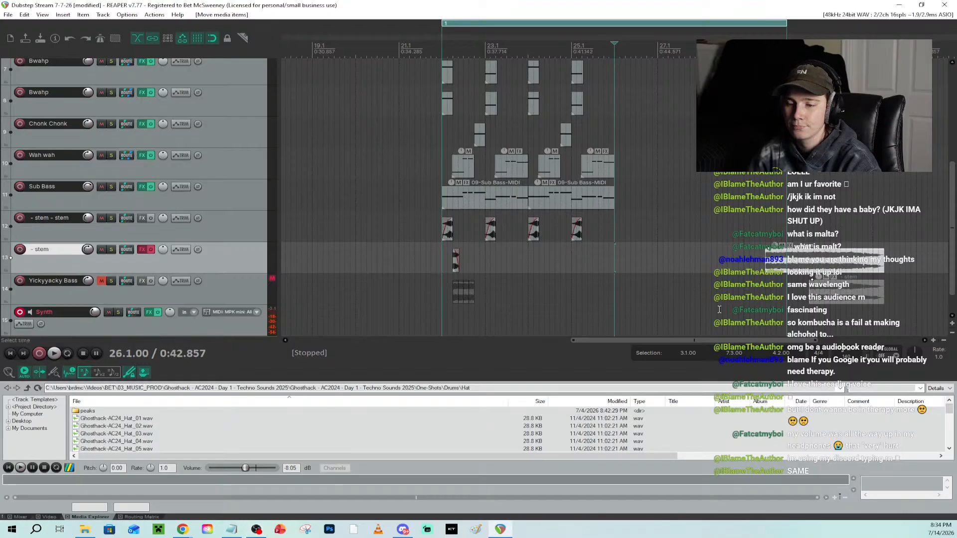
left_click_drag(712, 340, 744, 341)
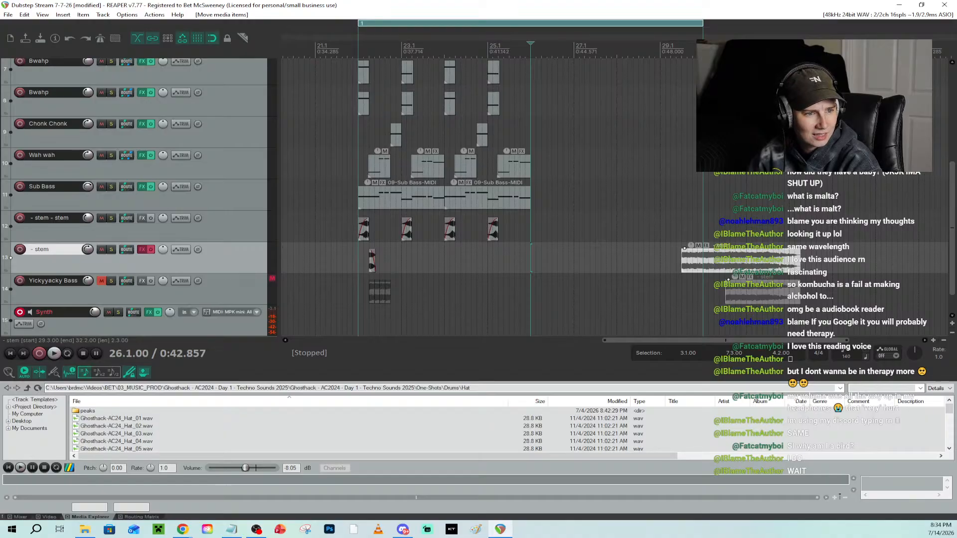
key("alt+Tab")
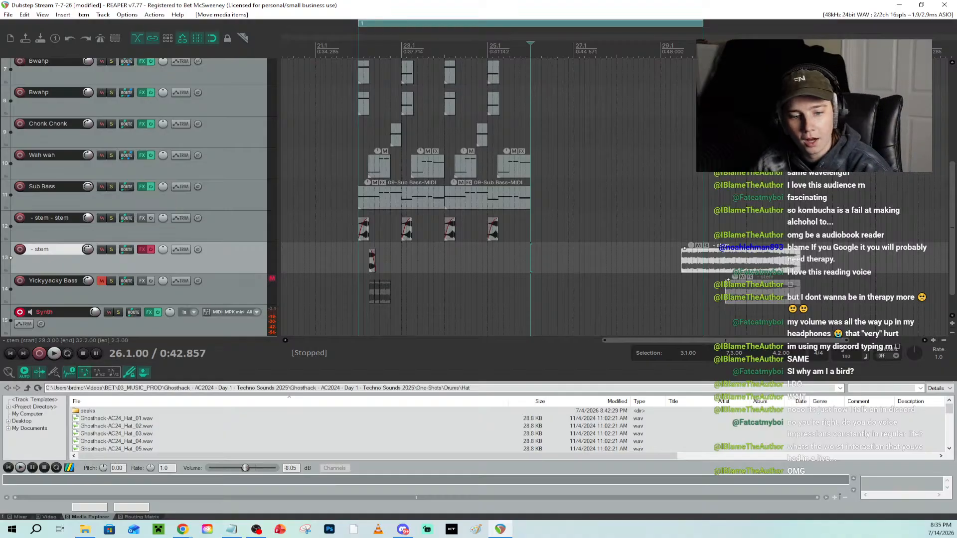
key("super+d")
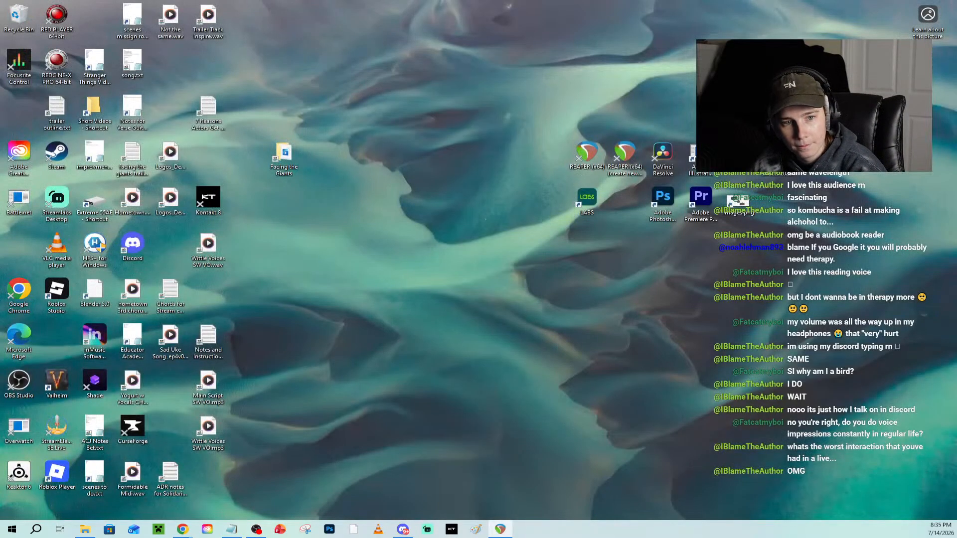
key("super+d")
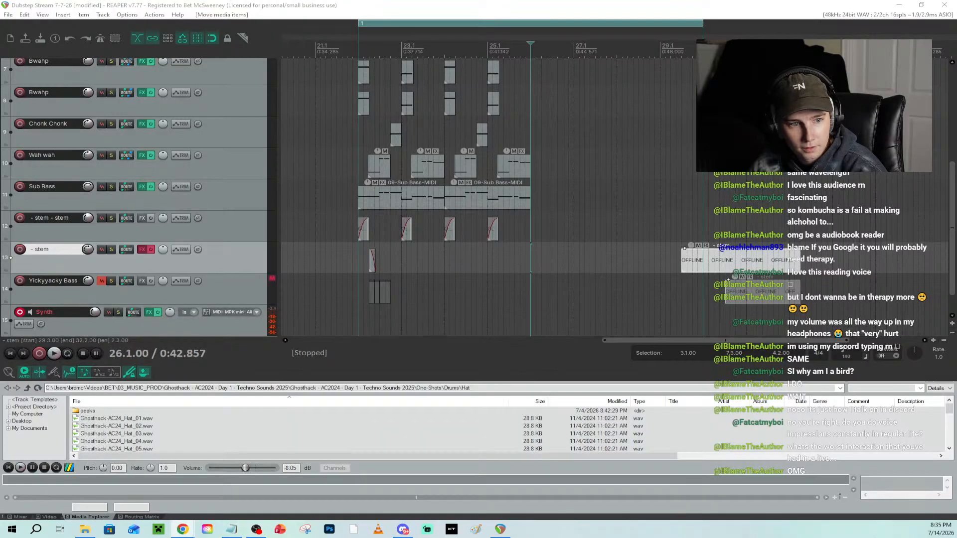
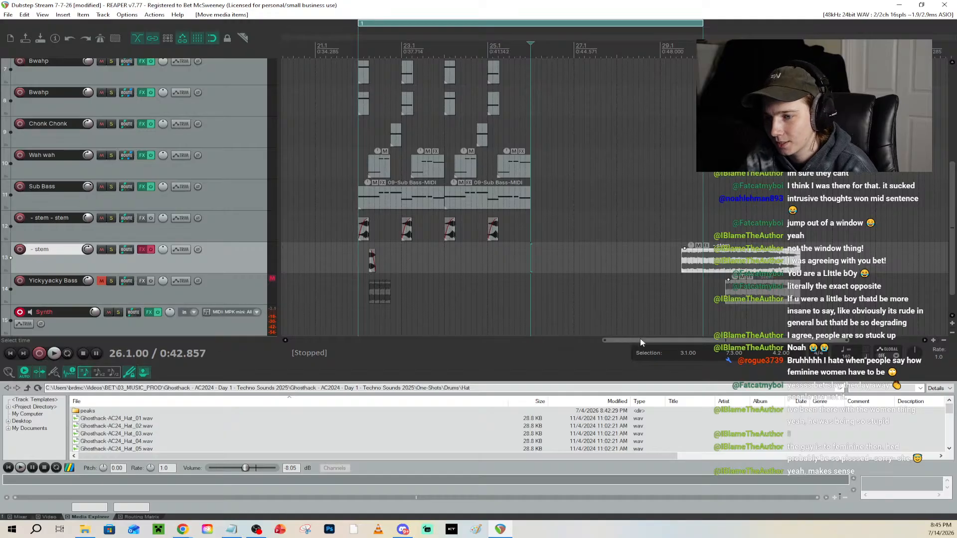
Return the edit cursor to the project start, play the opening drum pattern, and stop
left_click_drag(641, 341, 199, 341)
left_click(9, 353)
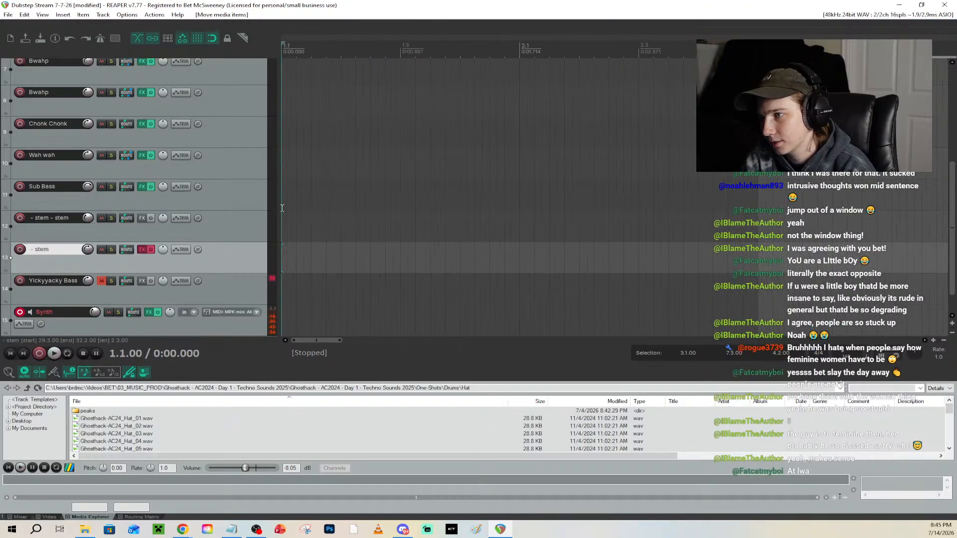
scroll(239, 214, "up", 5)
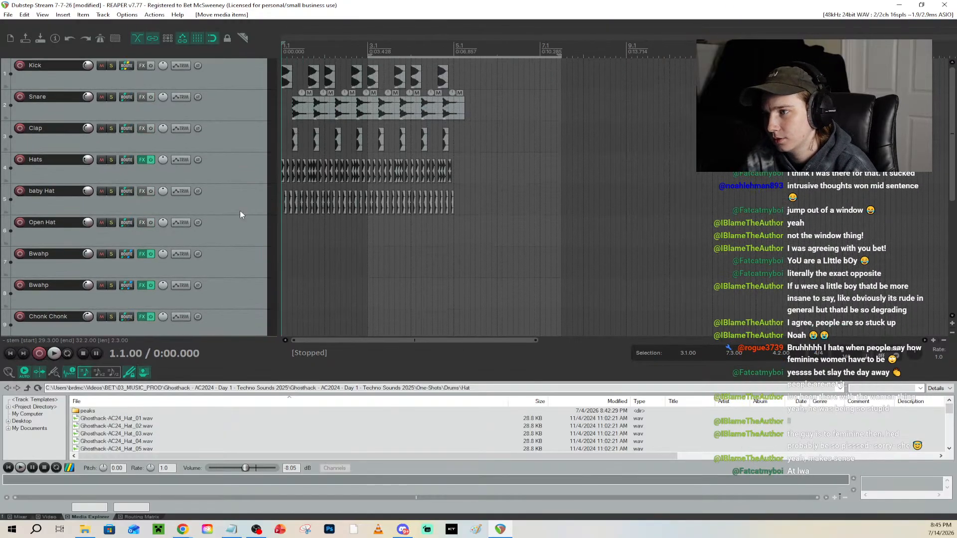
key("space")
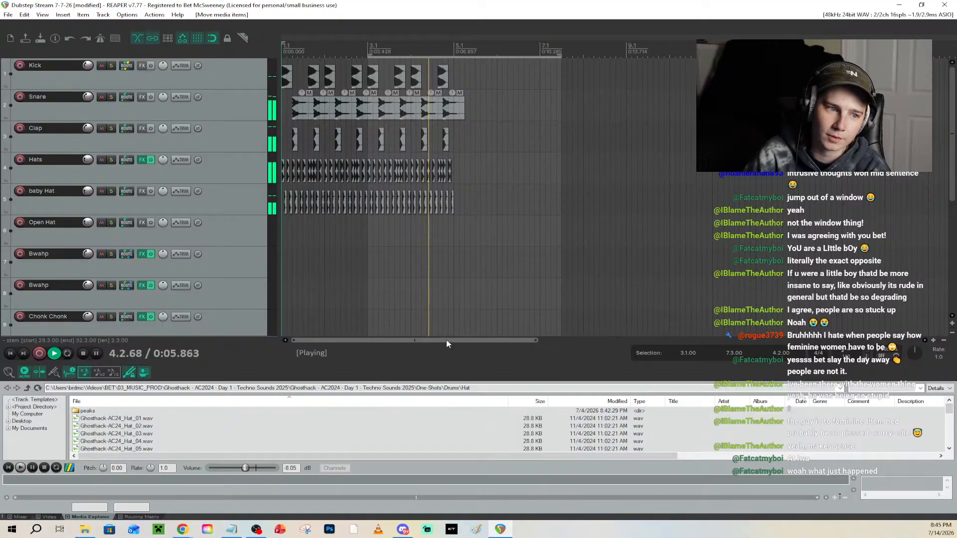
key("space")
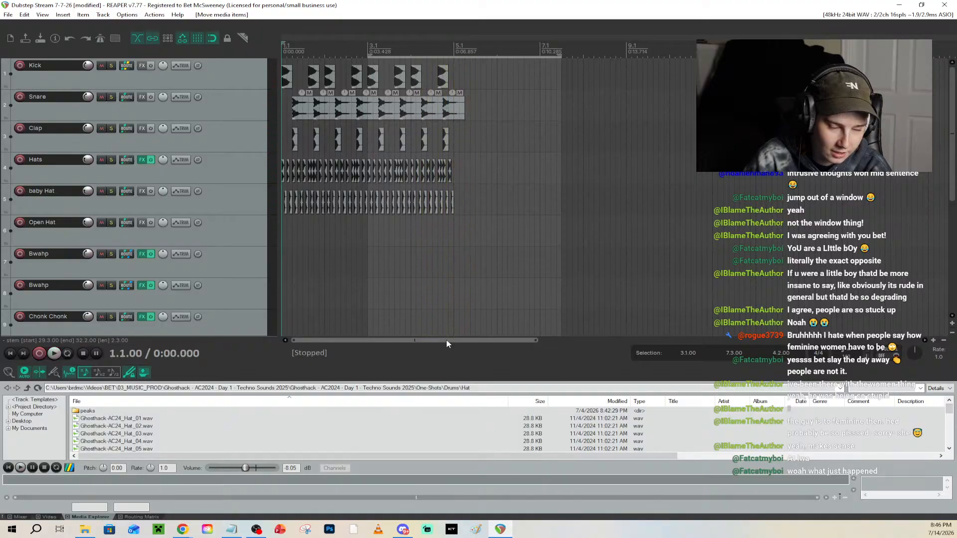
Review the tracks in the drop, set the edit cursor at 22.1.00, play the section, and stop
left_click_drag(446, 340, 725, 316)
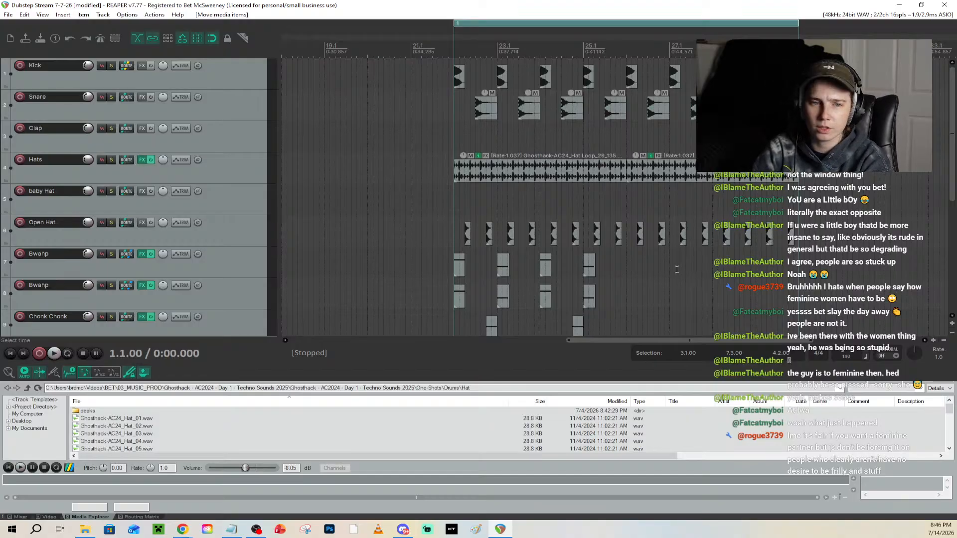
scroll(202, 201, "down", 5)
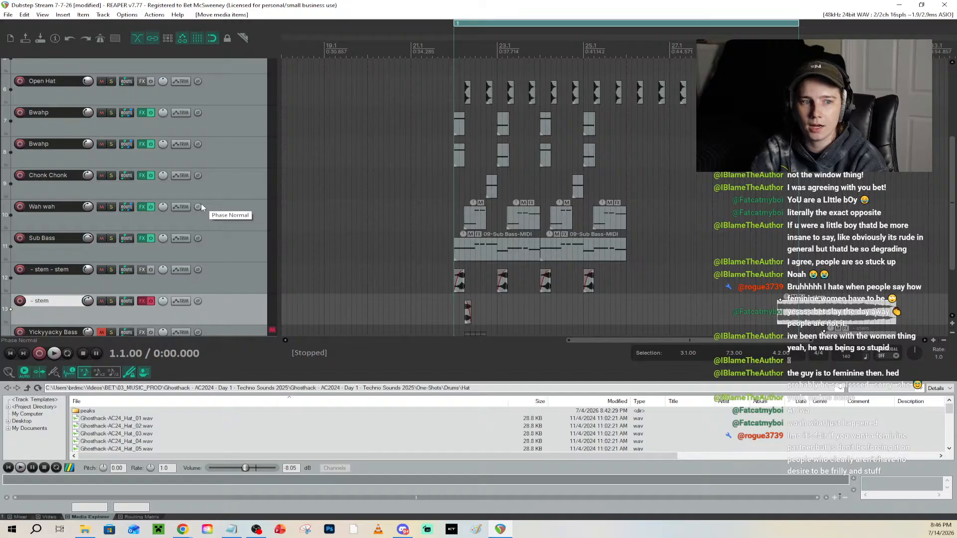
scroll(202, 206, "up", 4)
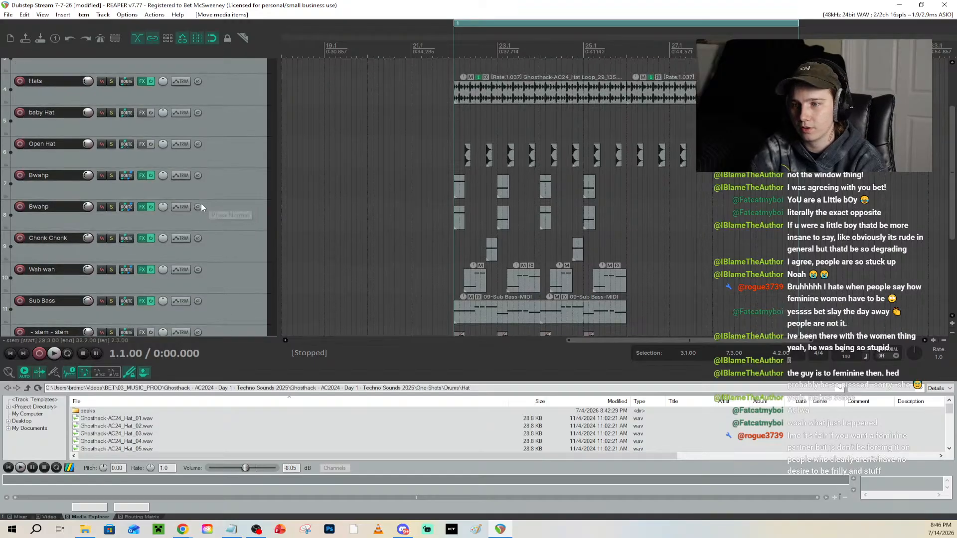
scroll(201, 203, "down", 6)
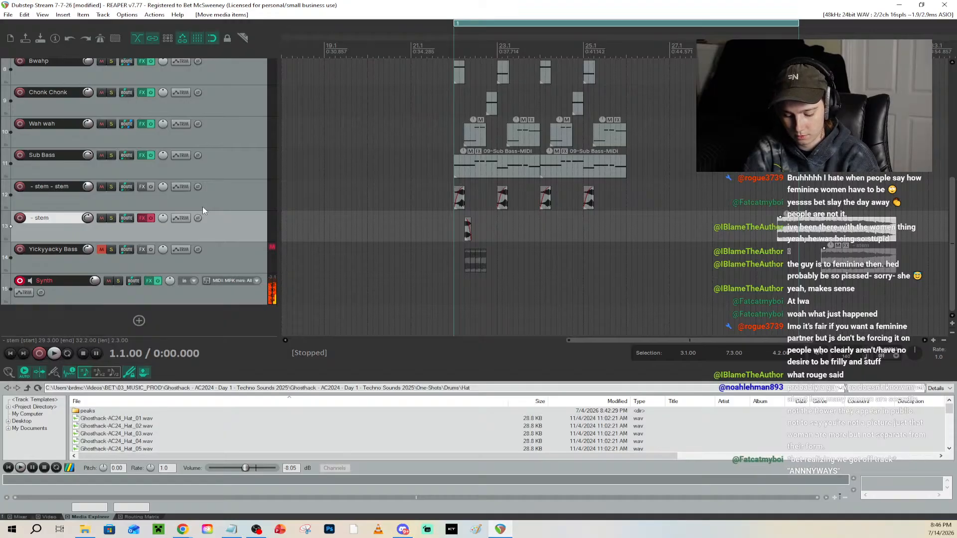
left_click(458, 49)
key("space")
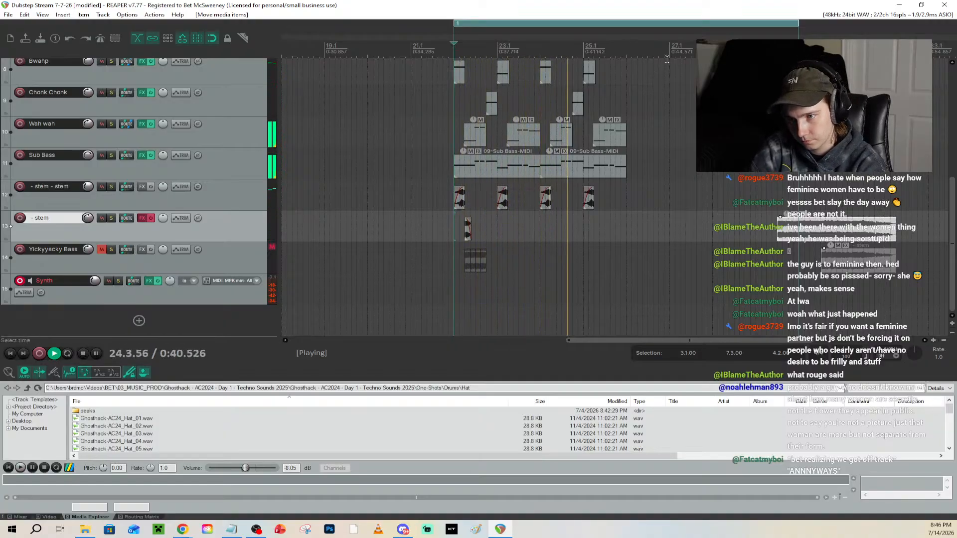
key("space")
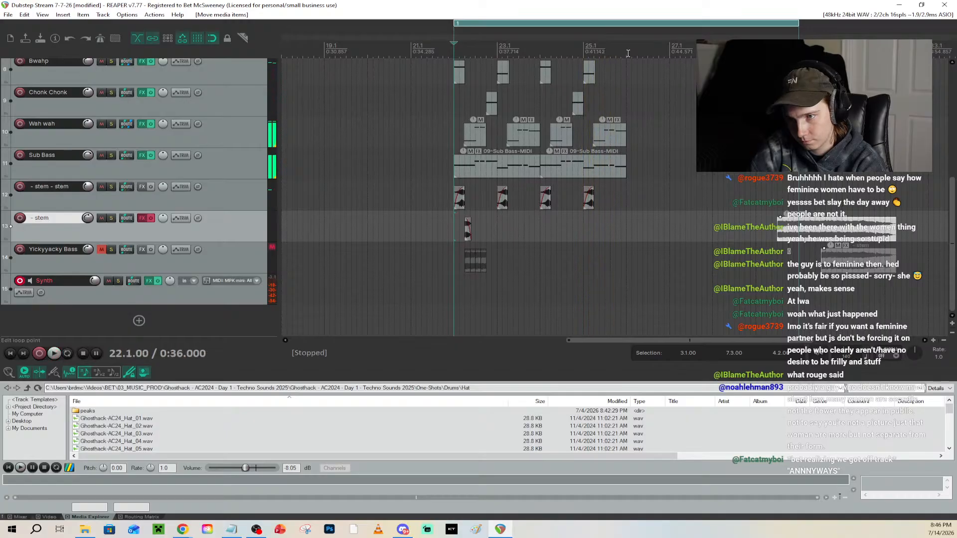
Fine-adjust the Synth track's volume
left_click(627, 54)
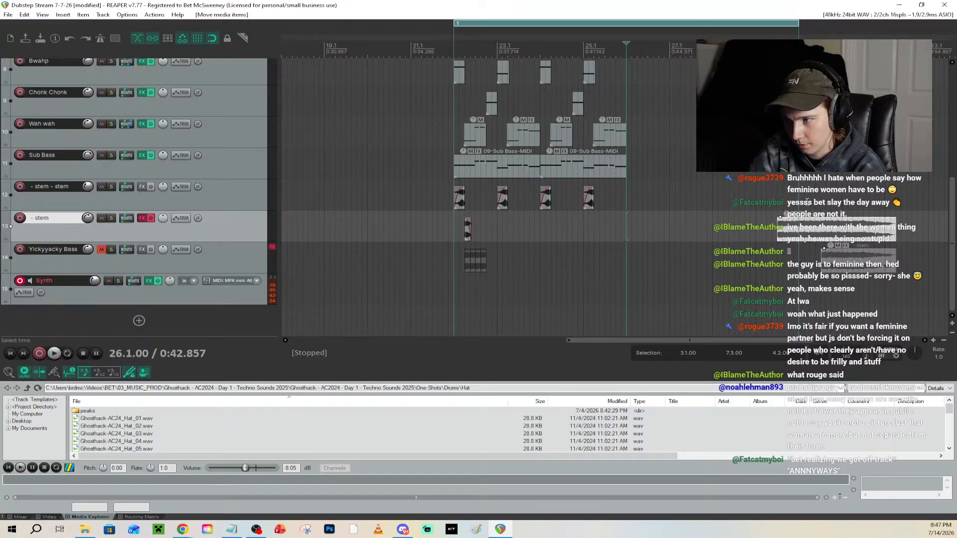
left_click(598, 315)
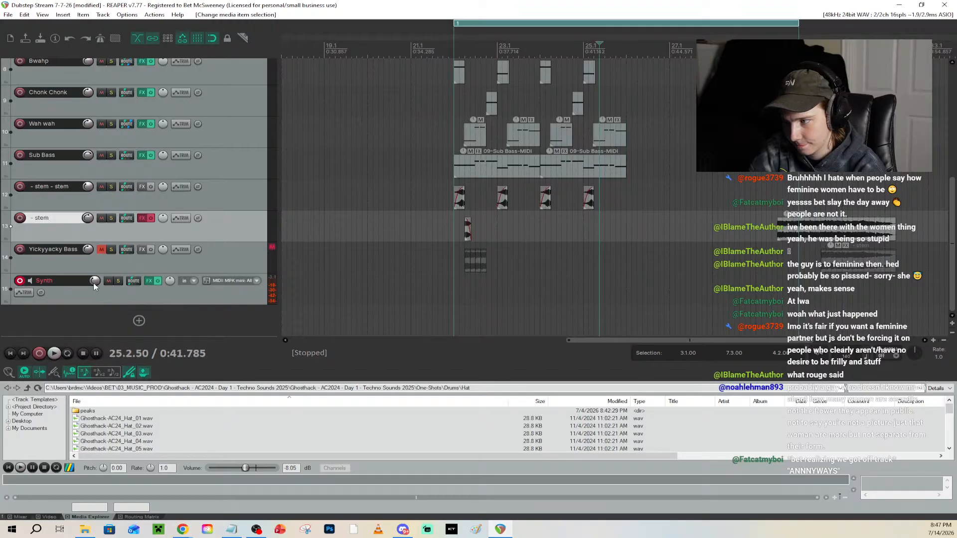
left_click_drag(94, 282, 95, 281)
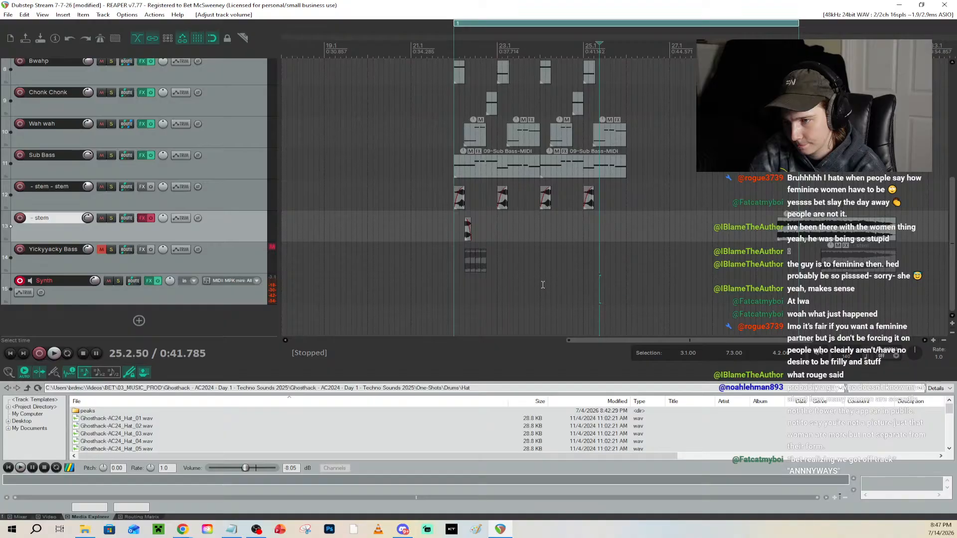
Record a MIDI take on the Synth track from 21.2.00 and trim its end back to 26.1.00
left_click(455, 300)
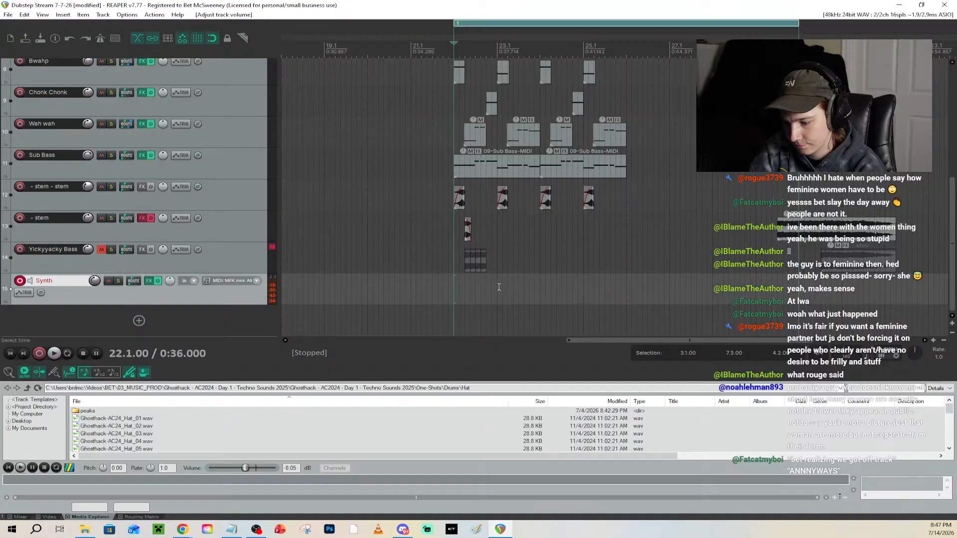
left_click(420, 291)
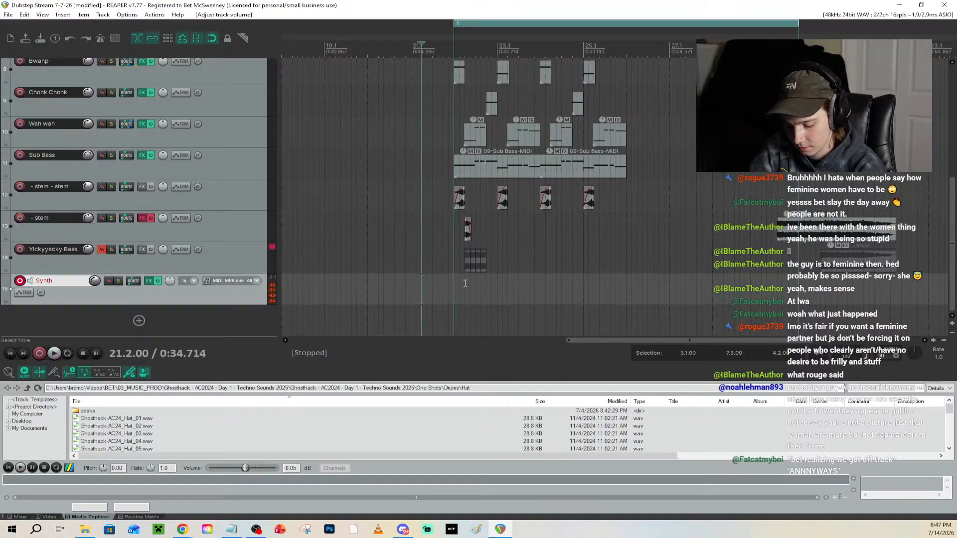
key("ctrl+r")
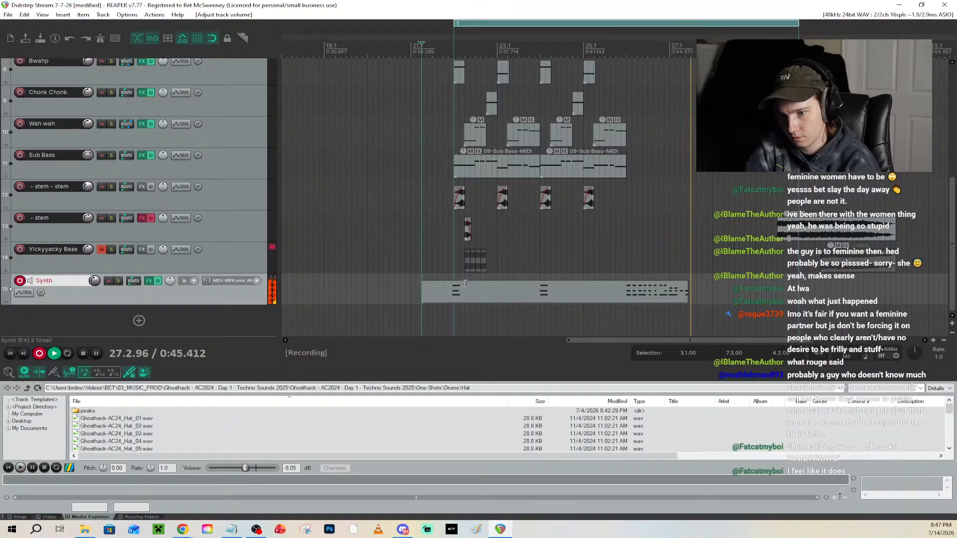
key("space")
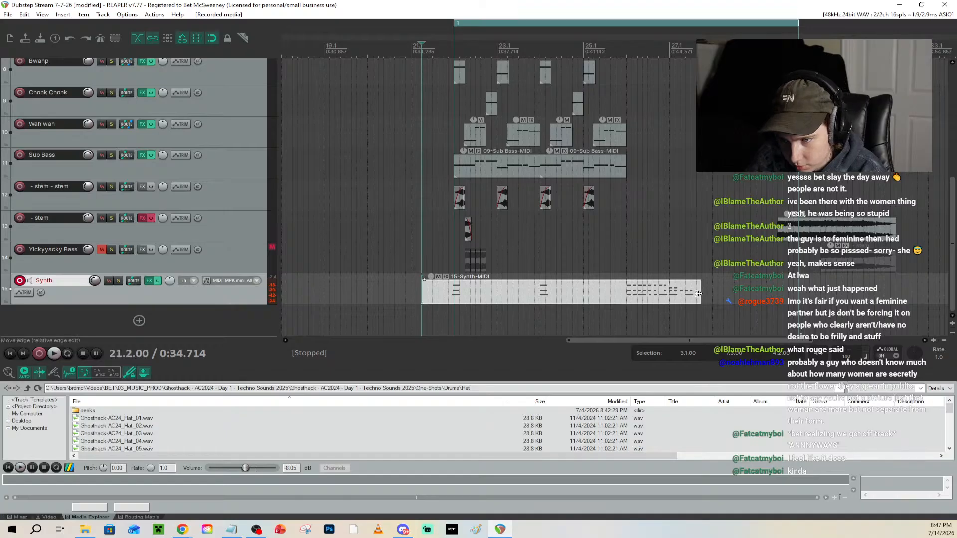
left_click_drag(697, 294, 626, 294)
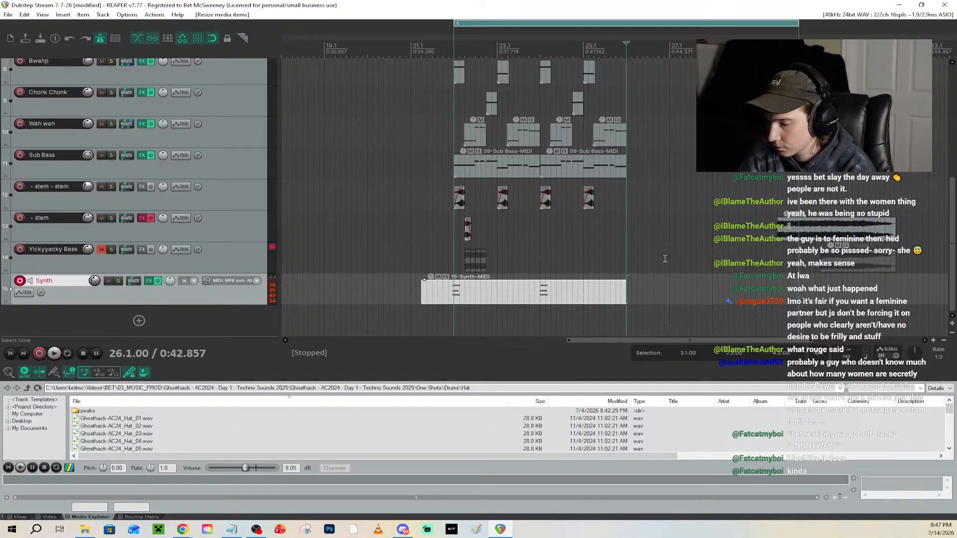
Record a second Synth MIDI take from 26.1.00 and mute the two long items further along the stem and Yickyyacky Bass tracks
key("ctrl+r")
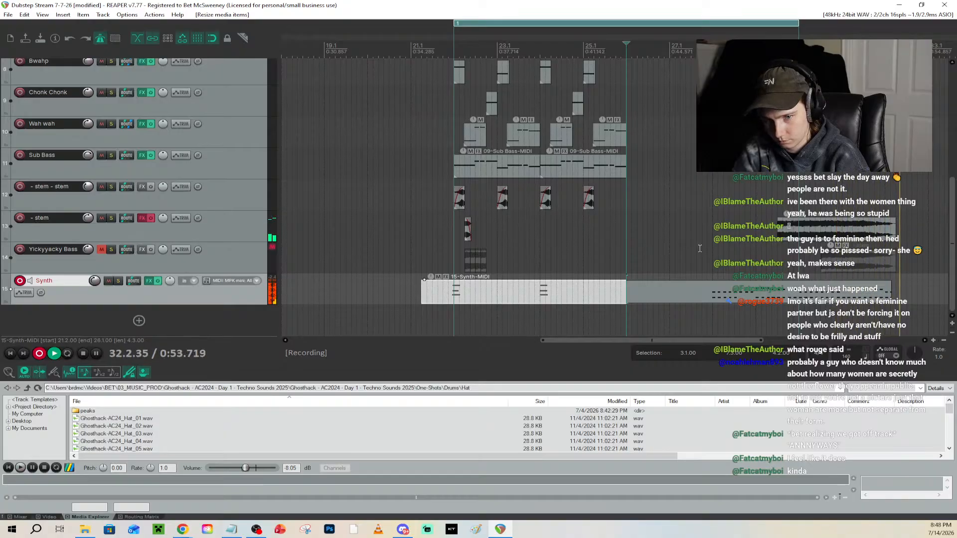
key("space")
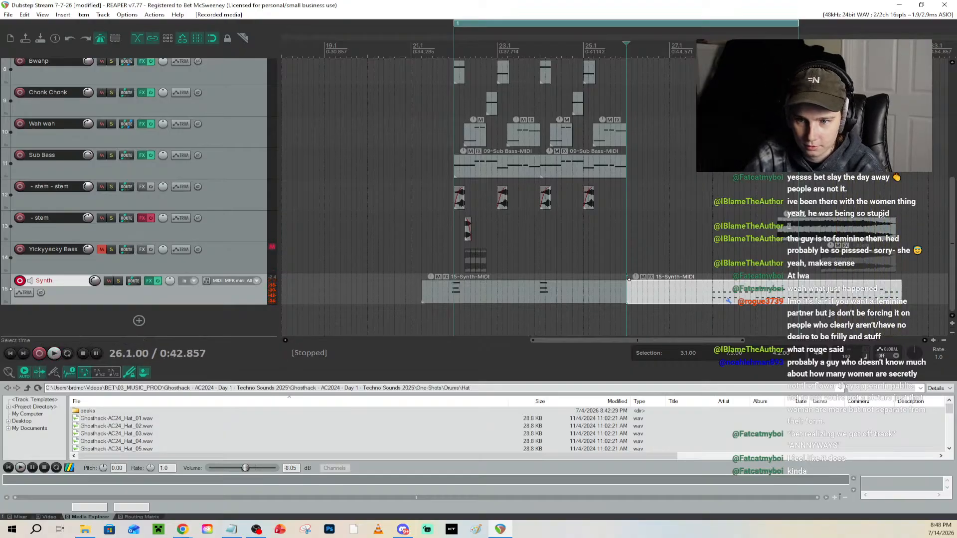
left_click(793, 218)
left_click(838, 247)
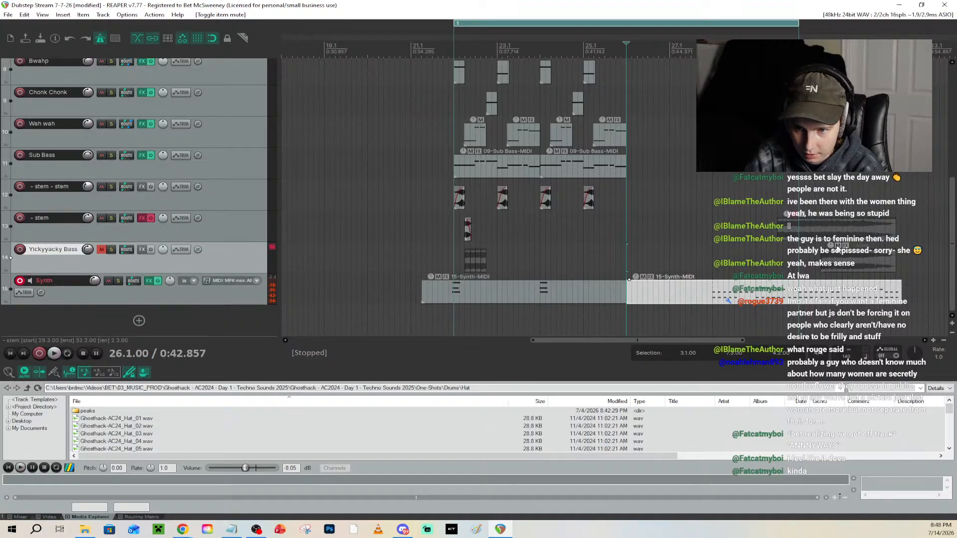
Split the second Synth take at 28.1.00 and move the part with notes back to 26.1.00 over the empty part
left_click(713, 293)
key("s")
left_click(696, 299)
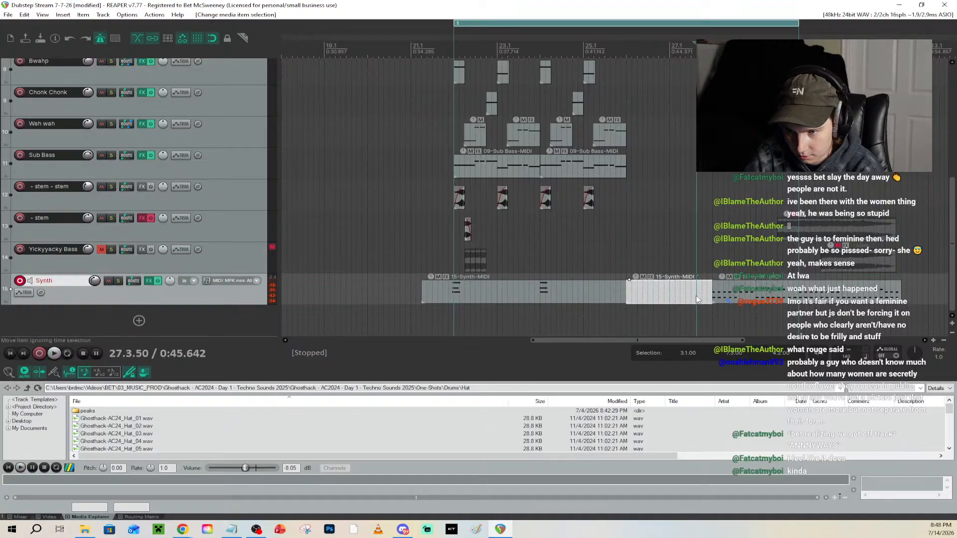
left_click_drag(743, 298, 668, 268)
Play the Synth parts from just before 26.1.00, from about 25.1.00, and from just before bar 22
left_click(621, 59)
key("space")
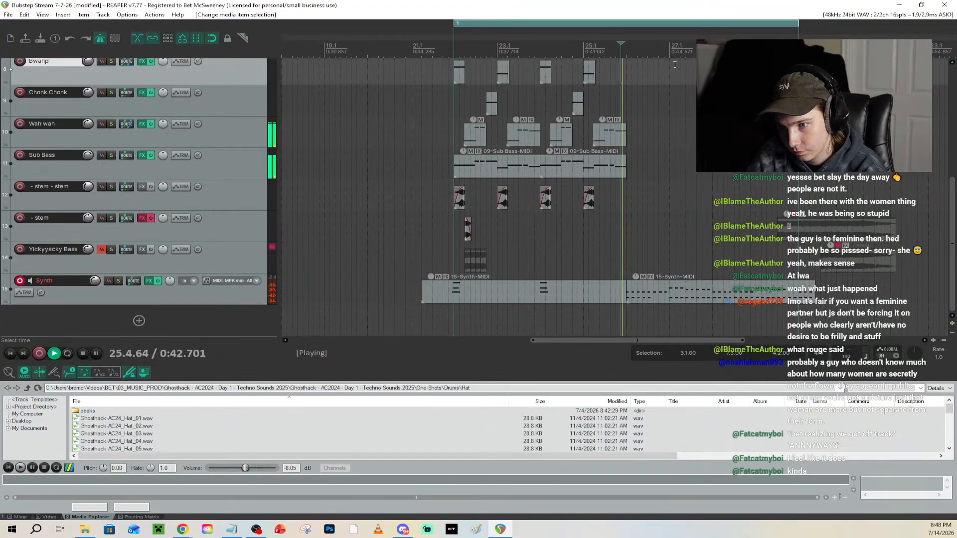
left_click(584, 51)
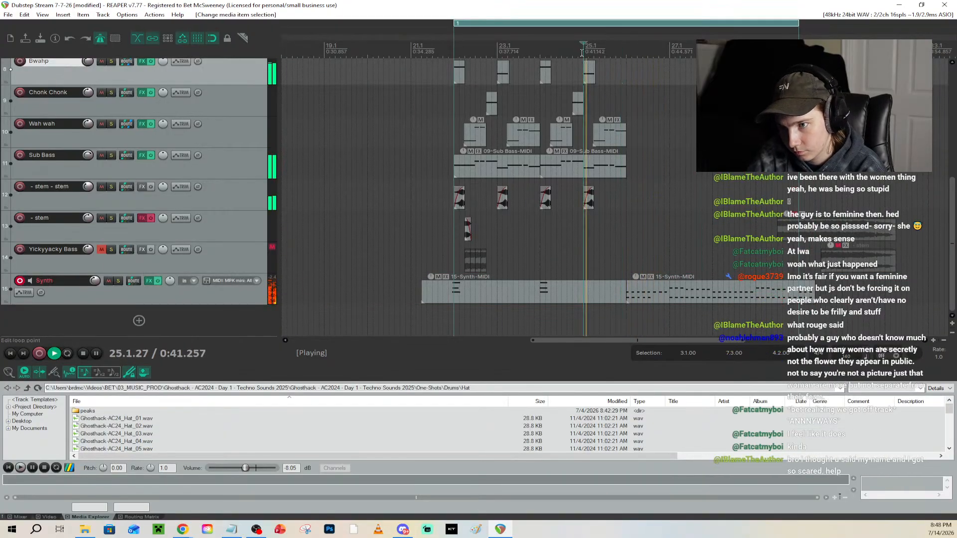
left_click(440, 44)
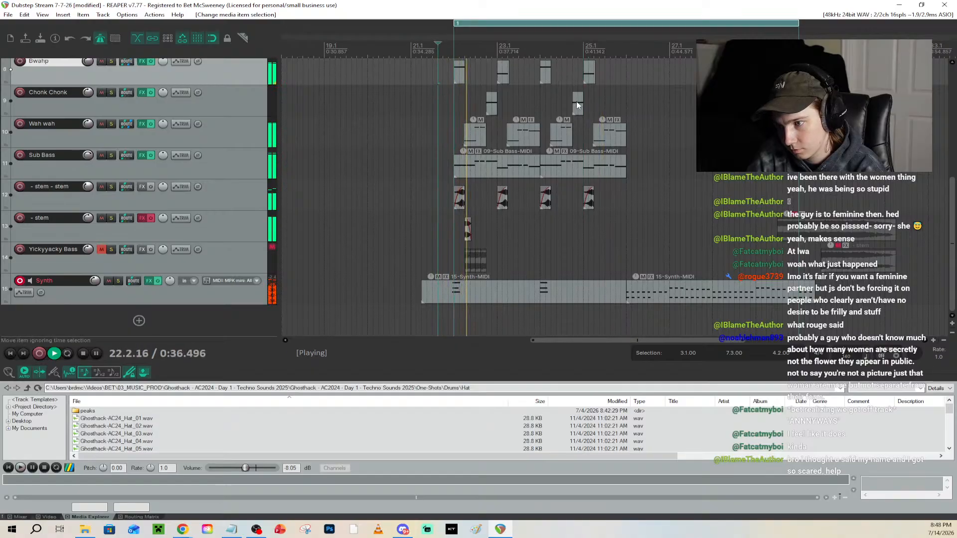
Open the first Synth item in the MIDI editor and enlarge the editor to show the chords at bars 22 and 24
double_click(494, 294)
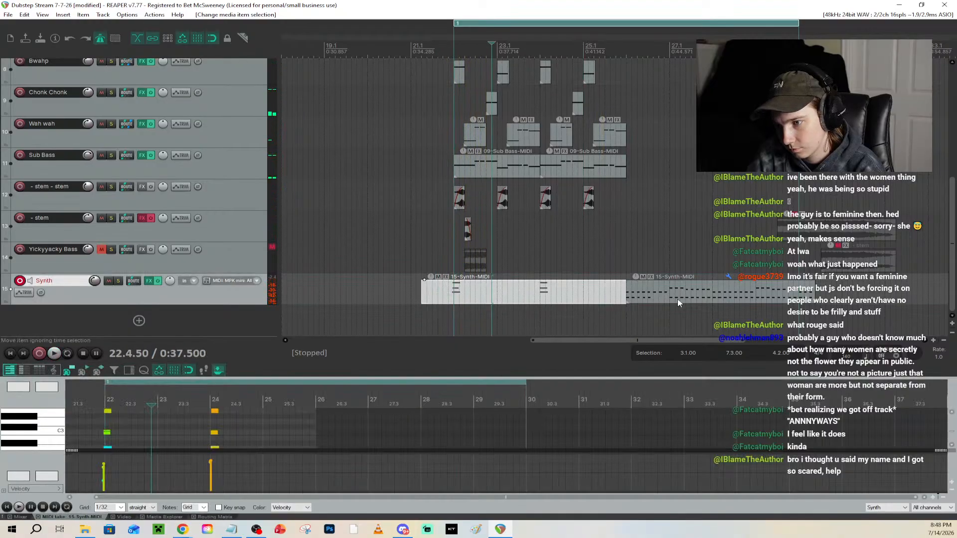
left_click(453, 340)
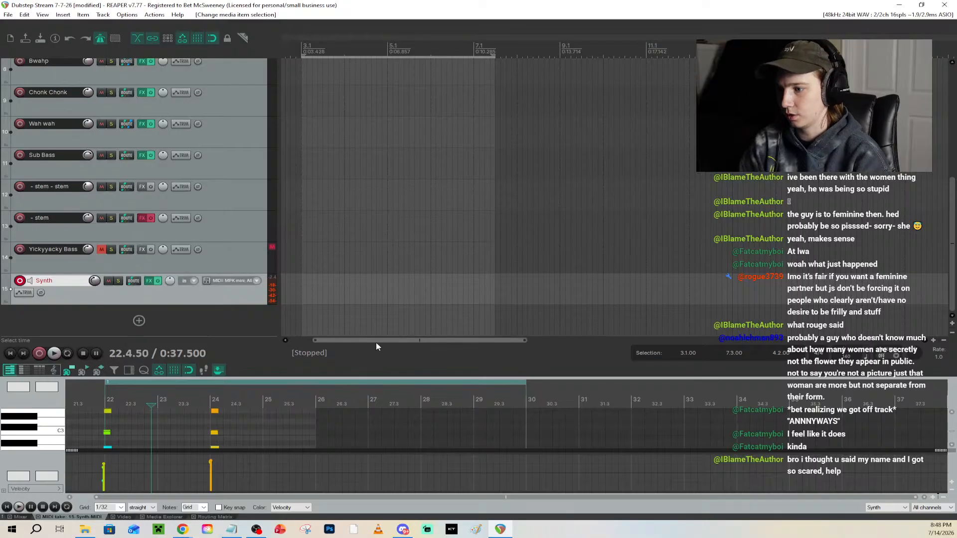
left_click_drag(376, 342, 519, 341)
key("ctrl+s")
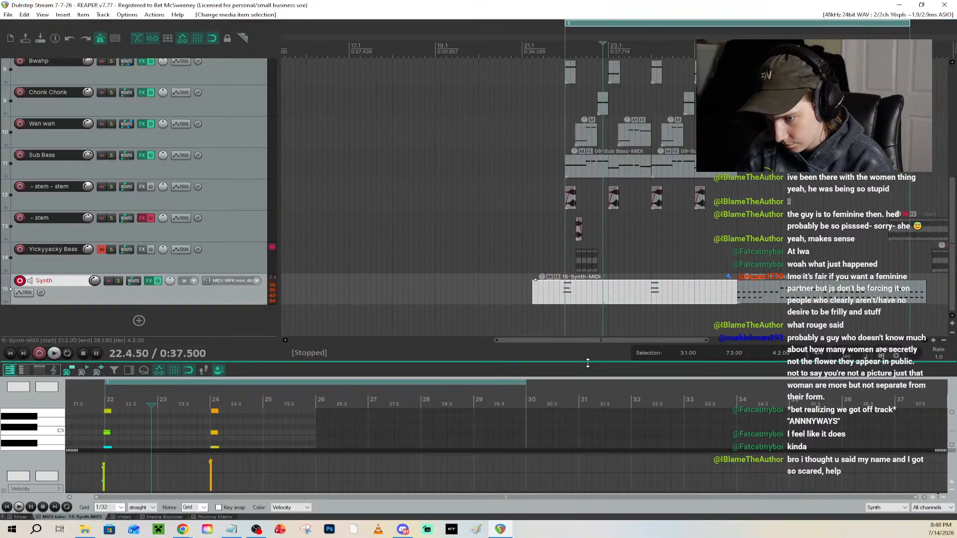
left_click_drag(588, 361, 583, 250)
scroll(104, 348, "up", 4)
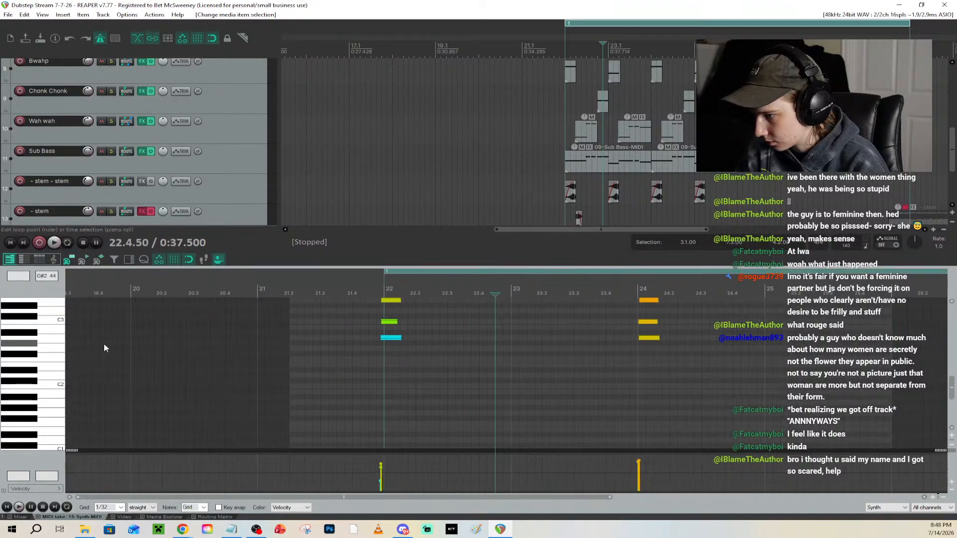
Align the notes of the two Synth chords with the starts of bars 22 and 24
key("ctrl+a")
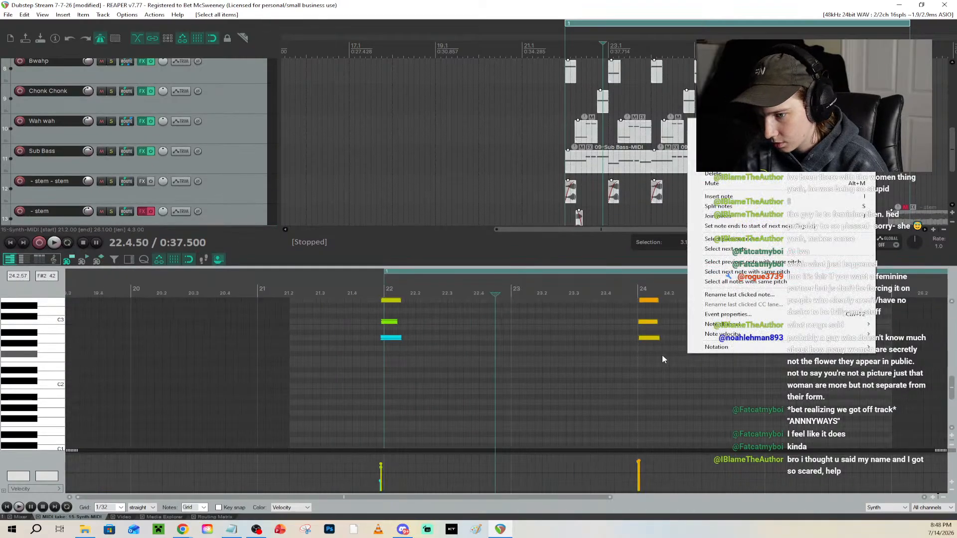
left_click(667, 359)
left_click_drag(396, 339, 399, 338)
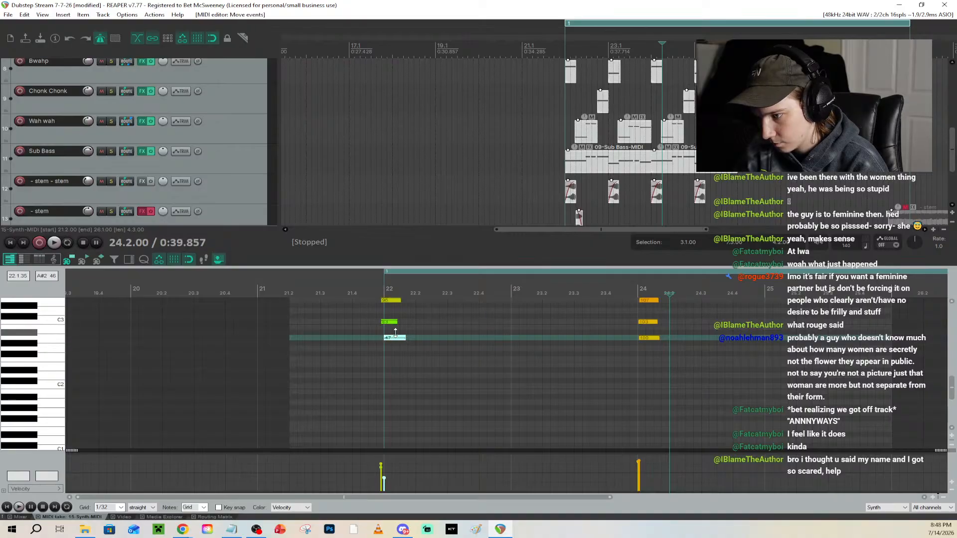
left_click(394, 323)
left_click_drag(394, 325, 398, 300)
scroll(366, 312, "up", 2)
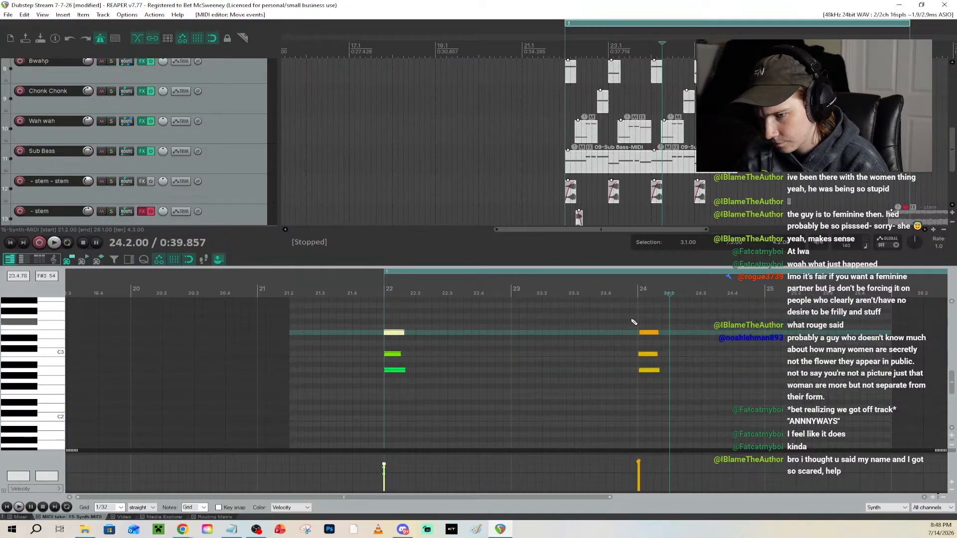
left_click(652, 333)
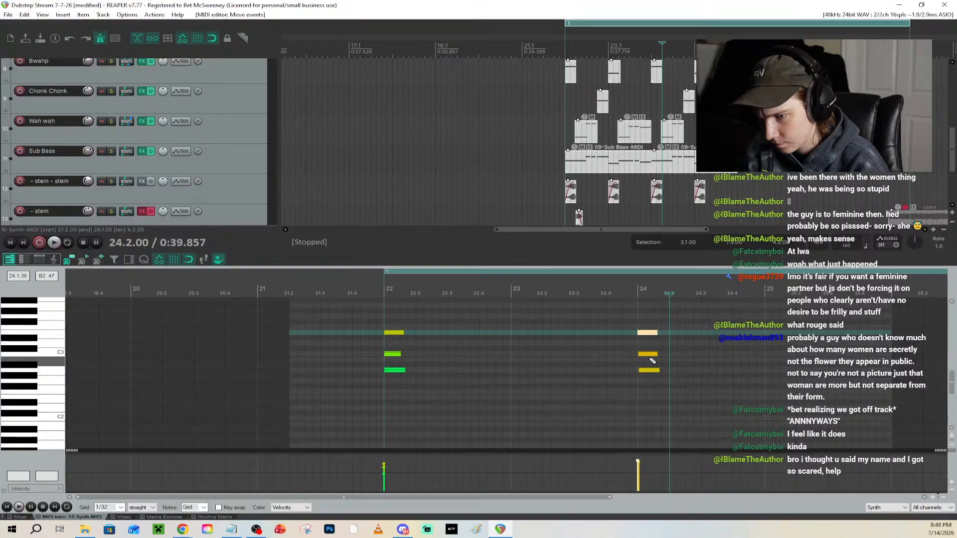
Play the arrangement from just before bar 22 through the second Synth item, then stop playback
left_click(553, 35)
key("space")
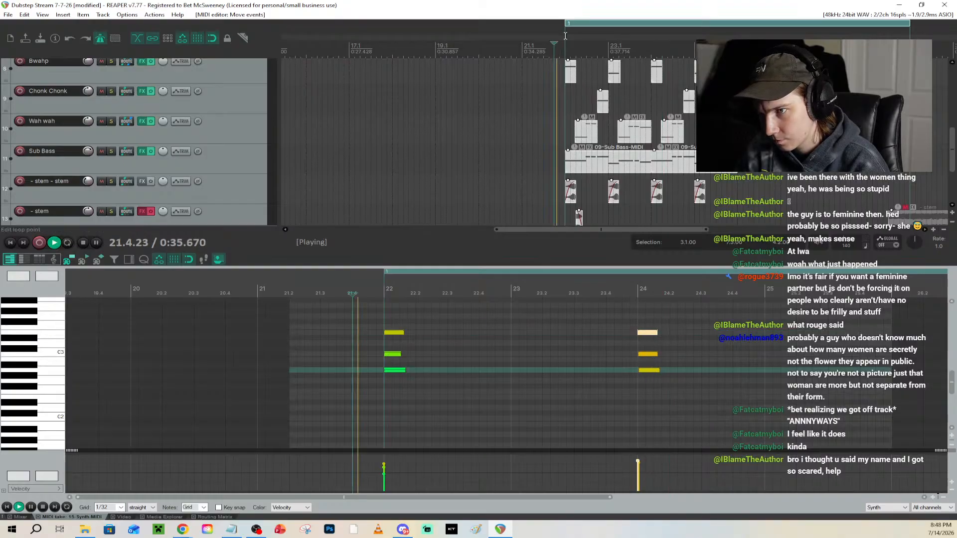
left_click_drag(560, 250, 560, 292)
scroll(624, 194, "down", 3)
scroll(624, 195, "up", 2)
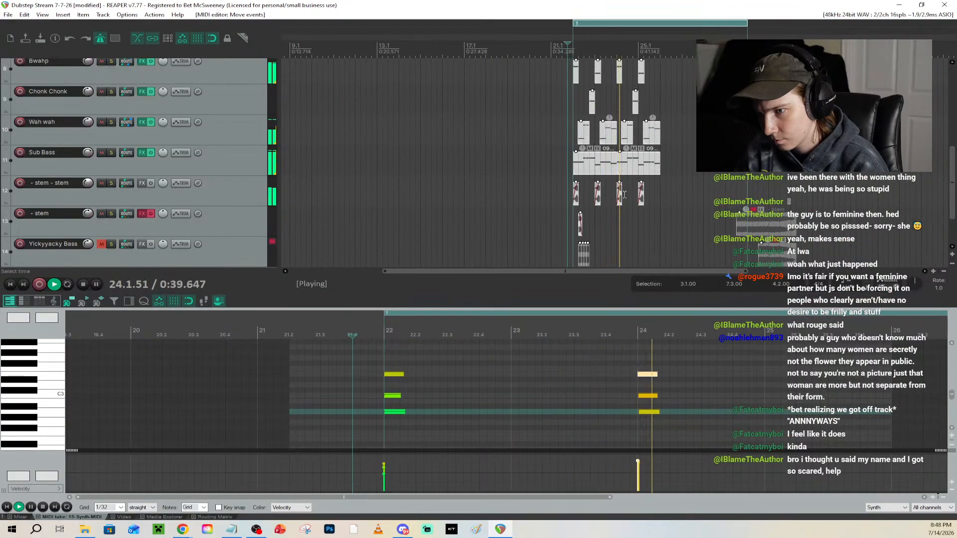
scroll(190, 202, "down", 3)
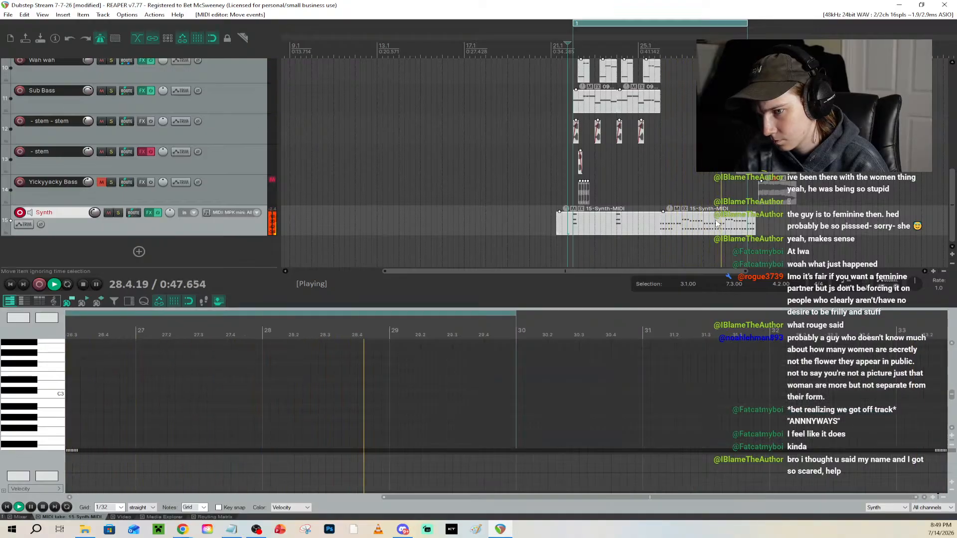
key("space")
In the second Synth item's MIDI, raise the three upper notes at the start of bar 29 to E3
left_click(697, 221)
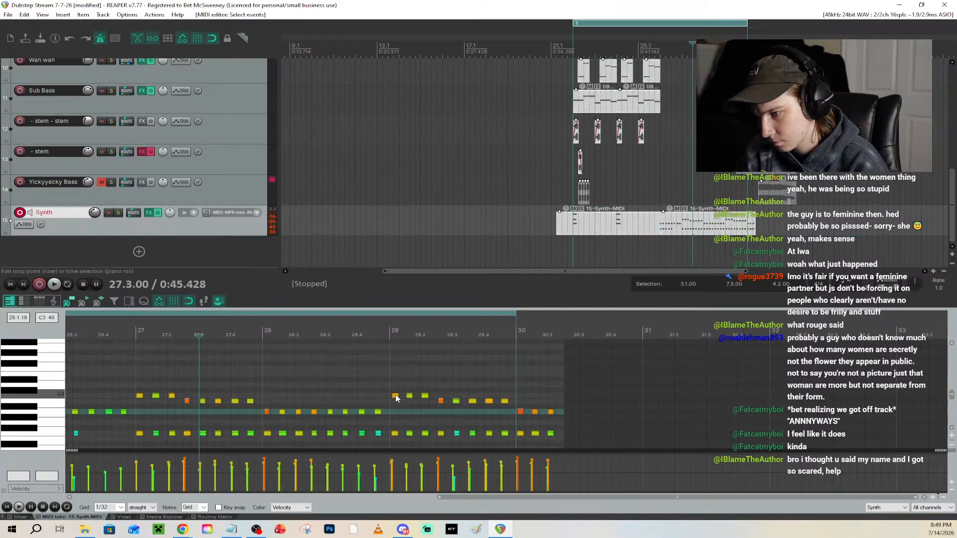
left_click(398, 388)
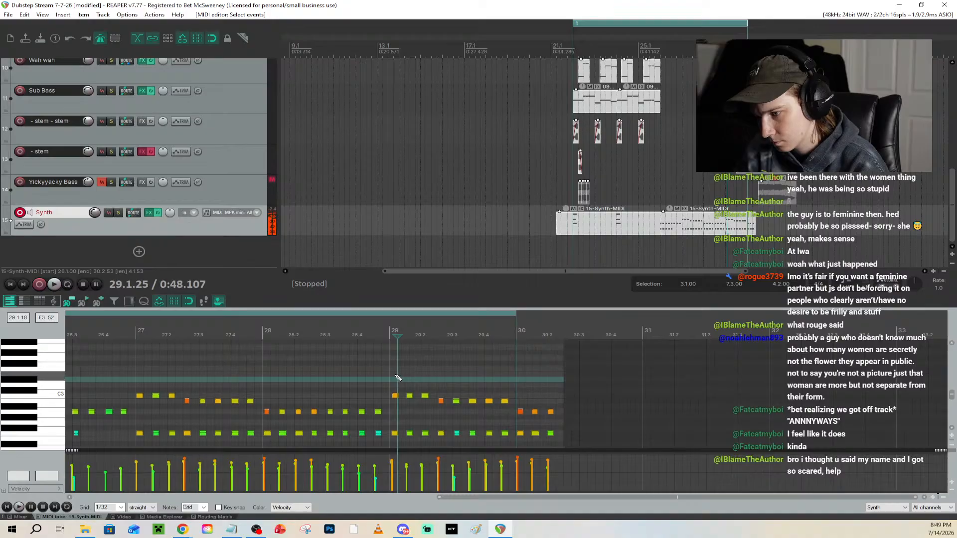
left_click_drag(389, 385, 427, 378)
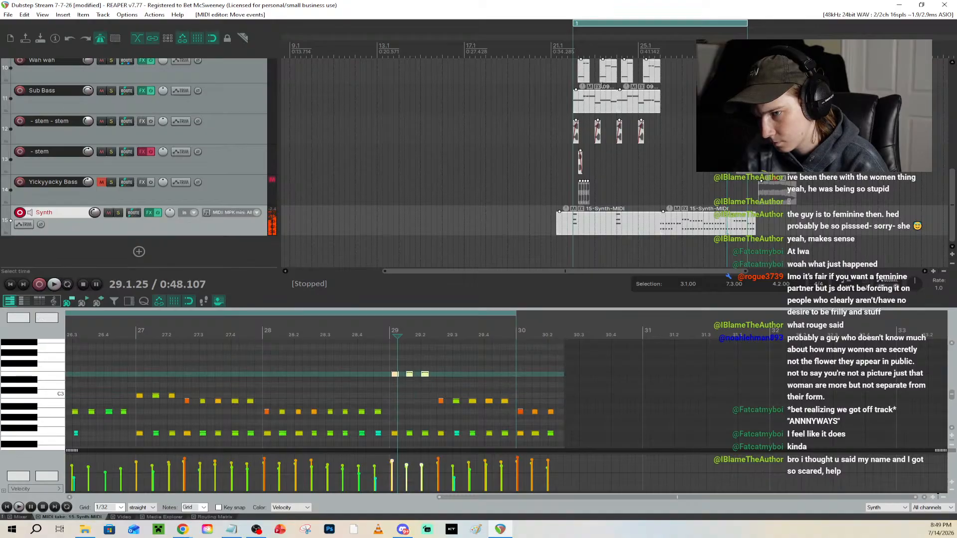
Play from 25.3.00 with the MIDI editor enlarged to check the second Synth item's notes, then stop
left_click(651, 43)
key("space")
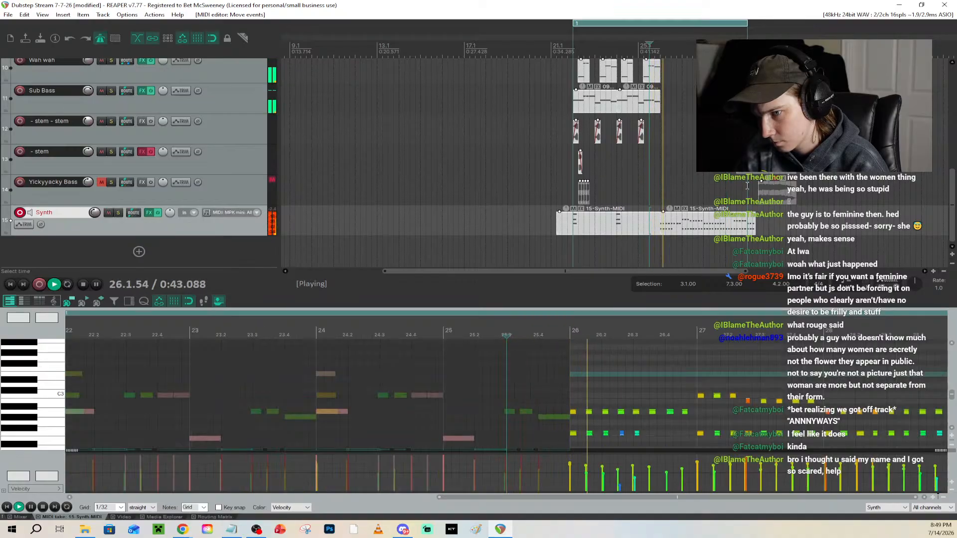
left_click_drag(610, 293, 614, 270)
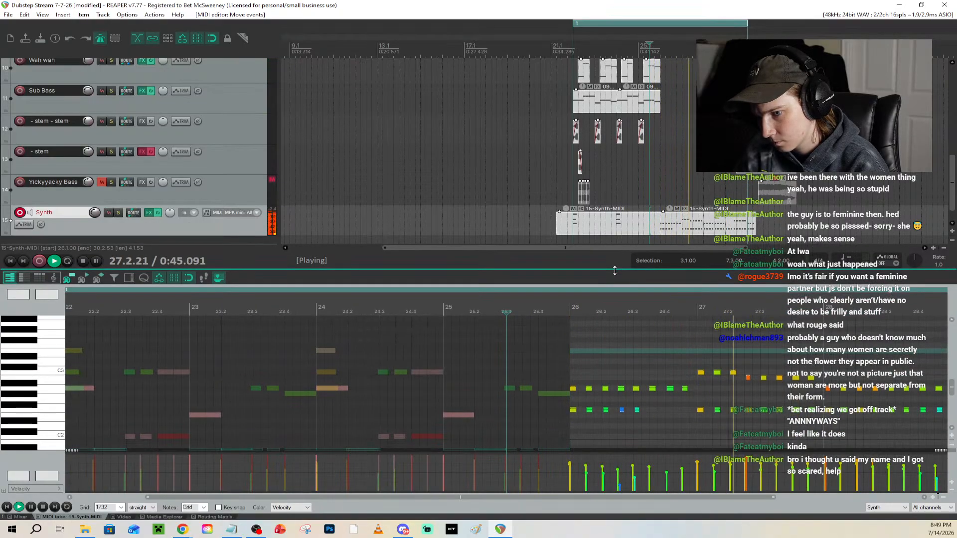
scroll(652, 356, "down", 3)
scroll(653, 356, "down", 2)
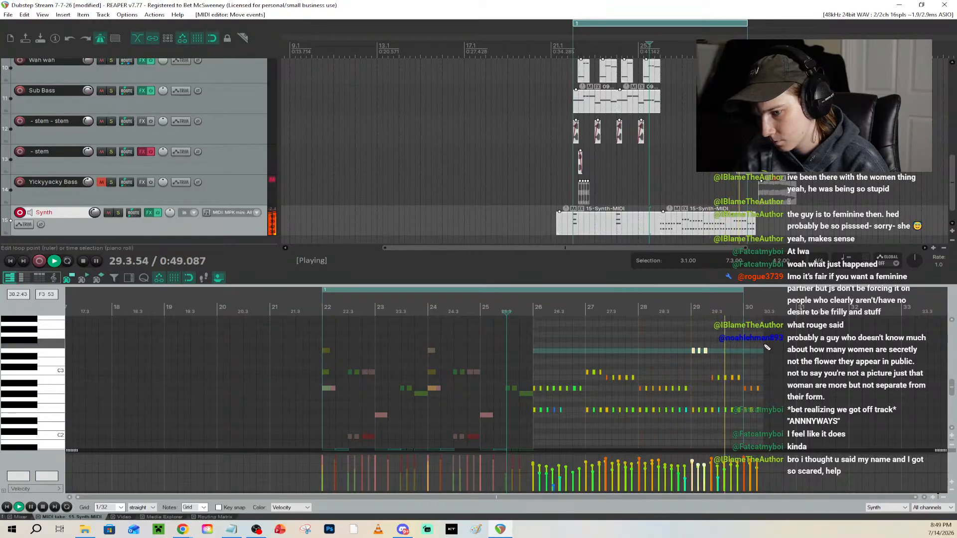
key("space")
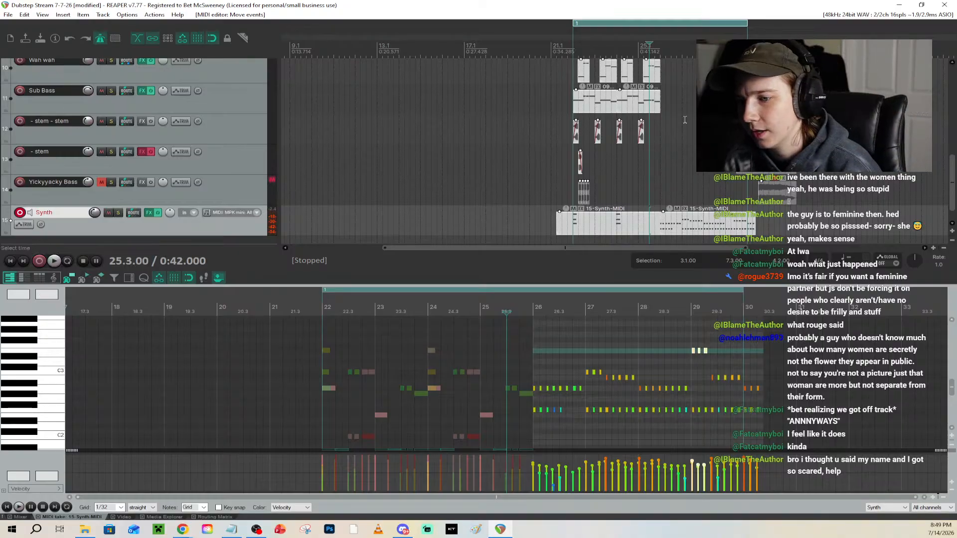
Erase the stray A2 and F2 notes past the start of bar 30 in the second Synth item
scroll(781, 241, "up", 2)
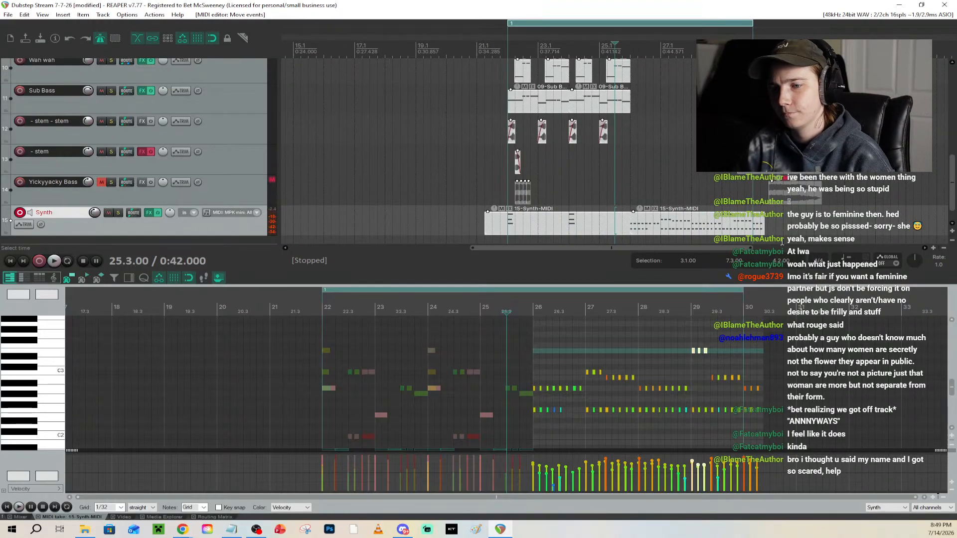
left_click(760, 229)
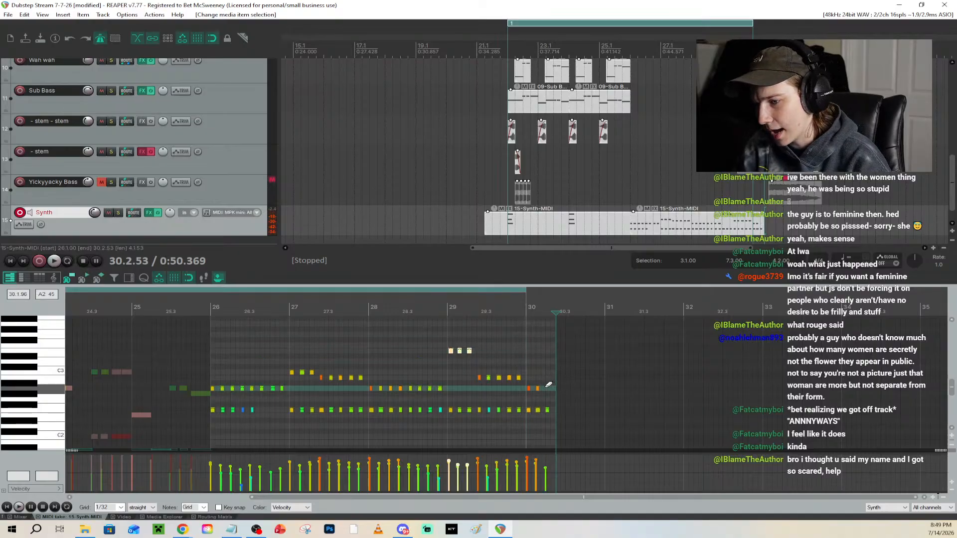
left_click_drag(551, 409, 534, 411)
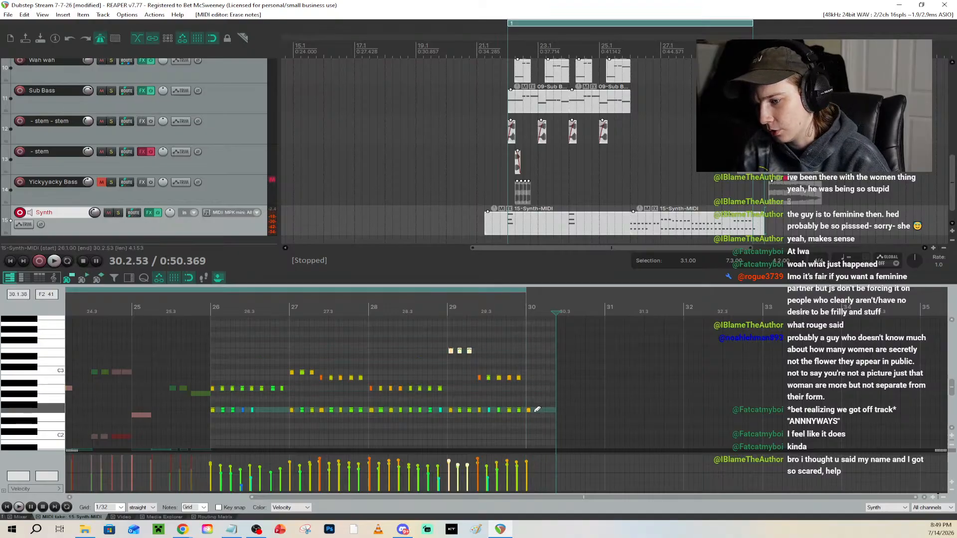
Trim the end of the second Synth item back to the start of bar 30 and save the project
left_click_drag(763, 227, 752, 225)
key("ctrl+z")
left_click(762, 226)
key("ctrl+s")
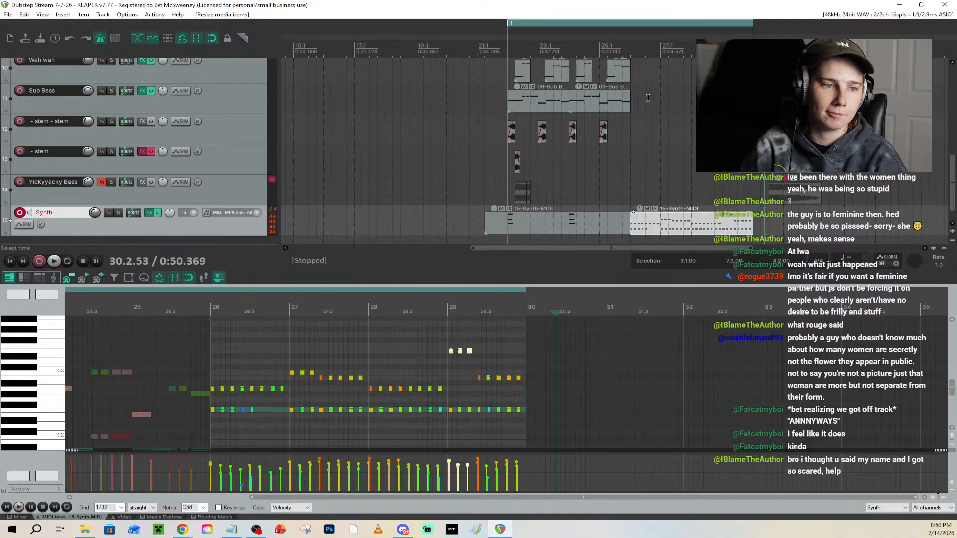
Play the second Synth item from 26.1.00 to hear its opening, then stop
left_click(630, 46)
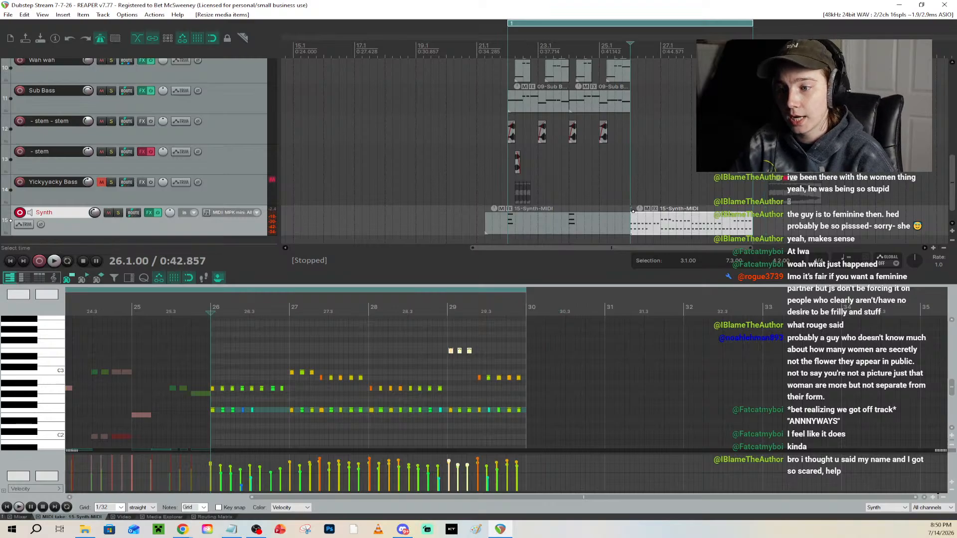
key("space")
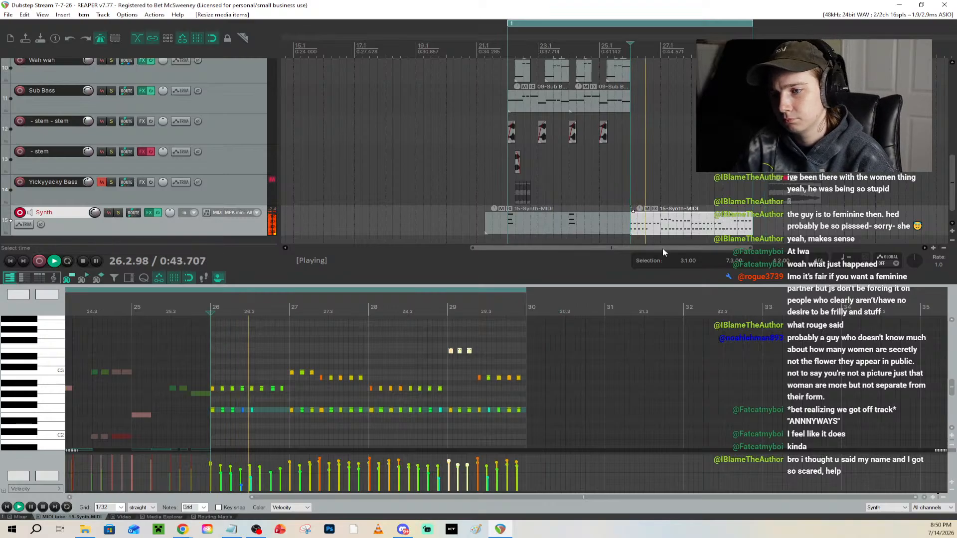
left_click_drag(662, 248, 722, 249)
key("space")
Adjust the velocity of the two weak F2 notes in bar 26 and copy F2 notes across the rest of that bar without overlapping bar 27
scroll(305, 420, "up", 3)
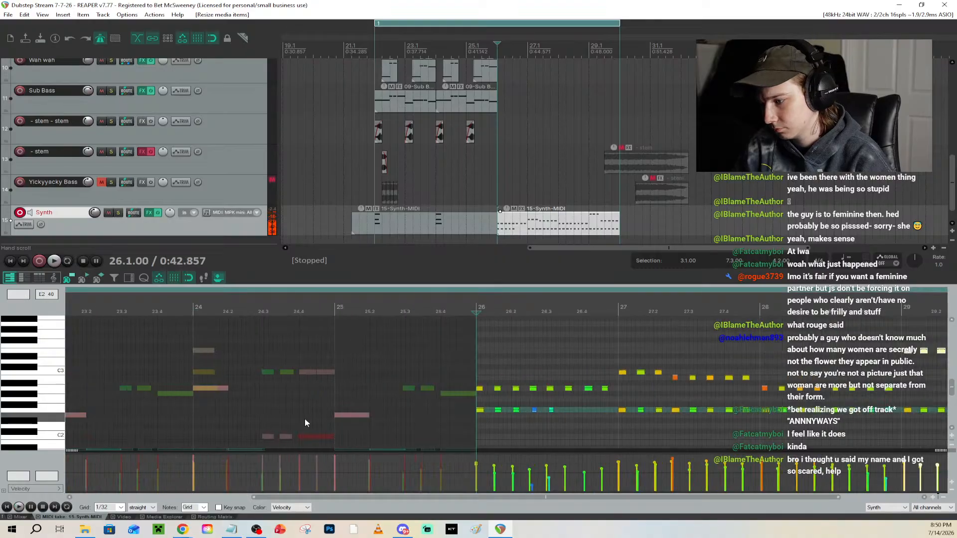
left_click_drag(576, 407, 537, 401)
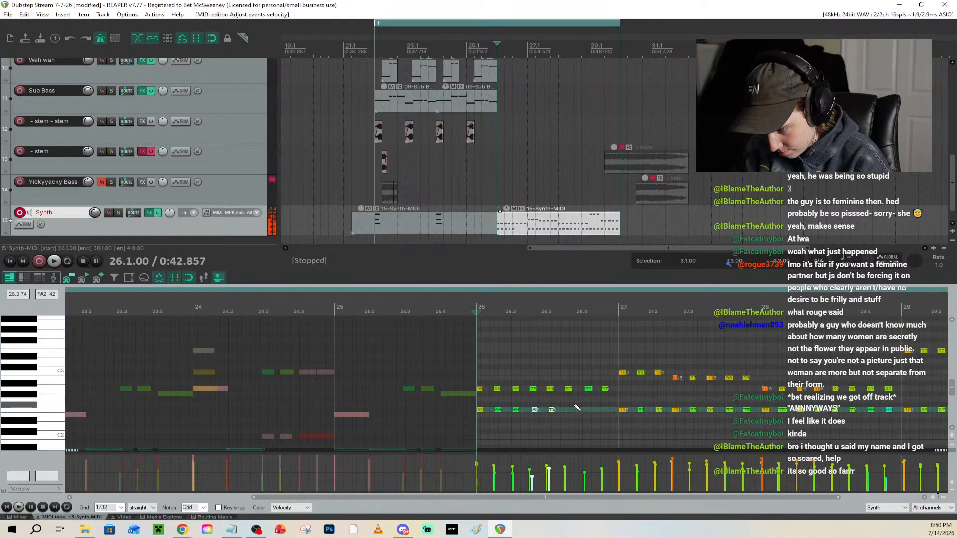
scroll(419, 399, "up", 2)
mouse_move(624, 410)
left_mouse_down()
mouse_move(505, 437)
mouse_move(527, 416)
mouse_move(623, 414)
left_mouse_up()
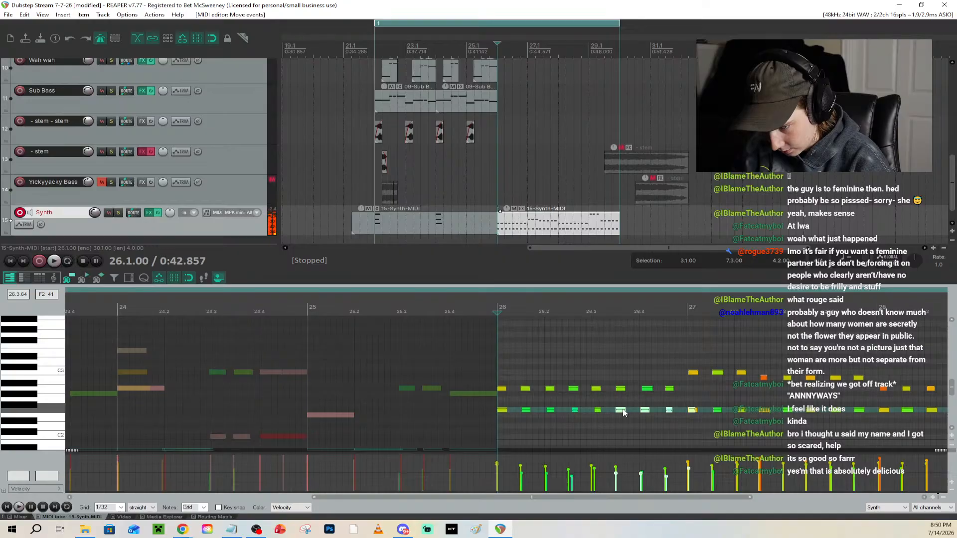
left_click(692, 411)
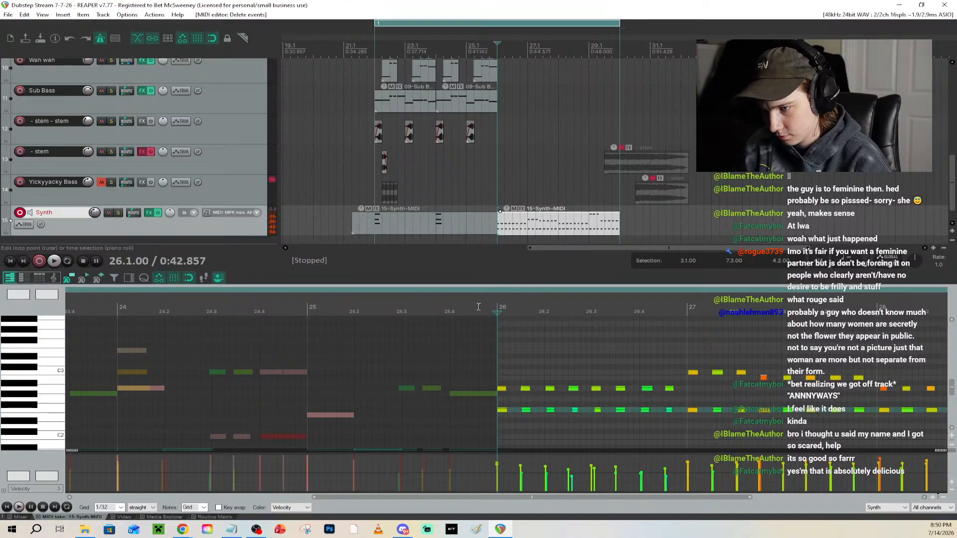
Play the second Synth item from bar 26 into bar 29 to check the filled lower line, then stop
key("space")
scroll(697, 358, "down", 1)
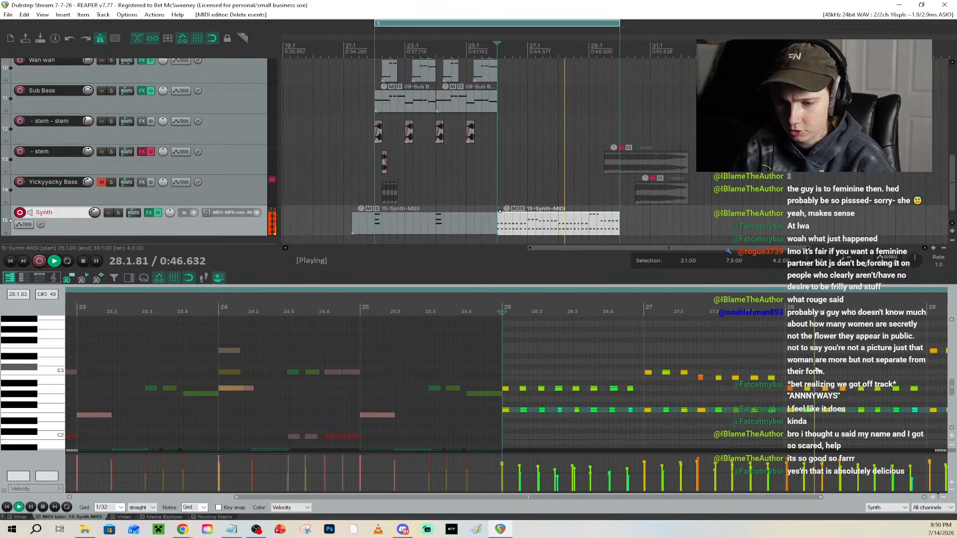
scroll(802, 378, "down", 2)
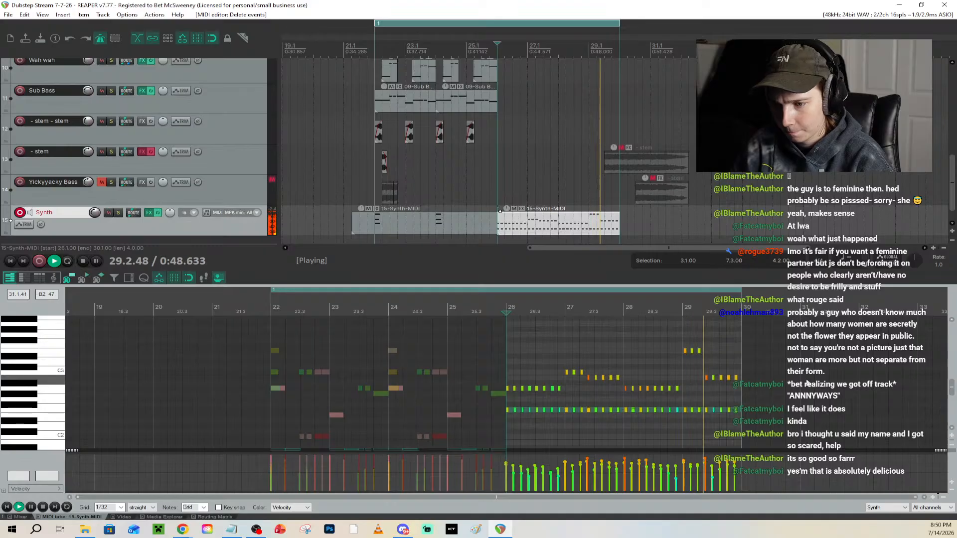
key("space")
scroll(622, 203, "down", 2)
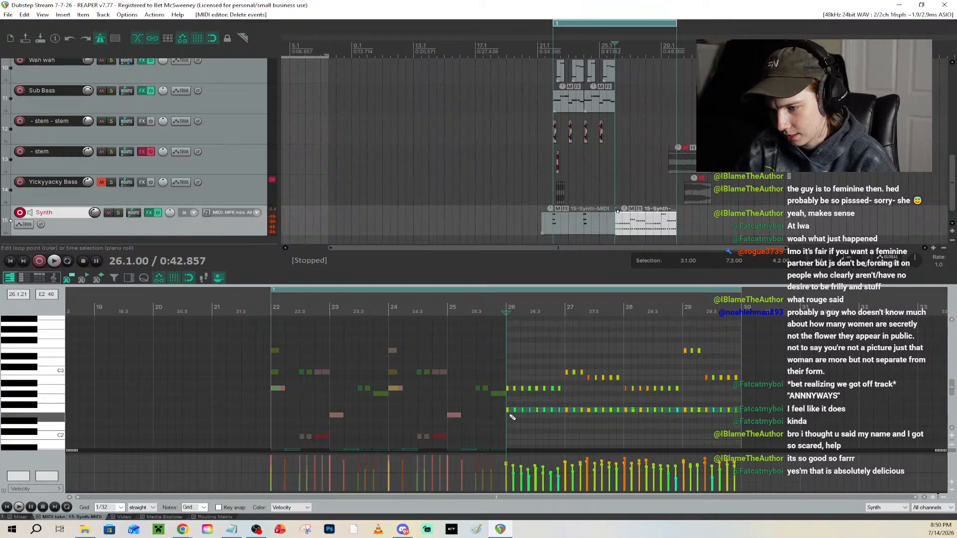
Audition F2 and nearby pitches against the notes at the start of bar 28
left_click(49, 409)
left_click(54, 400)
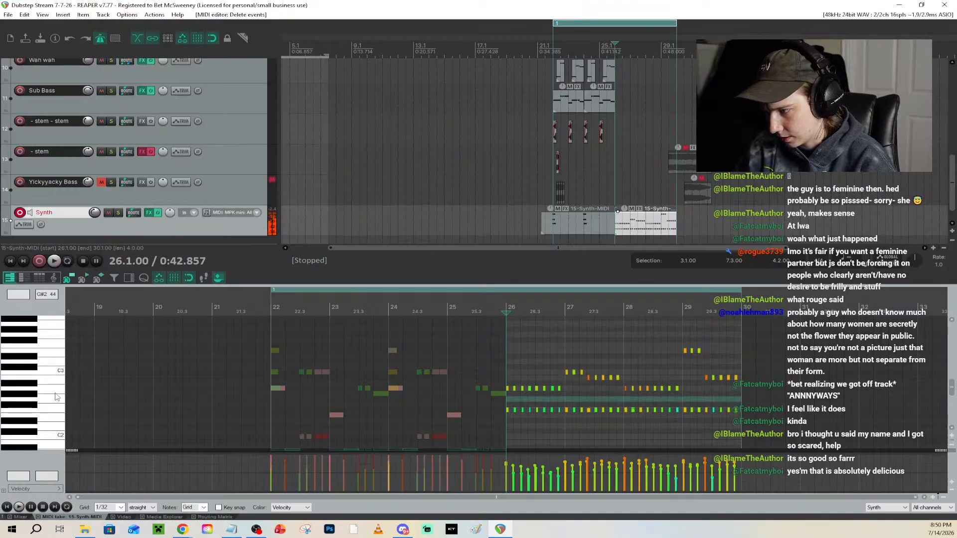
left_click(625, 399)
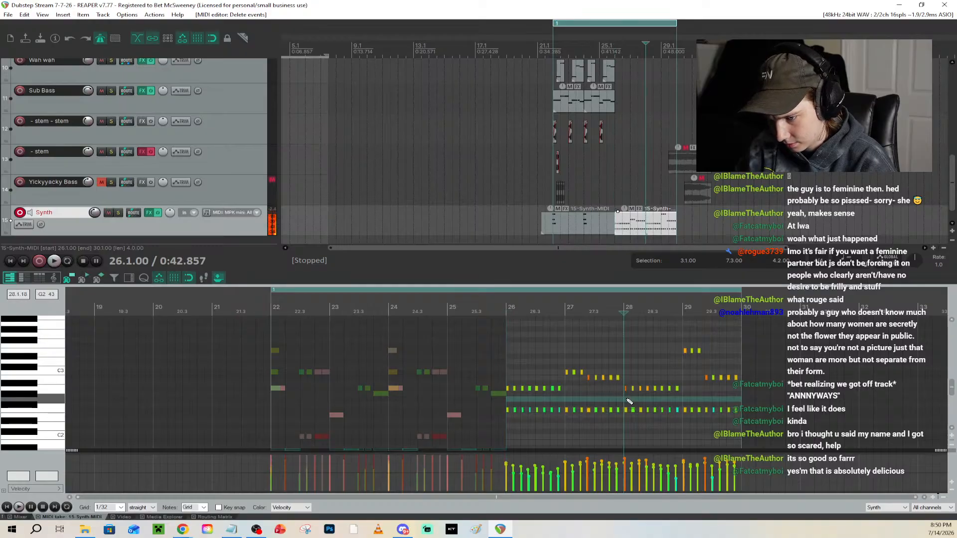
scroll(627, 410, "up", 3)
left_click(522, 409)
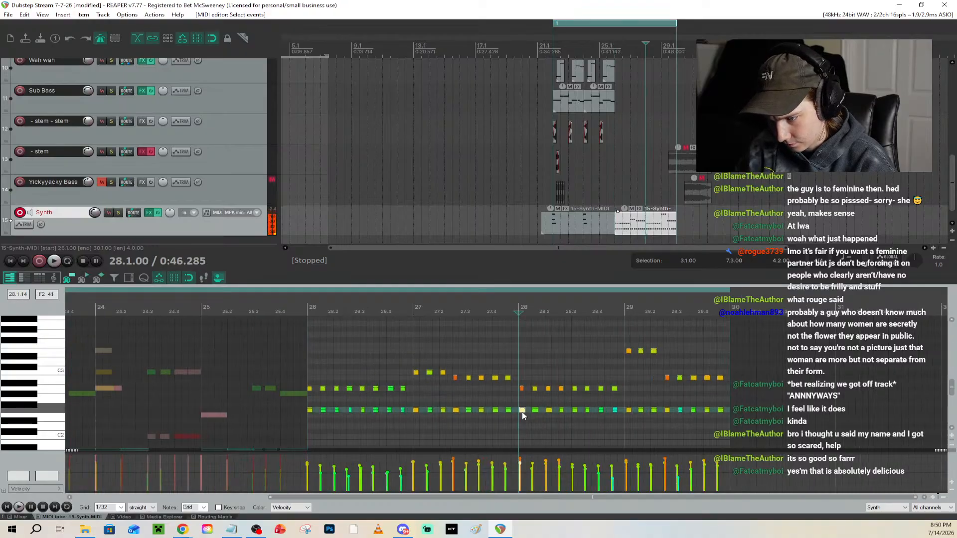
left_click(526, 403)
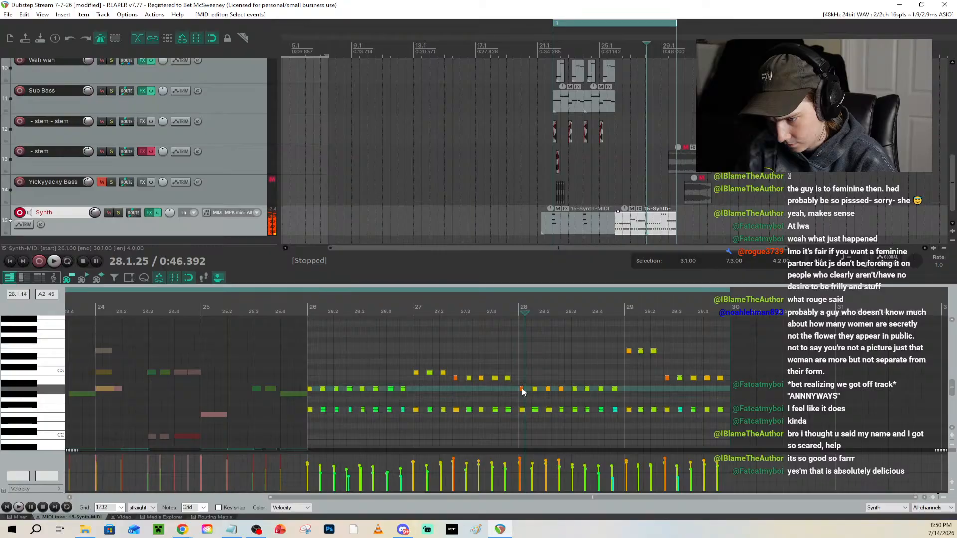
Try bar 28 with its F2 notes raised to G2 and the A2 notes erased, listen from just before the bar, and undo both edits
left_click_drag(539, 409, 617, 416)
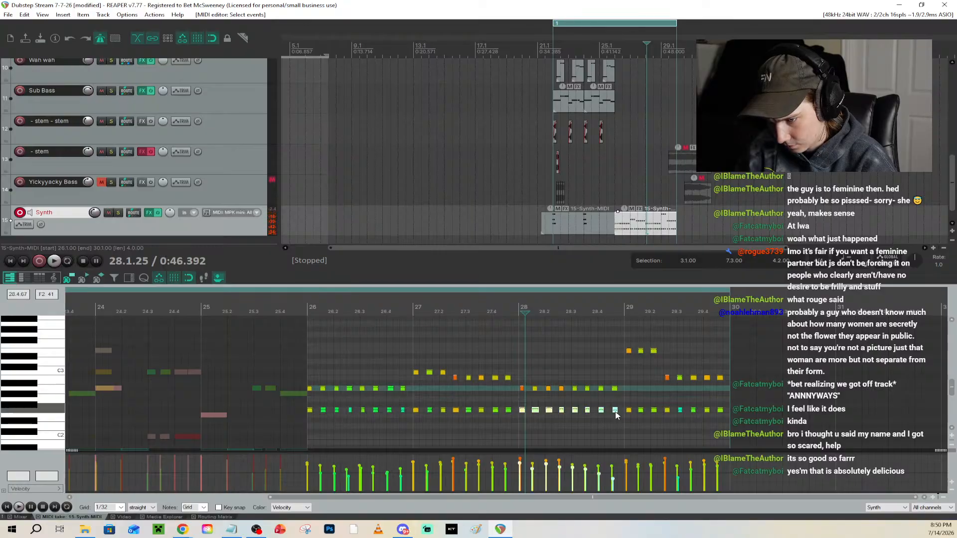
mouse_move(521, 412)
left_mouse_down()
mouse_move(524, 400)
mouse_move(603, 387)
left_mouse_up()
left_click(513, 311)
key("space")
key("space")
key("space")
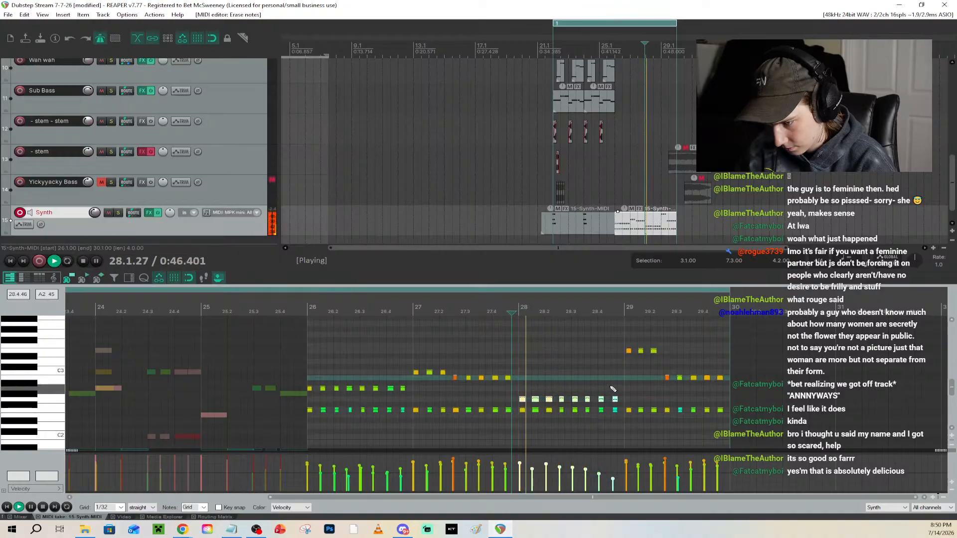
key("space")
key("ctrl+z")
key("ctrl+z")
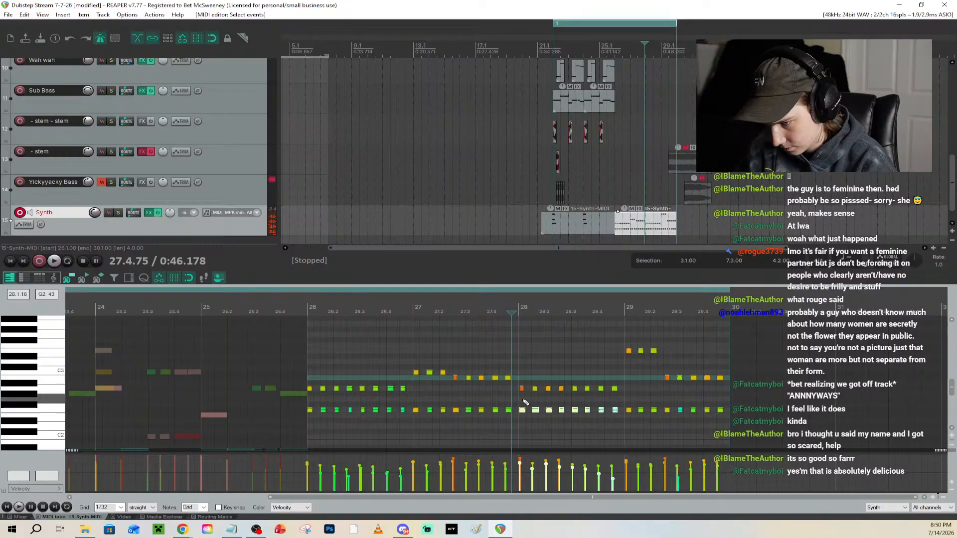
Try raising bar 28's F2 notes to G2 beneath the A2 notes, listen from 27.4.50, and undo the move
left_click(522, 389)
left_click_drag(523, 403, 616, 399)
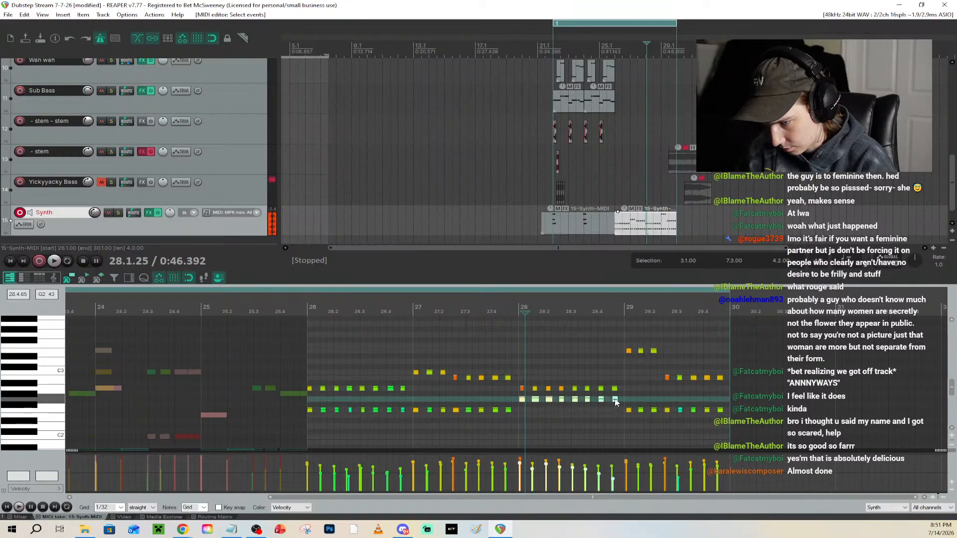
left_click(506, 312)
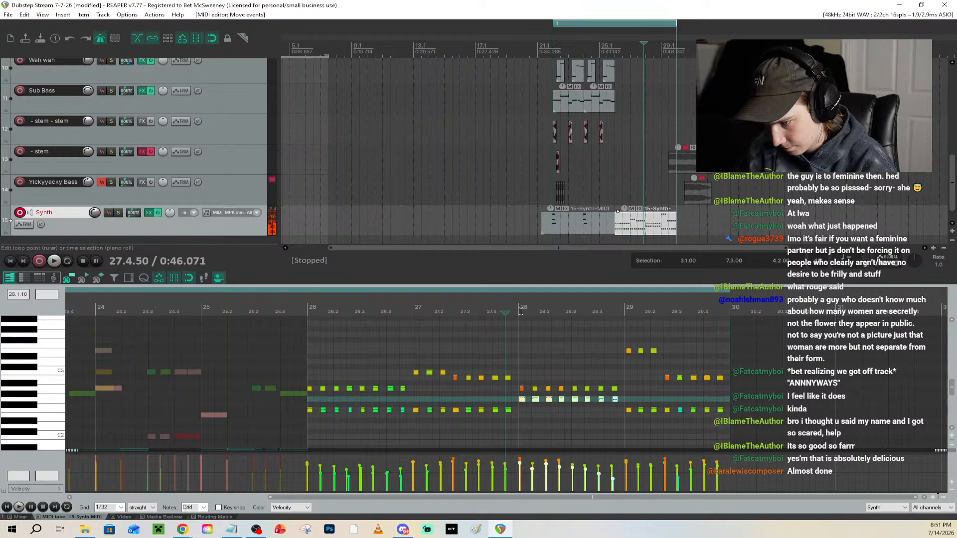
key("space")
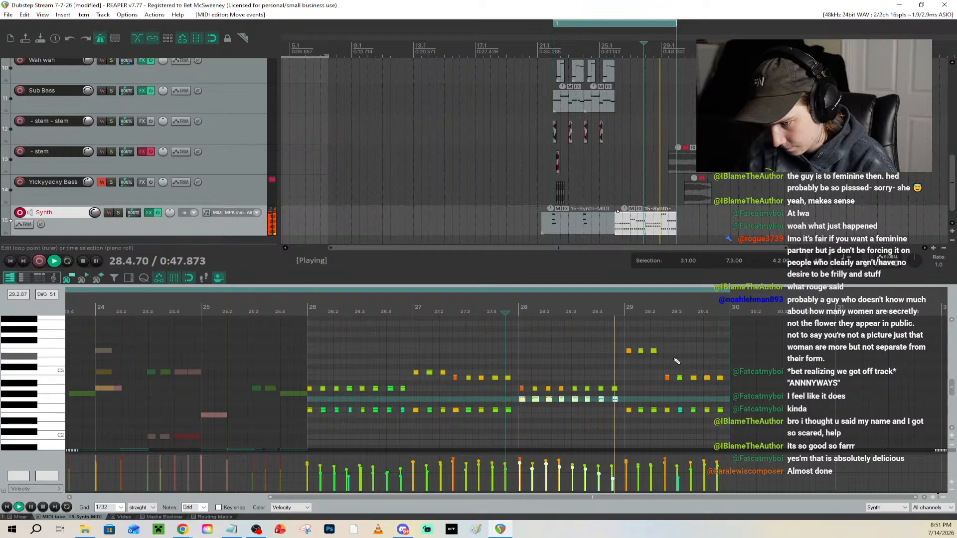
key("space")
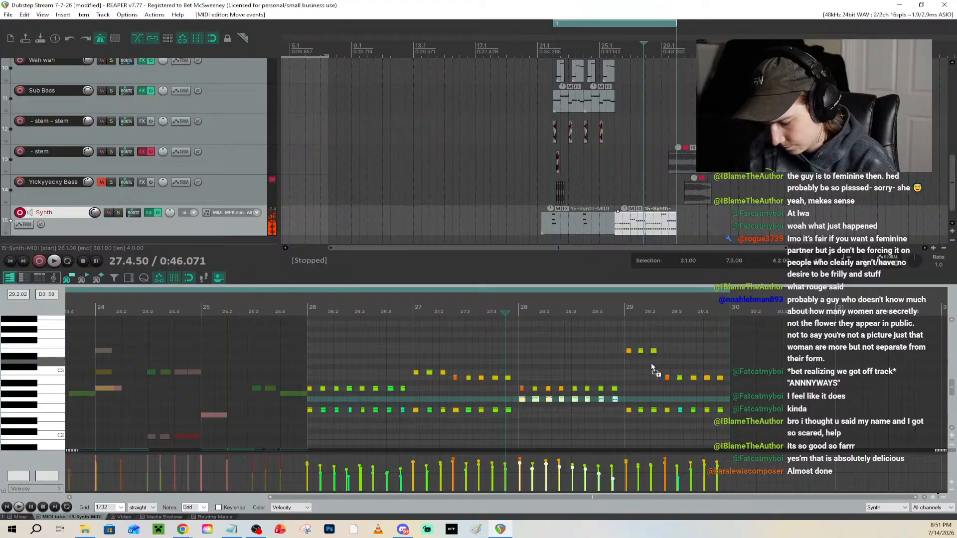
key("ctrl+z")
Play the restored notes from 27.4.50 through bar 29, stop, and save the project
key("space")
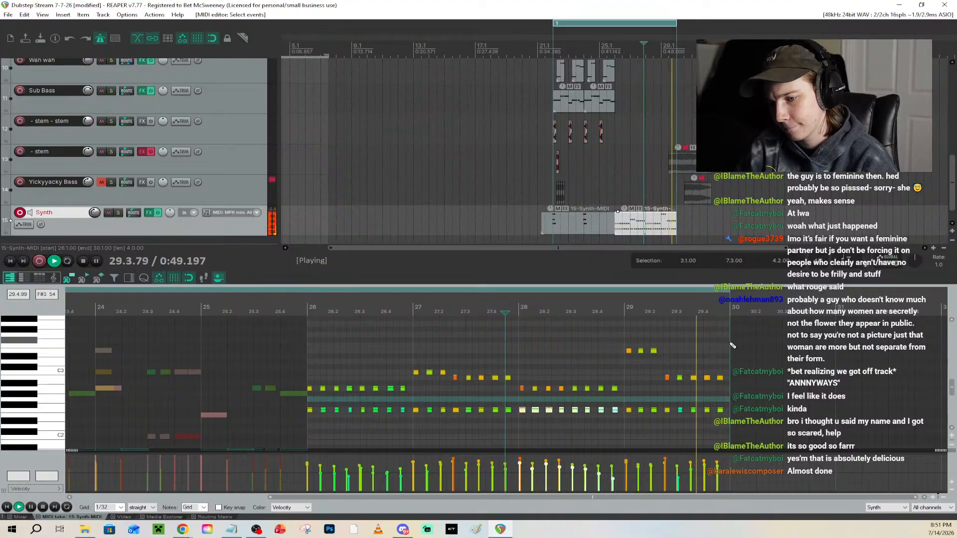
key("space")
scroll(739, 213, "down", 2)
key("ctrl+s")
Transpose all notes of the second Synth item down by one octave
scroll(658, 212, "up", 4)
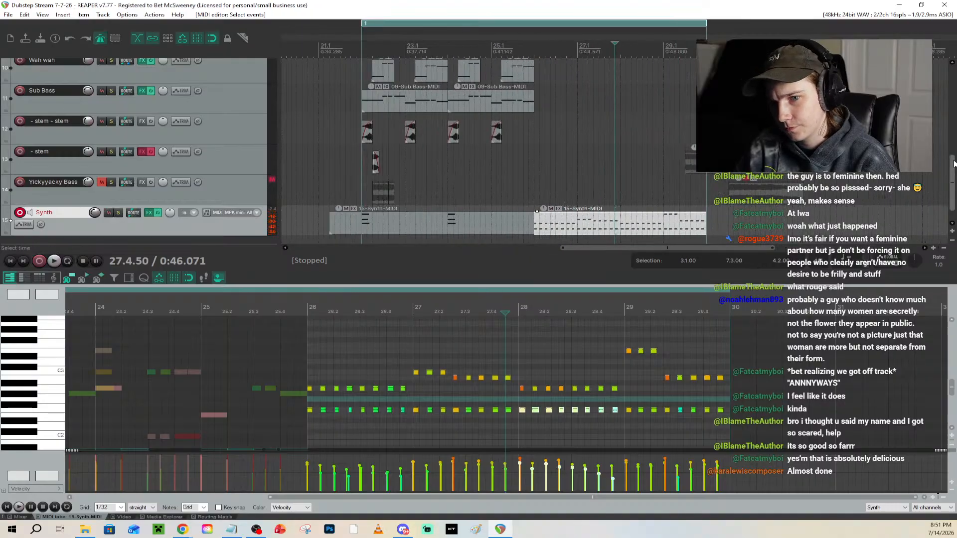
scroll(954, 164, "down", 1)
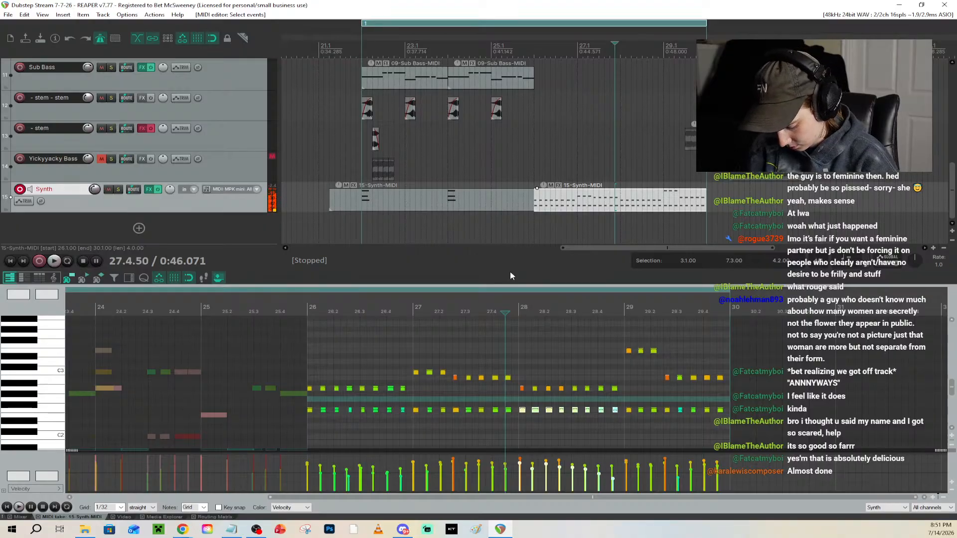
left_click(447, 344)
key("ctrl+a")
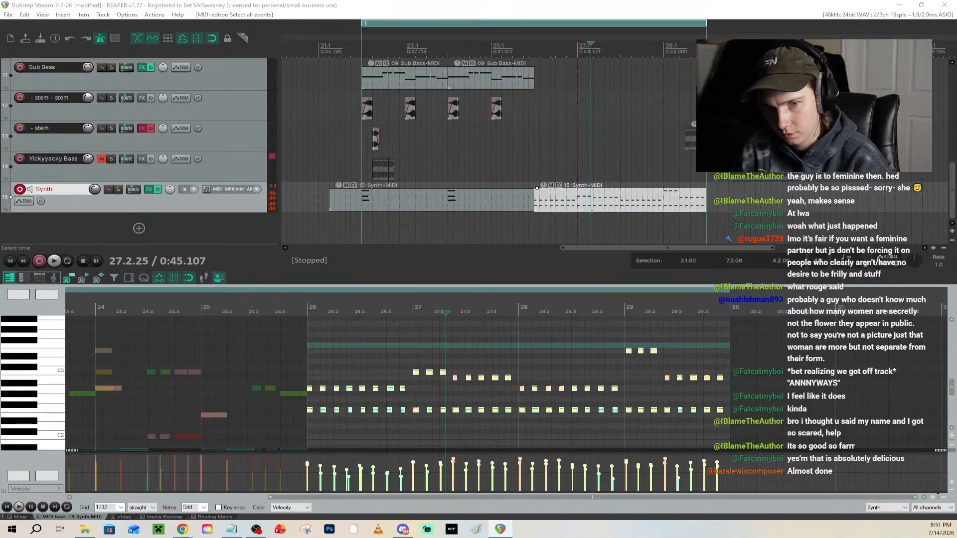
key("ctrl+t")
left_click(601, 170)
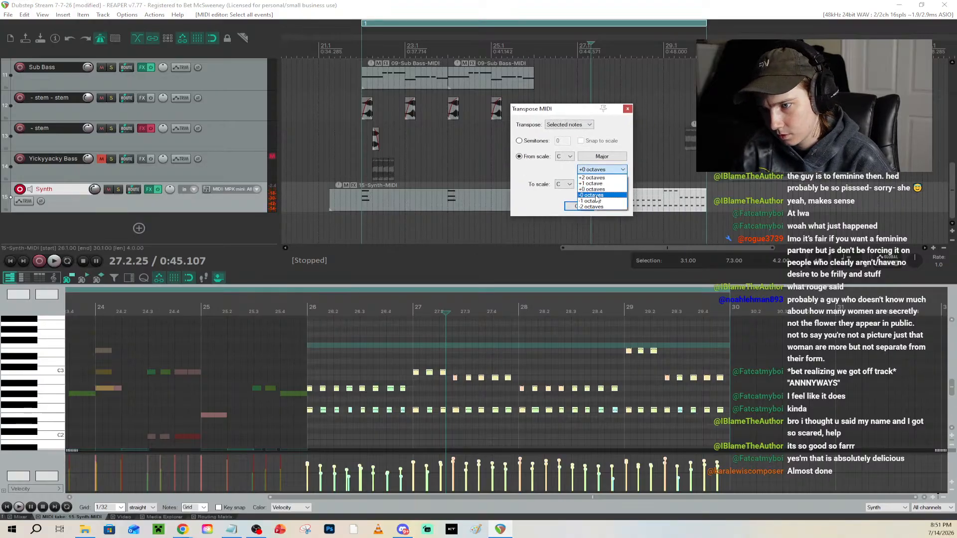
left_click(596, 200)
left_click(578, 205)
Play from 25.4.00 to hear the transposed Synth item and enlarge the MIDI editor
left_click(523, 45)
key("space")
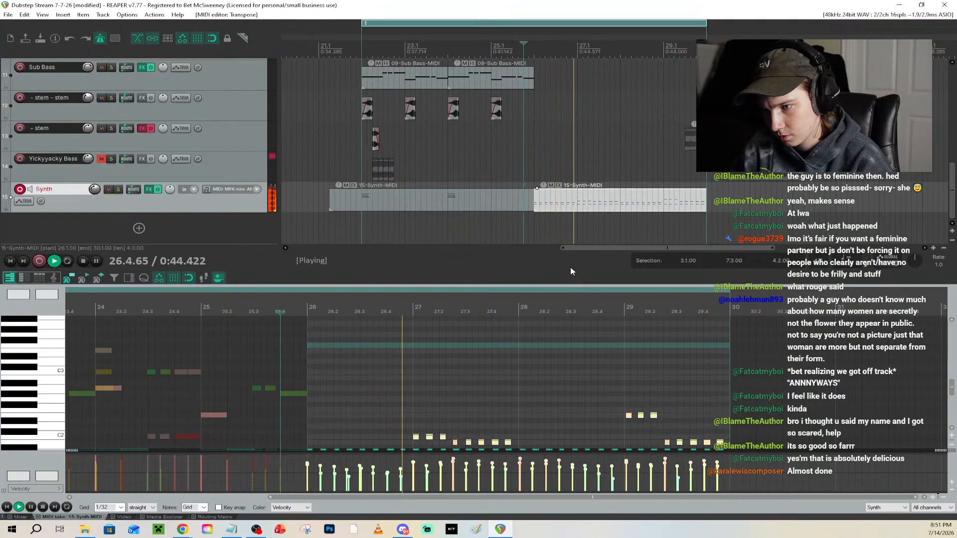
left_click_drag(570, 271, 573, 254)
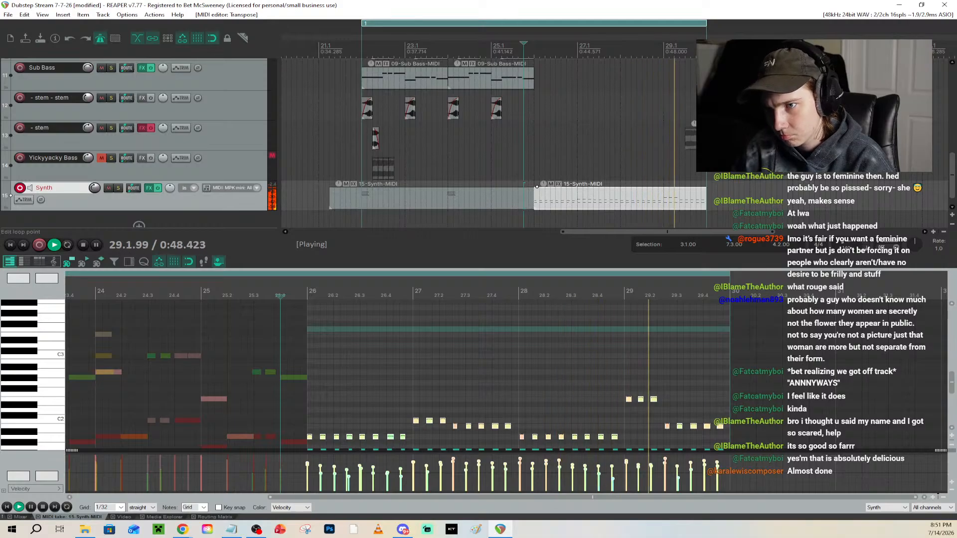
Set the time selection from 26.1.00 to 30.1.00, save the project, and play the section with repeat enabled
left_click_drag(706, 52, 536, 52)
key("space")
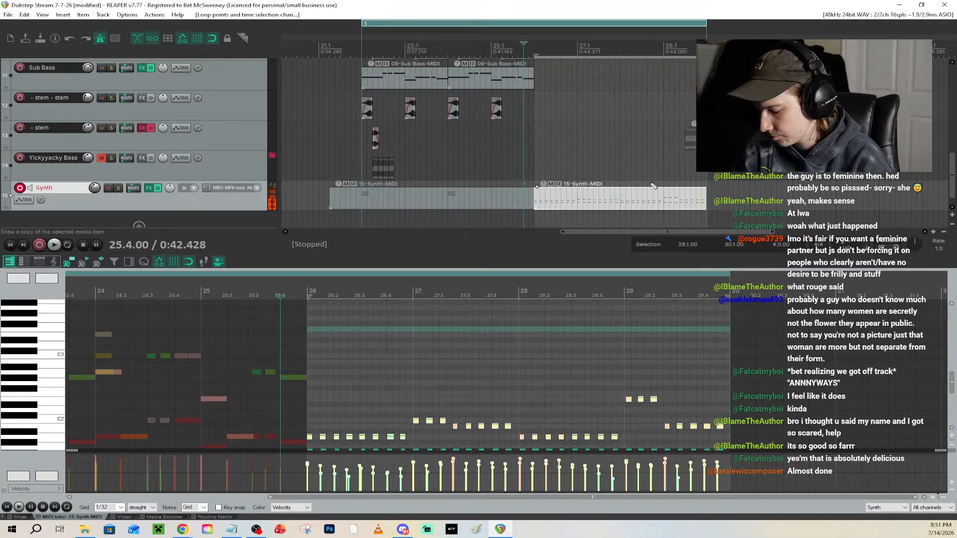
key("ctrl+s")
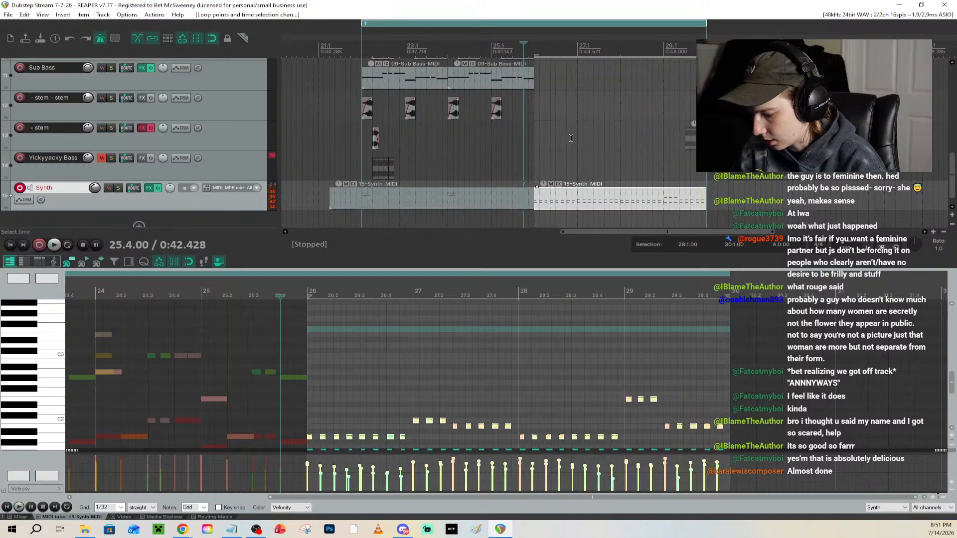
left_click(67, 245)
key("space")
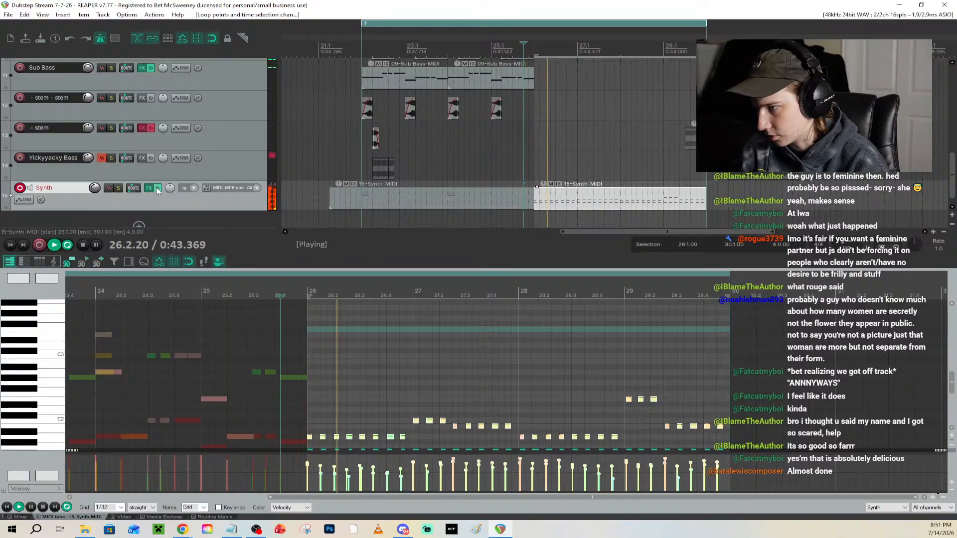
Enable Filter 1 for oscillator 1 in the Synth track's Vital, raising its cutoff and slightly increasing its resonance
left_click(151, 188)
left_click(148, 188)
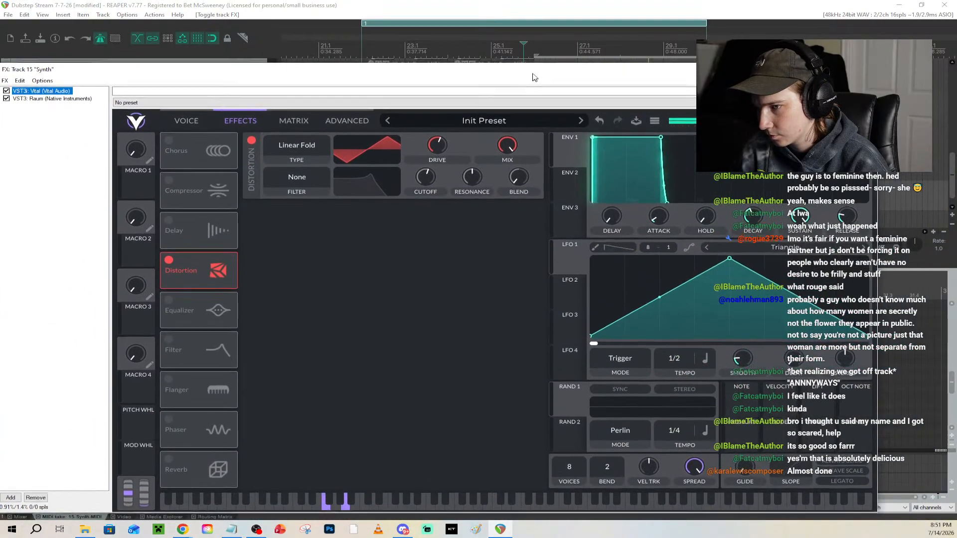
left_click_drag(443, 135, 443, 136)
left_click(191, 111)
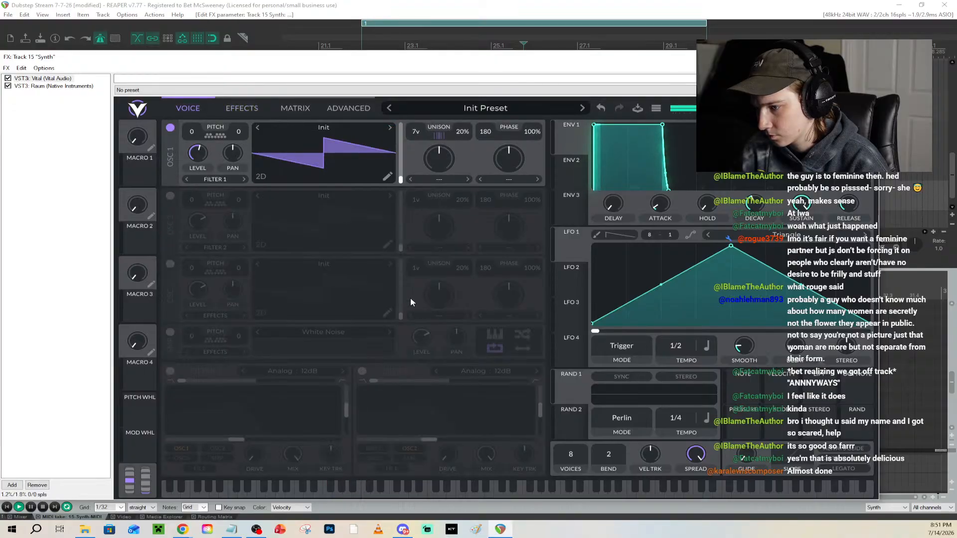
left_click(170, 371)
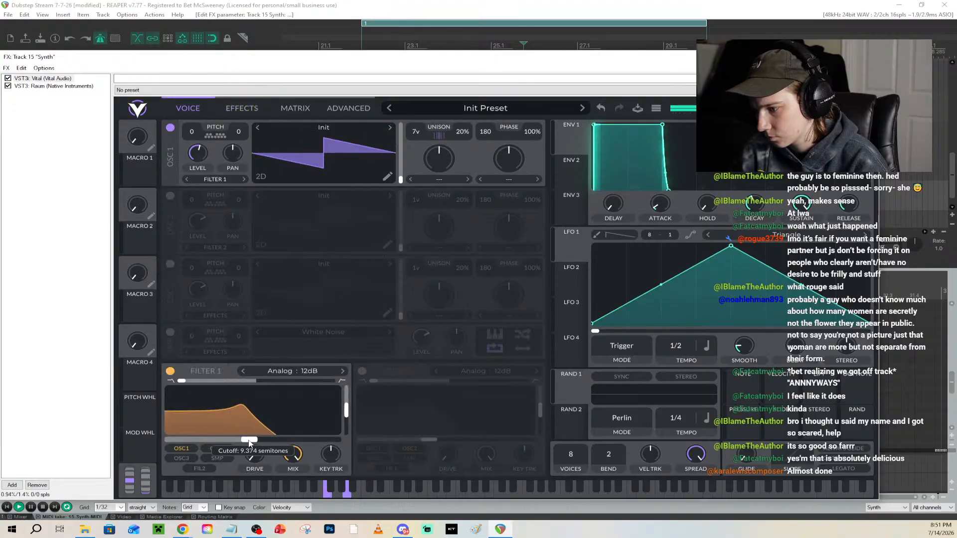
left_click_drag(250, 443, 284, 443)
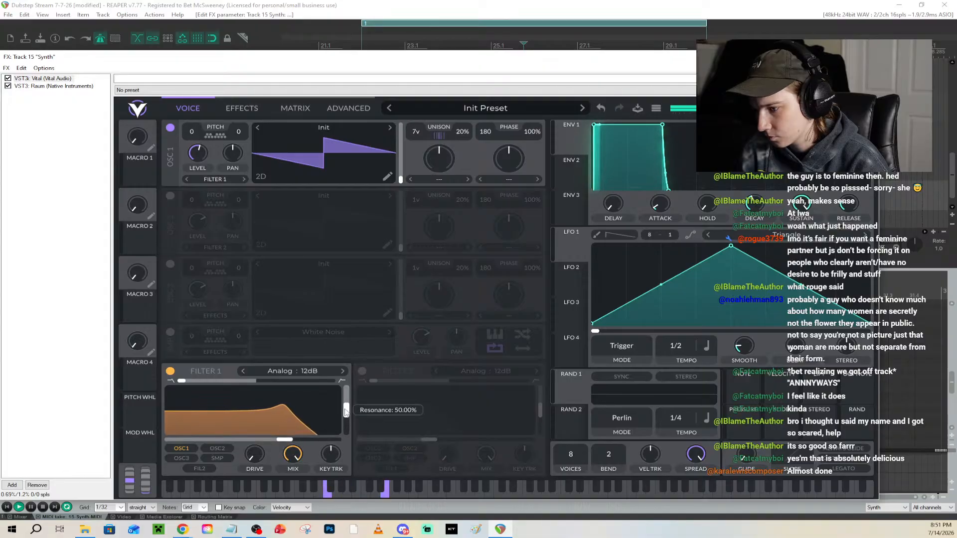
mouse_move(347, 409)
left_mouse_down()
mouse_move(351, 397)
mouse_move(350, 407)
left_mouse_up()
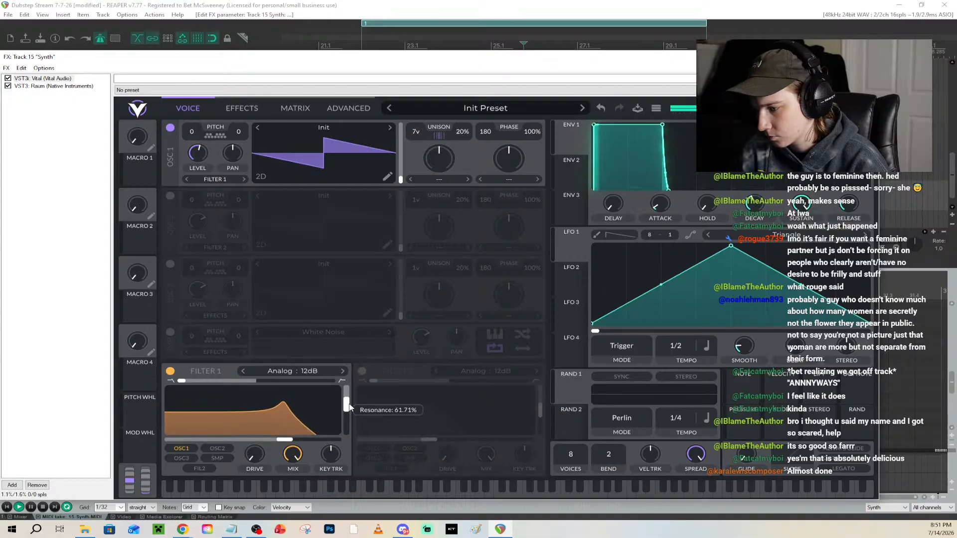
left_click_drag(286, 440, 305, 440)
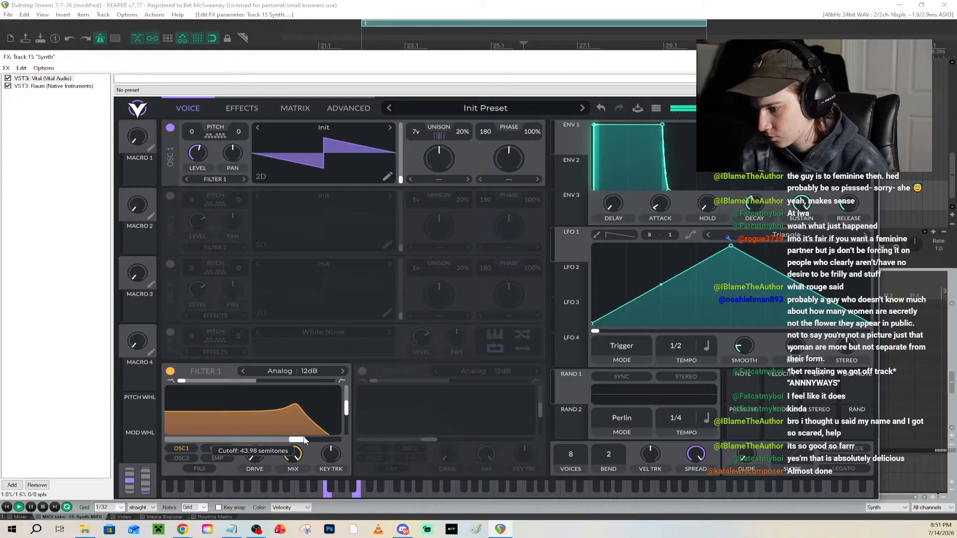
left_click_drag(184, 383, 141, 385)
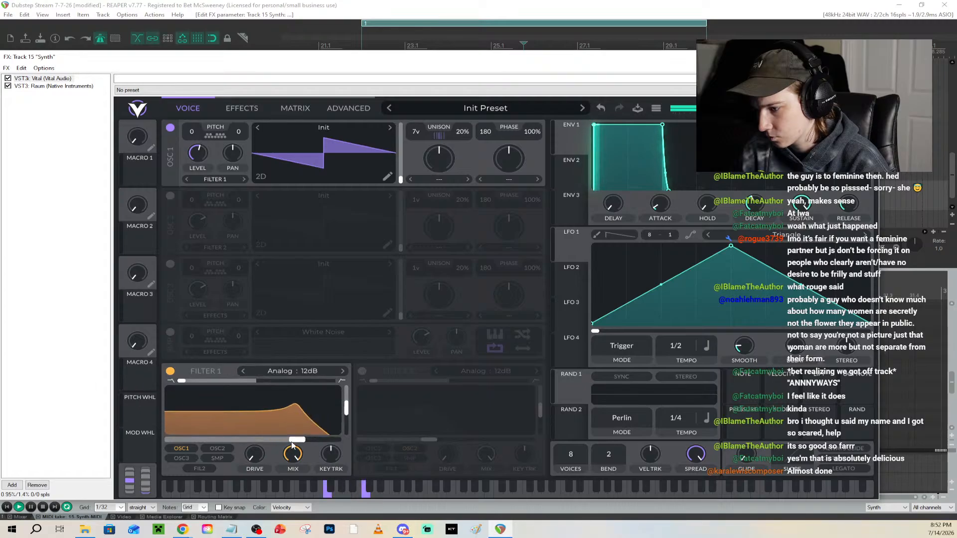
mouse_move(297, 439)
left_mouse_down()
mouse_move(194, 443)
mouse_move(301, 444)
left_mouse_up()
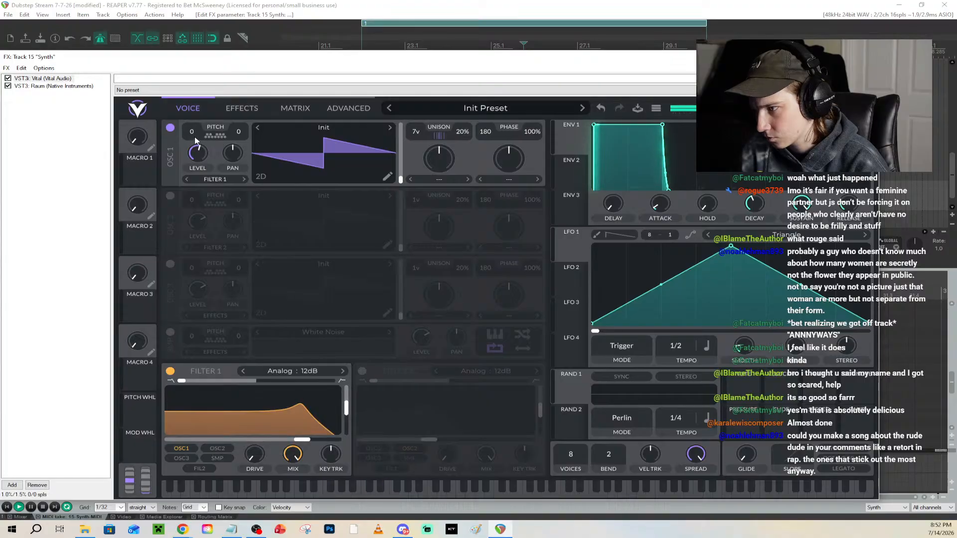
Switch oscillator 1 to the Water Razor wavetable, raise its level, and fine-tune Filter 1's cutoff to suit
left_click(390, 128)
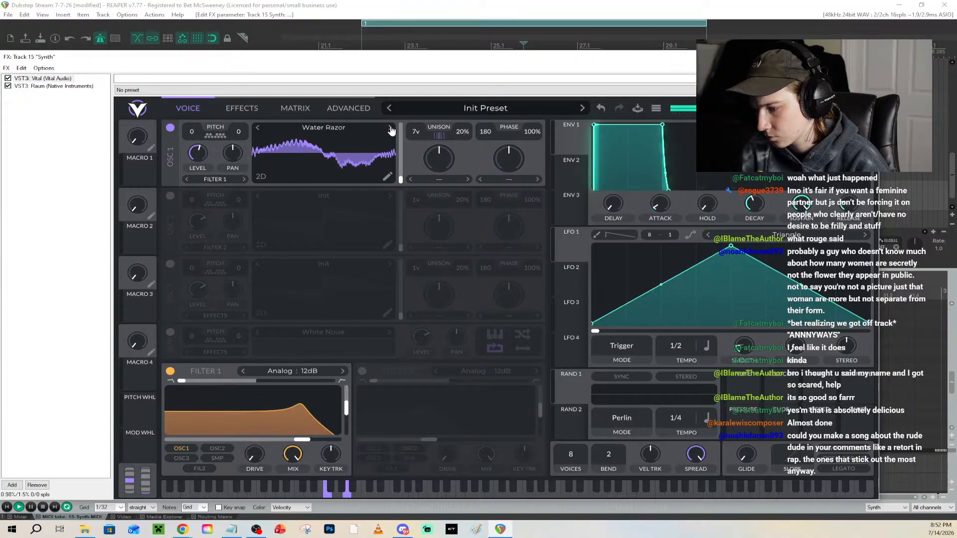
mouse_move(302, 444)
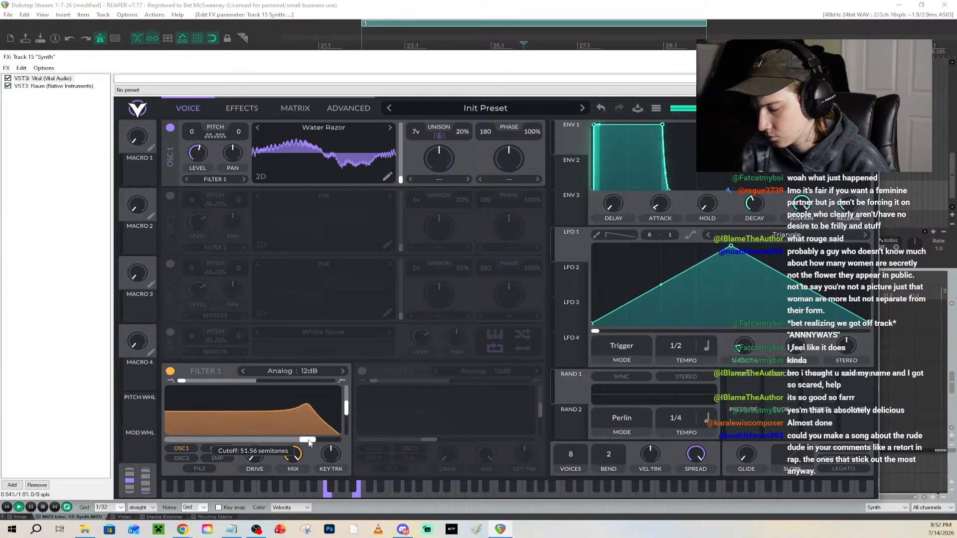
left_click_drag(302, 444, 299, 446)
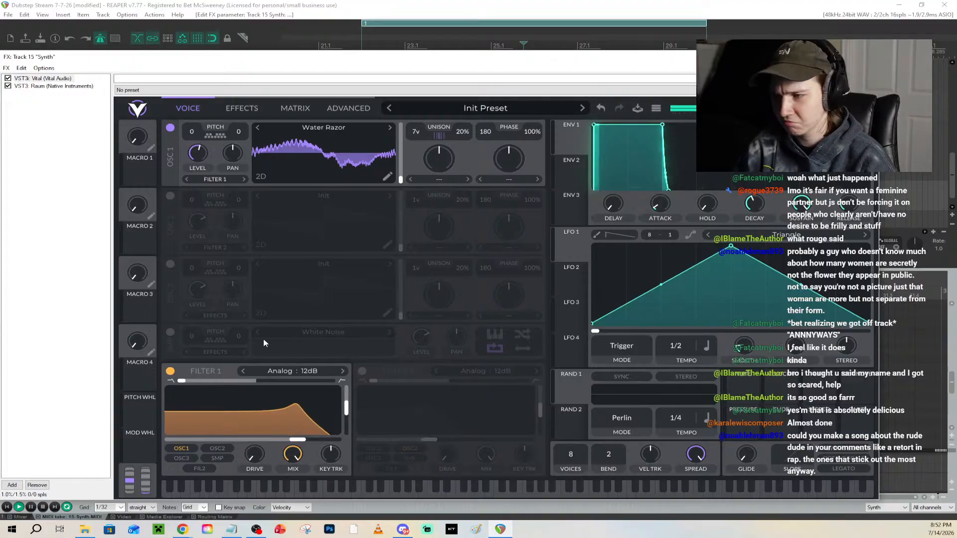
mouse_move(199, 158)
left_click_drag(199, 152, 199, 150)
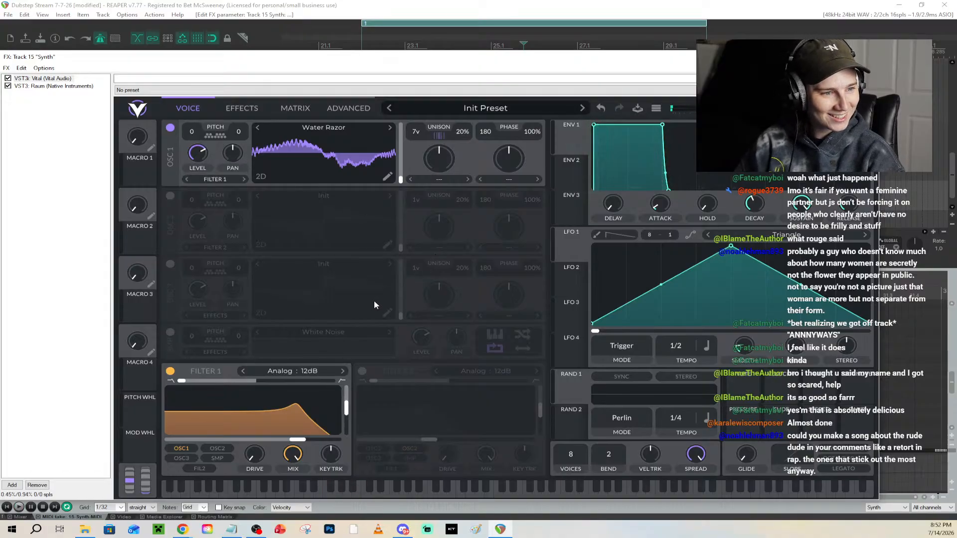
key("ctrl+s")
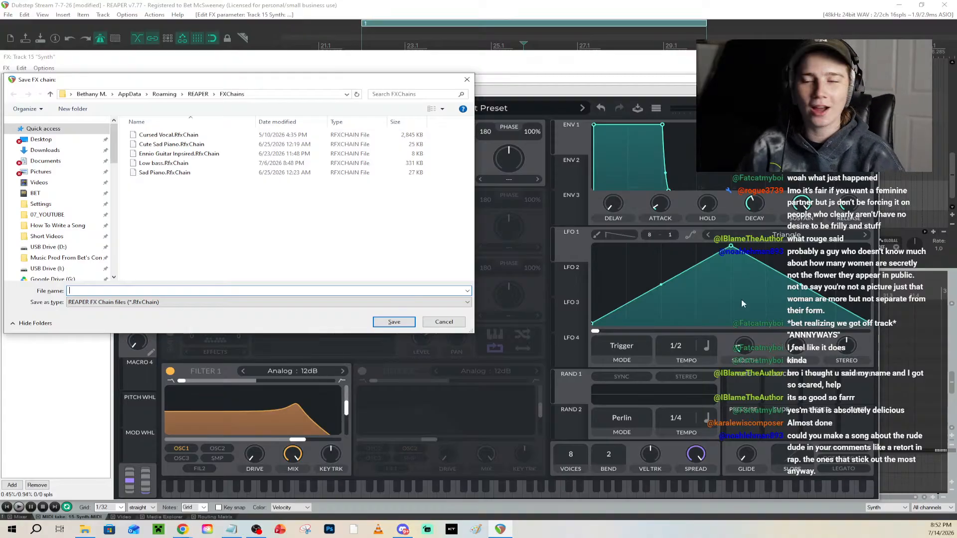
left_click(466, 79)
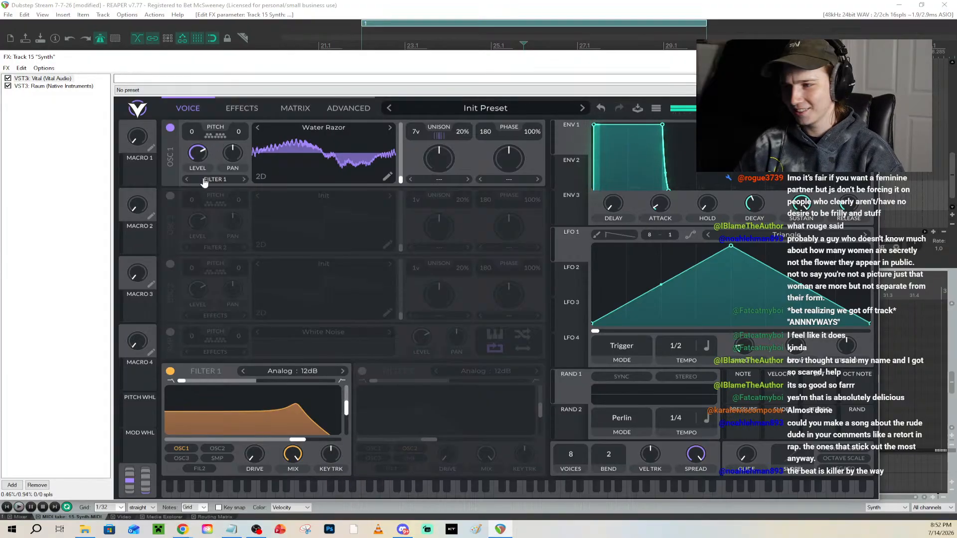
Enable oscillator 2 with the Basic Shapes wavetable, transposed up 12 semitones and lowered to a level of about 0.335
left_click(170, 195)
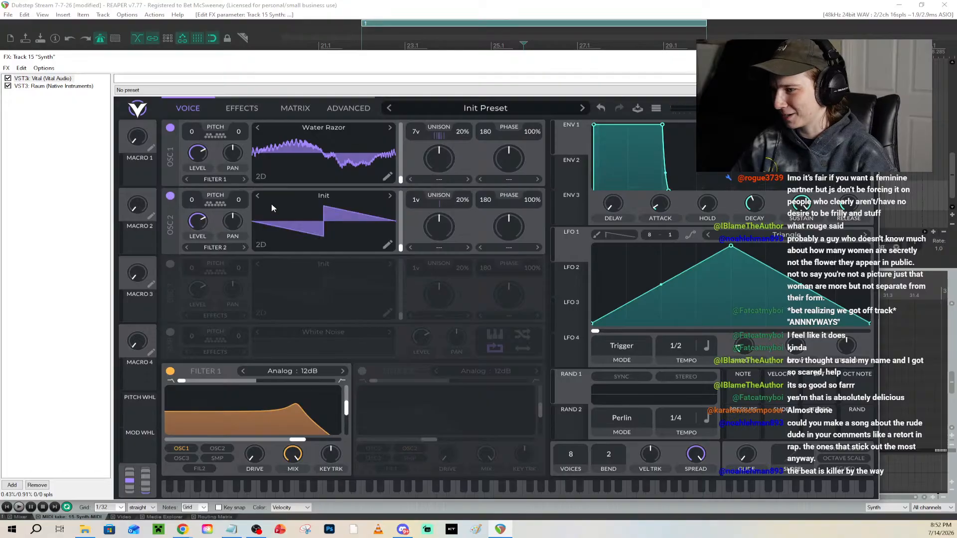
left_click(390, 198)
left_click_drag(190, 202, 166, 202)
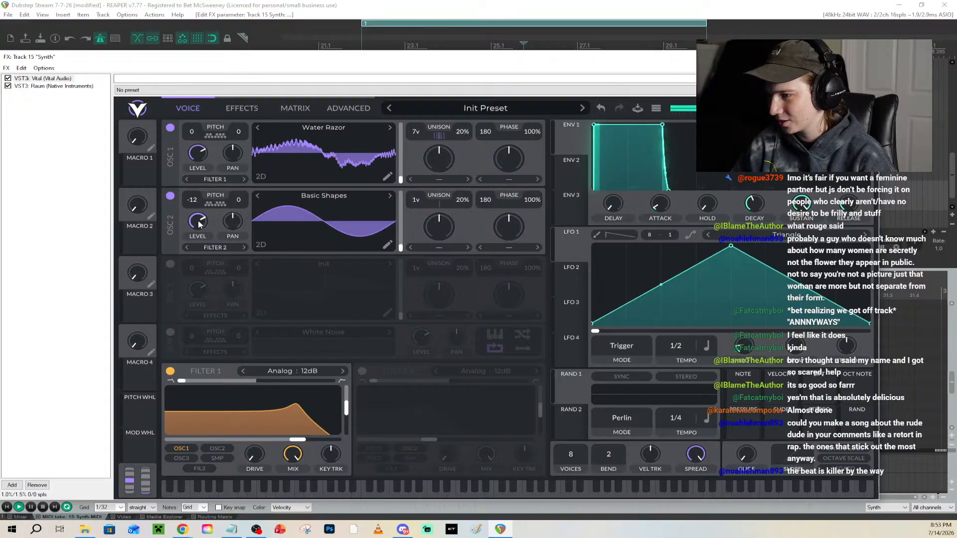
left_click_drag(198, 221, 197, 240)
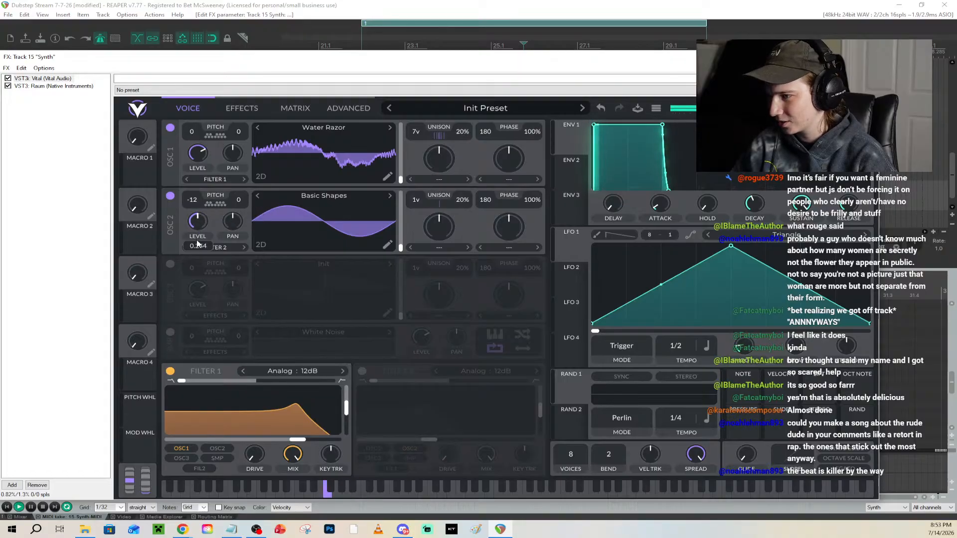
double_click(192, 202)
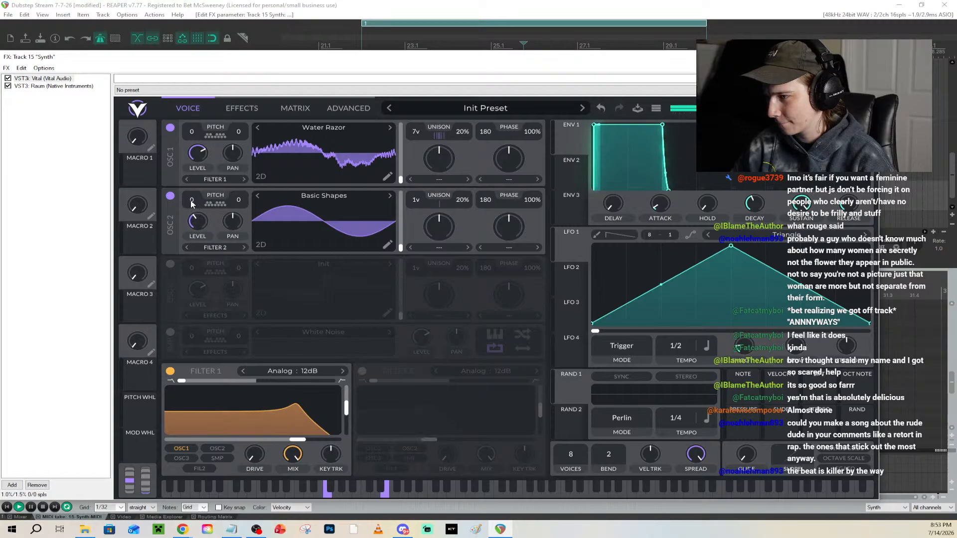
mouse_move(192, 204)
left_mouse_down()
mouse_move(227, 202)
mouse_move(198, 222)
mouse_move(200, 214)
left_mouse_up()
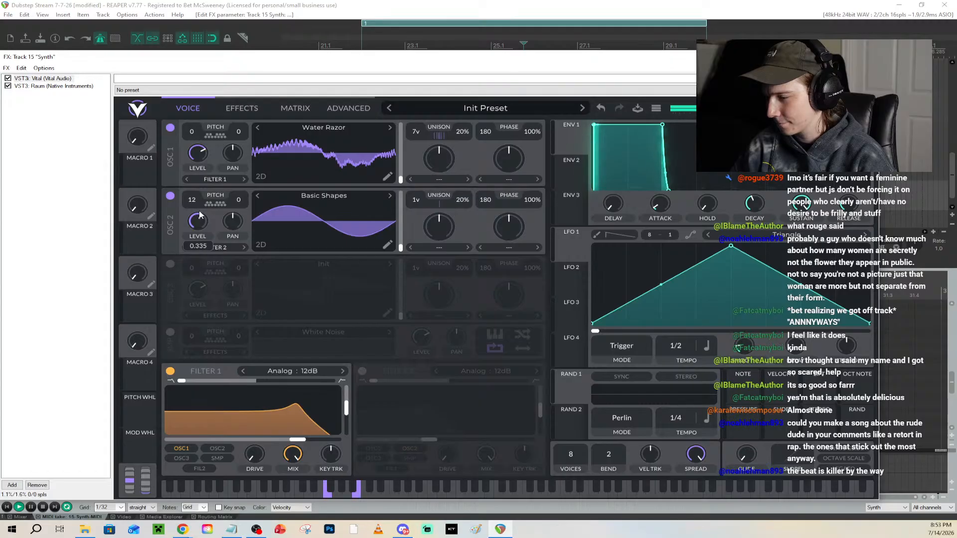
Enable Filter 2 for oscillator 2, blend it fully to high-pass, and raise its cutoff
left_click(362, 371)
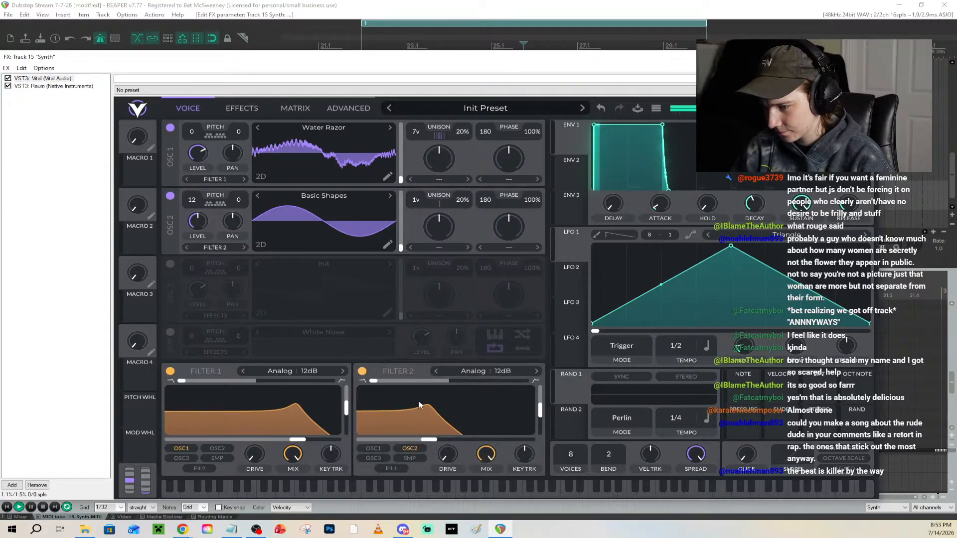
left_click_drag(393, 381, 544, 375)
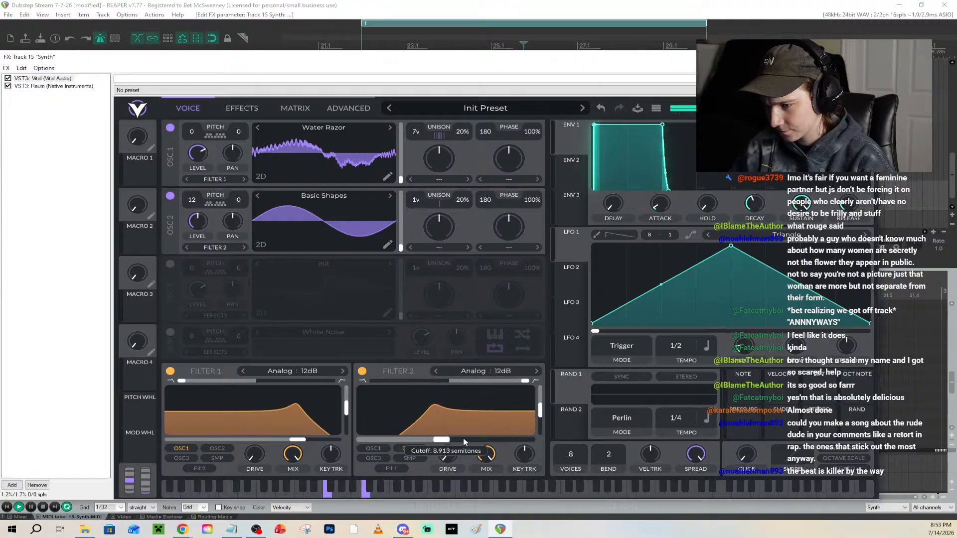
left_click_drag(444, 440, 501, 436)
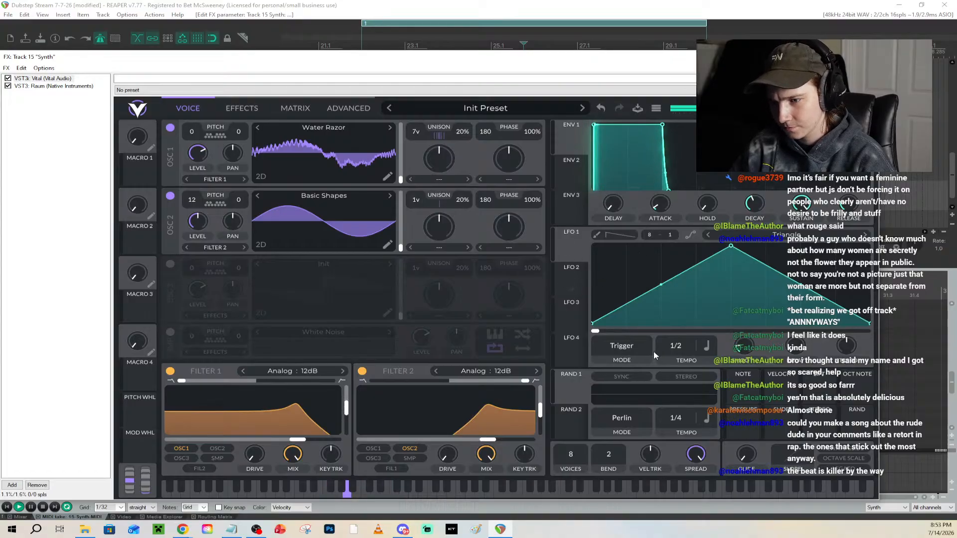
Set LFO 1's tempo to 1/32 while testing it on oscillator 1's level, and remove that level modulation
scroll(710, 343, "up", 1)
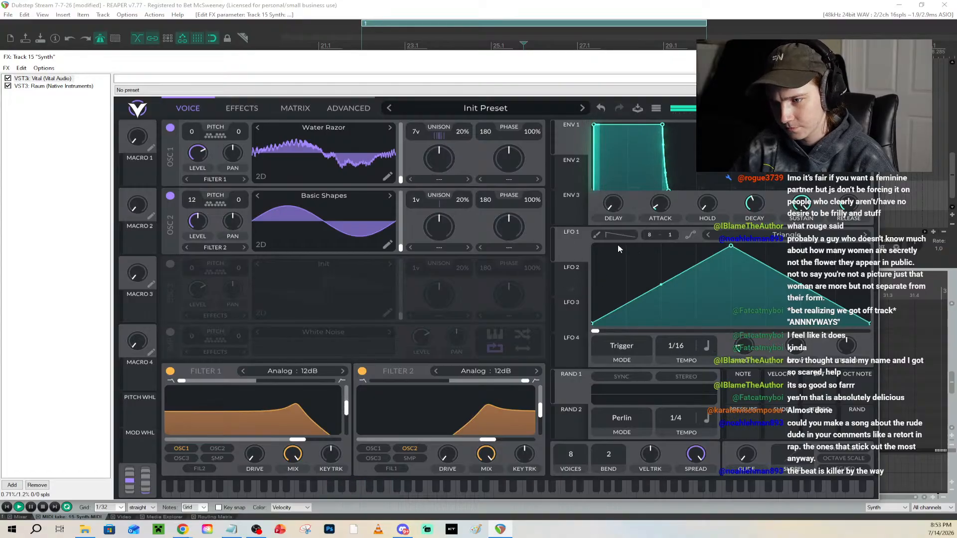
left_click_drag(572, 248, 203, 153)
scroll(683, 343, "up", 1)
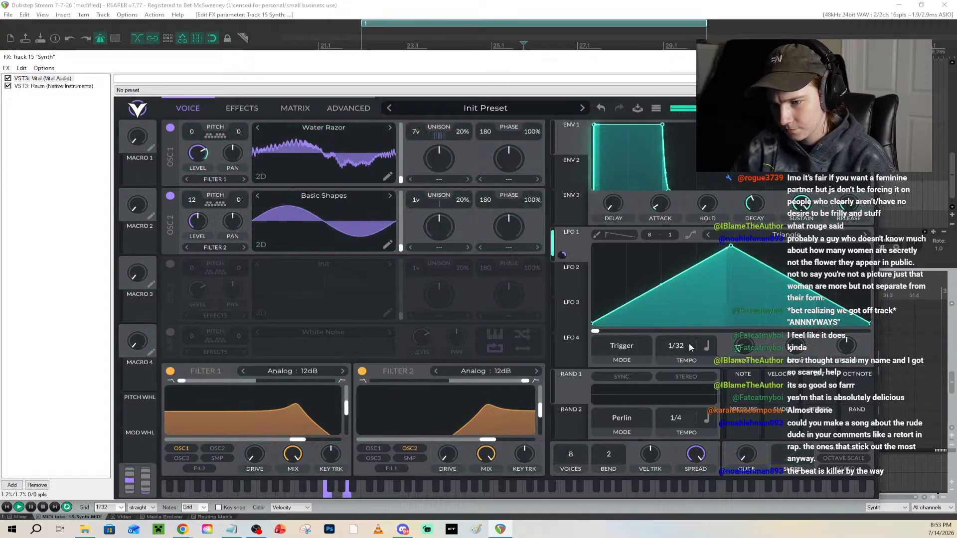
mouse_move(730, 246)
left_mouse_down()
mouse_move(573, 231)
mouse_move(914, 226)
mouse_move(731, 236)
left_mouse_up()
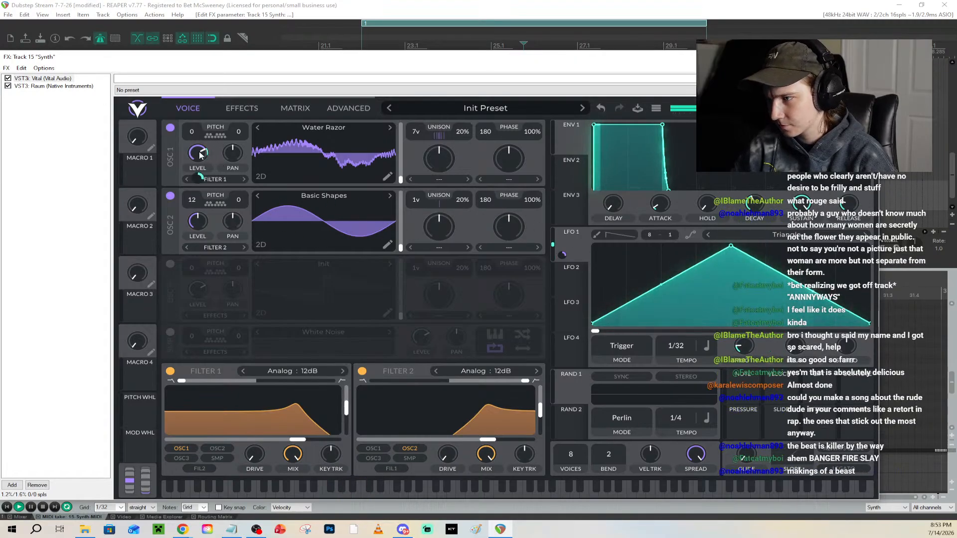
mouse_move(200, 176)
left_mouse_down()
mouse_move(199, 149)
mouse_move(199, 166)
left_mouse_up()
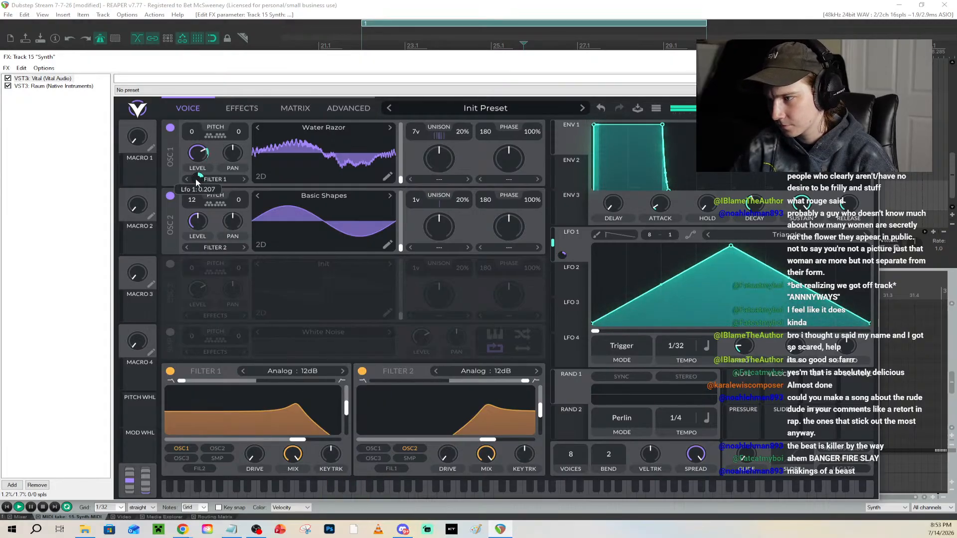
double_click(197, 180)
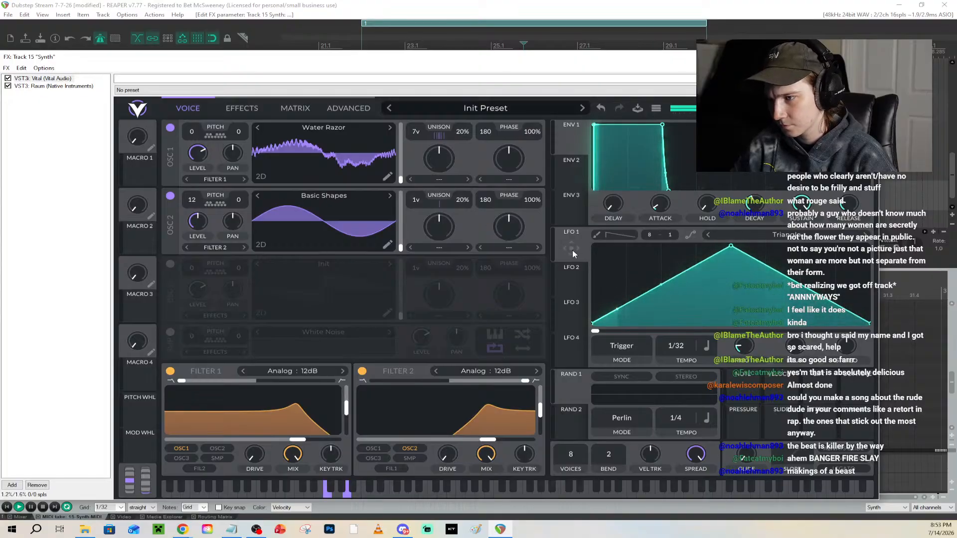
Modulate oscillator 1's pan with LFO 1, make the modulation bipolar, adjust its amount, and close the effects window
left_click_drag(572, 250, 415, 130)
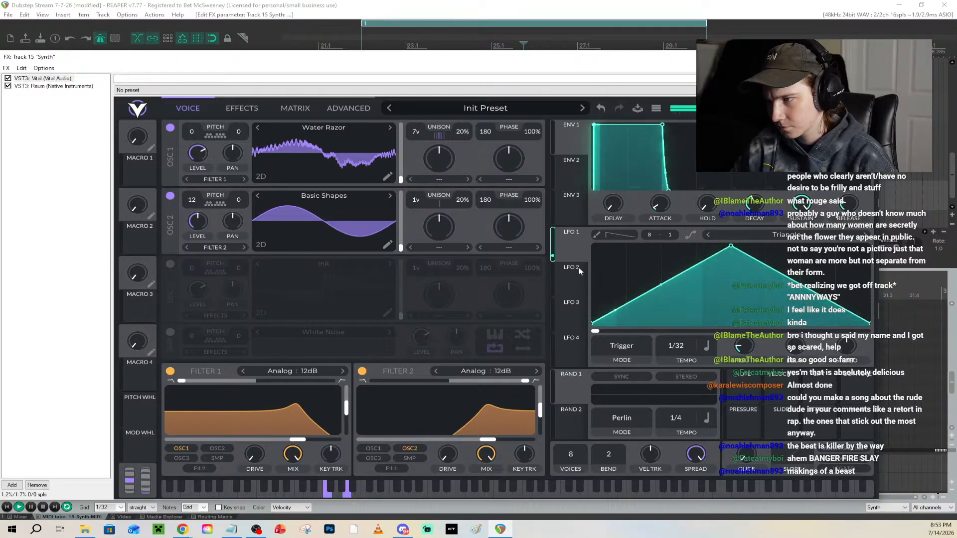
left_click_drag(571, 248, 255, 164)
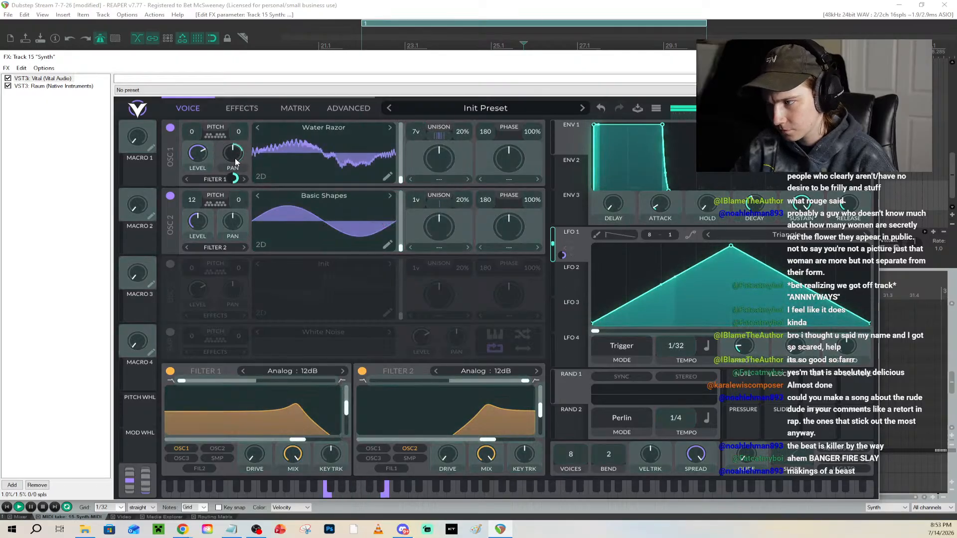
right_click(255, 164)
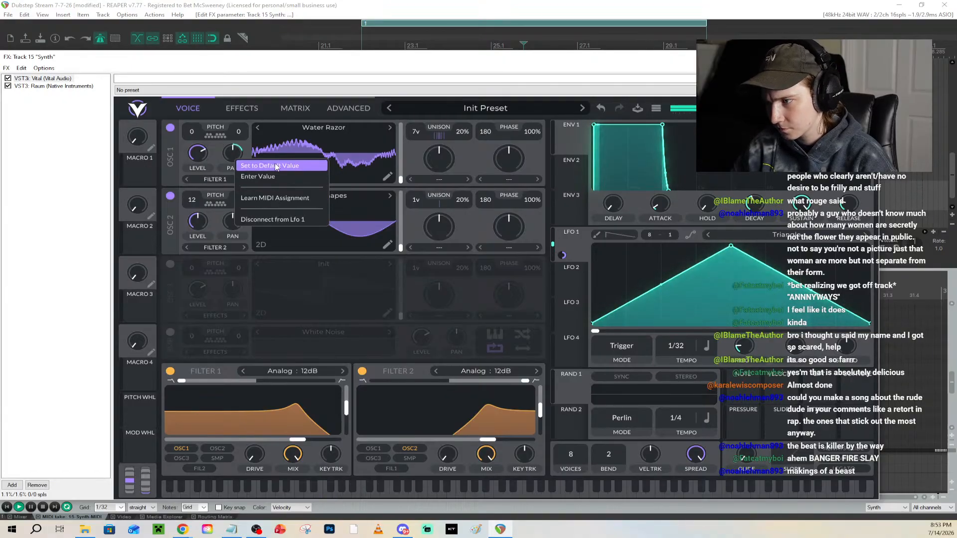
right_click(563, 255)
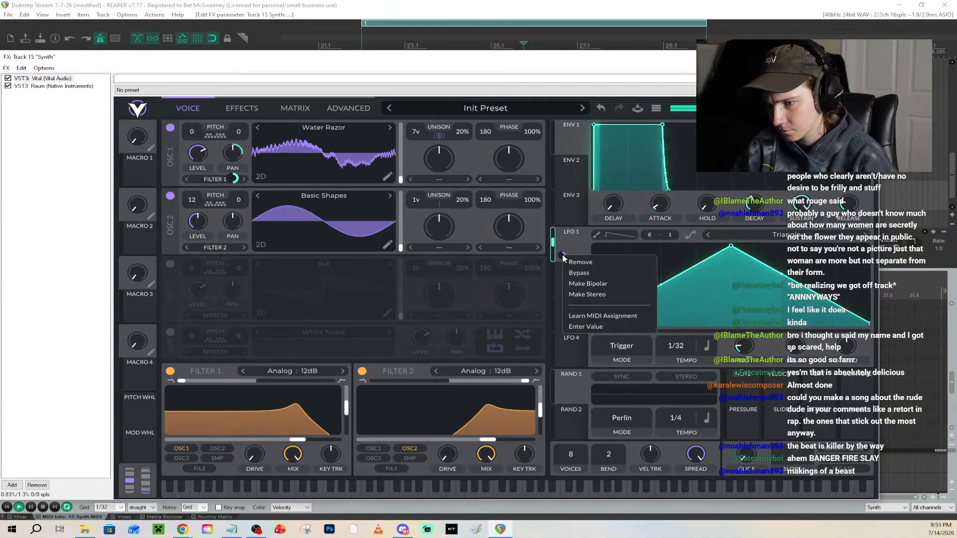
left_click(604, 285)
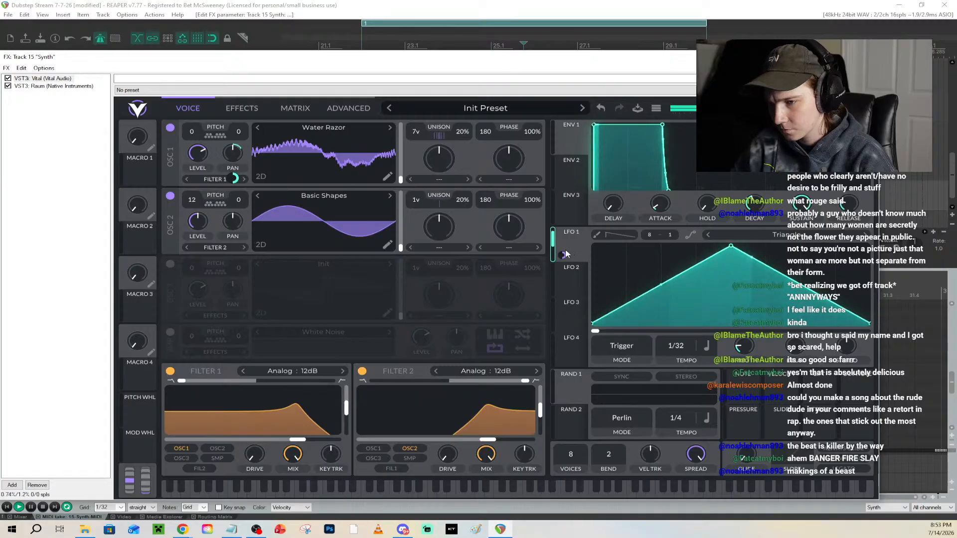
left_click_drag(235, 178, 235, 163)
left_click(867, 57)
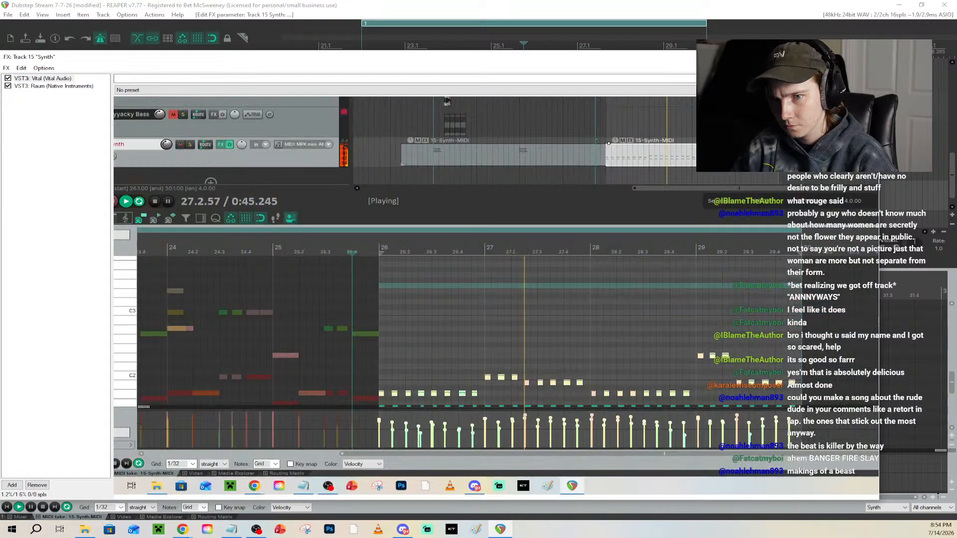
Stop playback, adjust the Synth track's volume, and play the section from bar 26
key("space")
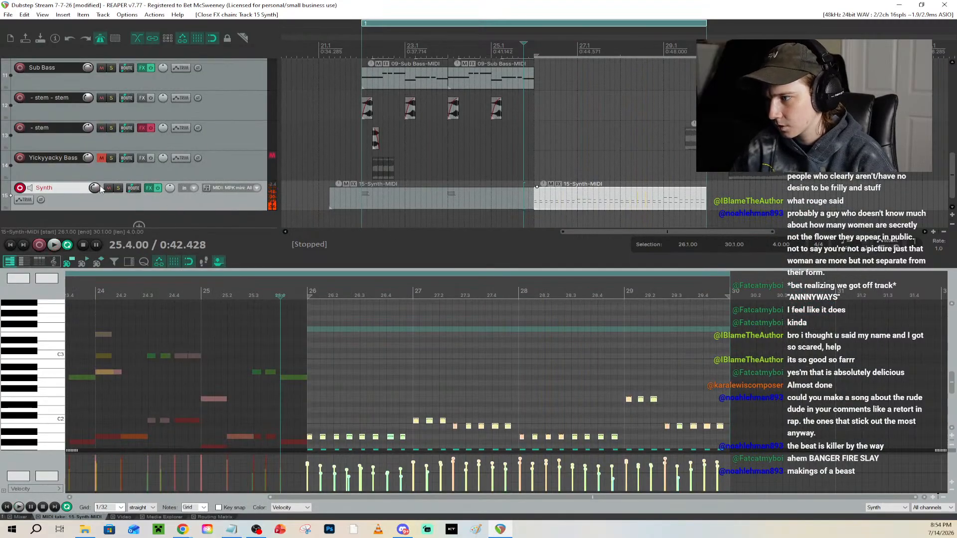
left_click_drag(100, 188, 99, 192)
key("space")
left_click(534, 46)
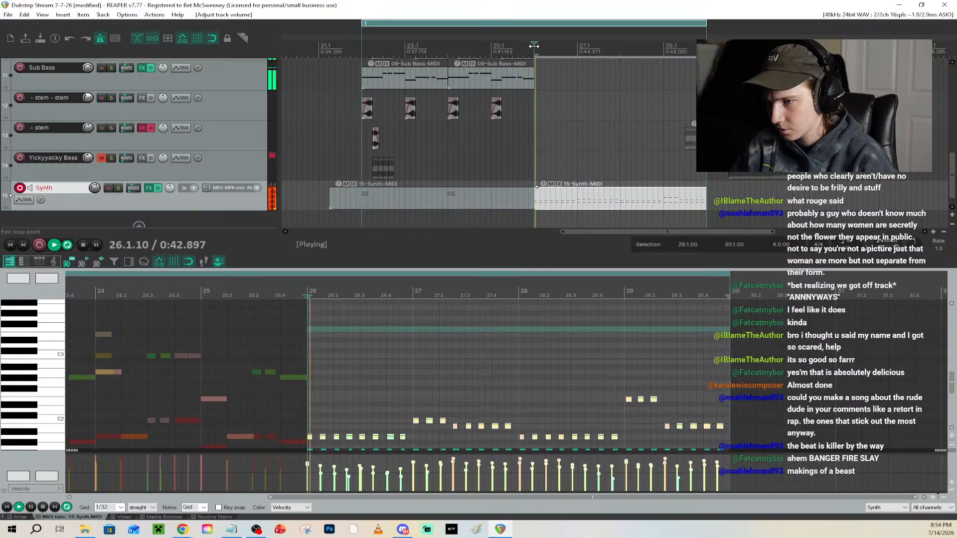
While playing from bar 25.3, lower the Synth track's volume, stop playback, and save the project
left_click(518, 46)
left_click_drag(97, 189, 97, 191)
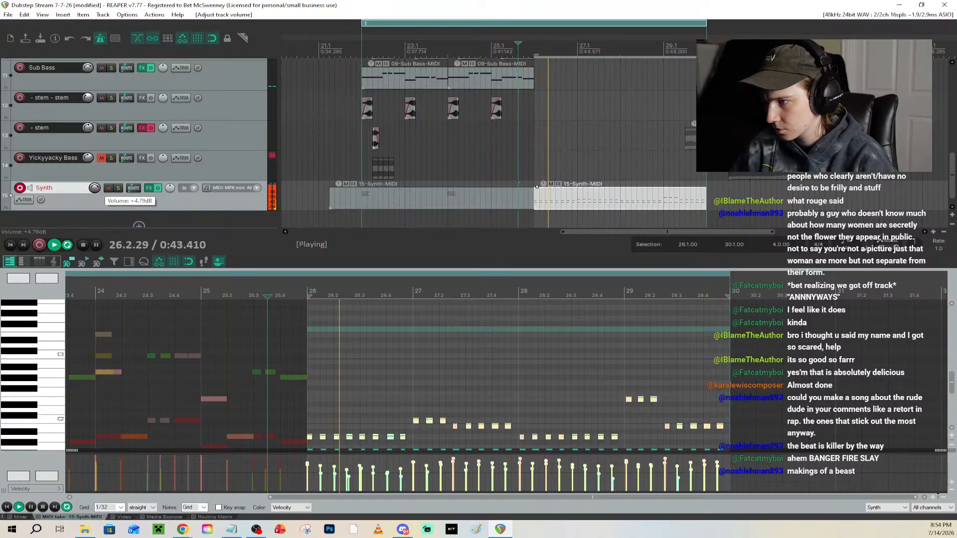
scroll(187, 164, "down", 1)
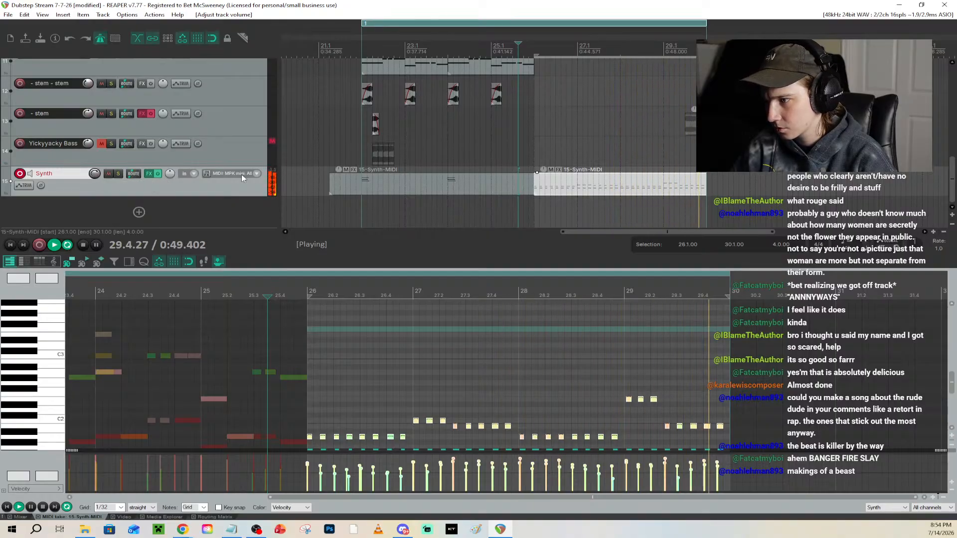
key("space")
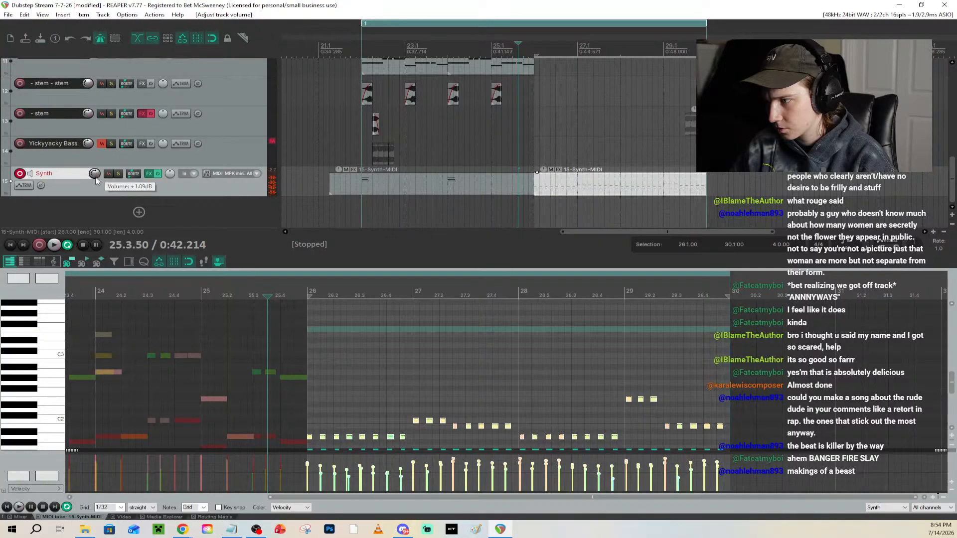
key("ctrl+s")
Copy the Supercharger compressor from the Wah wah track's effects chain into the Synth track's chain, between Vital and Raum
left_click(158, 173)
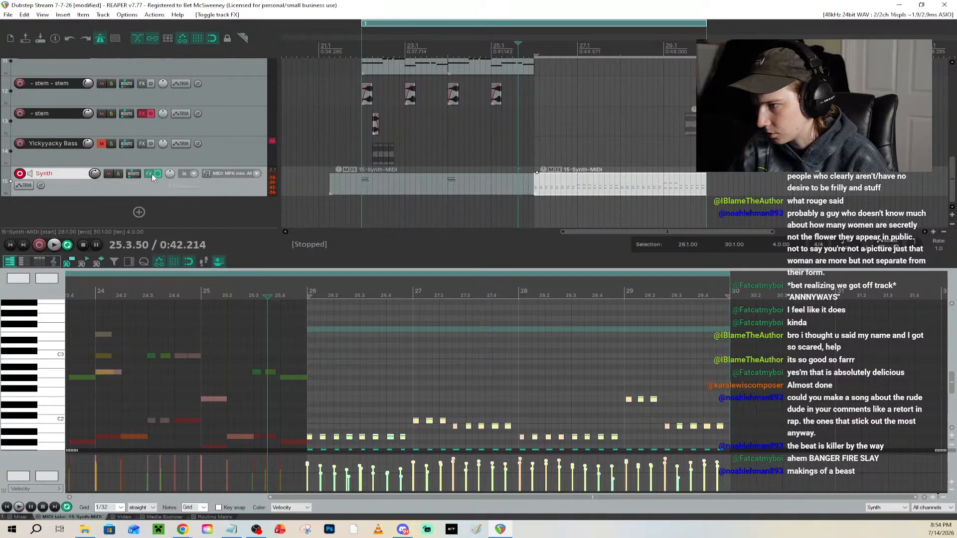
left_click(149, 174)
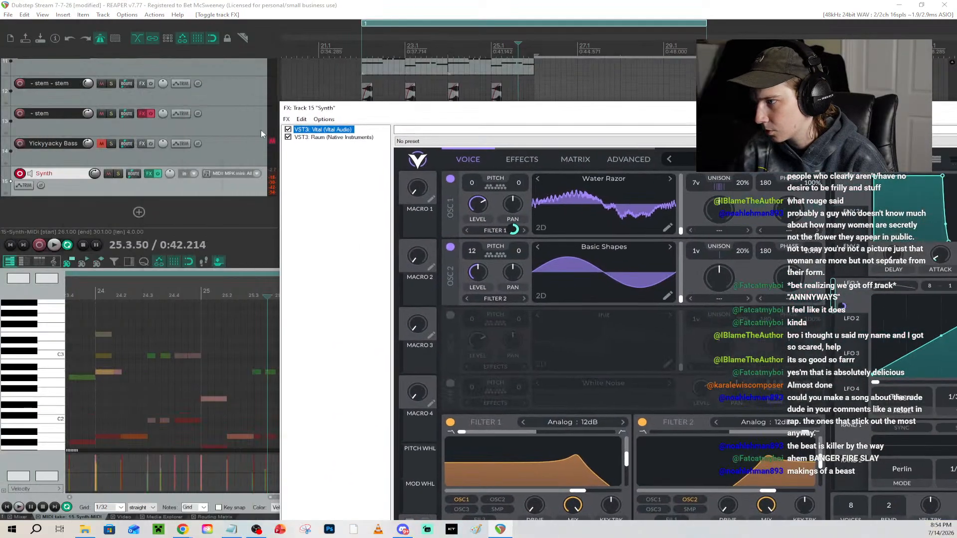
scroll(162, 149, "up", 3)
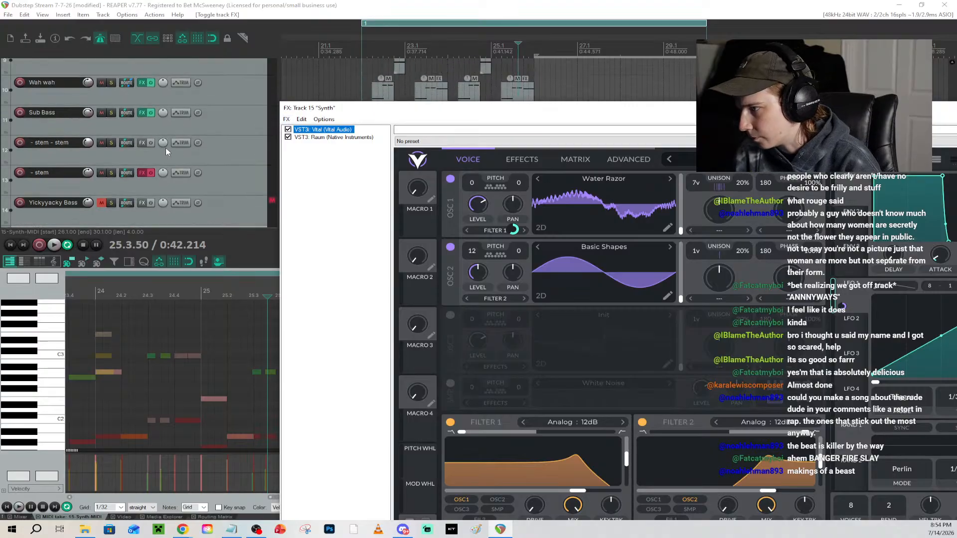
left_click(140, 145)
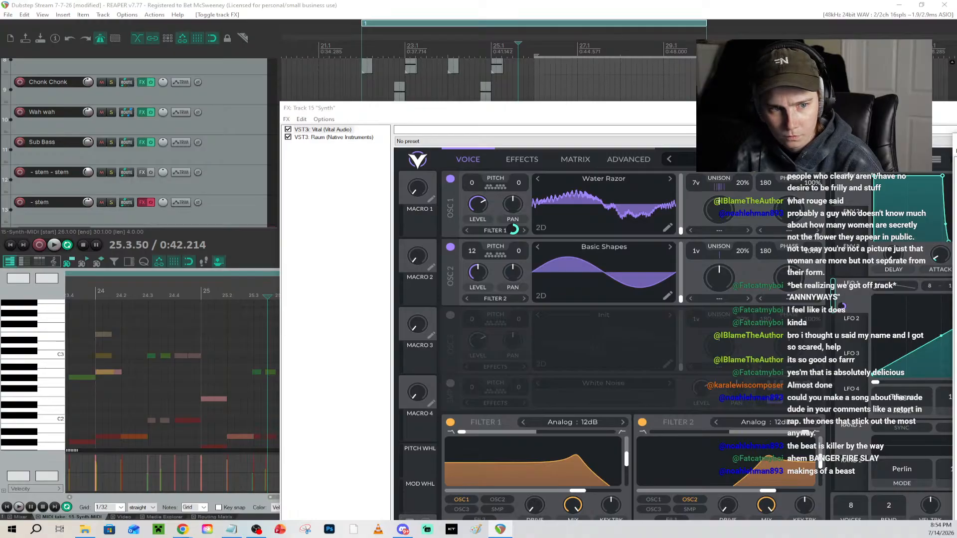
scroll(107, 165, "up", 3)
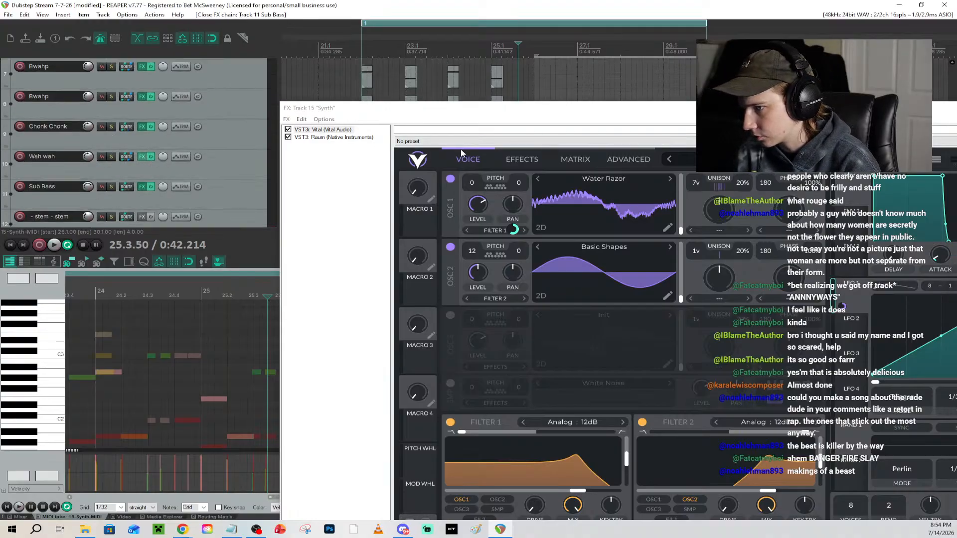
left_click(141, 157)
left_click(210, 193)
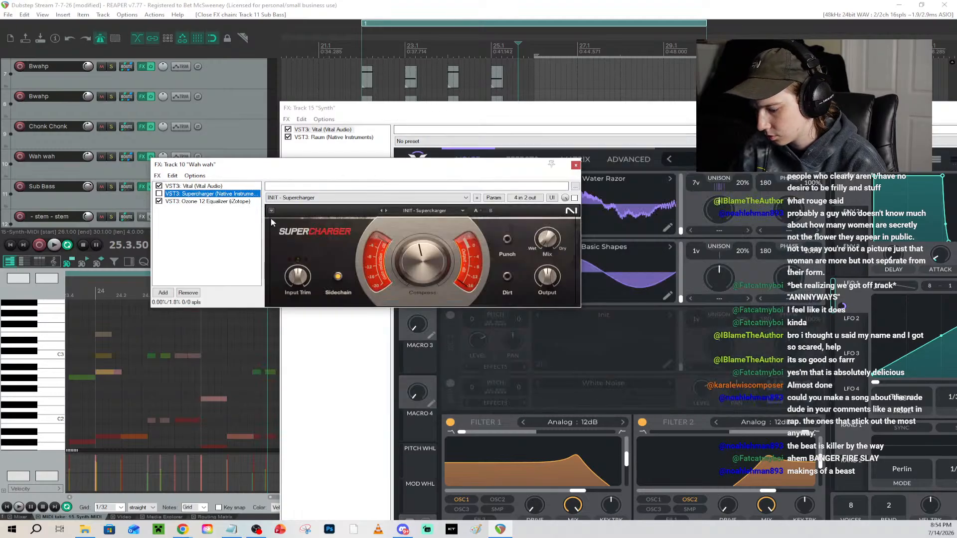
left_click(373, 368)
key("ctrl+v")
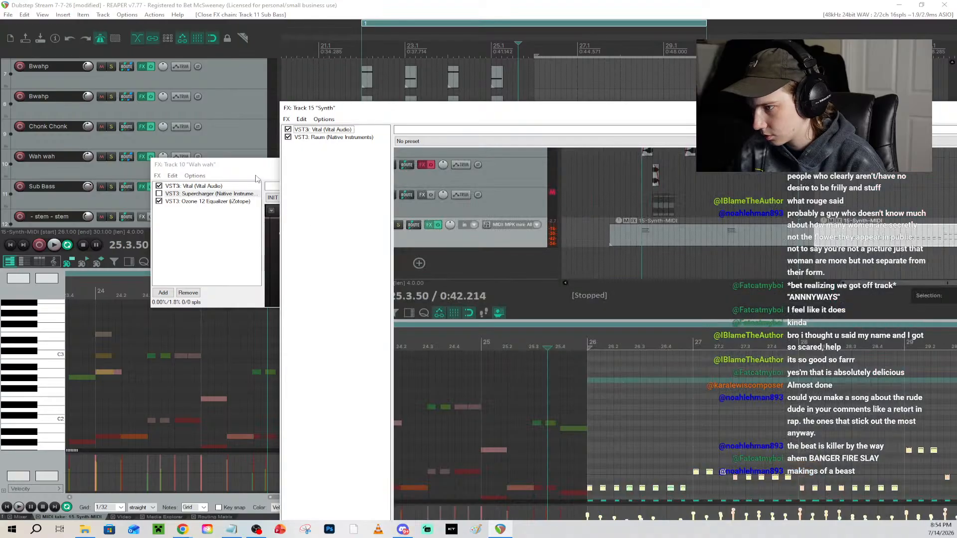
left_click_drag(259, 166, 123, 167)
left_click(442, 165)
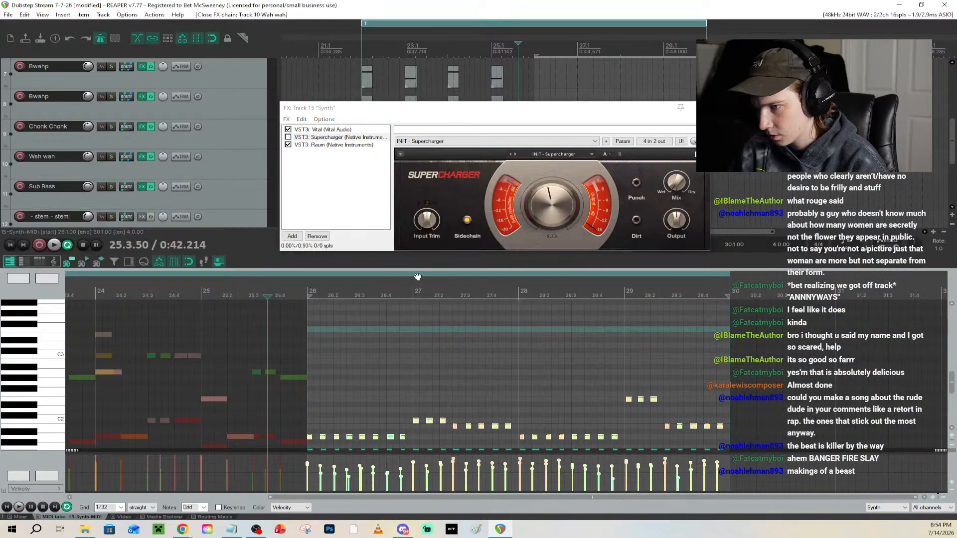
Create a sidechain send from the Kick track's channels 1/2 to the Synth track's channels 7/8 and preview it
left_click(18, 517)
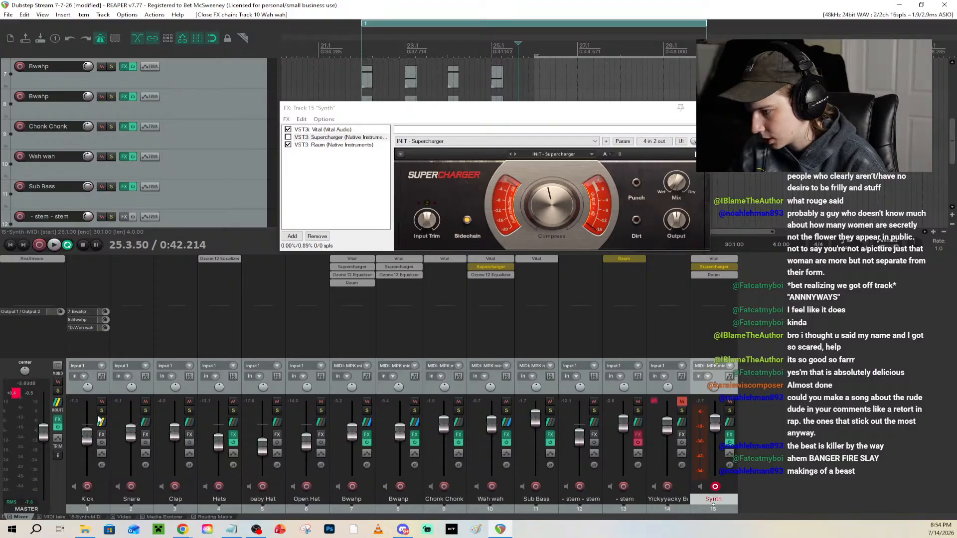
left_click_drag(466, 183, 550, 314)
key("space")
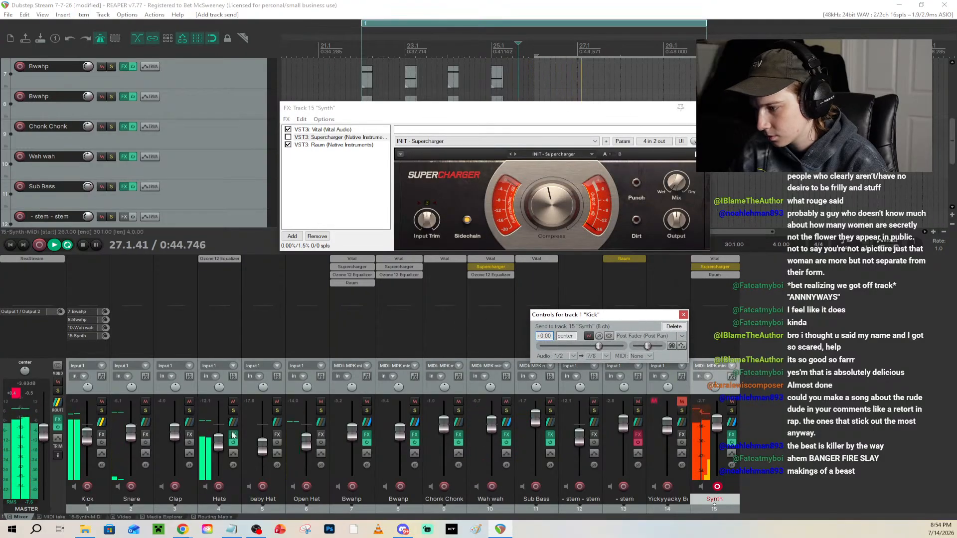
mouse_move(105, 422)
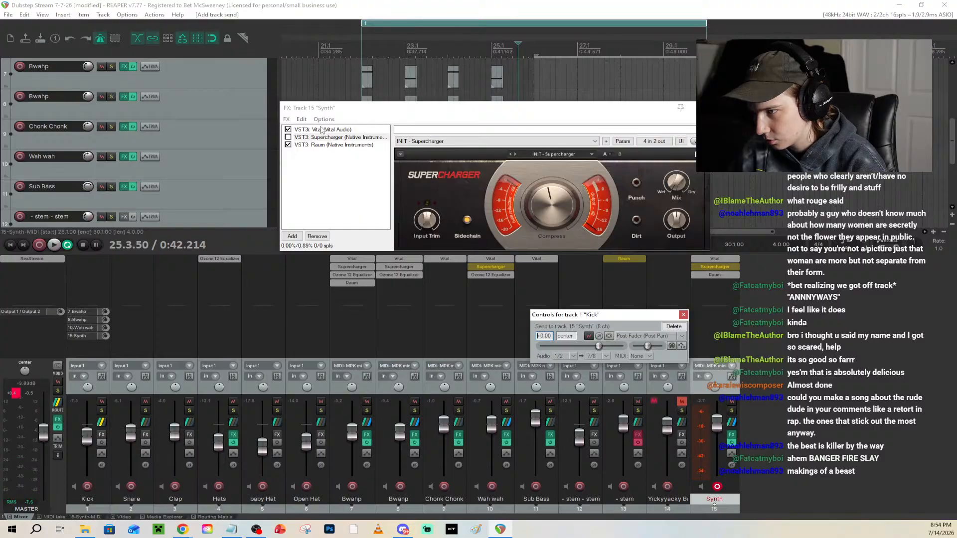
Enable Supercharger on the Synth track, raise its compression slightly during playback, and save the project
left_click(288, 137)
key("space")
mouse_move(561, 210)
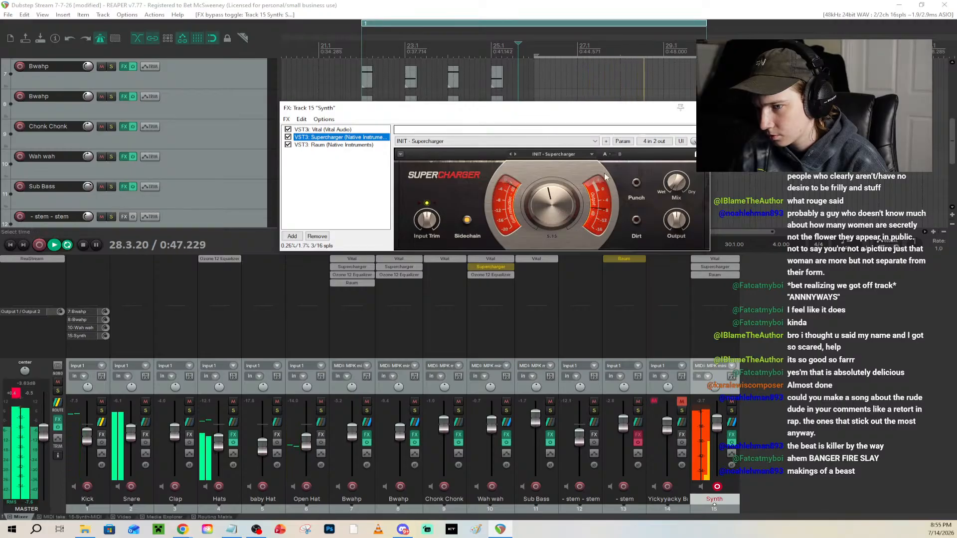
left_click_drag(554, 213, 554, 210)
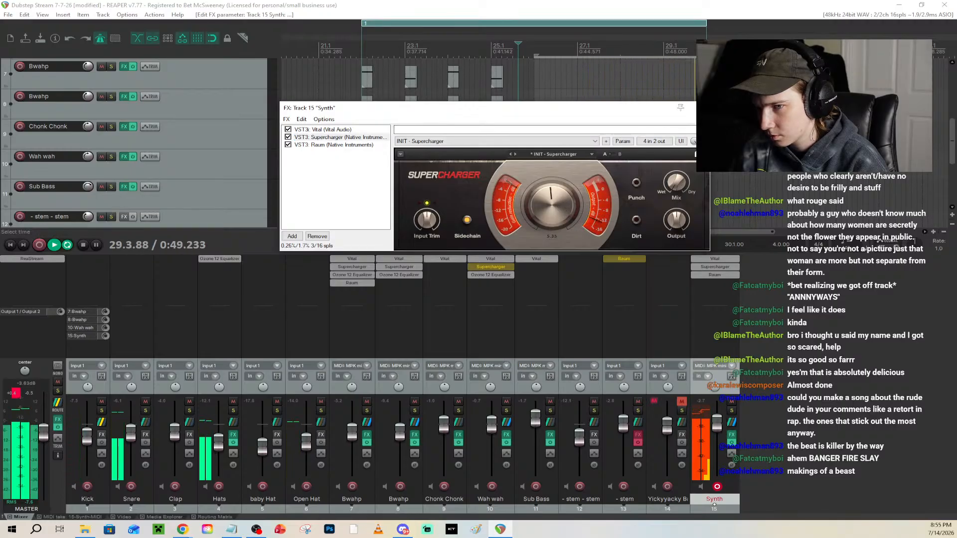
key("Escape")
key("space")
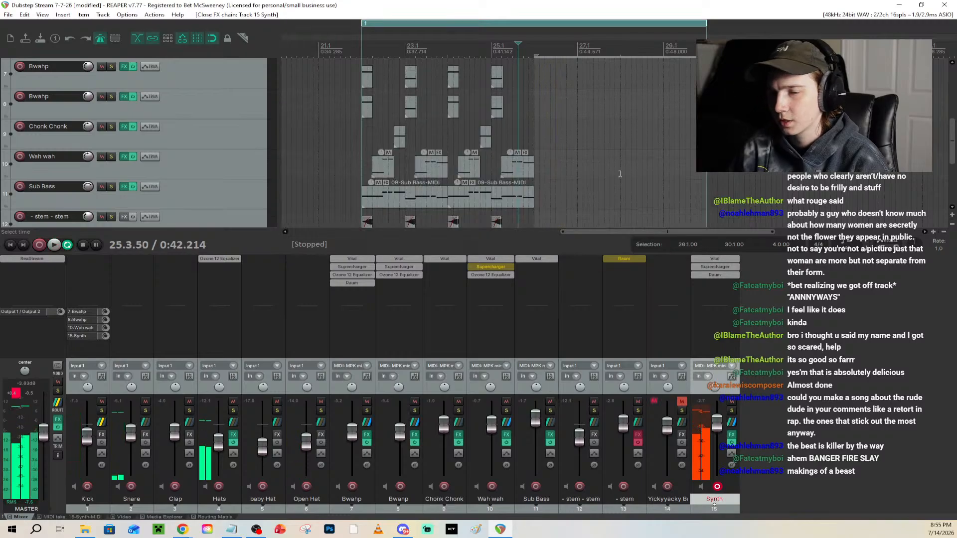
key("ctrl+s")
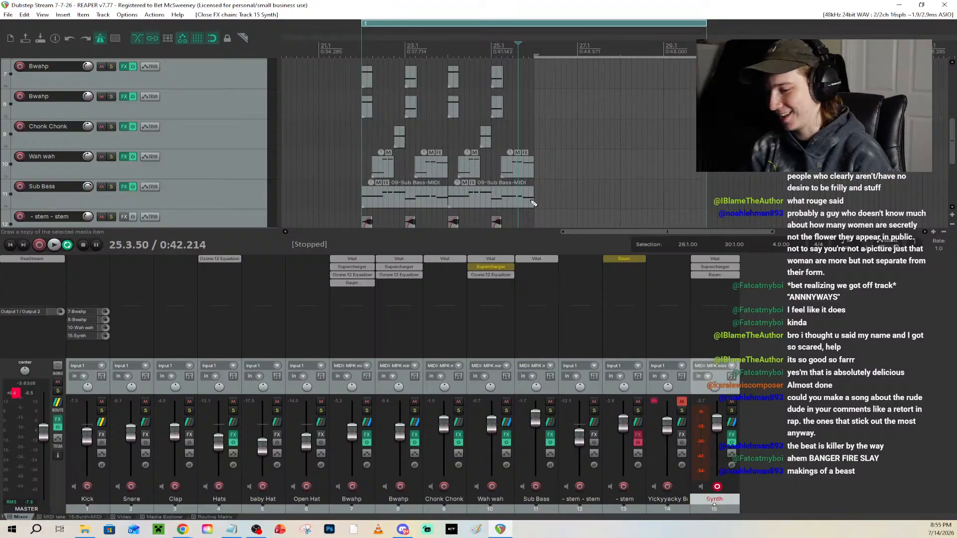
scroll(584, 176, "down", 3)
scroll(584, 175, "up", 3)
scroll(198, 174, "down", 4)
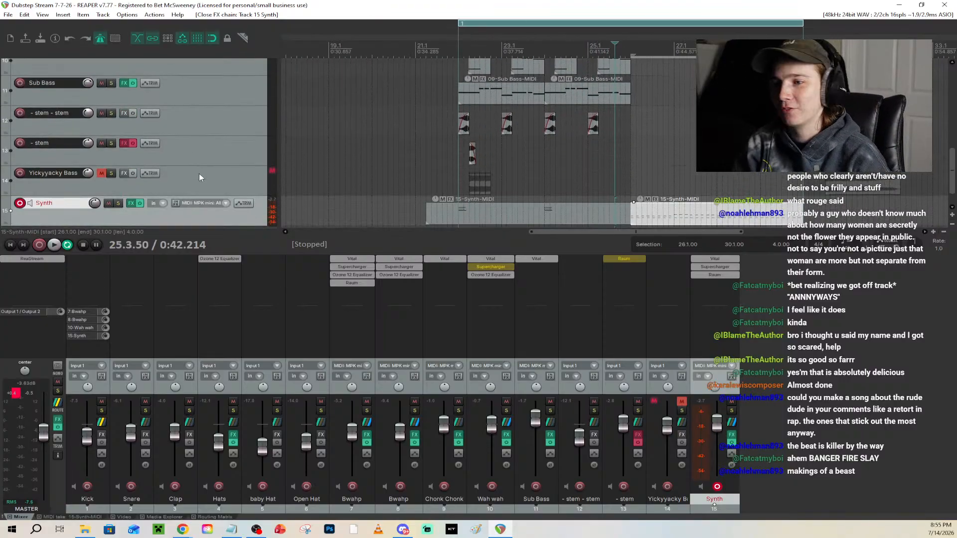
scroll(189, 182, "up", 8)
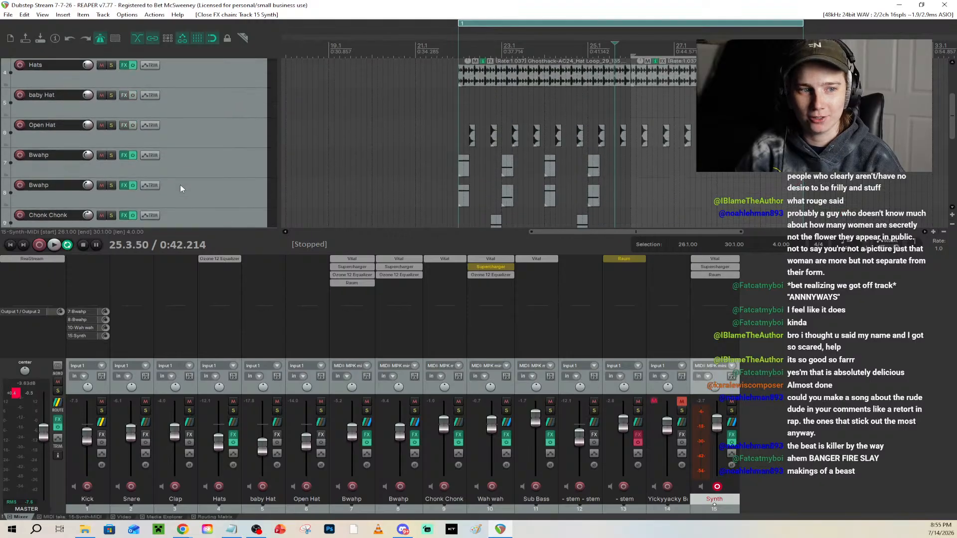
scroll(180, 185, "up", 1)
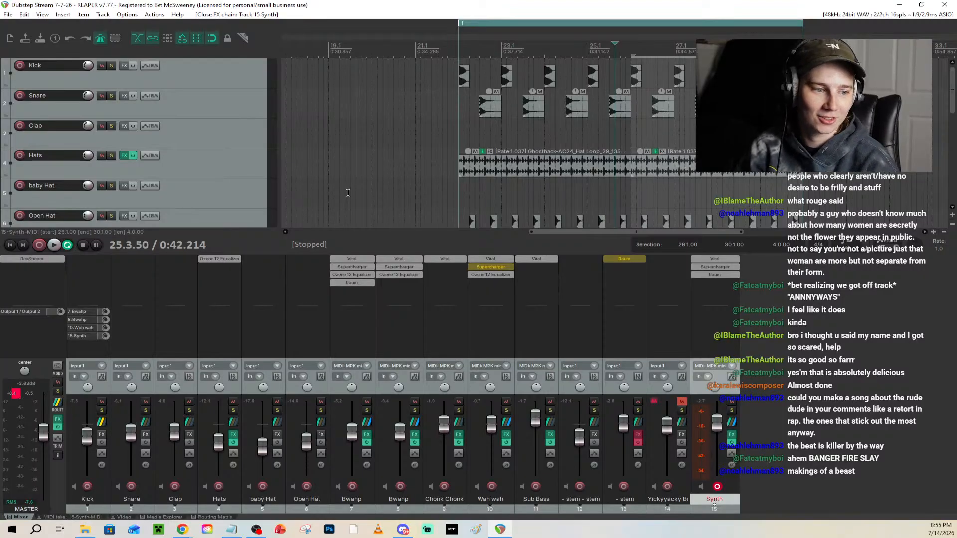
scroll(538, 180, "down", 4)
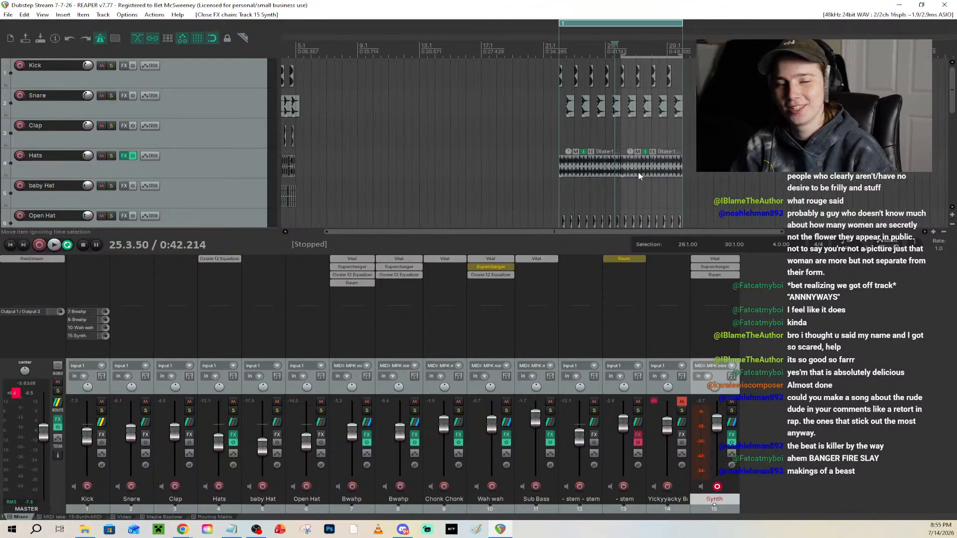
scroll(201, 158, "down", 4)
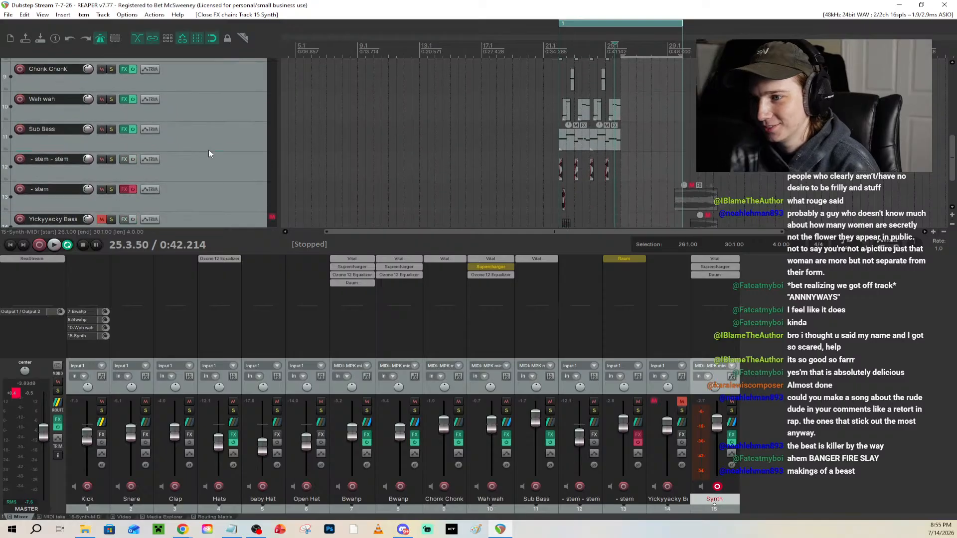
scroll(208, 153, "down", 6)
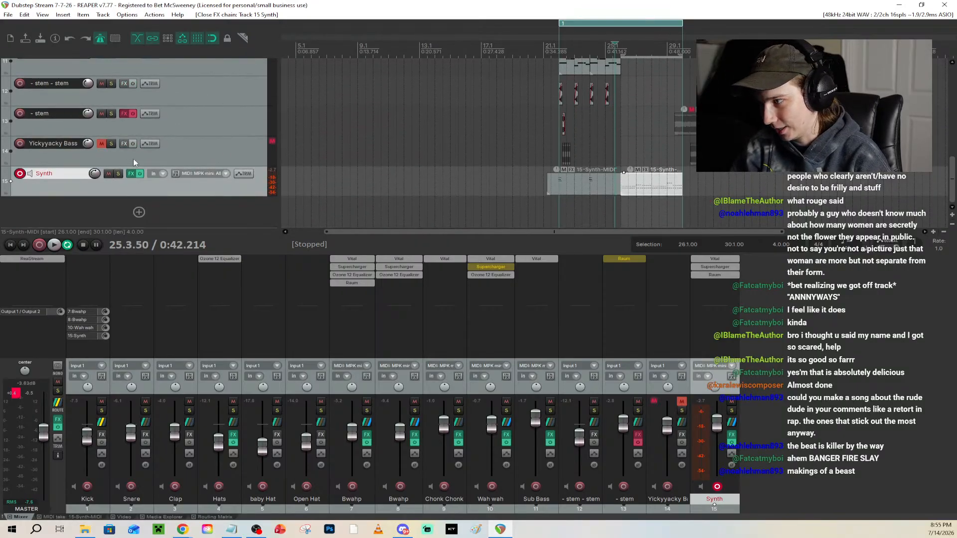
Insert a new MIDI item on the Sub Bass track from bar 26 to bar 30 and open it in the MIDI editor
scroll(134, 162, "up", 3)
left_click(227, 158)
scroll(641, 144, "up", 5)
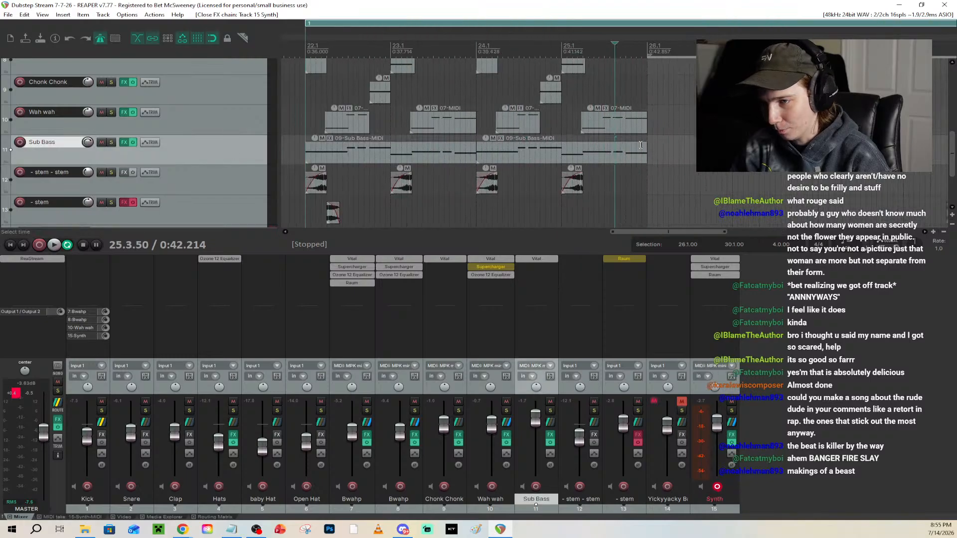
left_click(649, 148)
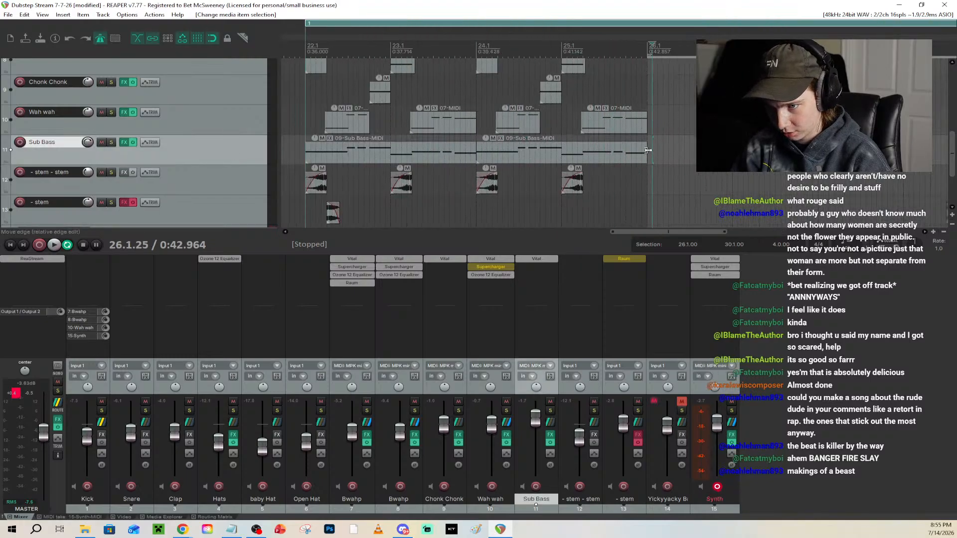
left_click(647, 150)
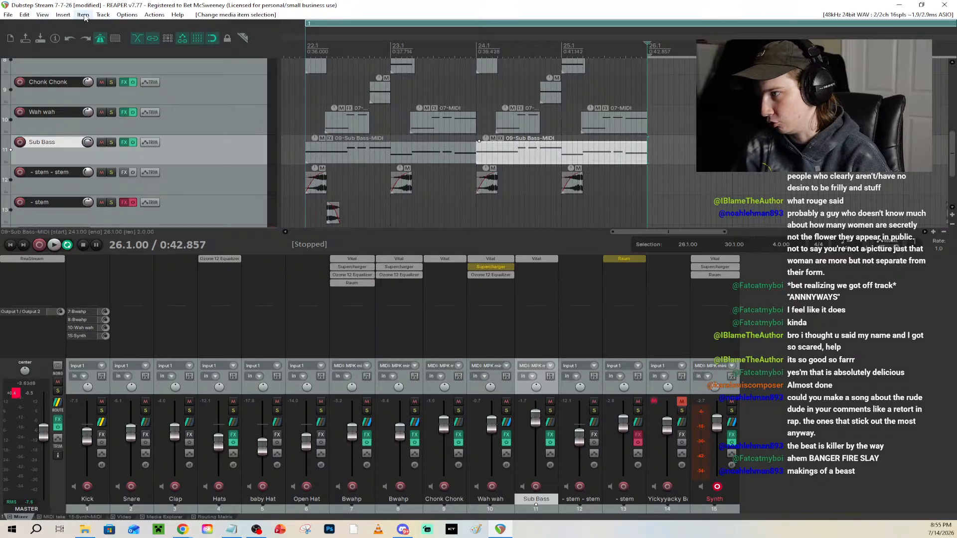
left_click(64, 14)
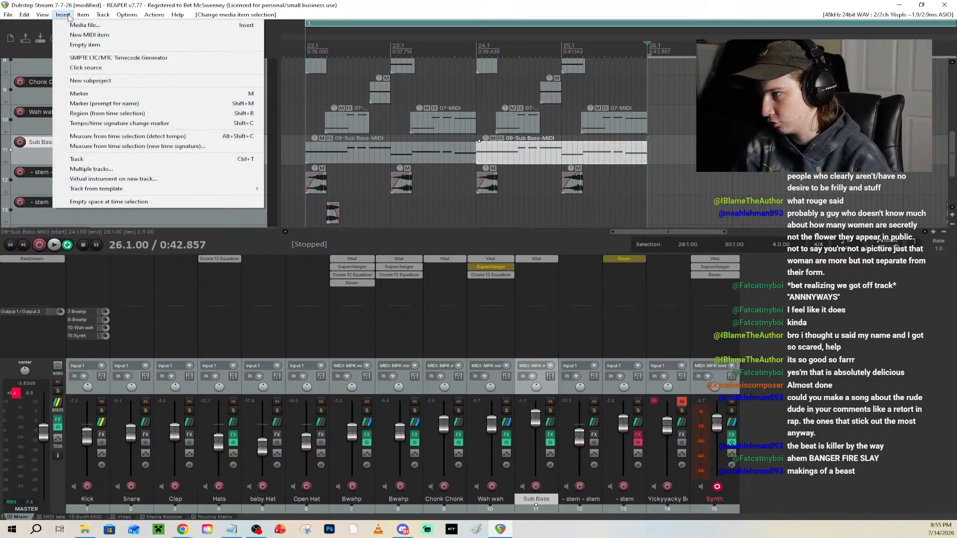
left_click(97, 35)
scroll(502, 236, "down", 4)
scroll(533, 174, "down", 4)
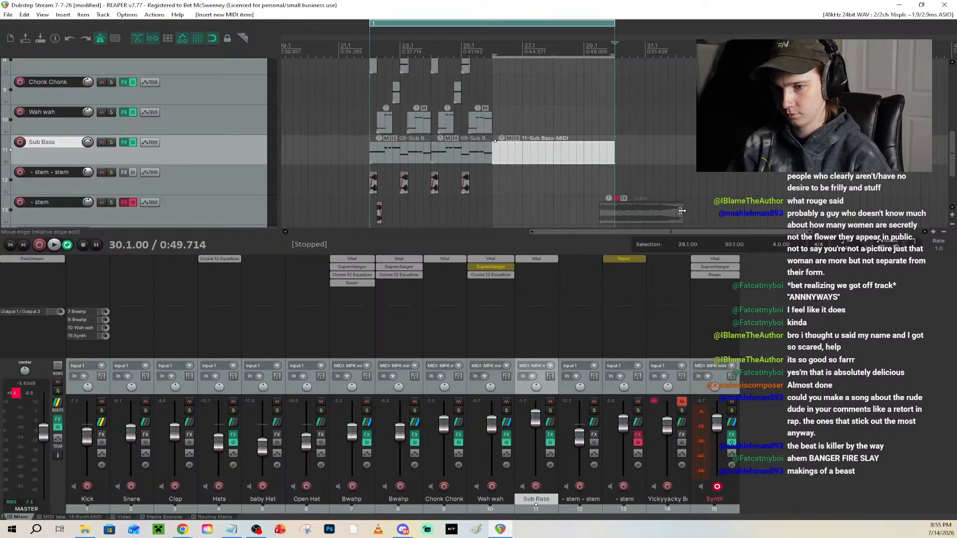
scroll(559, 159, "up", 4)
left_click_drag(705, 233, 655, 232)
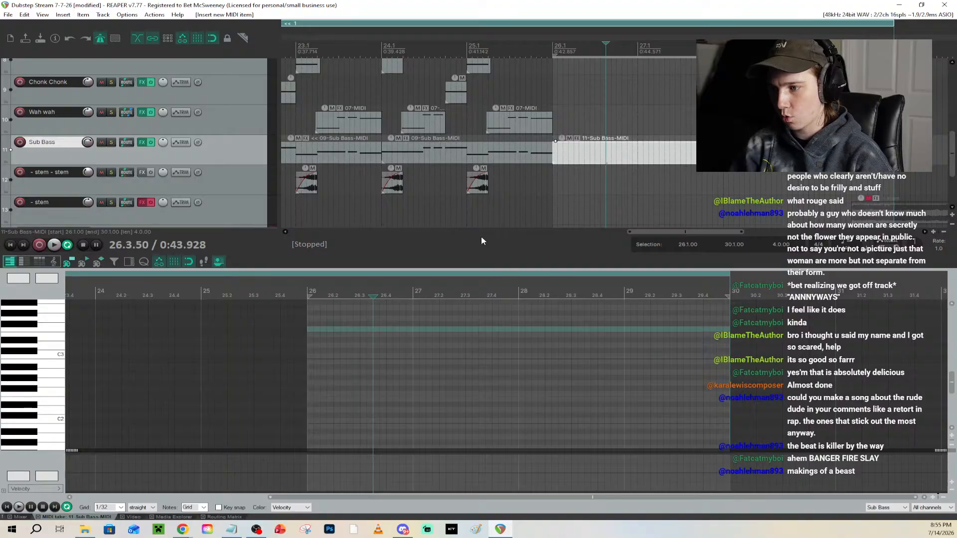
Lower the MIDI editor's pitch cursor by an octave and three semitones, and arm the Sub Bass track for recording
key("ctrl+Down")
key("Down")
key("Down")
key("Down")
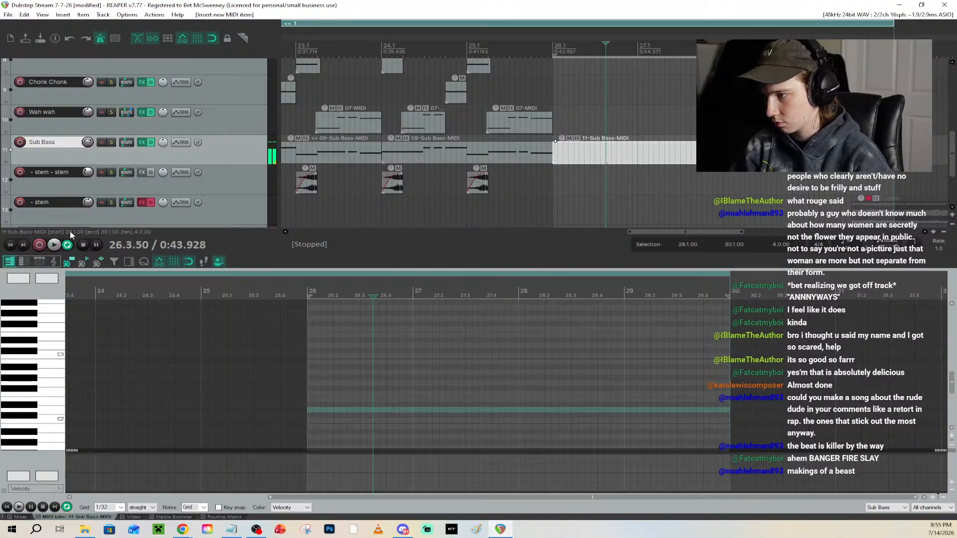
left_click(20, 143)
scroll(33, 155, "down", 3)
left_click_drag(19, 179, 106, 165)
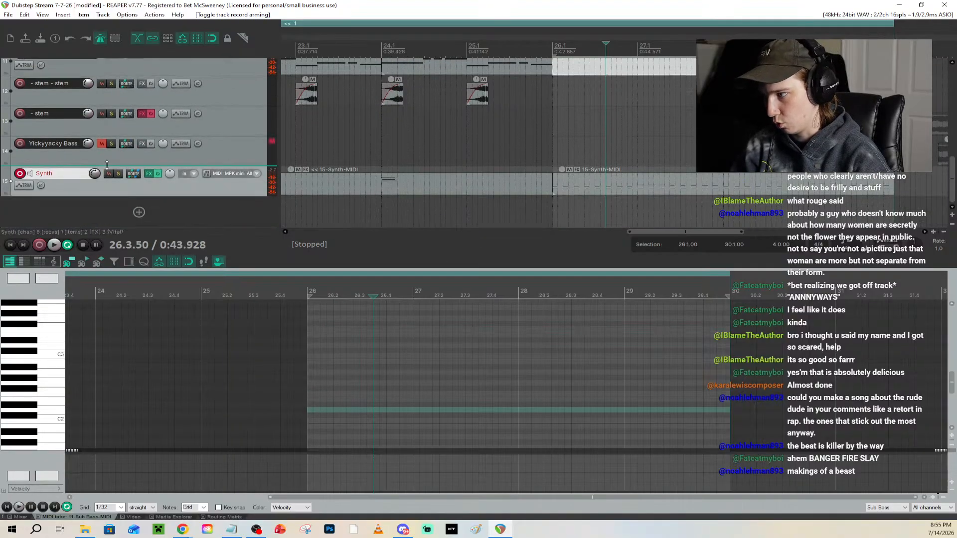
Open the existing Sub Bass MIDI item spanning bars 24 to 26 in the MIDI editor to check its note range
scroll(107, 164, "up", 5)
left_click(537, 209)
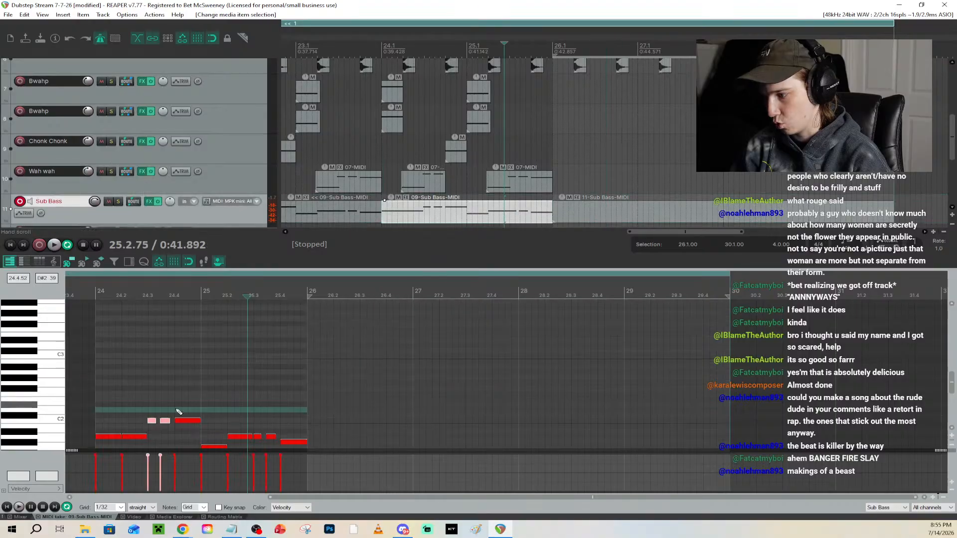
left_click(47, 437)
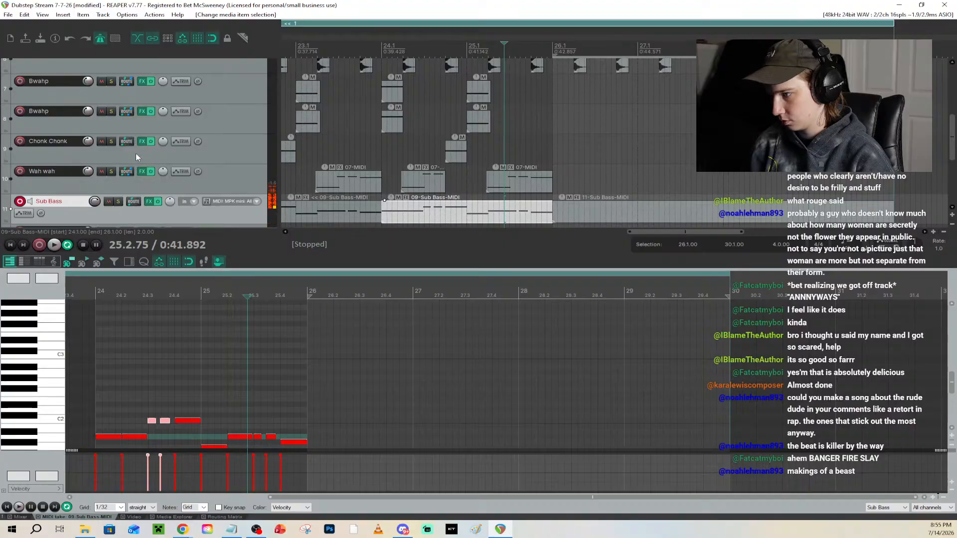
scroll(136, 153, "down", 3)
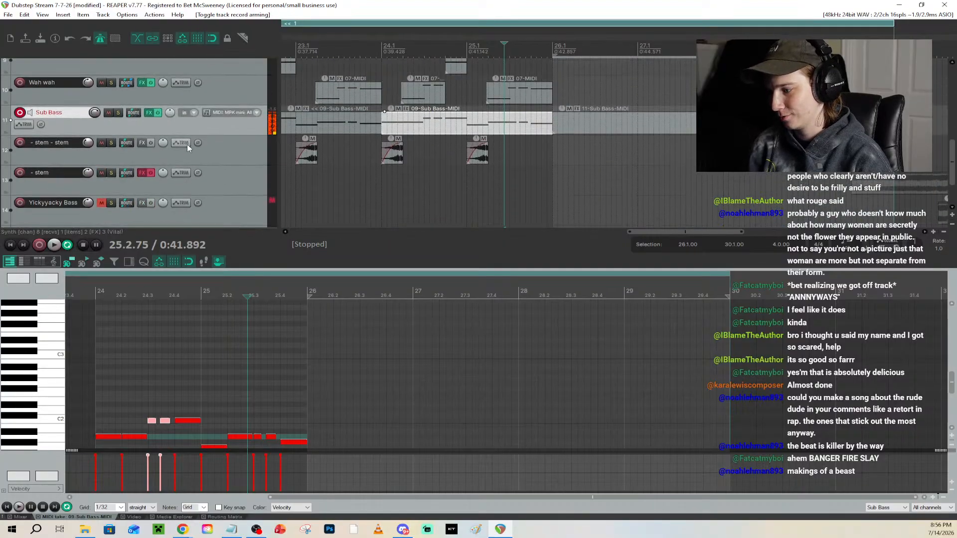
scroll(199, 152, "up", 2)
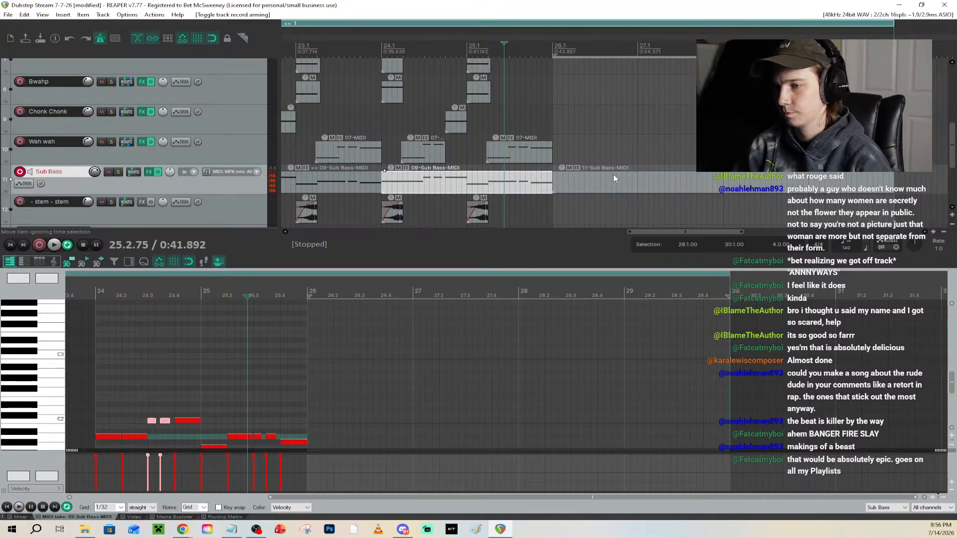
Delete the empty Sub Bass item at bar 26 and put a copy of the Synth track's MIDI item in its place
scroll(679, 177, "down", 4)
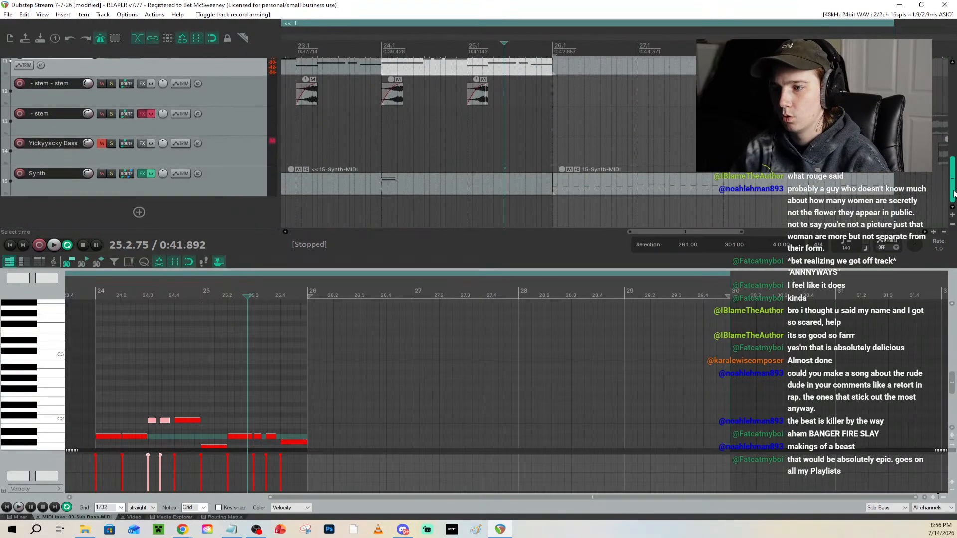
left_click(642, 167)
left_click(680, 68)
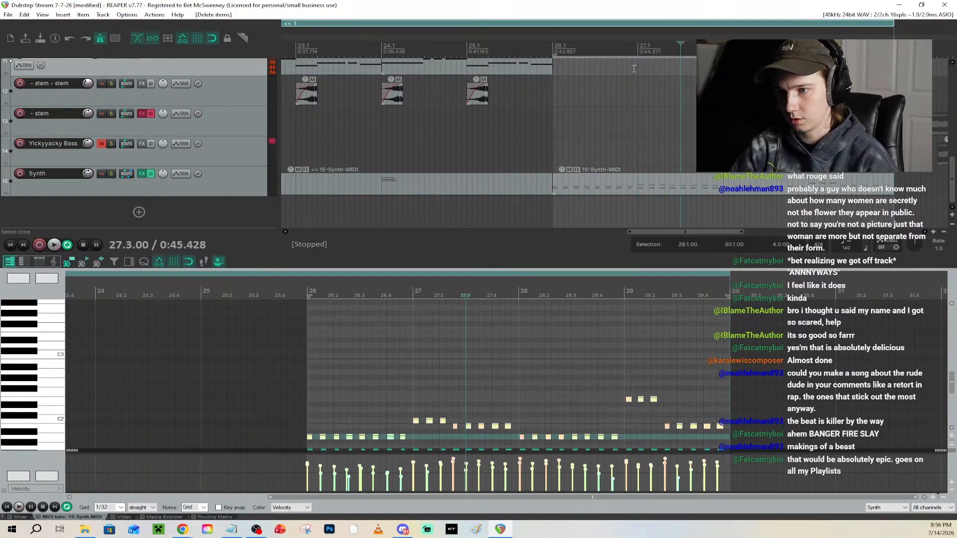
left_click(601, 188)
left_click_drag(597, 191, 598, 68)
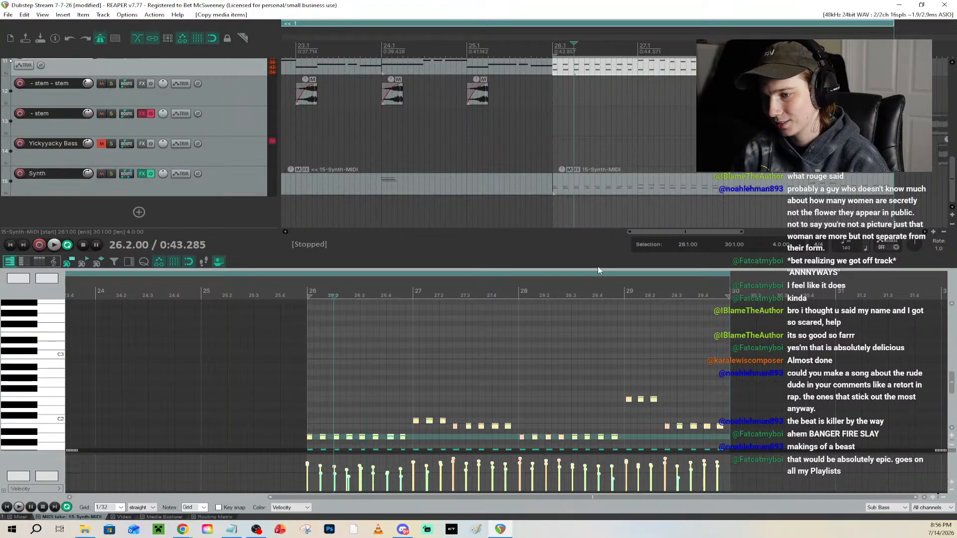
Erase the upper notes in bars 26 to 28 of the copied Sub Bass item, keeping the lower repeated note line
scroll(307, 382, "down", 3)
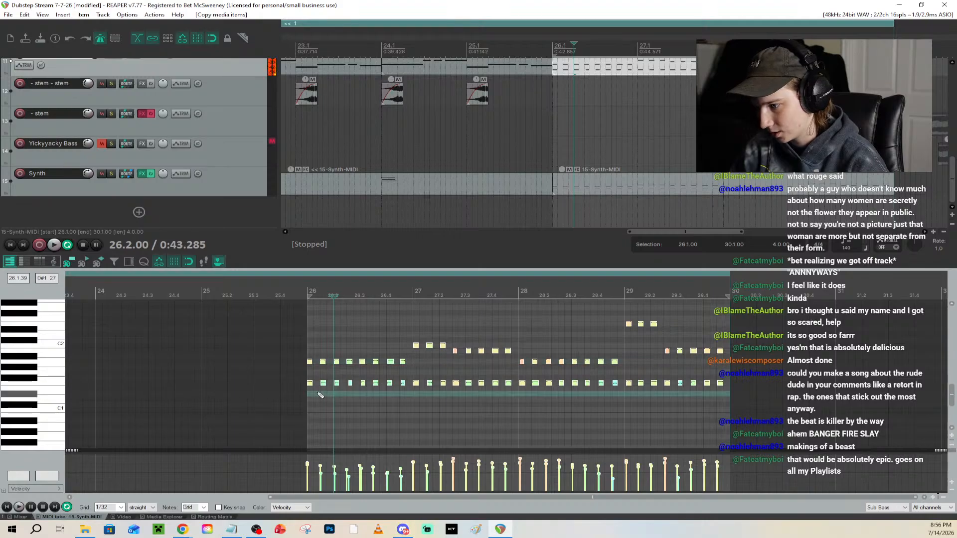
left_click(308, 384)
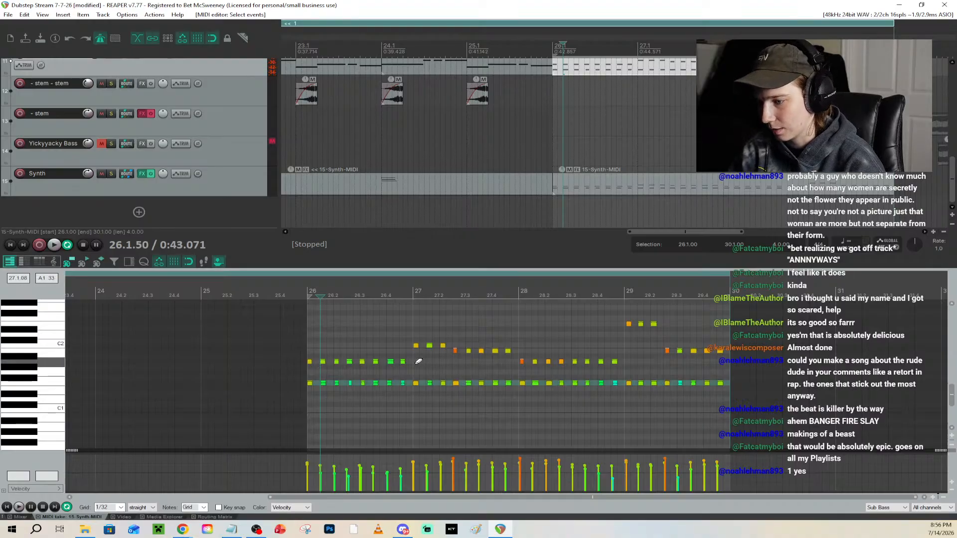
left_click_drag(416, 362, 295, 363)
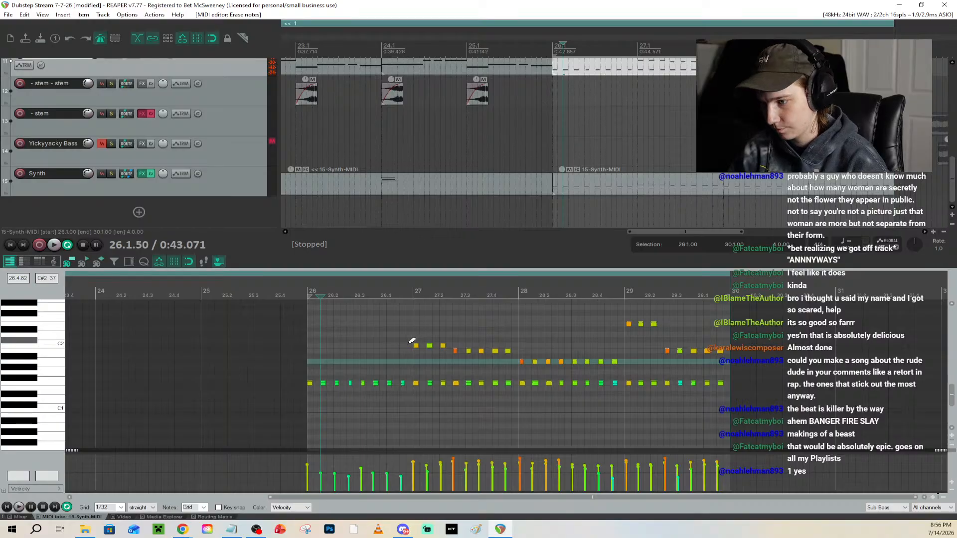
mouse_move(412, 343)
left_mouse_down()
mouse_move(511, 346)
mouse_move(479, 351)
mouse_move(516, 360)
mouse_move(693, 359)
left_mouse_up()
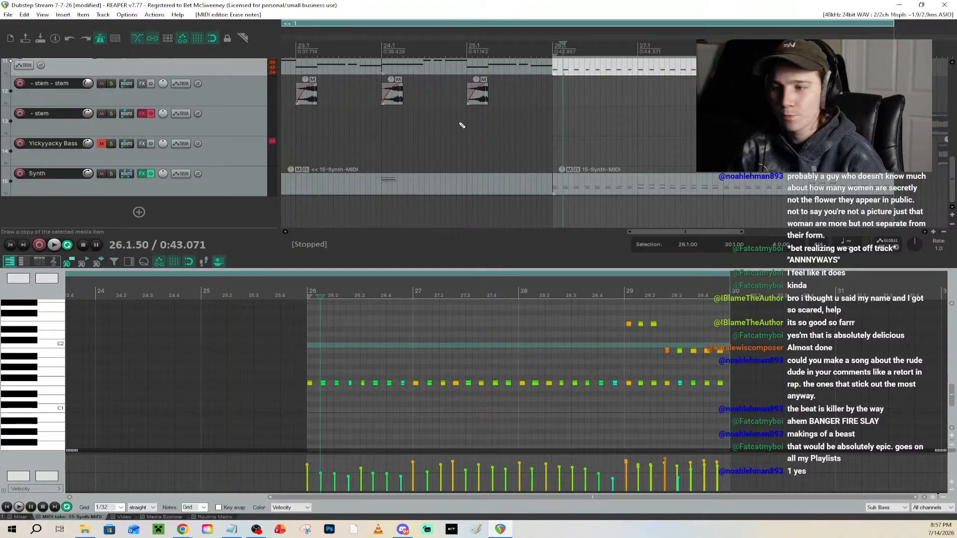
Add the Ozone 12 Equalizer to the Synth track's FX chain and decline sharing crash and usage data
left_click(151, 173)
left_click(151, 173)
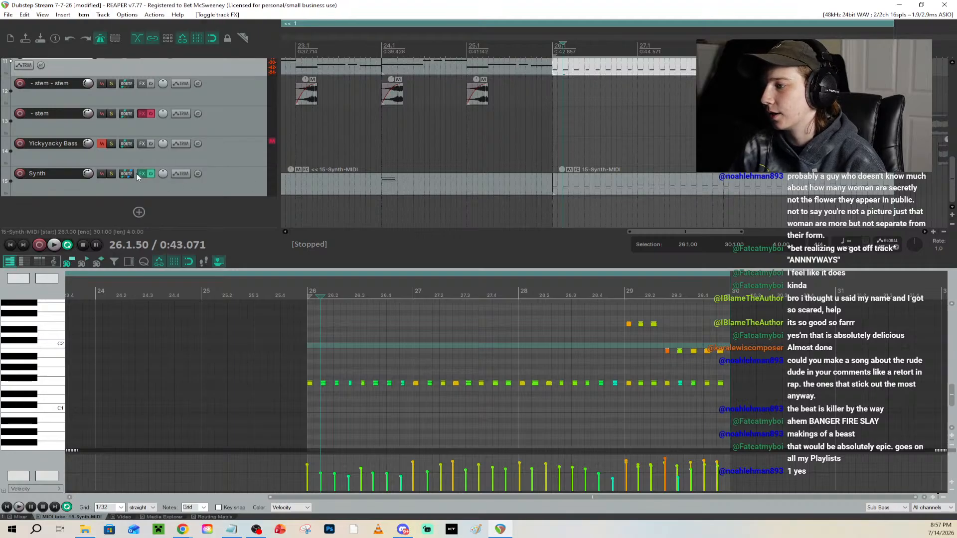
left_click(141, 173)
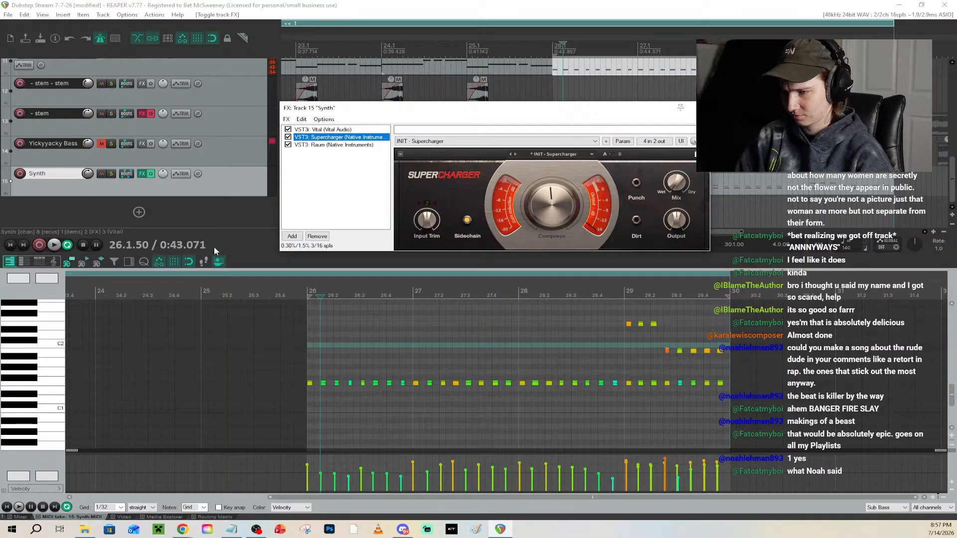
left_click(299, 119)
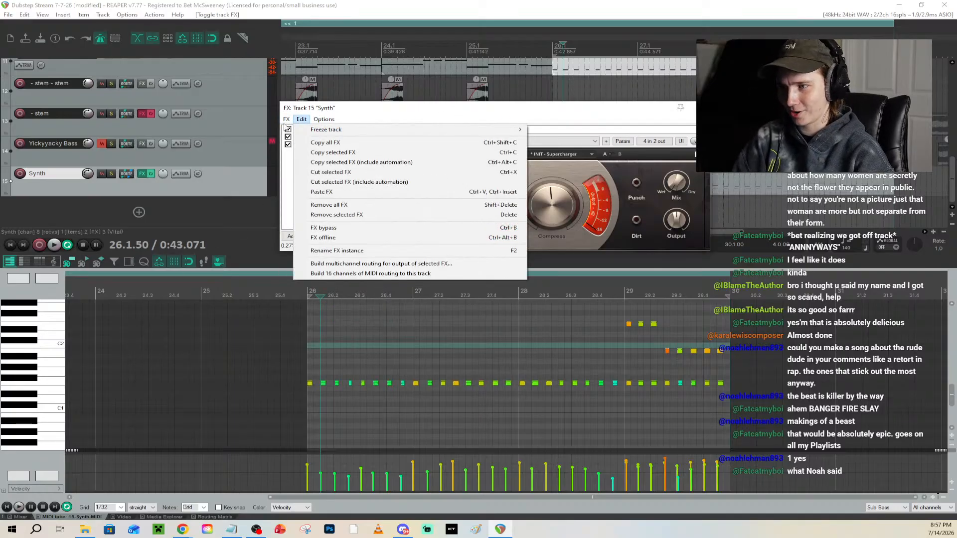
left_click(309, 130)
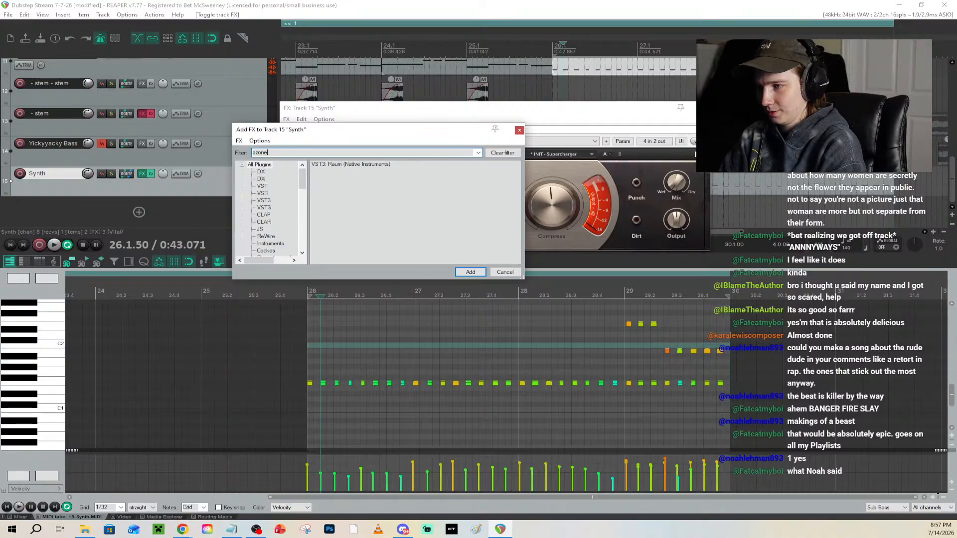
left_click(358, 164)
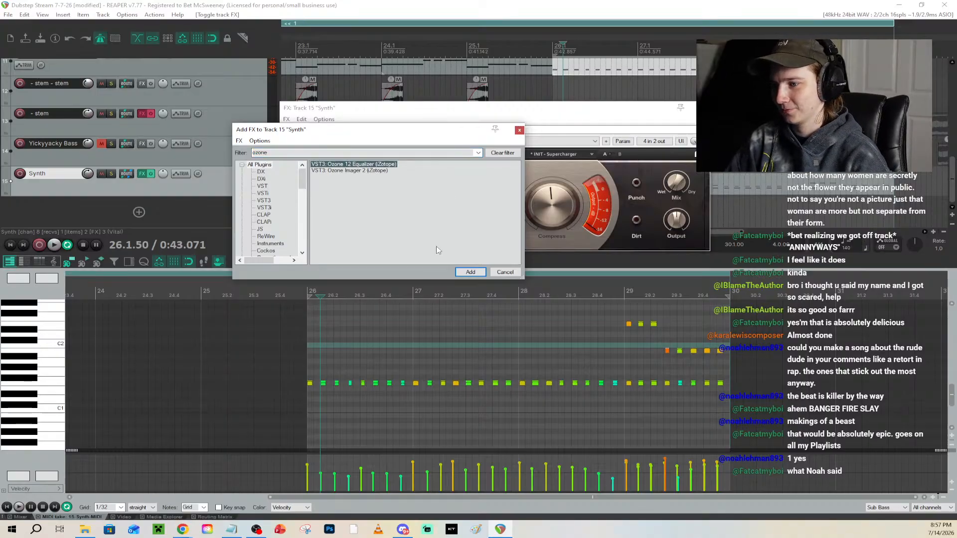
left_click(472, 271)
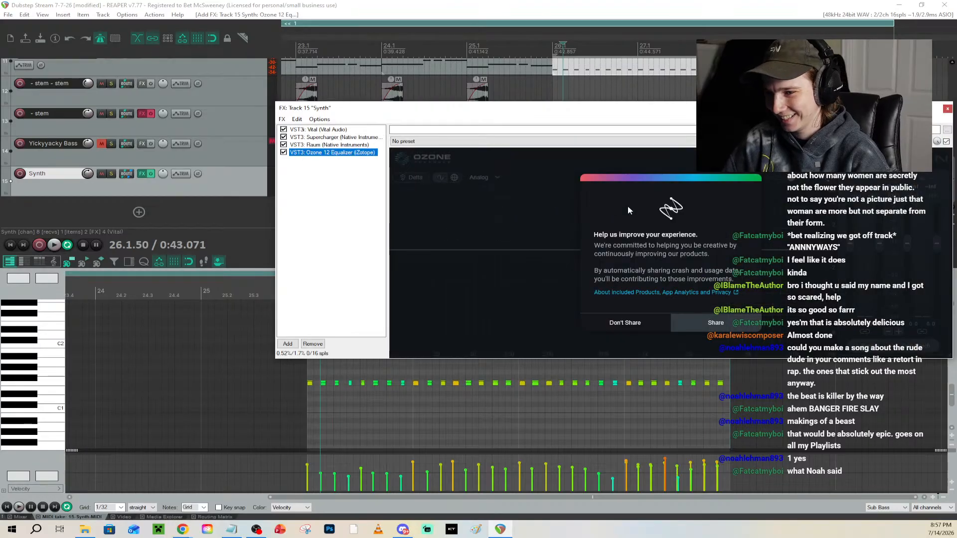
left_click(598, 323)
Change the Synth equalizer's low shelf band to a Flat High-Pass filter and set its frequency to 135 Hz
left_click(500, 248)
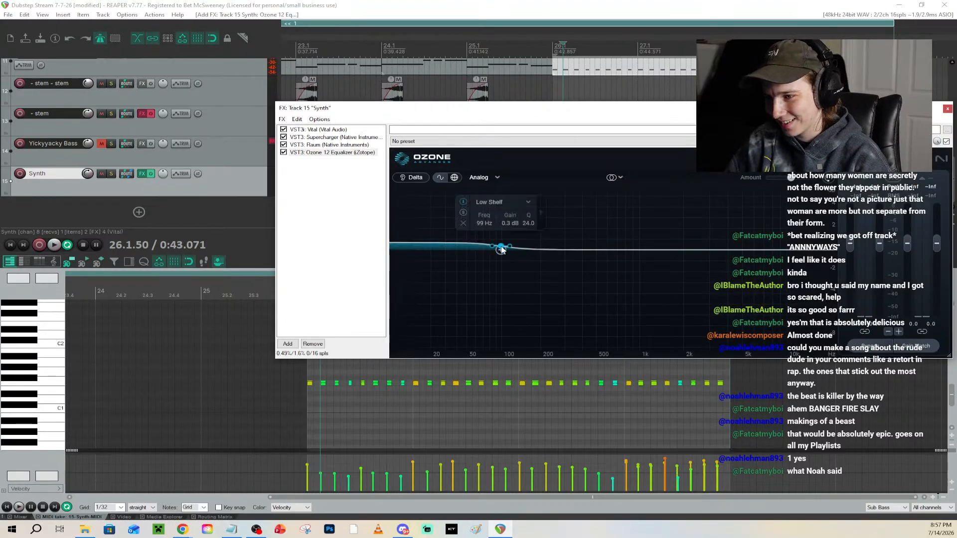
left_click(529, 205)
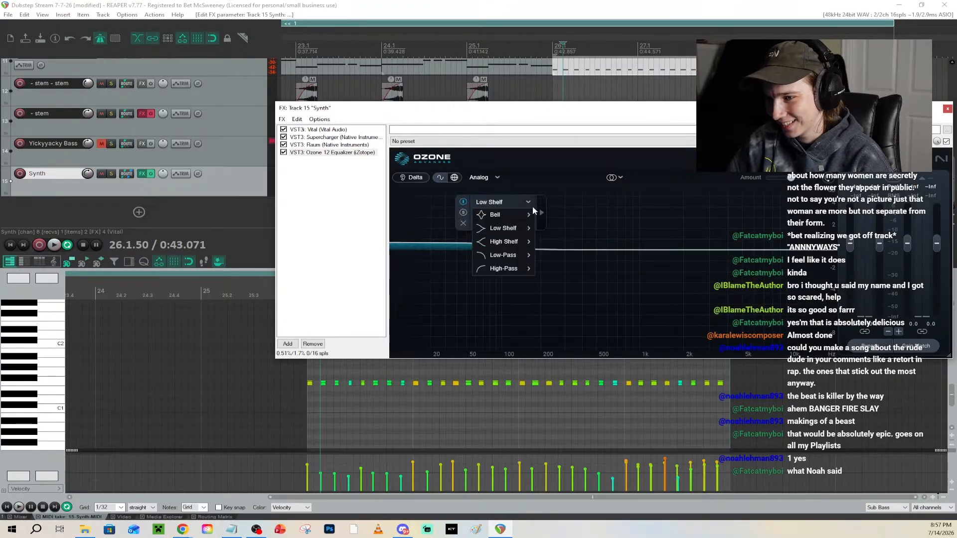
left_click(503, 268)
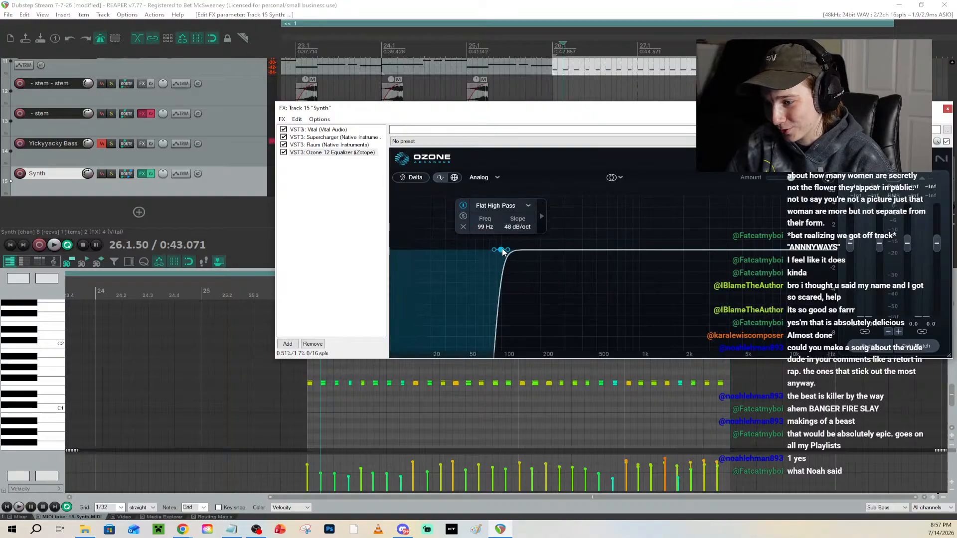
left_click_drag(502, 251, 519, 251)
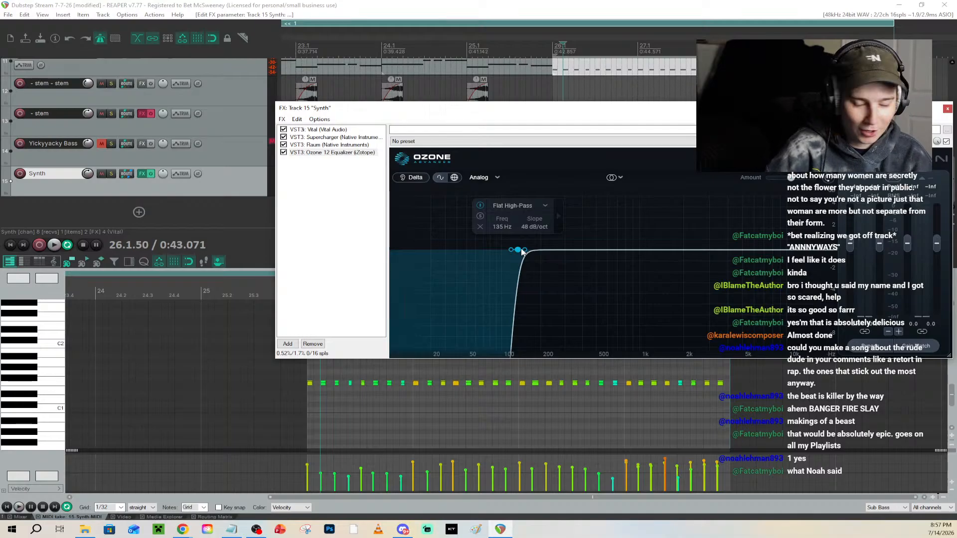
key("ctrl+s")
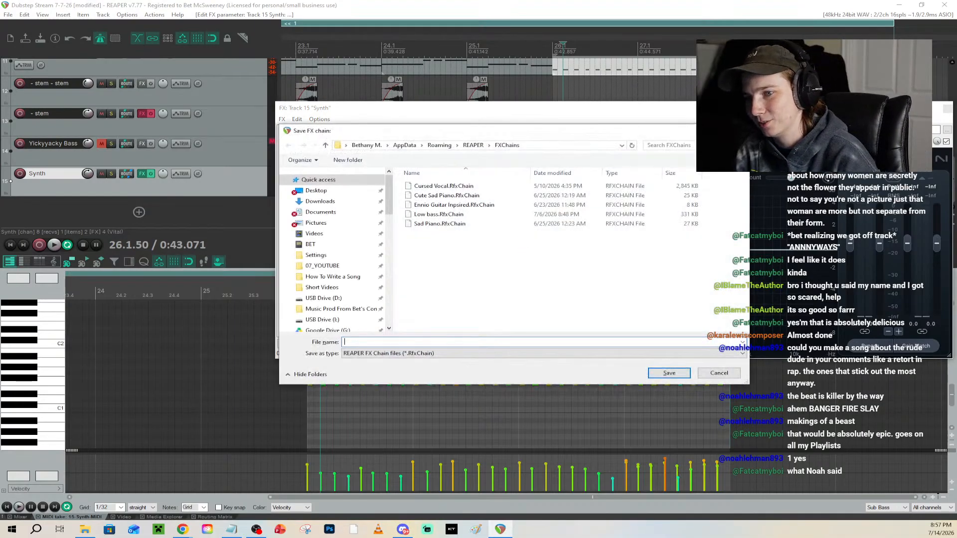
key("Escape")
Play the section from bar 26 to hear the Synth with its high-pass filter, keeping the arrangement in view
left_click(552, 46)
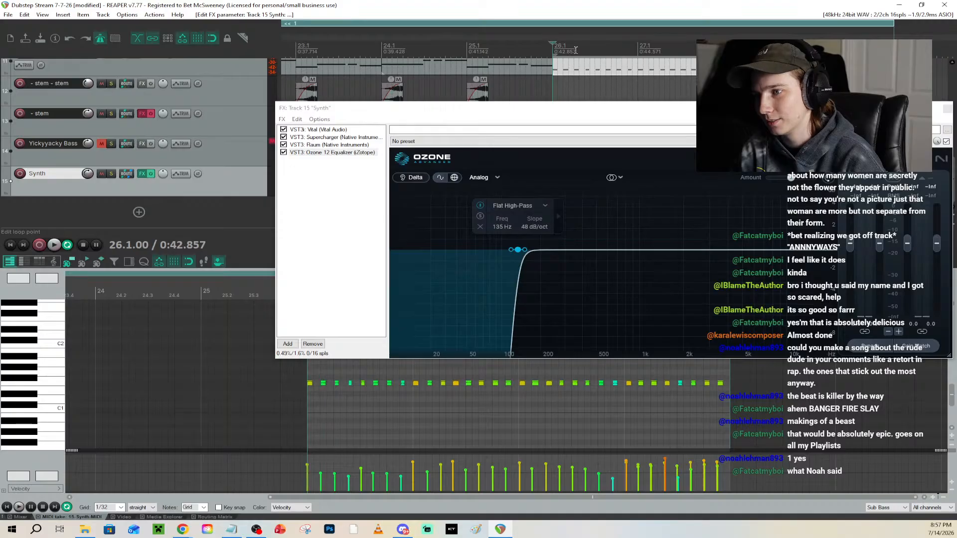
key("space")
left_click_drag(591, 110, 482, 228)
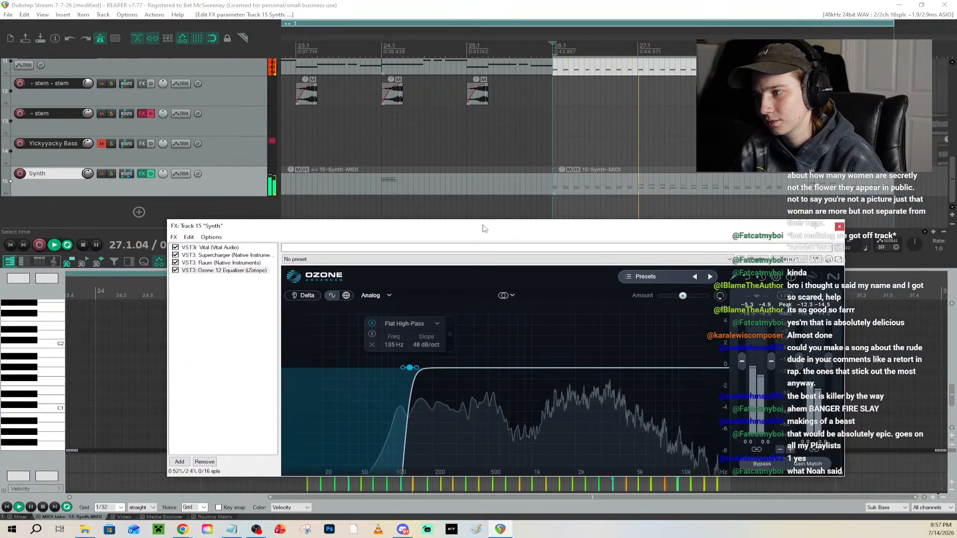
key("space")
Solo the Sub Bass track and play its copied MIDI part from bar 26
scroll(117, 73, "up", 1)
left_click(118, 82)
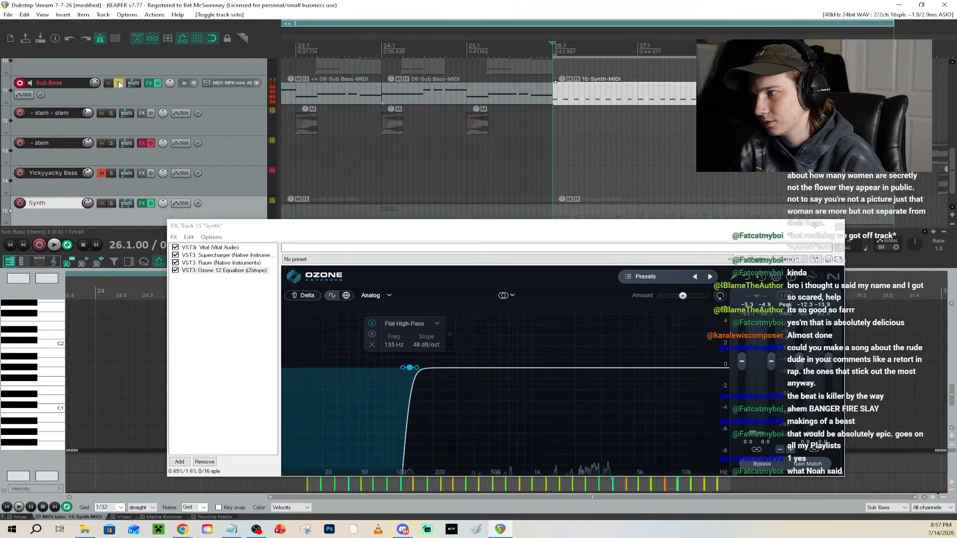
key("space")
left_click_drag(527, 226, 548, 129)
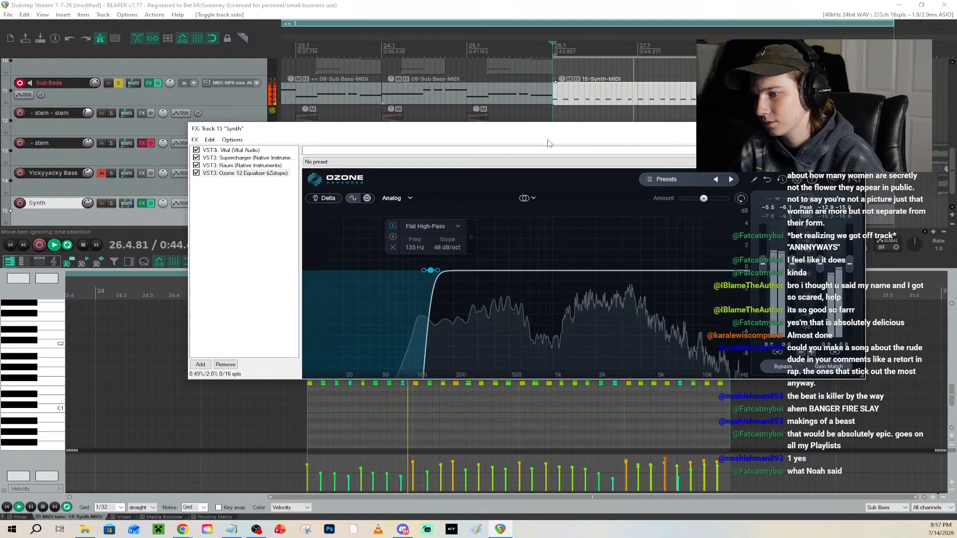
key("space")
key("ctrl+s")
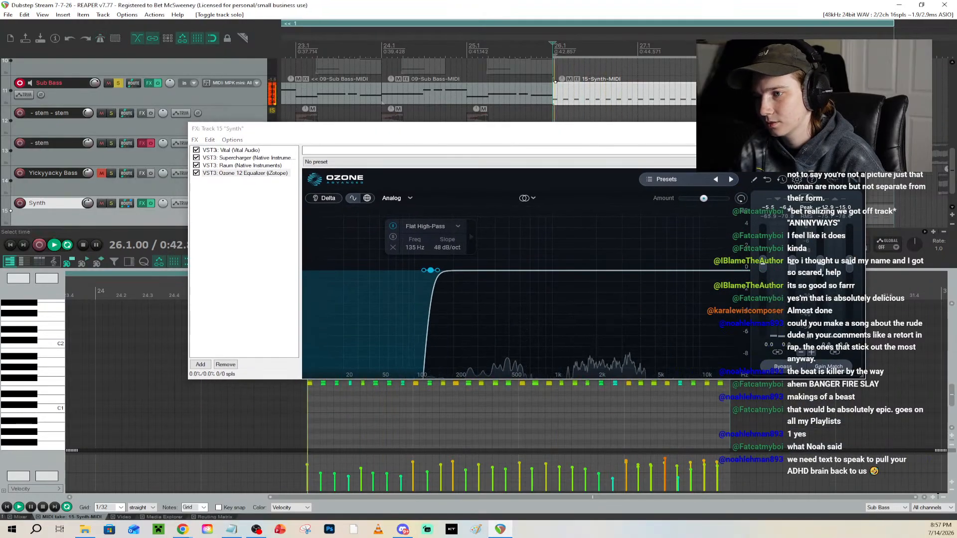
key("space")
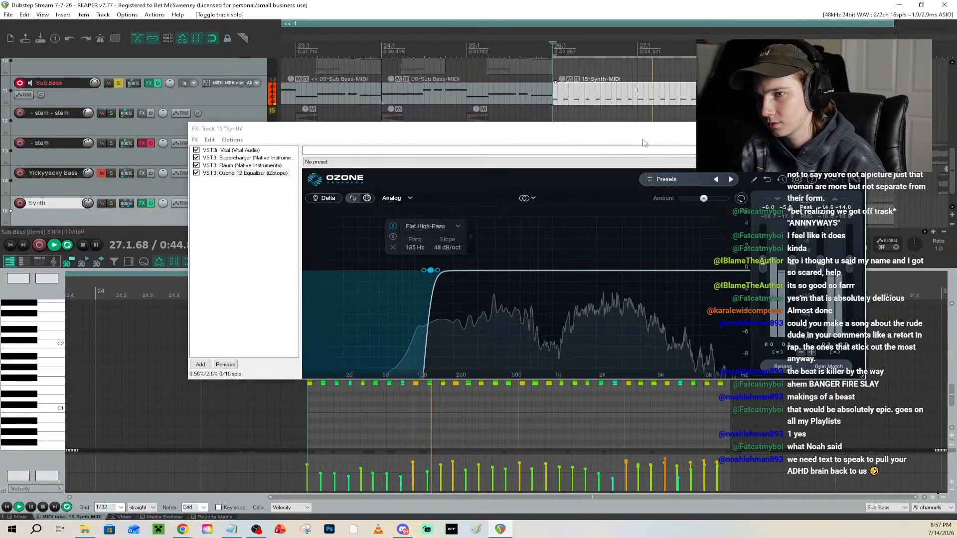
key("space")
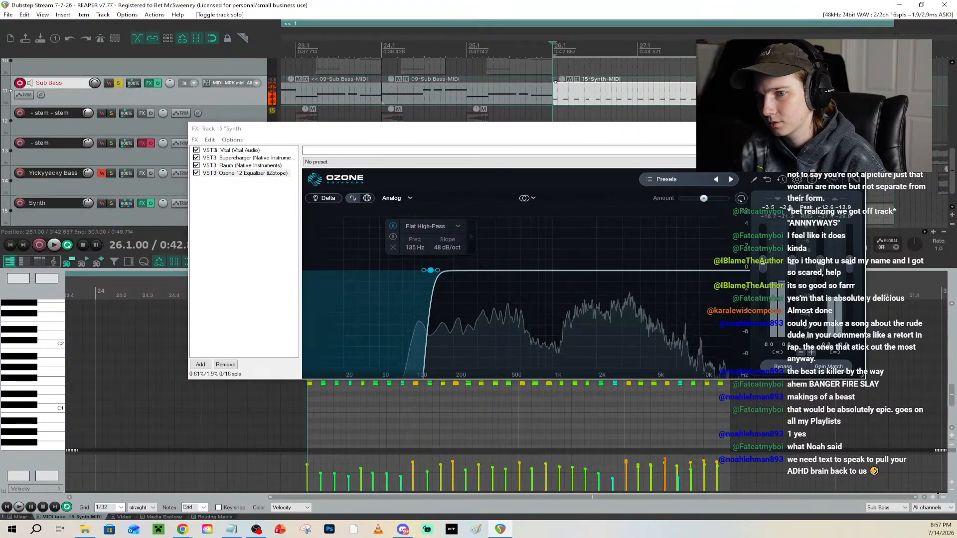
Open the Sub Bass item at bar 26 in the MIDI editor and erase its lower notes in bar 29
double_click(823, 94)
left_click_drag(541, 129, 537, 106)
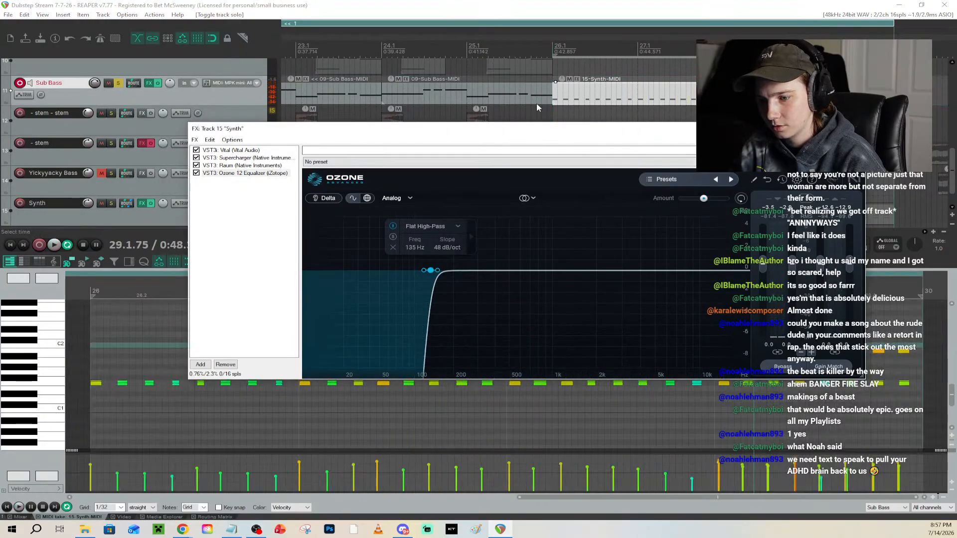
left_click_drag(707, 132, 409, 76)
left_click_drag(721, 382, 929, 382)
Play the edited Sub Bass part in solo from the middle of bar 26 and uncover the arrangement
left_click(593, 41)
key("space")
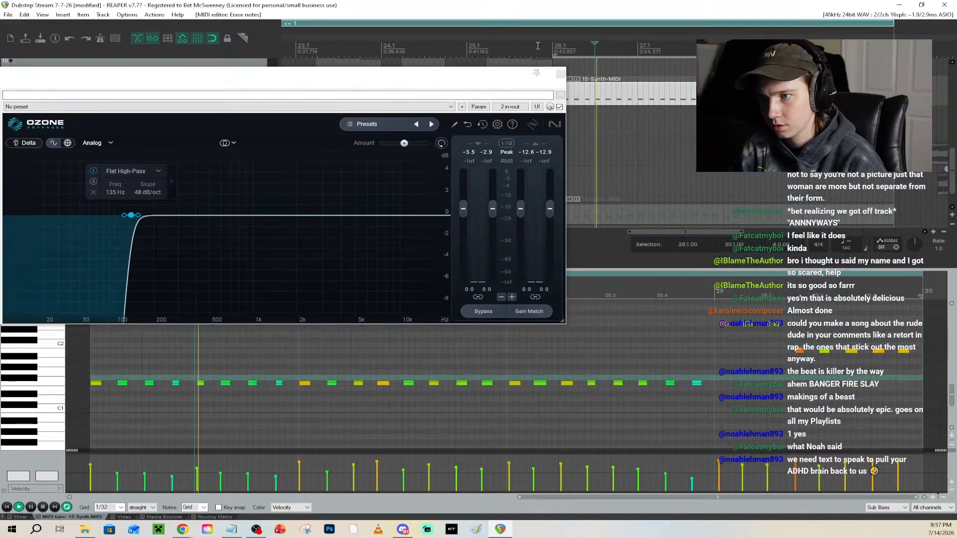
left_click_drag(456, 80, 661, 185)
key("space")
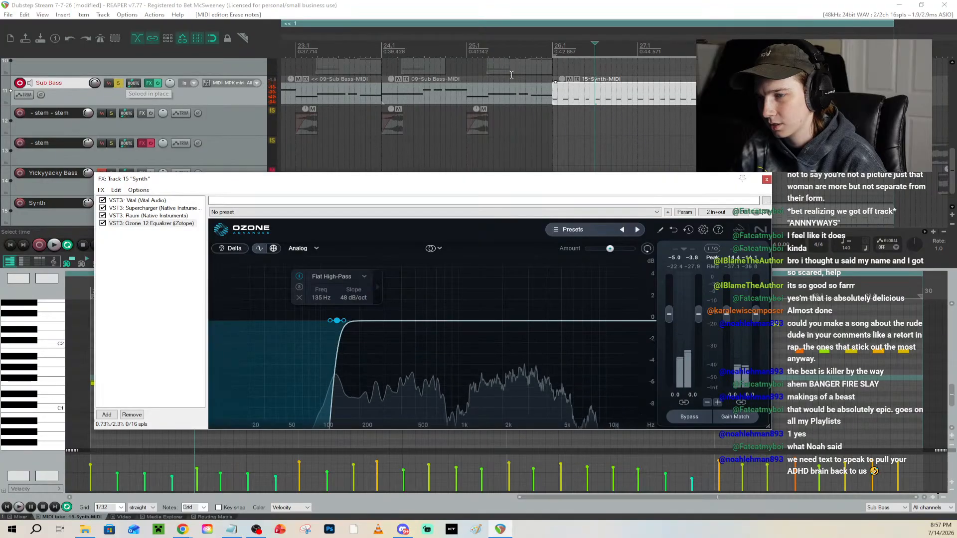
Unsolo the Sub Bass track and play the full mix from bar 26
left_click(118, 85)
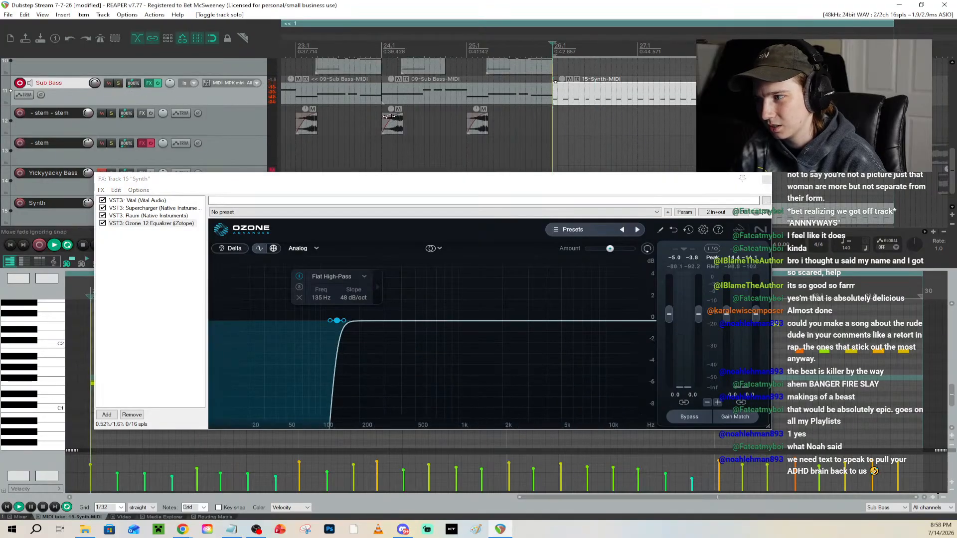
key("space")
left_click_drag(567, 185, 673, 151)
key("space")
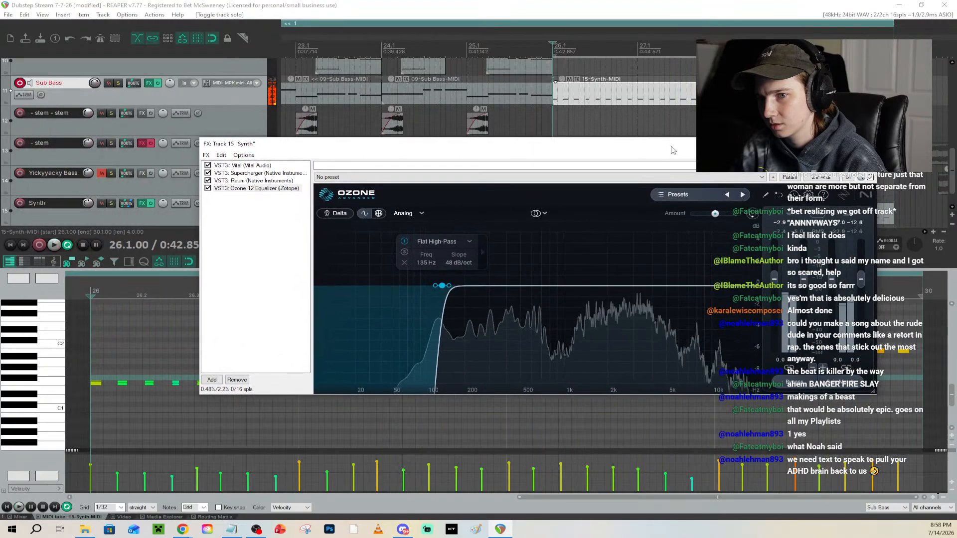
left_click(569, 91)
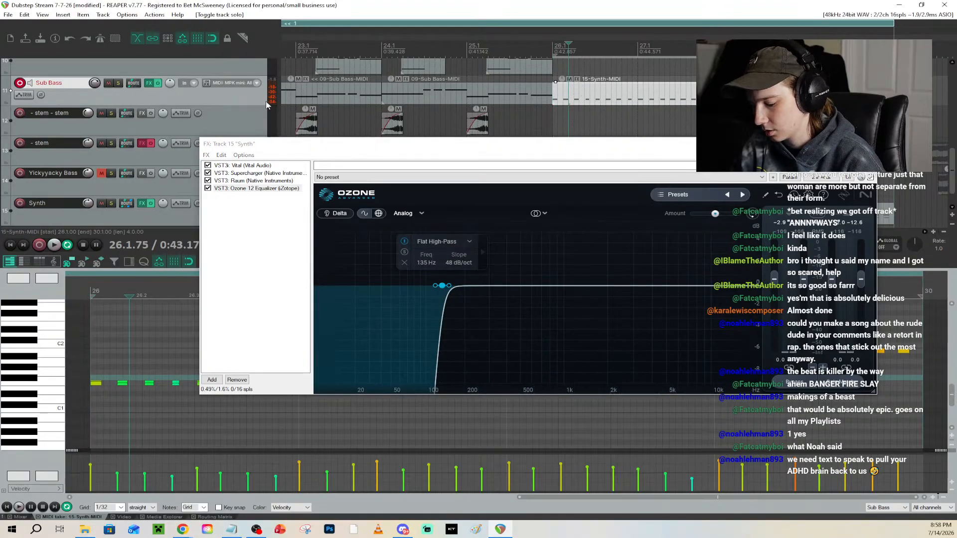
Insert a new track below Sub Bass and name it "Soft Sub Bass"
key("ctrl+t")
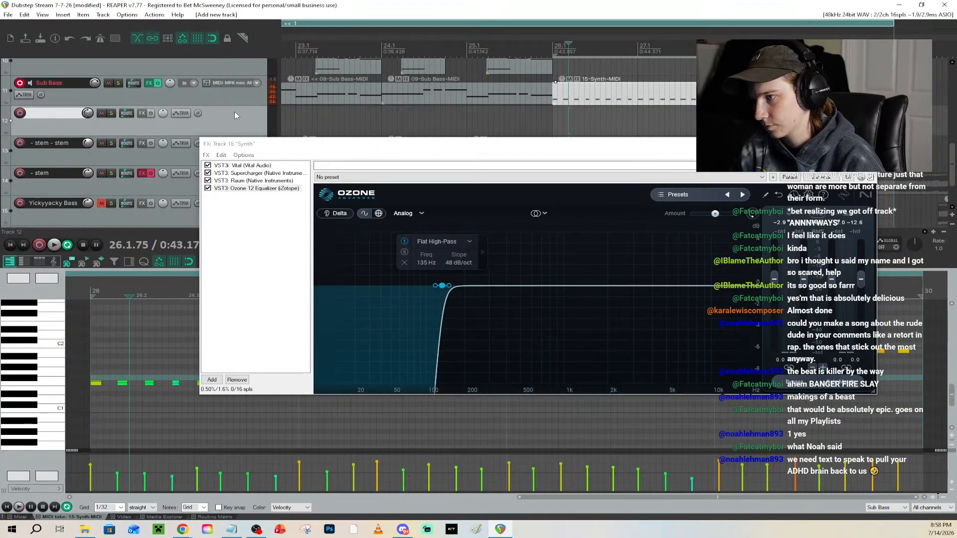
double_click(65, 113)
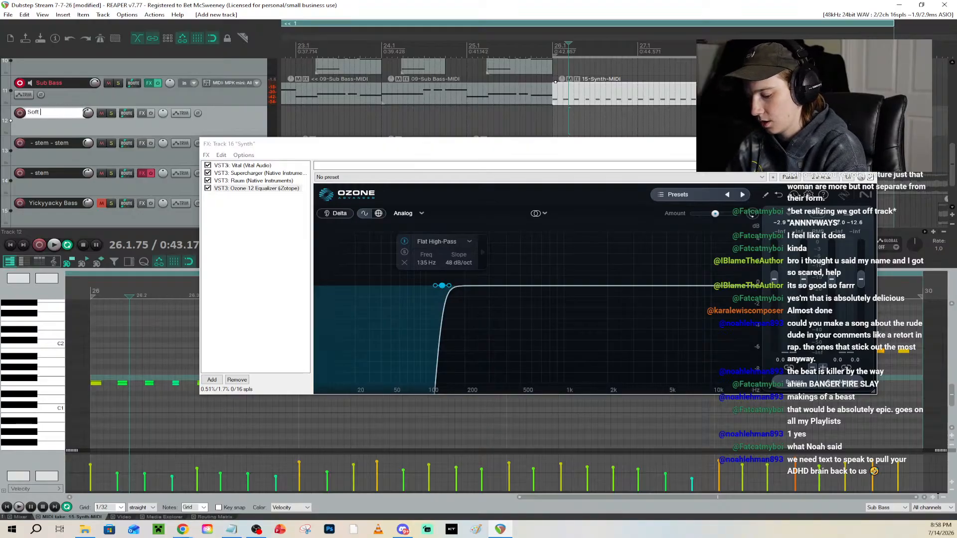
type("Soft Sub Bas")
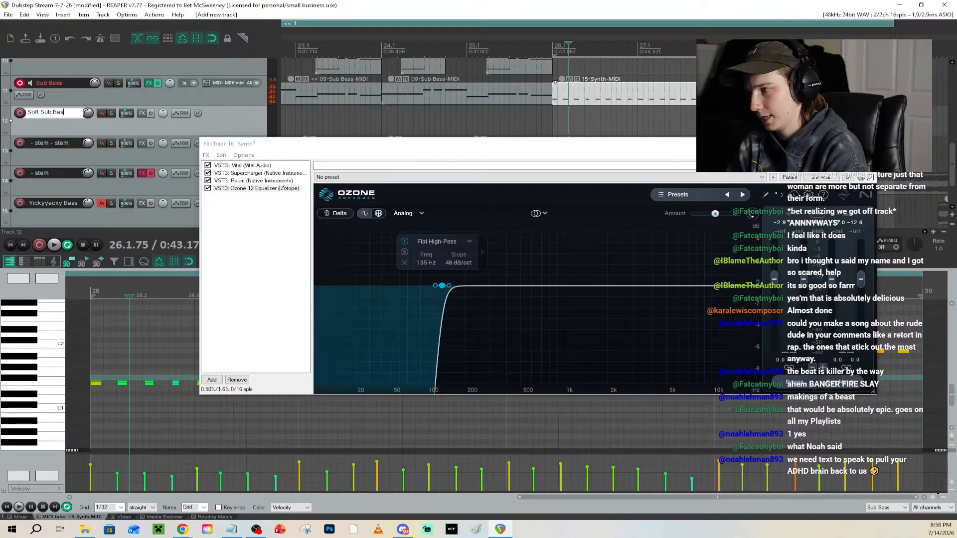
type("s")
key("Return")
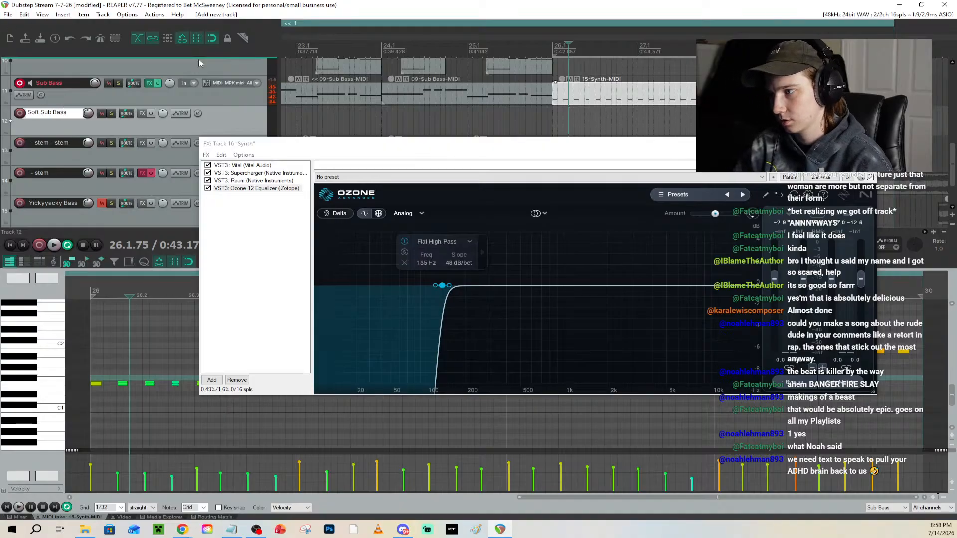
left_click(150, 84)
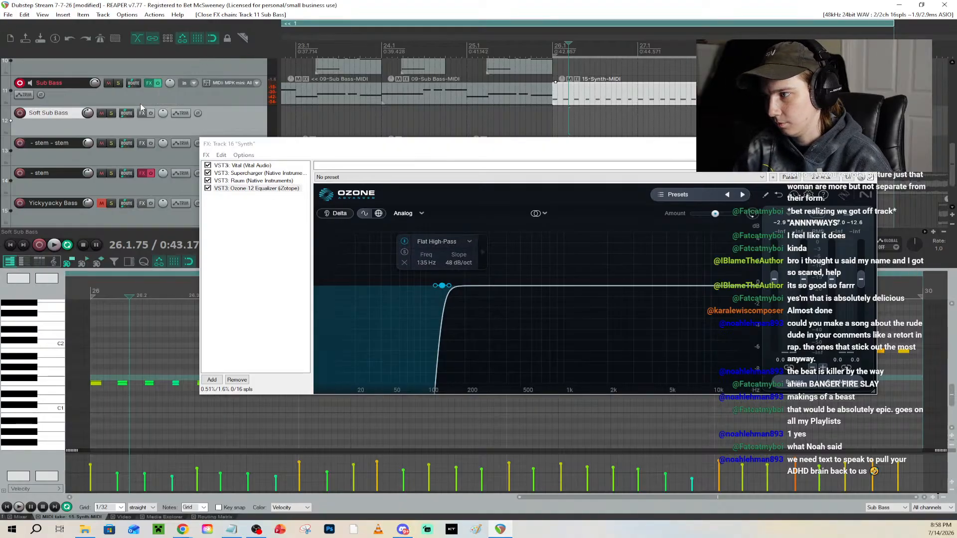
left_click(151, 84)
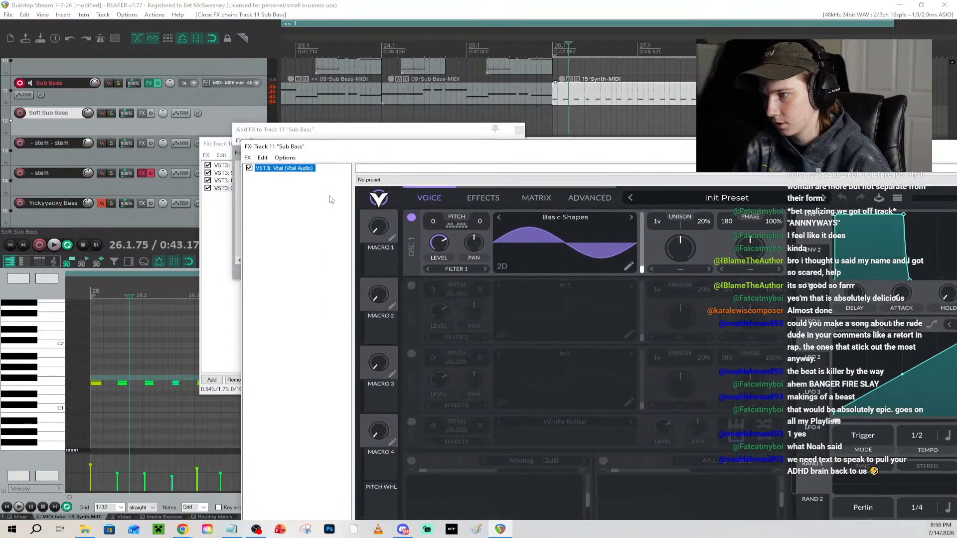
left_click(326, 132)
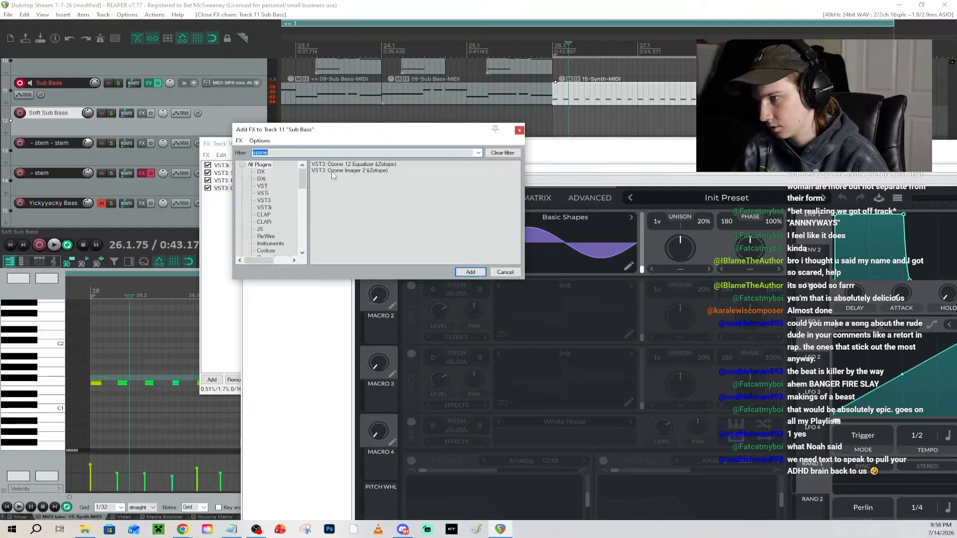
type("vitale")
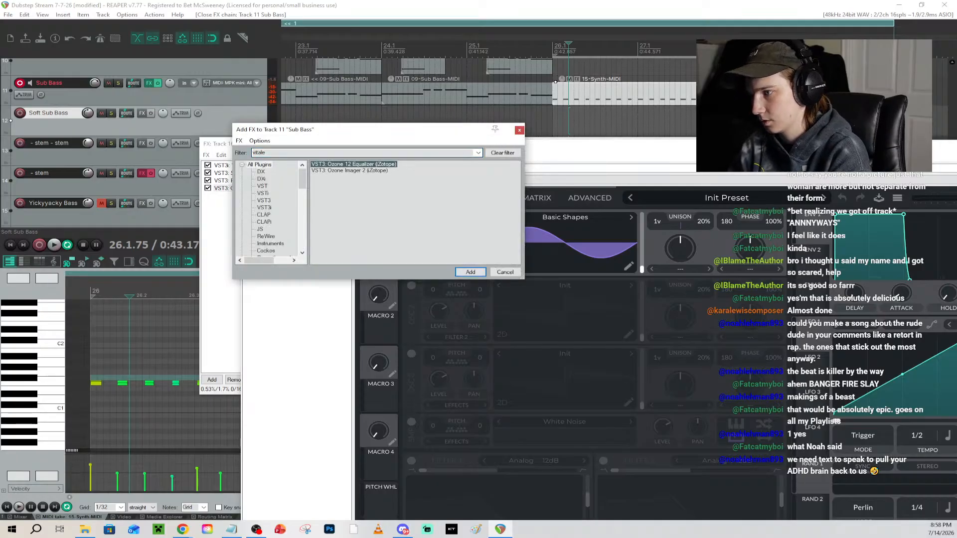
double_click(379, 154)
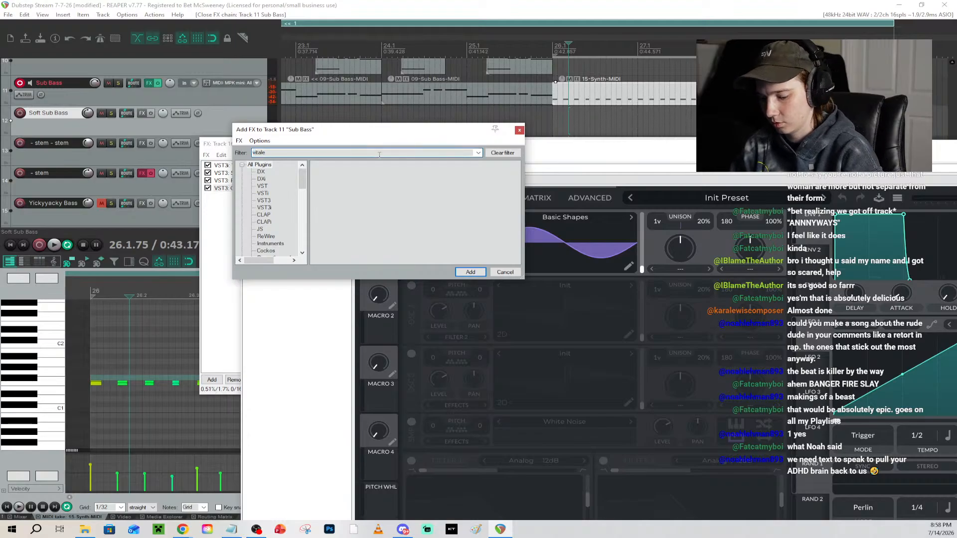
type("vital")
left_click(374, 164)
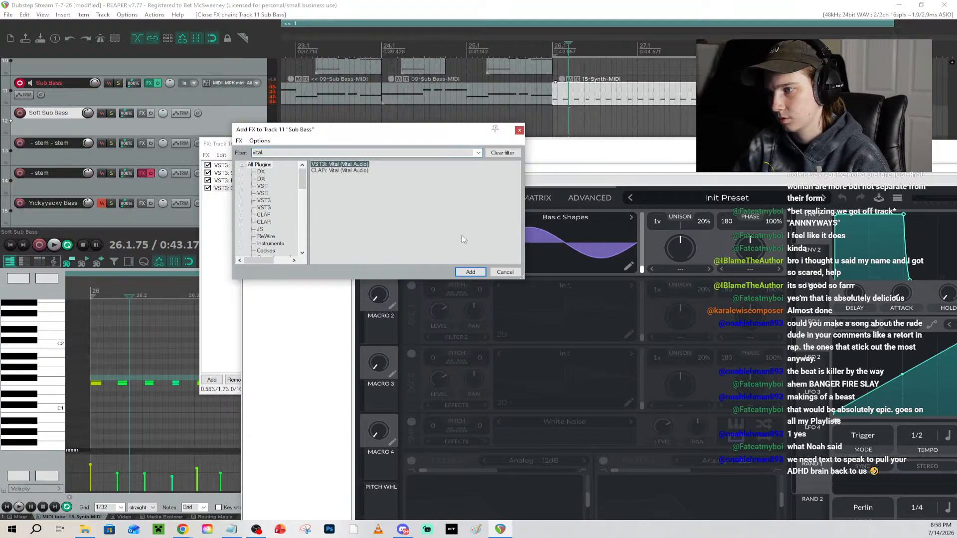
left_click(468, 273)
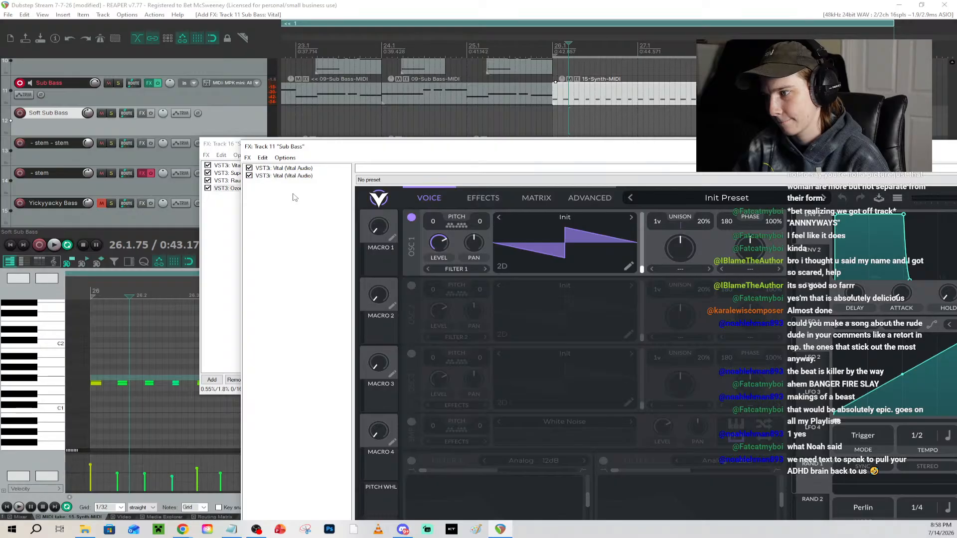
left_click(301, 176)
key("Delete")
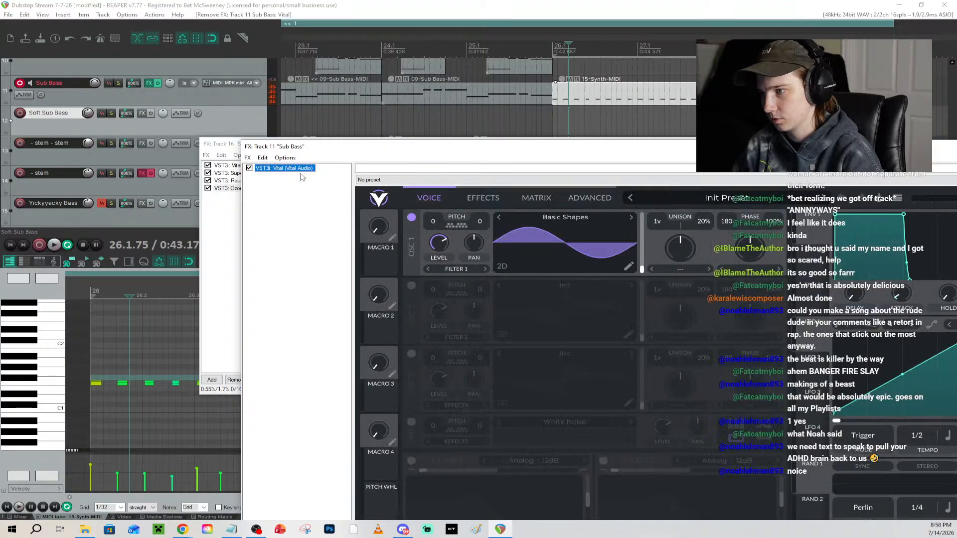
Load Vital on the Soft Sub Bass track and replace the default instance with a pasted copy using the Basic Shapes sine wave
left_click(143, 114)
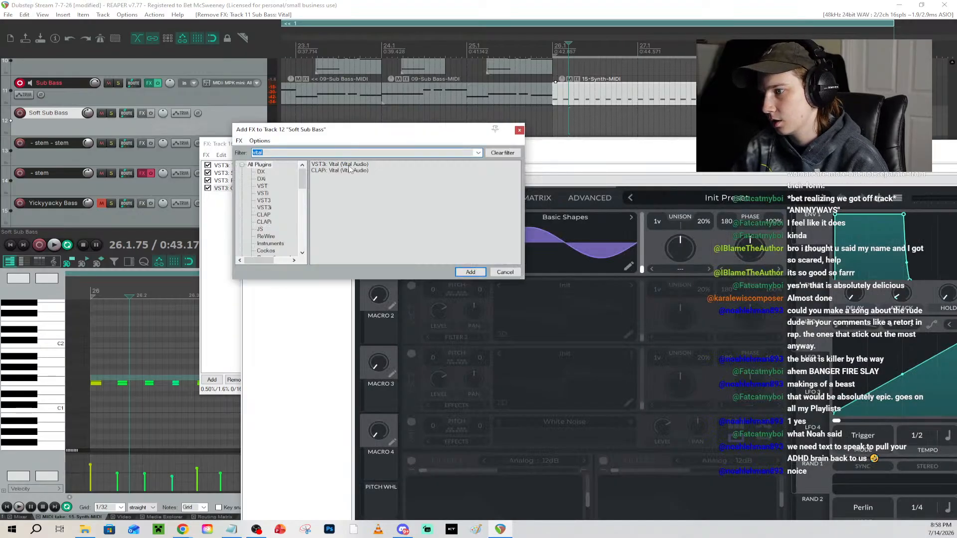
left_click(470, 272)
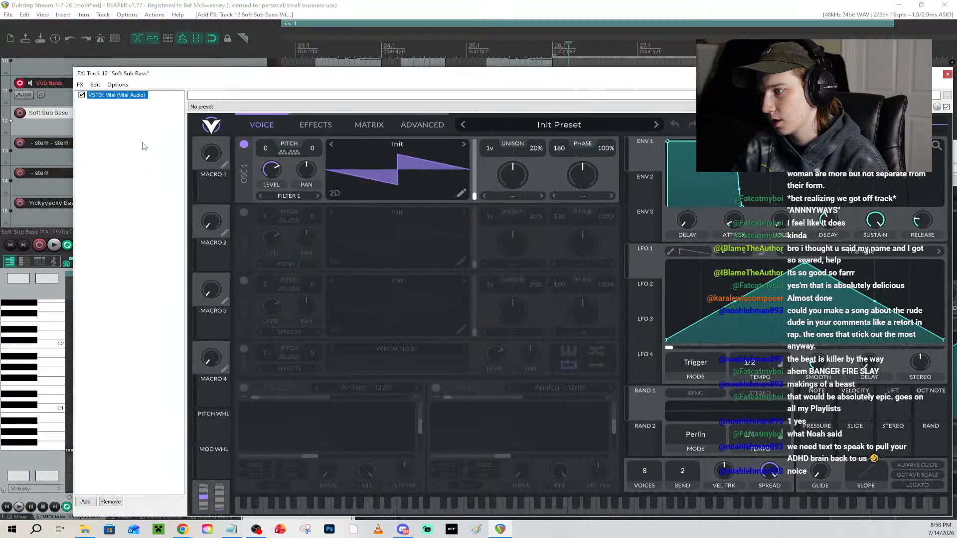
left_click(122, 95)
key("ctrl+c")
key("ctrl+v")
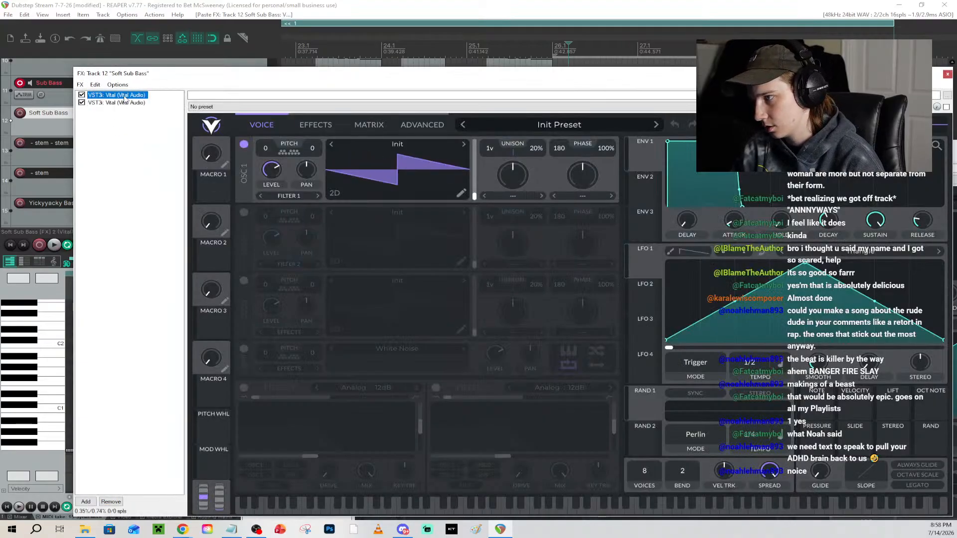
key("Delete")
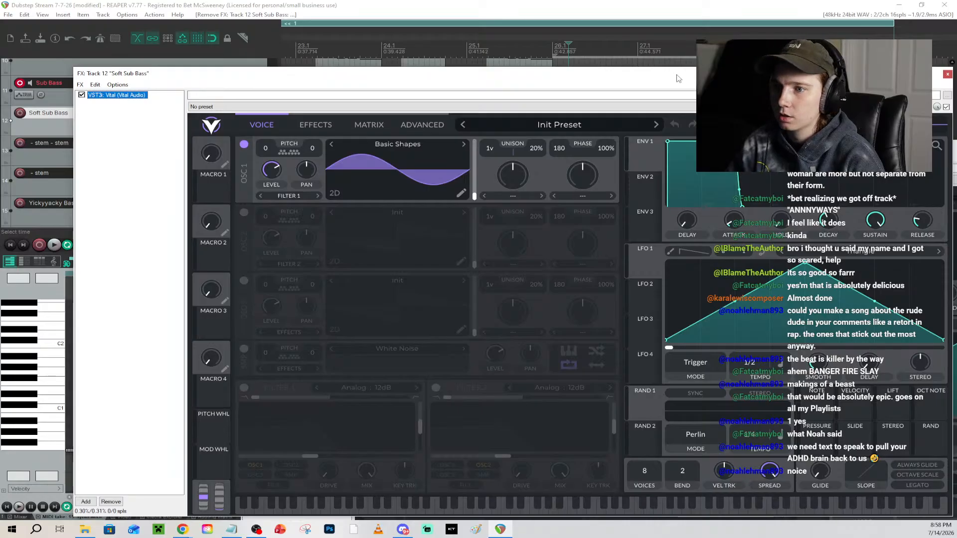
left_click_drag(677, 78, 572, 81)
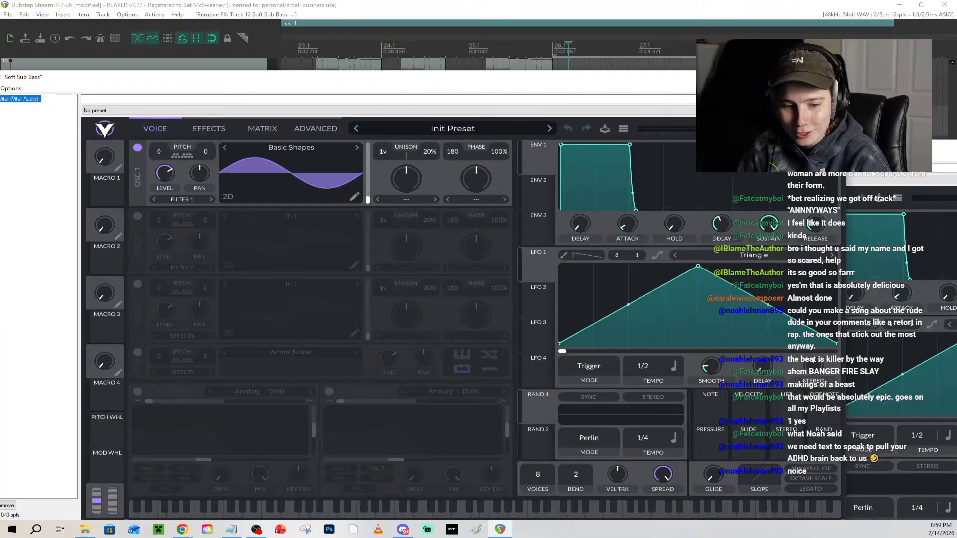
Switch to the Twitch stream chat in the browser and reply "no" to the first-time chatter's message
key("alt+Tab")
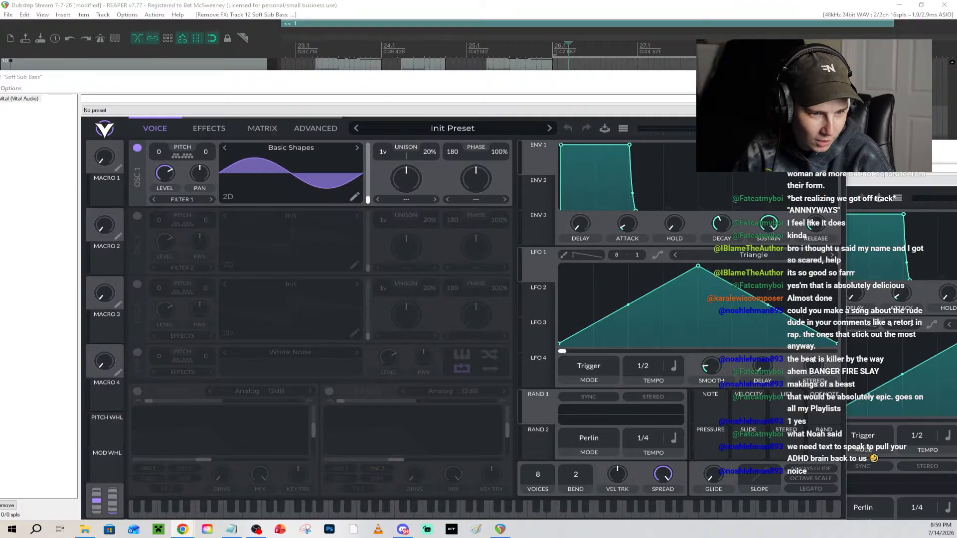
left_click_drag(956, 99, 462, 45)
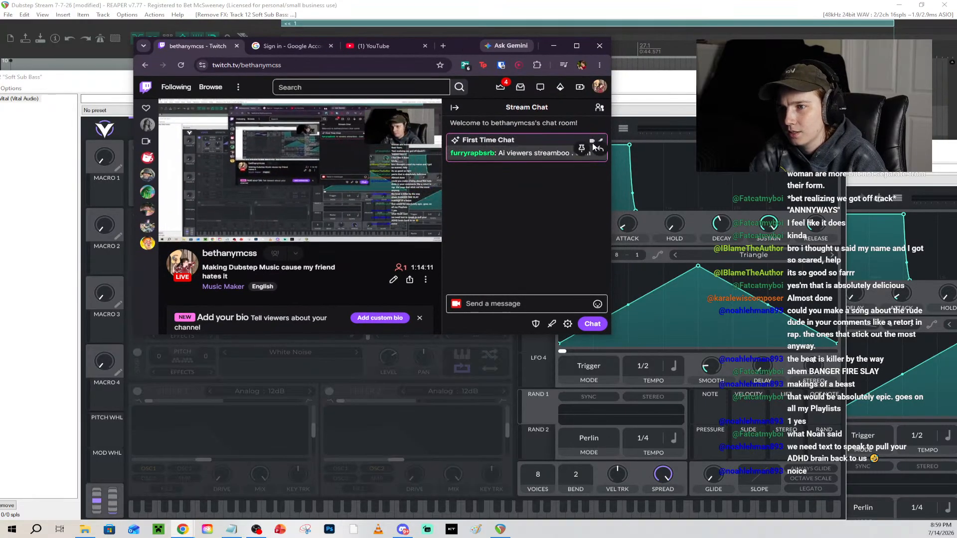
right_click(553, 146)
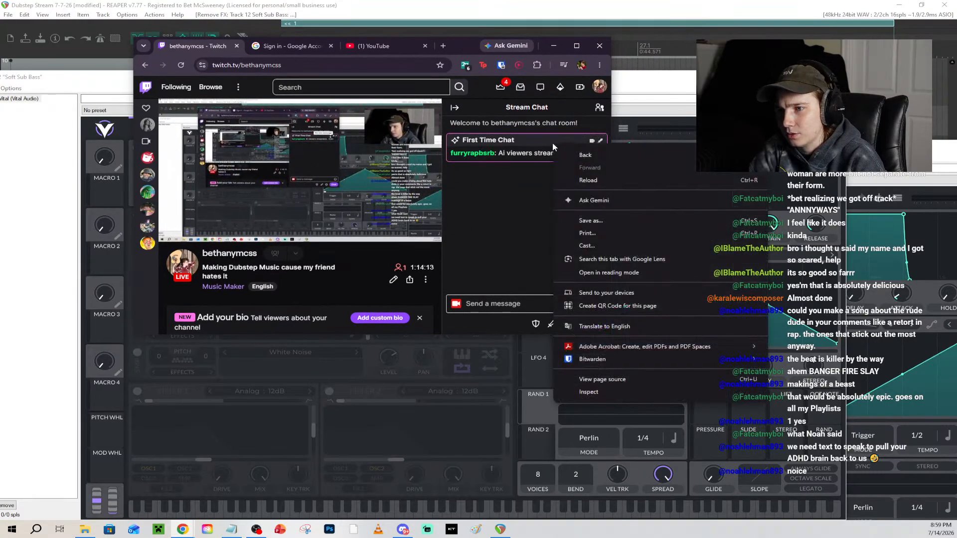
left_click(547, 146)
left_click(601, 151)
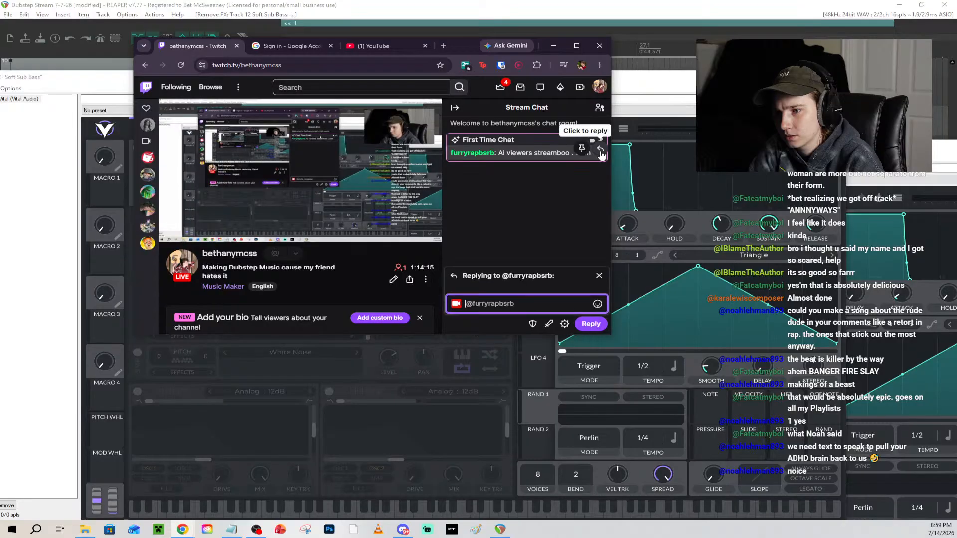
type("no")
key("Return")
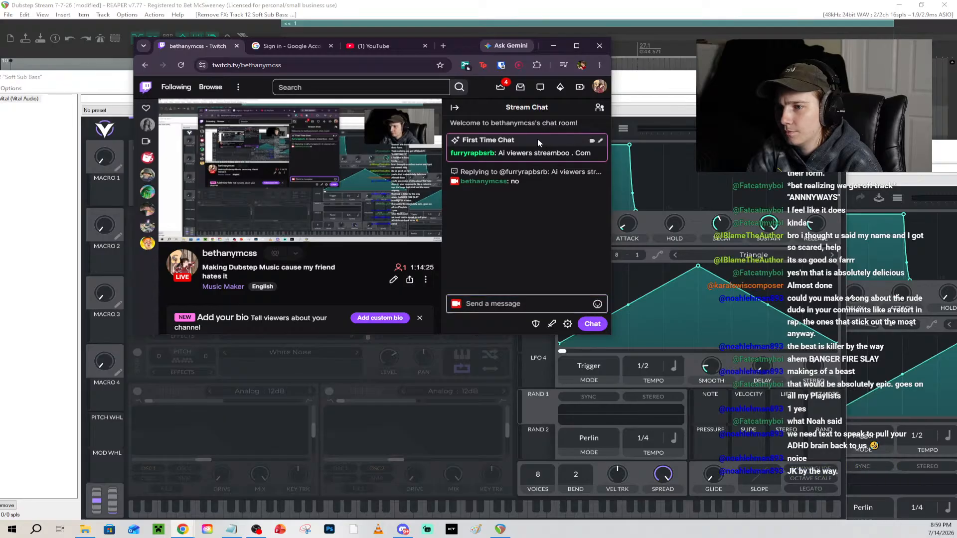
Ban the first-time chatter from the stream chat and move the browser window out of the way
left_click(478, 154)
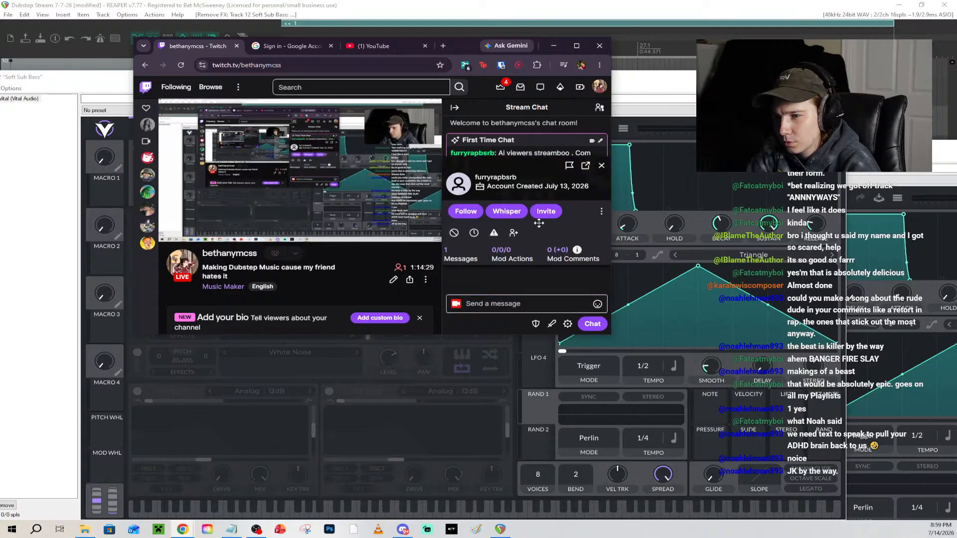
left_click(453, 234)
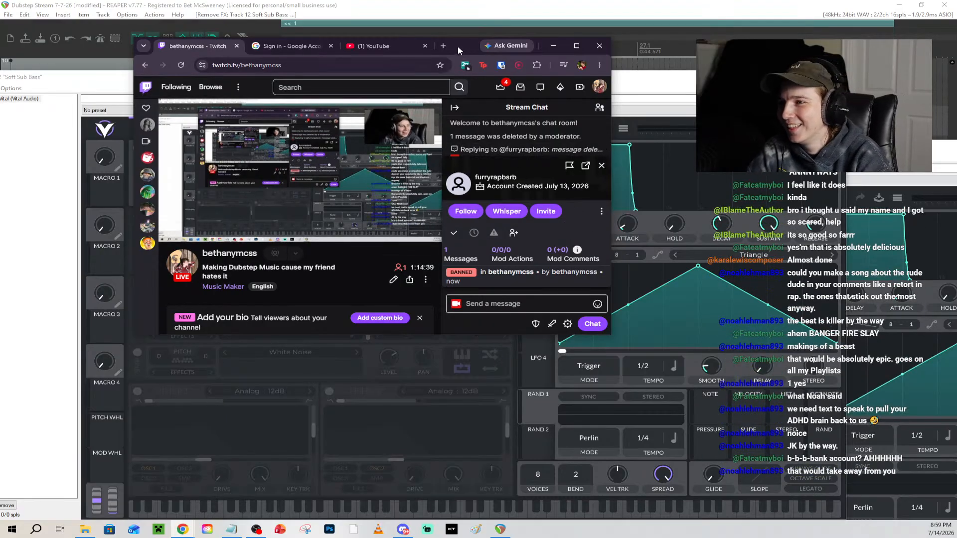
left_click_drag(459, 44, 956, 234)
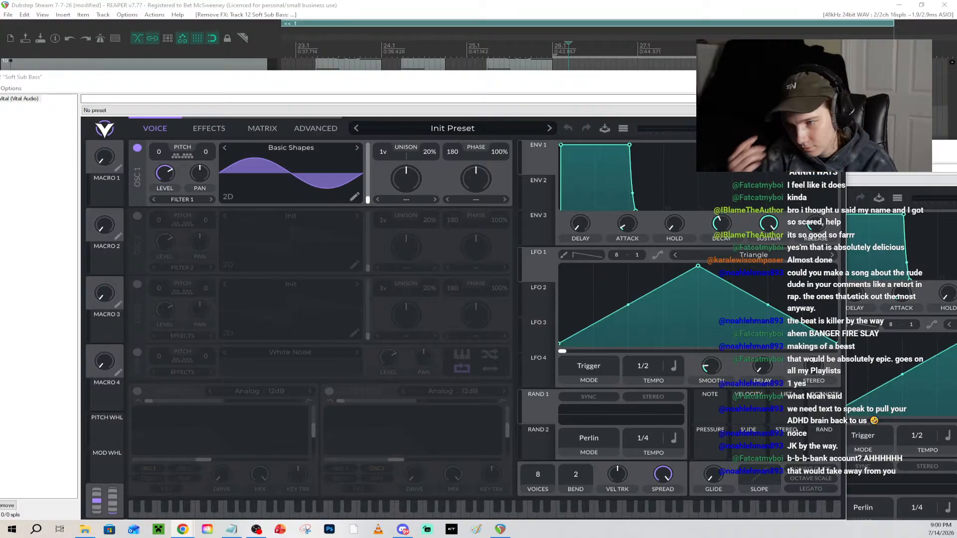
Move the copied Synth MIDI item at bar 26 from Sub Bass down to Soft Sub Bass and play from bar 26
left_click_drag(547, 87, 653, 181)
left_click_drag(586, 95, 585, 117)
left_click(553, 41)
key("space")
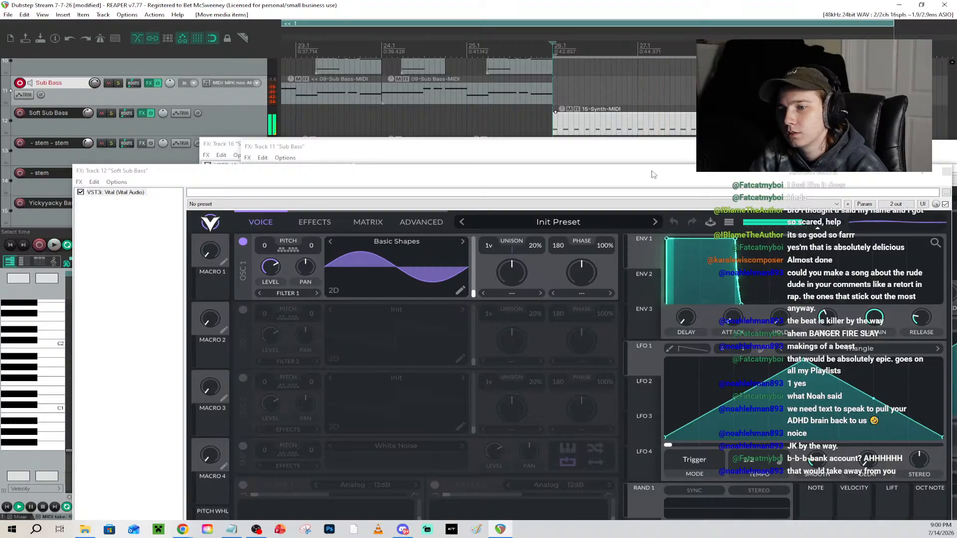
Set the level of oscillator 1 in the Soft Sub Bass track's Vital to about 0.802
left_click_drag(613, 174, 647, 75)
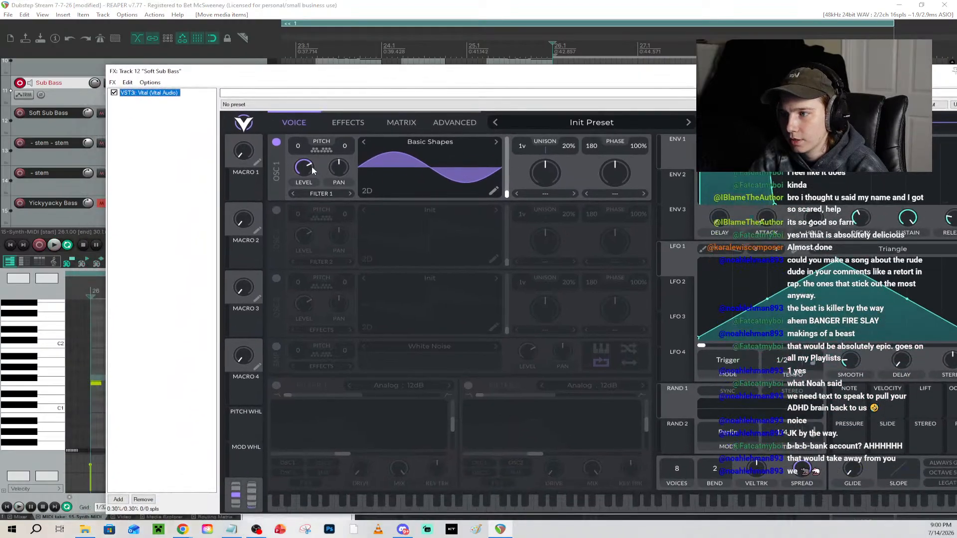
left_click_drag(313, 169, 308, 166)
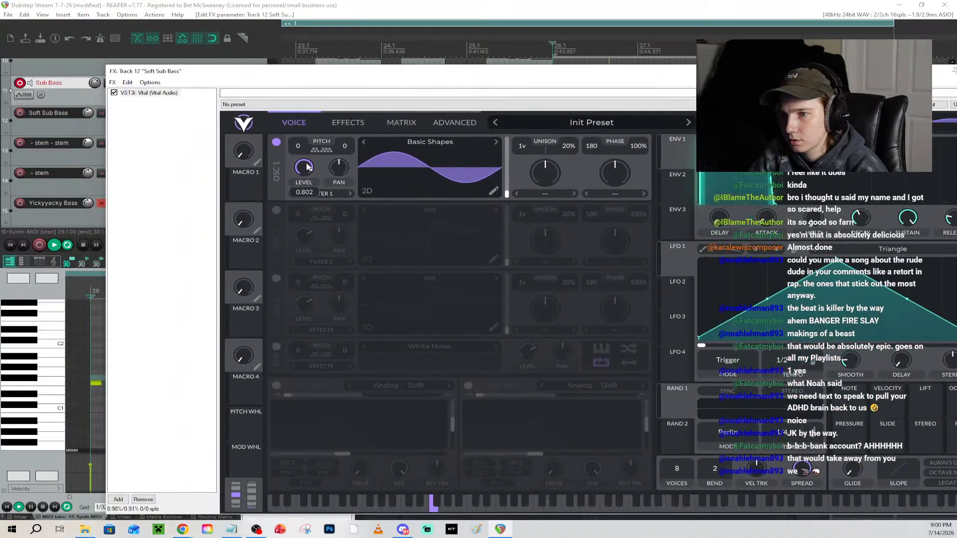
Uncover and close the open FX windows of the Soft Sub Bass, Synth and Sub Bass tracks
left_click_drag(212, 80, 215, 185)
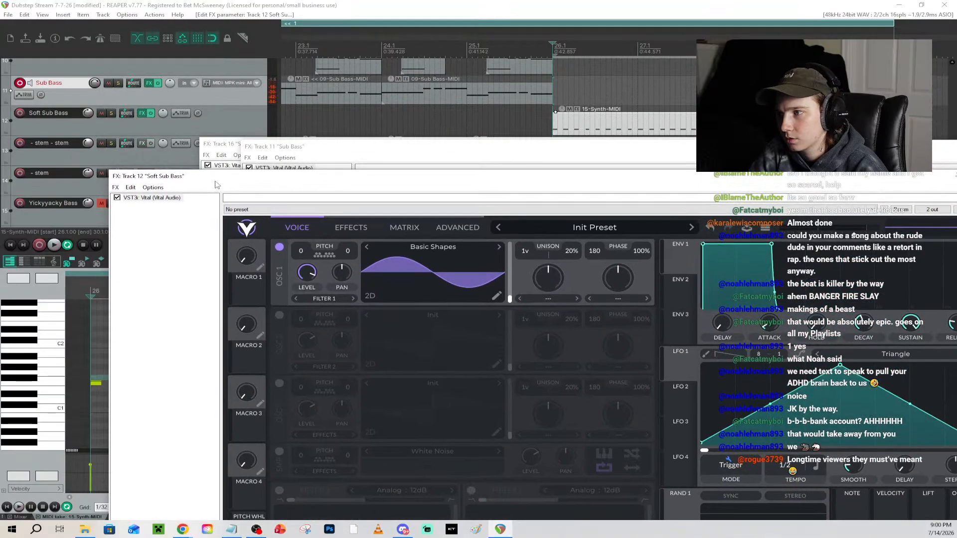
left_click_drag(586, 179, 537, 175)
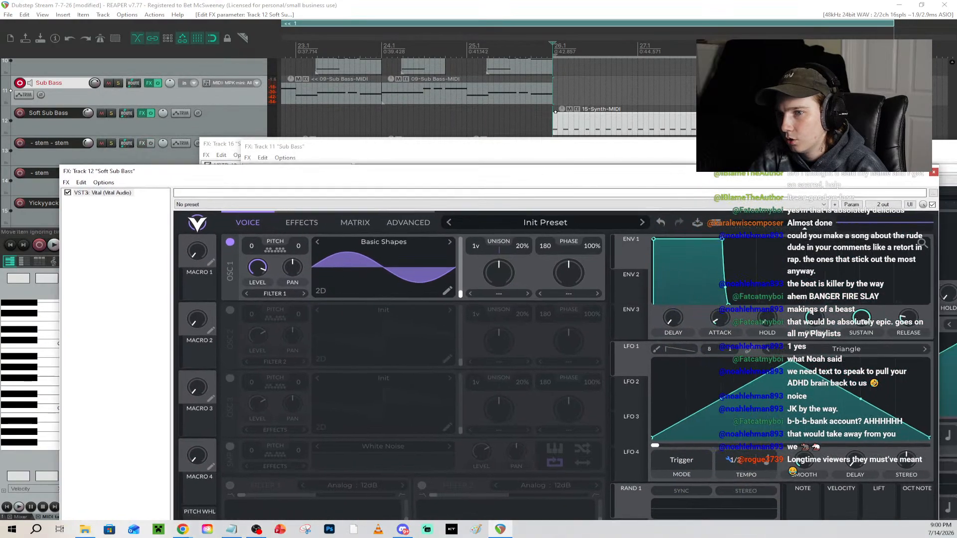
left_click(683, 129)
left_click(681, 128)
left_click_drag(745, 149, 711, 246)
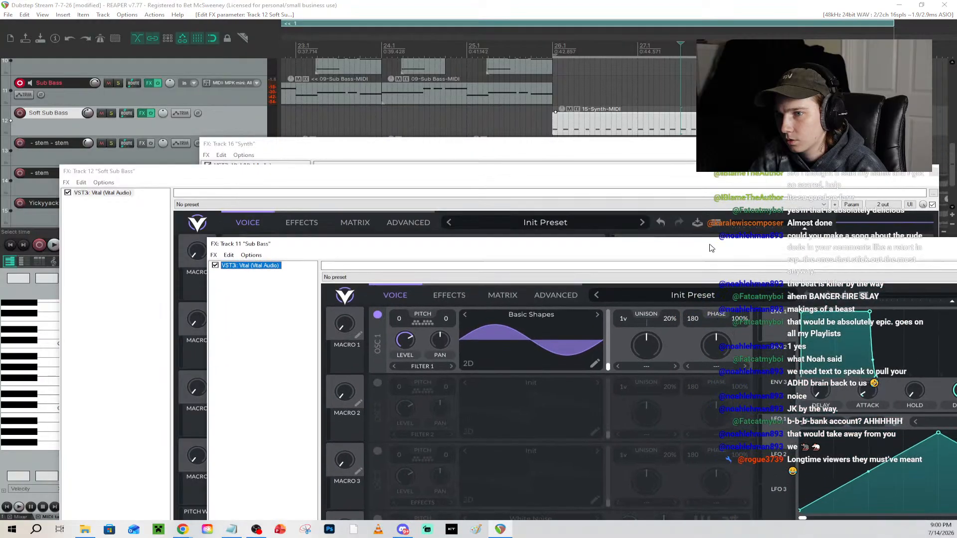
left_click(696, 4)
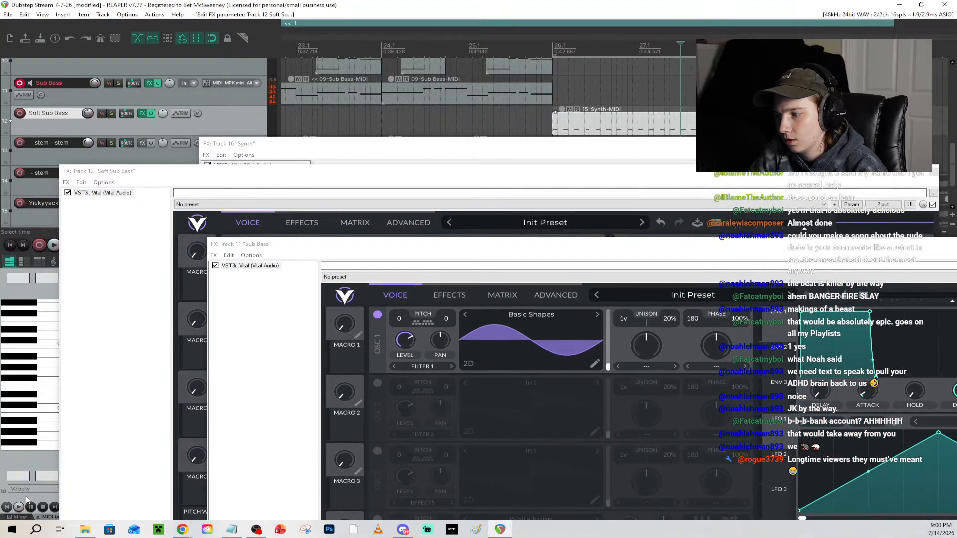
left_click_drag(891, 181, 807, 184)
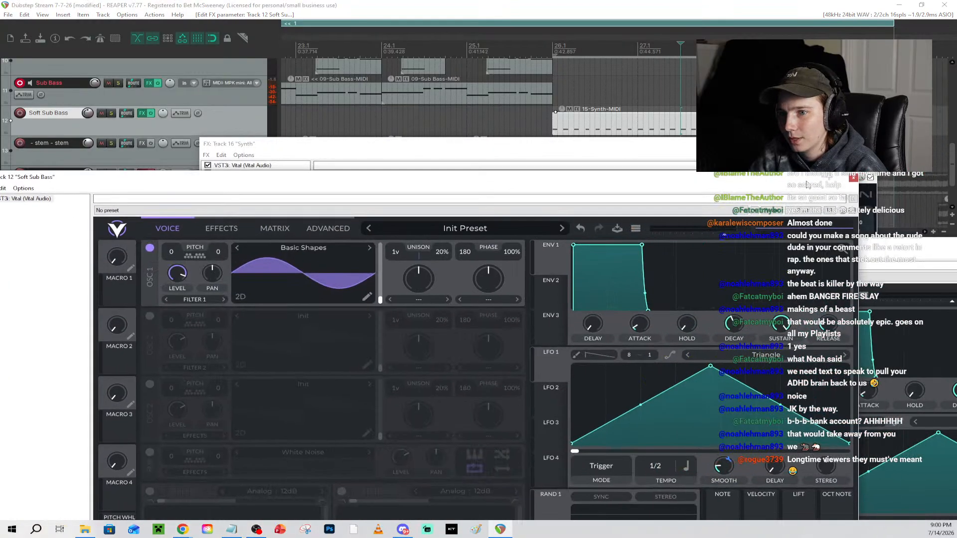
left_click(854, 181)
left_click(871, 145)
left_click_drag(879, 248, 560, 179)
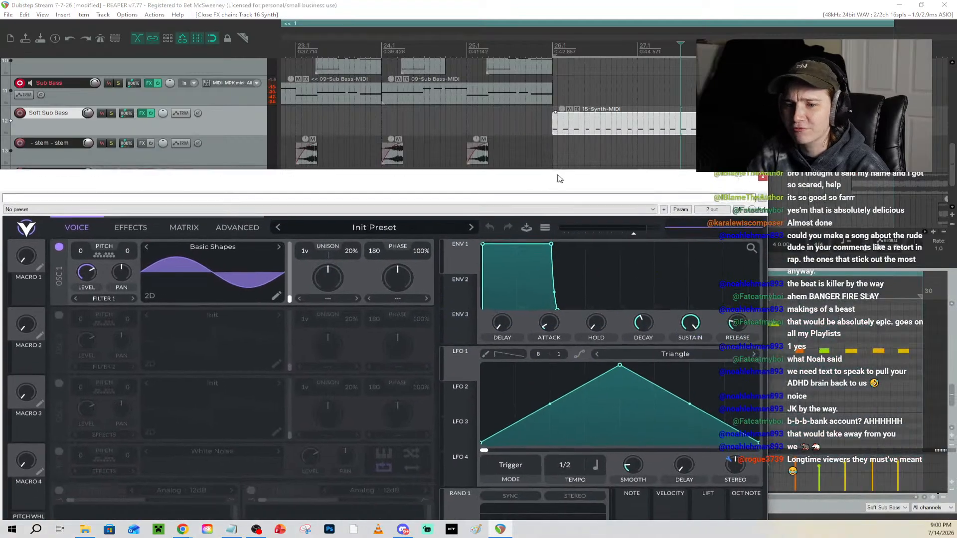
left_click(761, 178)
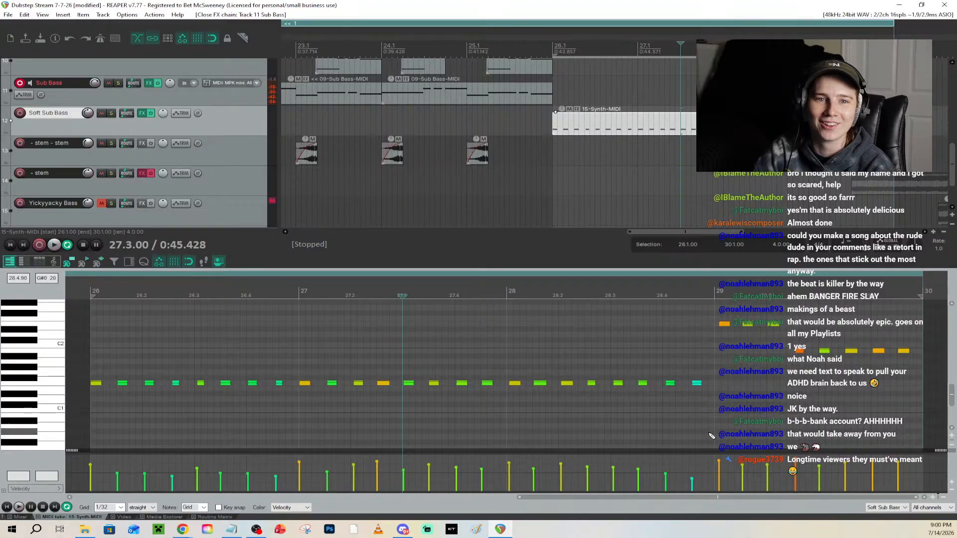
Turn the Soft Sub Bass clip's repeated notes into three sustained notes: one across bars 26 to 29, and two filling bar 29
mouse_move(732, 385)
left_mouse_down()
mouse_move(115, 380)
mouse_move(715, 383)
left_mouse_up()
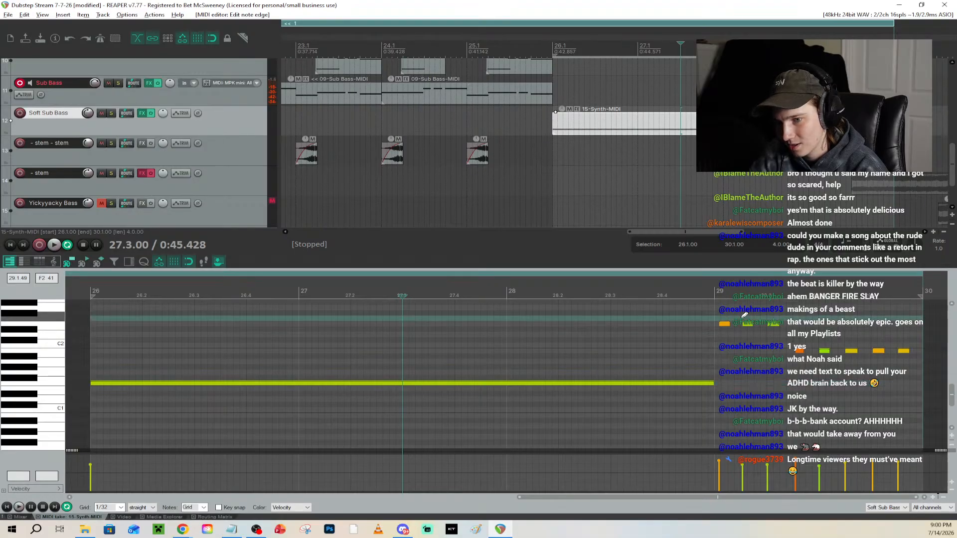
mouse_move(773, 324)
left_mouse_down()
mouse_move(764, 323)
mouse_move(778, 324)
left_mouse_up()
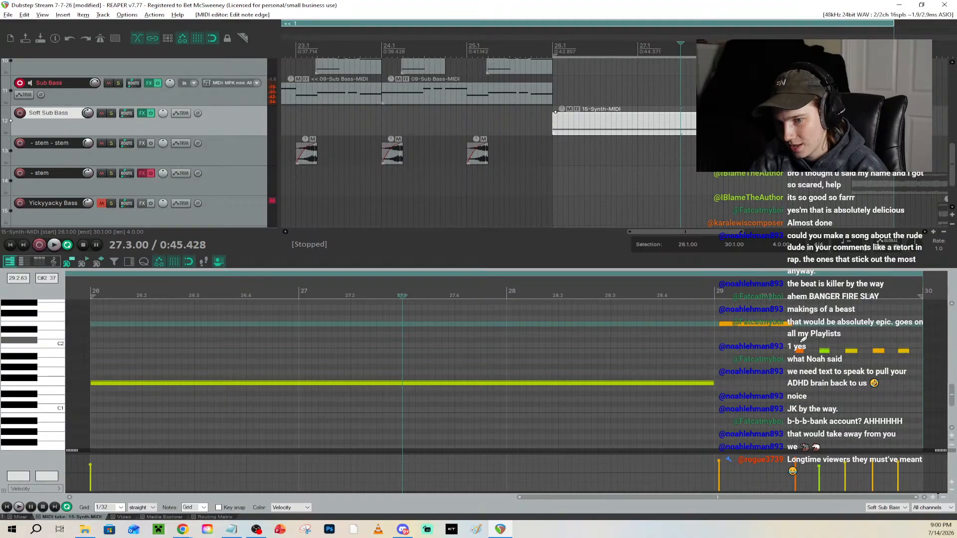
mouse_move(812, 351)
left_mouse_down()
mouse_move(909, 351)
mouse_move(804, 351)
mouse_move(924, 351)
left_mouse_up()
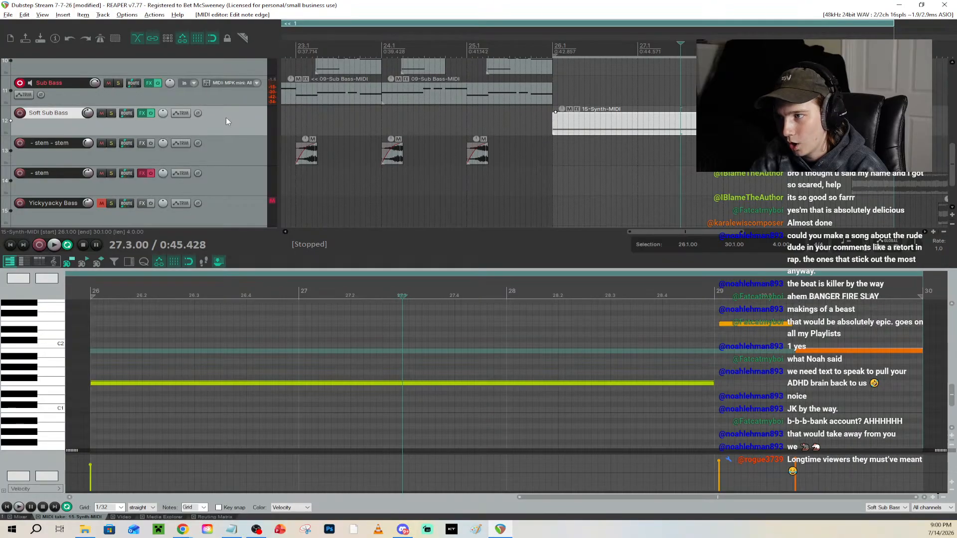
Select the Synth track's MIDI item at bar 26 and audition the section from 26.1.00 with the sustained sub bass notes
scroll(211, 144, "down", 3)
scroll(212, 145, "up", 2)
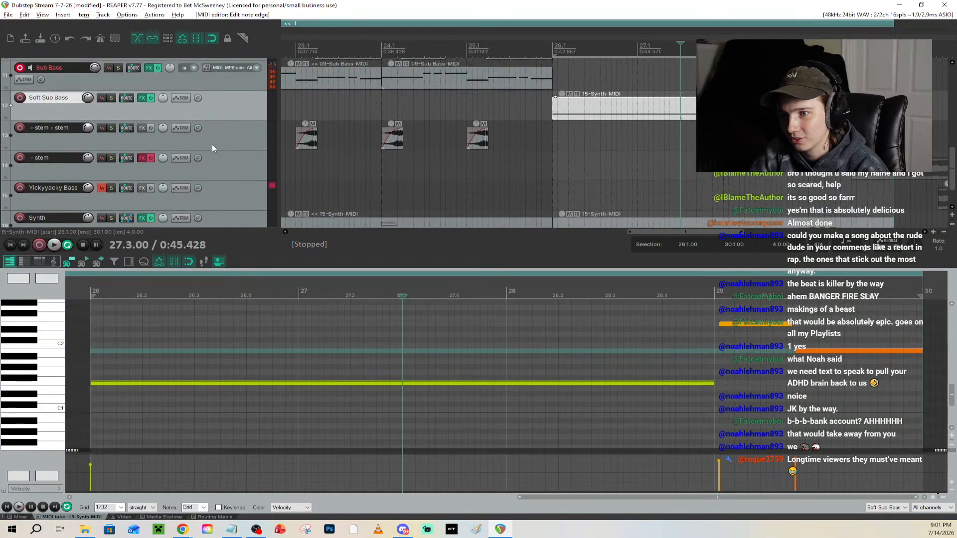
scroll(211, 145, "down", 1)
left_click(600, 201)
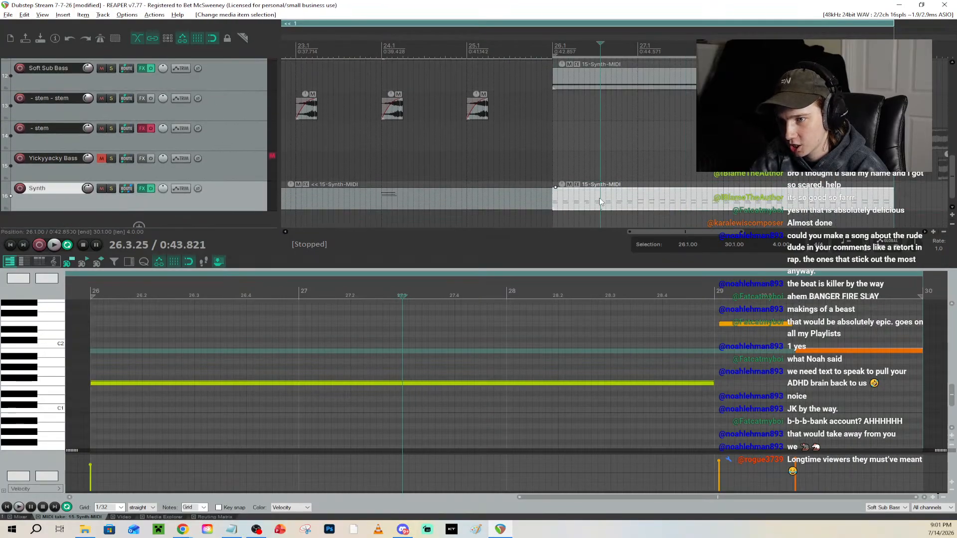
left_click(555, 41)
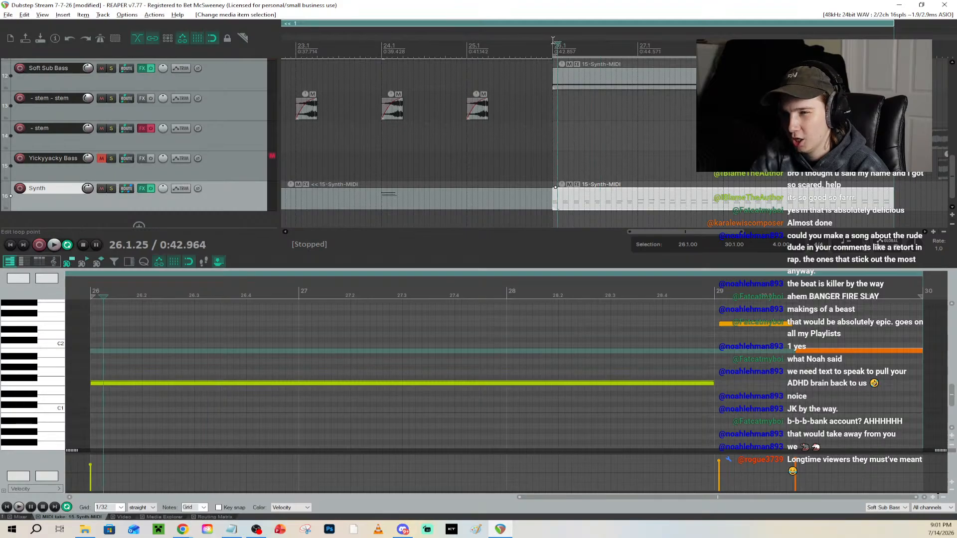
left_click(553, 42)
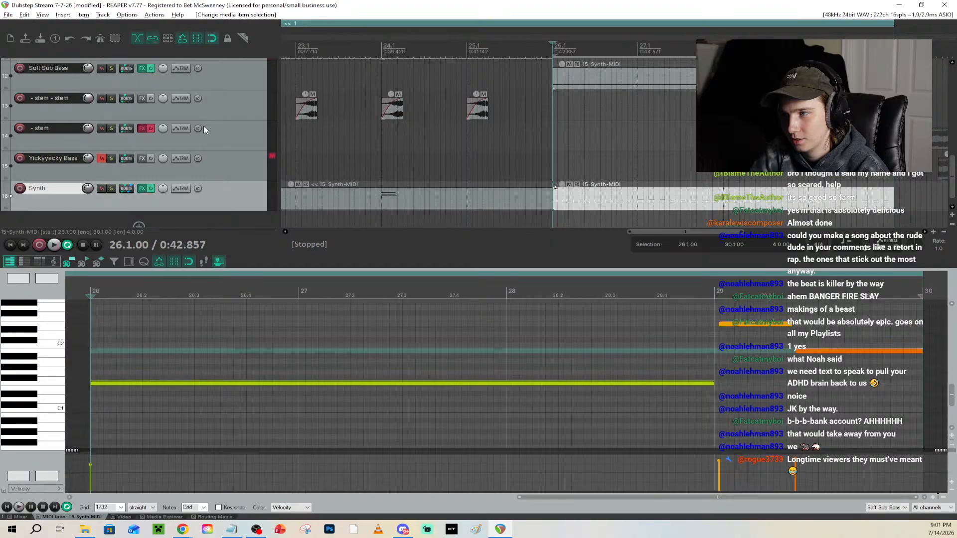
scroll(203, 126, "up", 3)
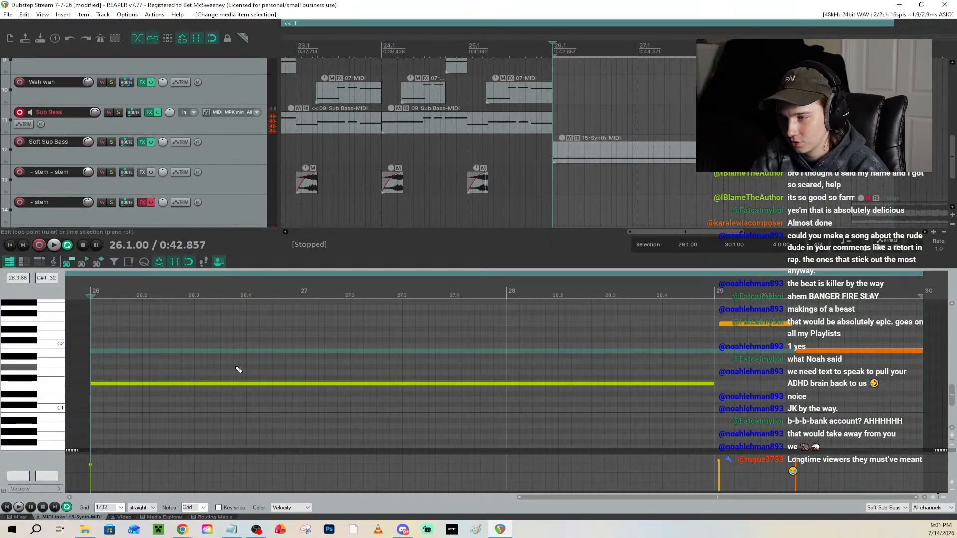
key("space")
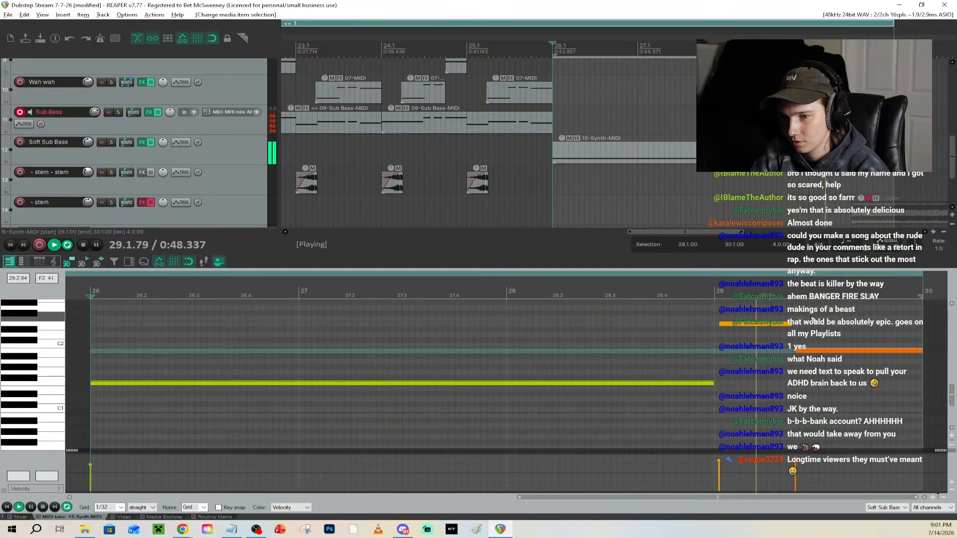
key("space")
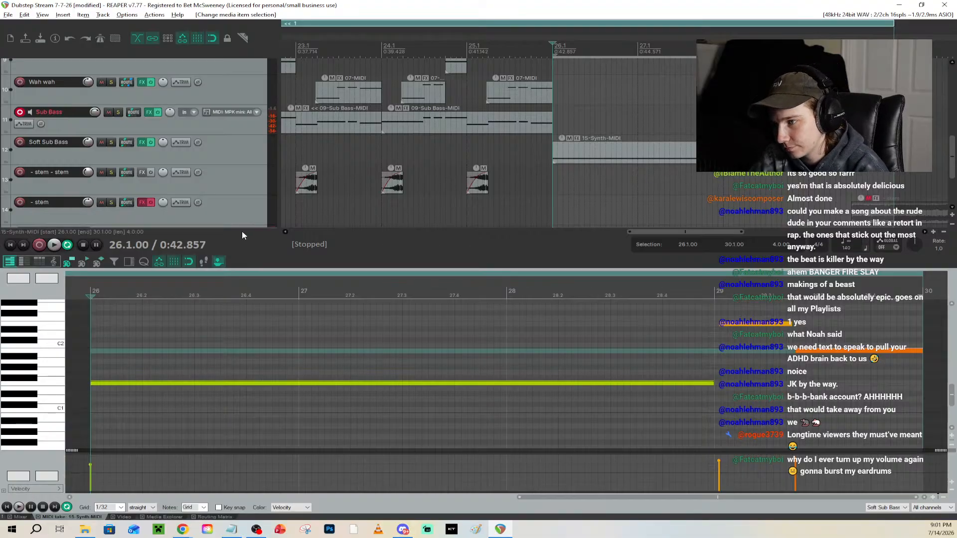
In Vital on the Soft Sub Bass track, modulate oscillator 1's level with LFO 1 and set the LFO tempo to 1/8
left_click(143, 142)
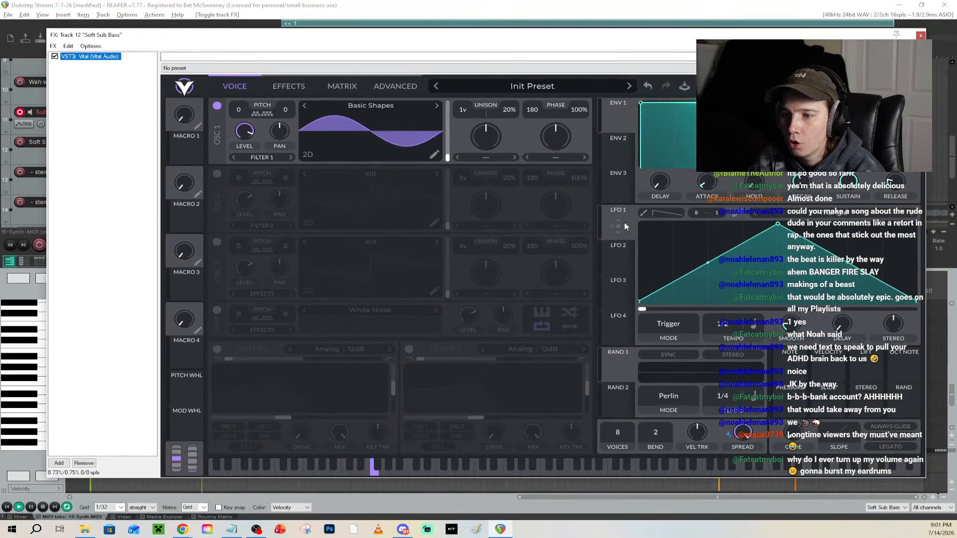
left_click_drag(620, 227, 243, 135)
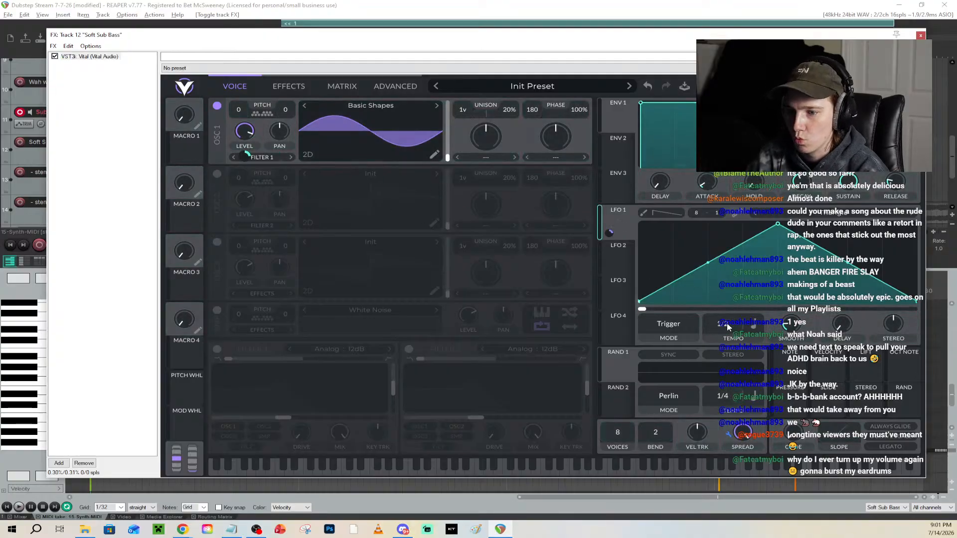
left_click_drag(724, 323, 731, 322)
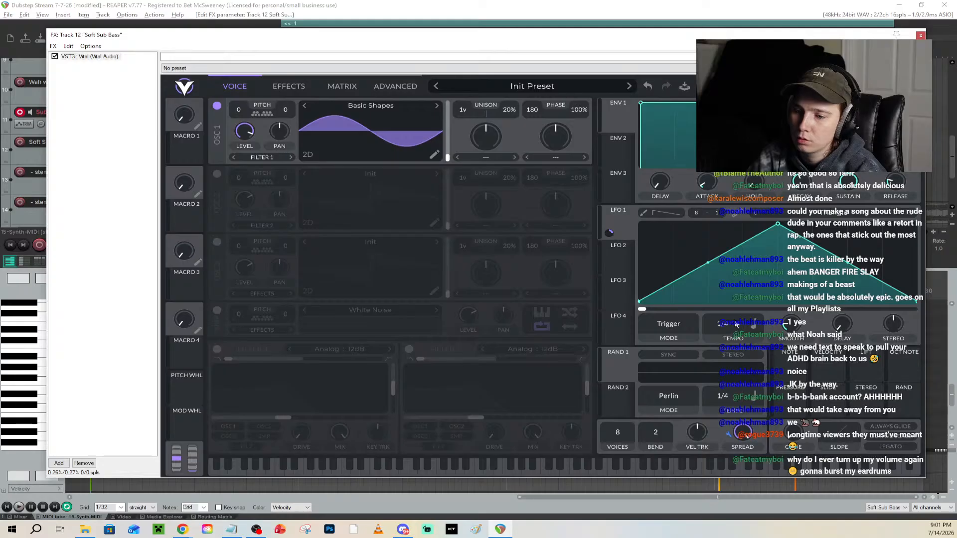
Reshape LFO 1 from a triangle into a rising ramp during playback, and close the Soft Sub Bass FX window
key("space")
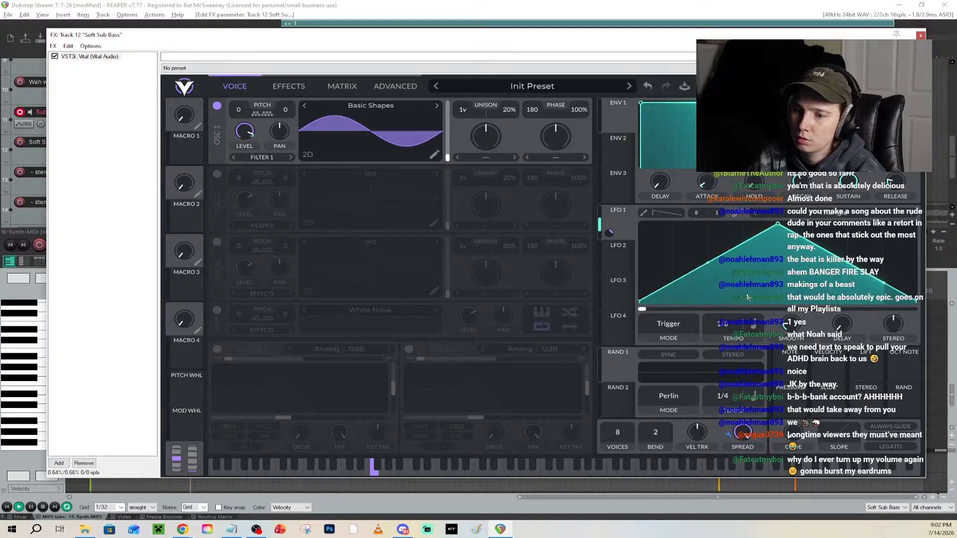
left_click_drag(779, 225, 928, 214)
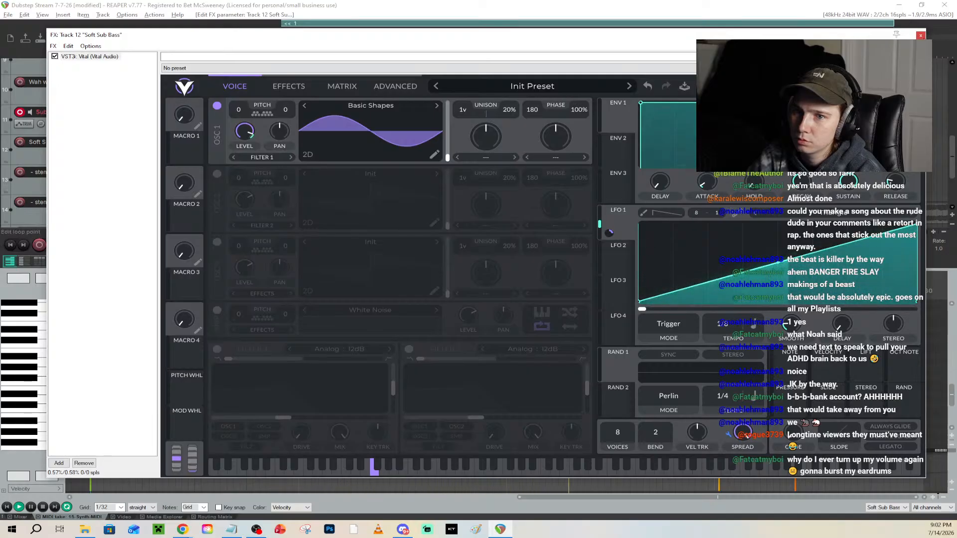
left_click(920, 35)
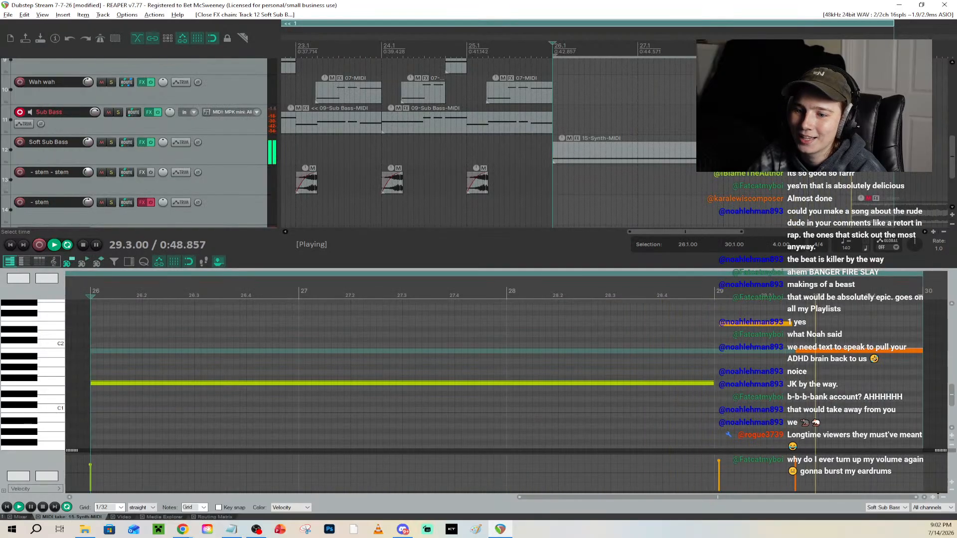
key("space")
Solo the Soft Sub Bass track and audition it from bar 26
left_click(113, 143)
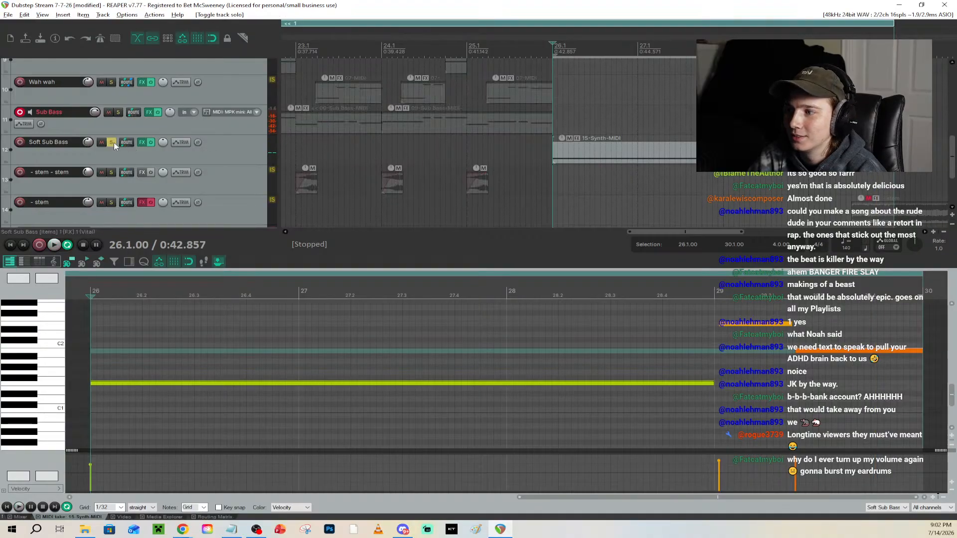
key("space")
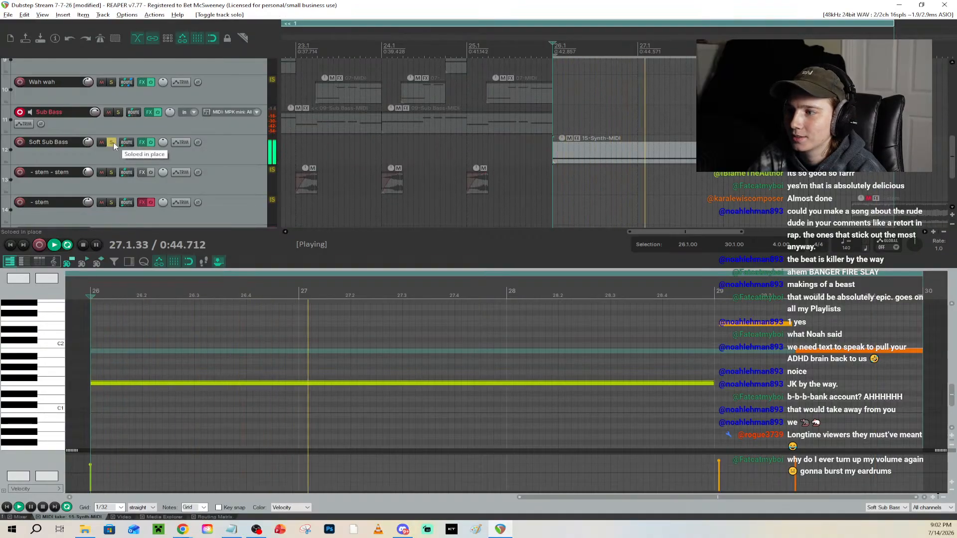
key("space")
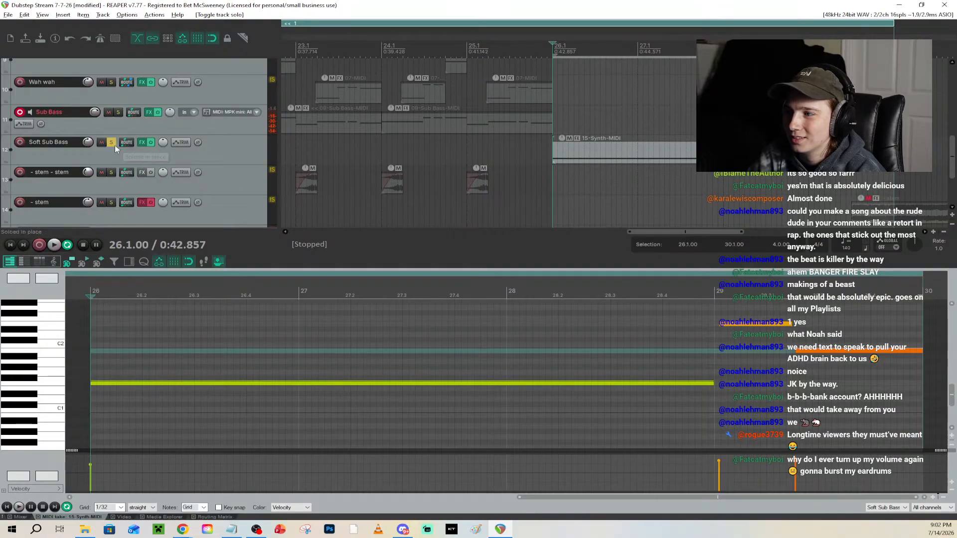
Reopen Vital on the Soft Sub Bass track, keep the arrangement in view, and select that track's MIDI item at bar 26
left_click(142, 143)
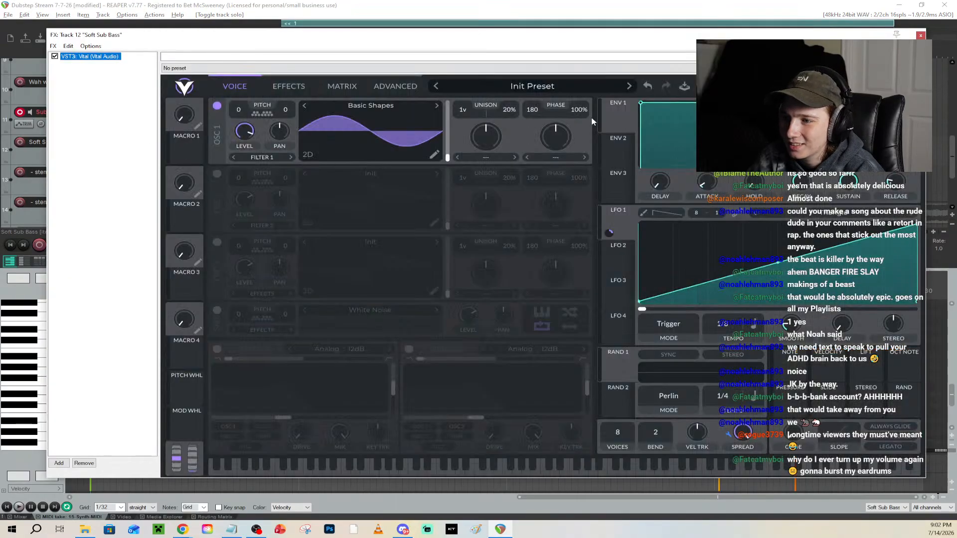
left_click_drag(573, 44, 621, 265)
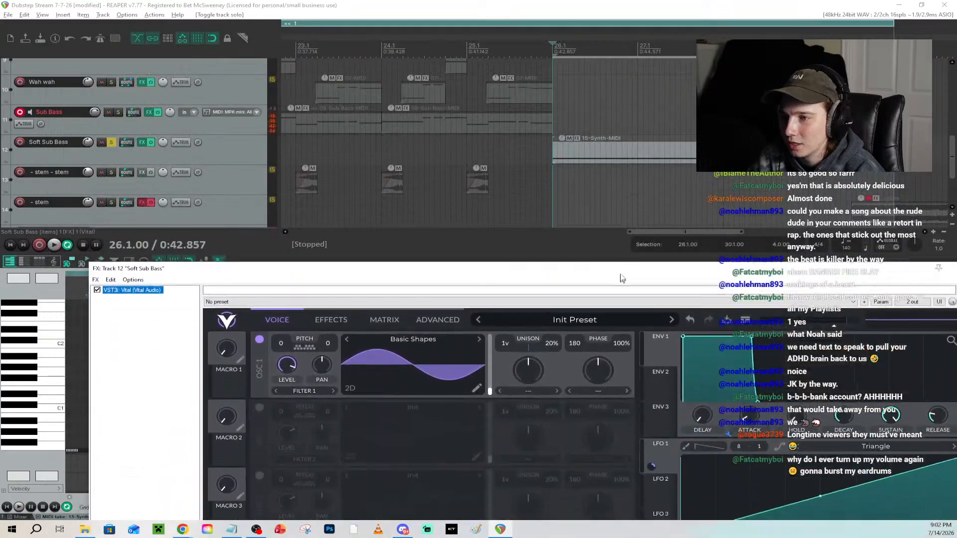
scroll(213, 158, "down", 3)
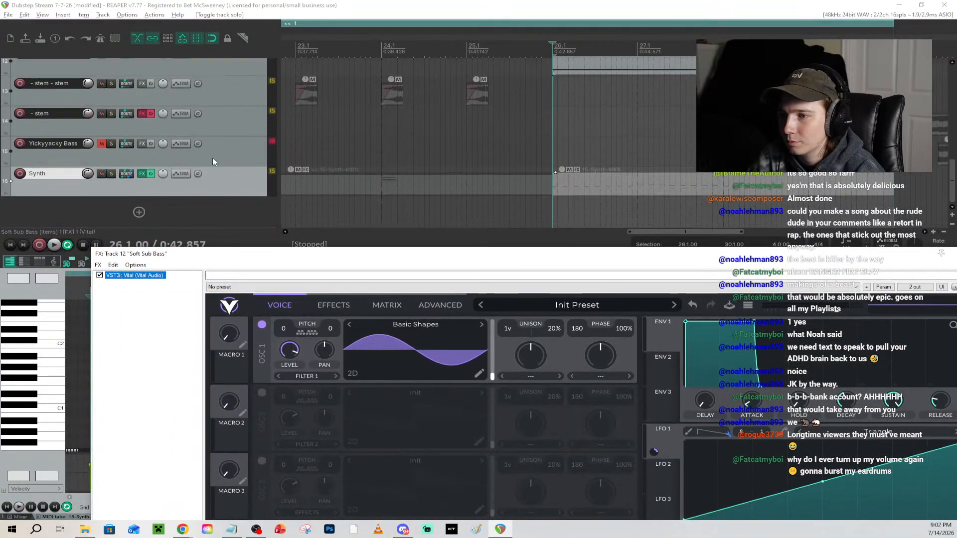
left_click(612, 52)
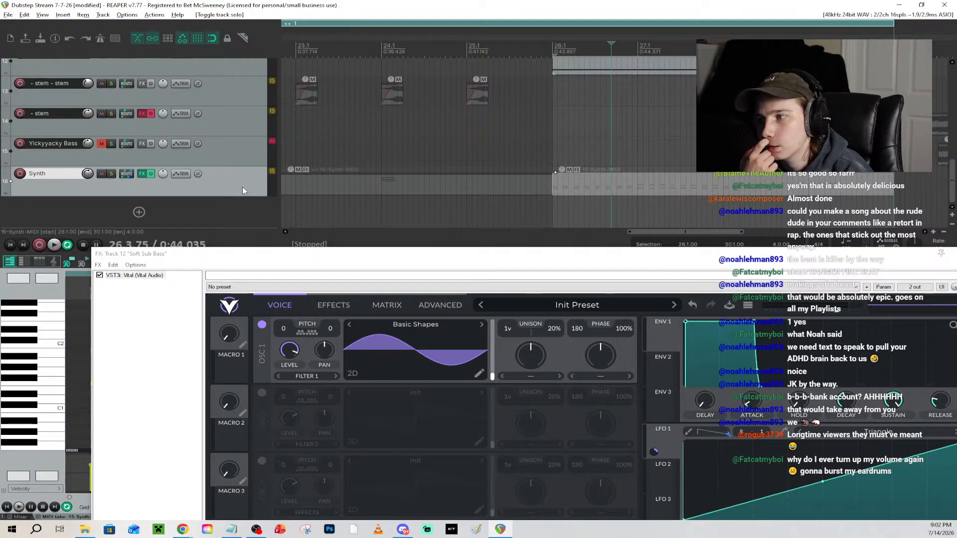
scroll(229, 147, "up", 3)
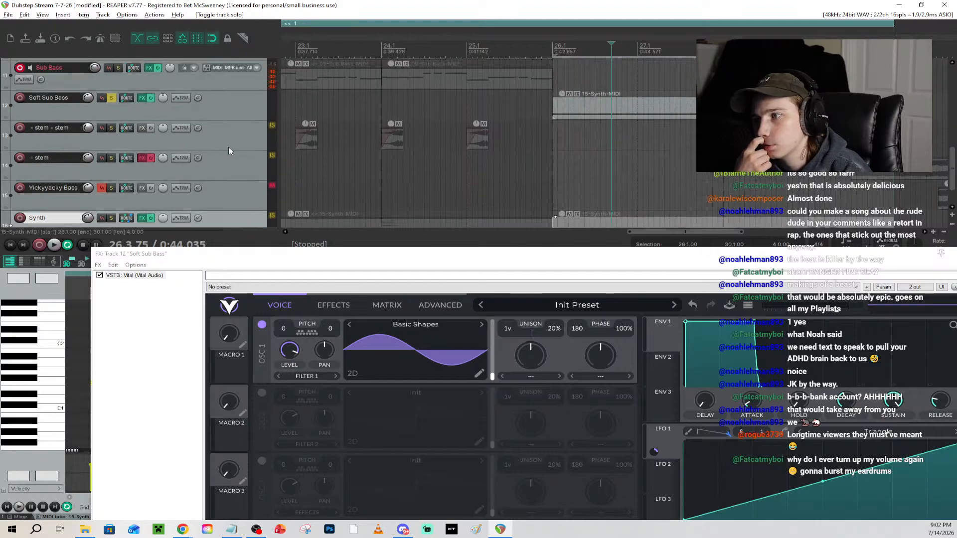
scroll(228, 144, "down", 3)
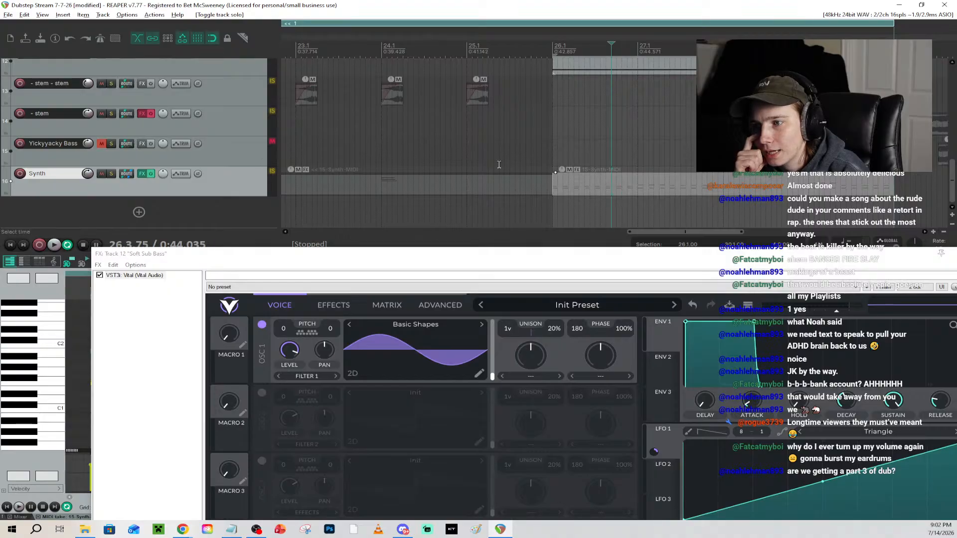
left_click_drag(591, 261, 533, 51)
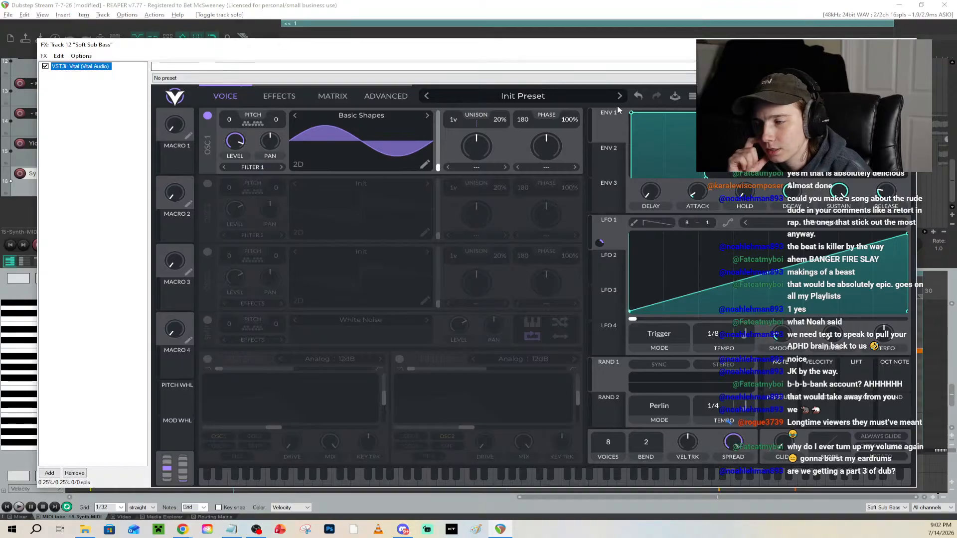
left_click_drag(579, 52, 579, 112)
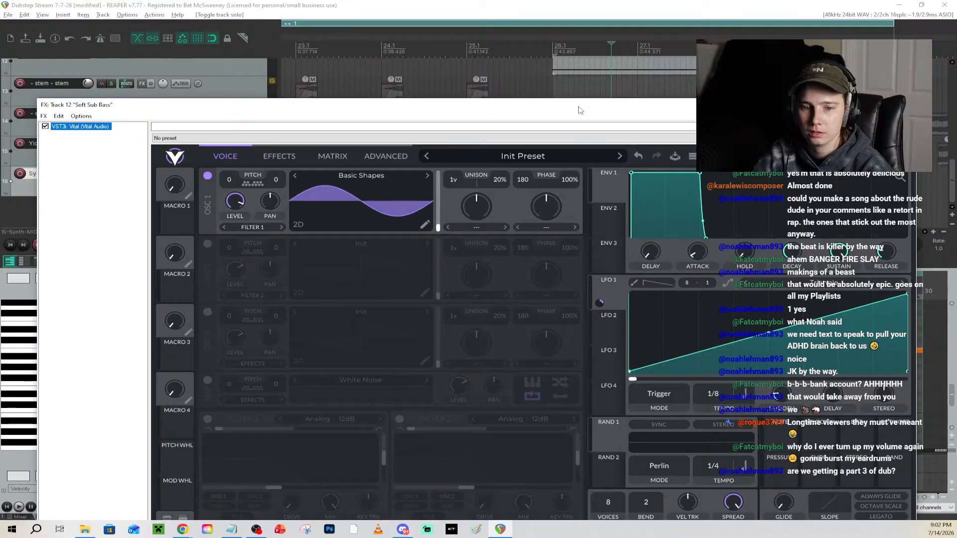
left_click(566, 88)
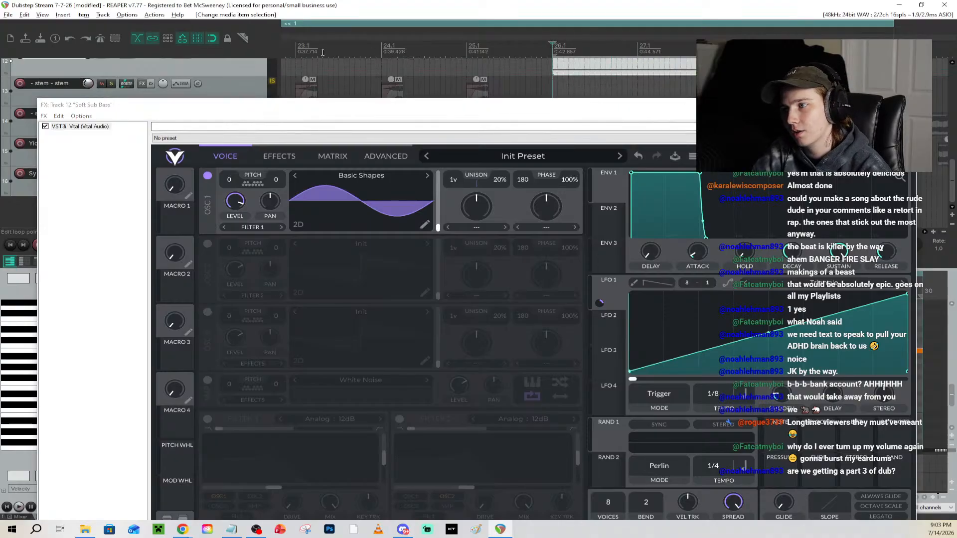
Reshape LFO 1 into a symmetrical triangle that peaks mid-cycle, and adjust the LFO's smoothing during playback
key("space")
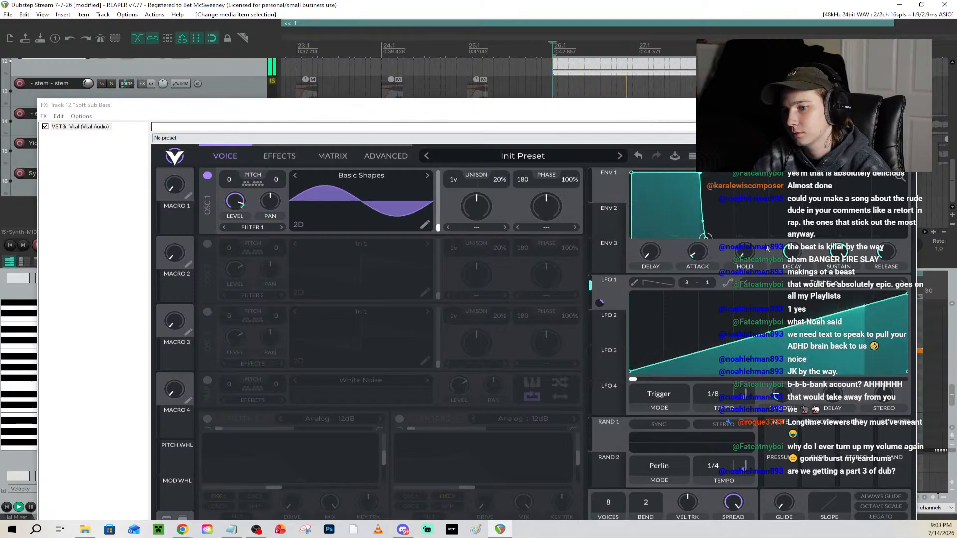
key("space")
left_click_drag(907, 294, 768, 289)
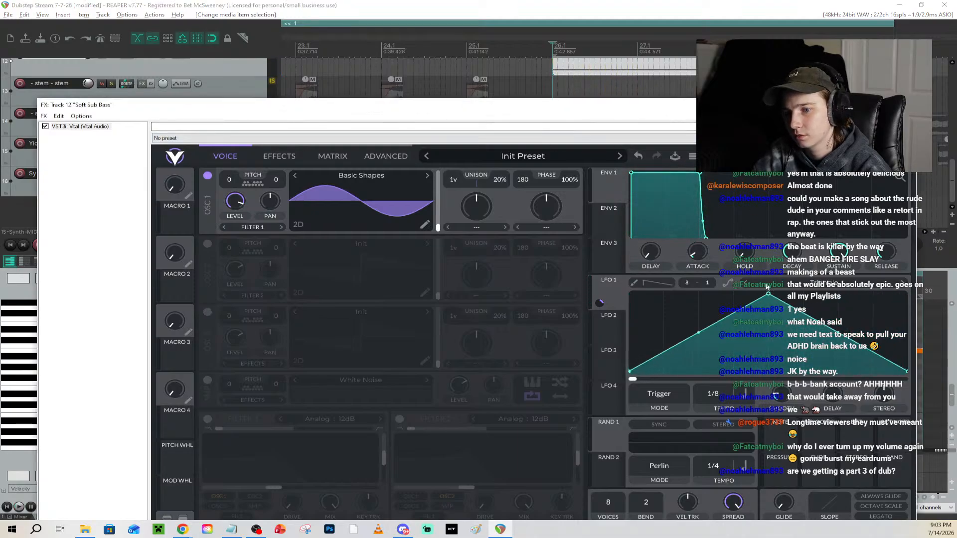
key("space")
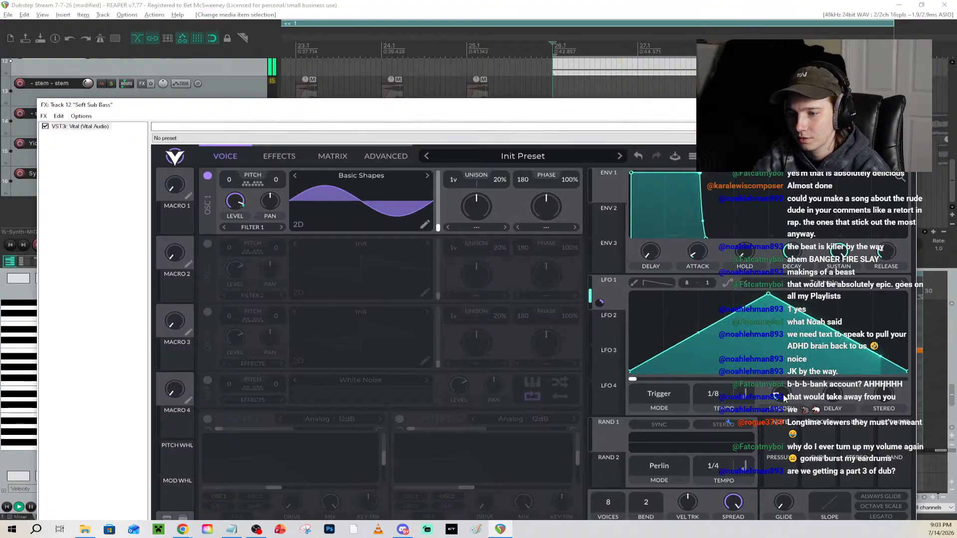
left_click_drag(783, 397, 783, 424)
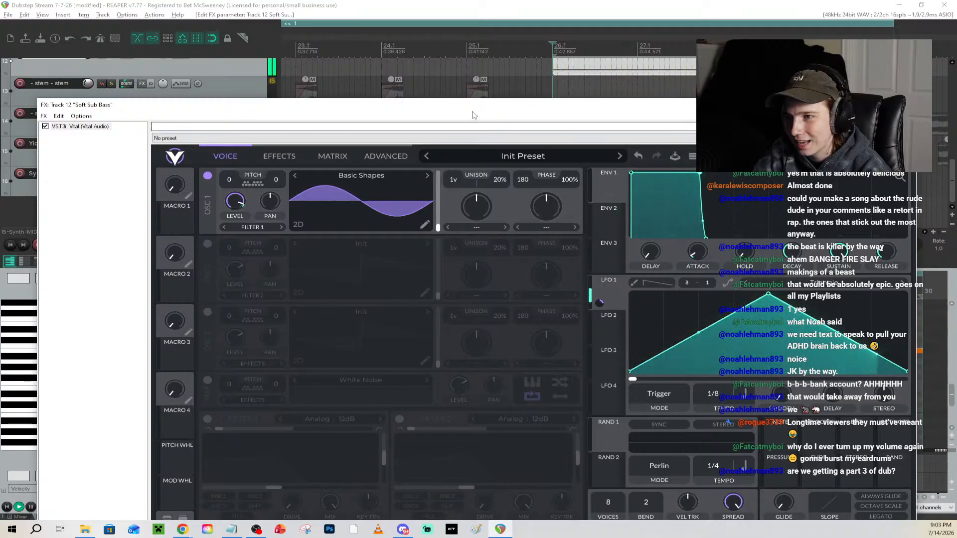
Enable Filter 1 in Vital with the Analog 12dB model and raise its cutoff well above the default
left_click_drag(472, 115, 478, 92)
left_click(208, 419)
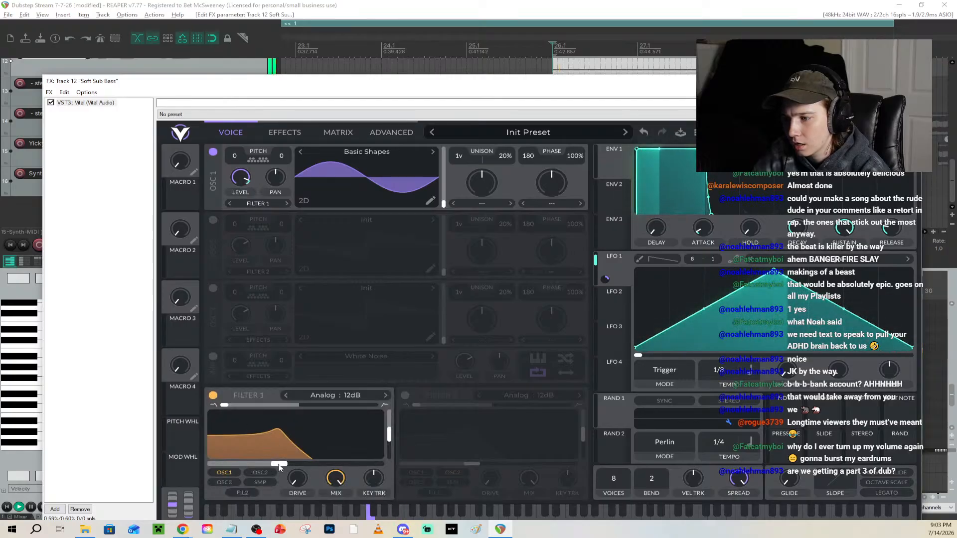
left_click_drag(279, 466, 357, 466)
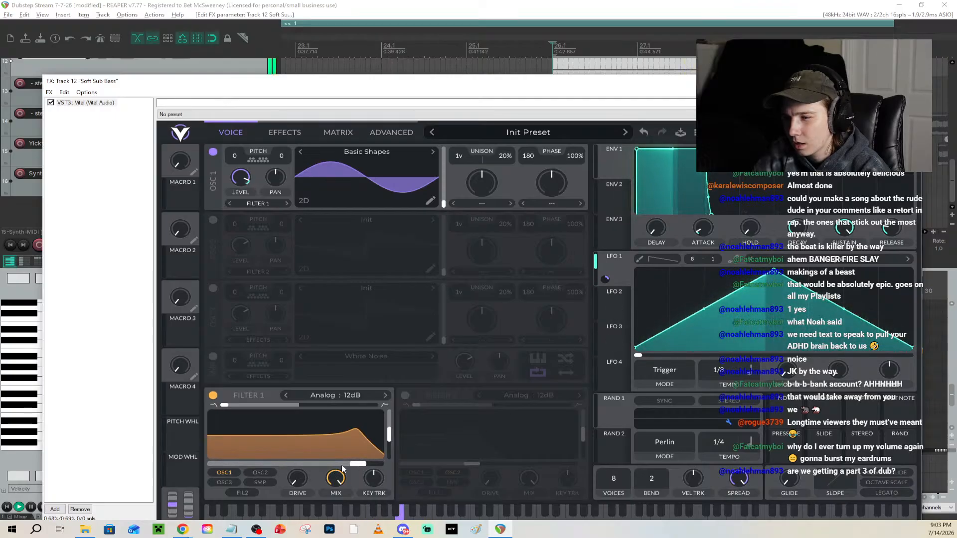
left_click_drag(343, 466, 335, 466)
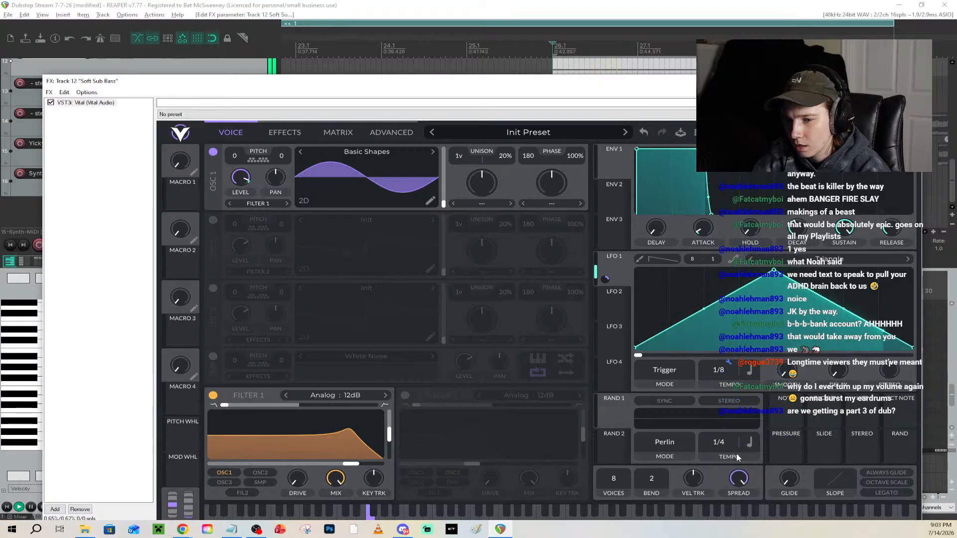
Increase Vital's glide slightly, move the plug-in window clear of the MIDI notes, and stop playback
left_click_drag(796, 480, 797, 437)
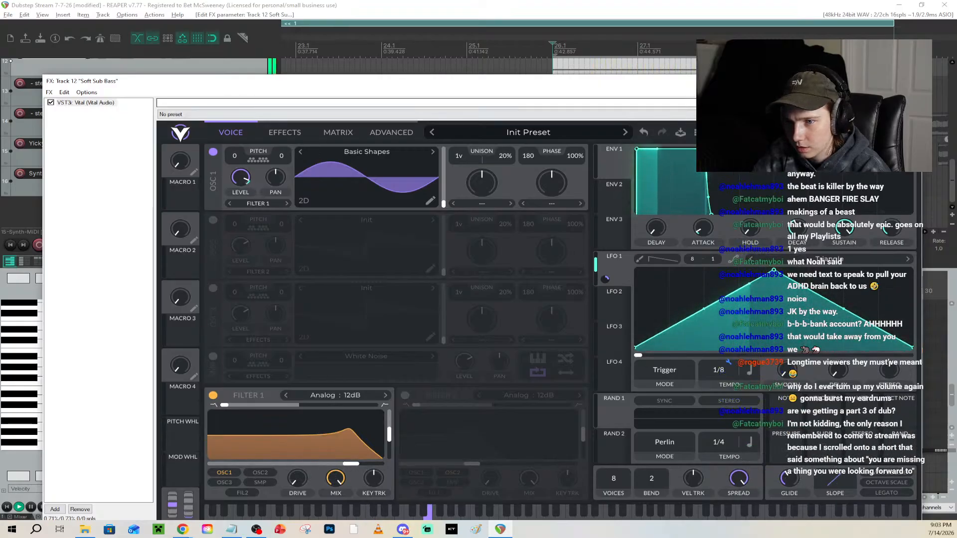
left_click_drag(777, 80, 844, 455)
key("space")
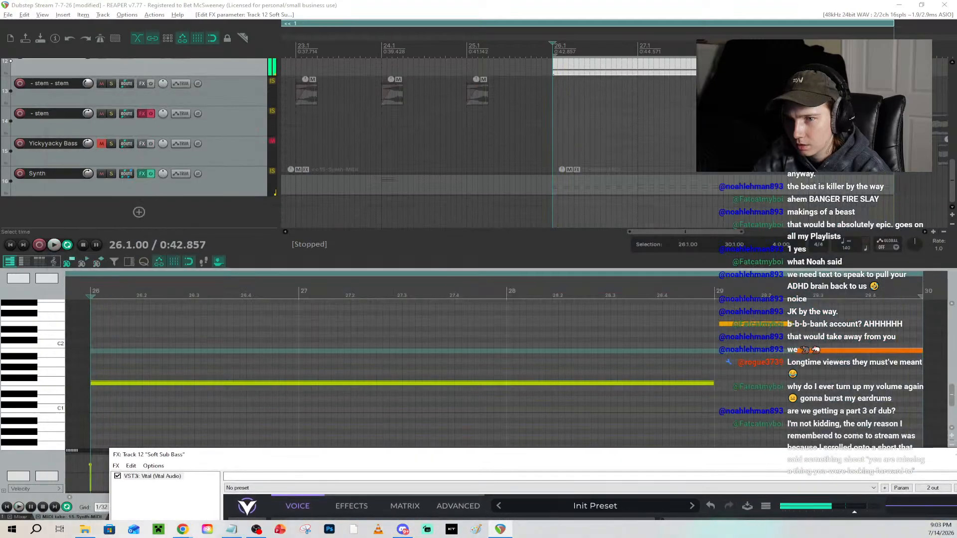
Overlap the bass notes at bar 29 by starting the E2 note slightly earlier and ending the F1 note slightly later
left_click(787, 68)
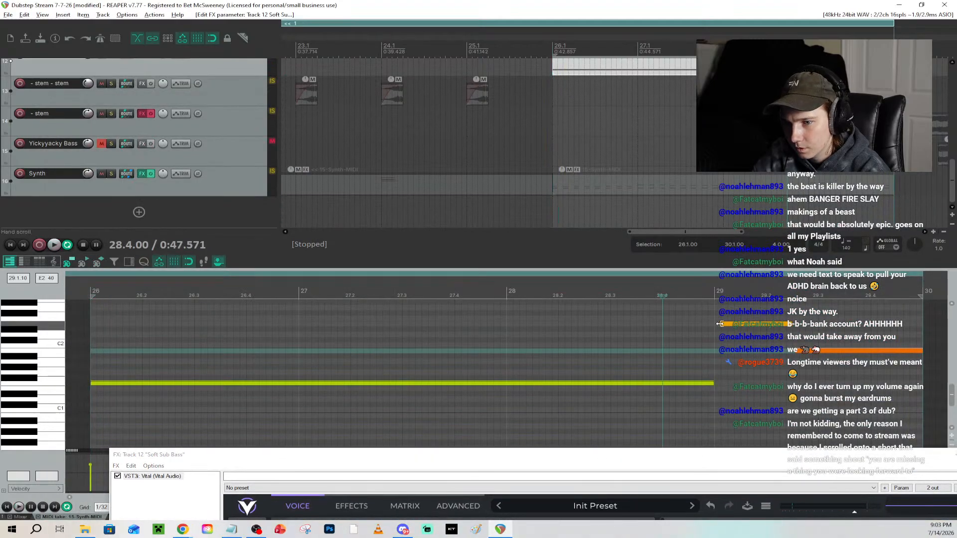
key("space")
key("space")
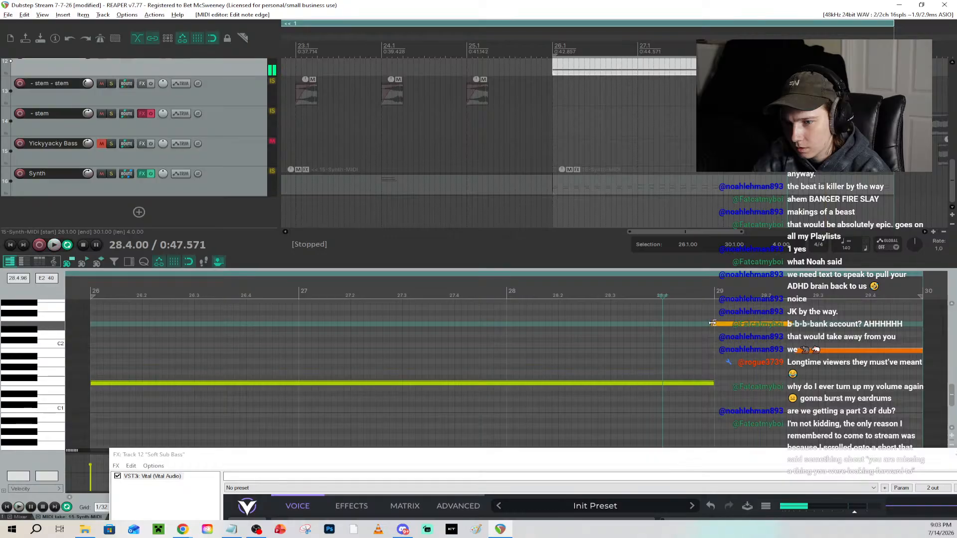
key("space")
key("space")
left_click(715, 327)
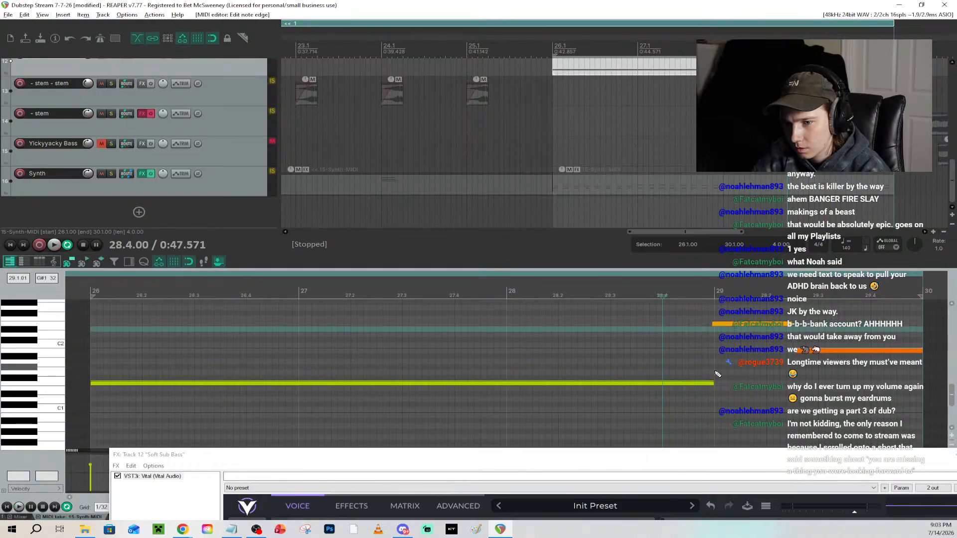
left_click_drag(711, 383, 718, 382)
Extend the end of the E2 note in bar 29 to overlap the B1 note, and audition the bass line
key("space")
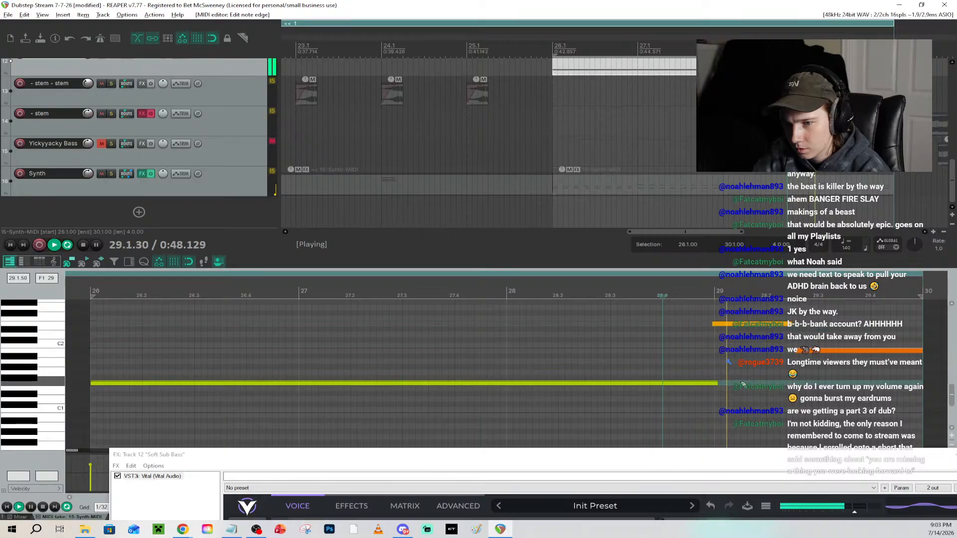
key("space")
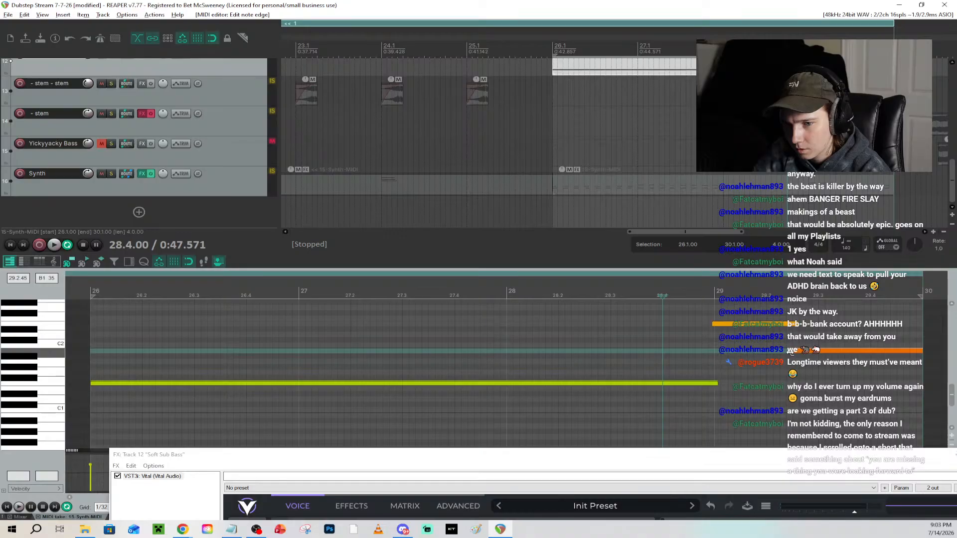
key("space")
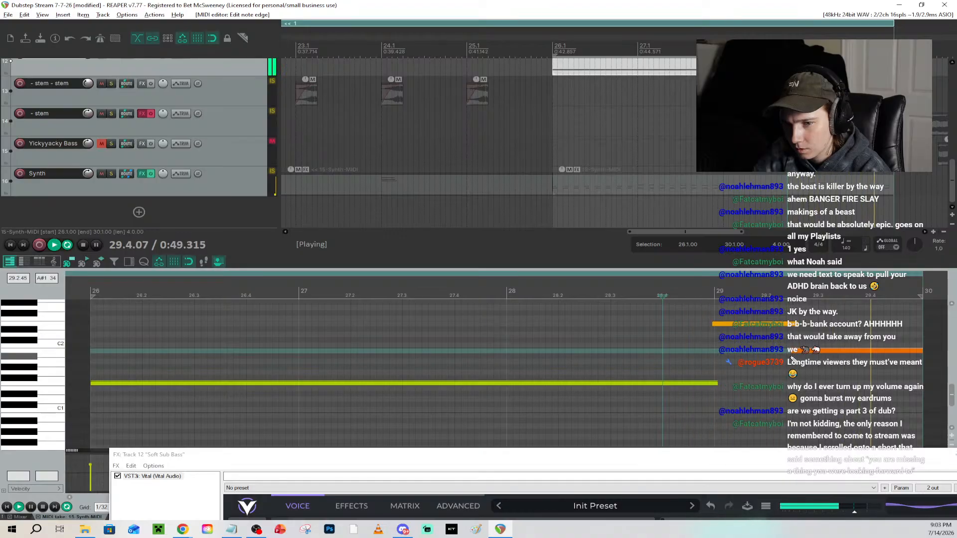
key("space")
key("space")
key("space")
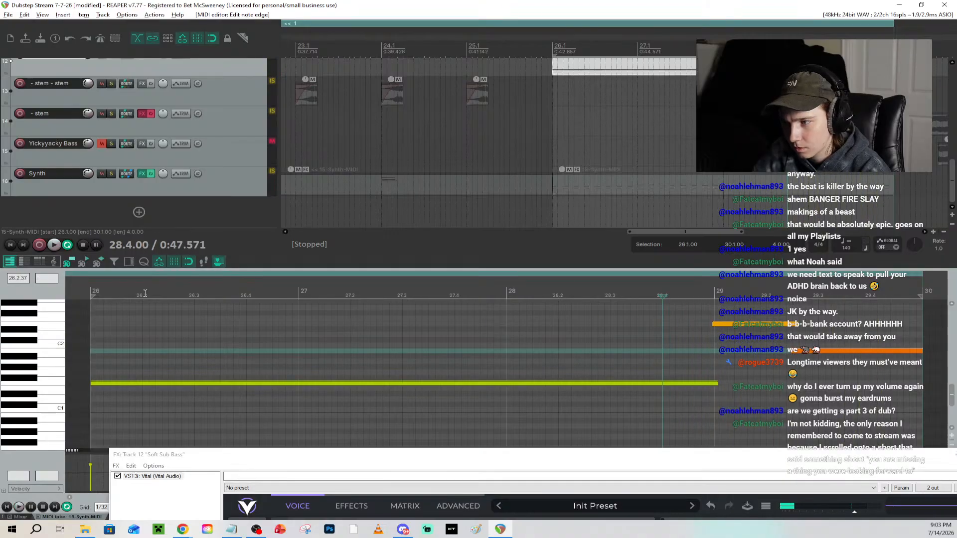
key("ctrl+s")
key("space")
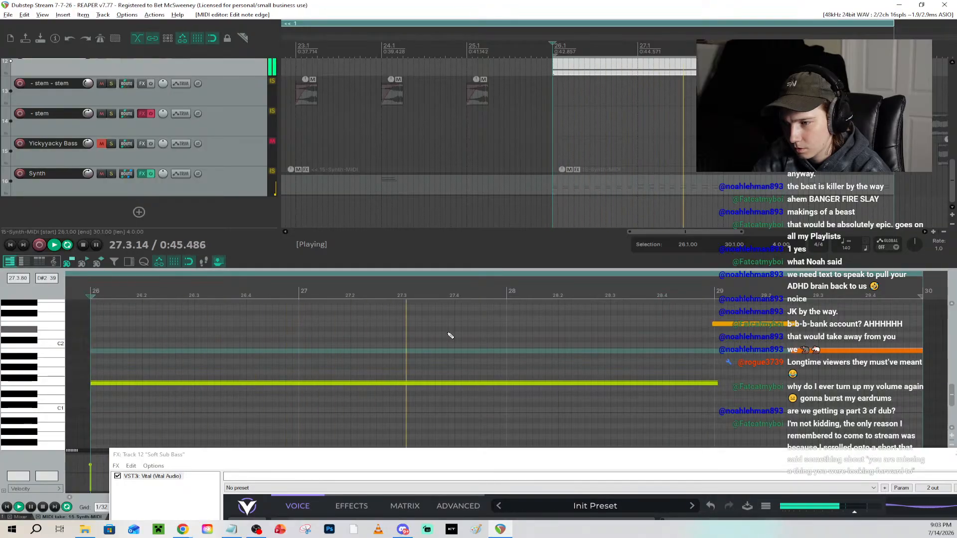
key("space")
Unsolo the Soft Sub Bass track and adjust its volume slightly while playing the full mix from bar 26
scroll(178, 104, "up", 1)
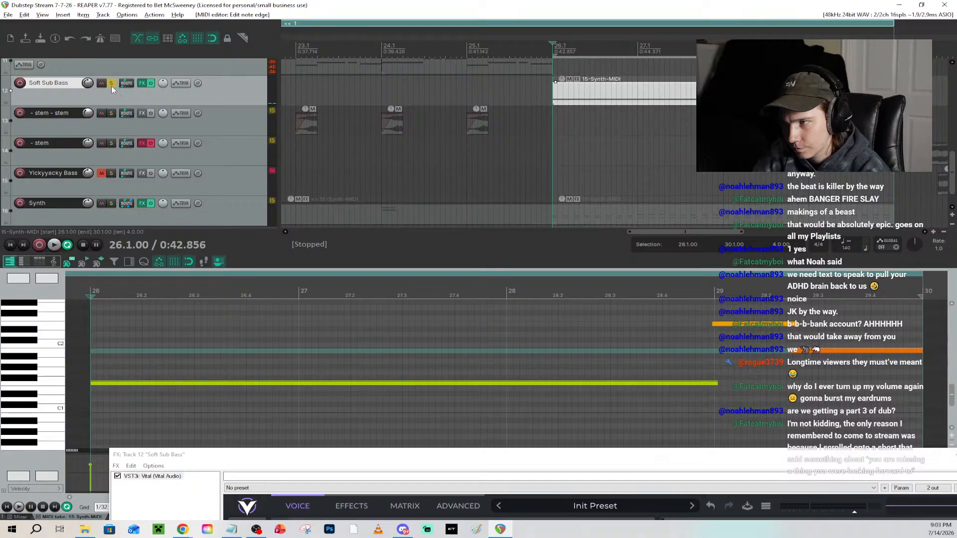
left_click(111, 84)
key("space")
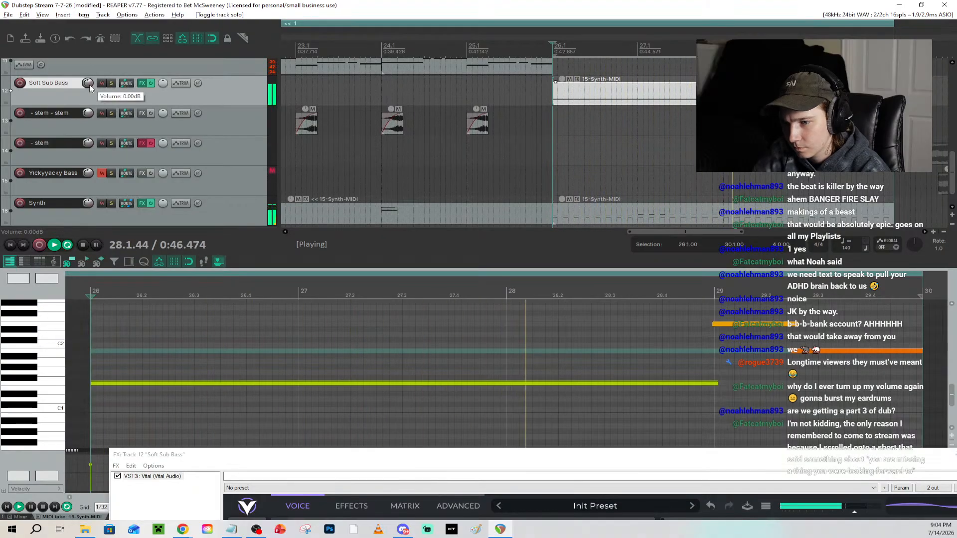
left_click_drag(89, 85, 89, 81)
key("space")
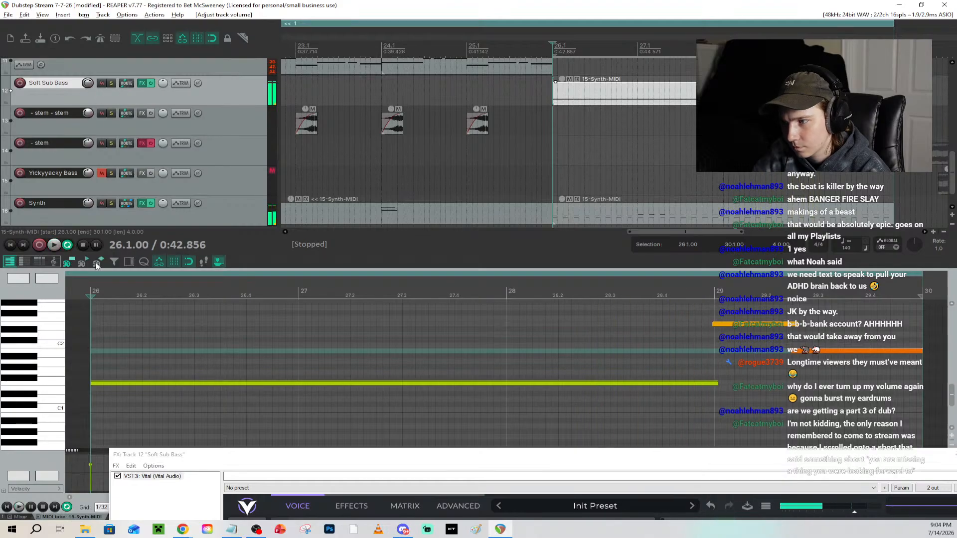
key("space")
key("space")
Find the spot for an extra bass note by ear and insert a short C2 note just after 27.4
key("space")
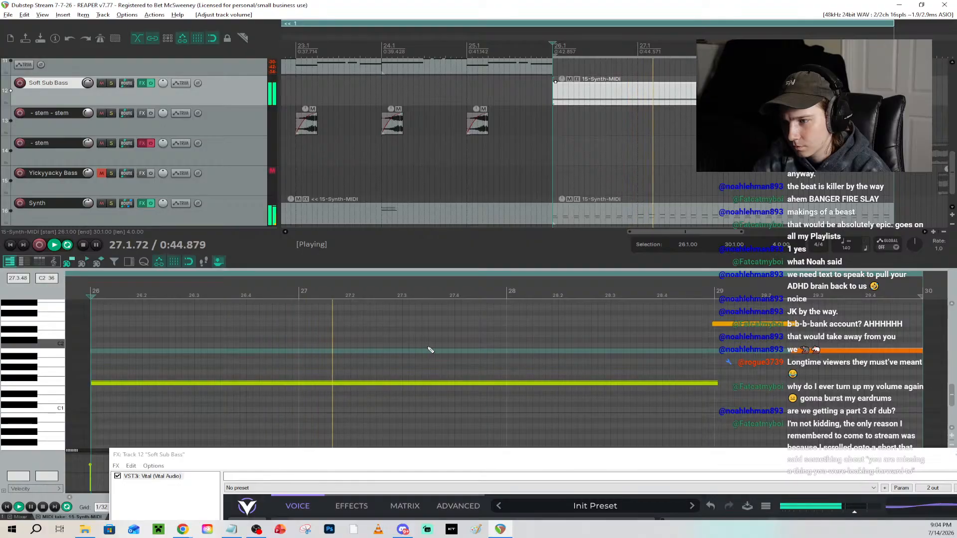
key("space")
left_click(473, 350)
left_click(466, 351)
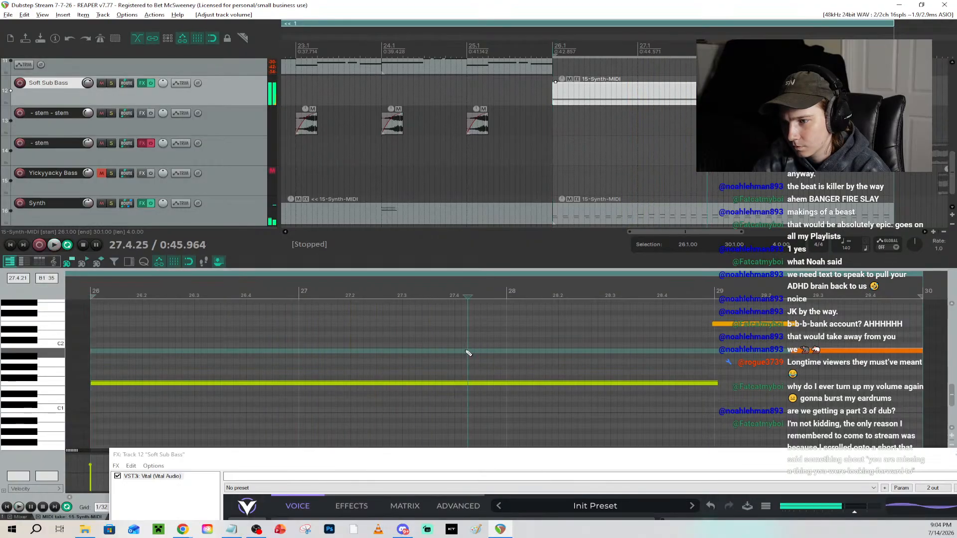
left_click(468, 348)
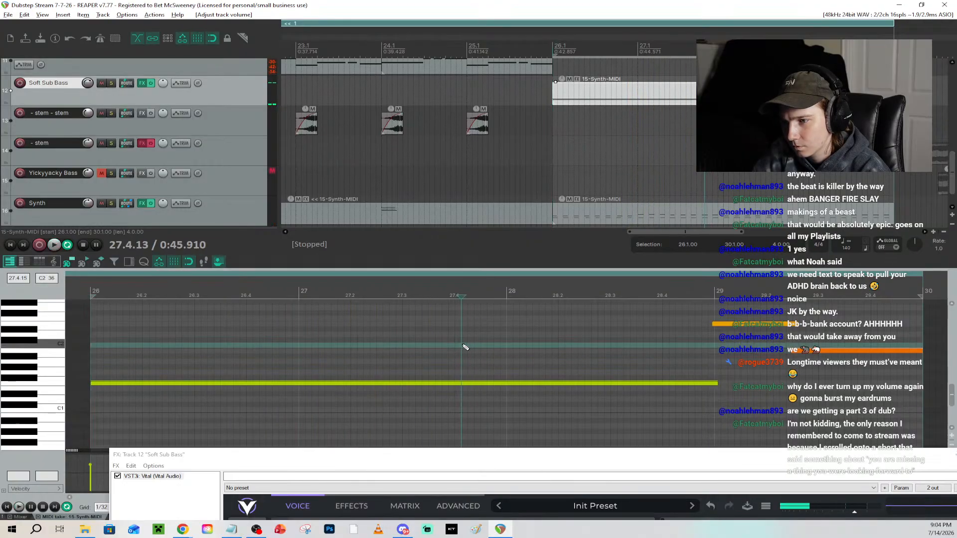
left_click(466, 347)
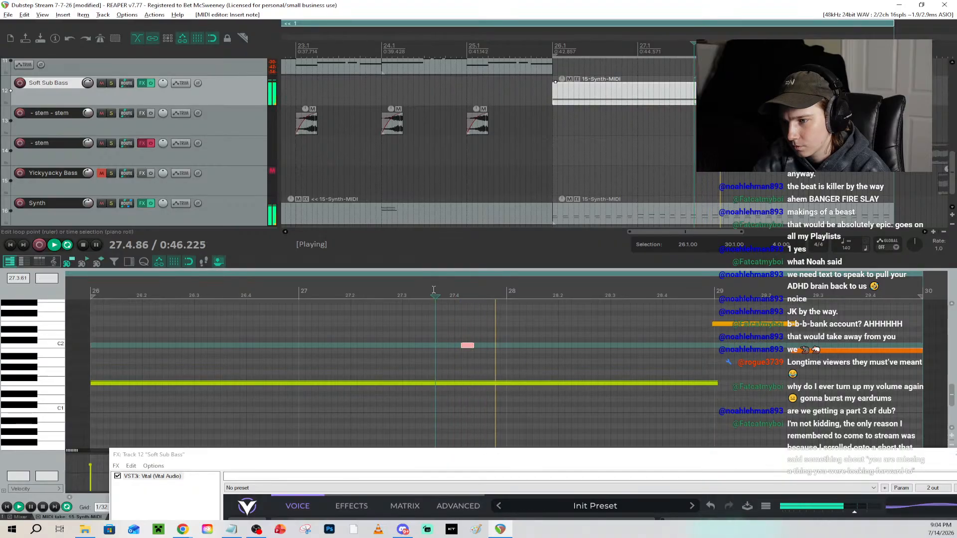
Solo the Soft Sub Bass track and audition the passage around the short C2 note in bar 27
left_click(111, 83)
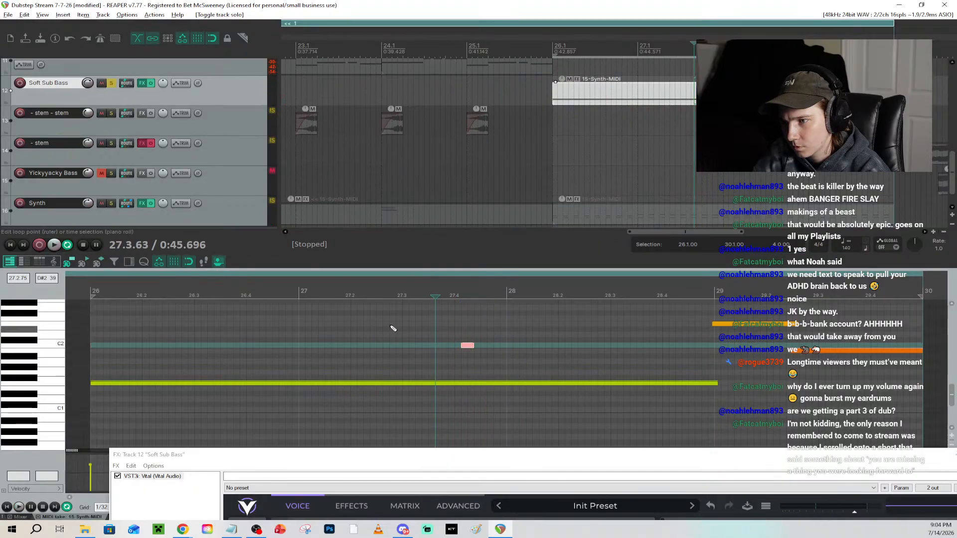
key("space")
left_click(381, 289)
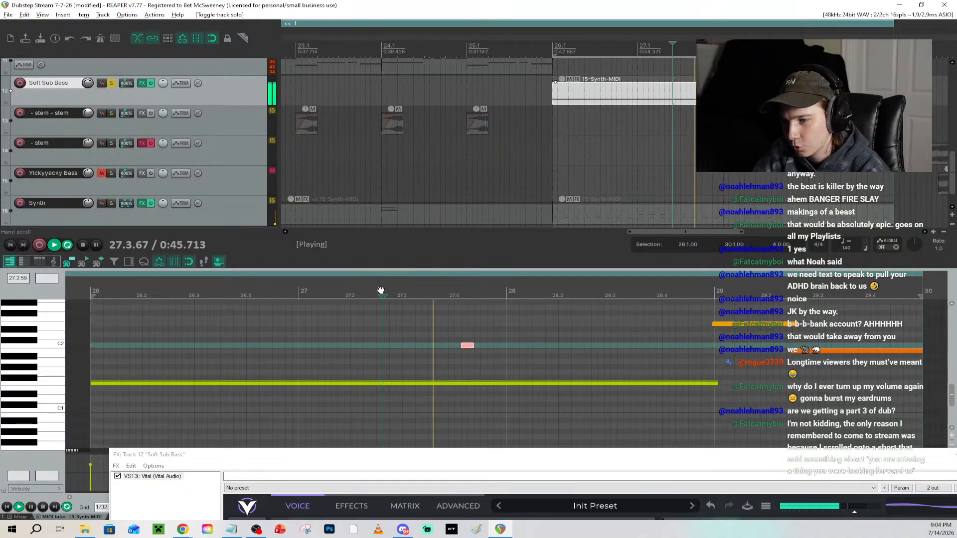
key("space")
key("space")
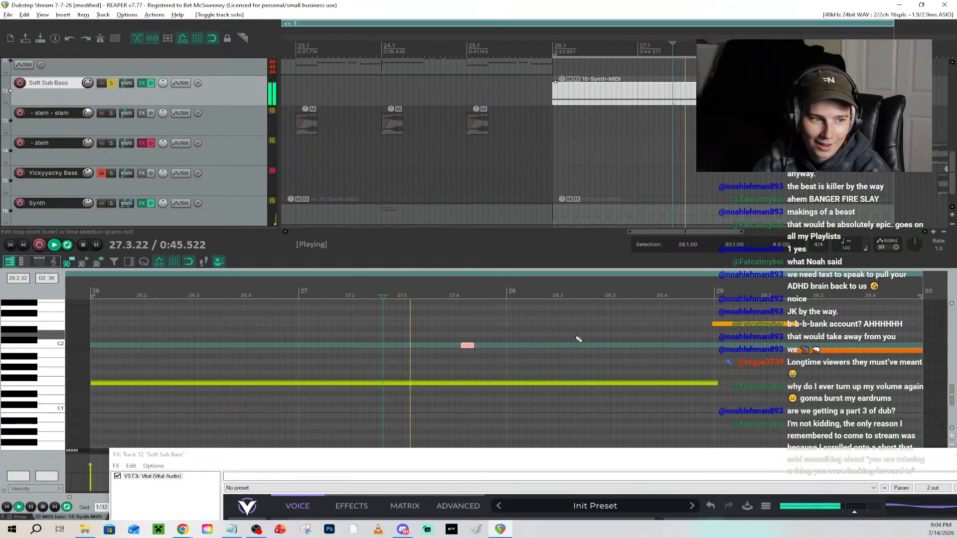
key("space")
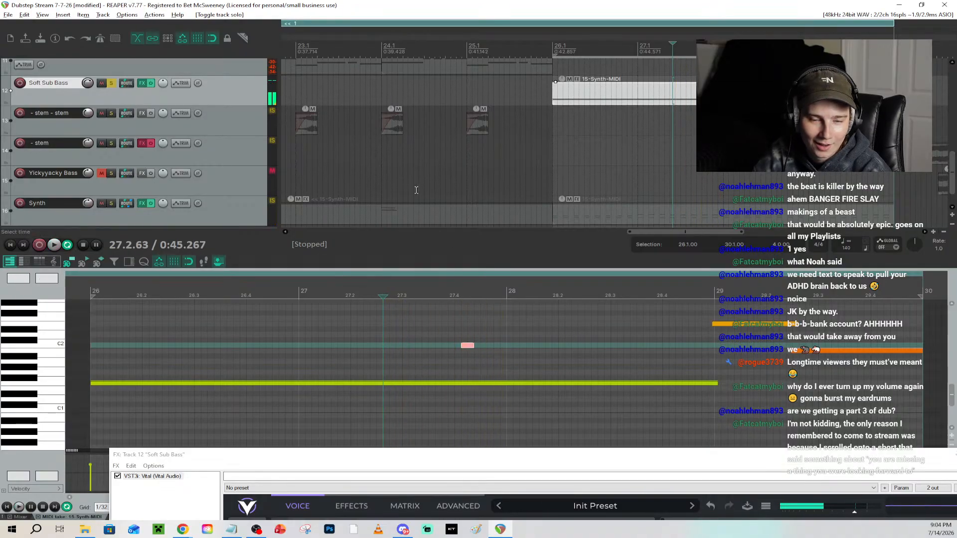
Unsolo the Soft Sub Bass track and play the full mix from bar 26
left_click(111, 84)
left_click(547, 50)
key("space")
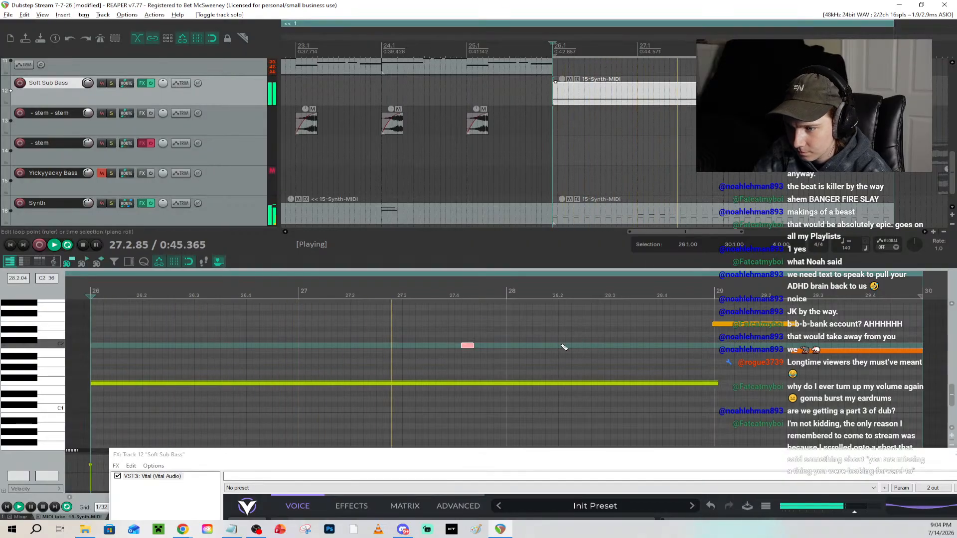
Try the short C2 note slightly later in bar 27 and play it in the mix from bar 26
key("space")
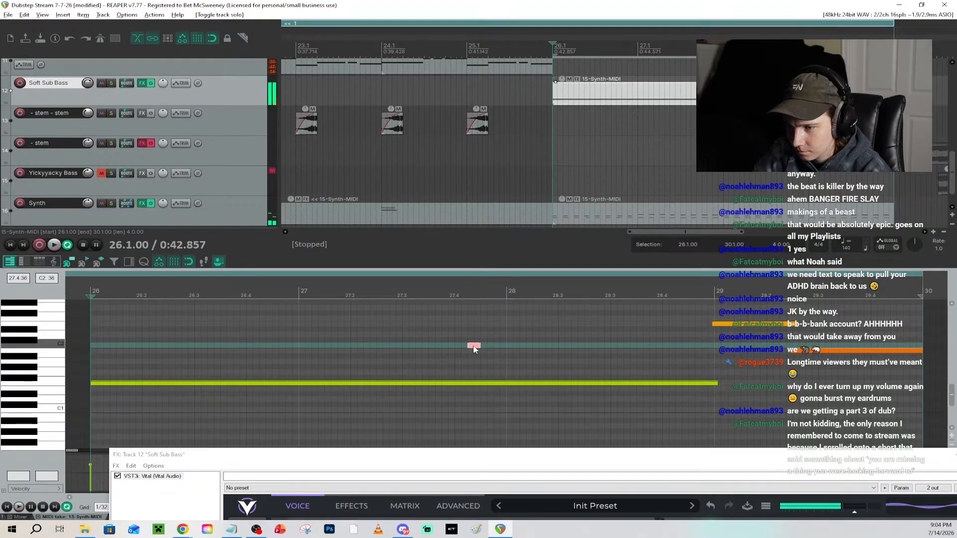
key("space")
key("ctrl+z")
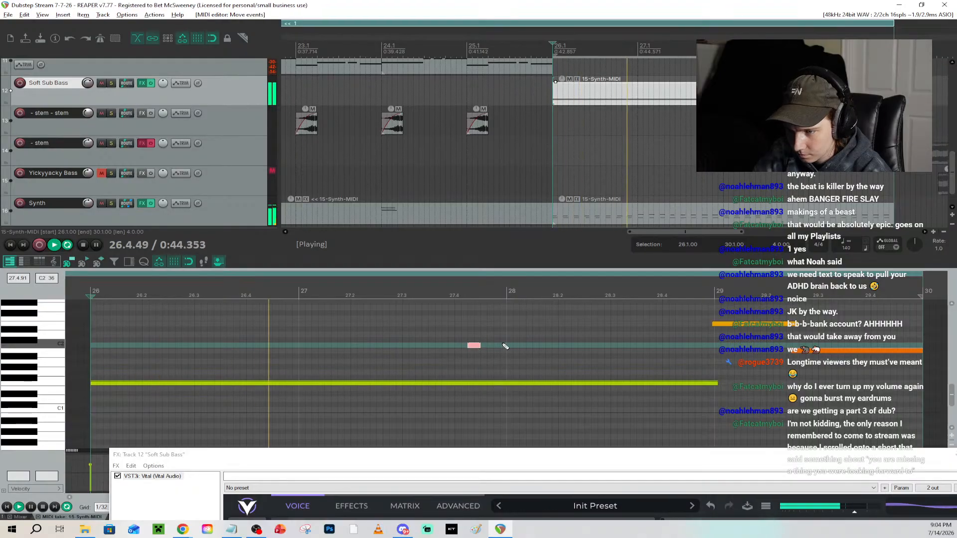
key("space")
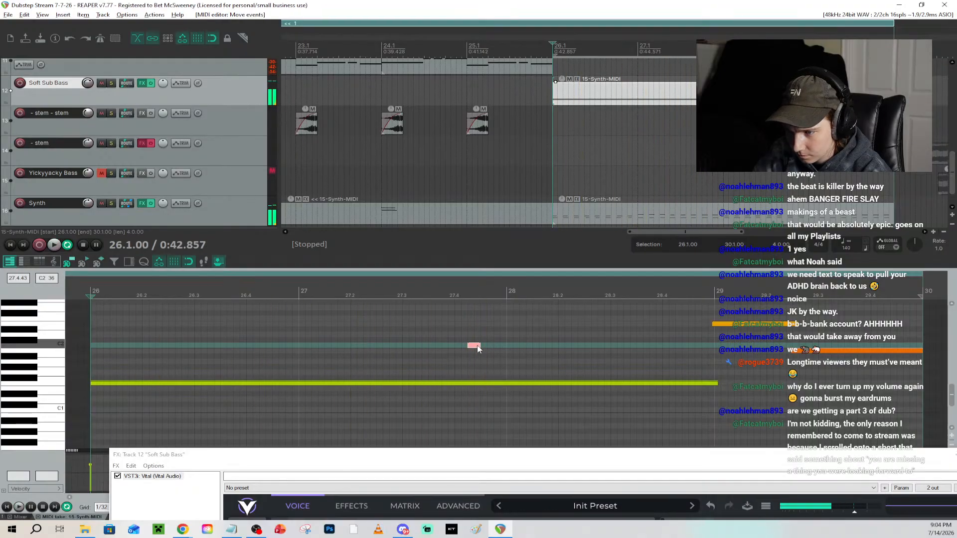
Move the C2 note's start and end earlier so it begins just before 27.4, and audition it in the mix
left_click_drag(465, 346, 465, 344)
key("space")
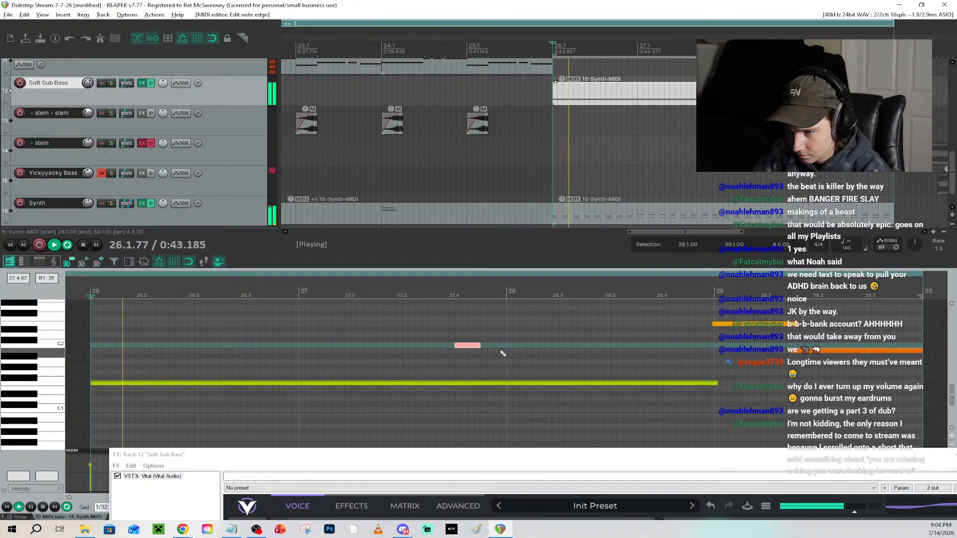
left_click_drag(478, 346, 468, 346)
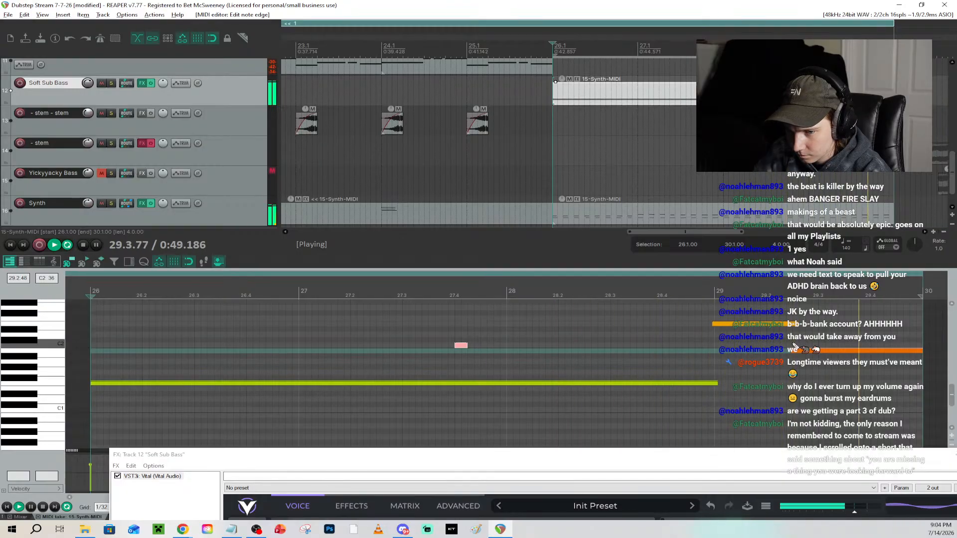
key("space")
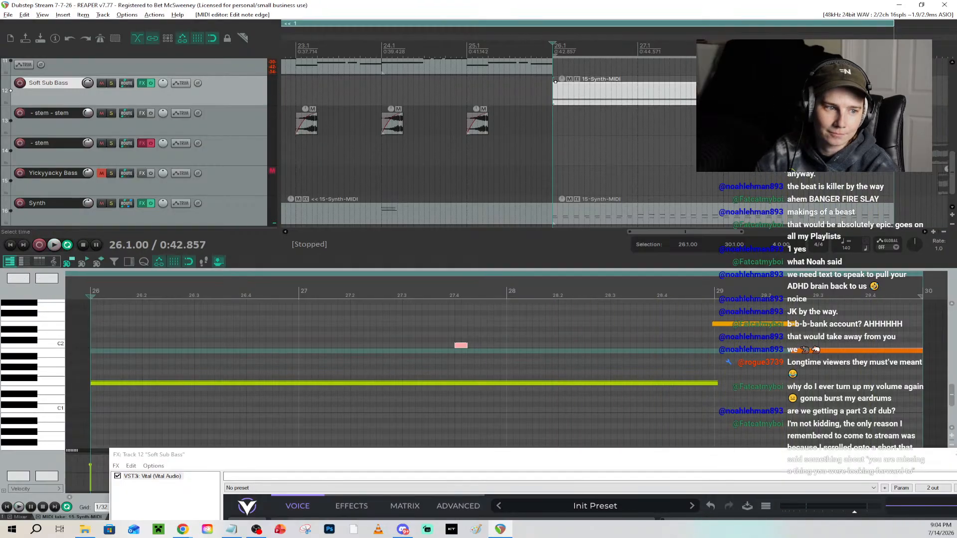
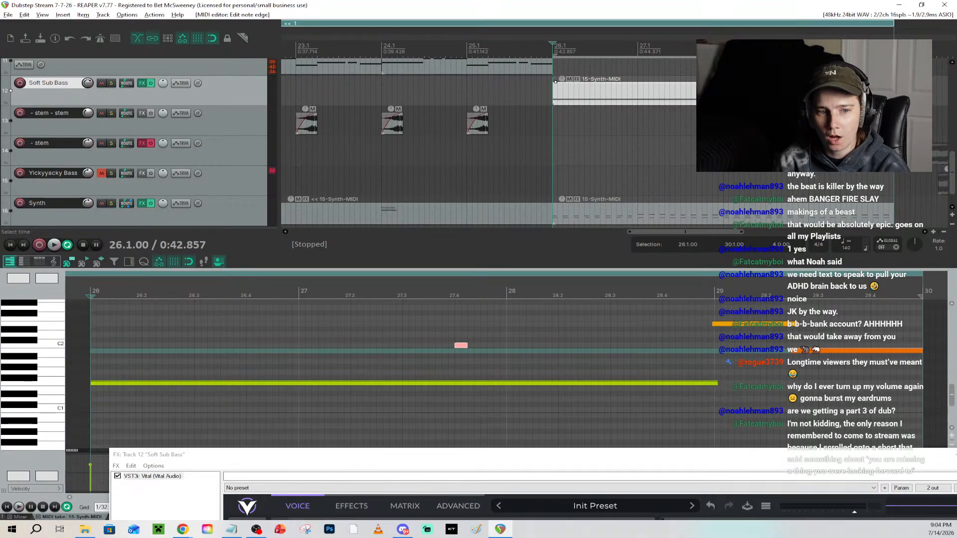
Play the mix from bar 26 and extend the end of the short C2 note in bar 27 slightly later
scroll(637, 103, "down", 2)
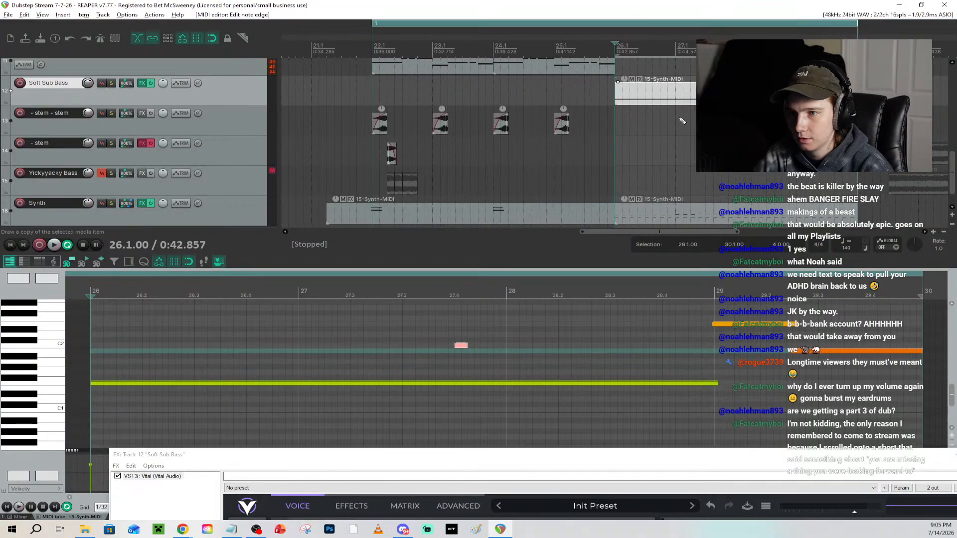
key("space")
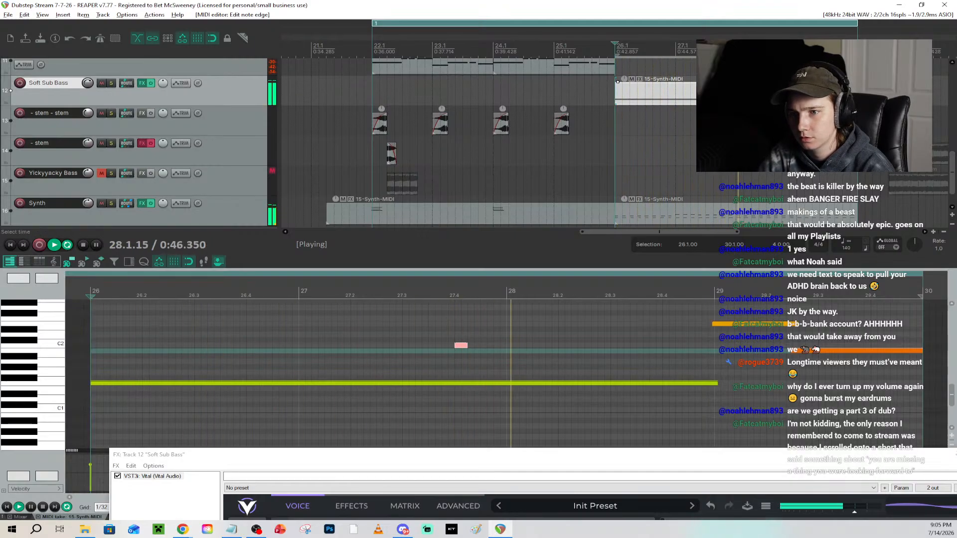
key("space")
left_click_drag(467, 345, 472, 344)
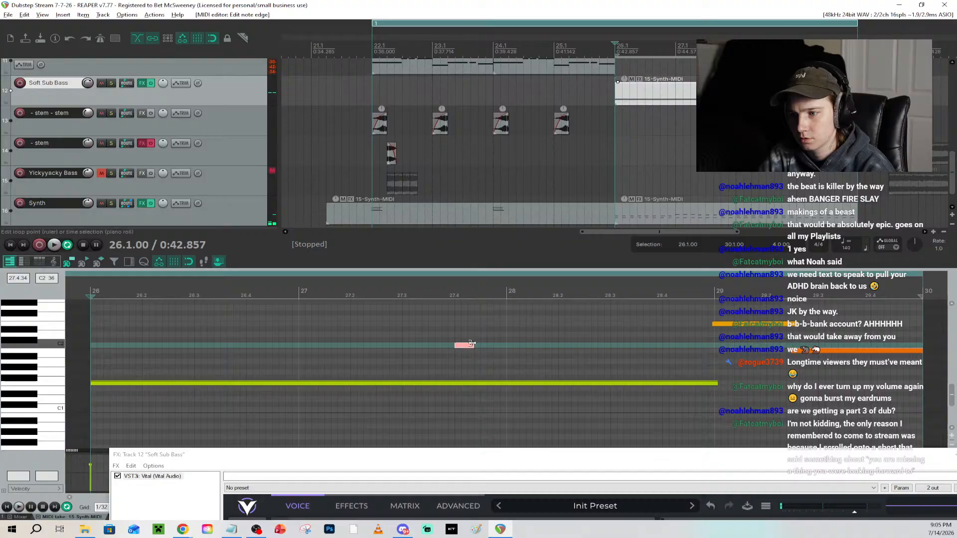
Copy the Synth item at bar 26 to bar 1 on the same track and play from the project start
left_click(698, 212)
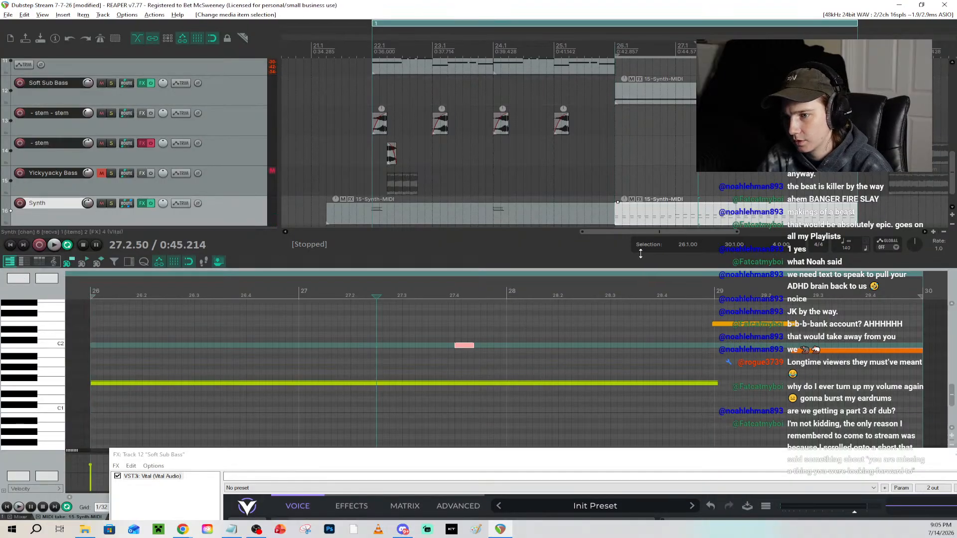
left_click_drag(635, 232, 323, 232)
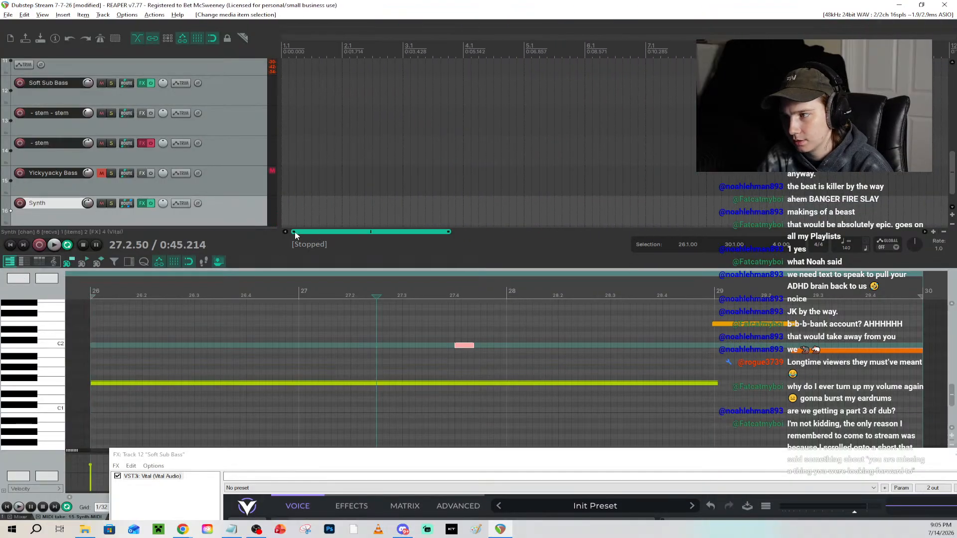
left_click(281, 218)
key("ctrl+v")
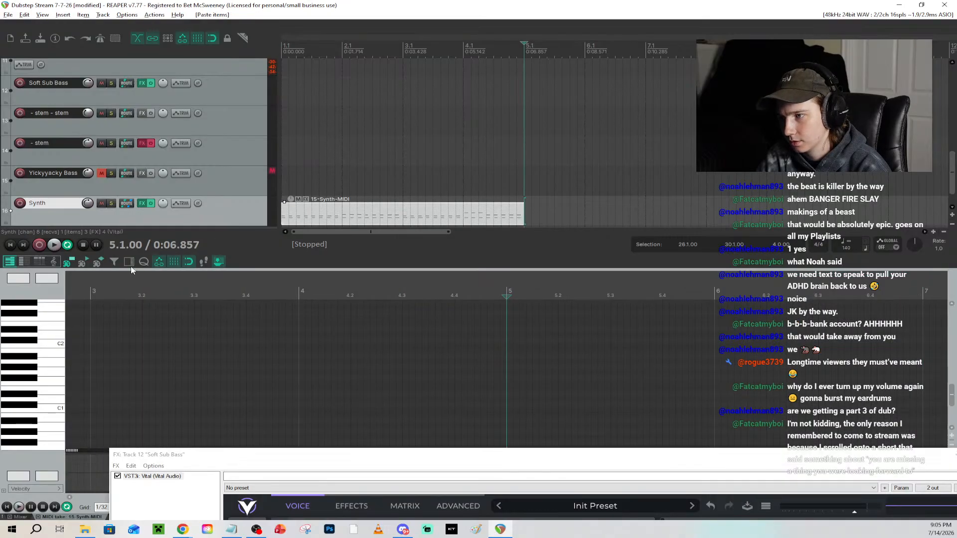
left_click(7, 246)
key("space")
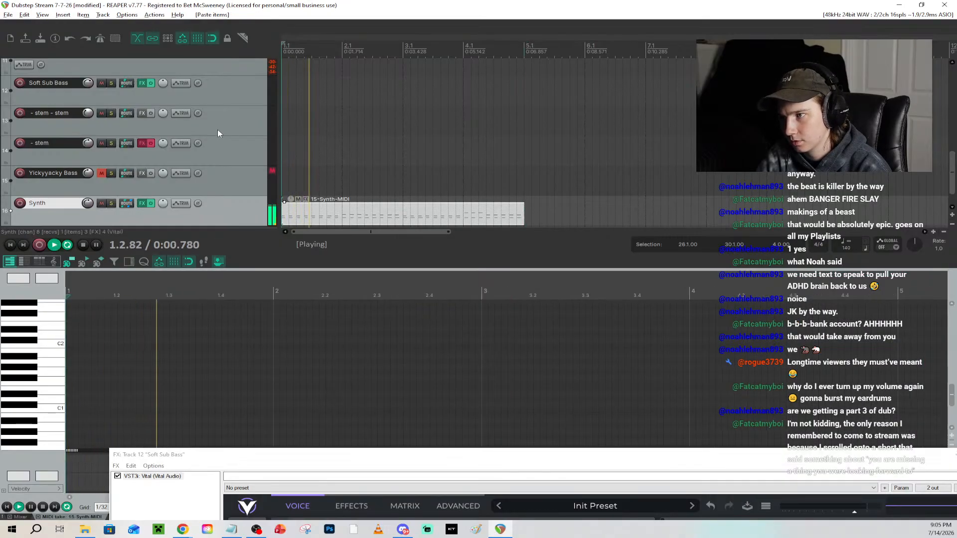
Compare the opening drum section with the baby Hat track muted and unmuted, leaving the track unmuted
scroll(216, 130, "up", 3)
scroll(216, 130, "up", 6)
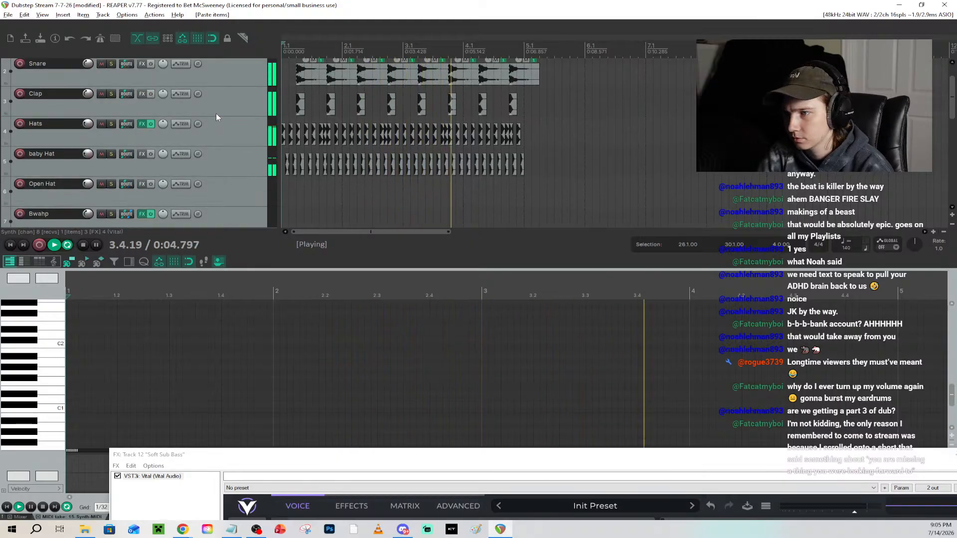
key("space")
left_click(103, 154)
key("space")
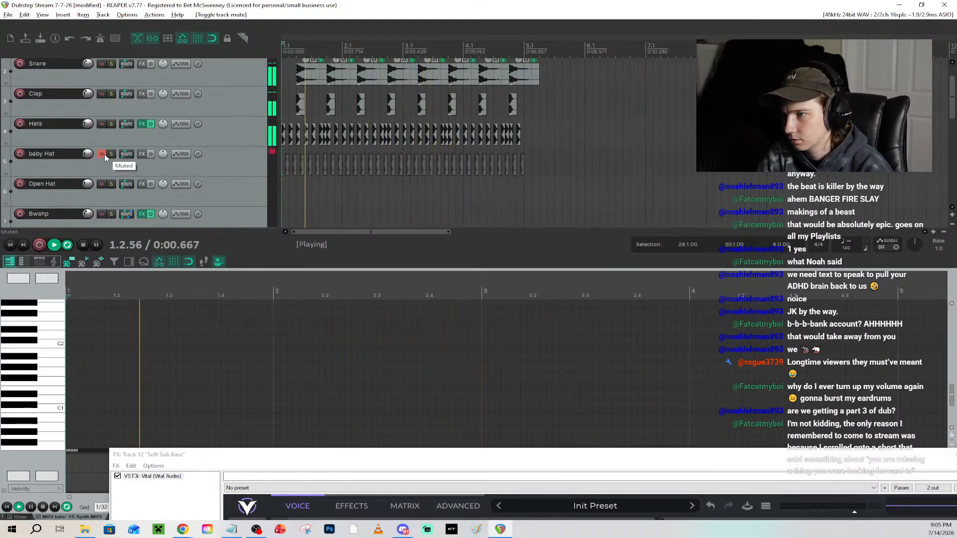
left_click(102, 154)
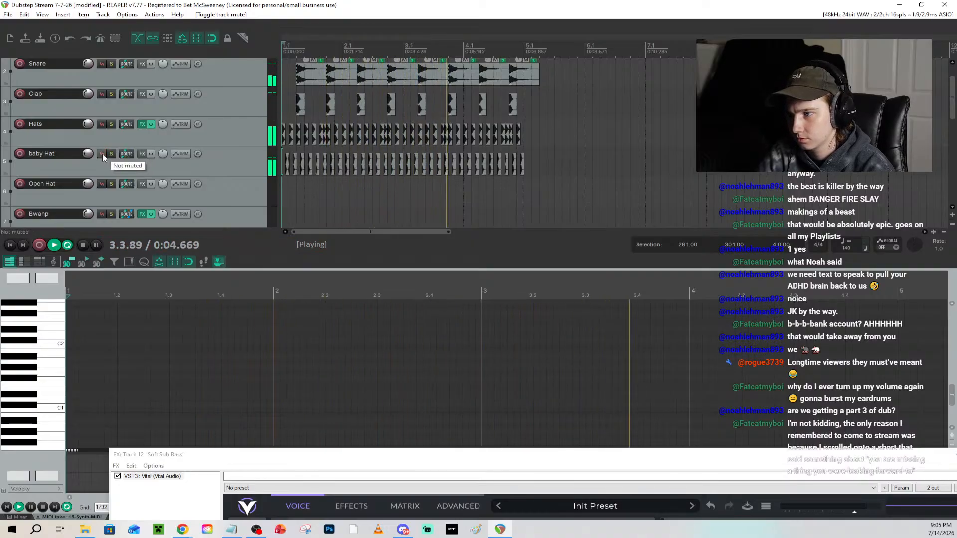
key("space")
left_click(104, 155)
left_click(103, 154)
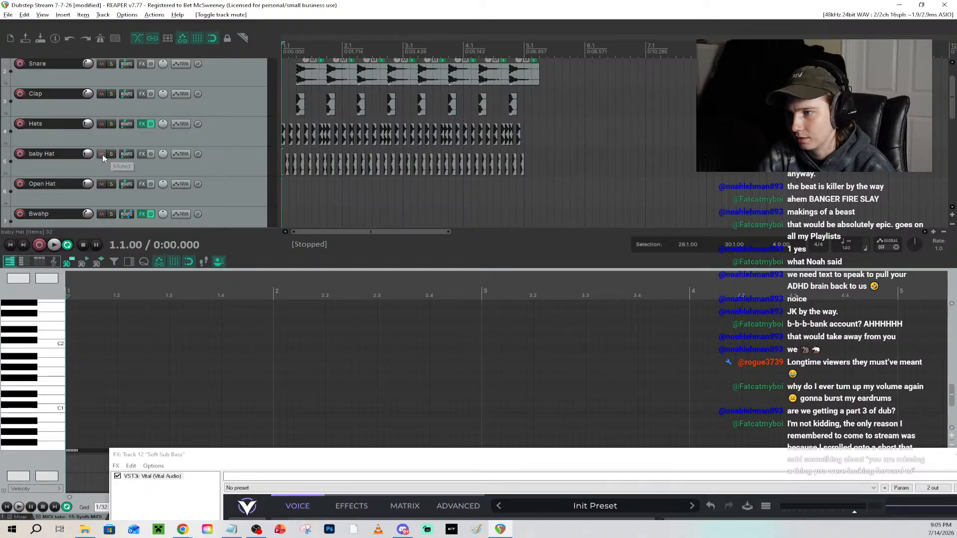
Move all the baby Hat items out of the opening section to just past bar 5 and play from the start
left_click_drag(588, 151, 537, 172)
key("space")
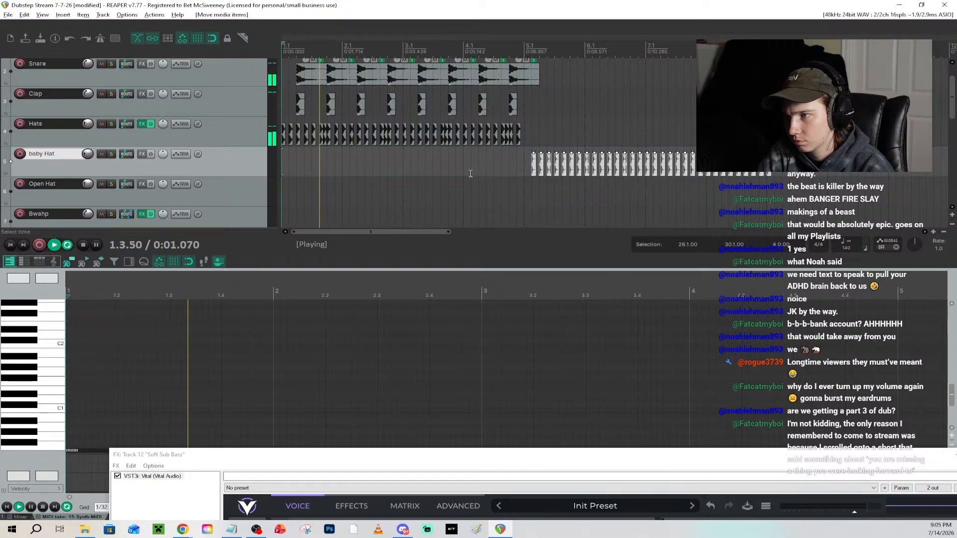
Copy the Soft Sub Bass item at bar 26 to bar 1 on the same track
scroll(212, 181, "down", 10)
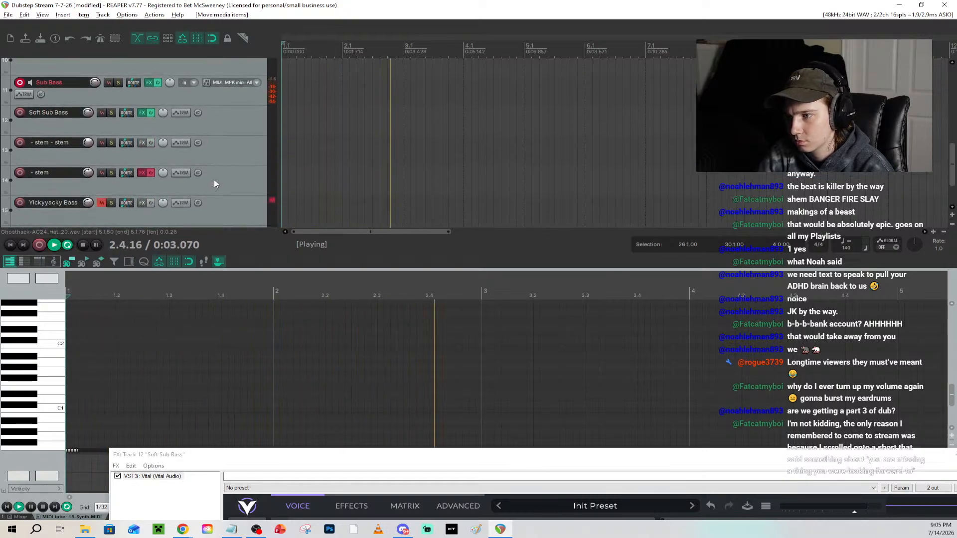
scroll(554, 170, "down", 3)
scroll(553, 171, "down", 3)
left_click(581, 129)
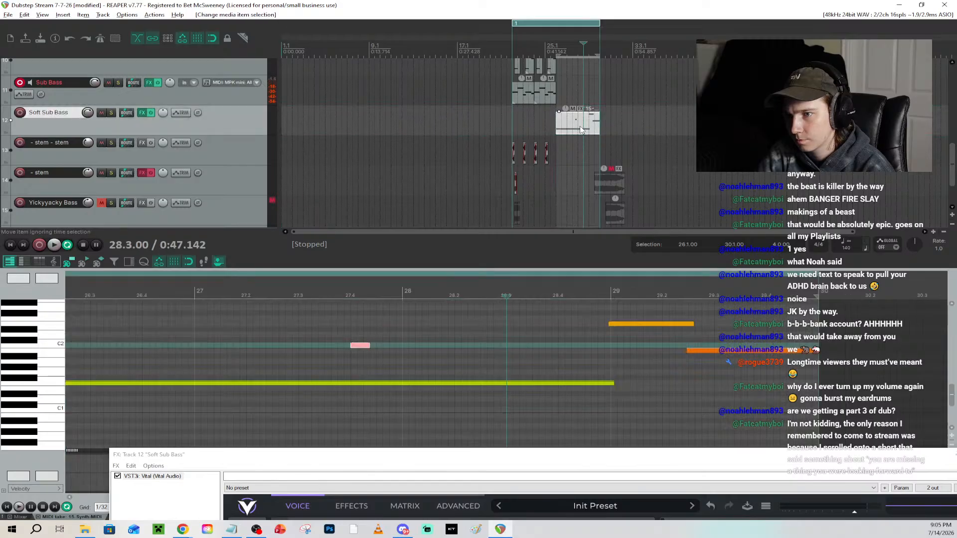
left_click_drag(579, 128, 304, 128)
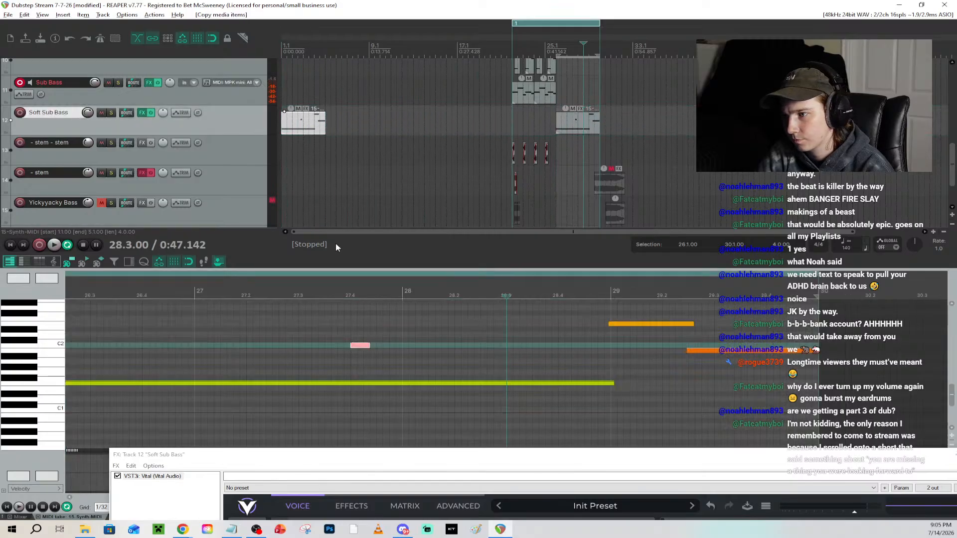
Play the opening section from the project start with the sub bass and check the drum tracks
left_click(9, 245)
key("space")
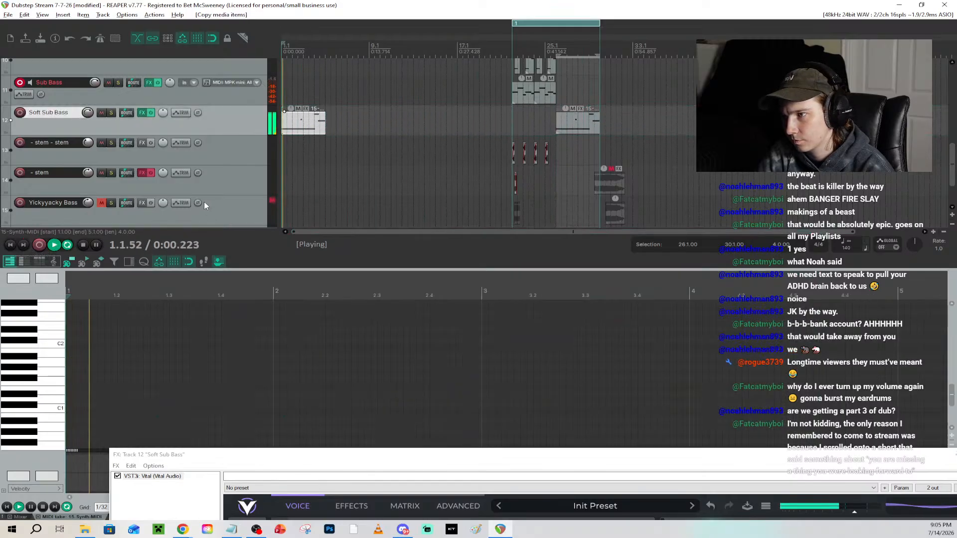
scroll(209, 121, "up", 5)
scroll(209, 125, "up", 4)
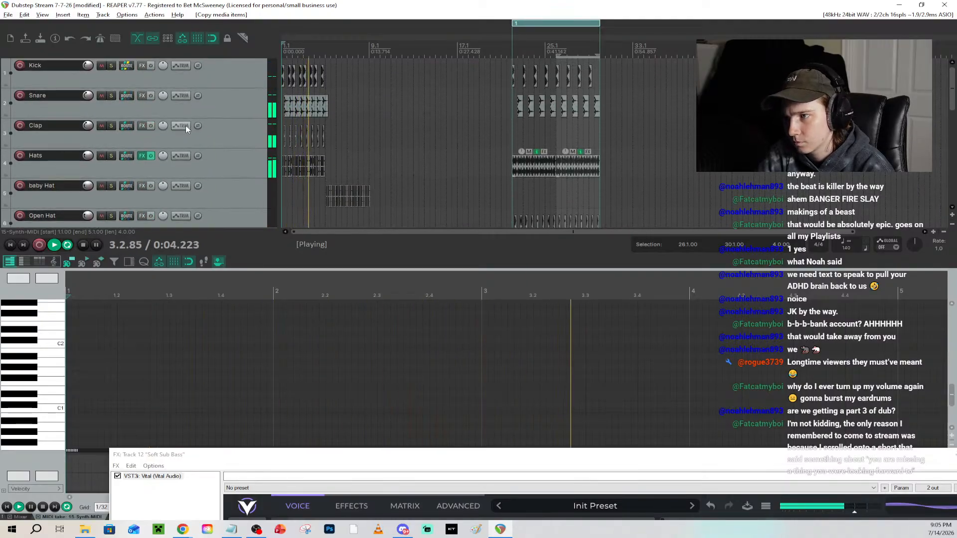
scroll(187, 130, "down", 3)
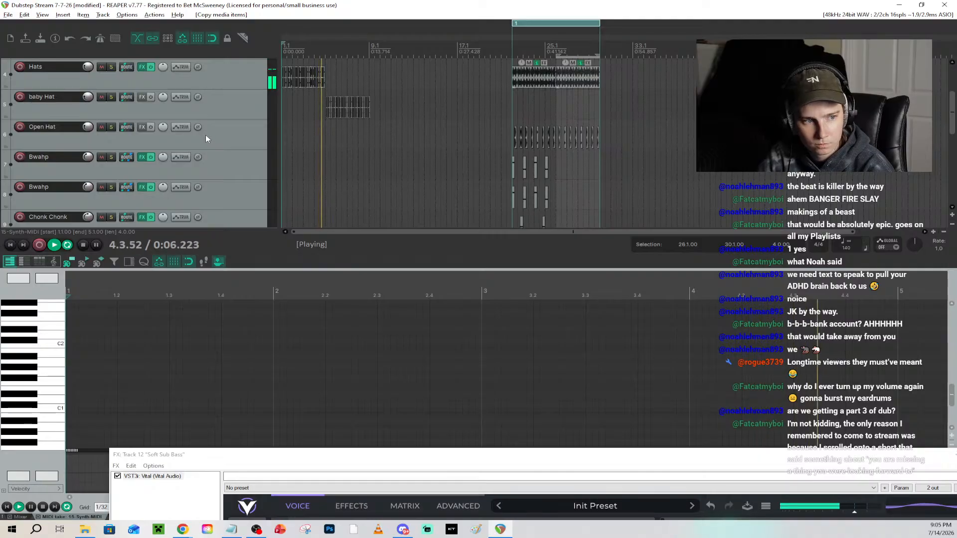
key("space")
key("ctrl+s")
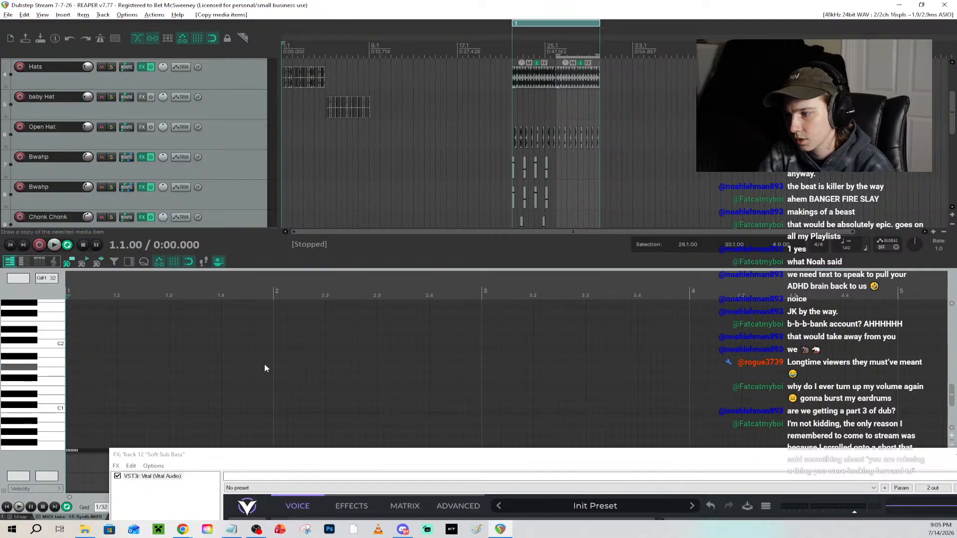
Close the Soft Sub Bass FX window and browse the Ghosthack Techno Sounds 2025 samples to the Loops\Vocals folder in Media Explorer
left_click_drag(642, 458, 286, 393)
left_click(628, 390)
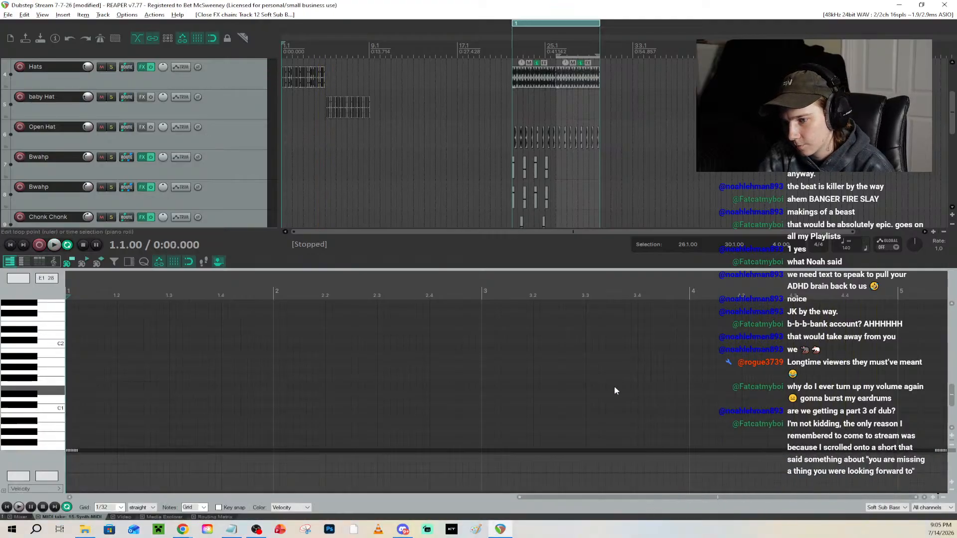
left_click(23, 517)
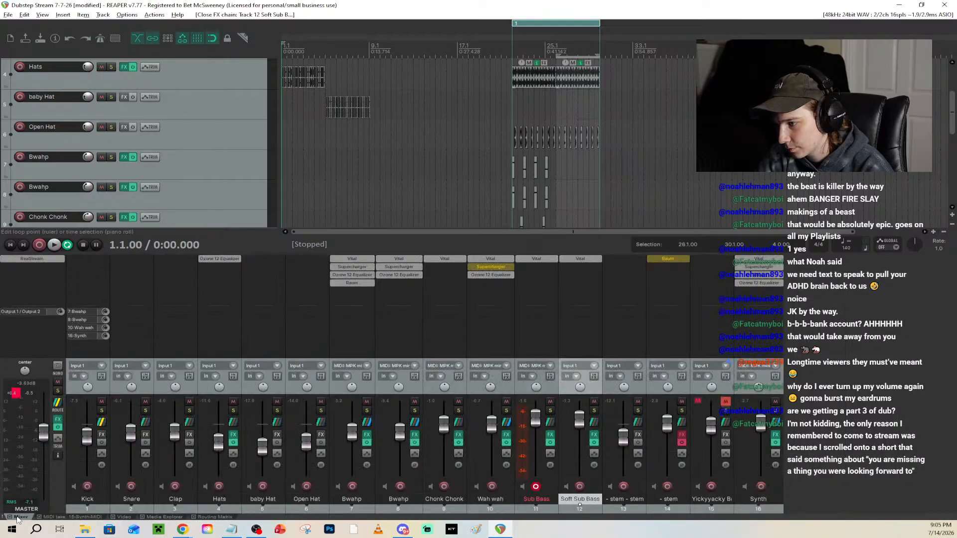
left_click(163, 517)
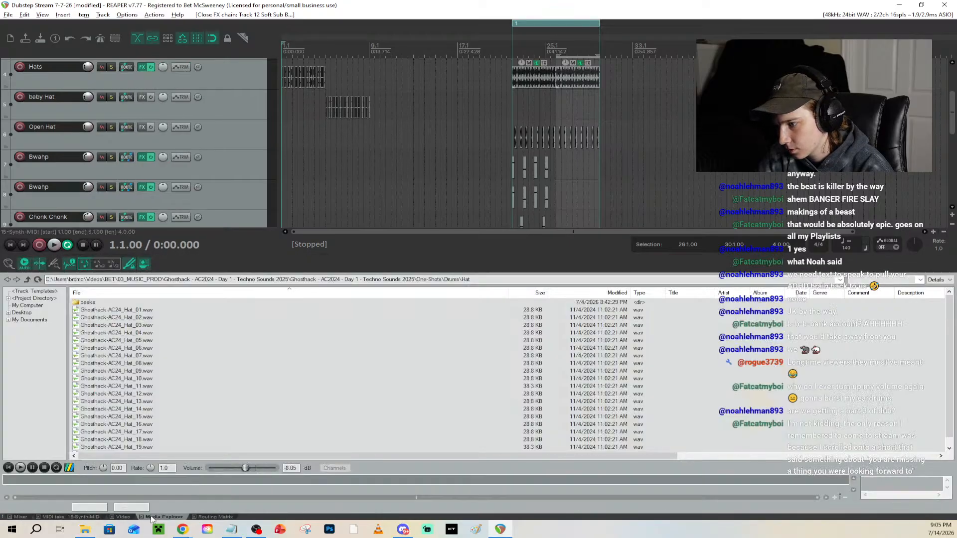
left_click(27, 280)
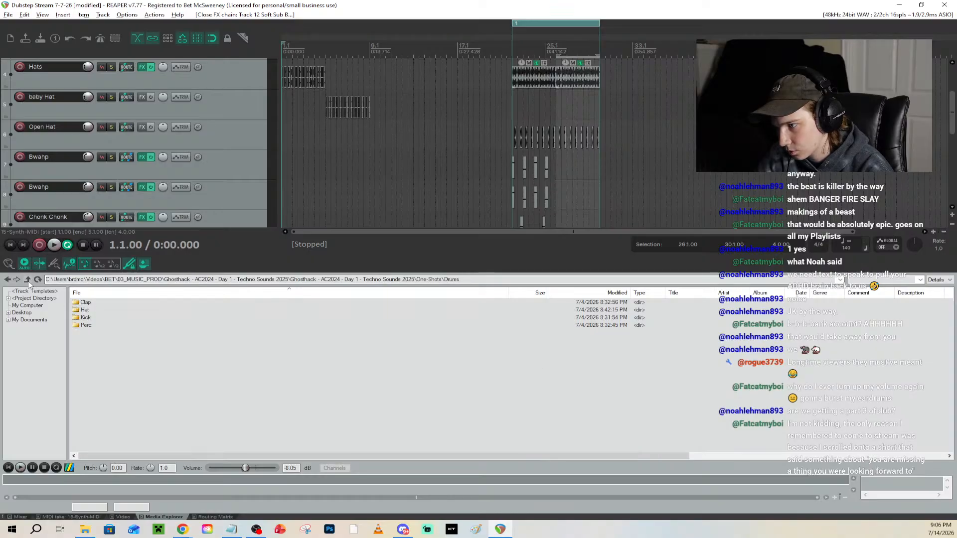
left_click(28, 280)
left_click(29, 279)
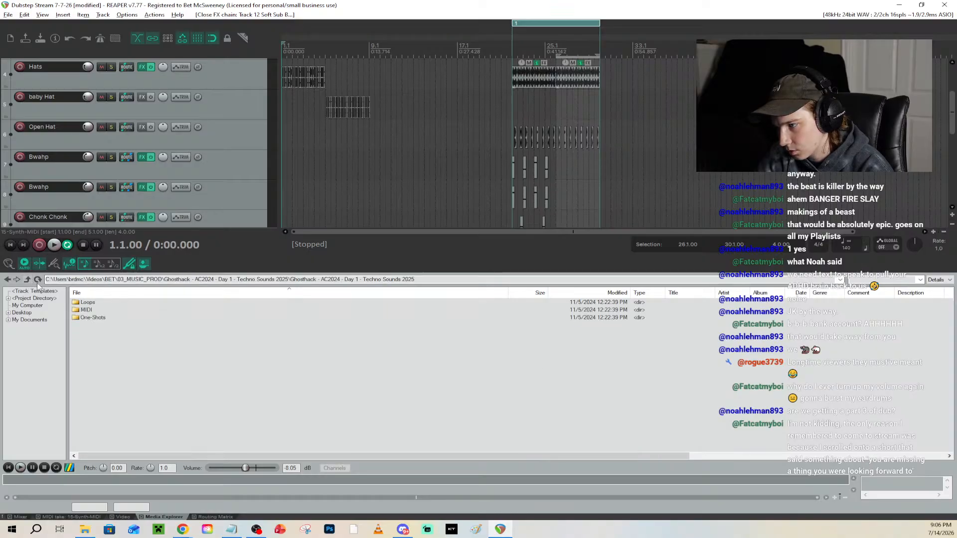
double_click(99, 303)
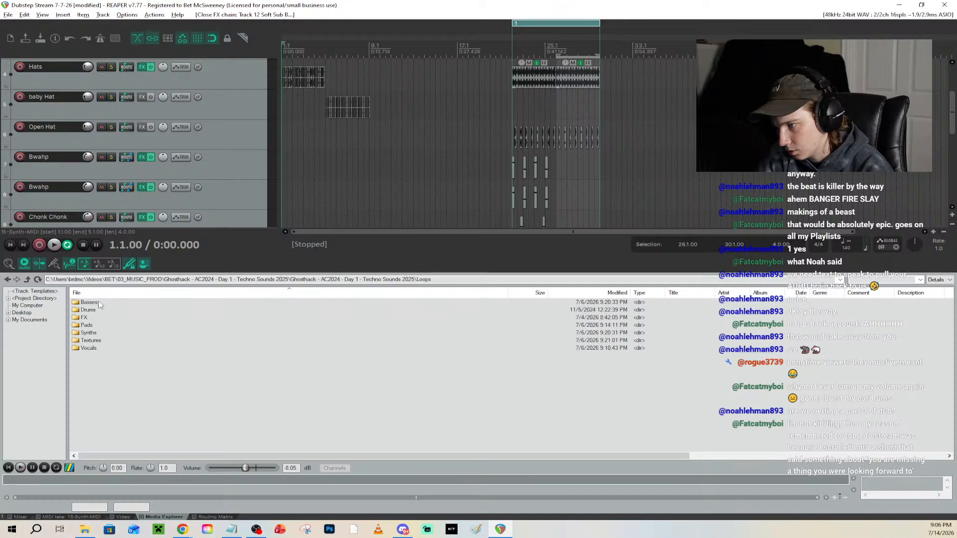
double_click(89, 349)
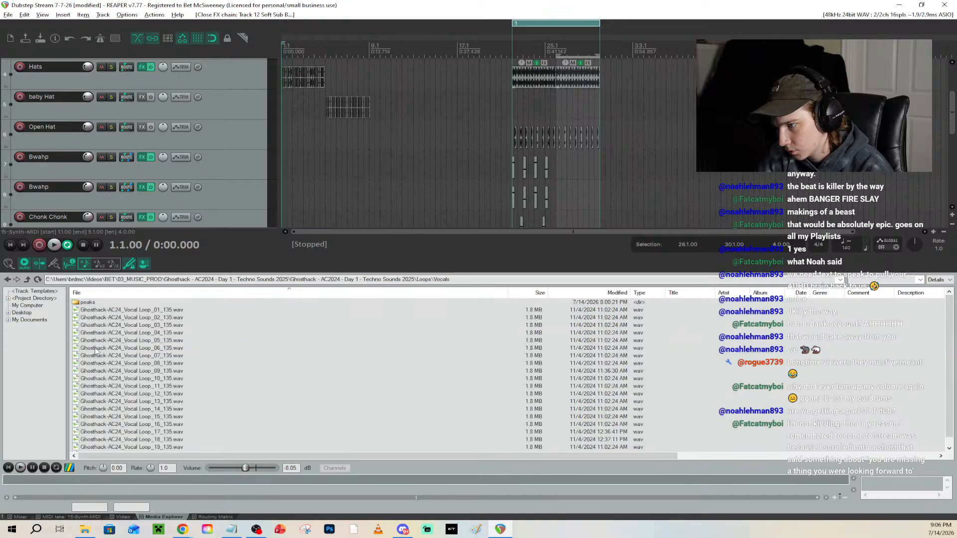
Preview the Ghosthack vocal loops 06 and 07
left_click(179, 349)
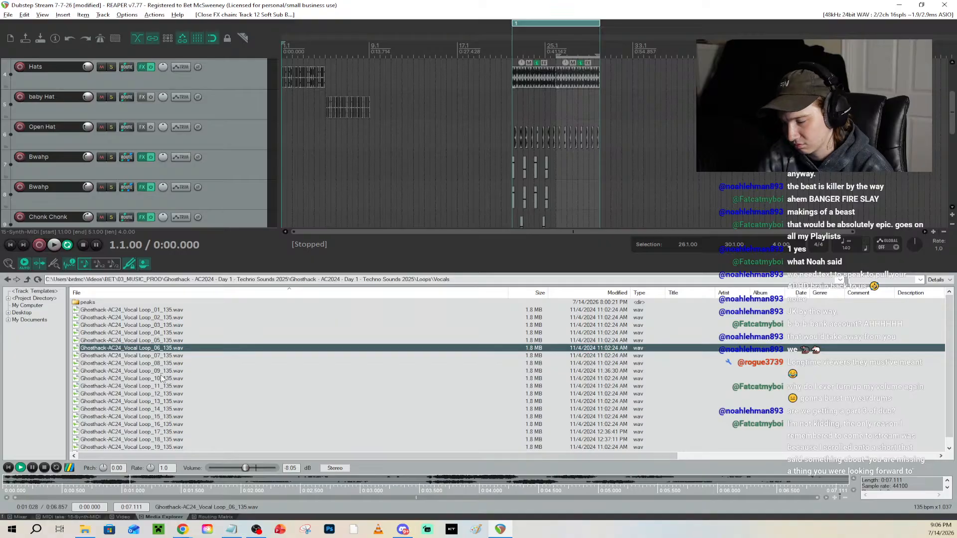
key("space")
key("Down")
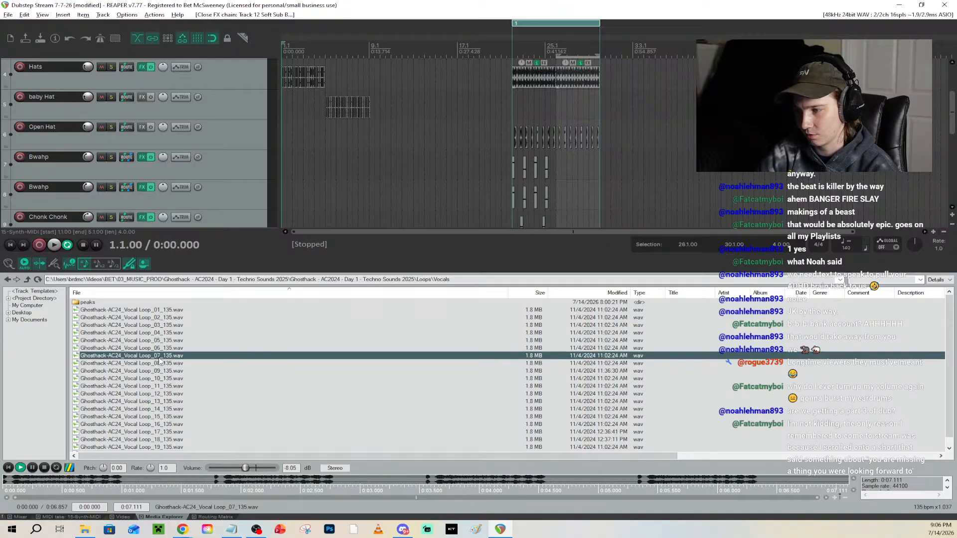
Try a vocal loop past bar 37, moving it to the Kick track and playing it from bar 37, and delete it
left_click_drag(179, 358, 689, 98)
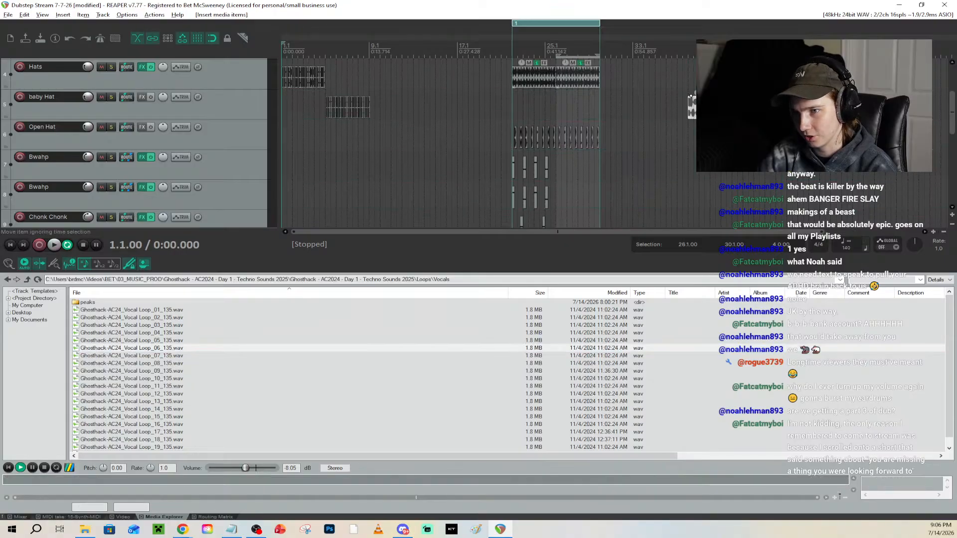
scroll(170, 131, "up", 2)
left_click_drag(691, 162, 689, 64)
left_click(679, 46)
key("space")
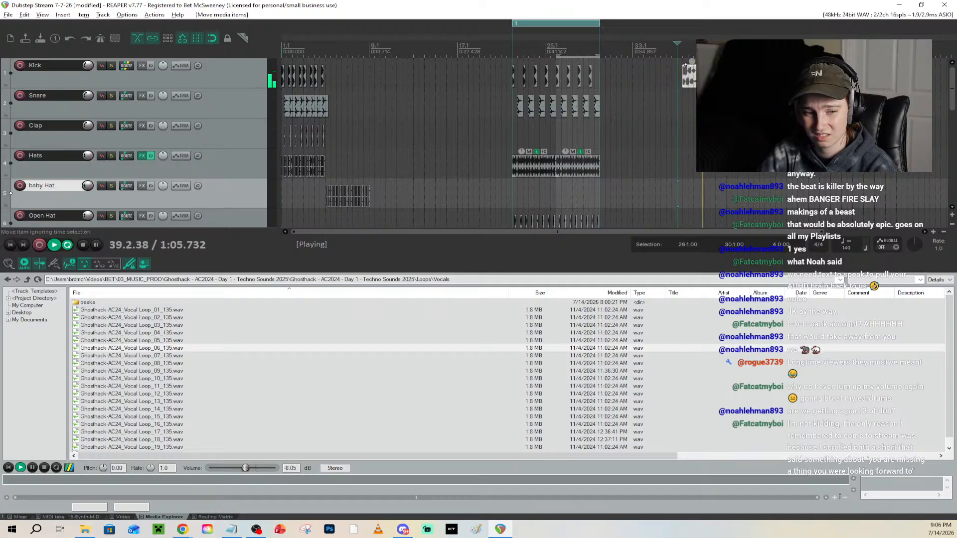
key("space")
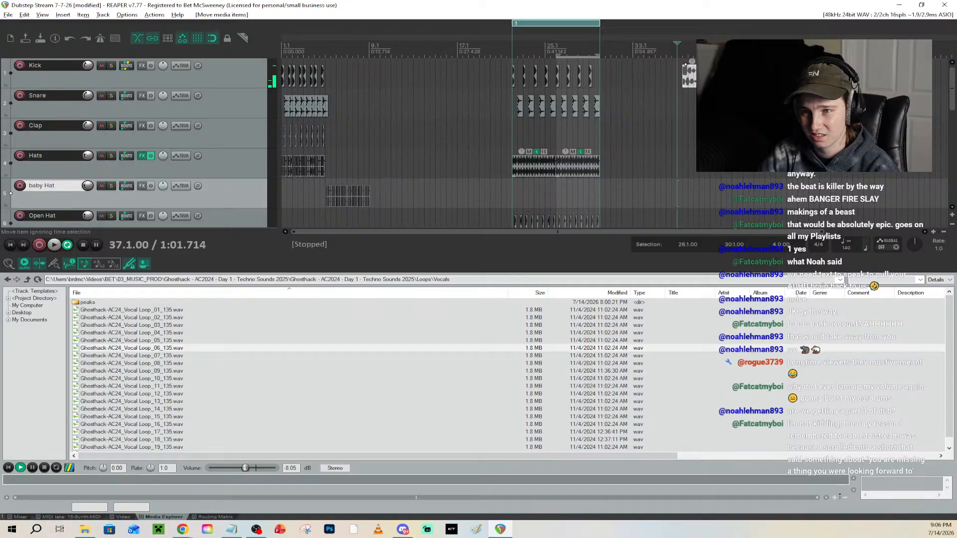
left_click(704, 77)
key("Delete")
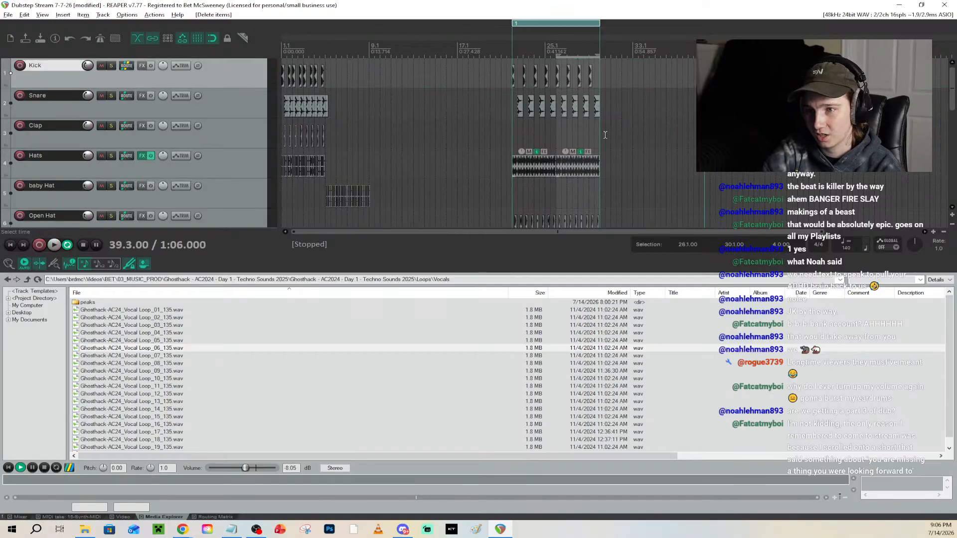
Preview vocal loops 05, 04 and 03 and insert loop 04 on the Snare track near 40.3
left_click(169, 341)
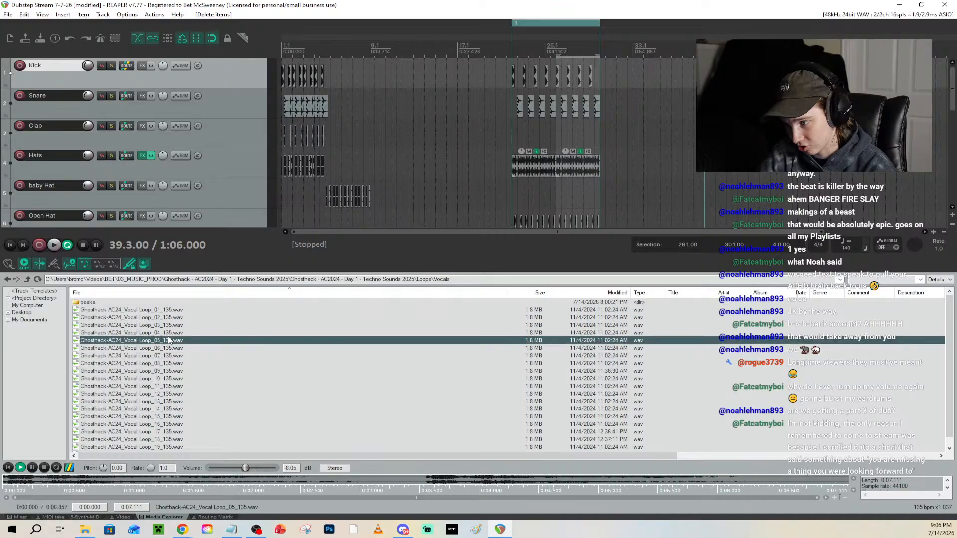
left_click(169, 333)
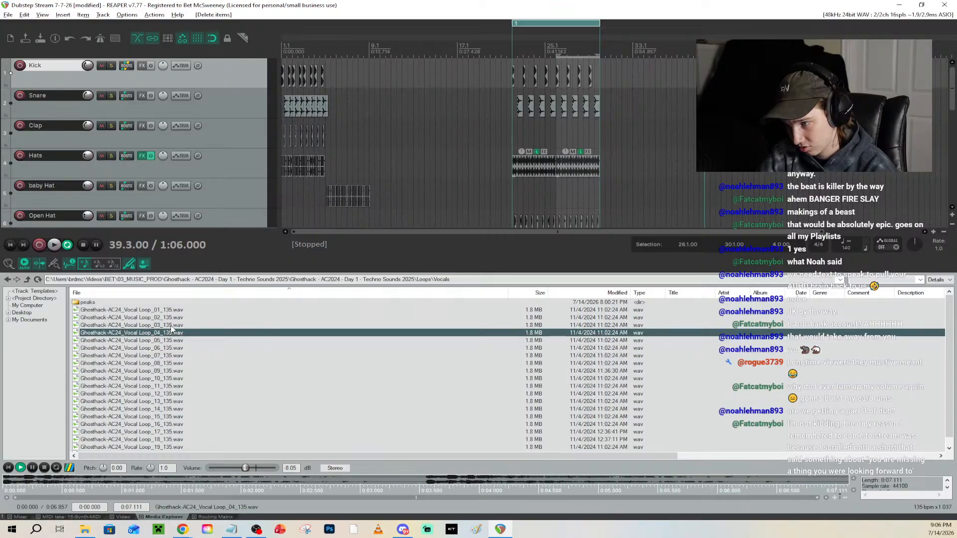
left_click(172, 326)
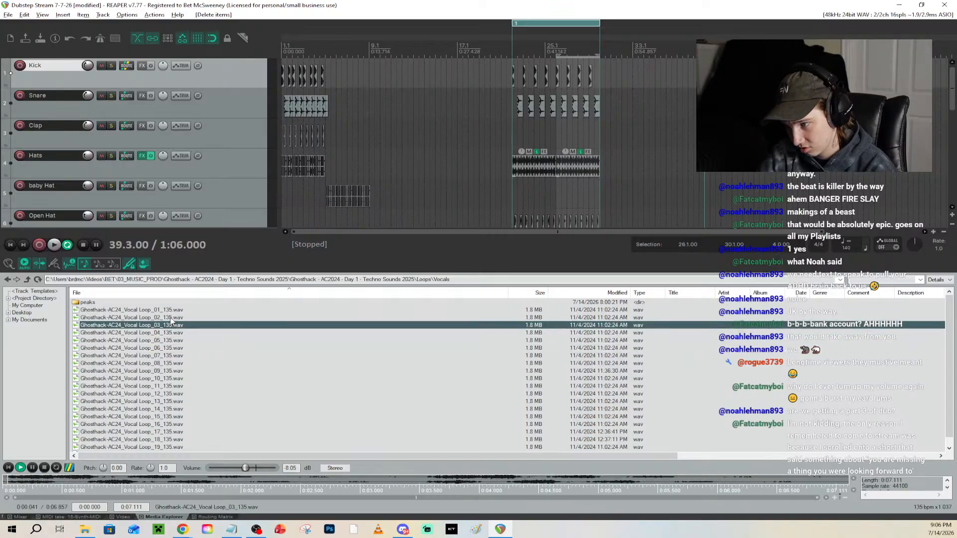
left_click(167, 333)
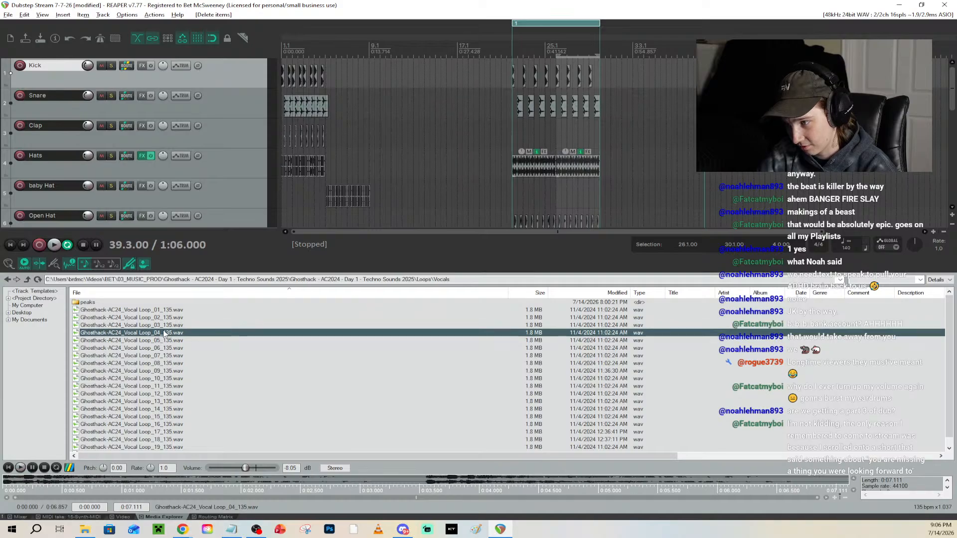
left_click_drag(167, 332, 707, 102)
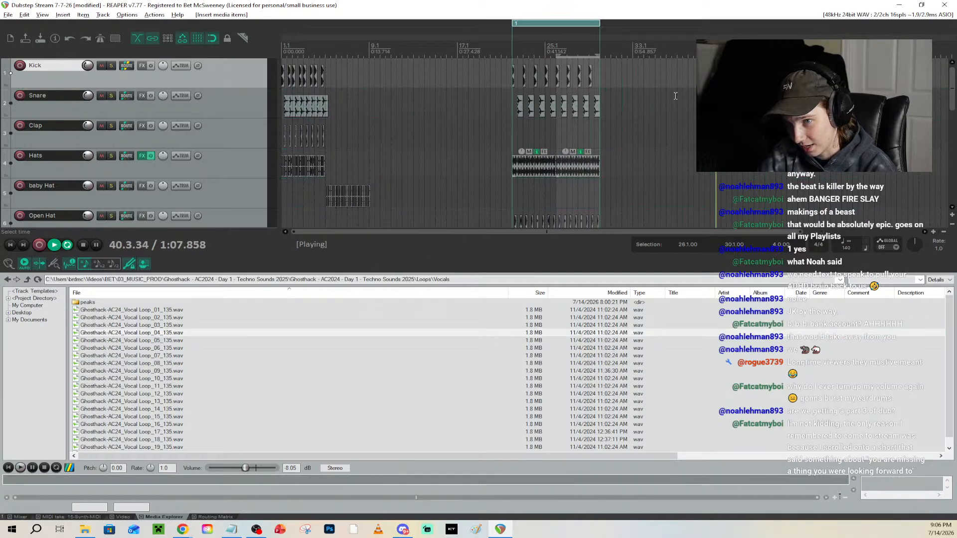
Preview vocal loops 03, 04 and 05 again, and insert loop 05 on the timeline to play from bar 47
left_click(186, 326)
left_click(186, 326)
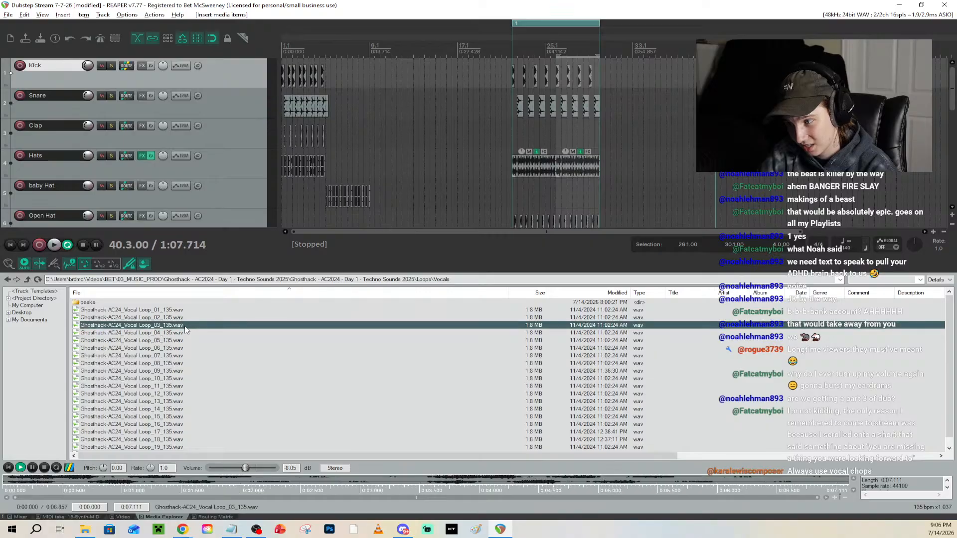
left_click(185, 333)
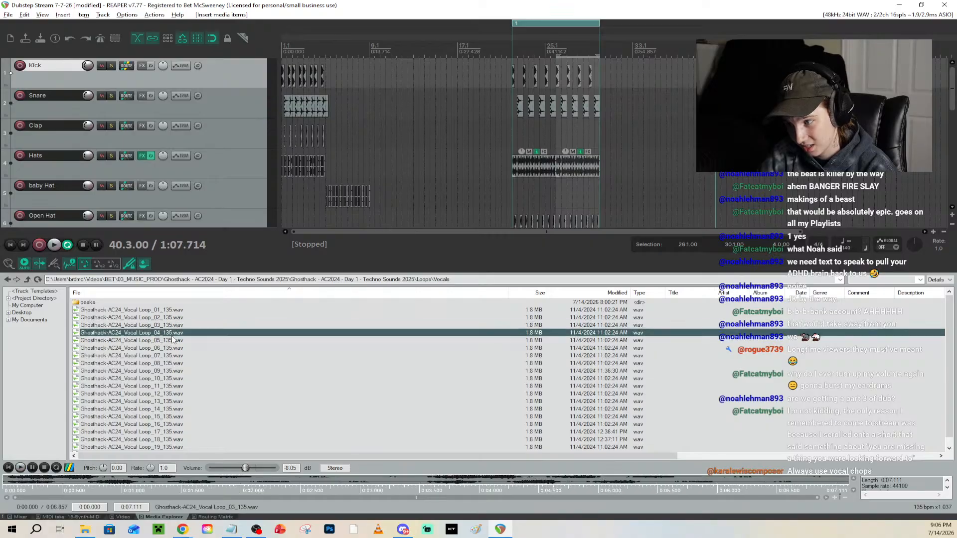
left_click(182, 340)
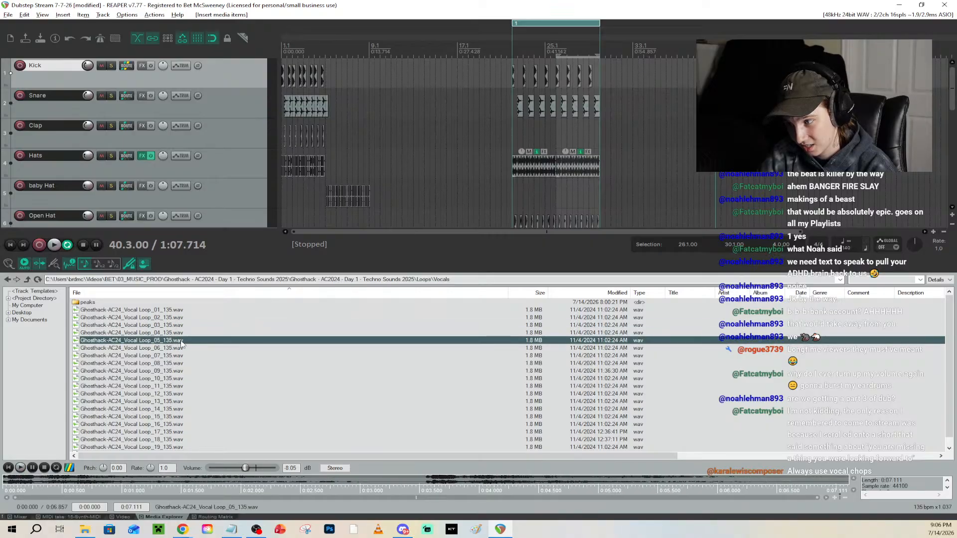
left_click_drag(181, 343, 723, 132)
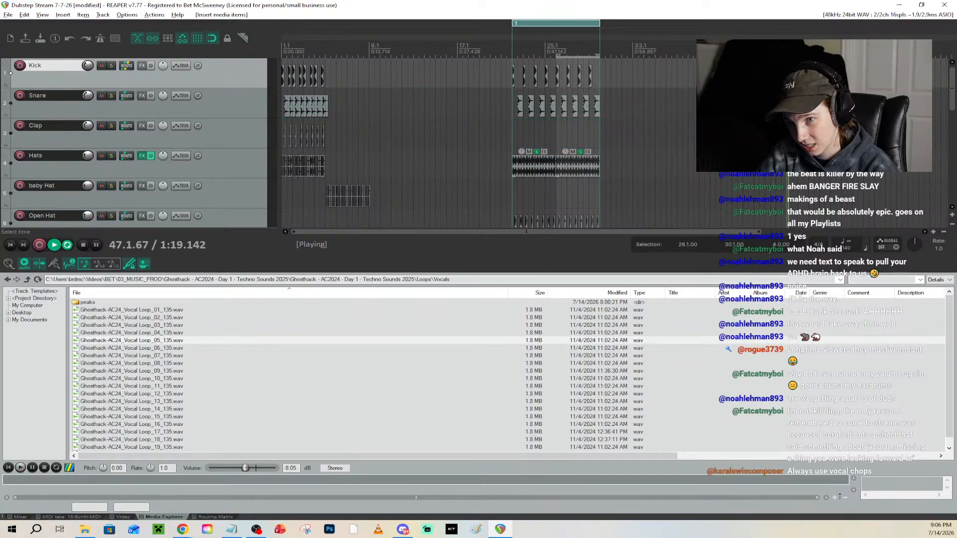
Preview vocal loop 07, insert it on the timeline at about bar 52 and play it from there
left_click(162, 357)
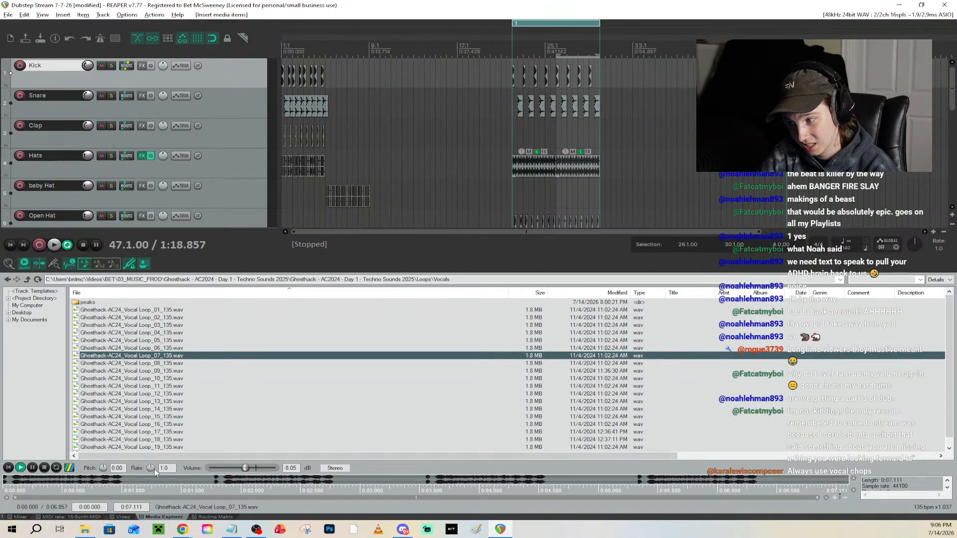
left_click_drag(162, 357, 798, 132)
key("space")
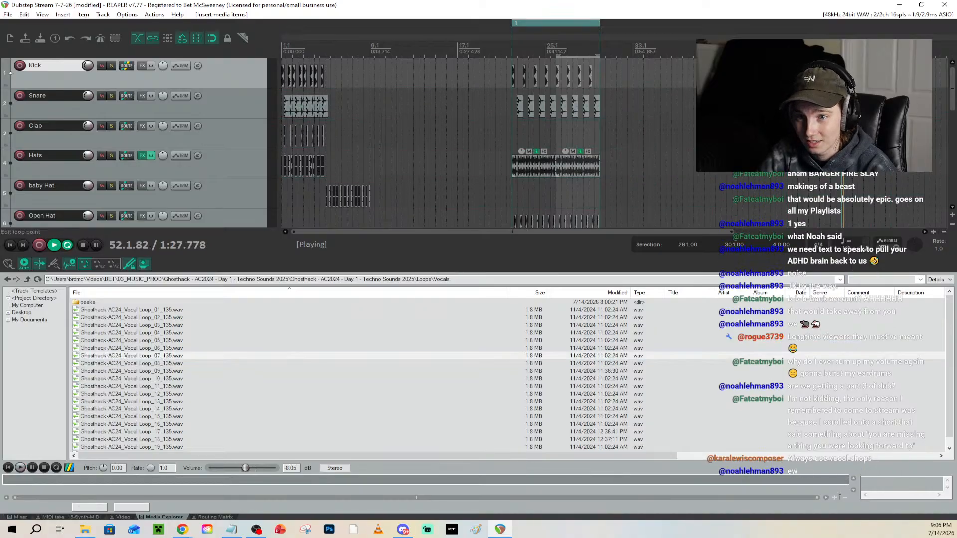
key("space")
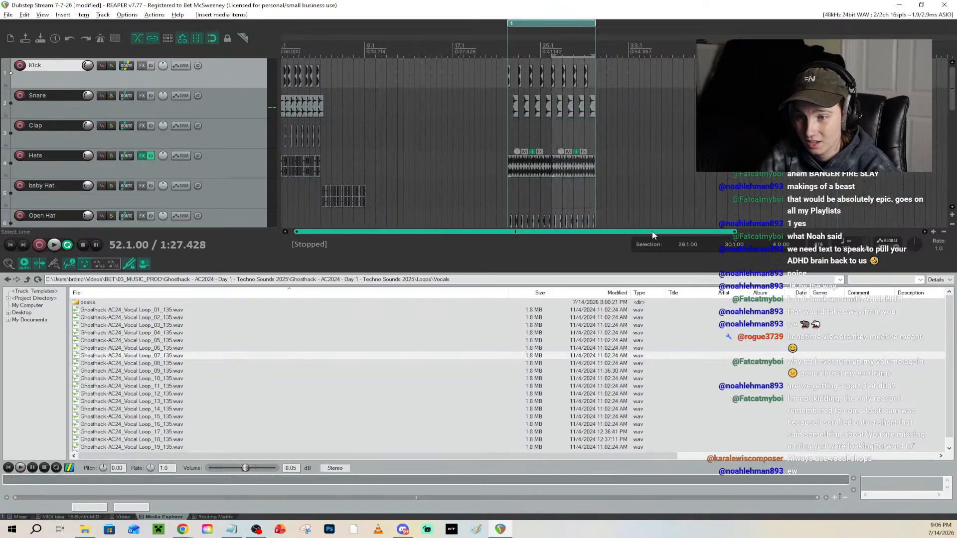
Preview vocal loops 08 and 09 and play the arrangement from 52.3
left_click(167, 364)
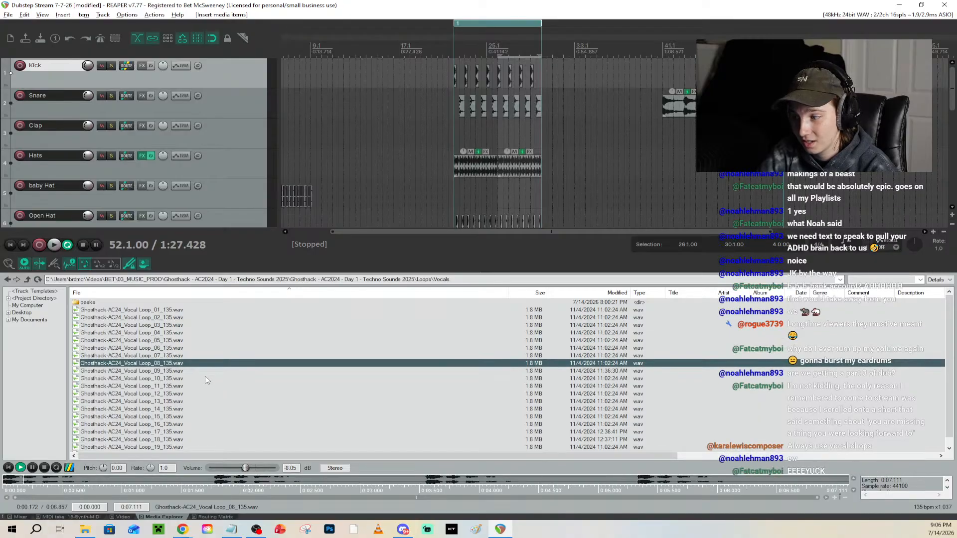
left_click(179, 372)
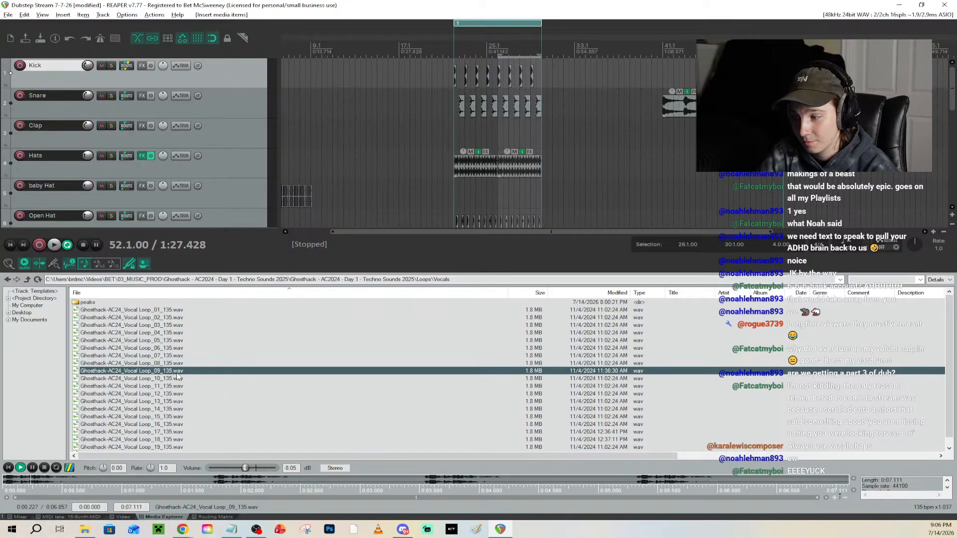
left_click(789, 50)
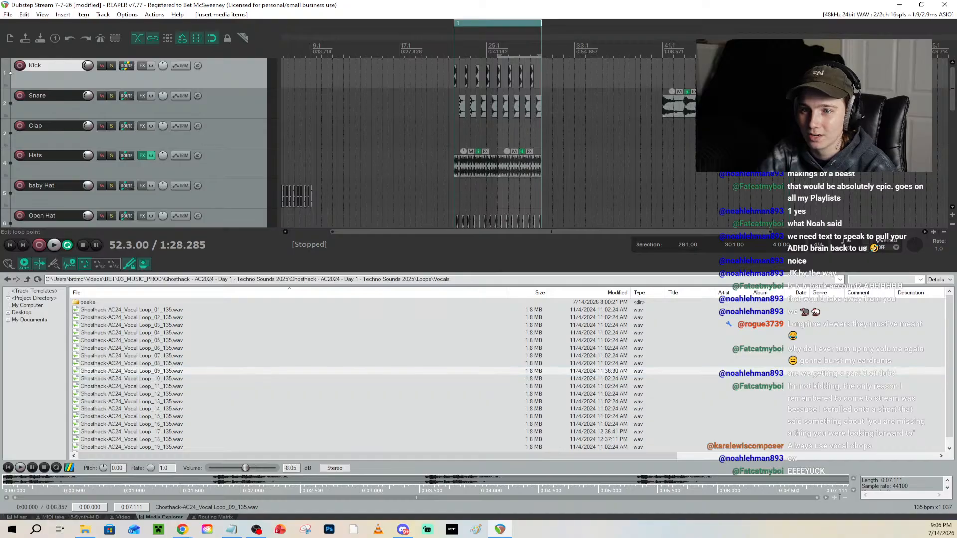
key("space")
key("space")
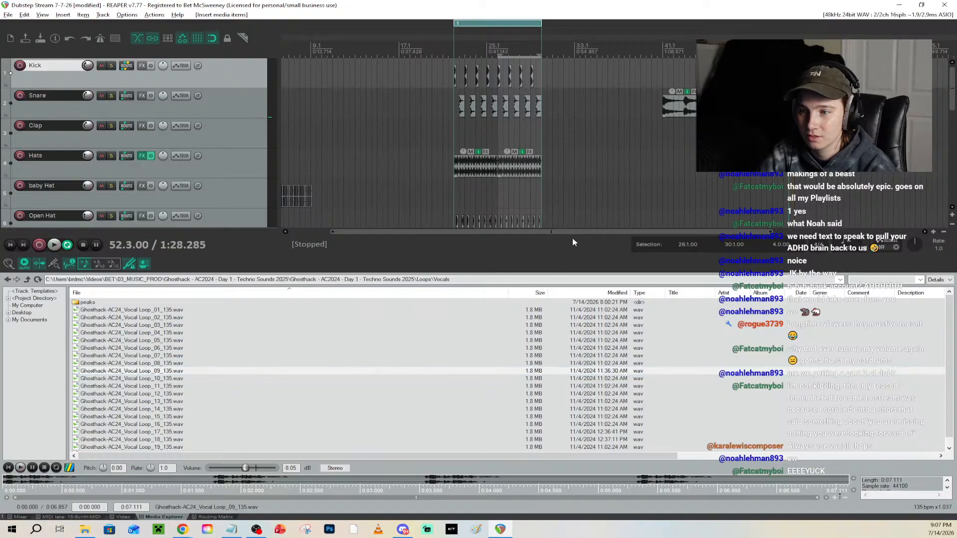
Return to the project start and add a new track named Vocal Chops below the Snare track
left_click_drag(573, 232, 533, 231)
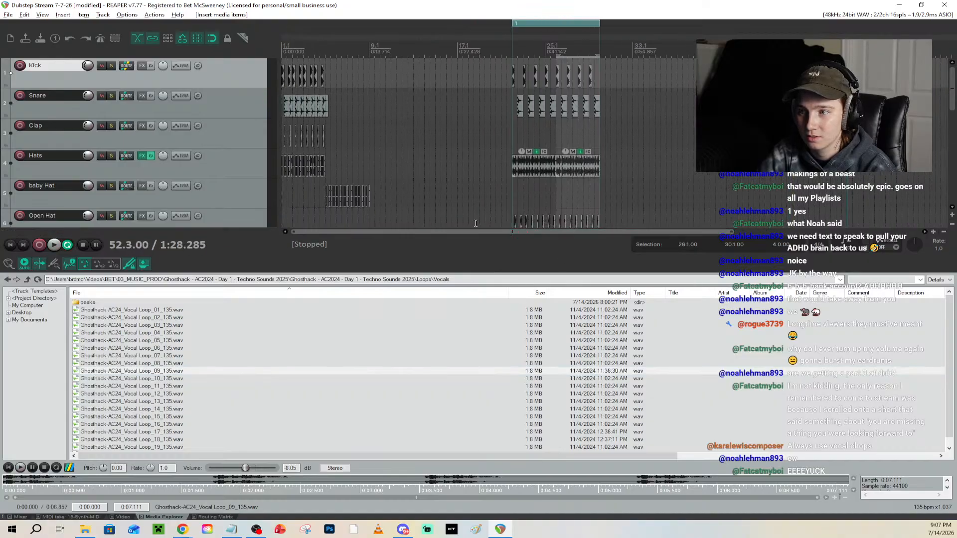
left_click(283, 43)
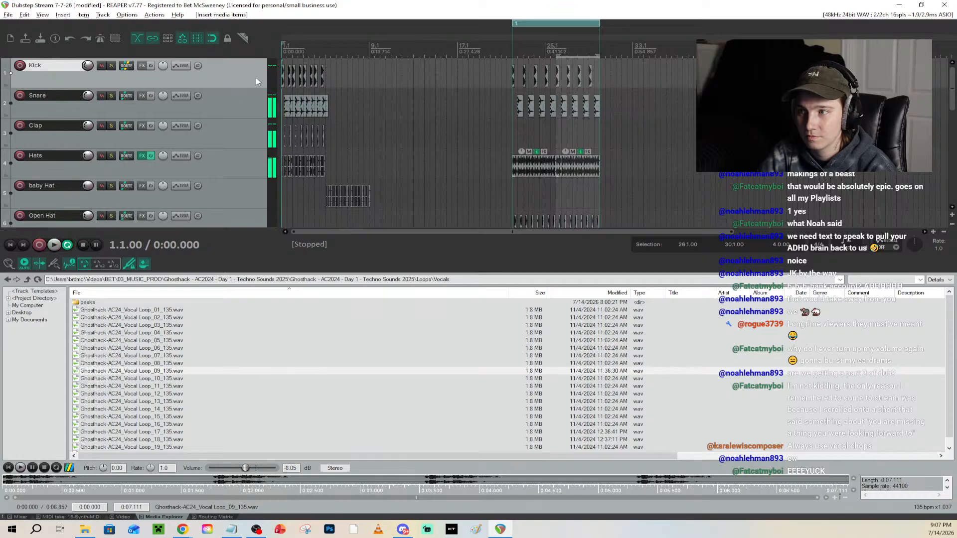
left_click(235, 98)
key("ctrl+t")
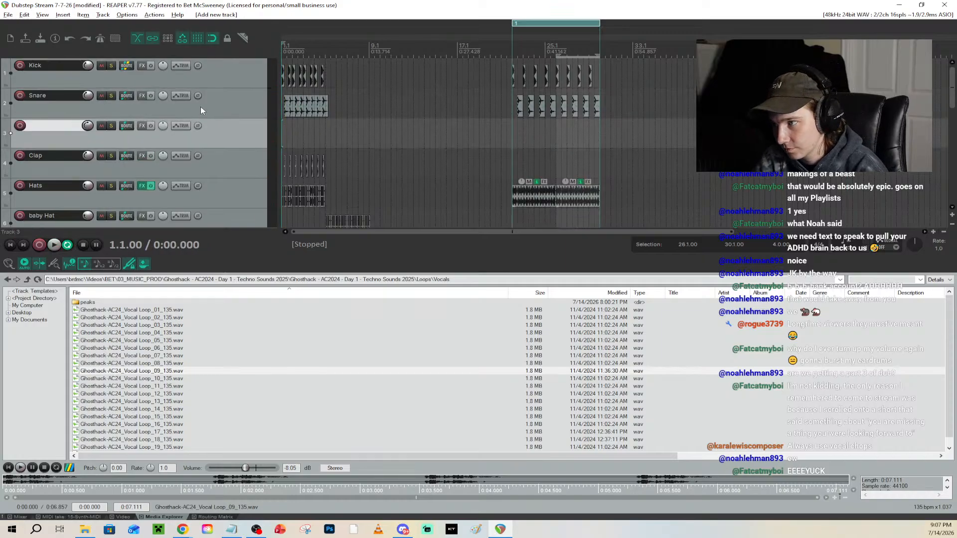
double_click(71, 125)
type("Vocal ")
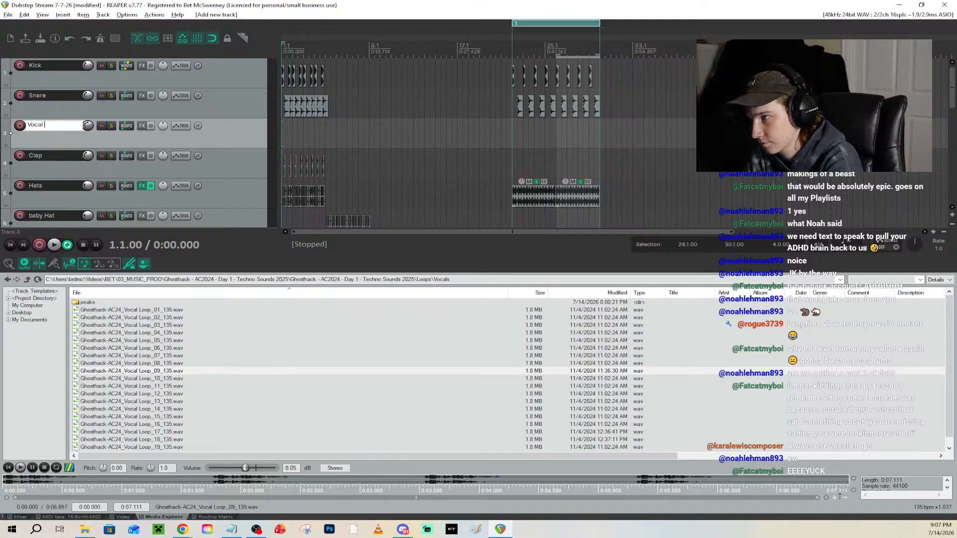
type("Chops")
key("Return")
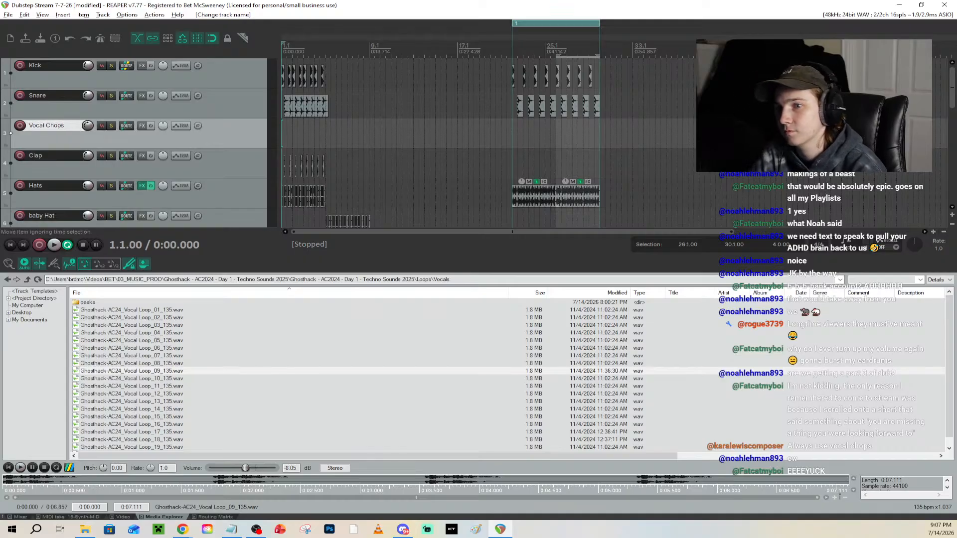
Move the vocal loop 07 item to the start of the Vocal Chops track and shorten it to three beats
left_click_drag(299, 108, 290, 132)
scroll(349, 135, "up", 4)
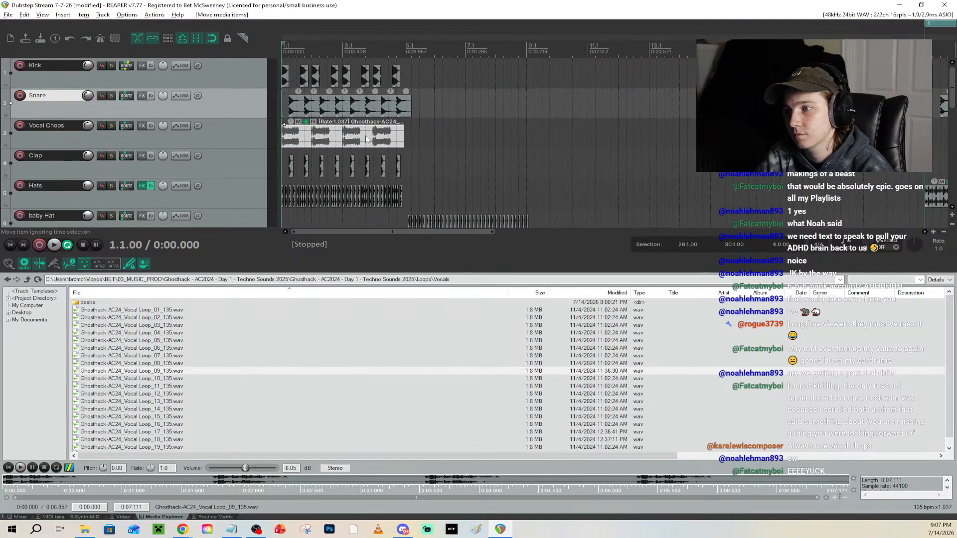
left_click_drag(401, 137, 302, 145)
Lower the Vocal Chops track volume to about -17 dB and play the chop with the opening drums
key("space")
left_click_drag(88, 125, 88, 133)
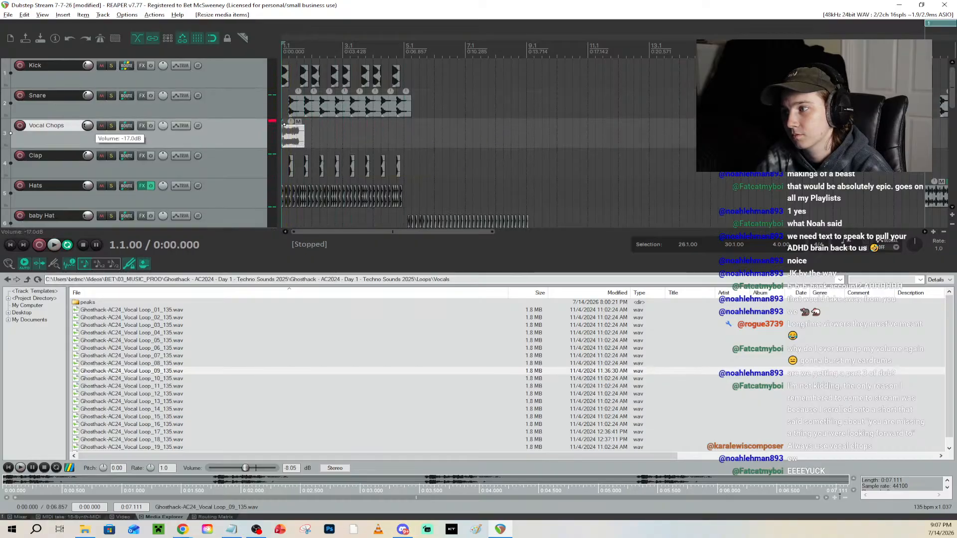
key("space")
key("space")
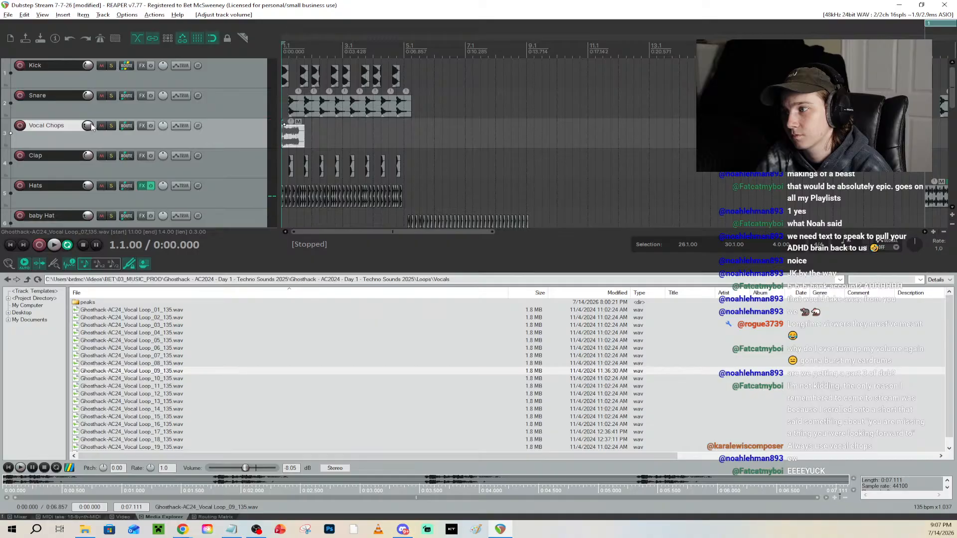
key("space")
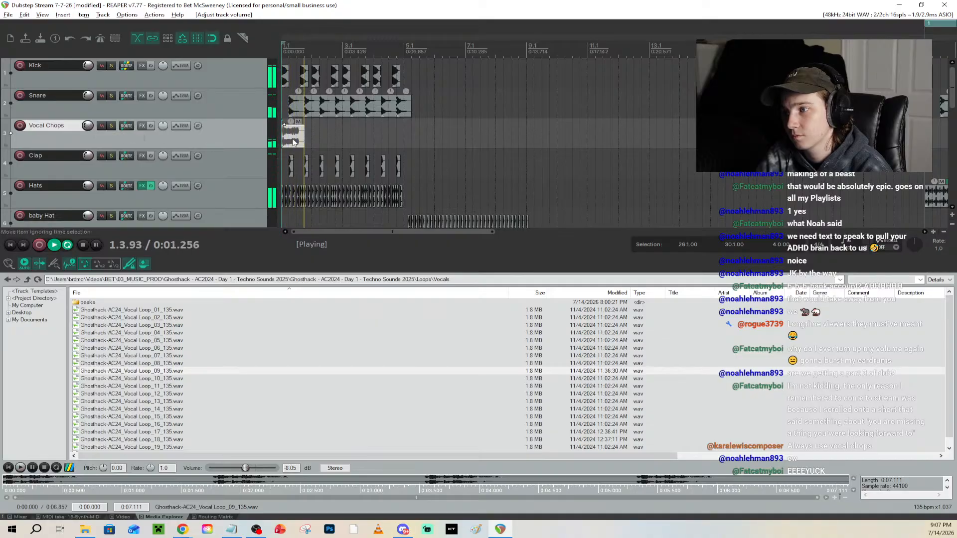
key("space")
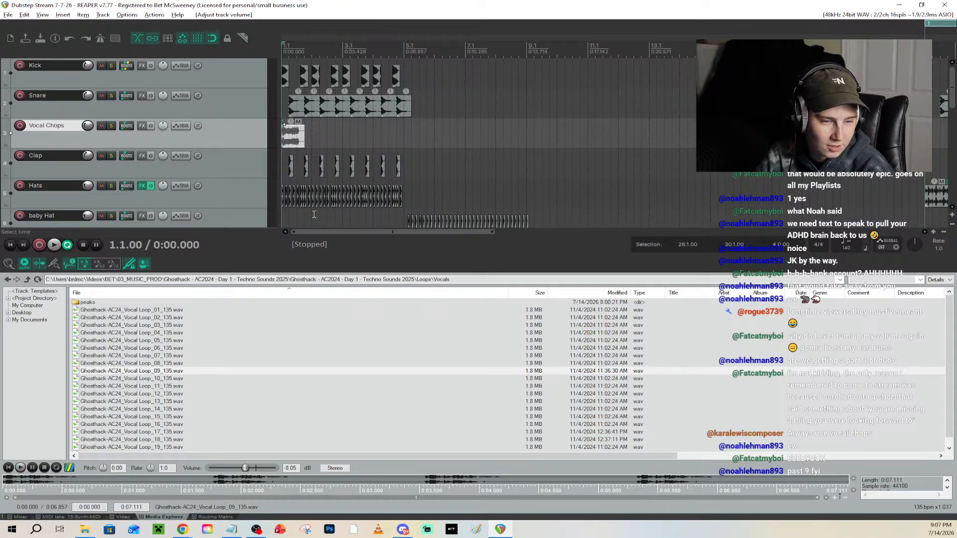
Preview Ghosthack vocal loops 10 and 11
scroll(381, 142, "down", 4)
left_click(169, 379)
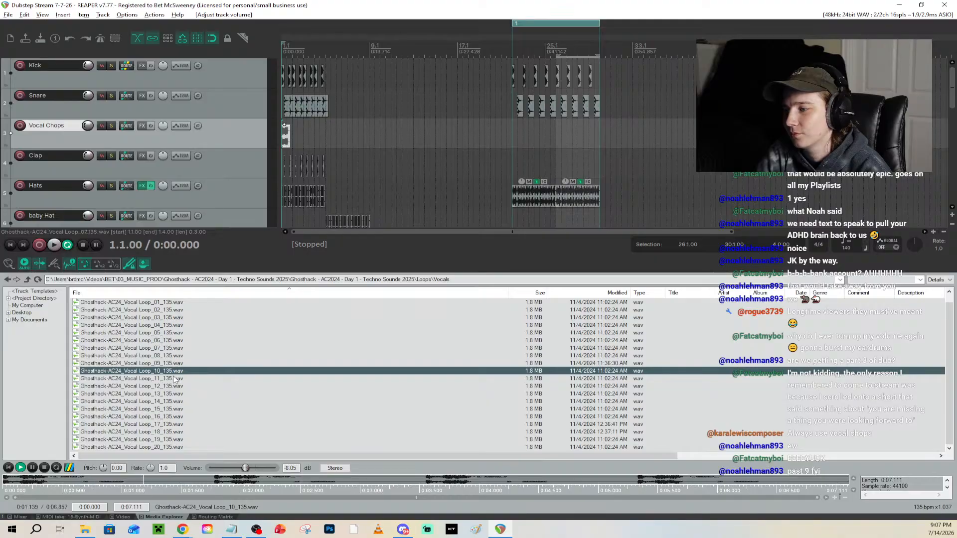
left_click(165, 379)
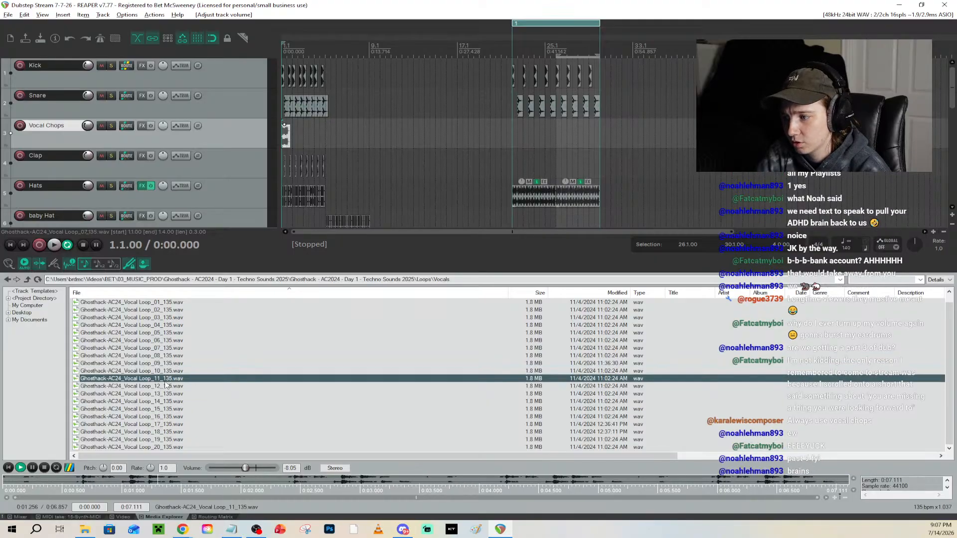
Try vocal loop 11 on the timeline, playing it from 53.3 and from bar 56, and delete it
key("ctrl+z")
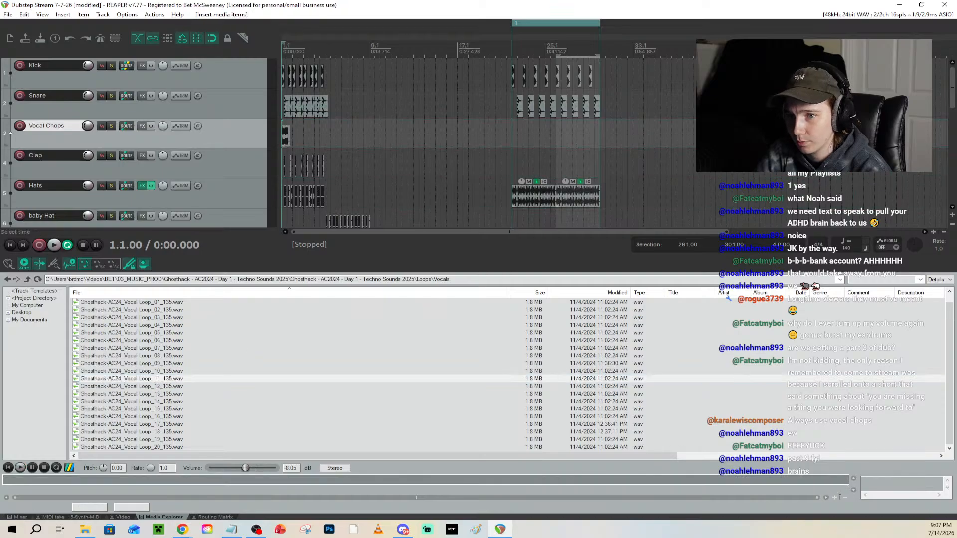
key("End")
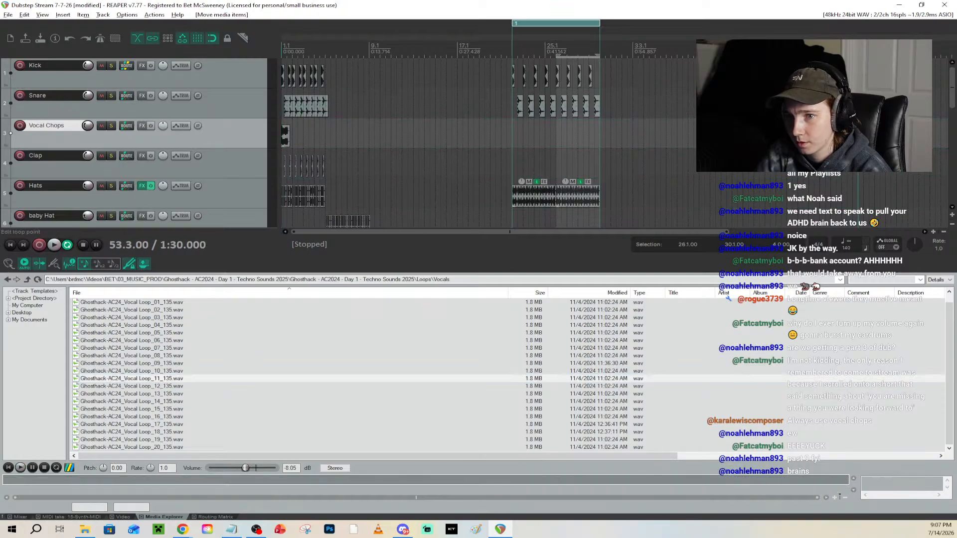
key("space")
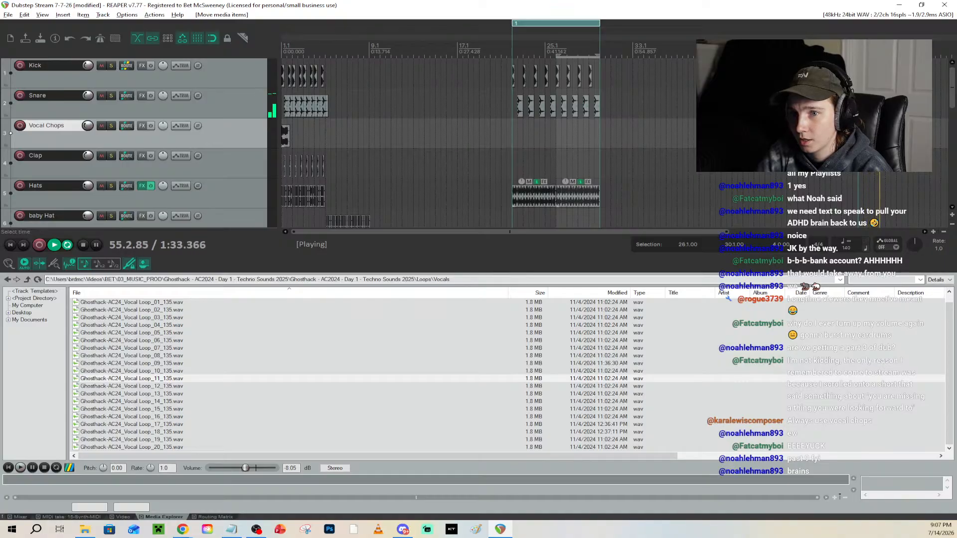
key("space")
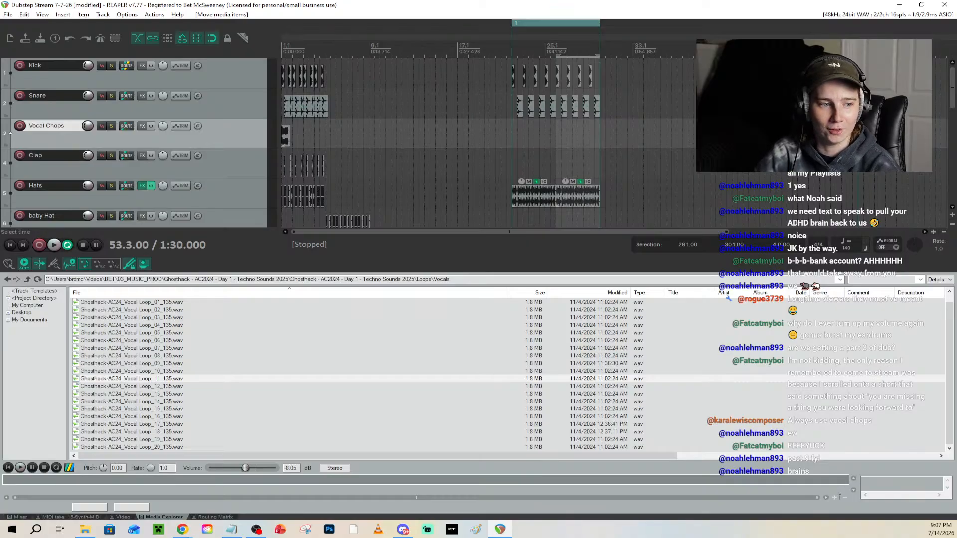
key("space")
left_click(886, 106)
key("space")
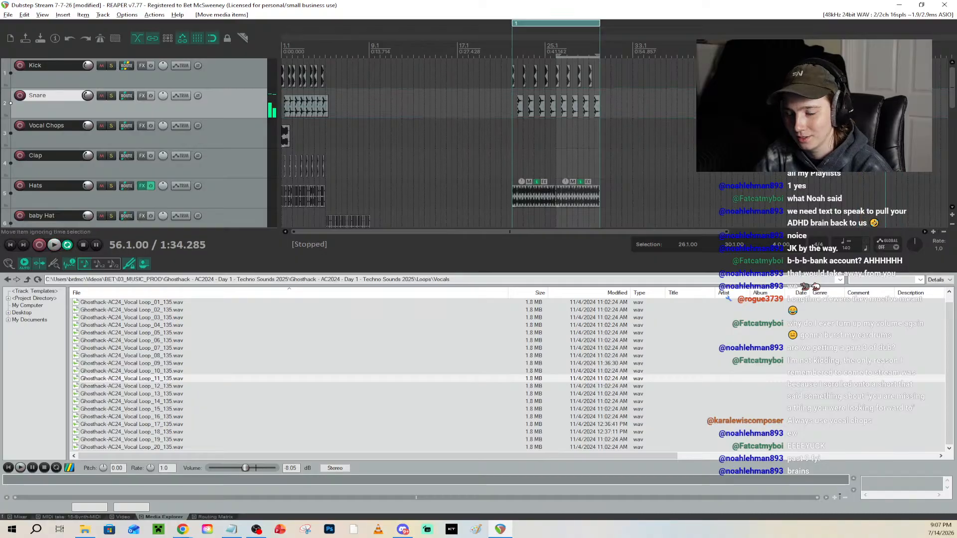
key("Delete")
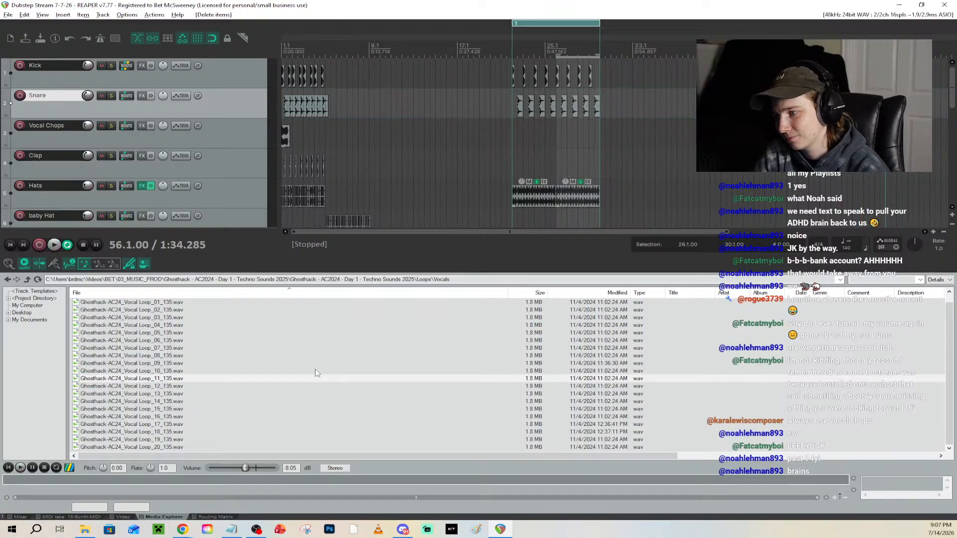
Place Ghosthack vocal loop 12 on the Snare track around bar 53 and play it from there
left_click(169, 387)
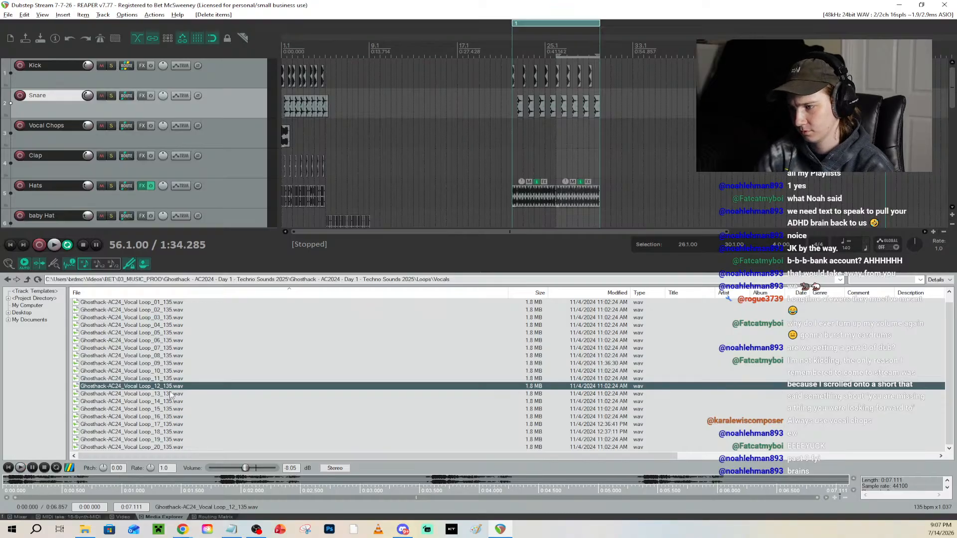
left_click_drag(168, 388, 865, 134)
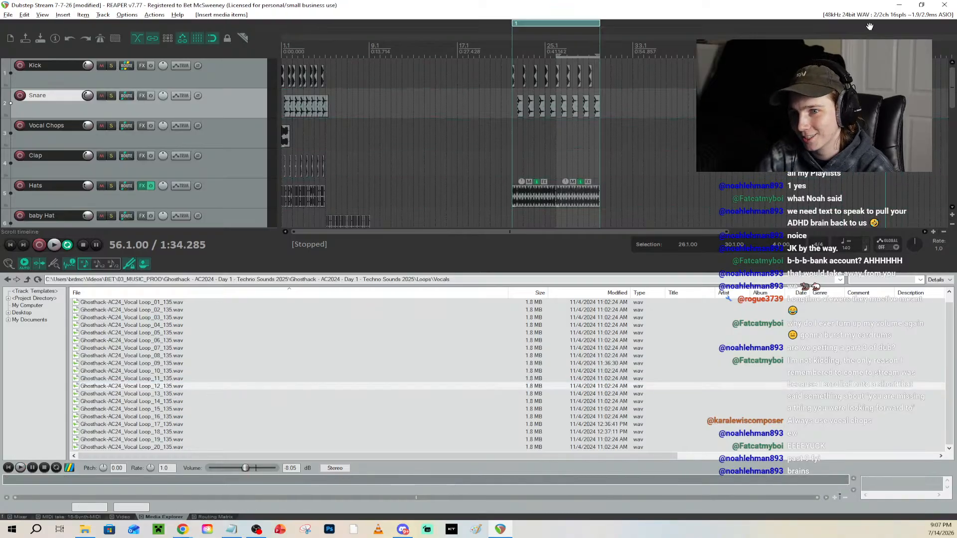
key("space")
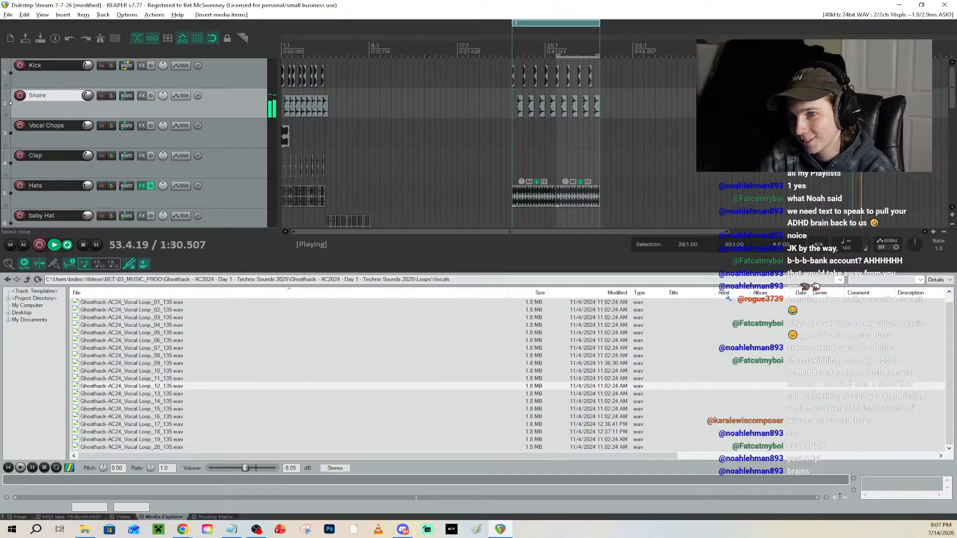
key("space")
scroll(312, 159, "up", 4)
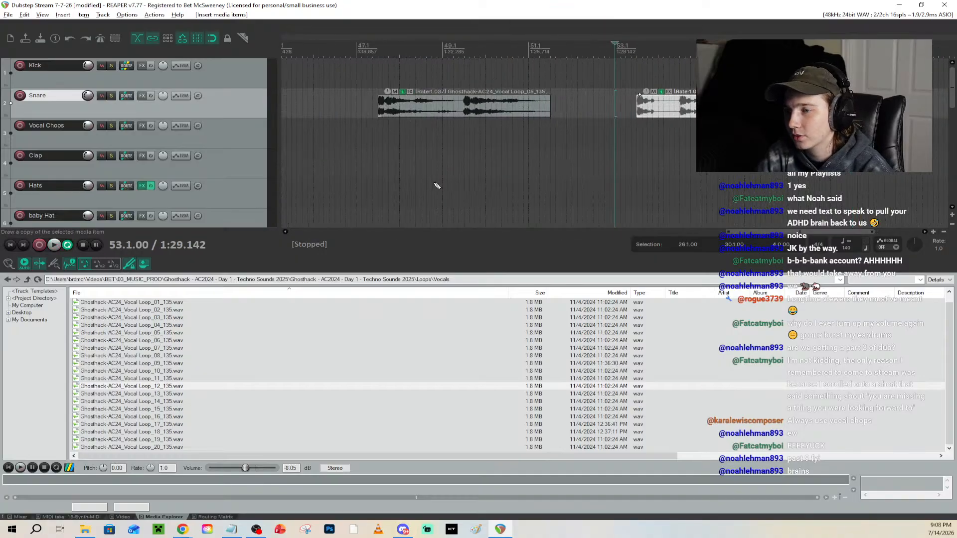
Save the project and play the vocal chop with the opening drums from the start
key("ctrl+s")
left_click_drag(755, 232, 209, 229)
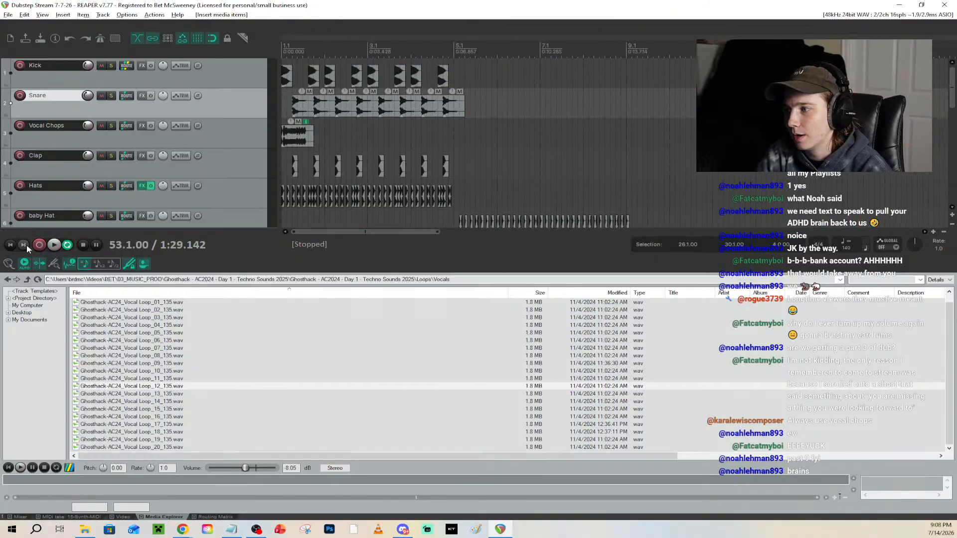
left_click(10, 245)
key("space")
scroll(370, 145, "down", 3)
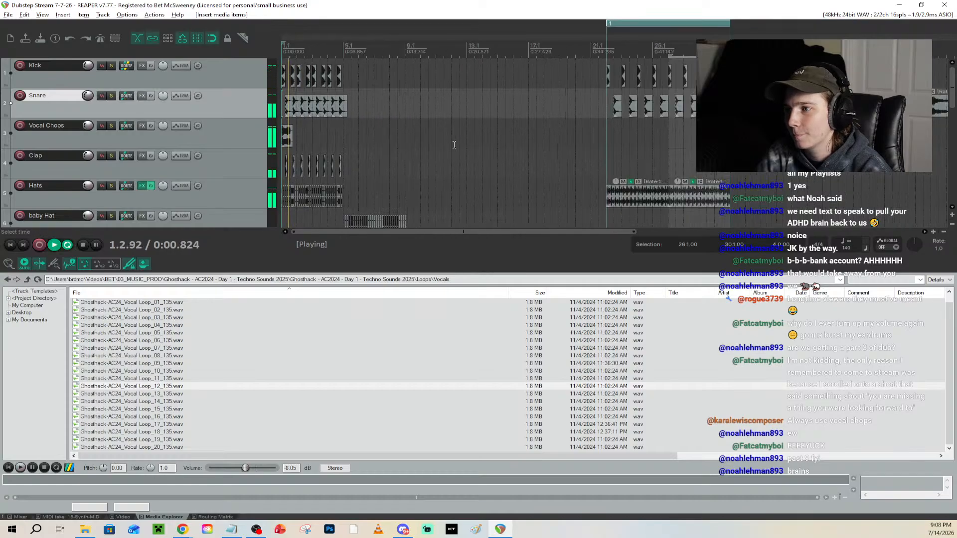
key("space")
Delete the chop from the Vocal Chops track and play the opening from the start without it
left_click(289, 136)
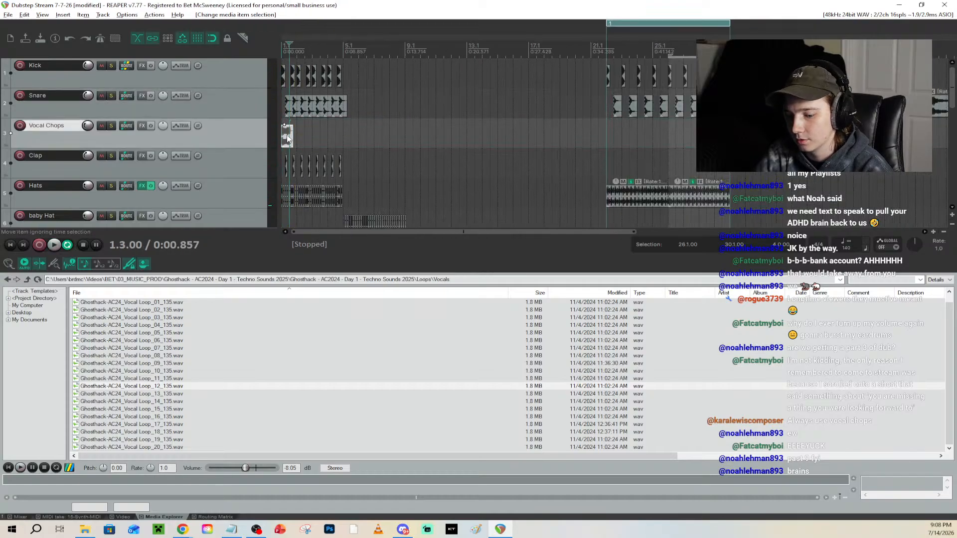
key("Delete")
key("space")
left_click(10, 245)
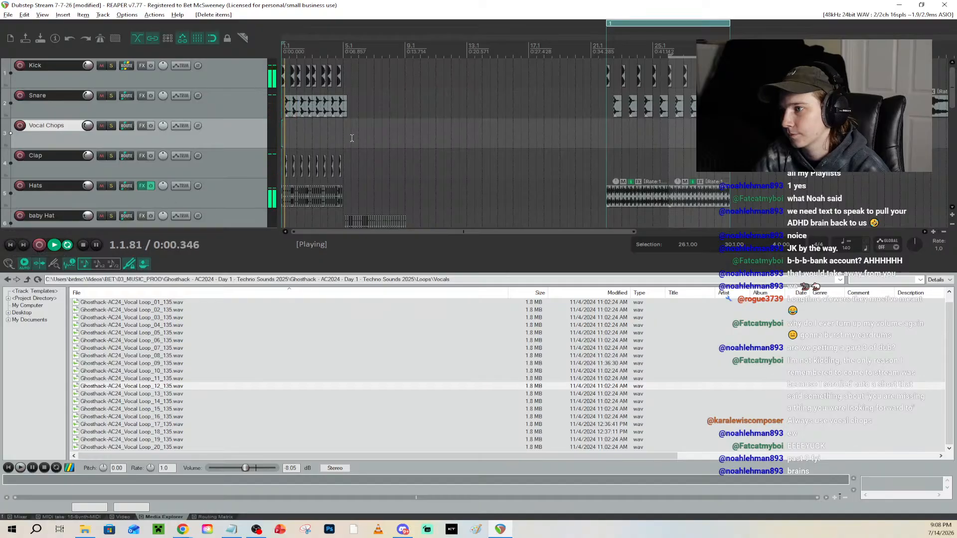
scroll(365, 156, "up", 4)
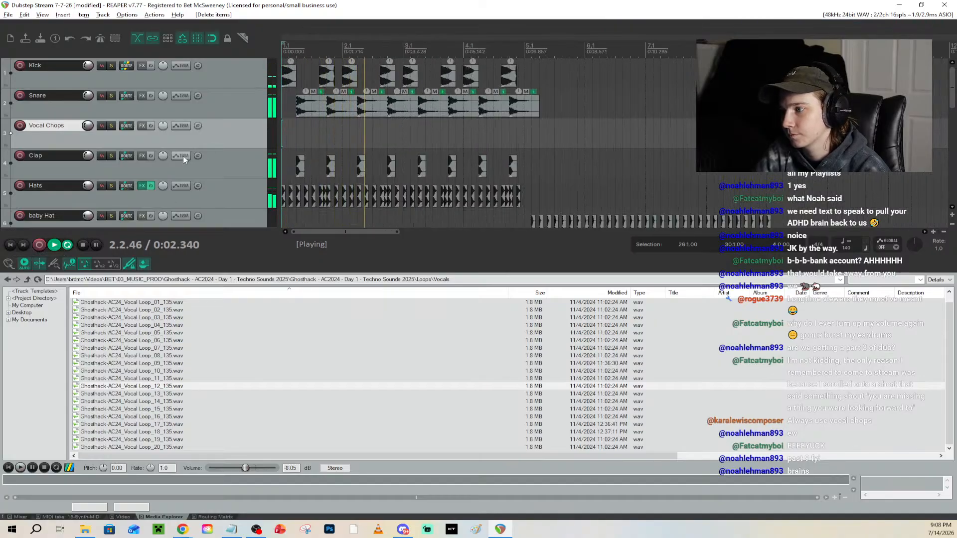
key("space")
Save the project and turn off record arming on the Sub Bass track
scroll(187, 151, "down", 6)
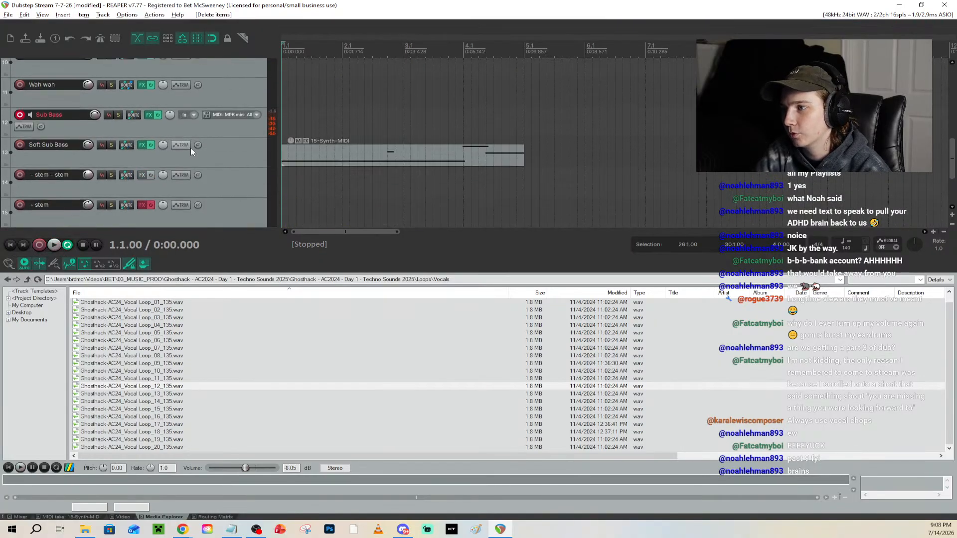
key("ctrl+s")
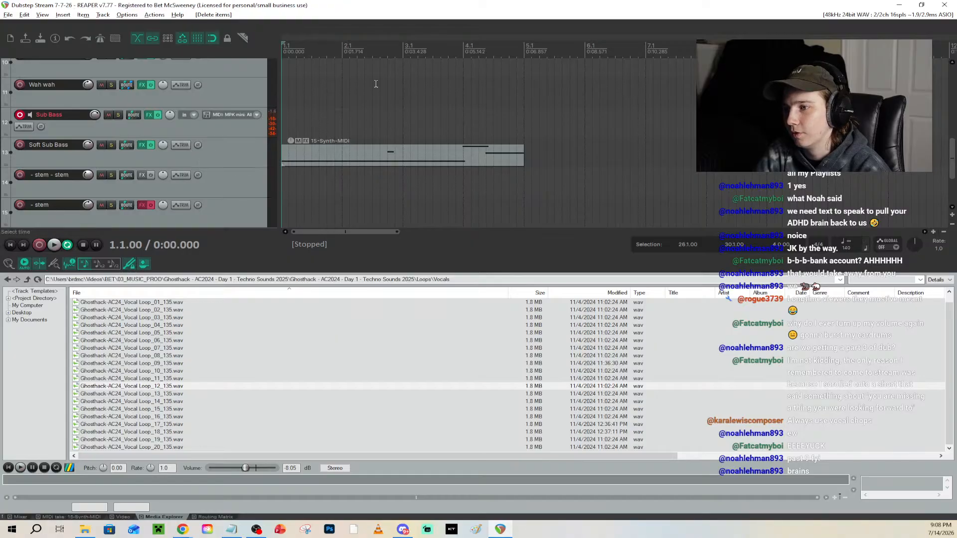
left_click(240, 166)
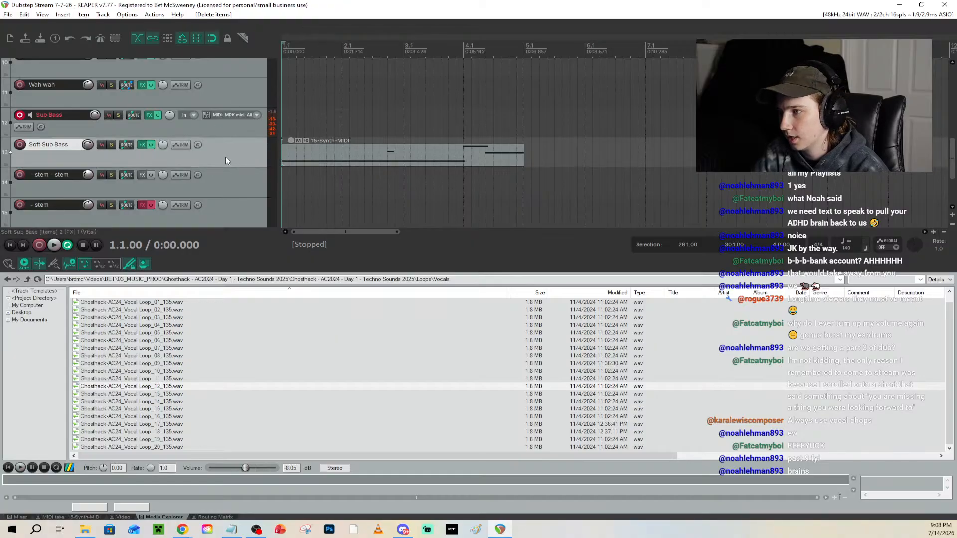
scroll(165, 160, "down", 3)
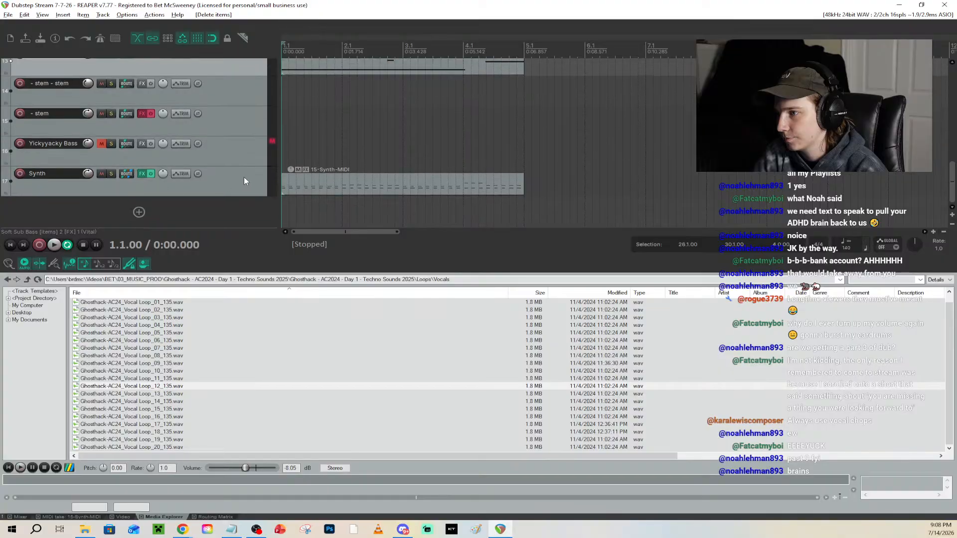
left_click(246, 177)
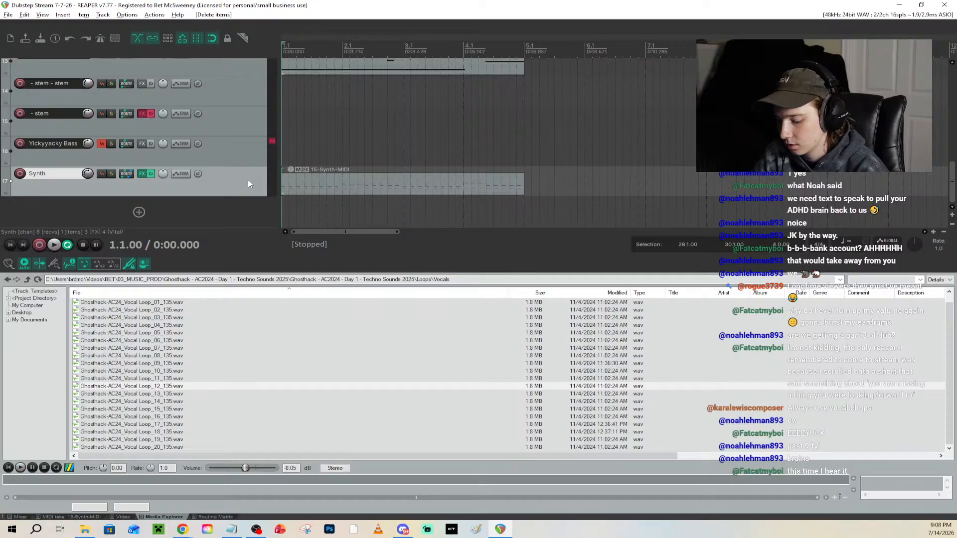
scroll(110, 153, "up", 5)
left_click(20, 156)
scroll(106, 152, "down", 4)
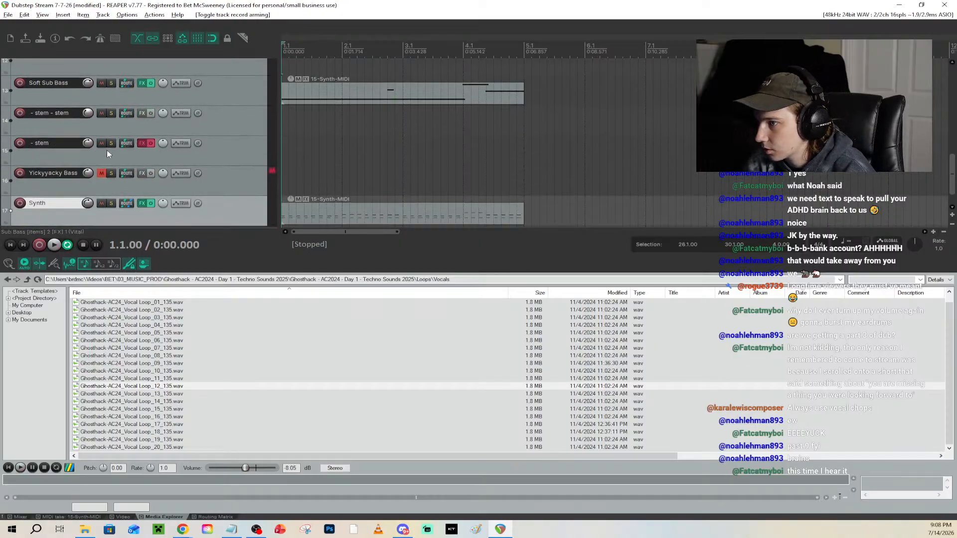
Duplicate the Synth track and delete all the MIDI items on the duplicate
scroll(107, 151, "down", 1)
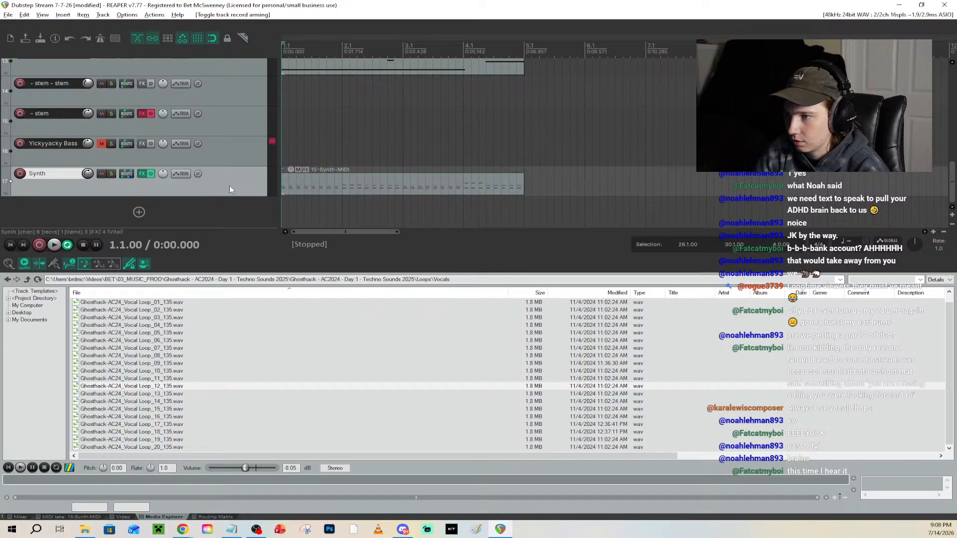
key("ctrl+d")
left_click(338, 213)
scroll(427, 214, "down", 1)
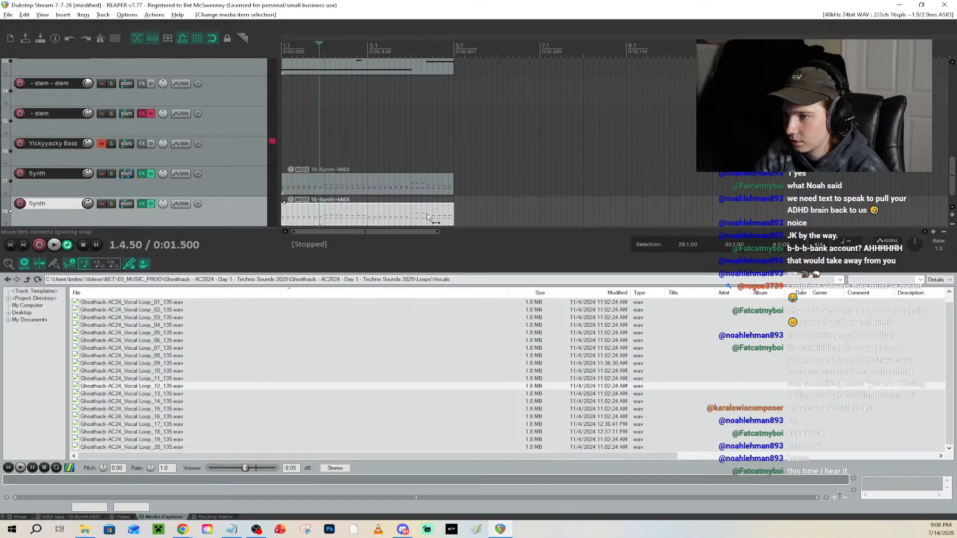
key("alt+space")
left_click(454, 104)
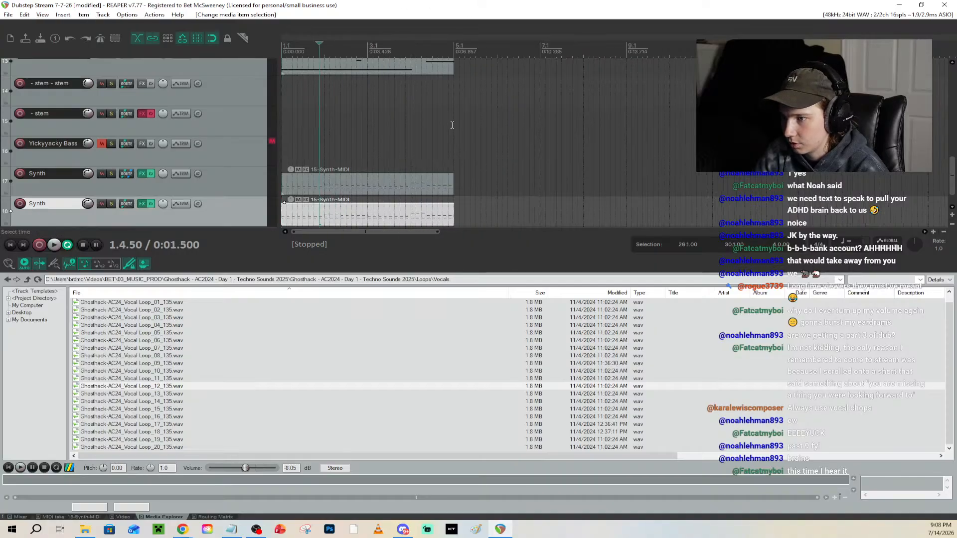
left_click(327, 218)
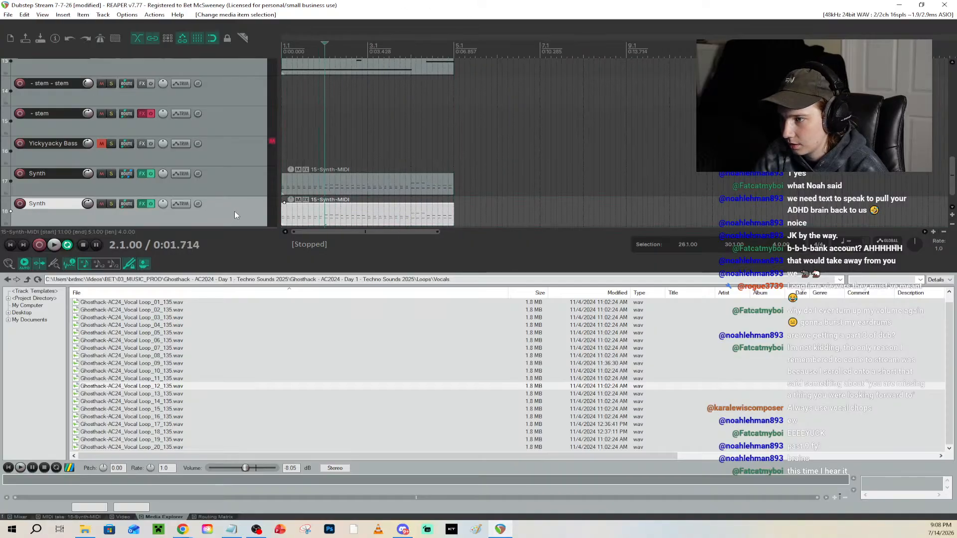
scroll(423, 214, "down", 1)
scroll(423, 214, "down", 1)
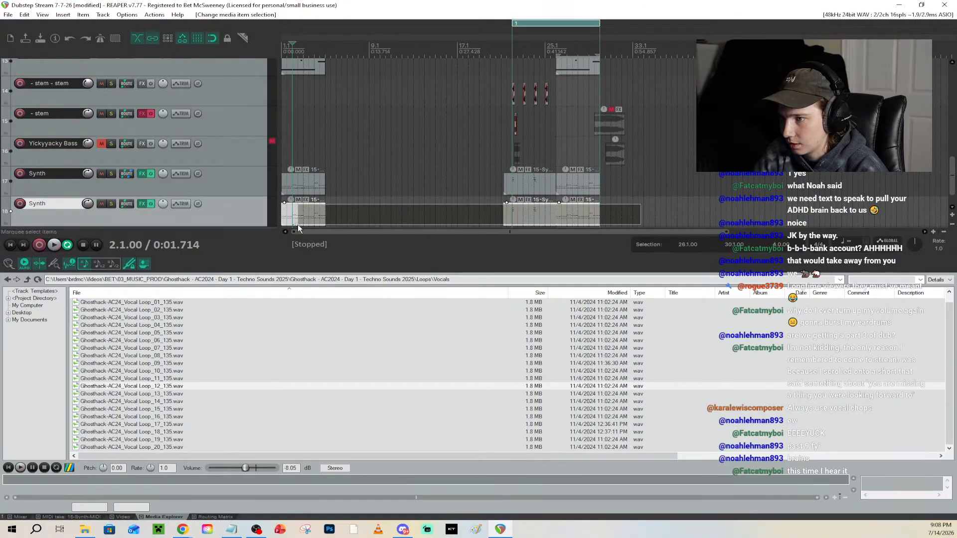
key("Delete")
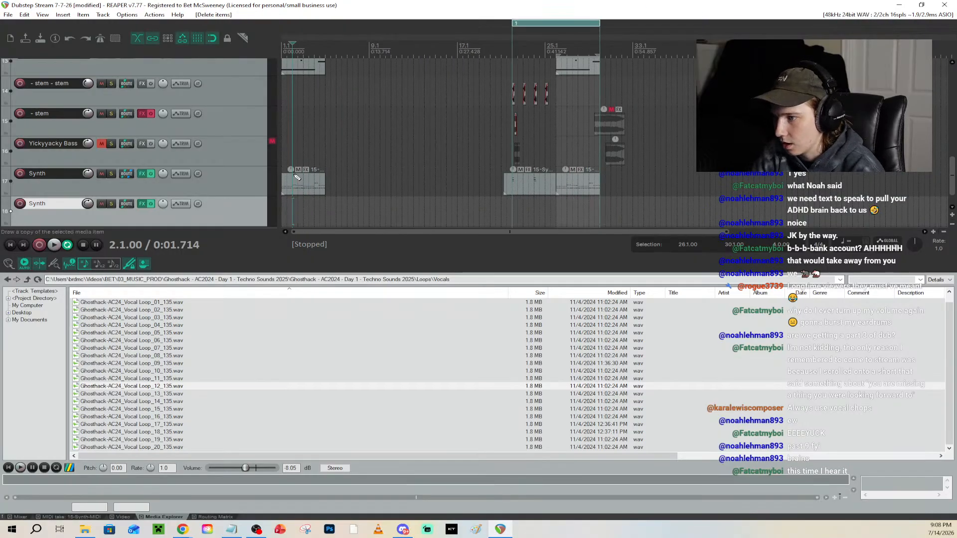
Arm the duplicate Synth track for recording and play the project from the start
key("=")
key("=")
left_click(10, 245)
scroll(310, 200, "up", 2)
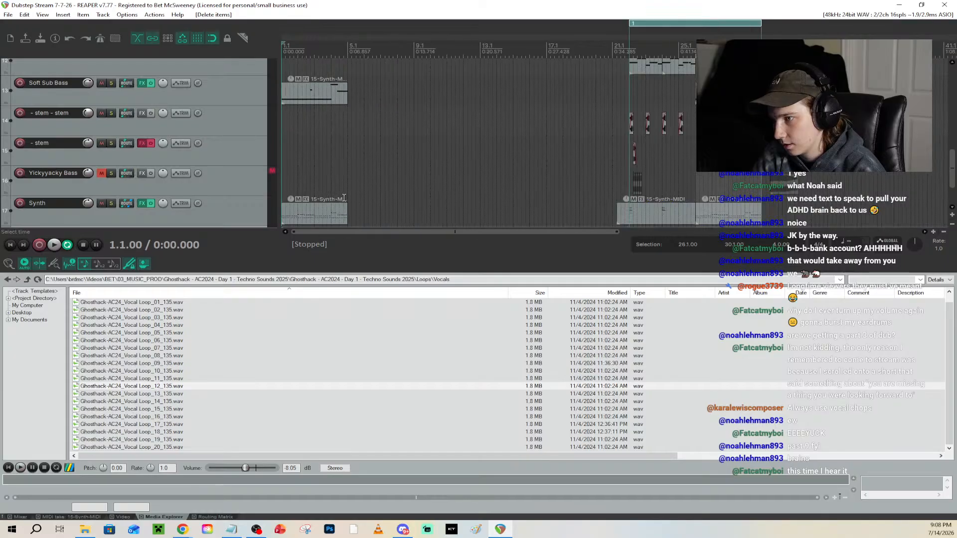
scroll(217, 203, "down", 2)
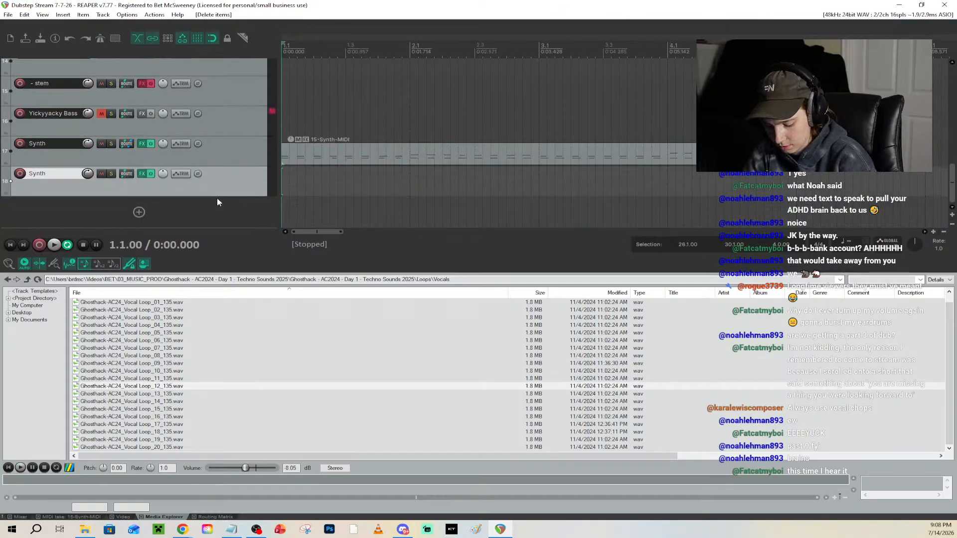
left_click(20, 175)
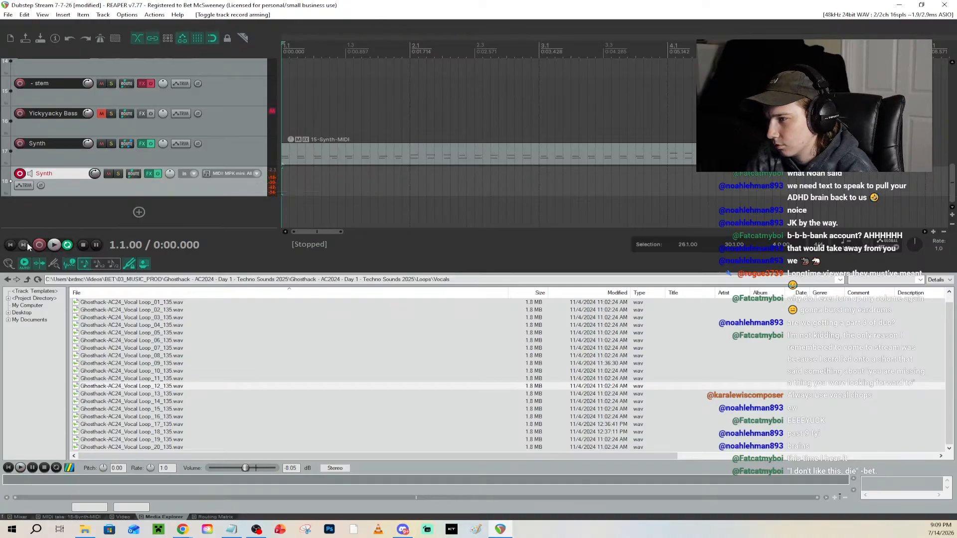
key("space")
key("space")
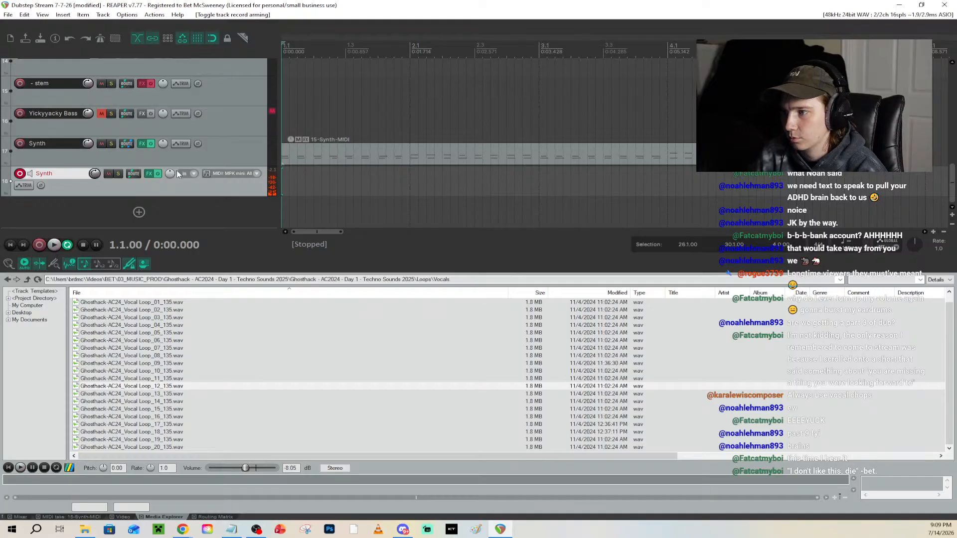
Turn off oscillator 2 and filter 2 in the duplicate Synth track's Vital instrument
left_click(150, 174)
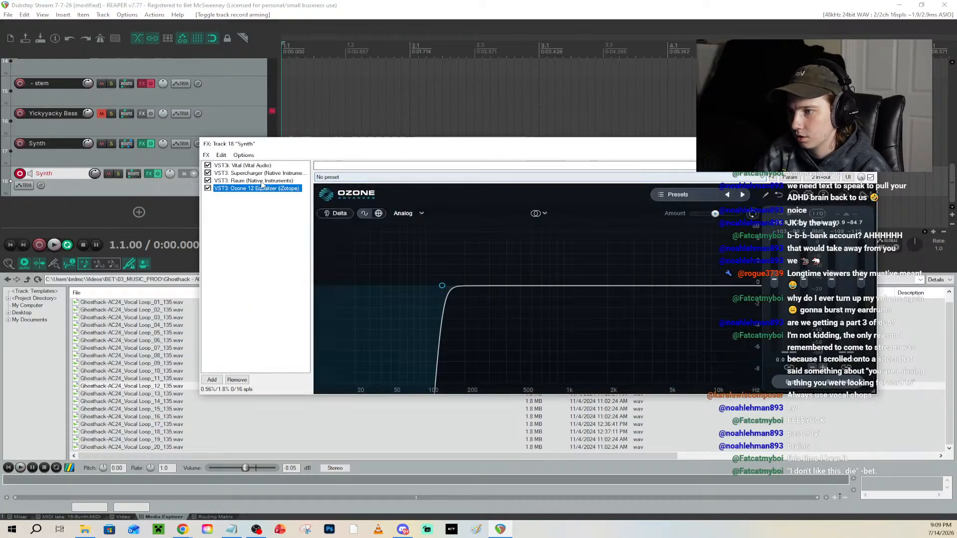
left_click(248, 166)
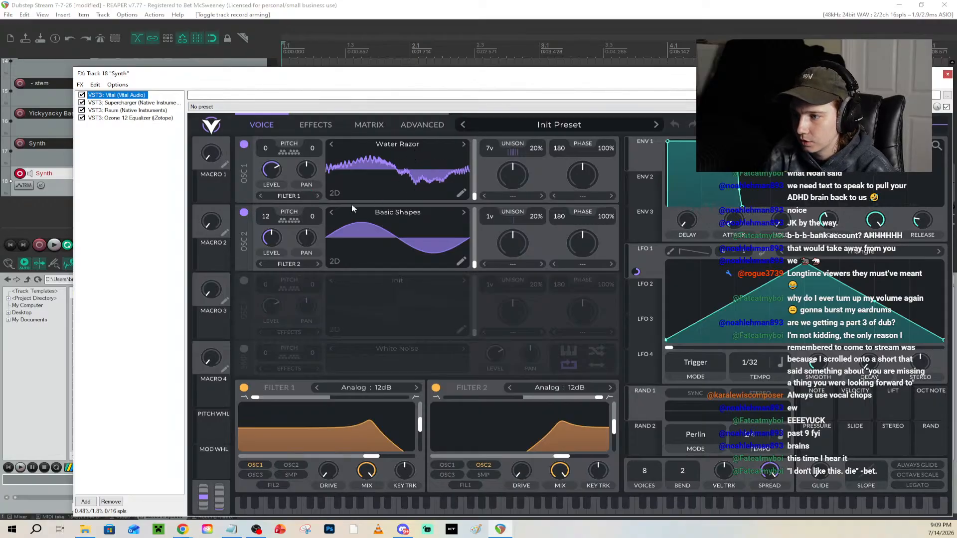
left_click(244, 213)
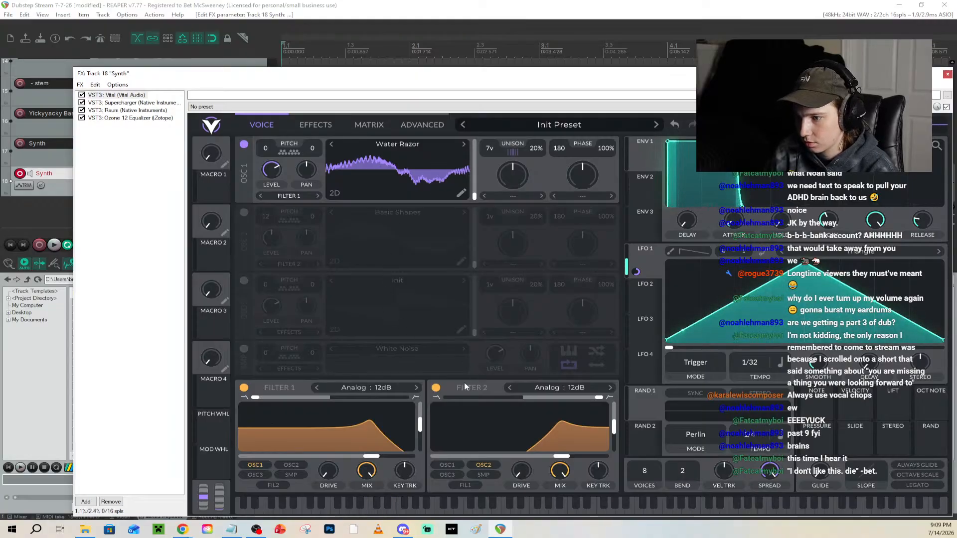
left_click(436, 388)
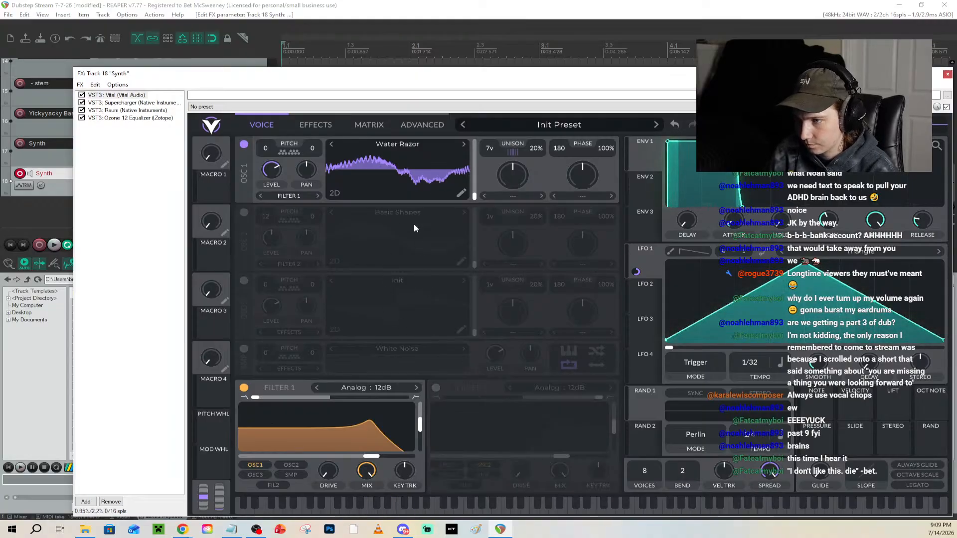
Try oscillator 1 wavetables such as Basic Shapes, Classic Blend, Brown Noise and Classic Fade, and select Pink Noise
left_click(463, 145)
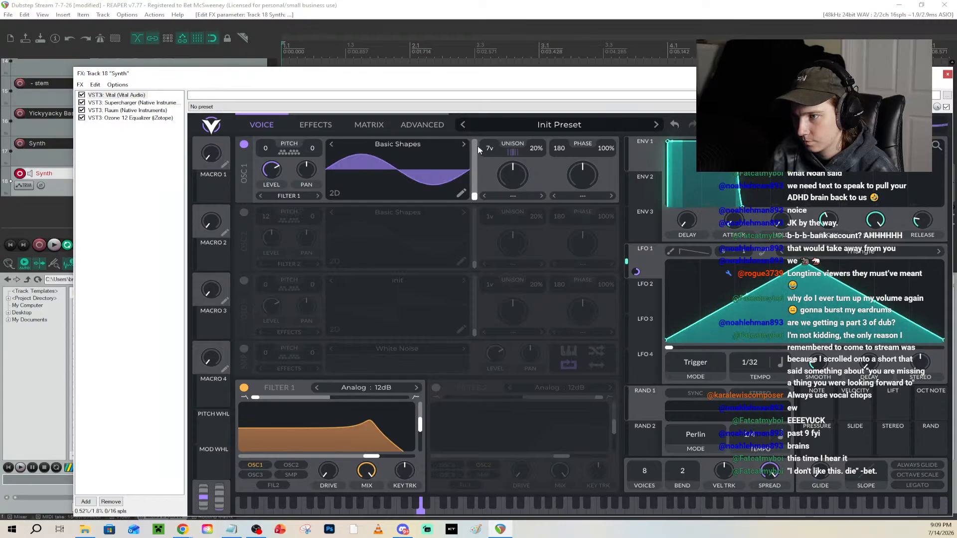
left_click(464, 146)
left_click(464, 146)
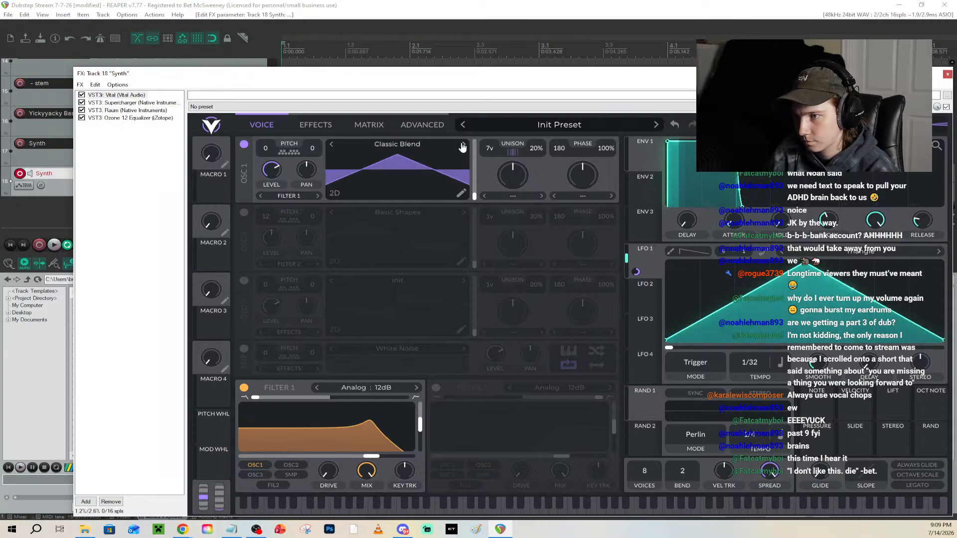
left_click(331, 144)
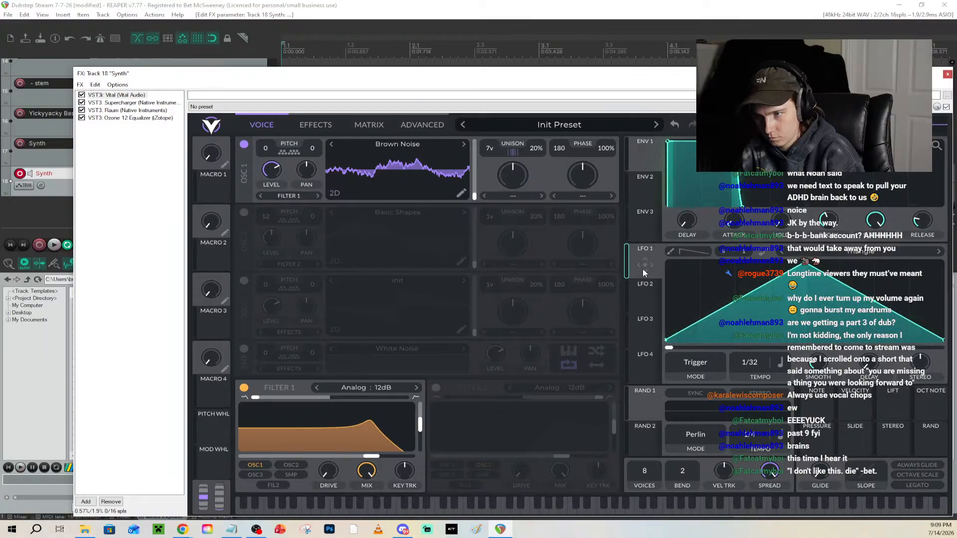
left_click(463, 145)
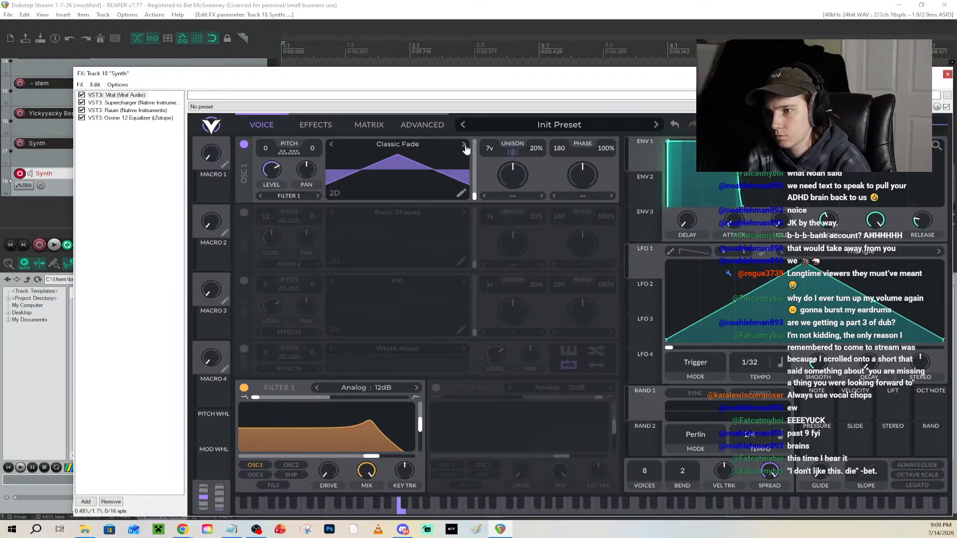
left_click(464, 145)
left_click(464, 145)
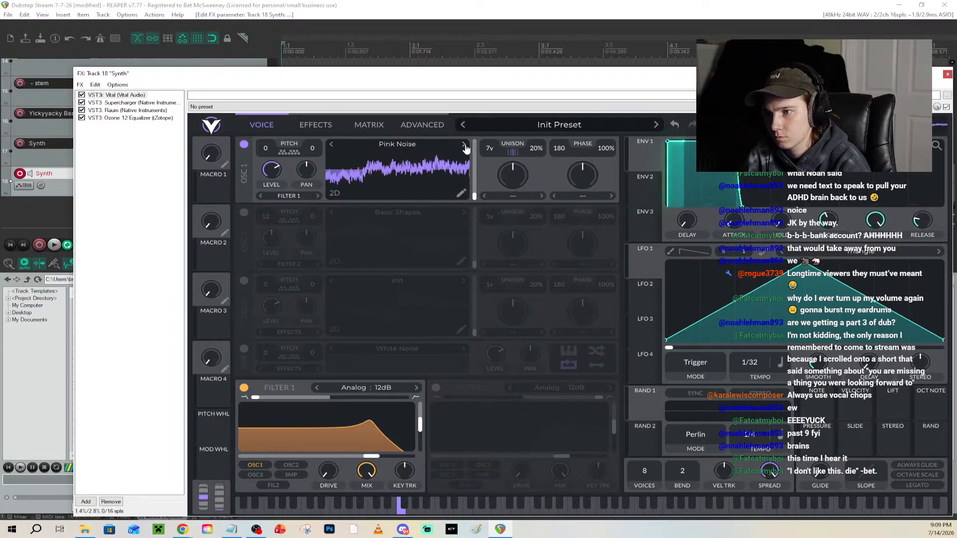
left_click(465, 148)
left_click(333, 146)
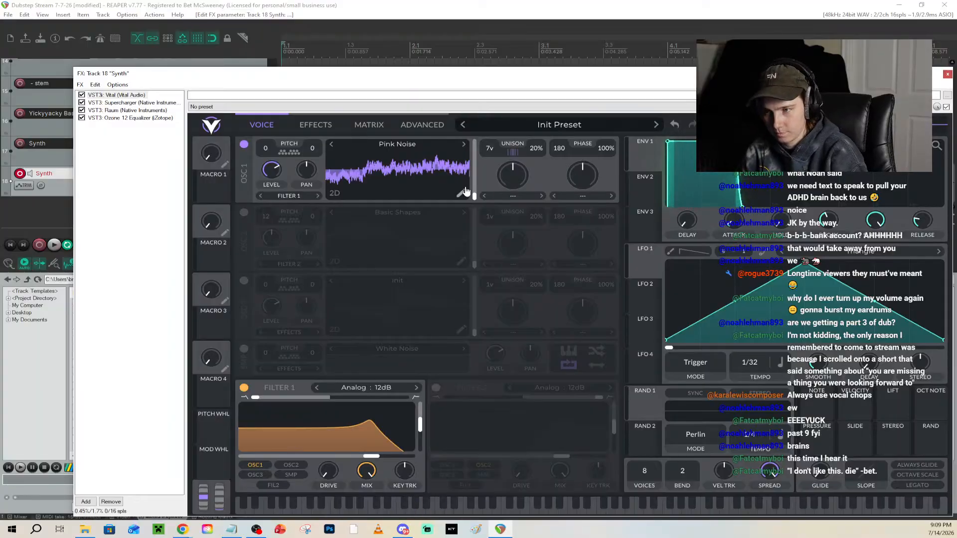
Try the Pulse Width wavetable on oscillator 1 with the unison detune set to 2%
left_click(464, 145)
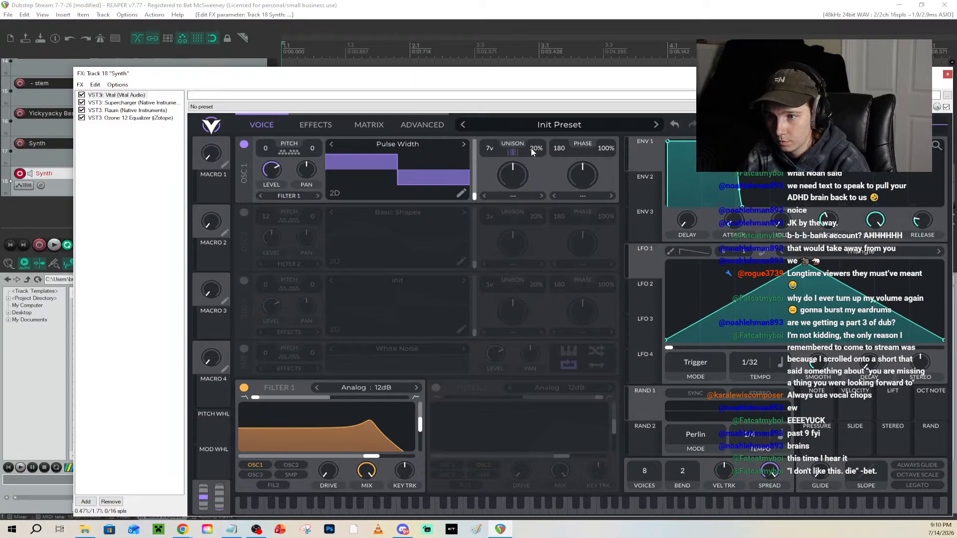
left_click_drag(532, 152, 538, 151)
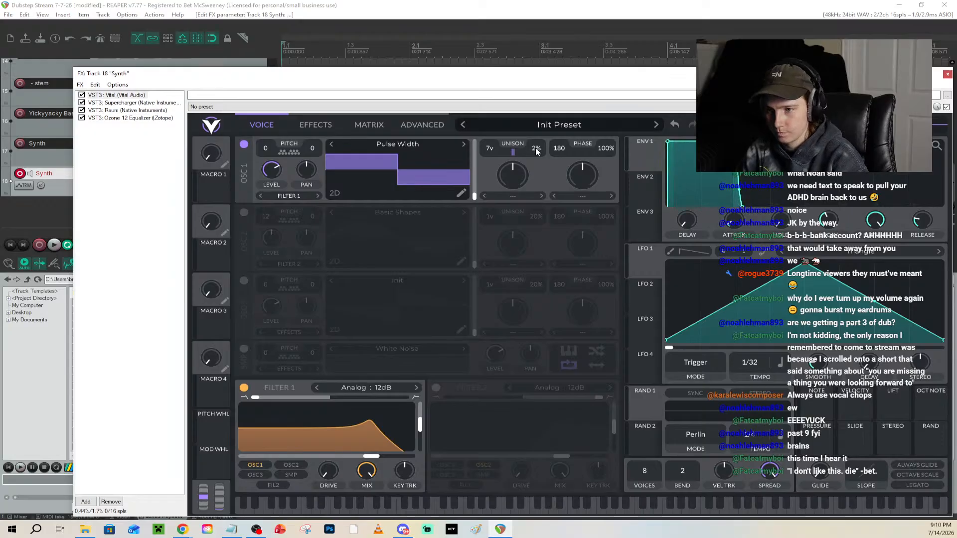
right_click(443, 165)
left_click(422, 173)
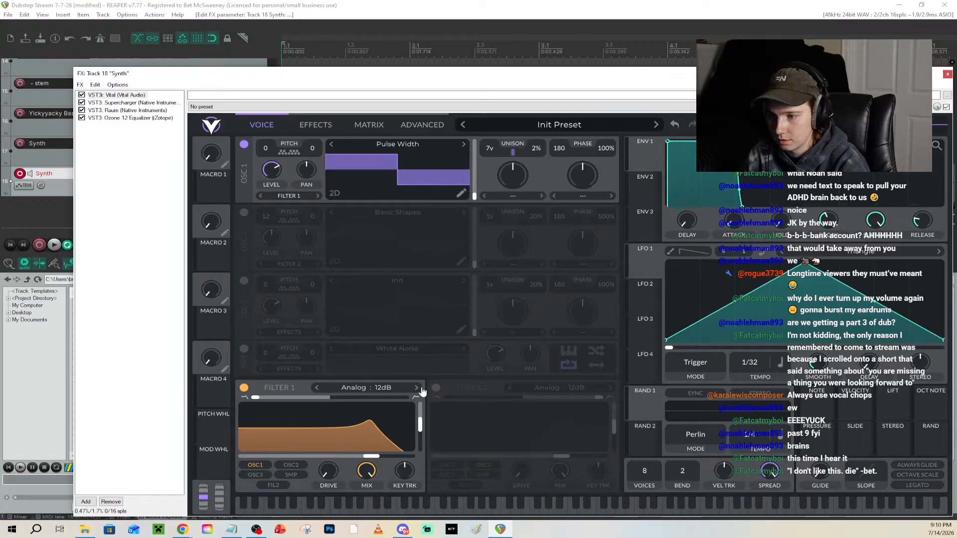
Lower filter 1's cutoff and switch oscillator 1 to the Quad Saw wavetable
left_click_drag(371, 456, 325, 458)
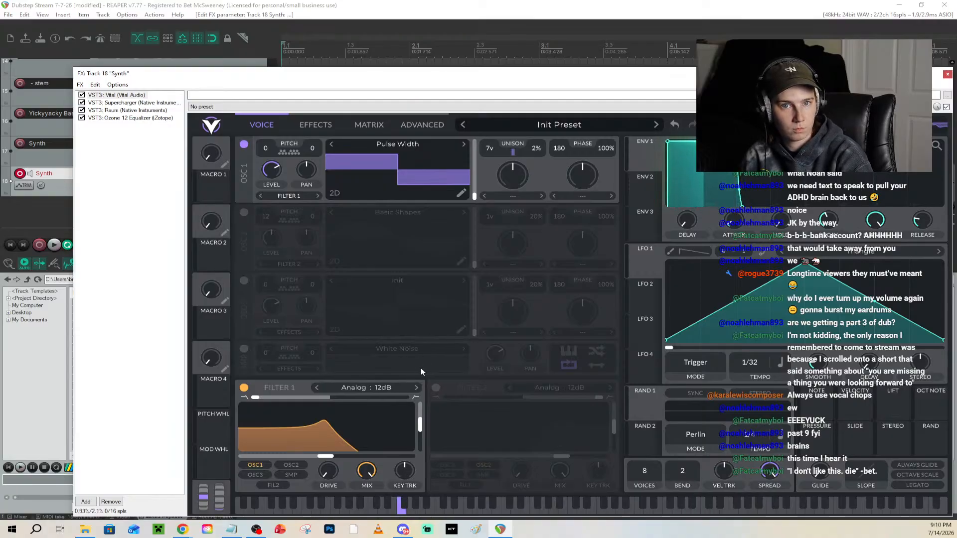
mouse_move(326, 457)
left_mouse_down()
mouse_move(389, 467)
mouse_move(338, 467)
left_mouse_up()
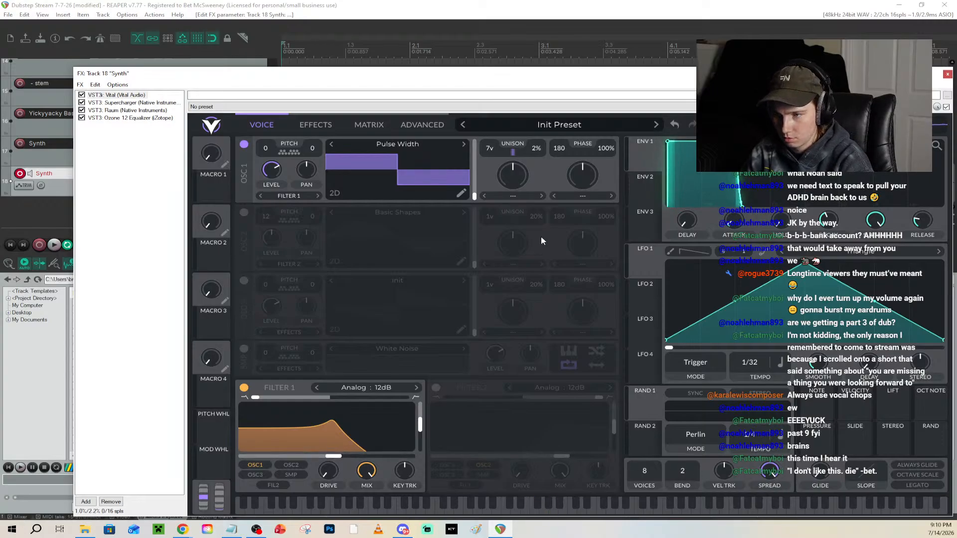
left_click(464, 144)
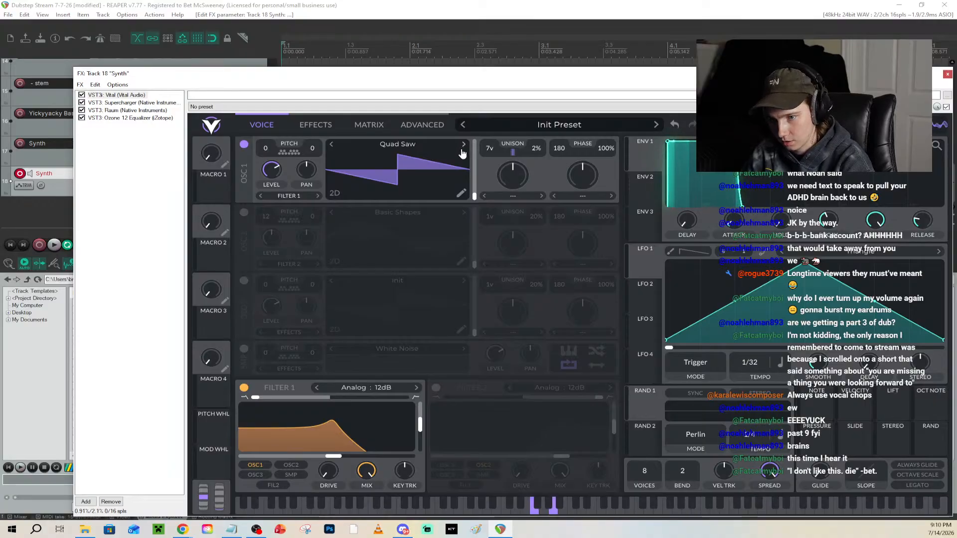
Turn off filter 1 and lower oscillator 1's level in the duplicate Synth track's Vital instrument
left_click_drag(408, 75, 549, 241)
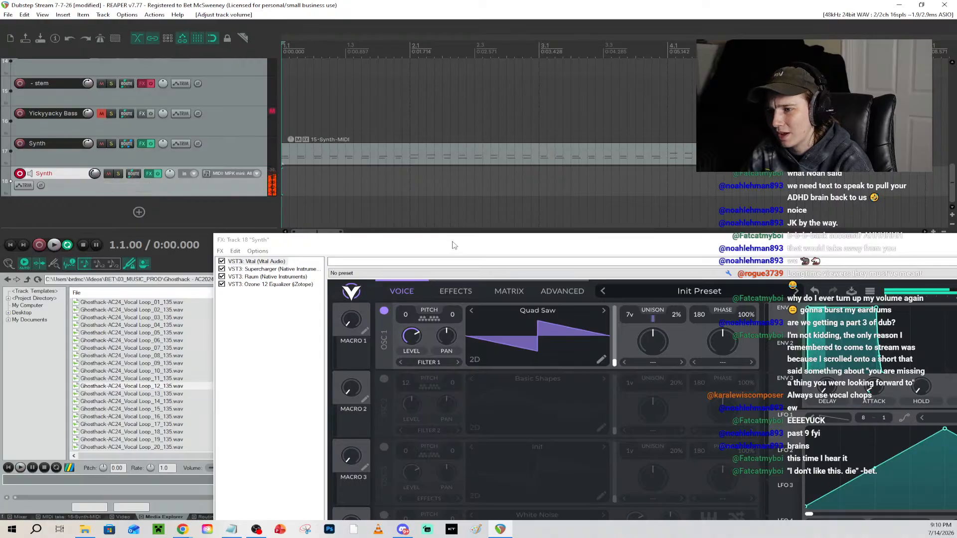
left_click_drag(453, 245, 398, 91)
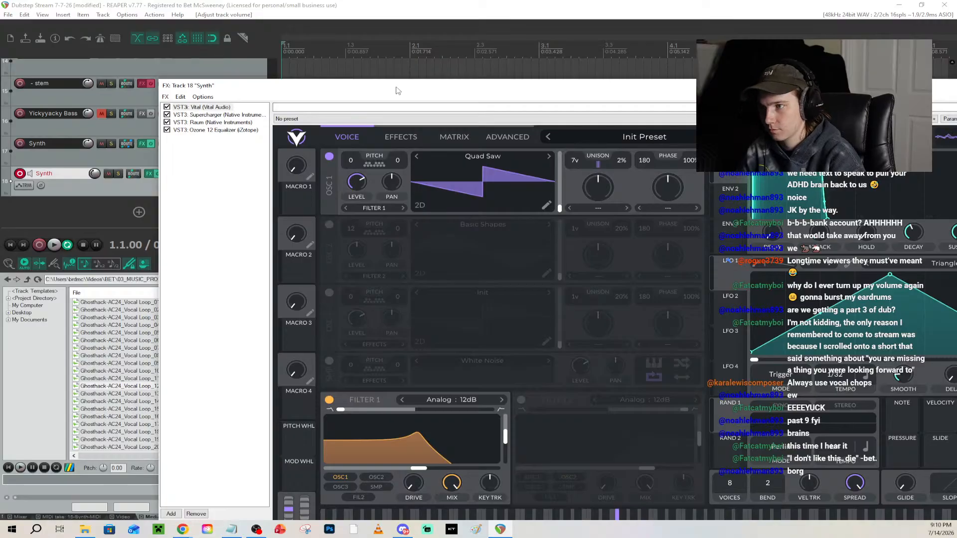
left_click_drag(398, 91, 333, 4)
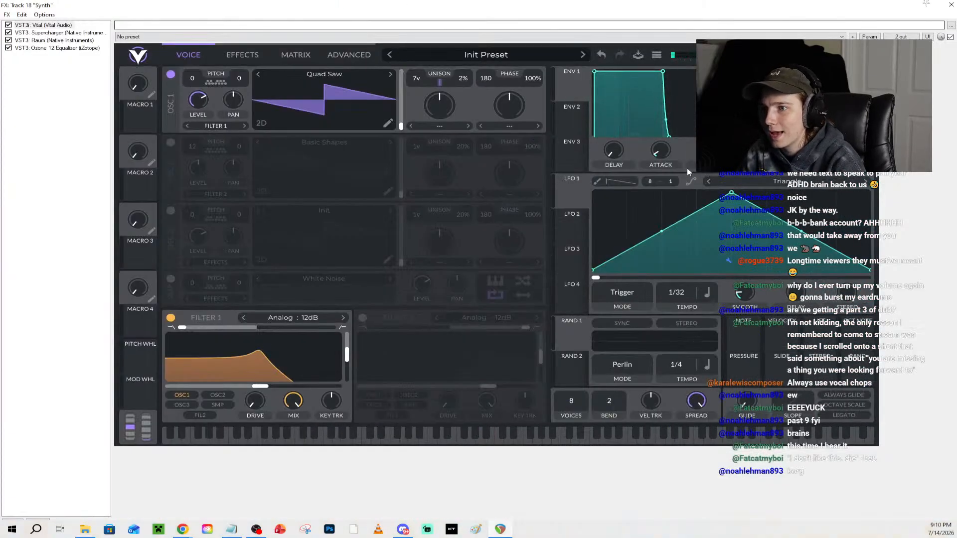
left_click(170, 318)
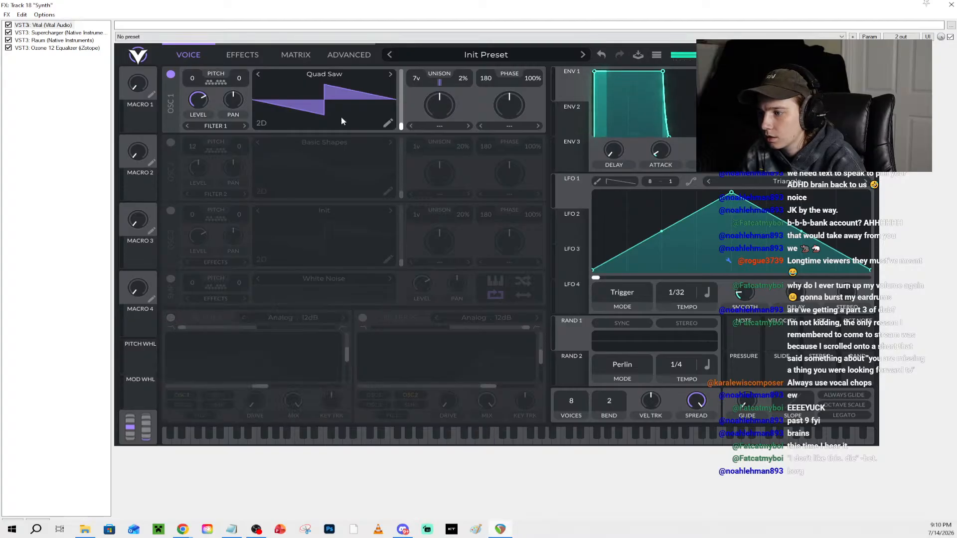
left_click_drag(440, 6, 614, 137)
left_click_drag(377, 234, 371, 269)
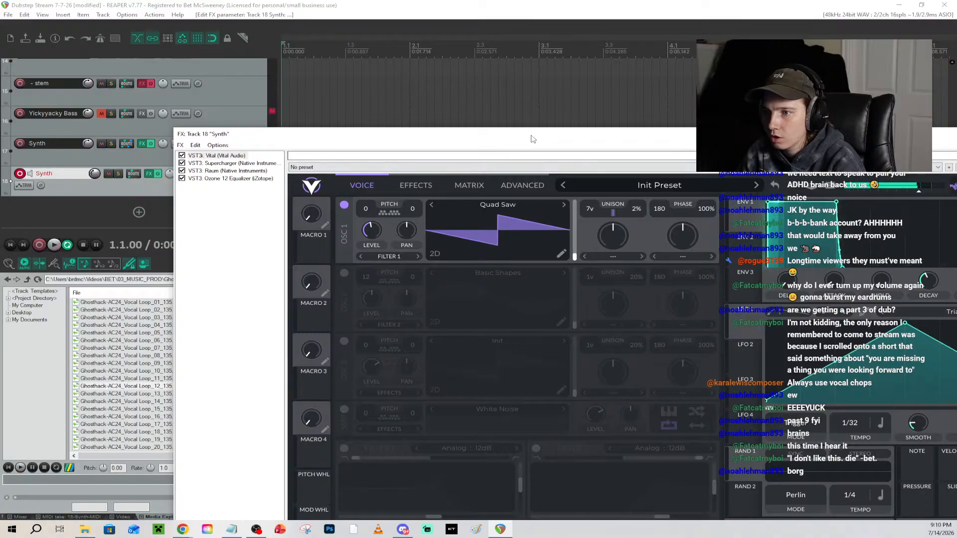
Turn filter 1 back on and raise its cutoff
left_click_drag(535, 138, 499, 31)
left_click(308, 339)
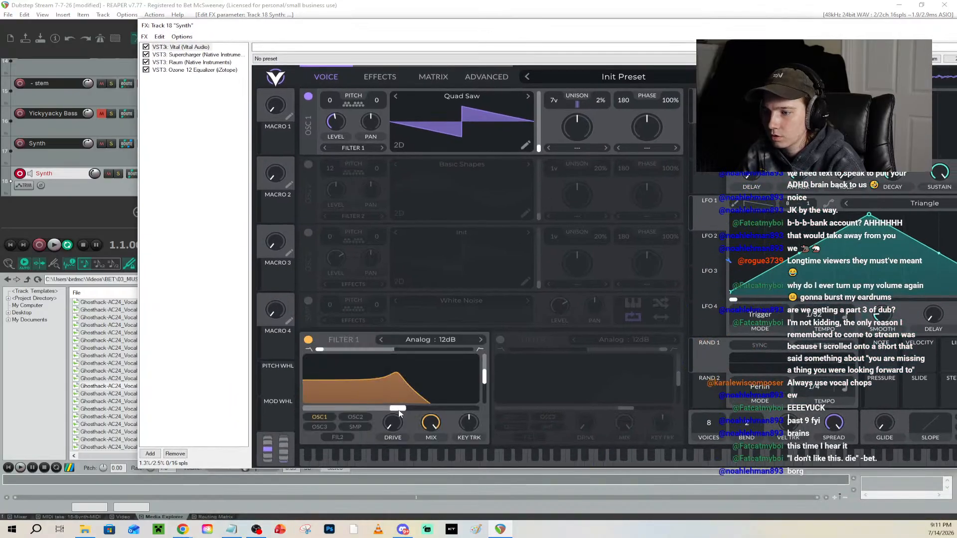
left_click_drag(398, 408, 423, 410)
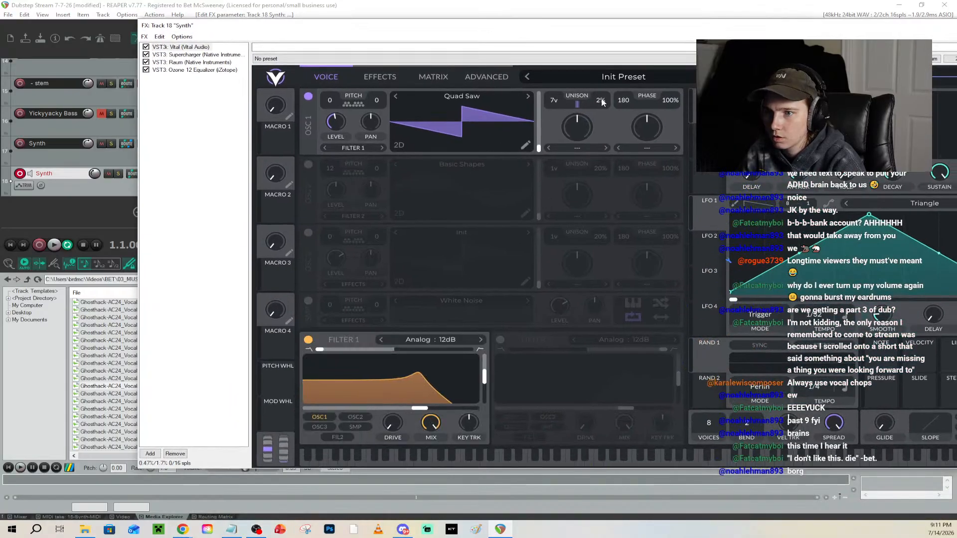
Set oscillator 1's unison to 12 voices with 17% detune and reshape envelope 1 into a long decay with no sustain
left_click_drag(600, 102, 623, 102)
left_click_drag(553, 102, 578, 101)
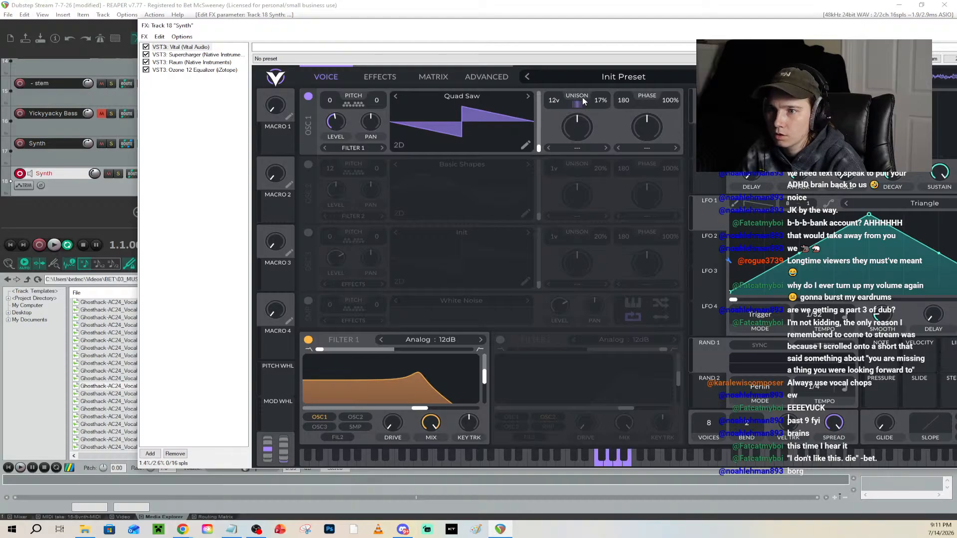
left_click_drag(628, 25, 496, 47)
left_click_drag(767, 190, 803, 335)
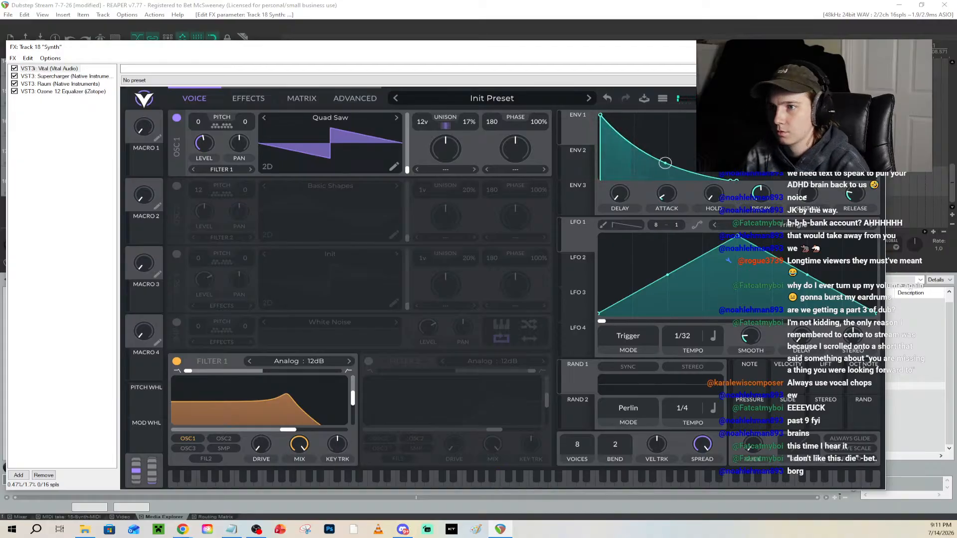
Clear the instrument window out of the arrangement and play the project from the start to try the new sound
left_click_drag(539, 50, 956, 163)
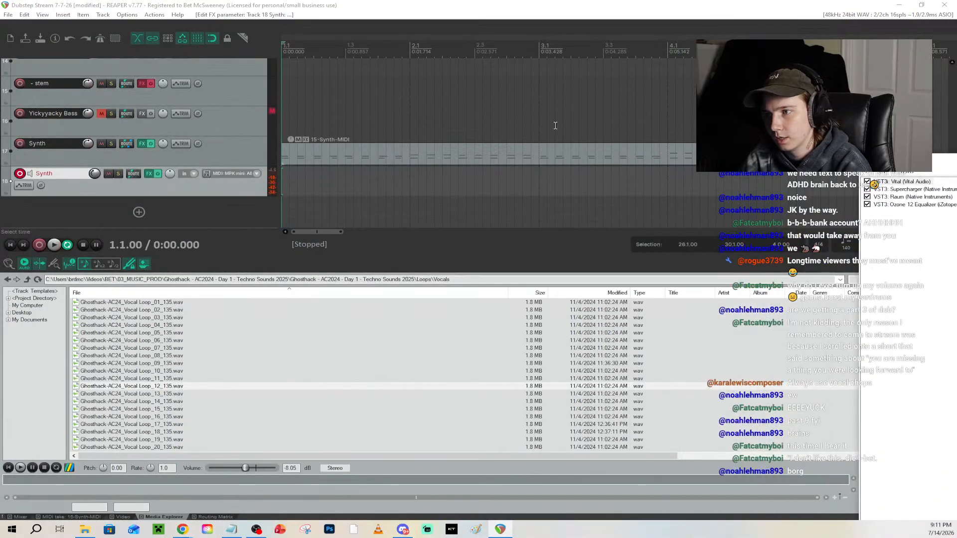
key("space")
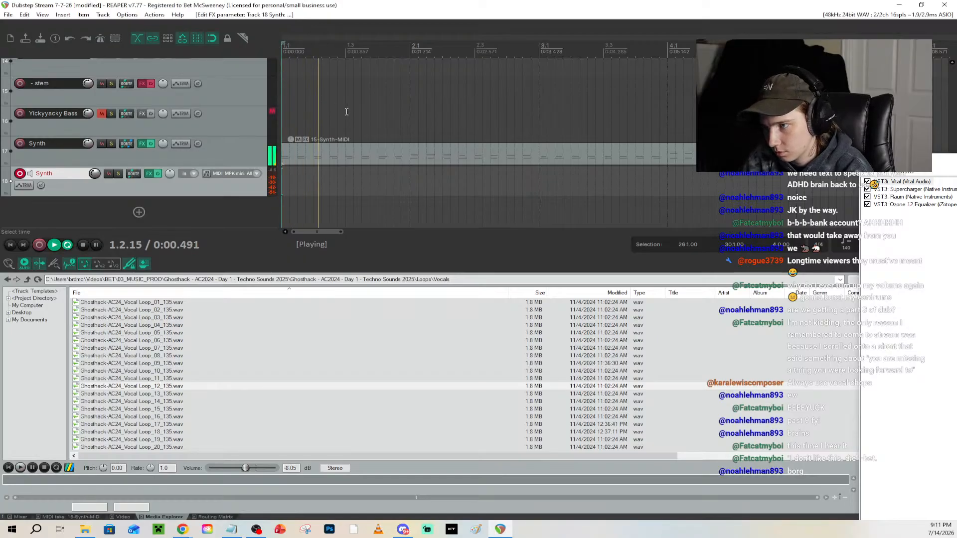
key("space")
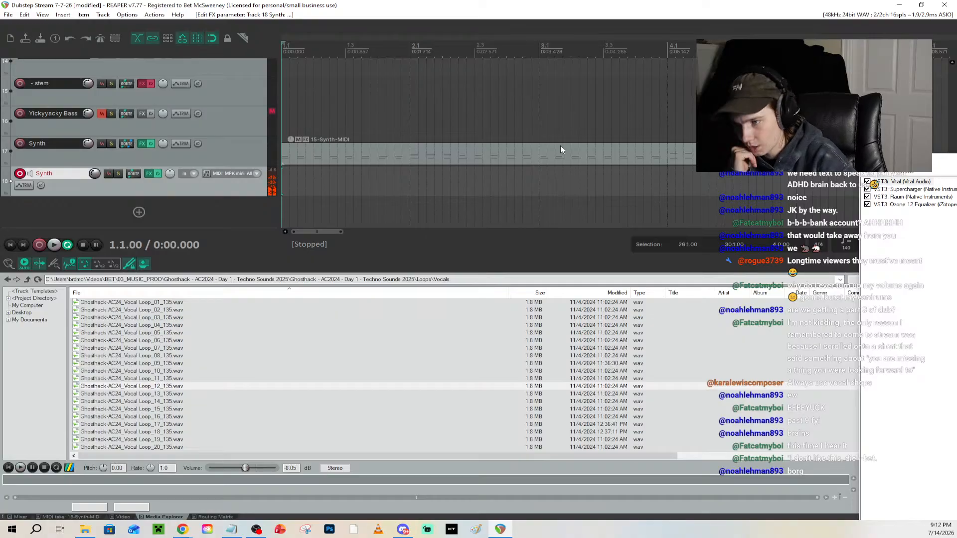
Record a four-bar chord part on the duplicate Synth track and extend the recorded MIDI item to bar 5
scroll(353, 158, "down", 2)
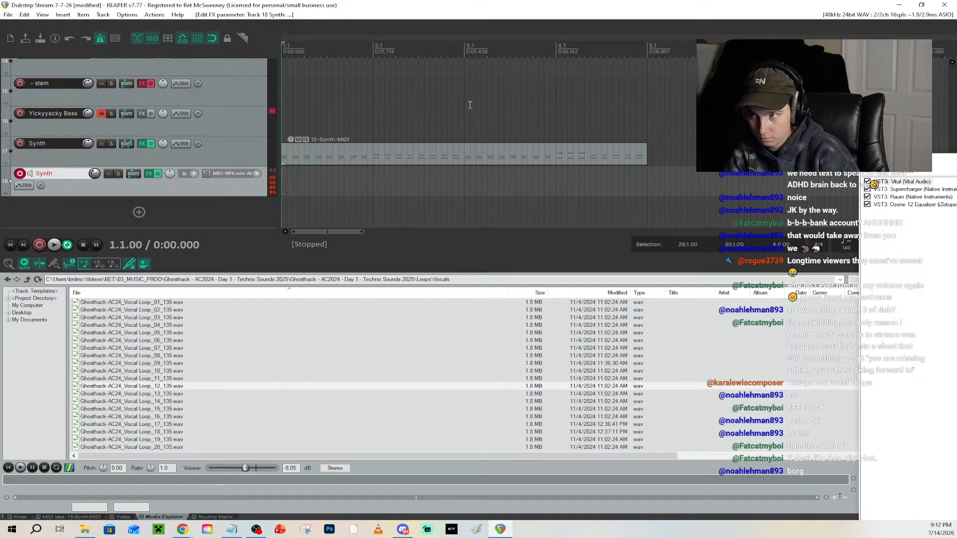
key("ctrl+r")
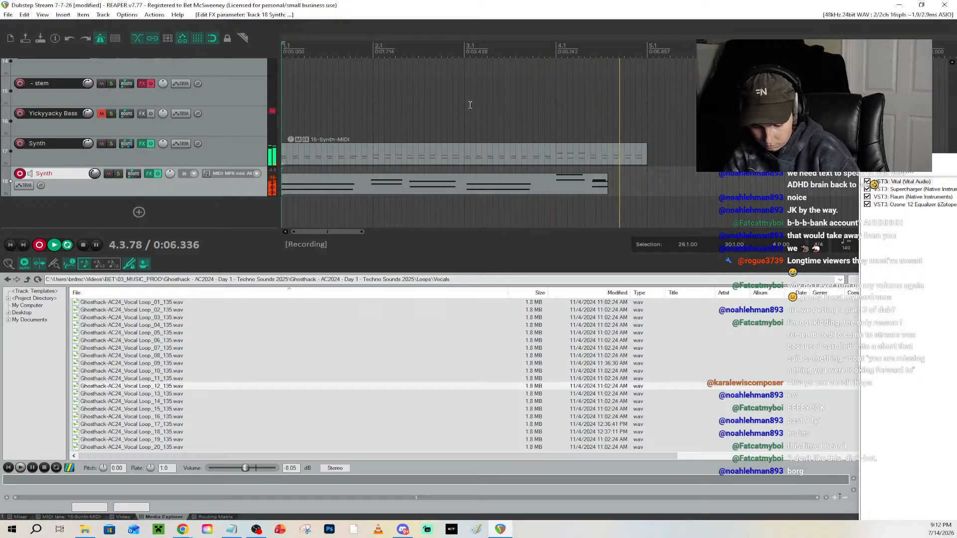
key("space")
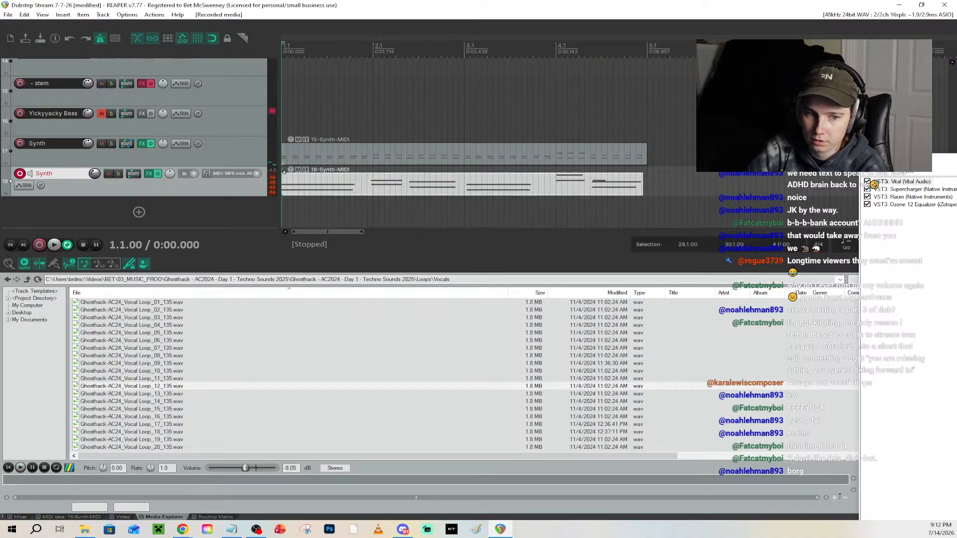
mouse_move(642, 185)
left_mouse_down()
mouse_move(655, 183)
mouse_move(646, 186)
left_mouse_up()
Open the recorded MIDI item for editing and erase the short stray note above the last chord in bar 4
double_click(636, 185)
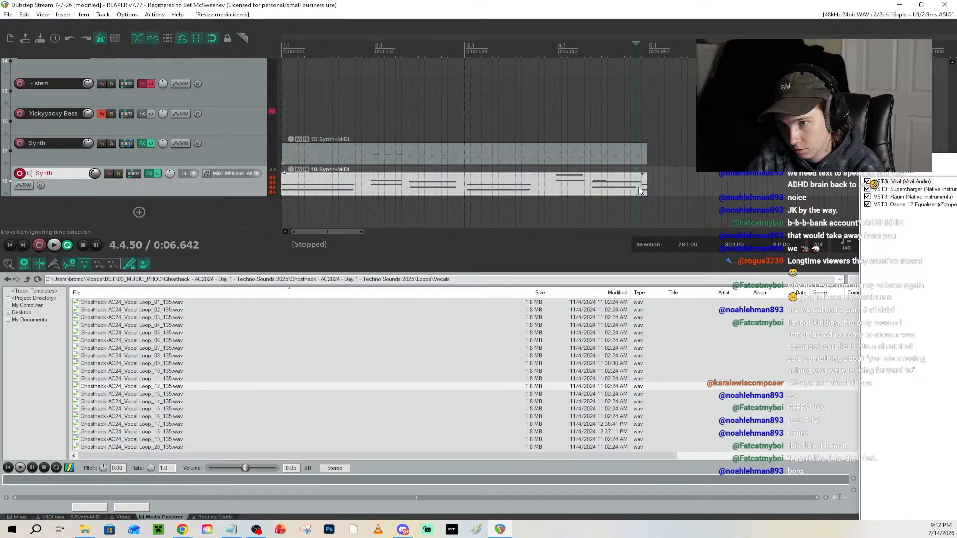
left_click(490, 339)
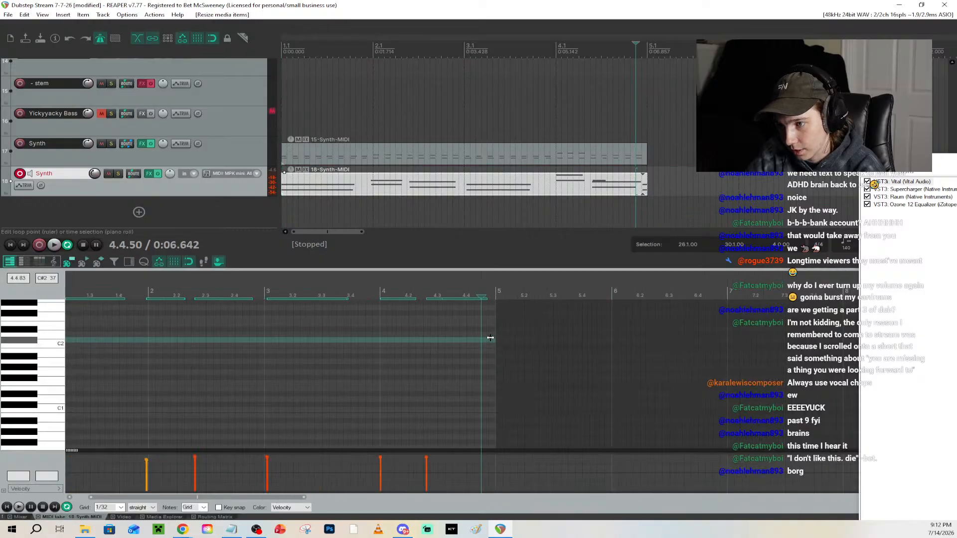
double_click(511, 187)
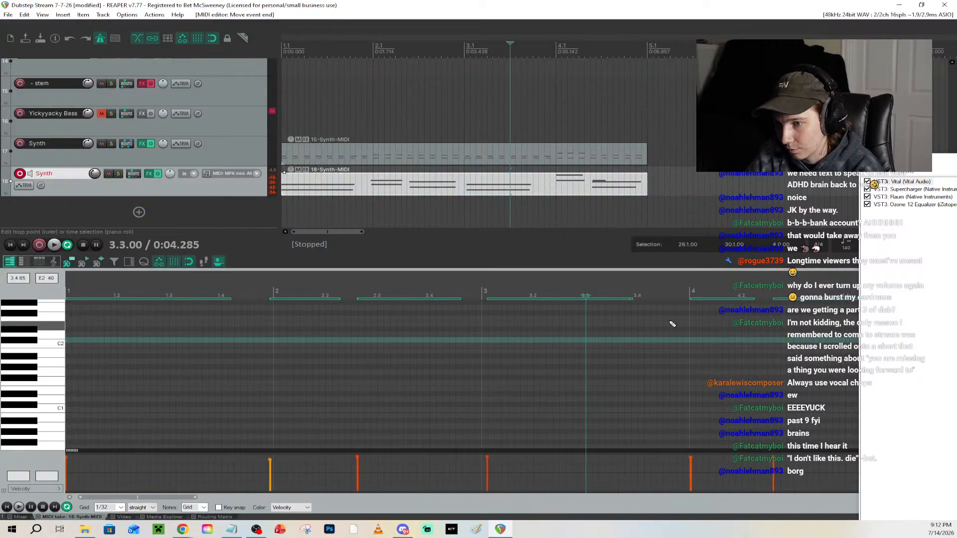
scroll(672, 324, "down", 3)
scroll(159, 357, "up", 6)
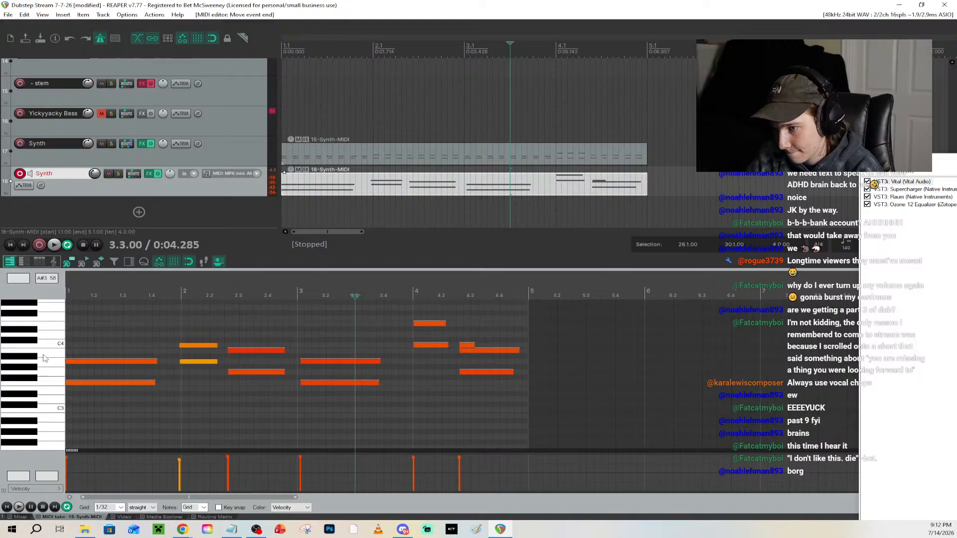
left_click_drag(474, 367, 469, 370)
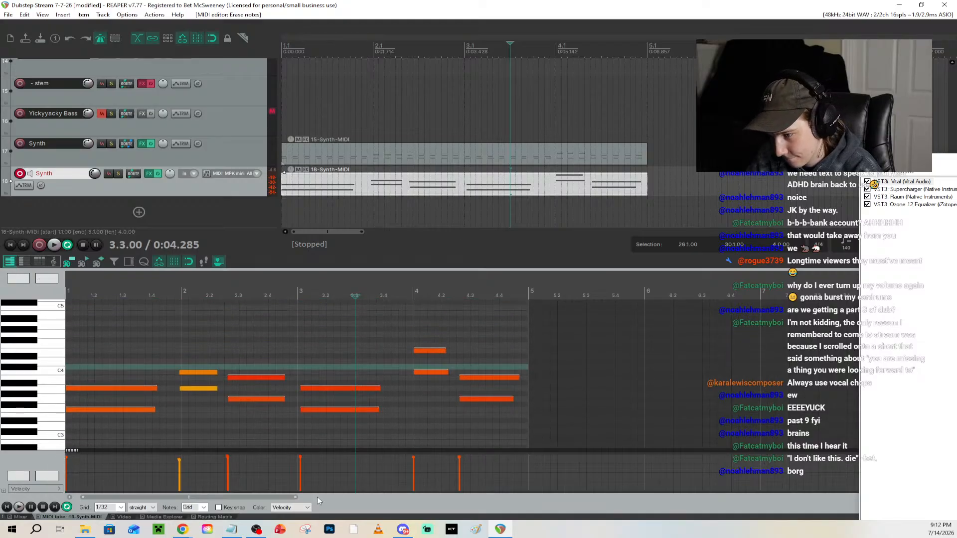
Transpose all the notes in the recorded part down one octave
left_click_drag(249, 497, 244, 502)
left_click(7, 507)
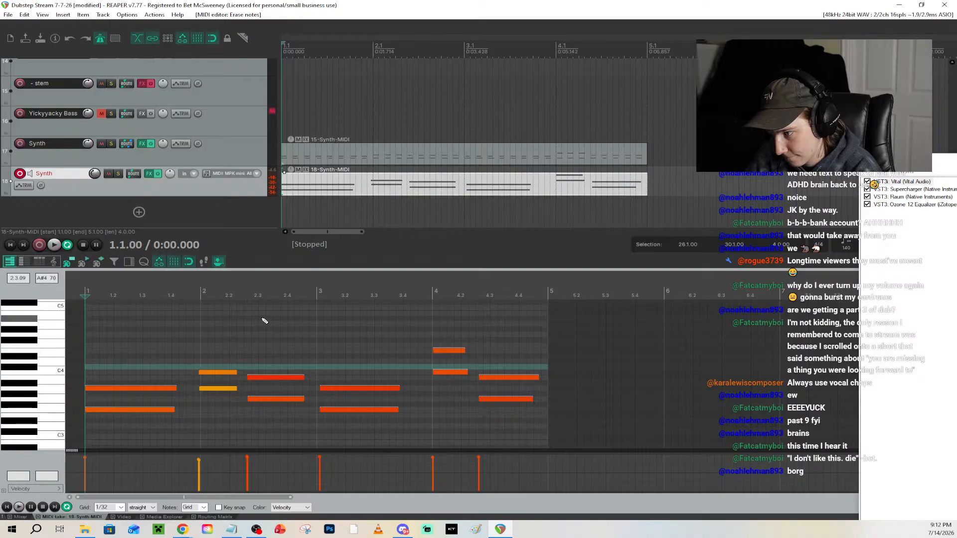
key("space")
key("space")
key("ctrl+a")
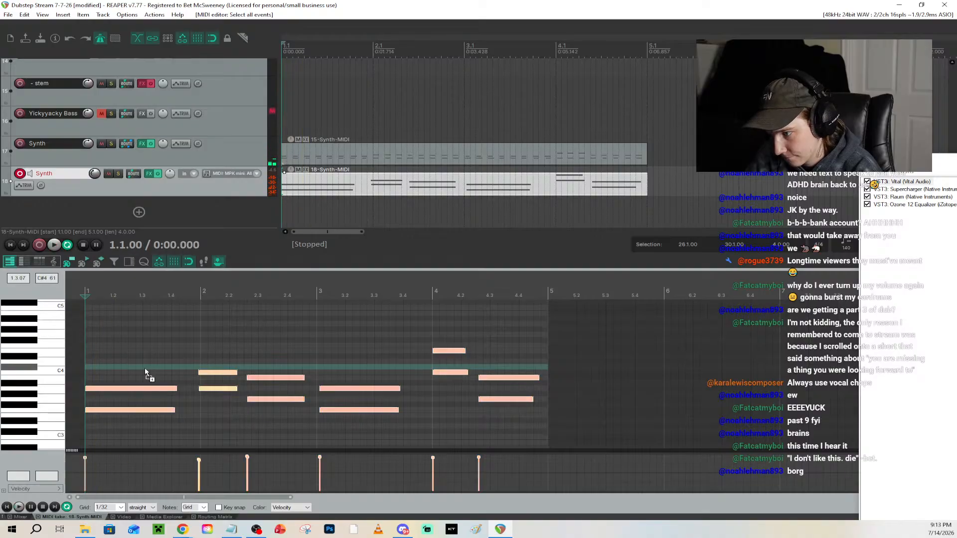
key("ctrl+t")
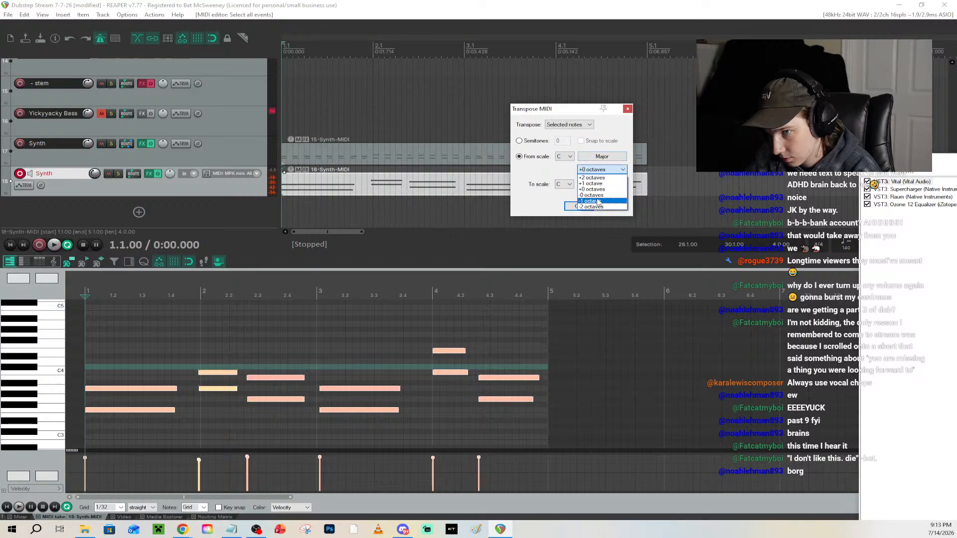
left_click(596, 204)
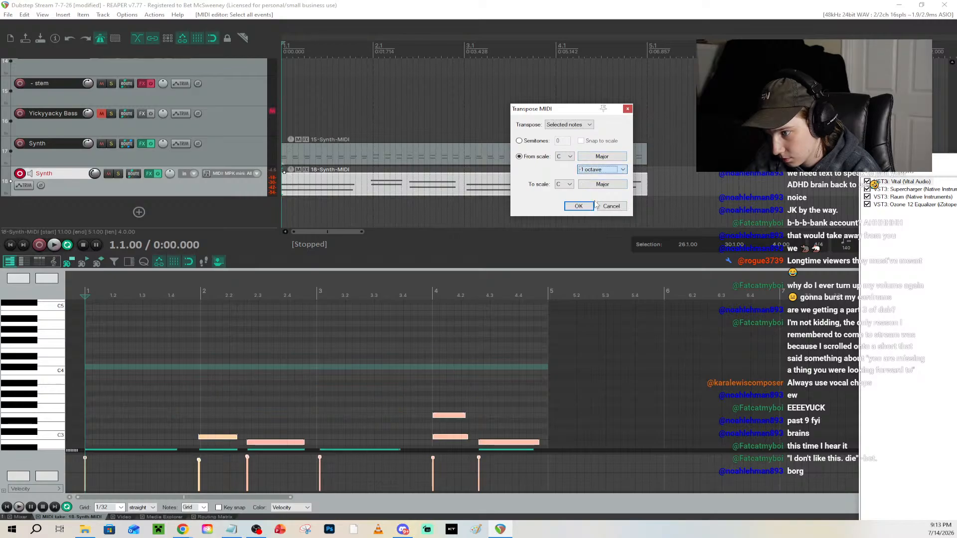
left_click(86, 288)
left_click(578, 206)
Play the transposed part from the start and lower the duplicate Synth track's volume
key("space")
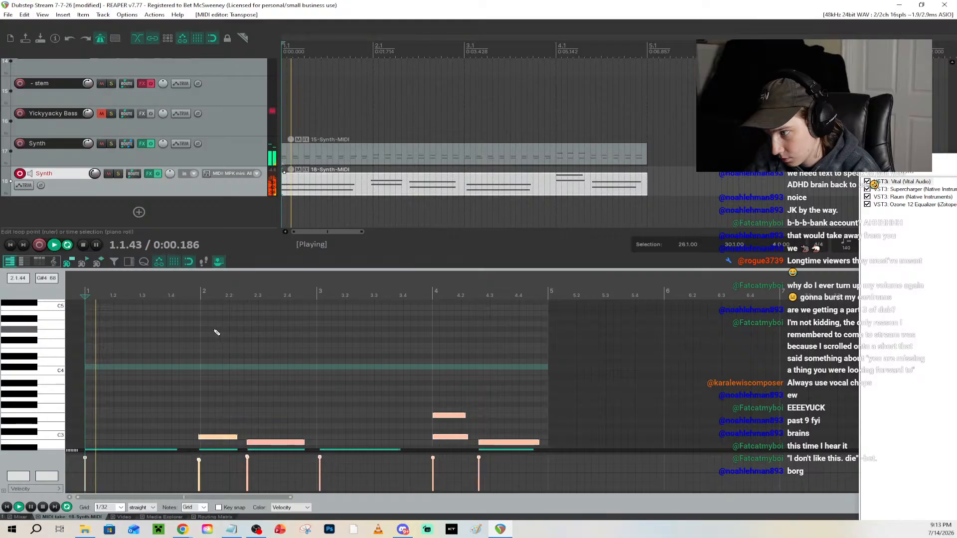
key("space")
left_click_drag(92, 175, 93, 180)
key("space")
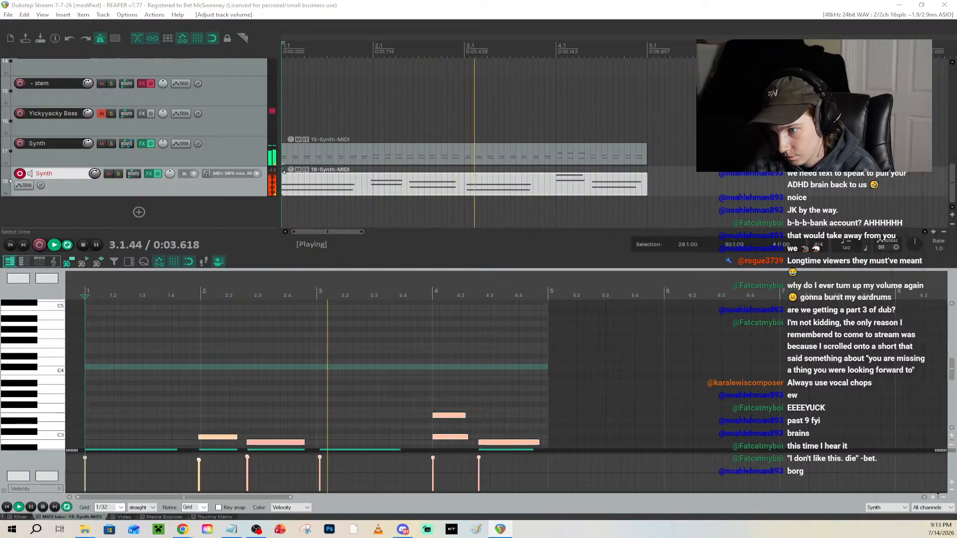
key("space")
Align the first chords of bars 2 and 3 with the bar starts and play the part from the beginning
left_click_drag(951, 374, 928, 388)
mouse_move(354, 376)
left_mouse_down()
mouse_move(359, 390)
mouse_move(354, 360)
left_mouse_up()
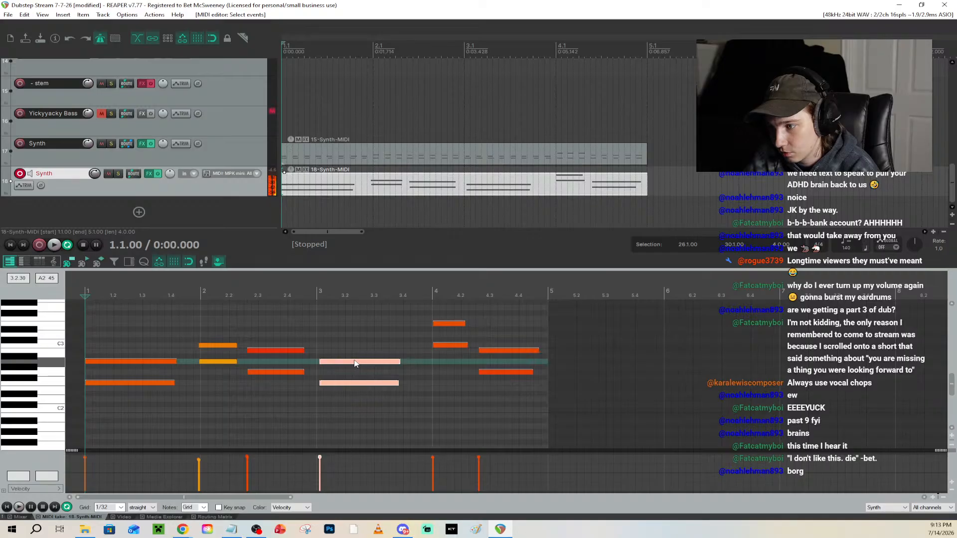
left_click_drag(242, 320, 281, 398)
left_click_drag(216, 335, 225, 366)
left_click(218, 345)
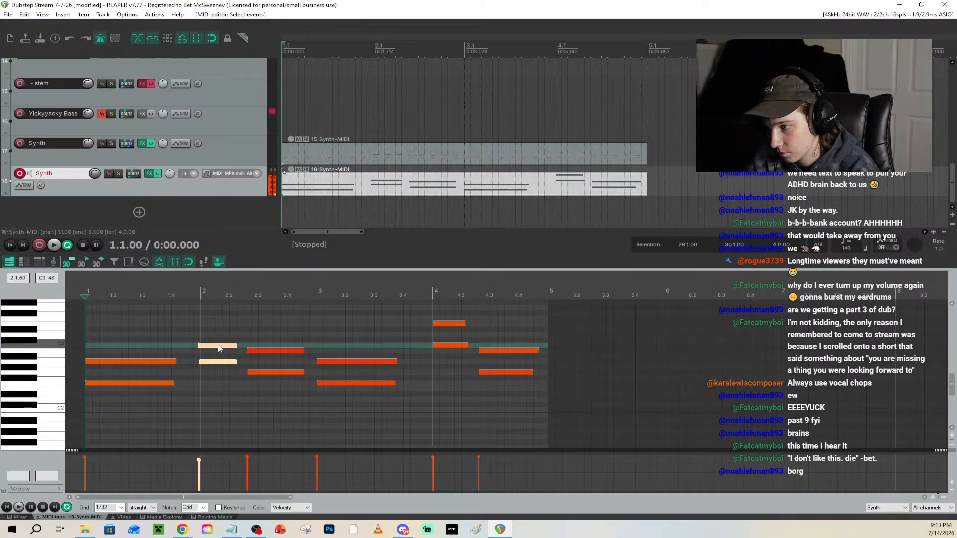
key("space")
left_click(86, 291)
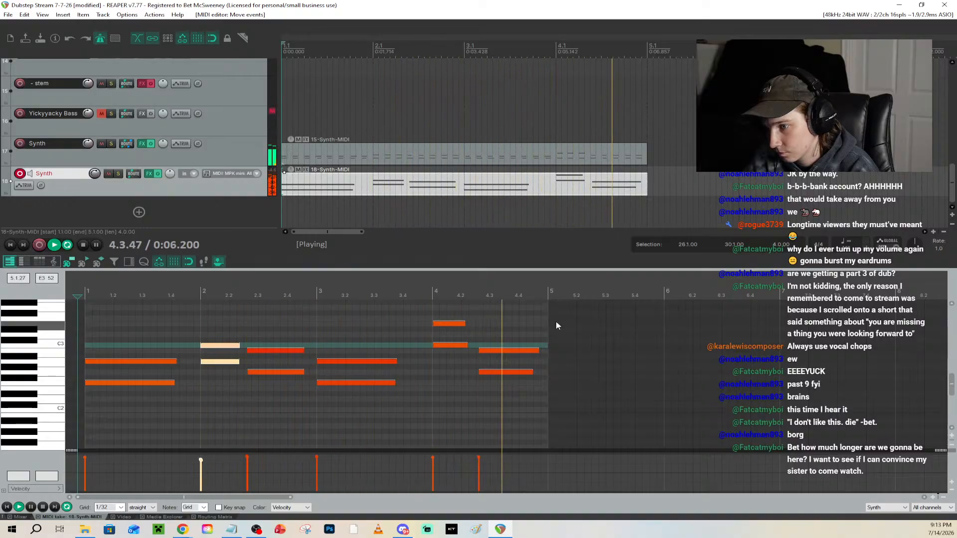
Save the project and replay the recorded chord part from the beginning
key("space")
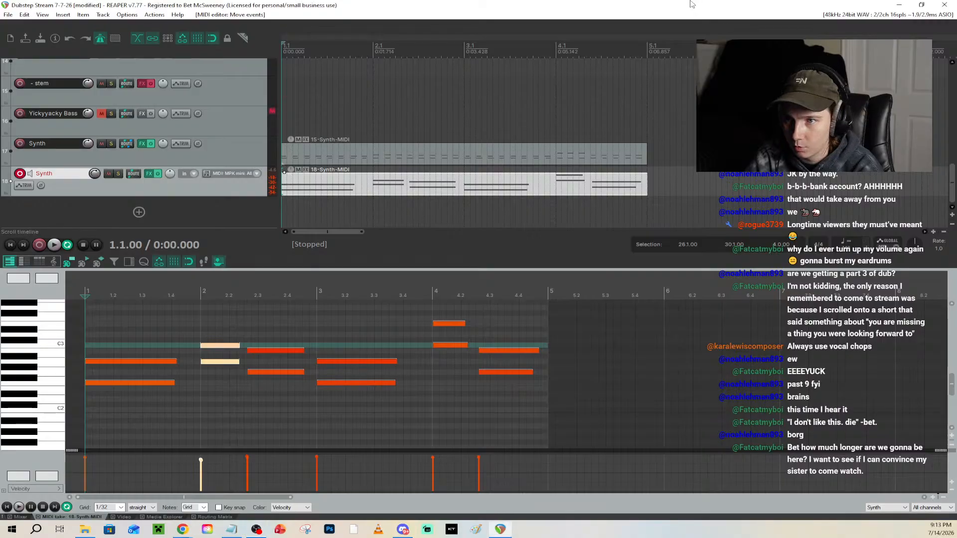
key("ctrl+s")
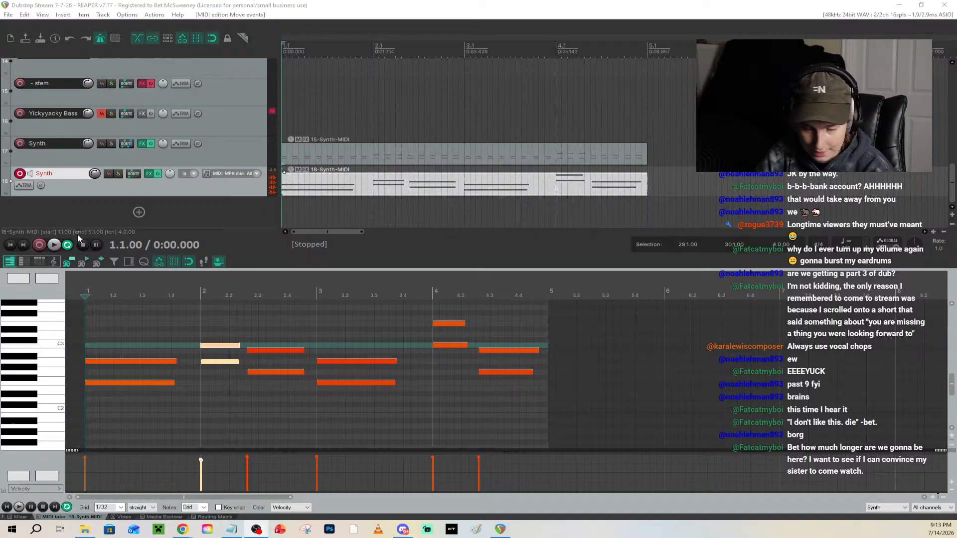
left_click(87, 288)
key("space")
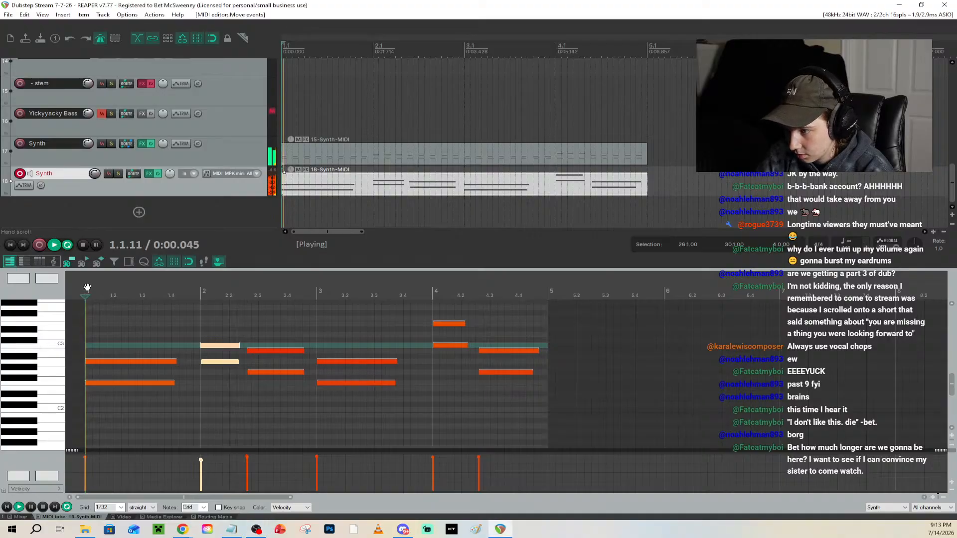
key("space")
Audition the two pitches of the bar 1 chord and one between them, and play the part from the start
left_click(53, 361)
left_click(53, 382)
left_click(54, 372)
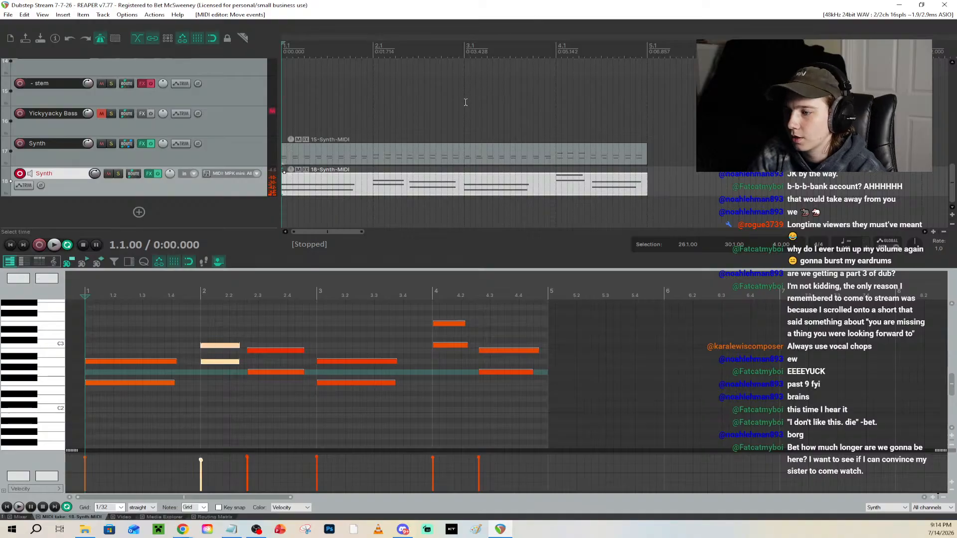
key("space")
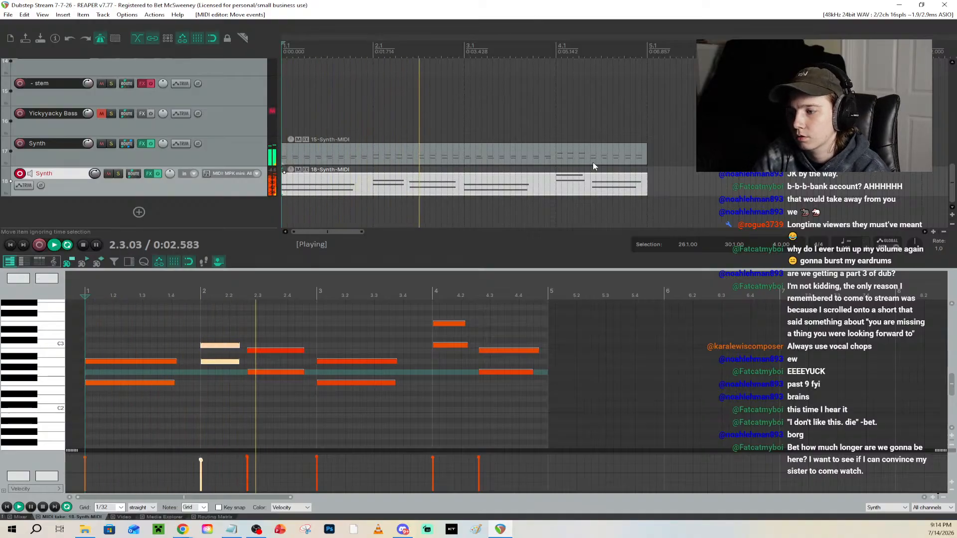
key("space")
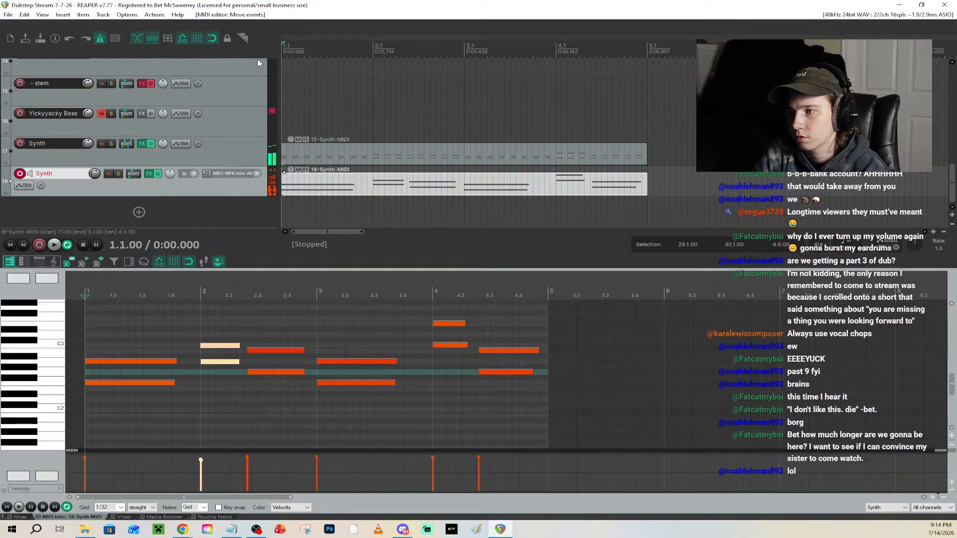
Select the MIDI item on the Soft Sub Bass track and play it from 2.2.50
scroll(336, 152, "up", 4)
left_click(503, 153)
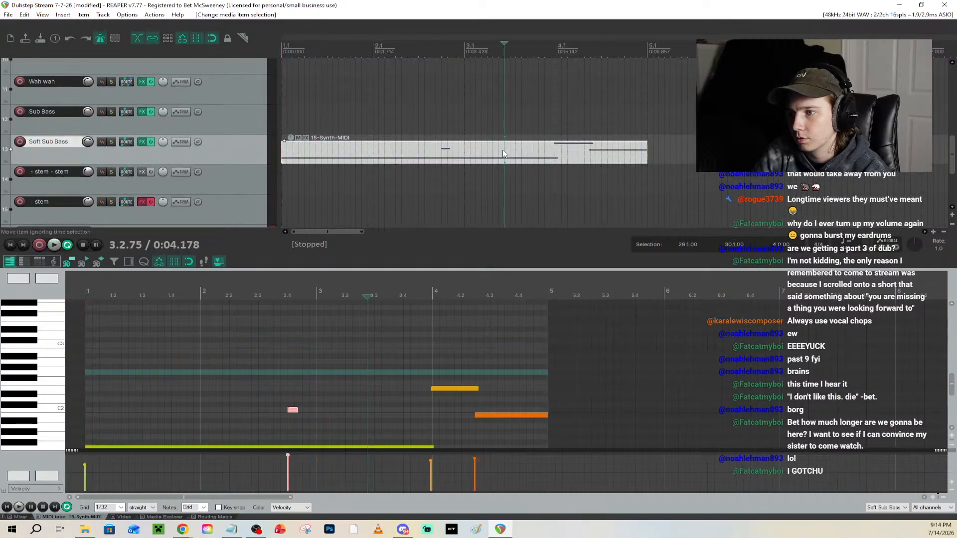
left_click(243, 289)
key("space")
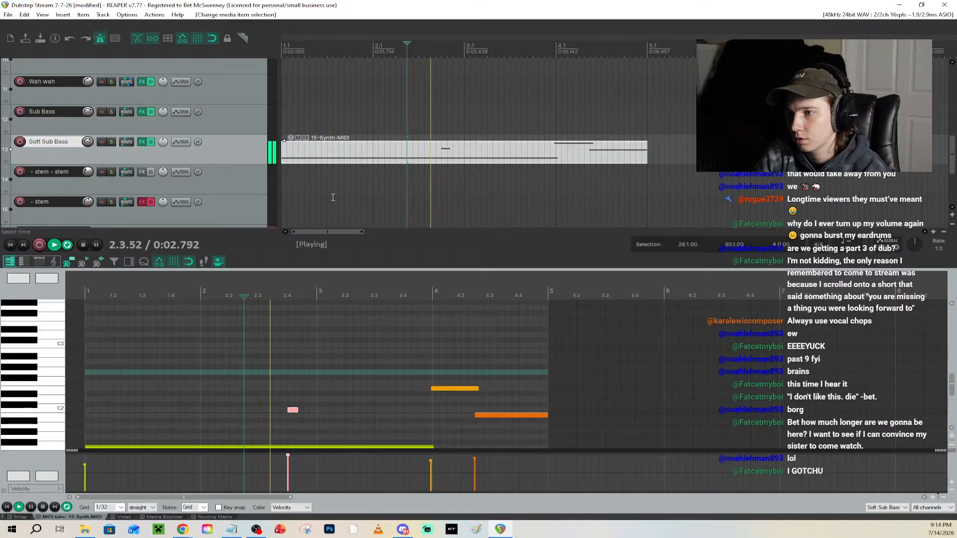
key("space")
Play the Soft Sub Bass part from the beginning and audition the F1 key of its long opening note
scroll(227, 174, "down", 1)
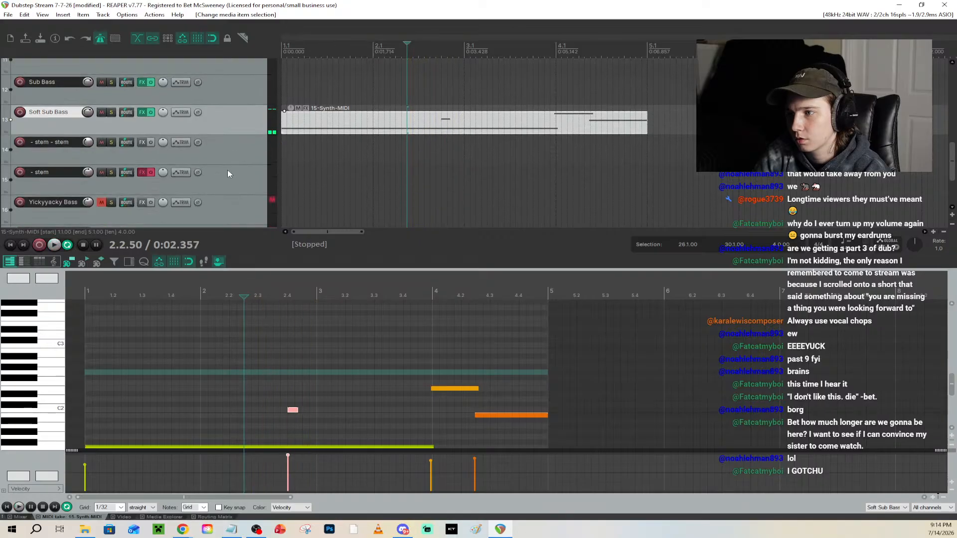
left_click(10, 245)
key("space")
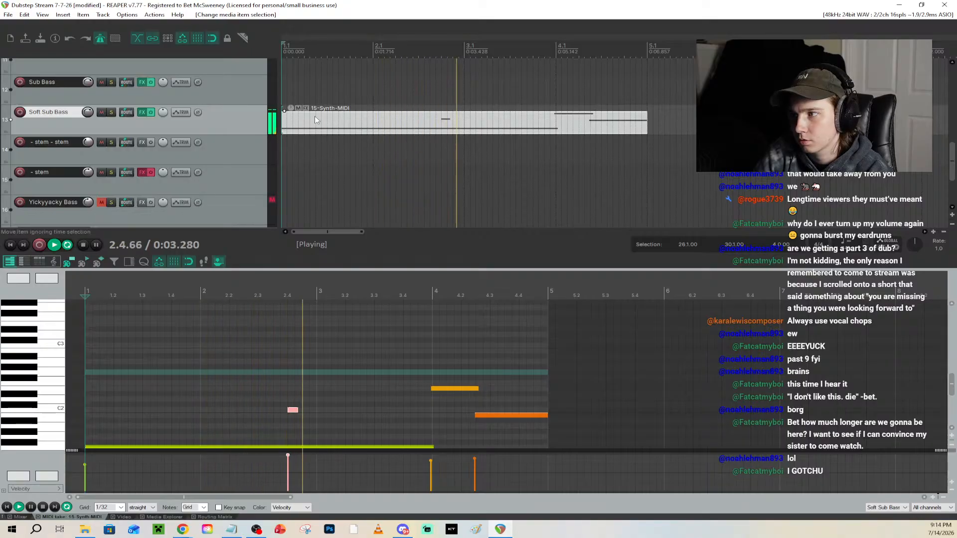
key("space")
key("space")
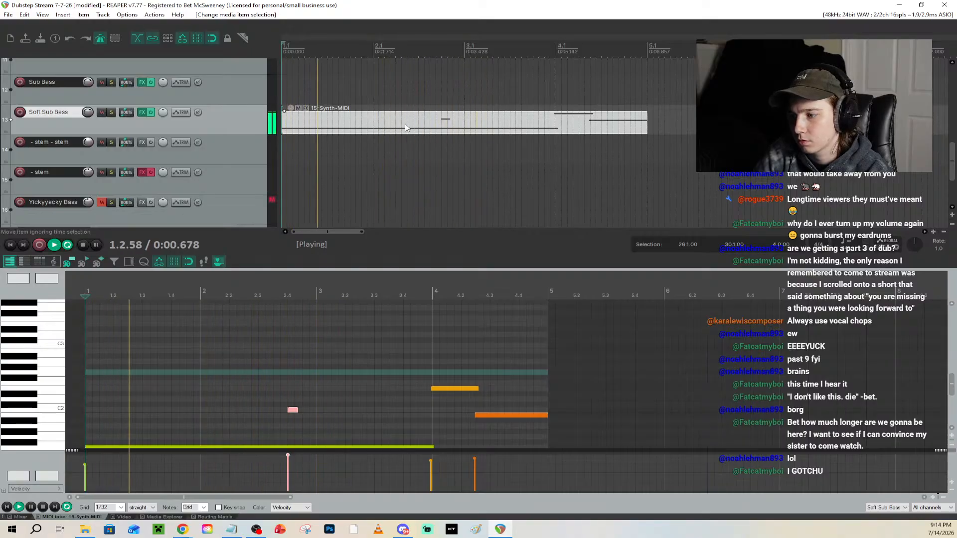
key("space")
scroll(30, 367, "down", 1)
scroll(30, 368, "down", 1)
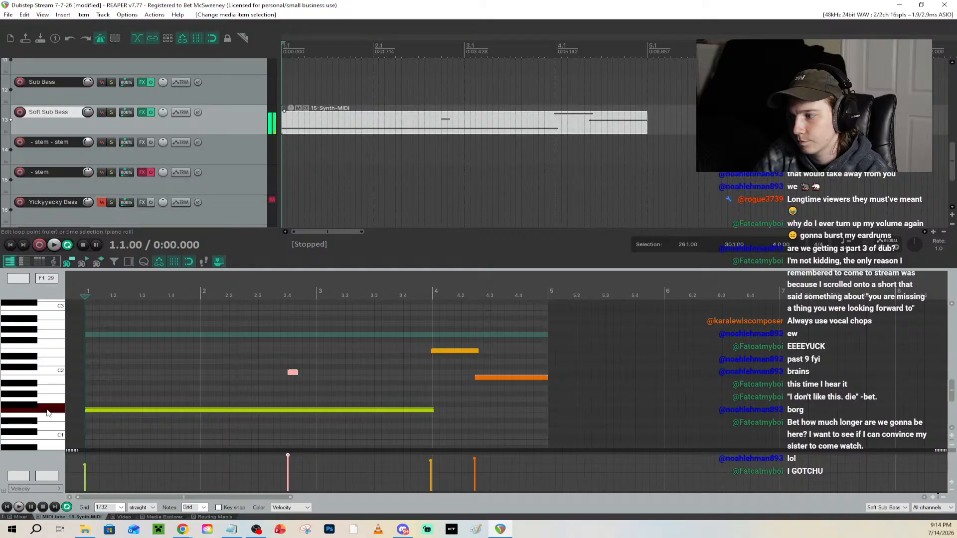
left_click(48, 413)
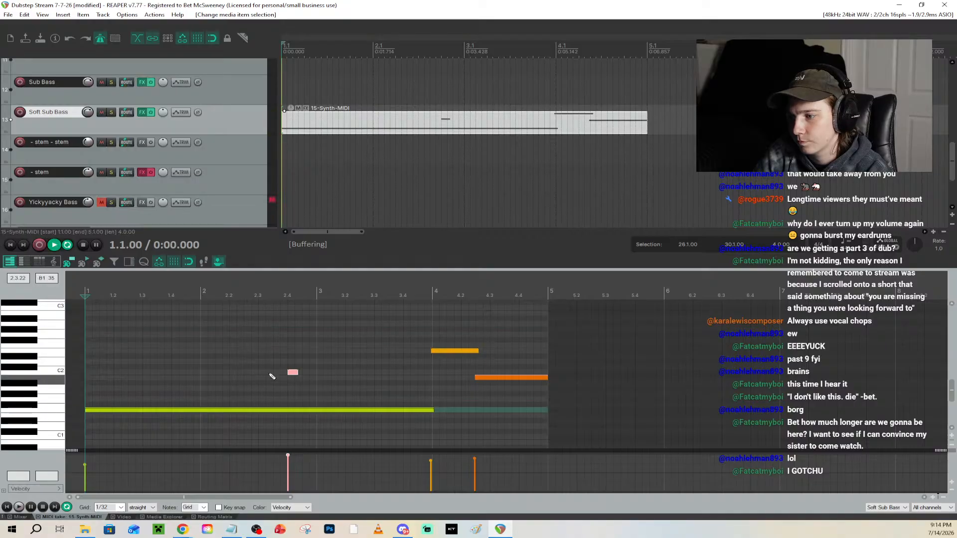
key("space")
Move the MIDI item from the Soft Sub Bass track to the Sub Bass track at position 1.1.00 and play it
left_click_drag(364, 133, 364, 103)
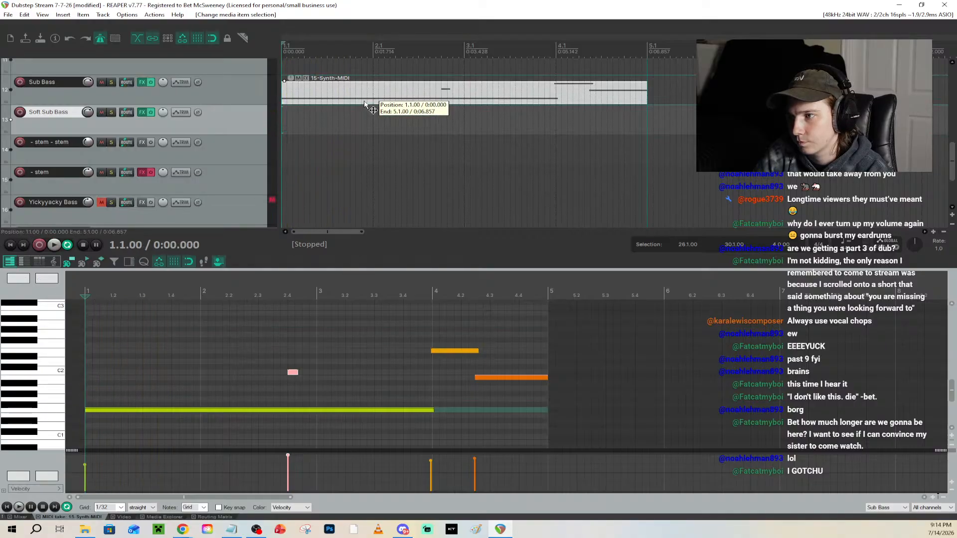
key("space")
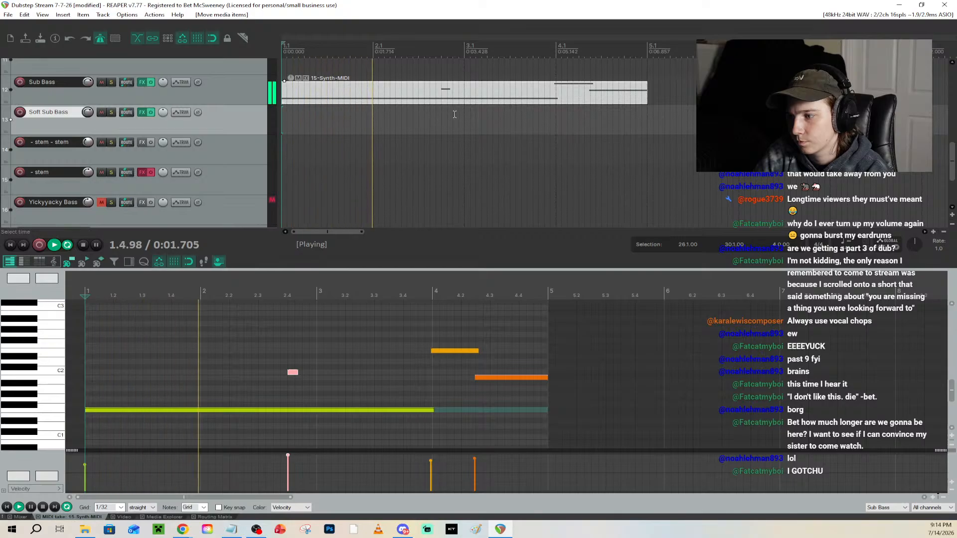
key("space")
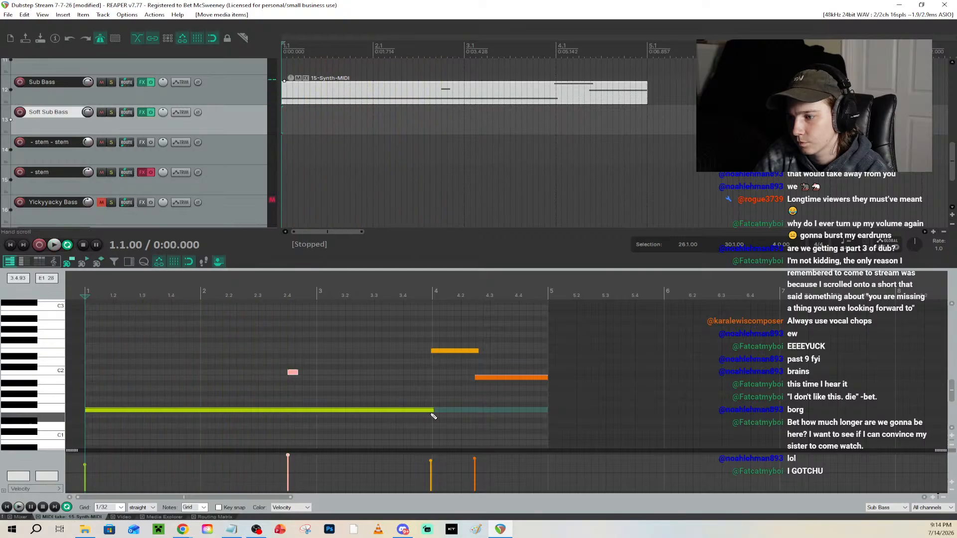
Shorten the long F1 note to end at bar 2 and audition higher pitches for the following bass notes
left_click_drag(433, 415, 196, 422)
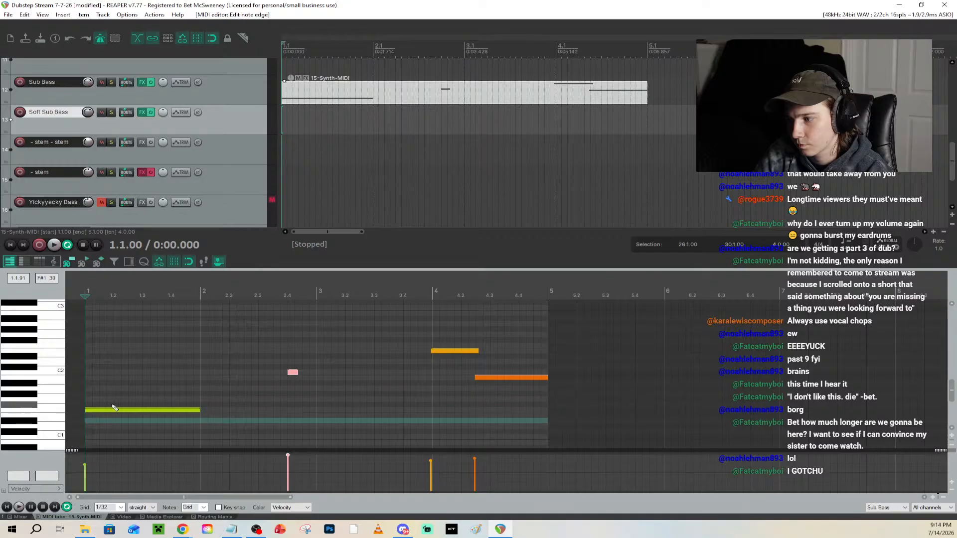
left_click(46, 399)
left_click(51, 388)
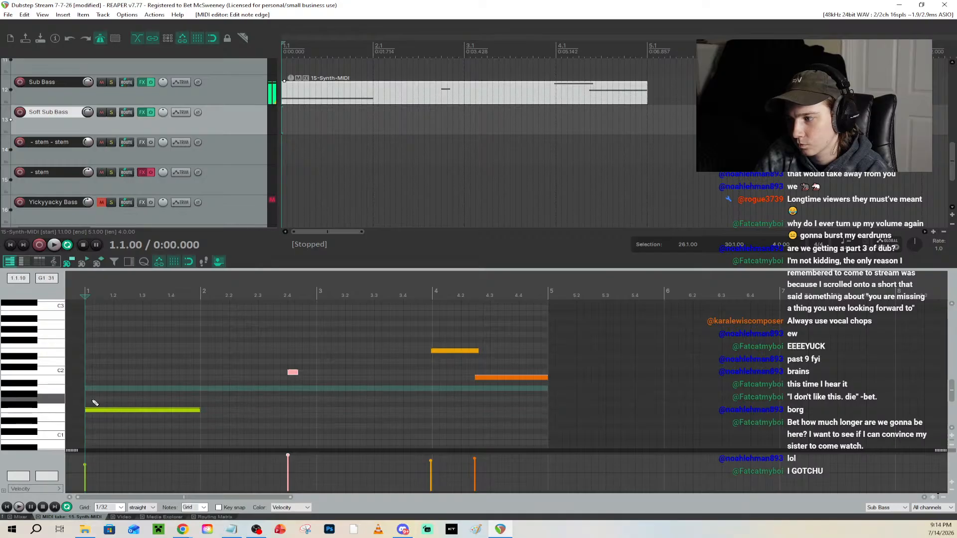
left_click(52, 377)
Copy the one-bar F1 note to bar 2 at B1 and to bar 3 at A#1, and play the bassline
left_click_drag(151, 411, 373, 387)
key("space")
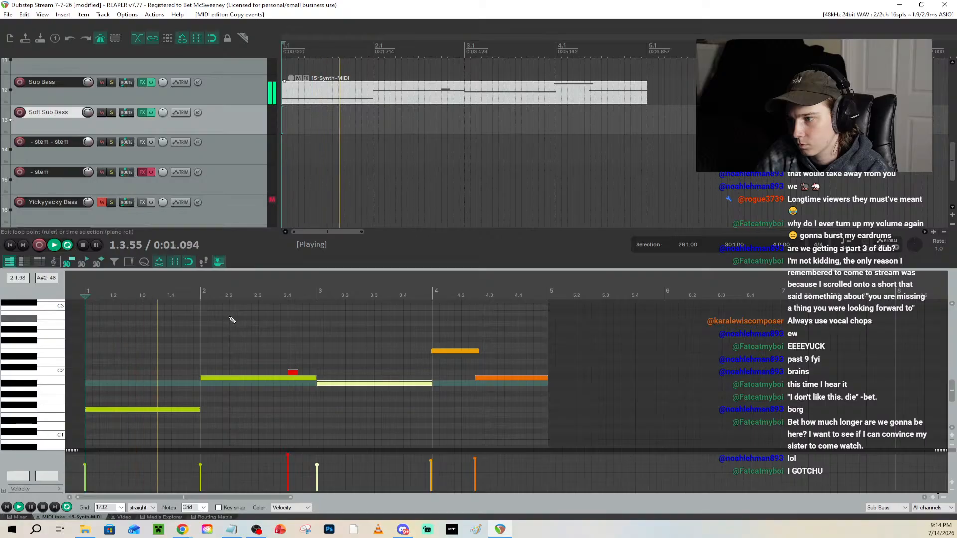
key("space")
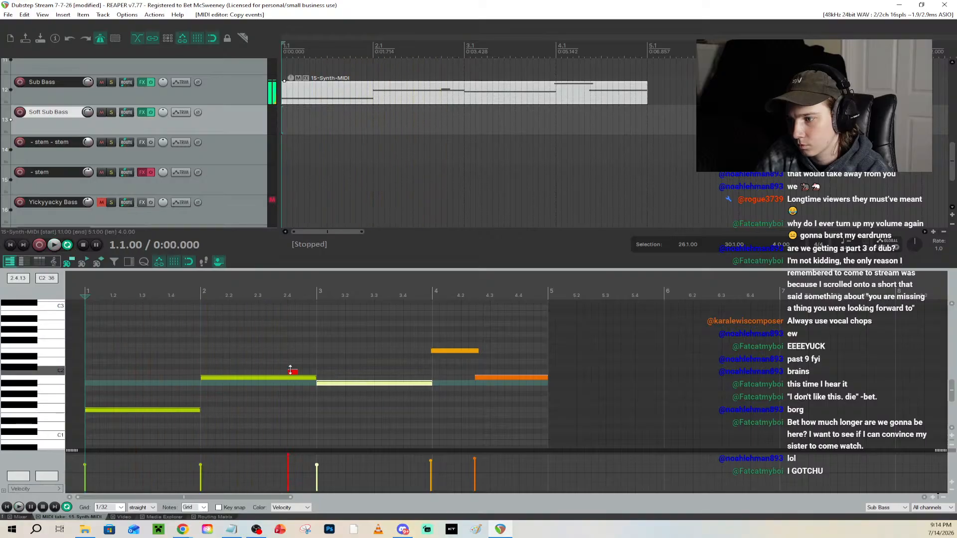
key("space")
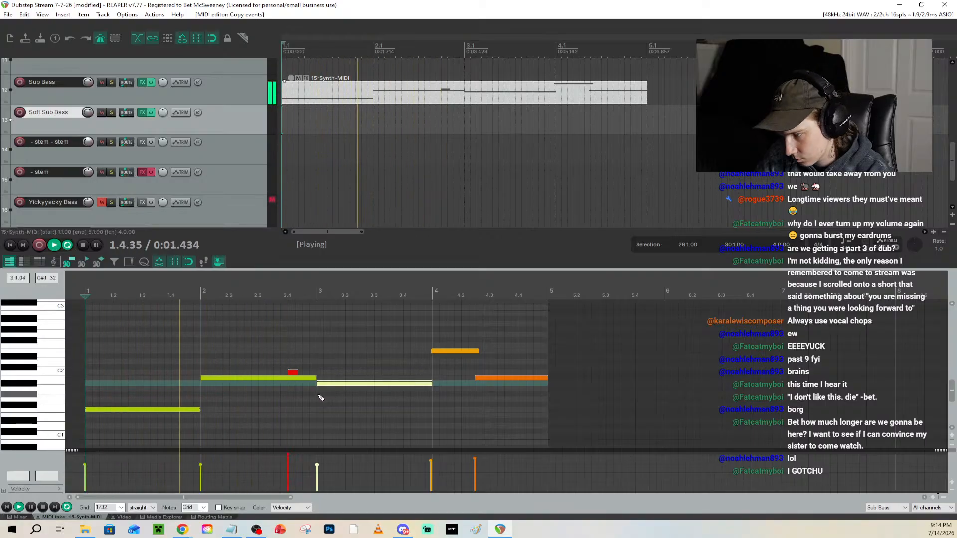
key("space")
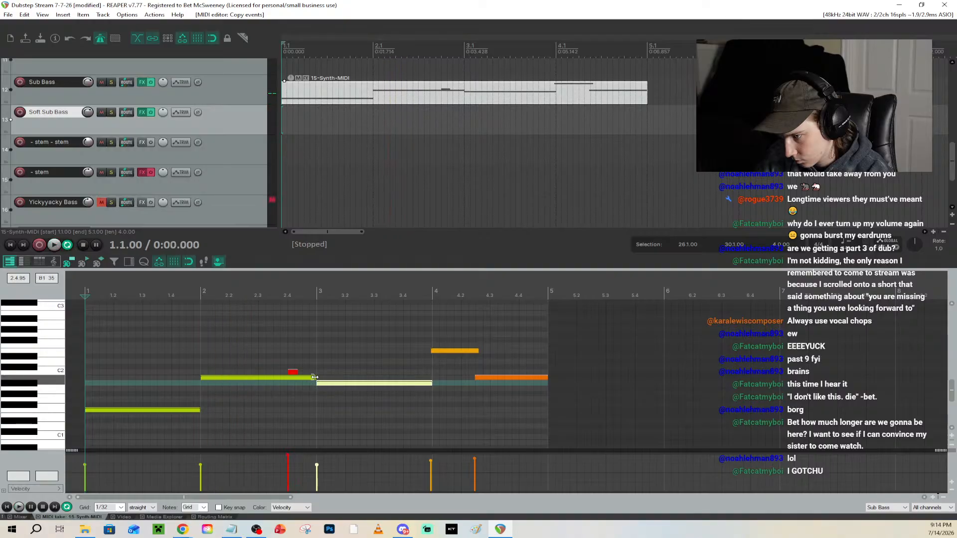
Shorten the B1 note in bar 2 to just under half a bar, move the A#1 note directly after it, and play
left_click_drag(315, 378, 249, 378)
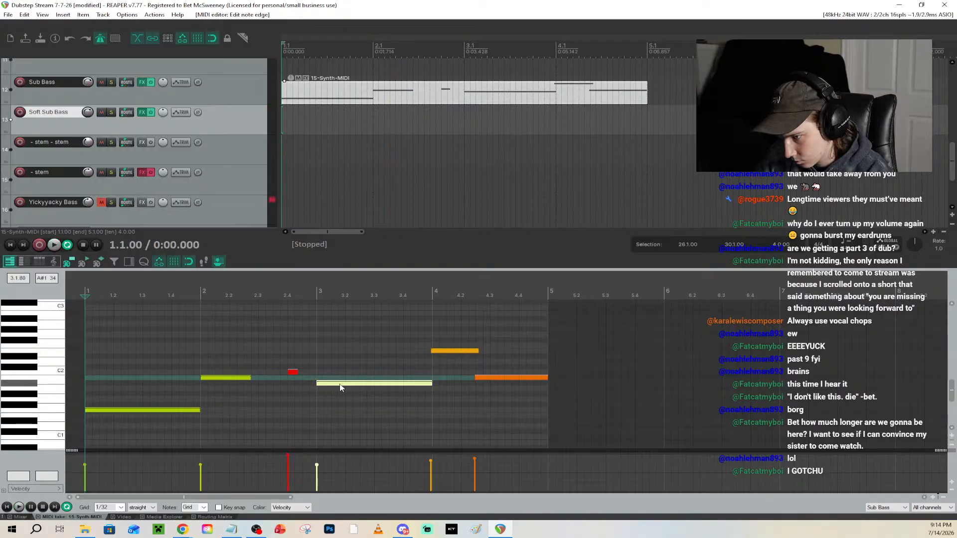
left_click_drag(340, 388, 274, 386)
key("space")
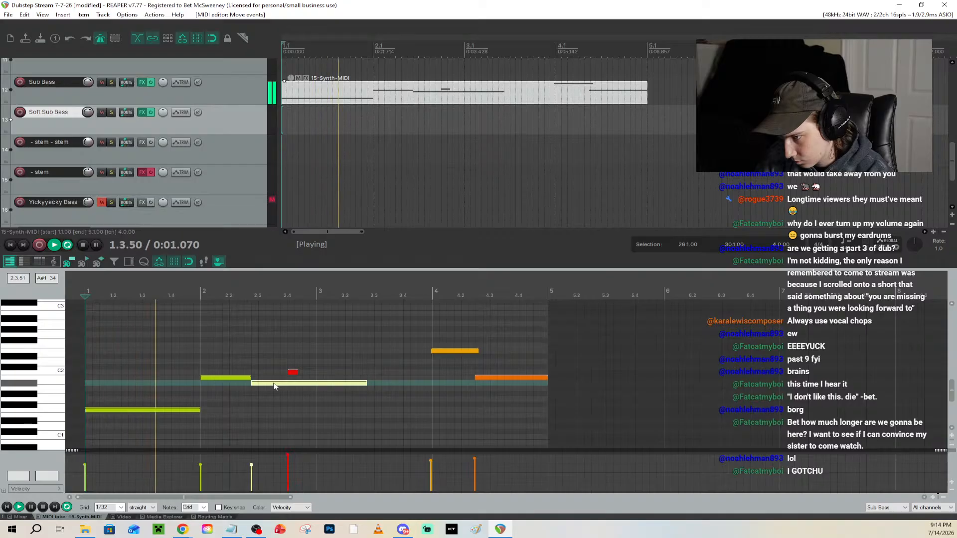
key("space")
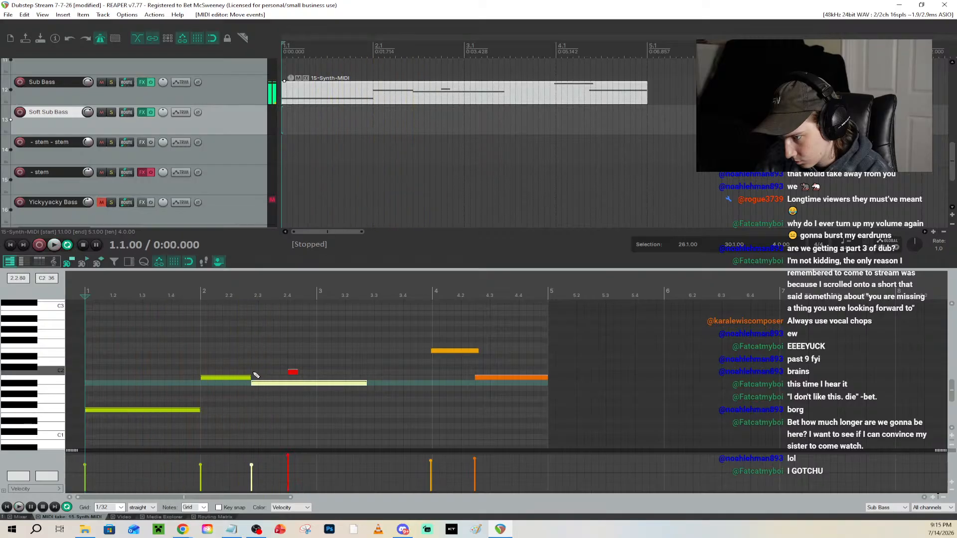
Select the B1 and A#1 notes, shift their shared edge slightly earlier in bar 2, and play the bassline
left_click_drag(254, 373, 250, 392)
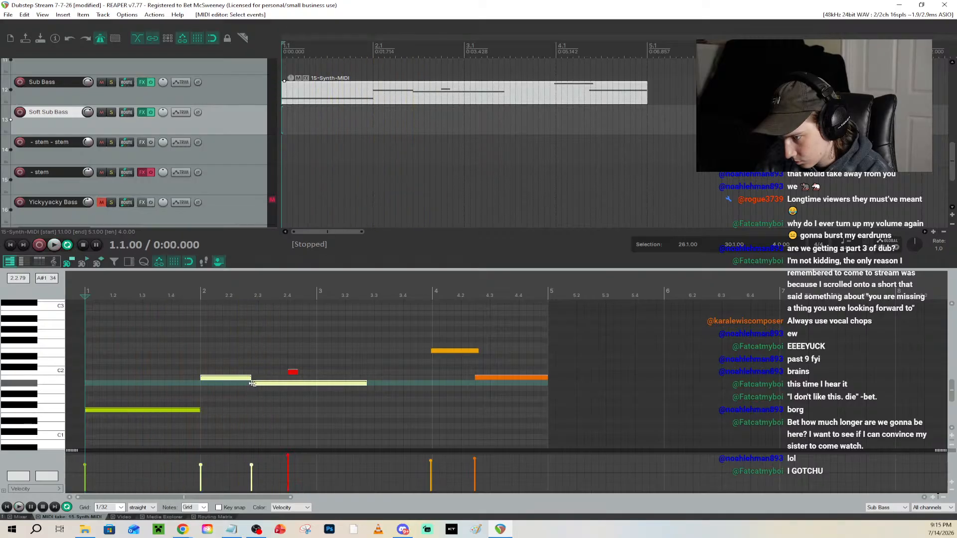
scroll(254, 387, "up", 3)
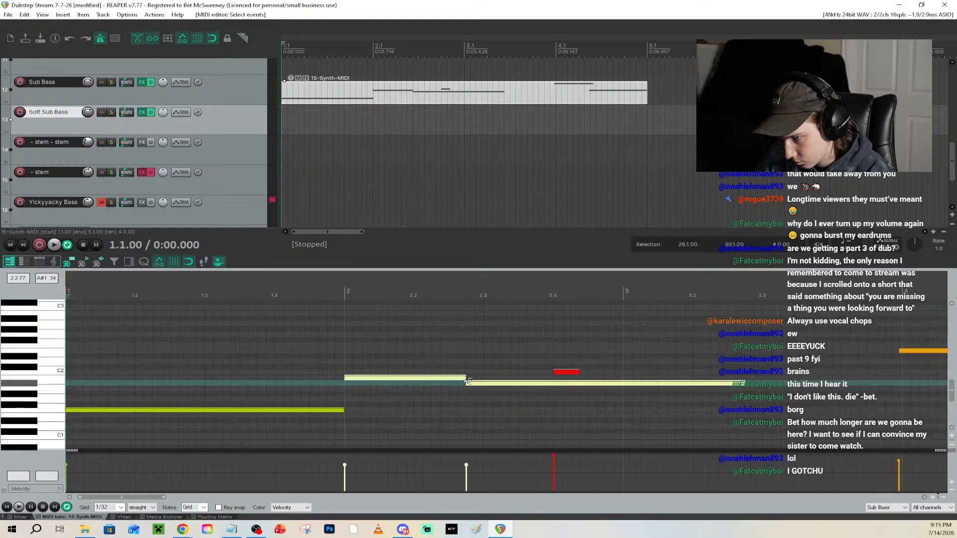
left_click_drag(468, 384, 458, 384)
key("space")
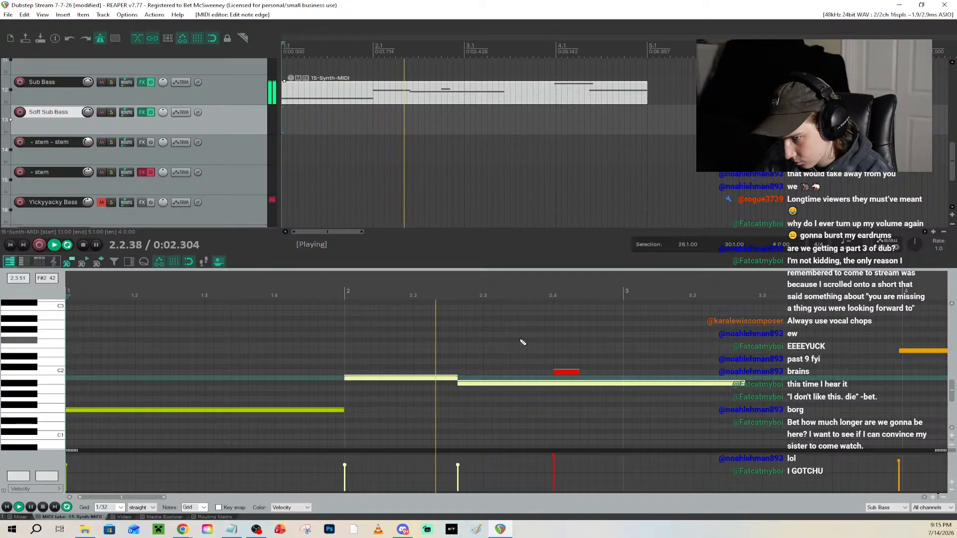
scroll(414, 360, "down", 3)
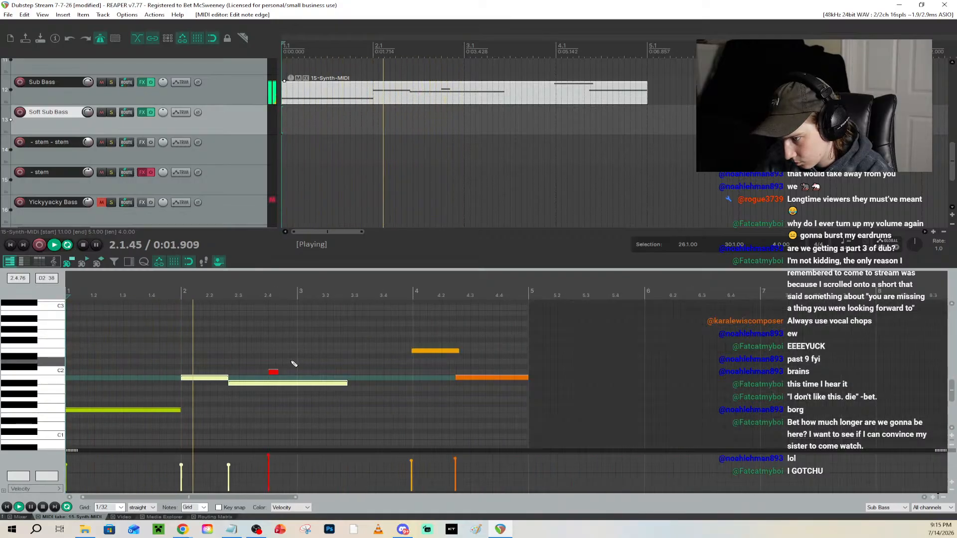
key("space")
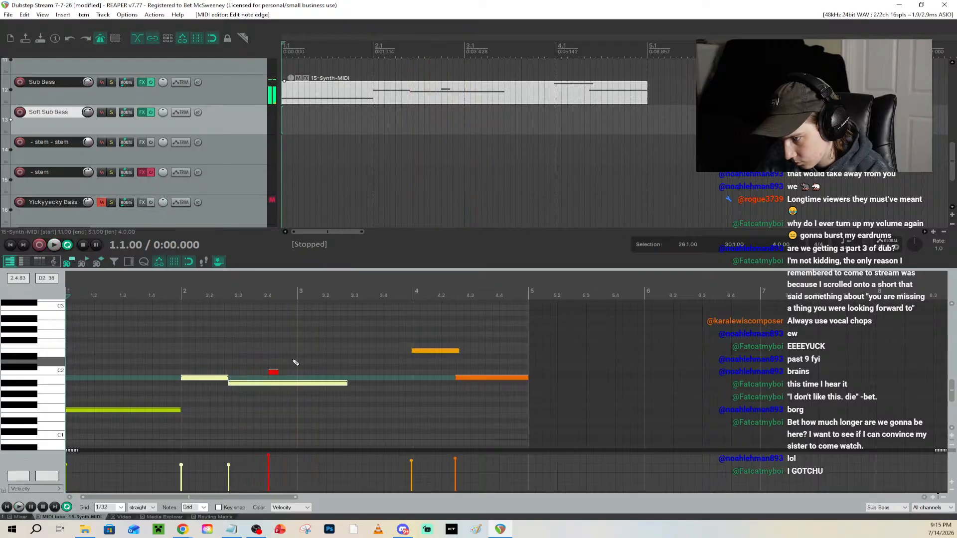
Replay the bassline and try readjusting the shared edge between the B1 and A#1 notes in bar 2
key("space")
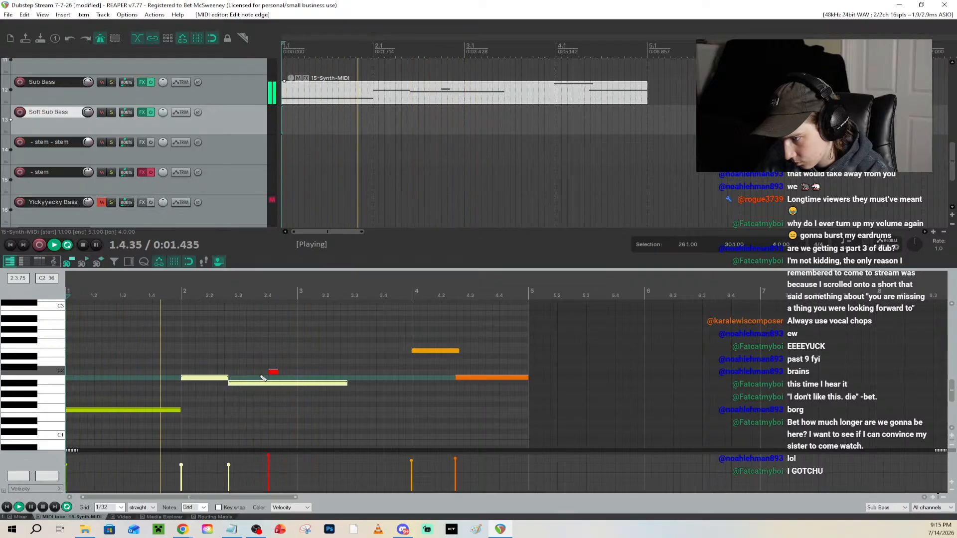
key("space")
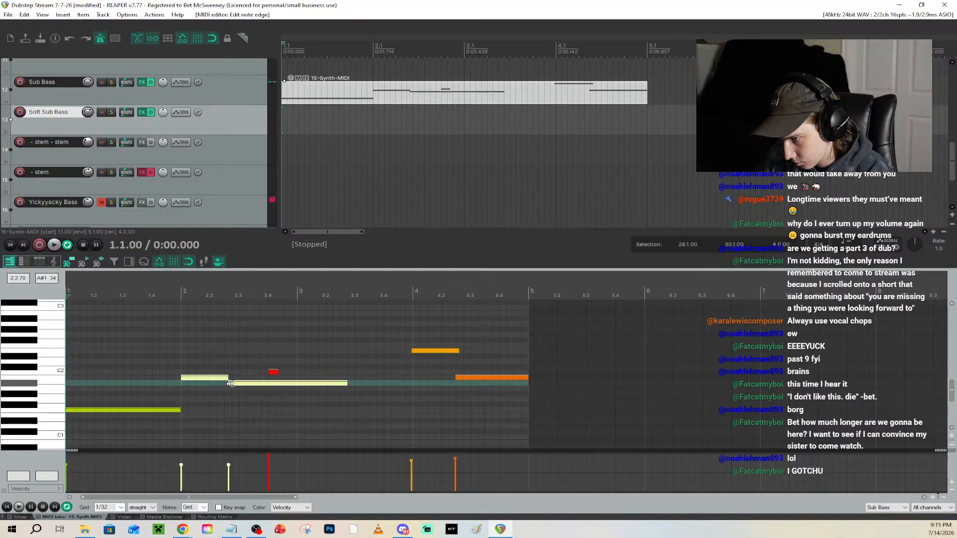
left_click_drag(213, 383, 230, 382)
key("space")
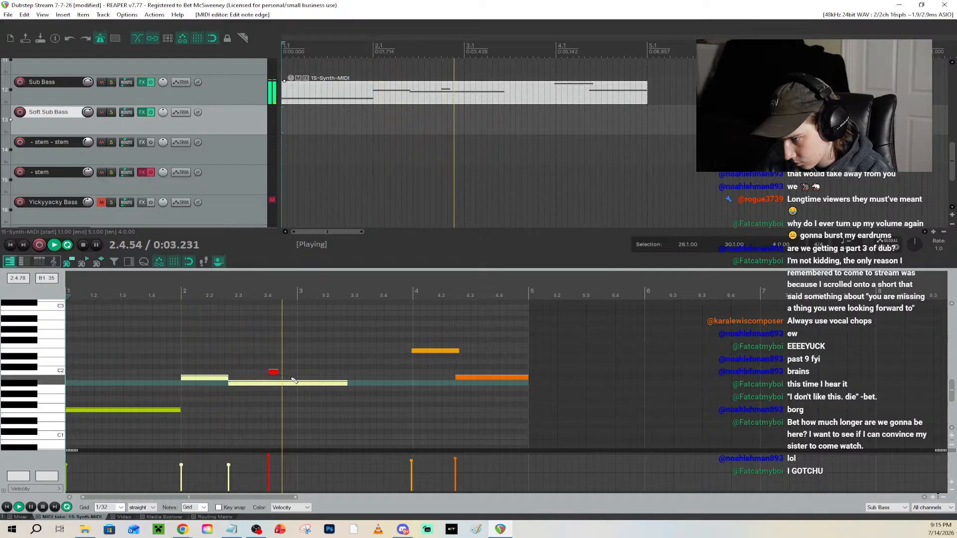
key("space")
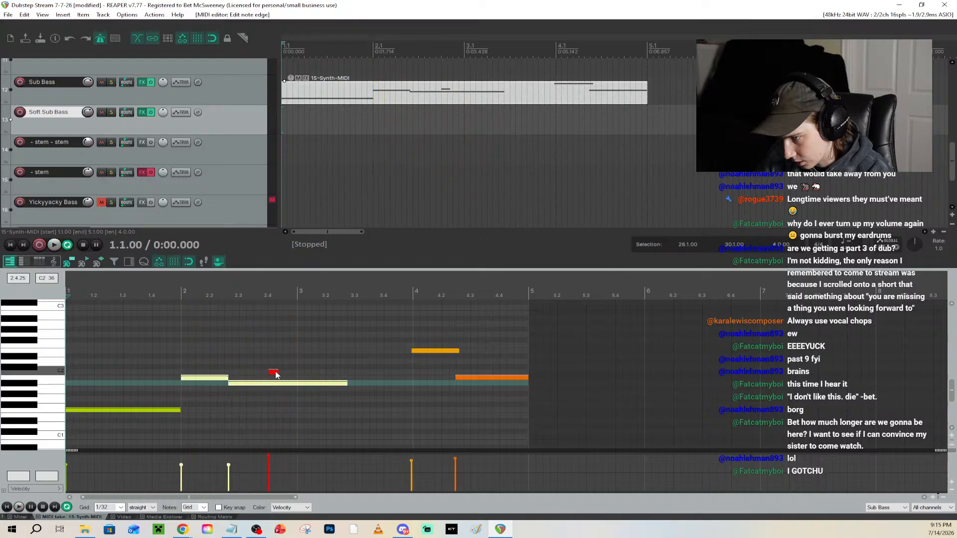
Lower the velocity of the short C2 note near the end of bar 2 and play the bassline
left_click_drag(275, 370, 275, 378)
key("space")
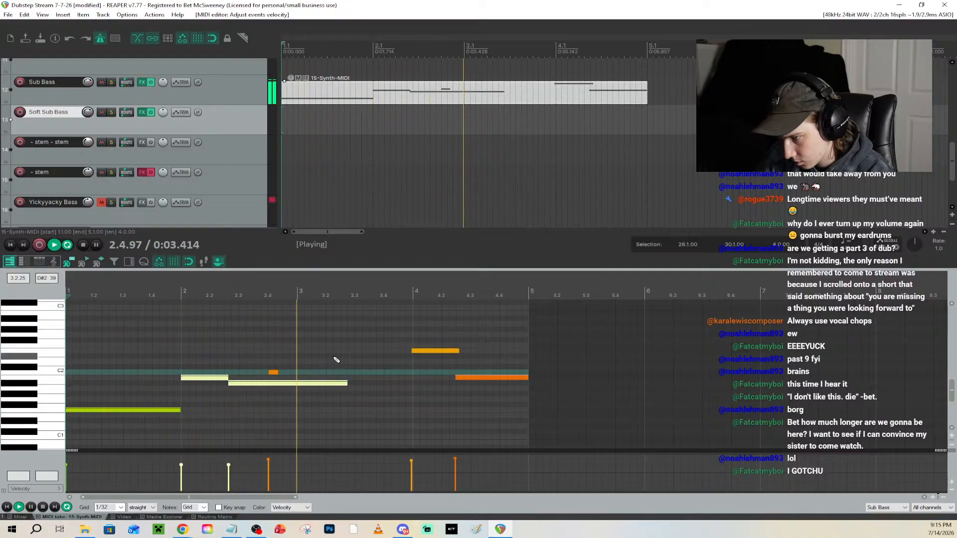
End the A#1 note at the start of bar 3, copy it to fill all of bar 3, and play the bassline
key("space")
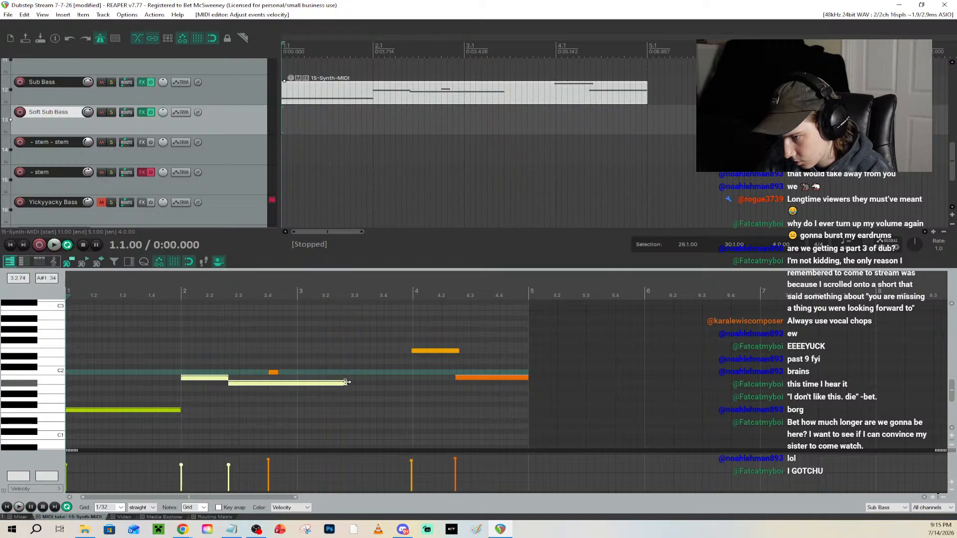
left_click_drag(347, 382, 328, 382)
key("ctrl+z")
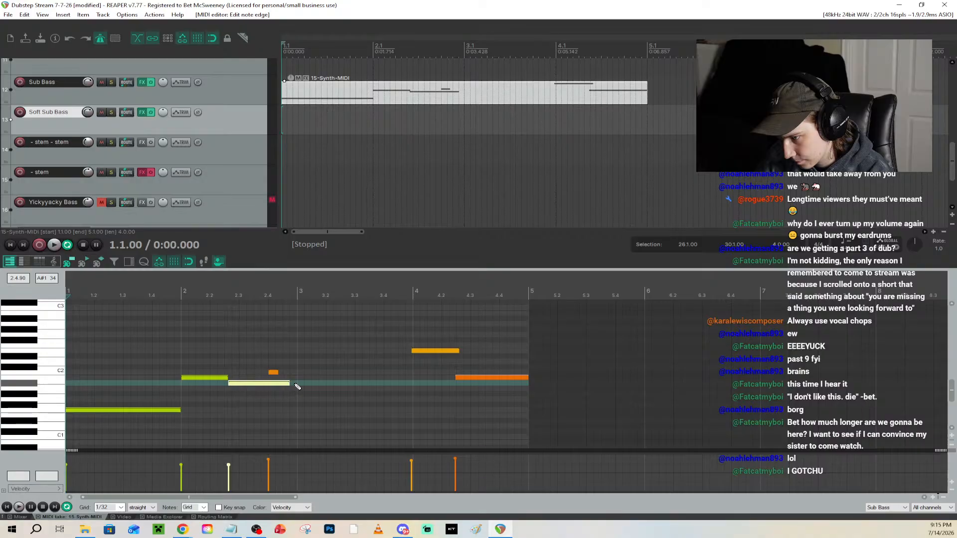
left_click(289, 382)
left_click(299, 382)
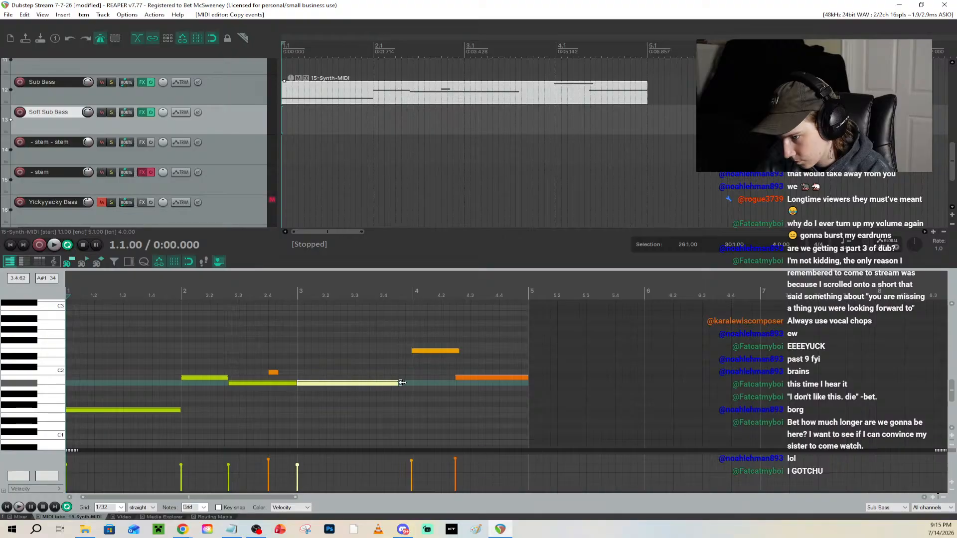
left_click(17, 506)
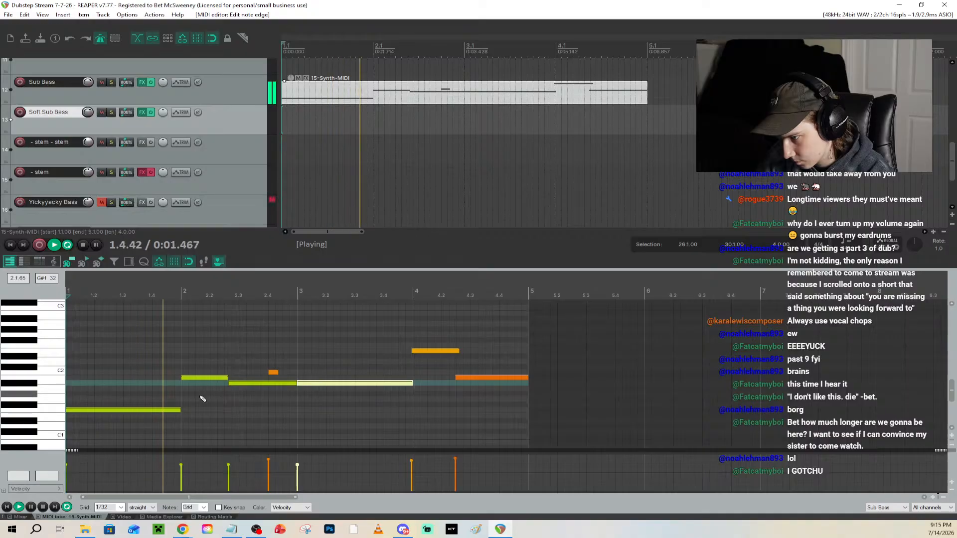
Try extending the F1 note slightly past bar 2, align the E2 note's start with bar 4, and play the bassline
left_click_drag(181, 410, 187, 410)
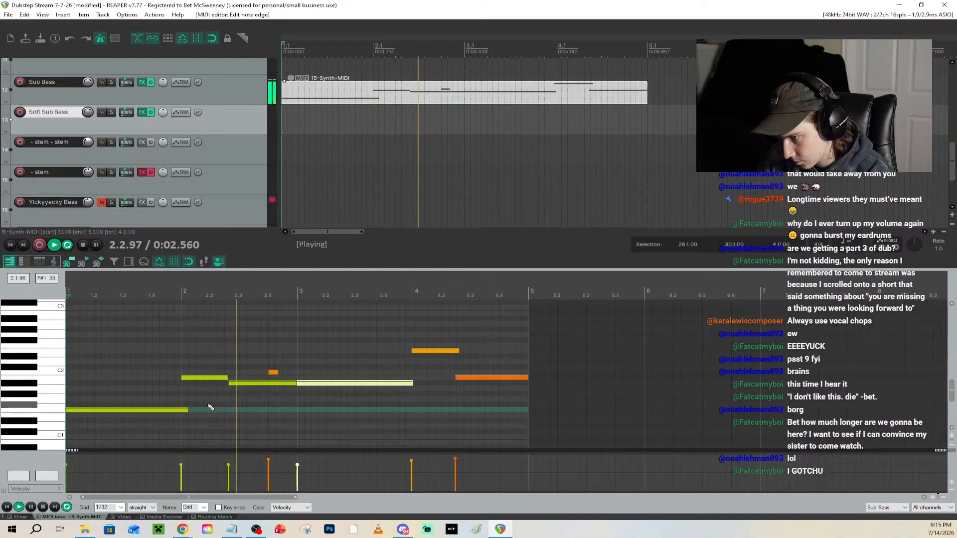
key("space")
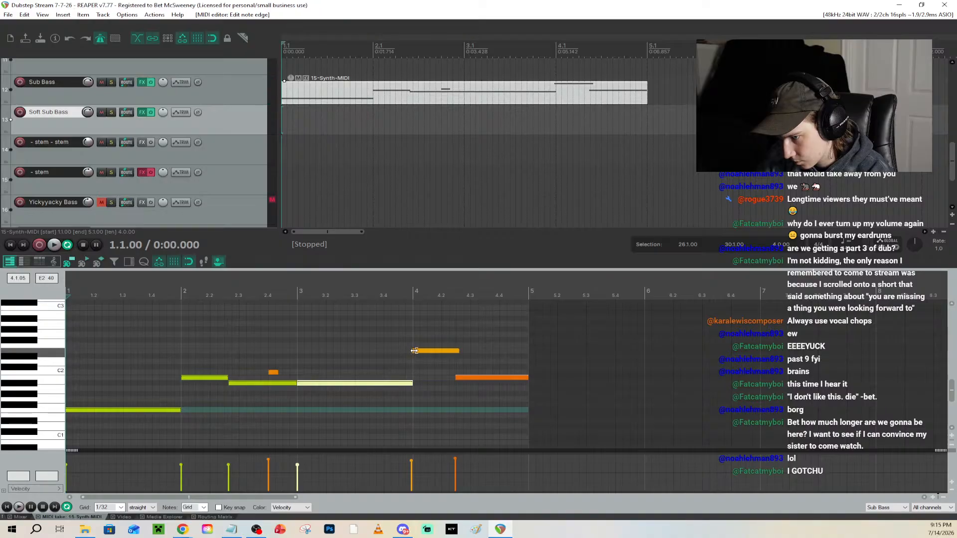
left_click_drag(411, 351, 413, 351)
key("space")
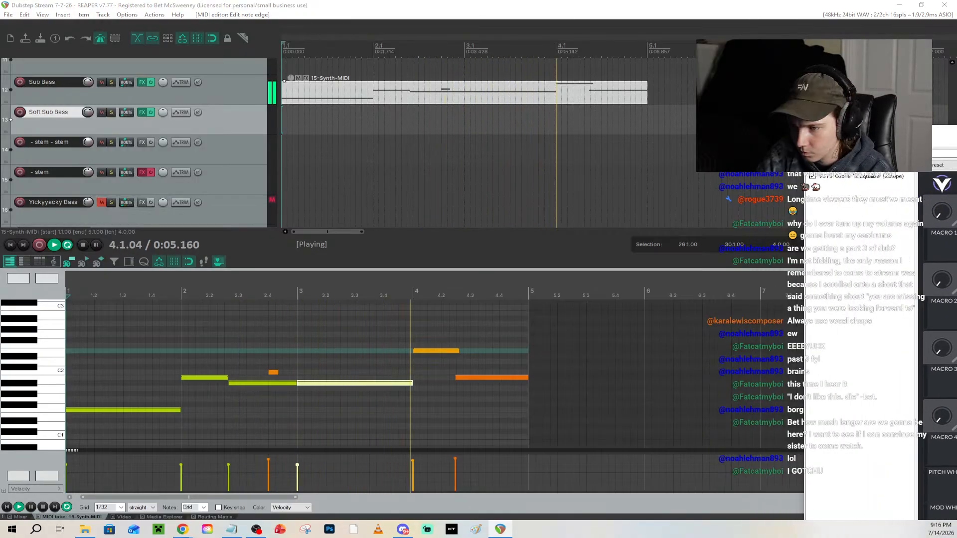
Move the full-bar note in bar 3 down to F1 and play the bassline
key("space")
left_click_drag(344, 387, 344, 411)
key("space")
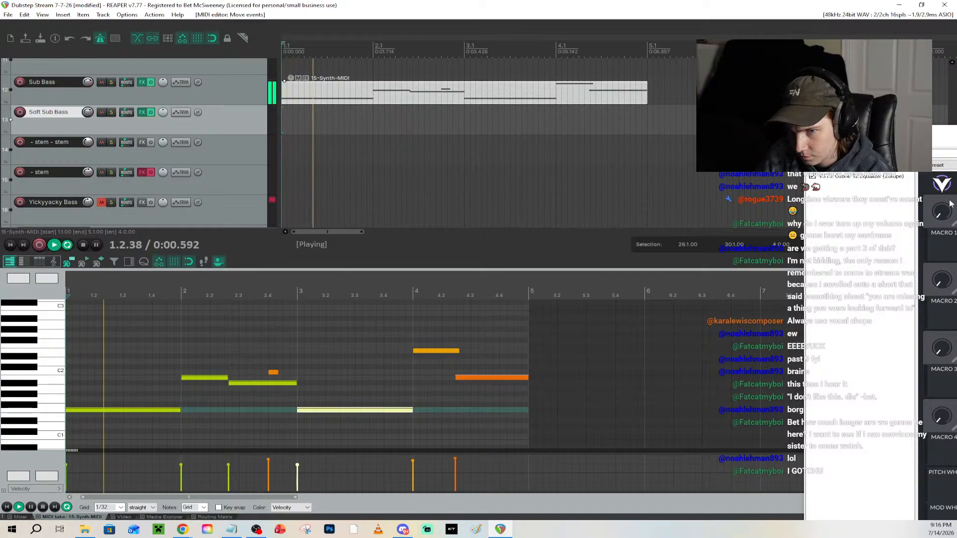
key("ctrl+s")
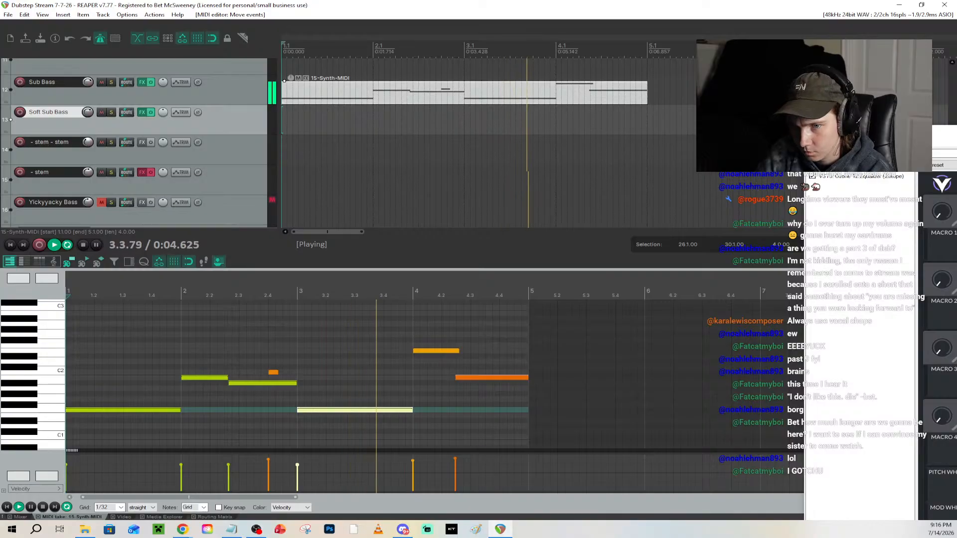
Close the track 18 Synth effects window and enlarge the track area while replaying the opening
left_click_drag(925, 136, 735, 199)
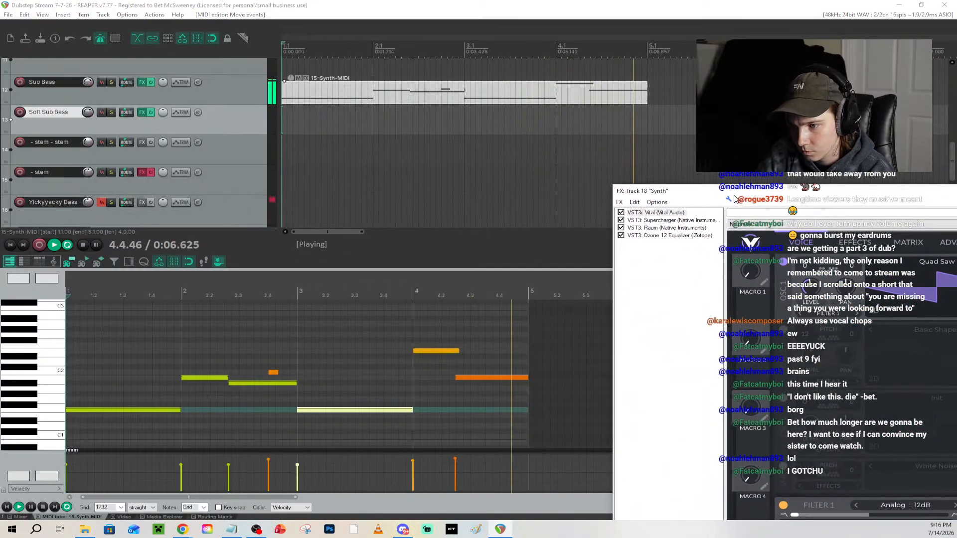
key("space")
key("Escape")
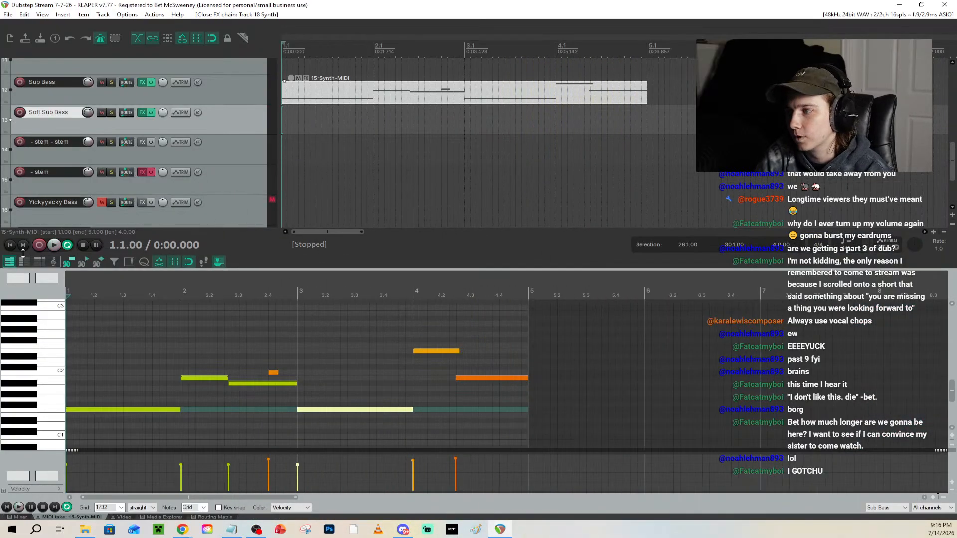
key("space")
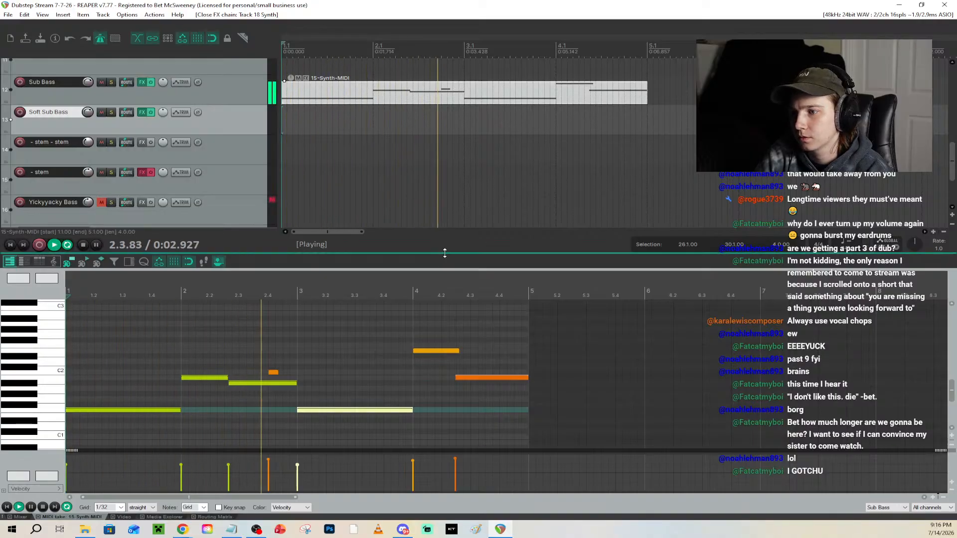
left_click_drag(445, 253, 463, 326)
key("space")
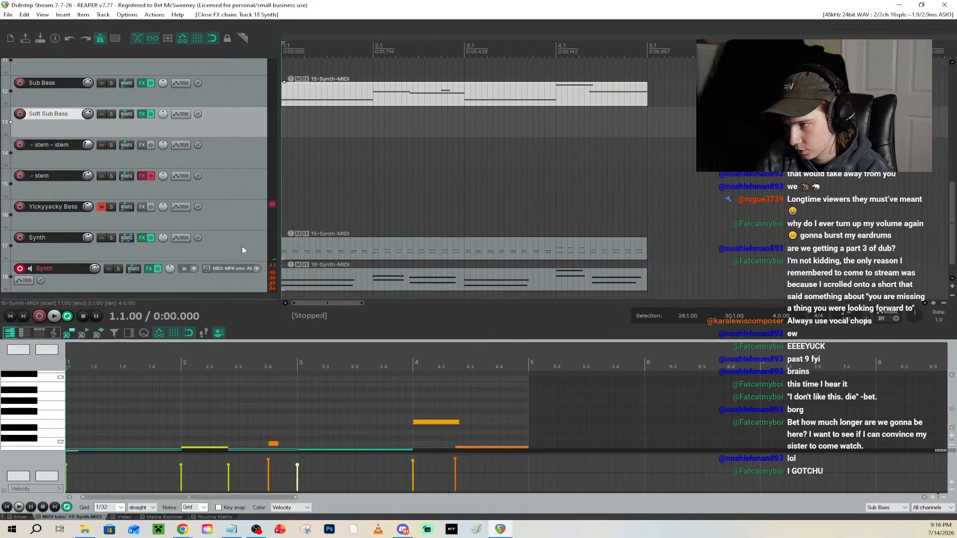
Inspect the Ozone 12 Equalizer in the track 17 Synth's effects chain
left_click(204, 252)
left_click(152, 239)
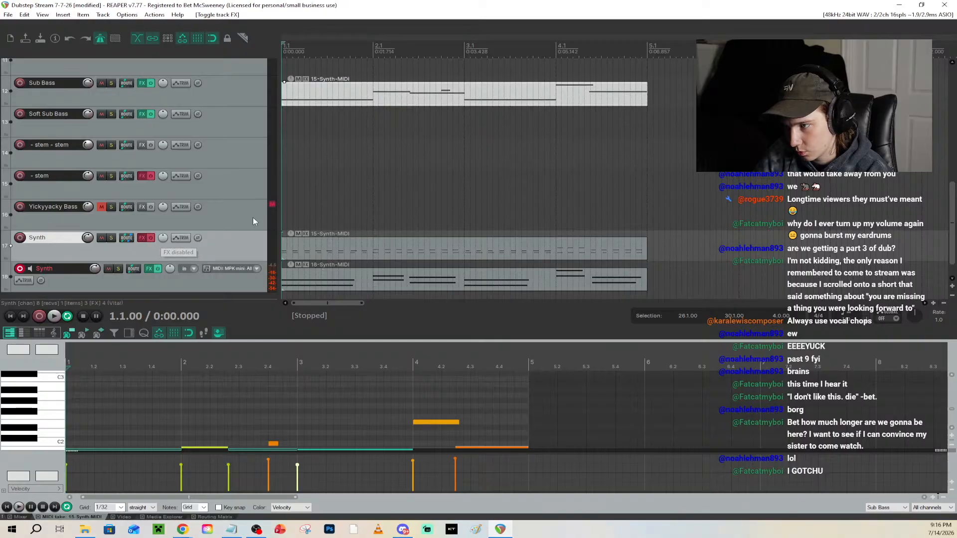
left_click(144, 240)
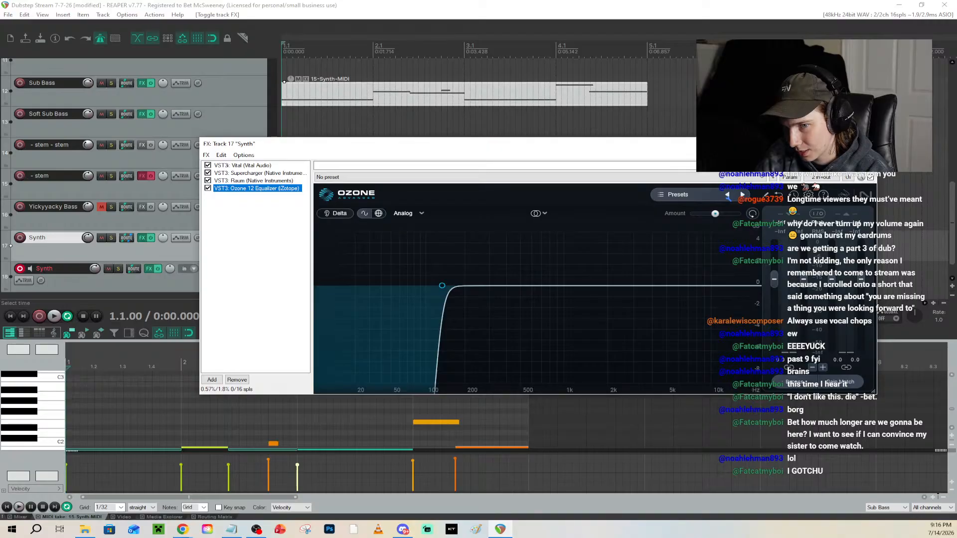
left_click(866, 144)
Add the Supercharger compressor after Vital in the Sub Bass track's effects chain
scroll(178, 178, "up", 2)
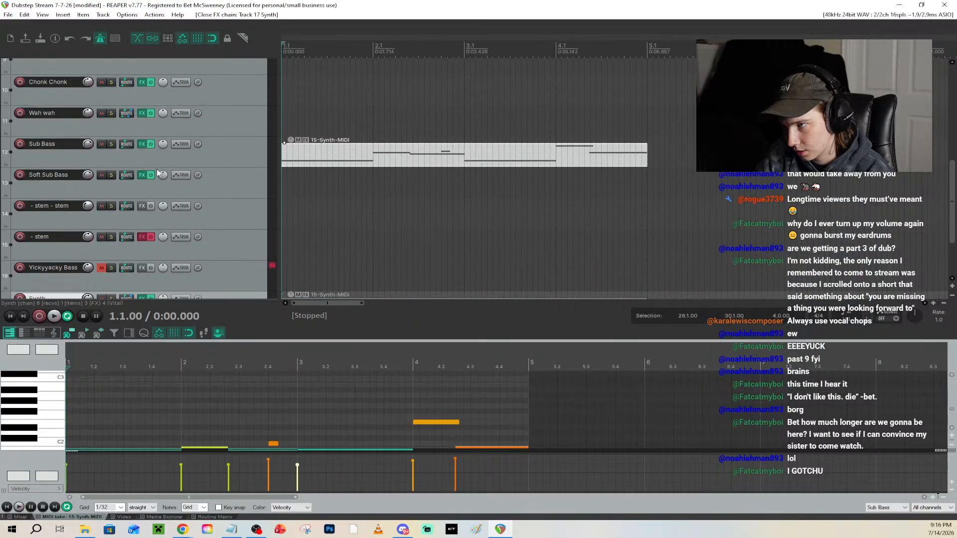
left_click(144, 144)
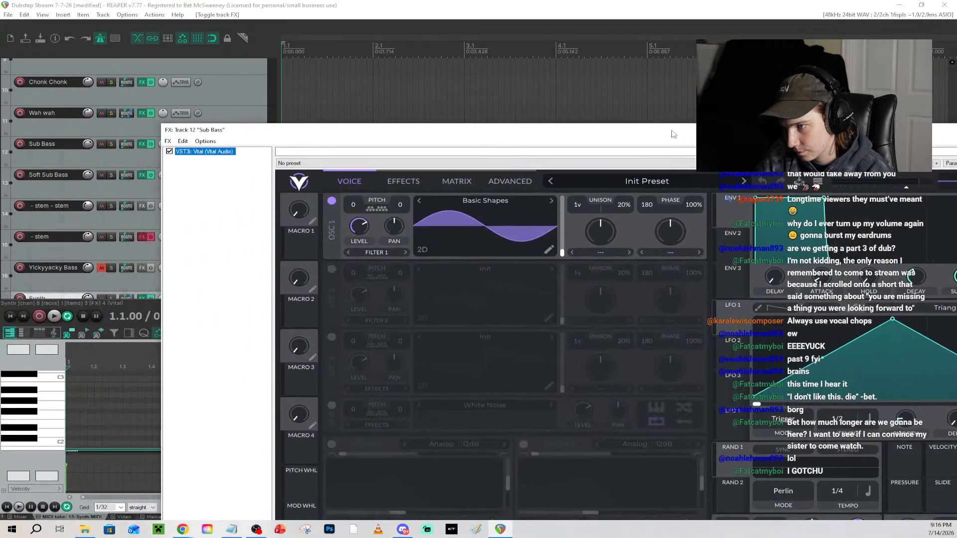
left_click(169, 141)
left_click(185, 151)
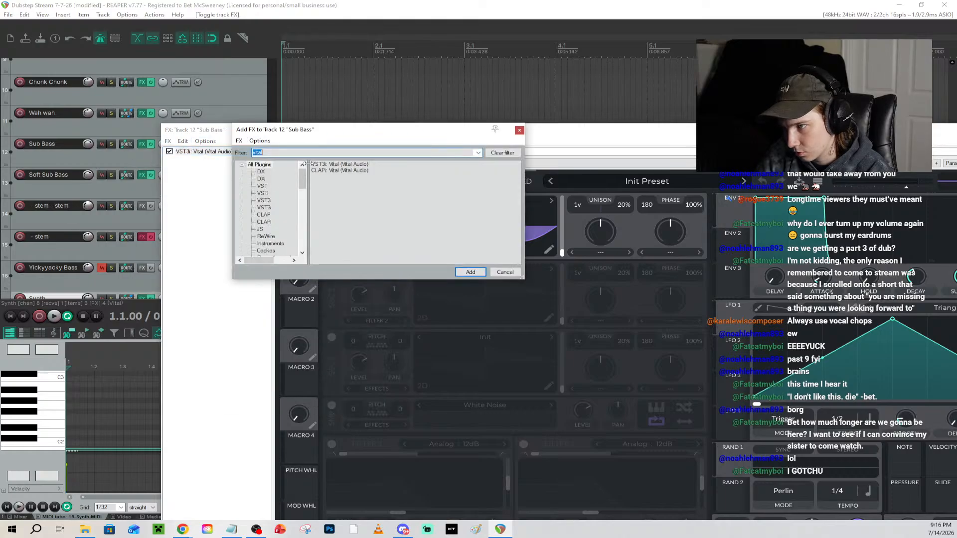
type("compress")
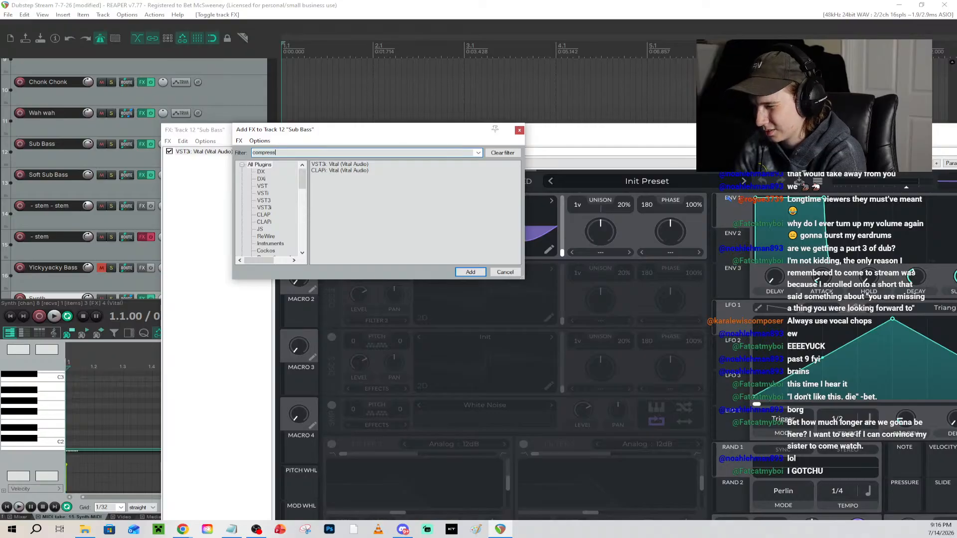
key("BackSpace")
key("BackSpace")
key("BackSpace")
key("BackSpace")
key("BackSpace")
key("BackSpace")
key("BackSpace")
key("BackSpace")
type("supercharger")
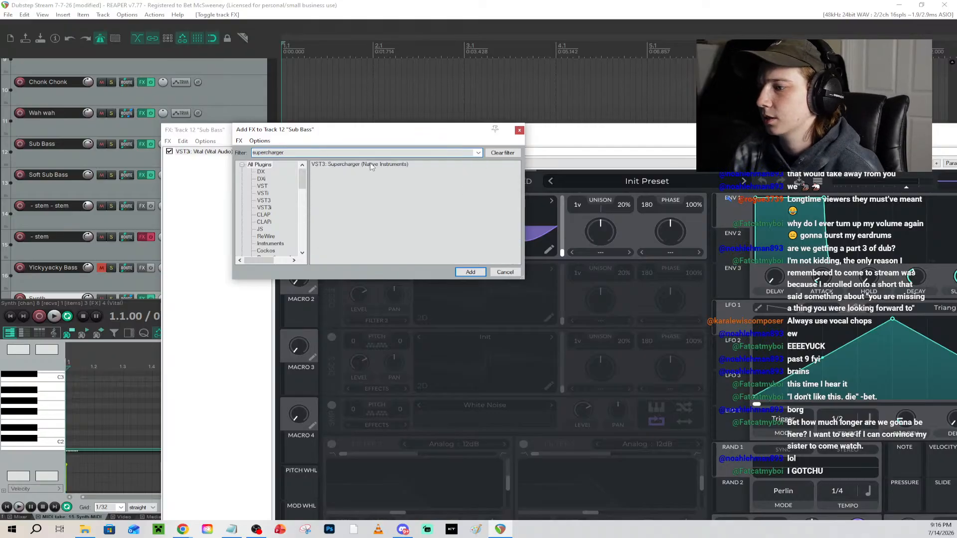
left_click(470, 272)
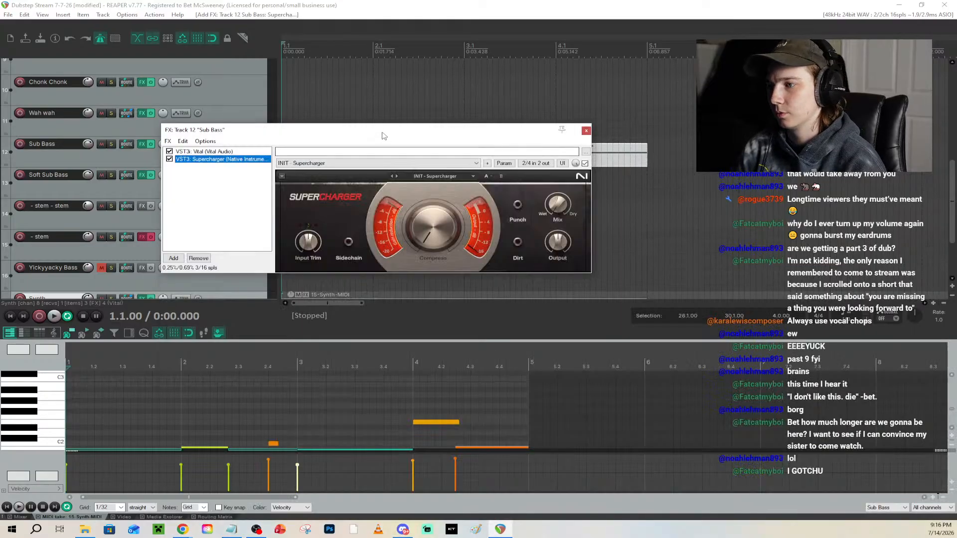
Route the Kick track into the Sub Bass track's Supercharger and turn on the compressor's sidechain
left_click_drag(617, 204, 617, 187)
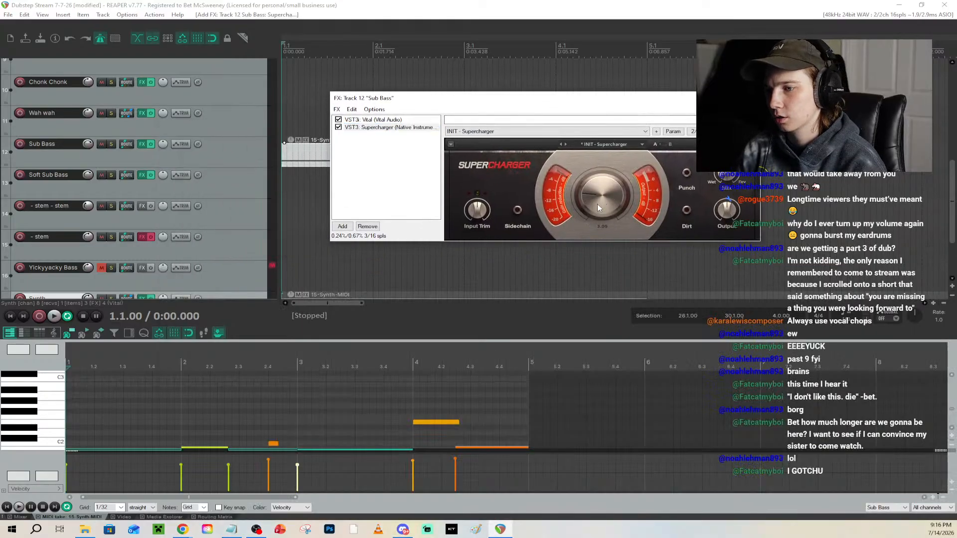
left_click(21, 518)
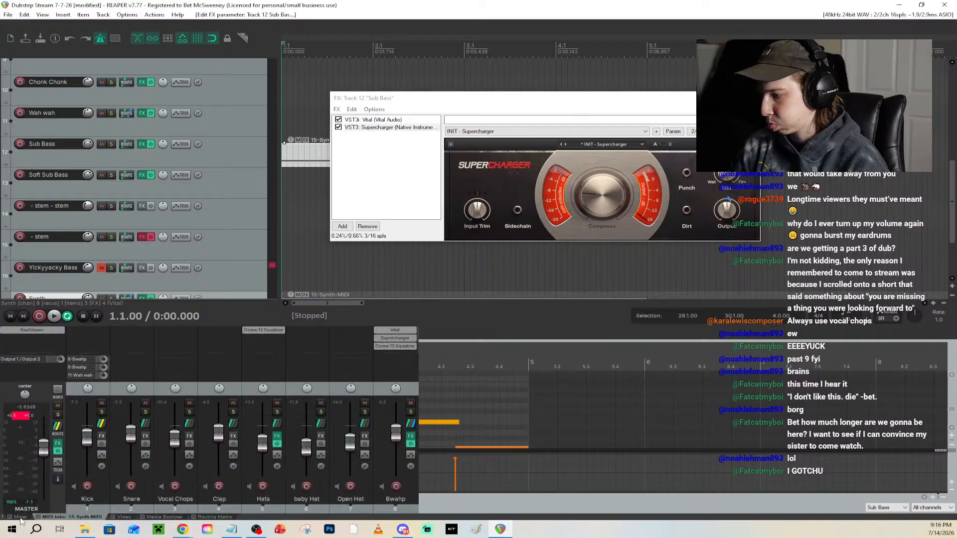
left_click_drag(102, 426, 600, 186)
left_click(517, 210)
Set Supercharger's Compress amount to about 4.3 while playing the mix, replay it, and close the Sub Bass effects window
key("space")
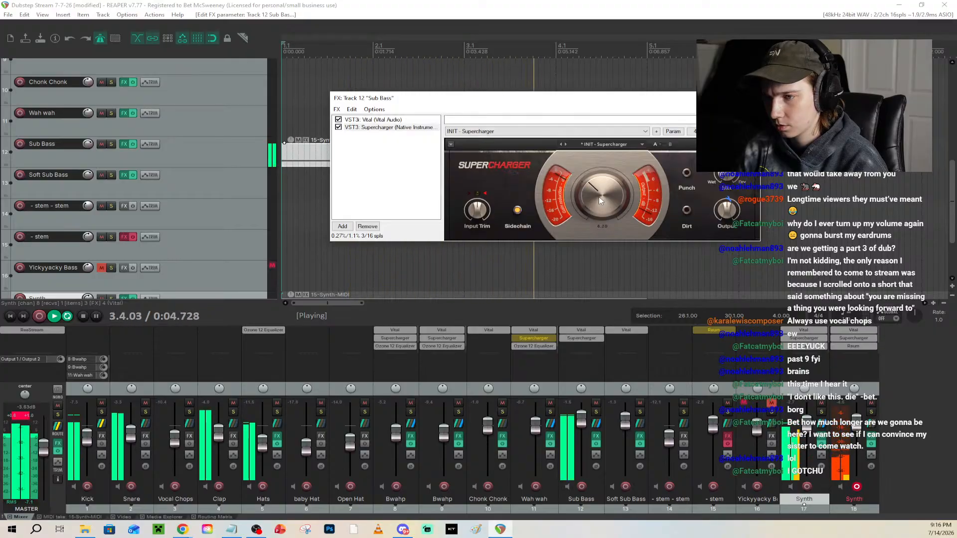
left_click_drag(603, 195, 603, 192)
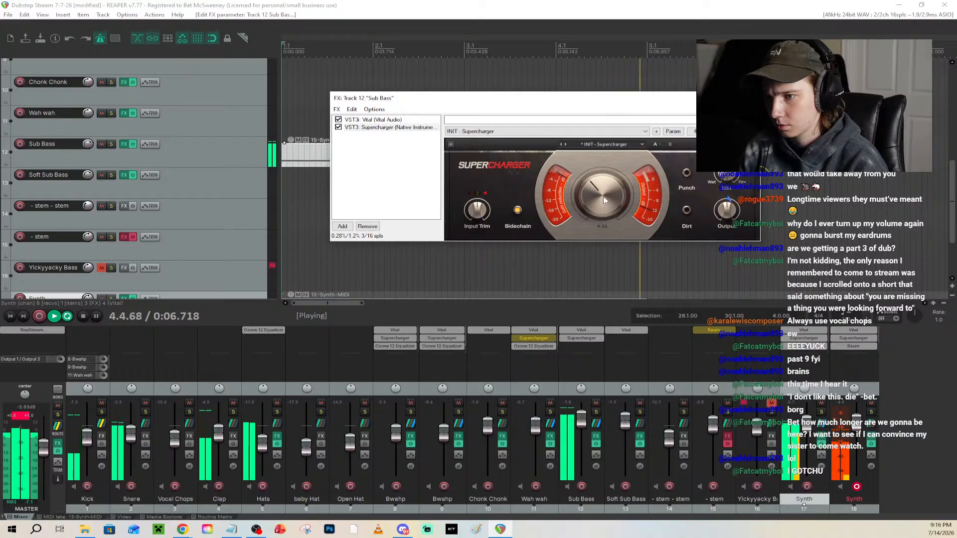
key("space")
key("space")
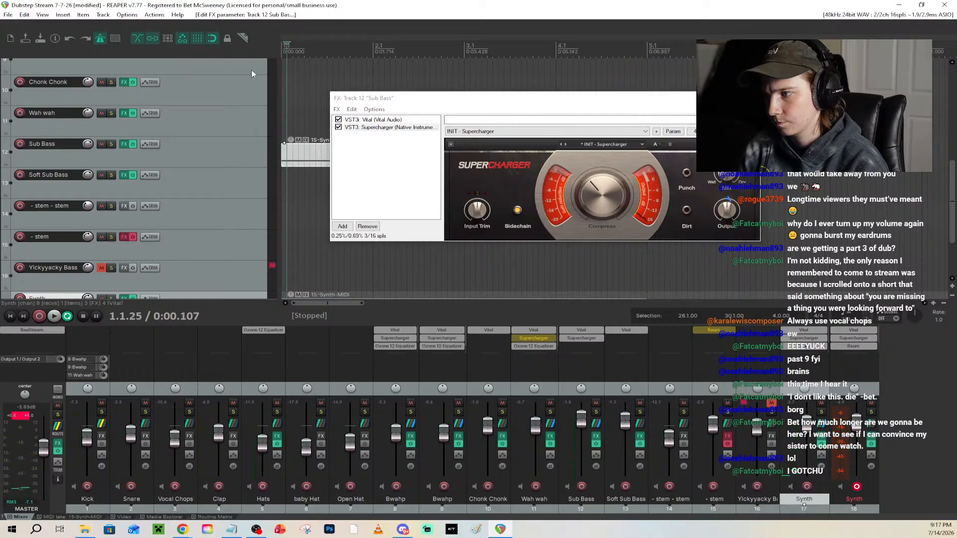
key("Escape")
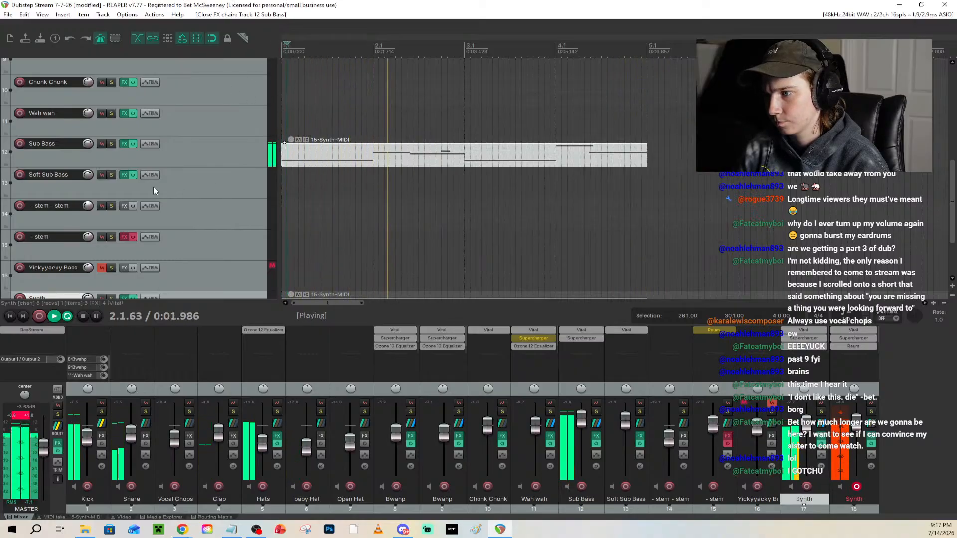
Return to the top of the track list and replay the full mix from the start of the project
key("space")
scroll(191, 186, "up", 5)
scroll(190, 188, "up", 4)
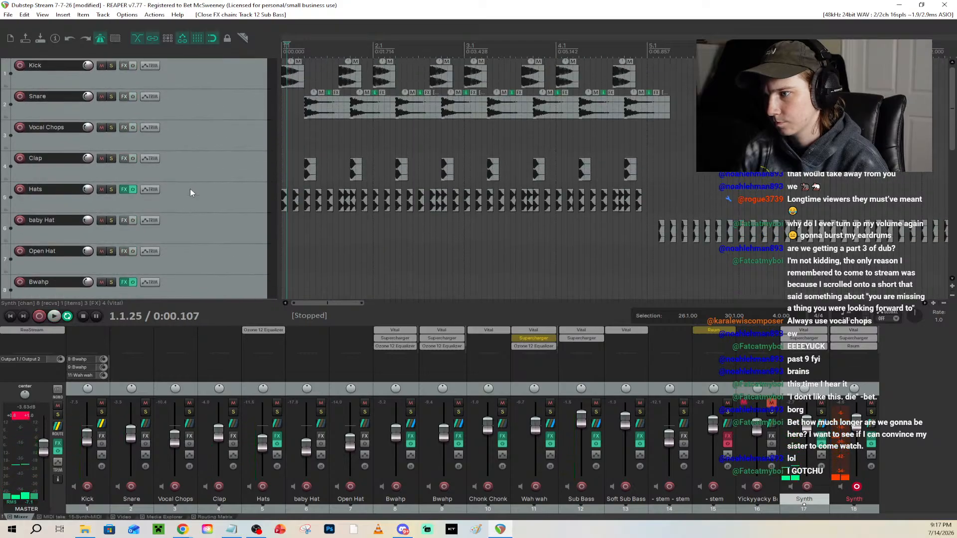
key("space")
key("space")
left_click(12, 317)
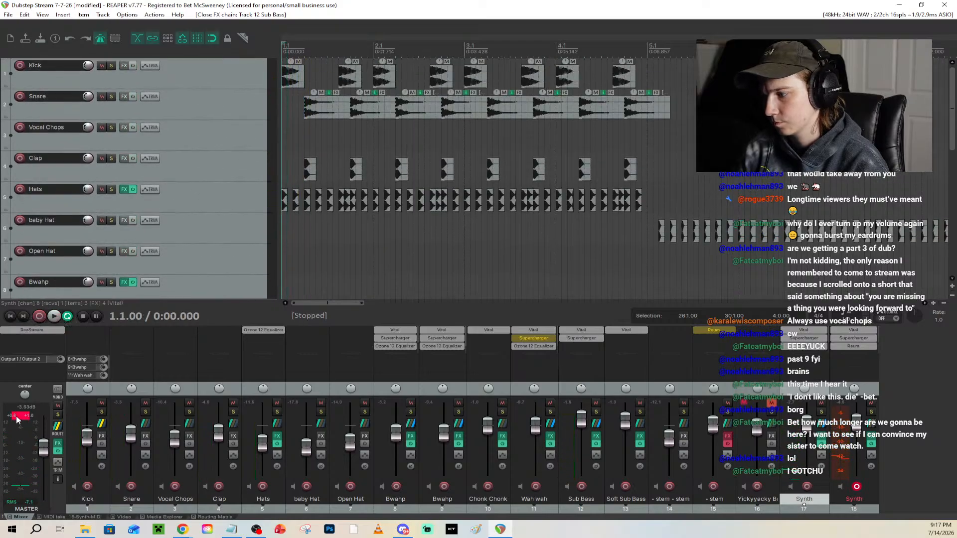
key("space")
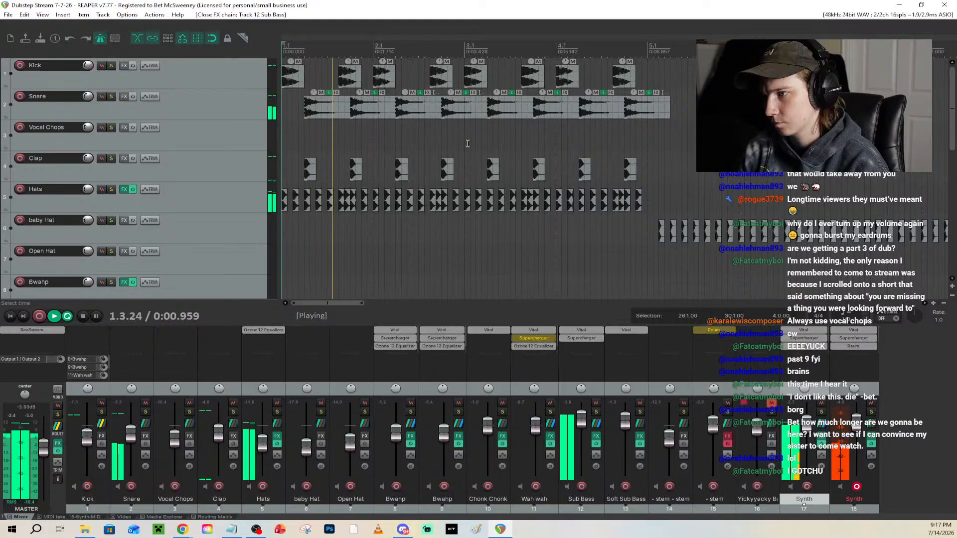
Lower the volume of the track 17 Synth while the mix plays
scroll(193, 228, "down", 8)
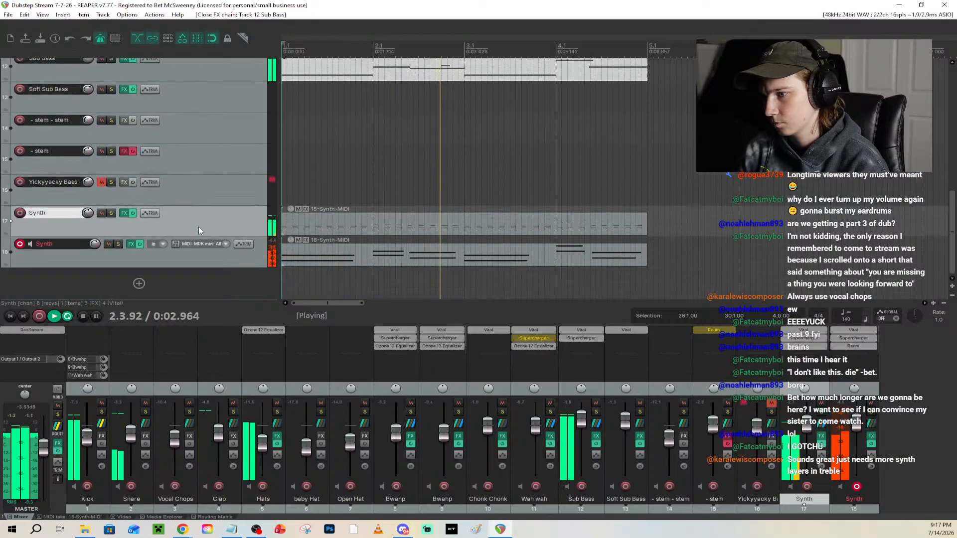
left_click_drag(89, 213, 88, 222)
key("space")
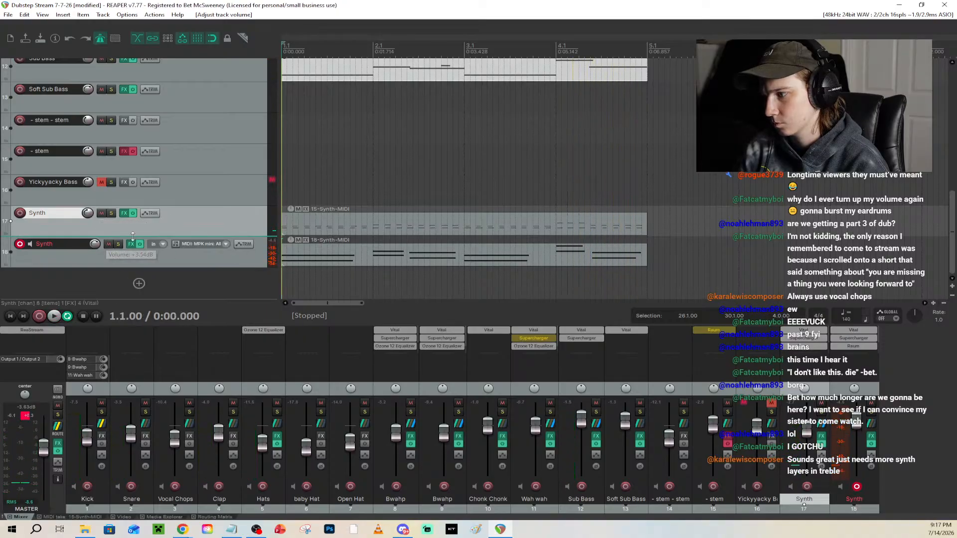
Open the track 18 Synth's MIDI item and Vital patch, and play the mix to audition its sound
key("space")
double_click(351, 256)
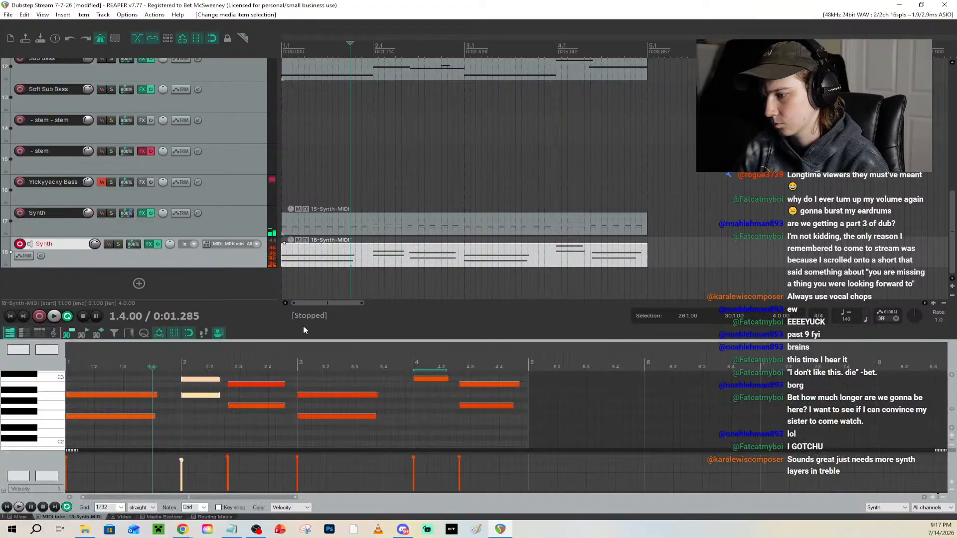
left_click(149, 244)
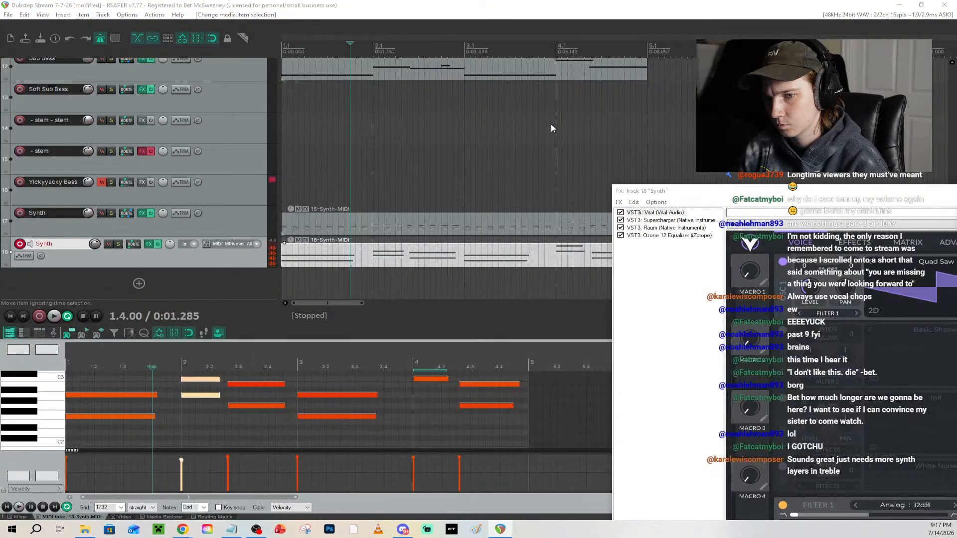
left_click_drag(892, 196, 292, 85)
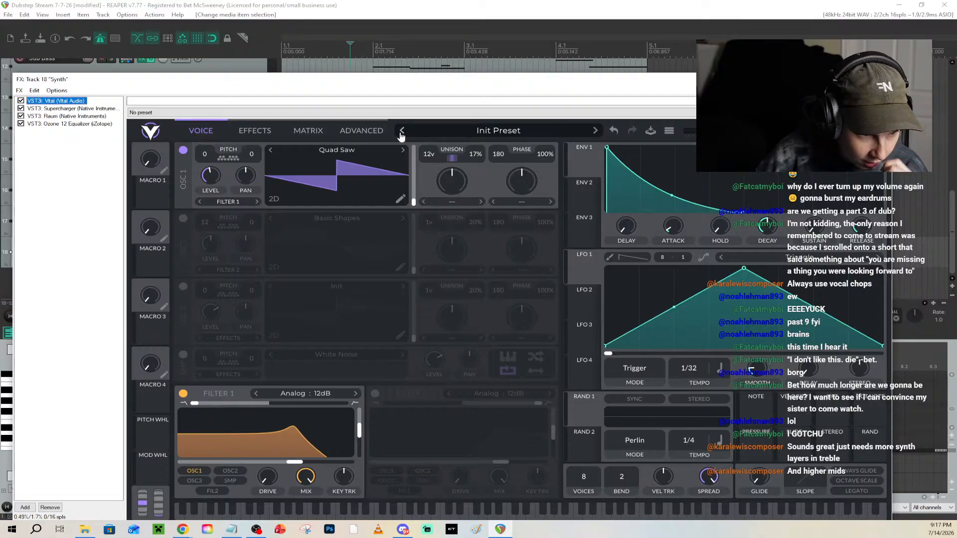
left_click_drag(459, 86, 733, 353)
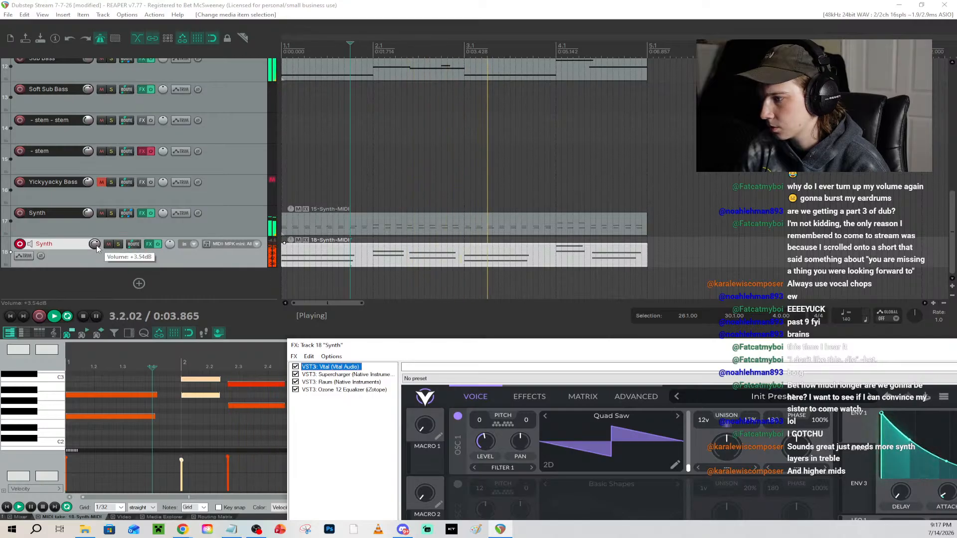
left_click_drag(578, 349, 557, 432)
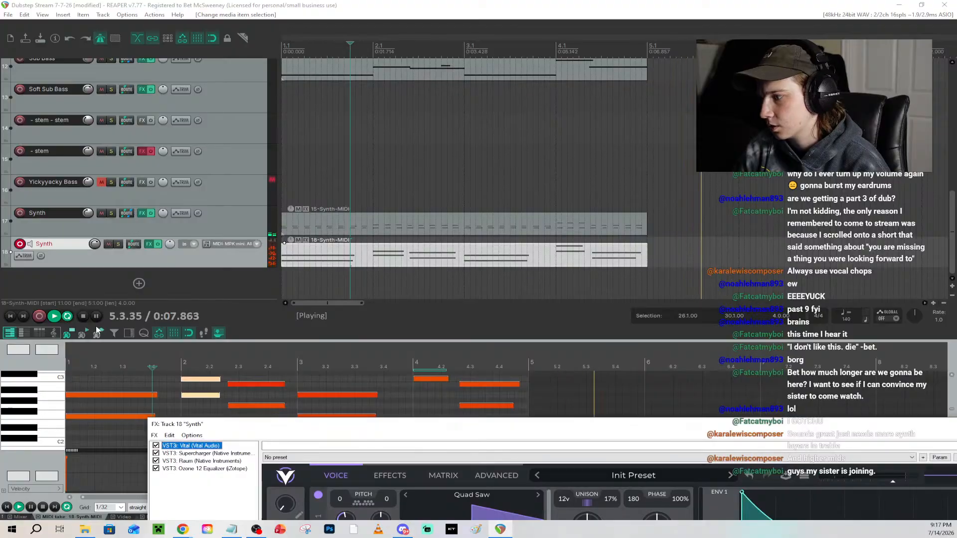
Stop playback, return to the start of the project, and save the project
left_click(83, 316)
left_click(9, 318)
key("ctrl+s")
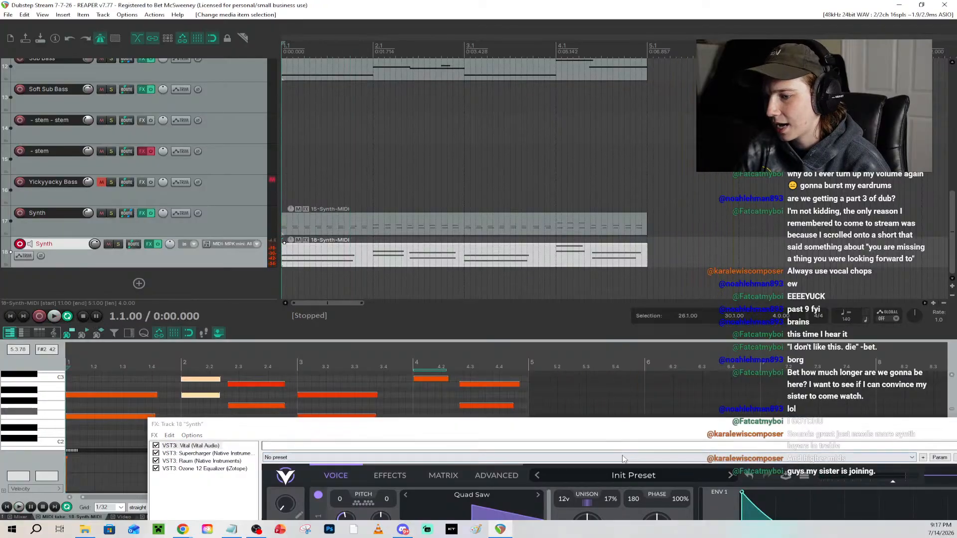
Turn on oscillator 2 in the track 18 Synth's Vital patch and initialize its wavetable
left_click_drag(627, 425, 956, 311)
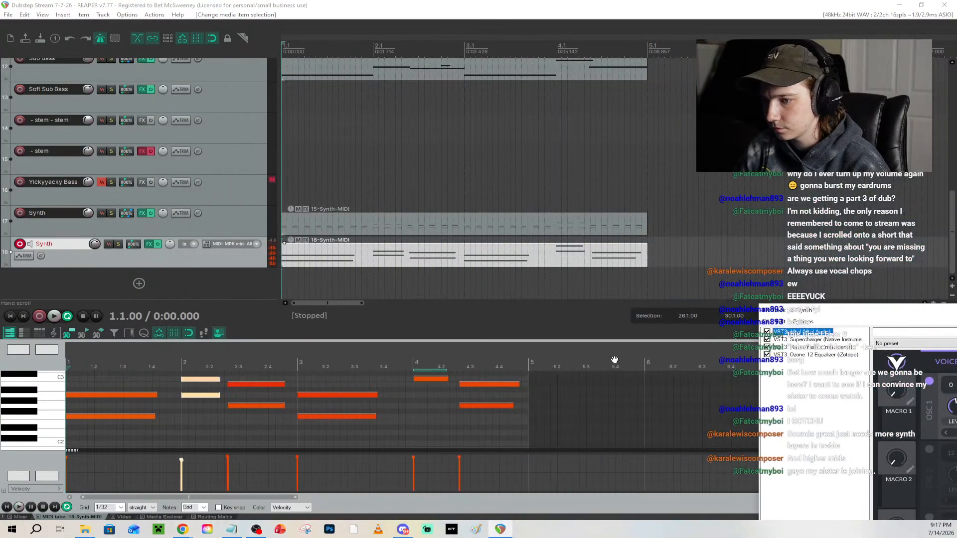
left_click(594, 324)
left_click_drag(883, 316, 208, 137)
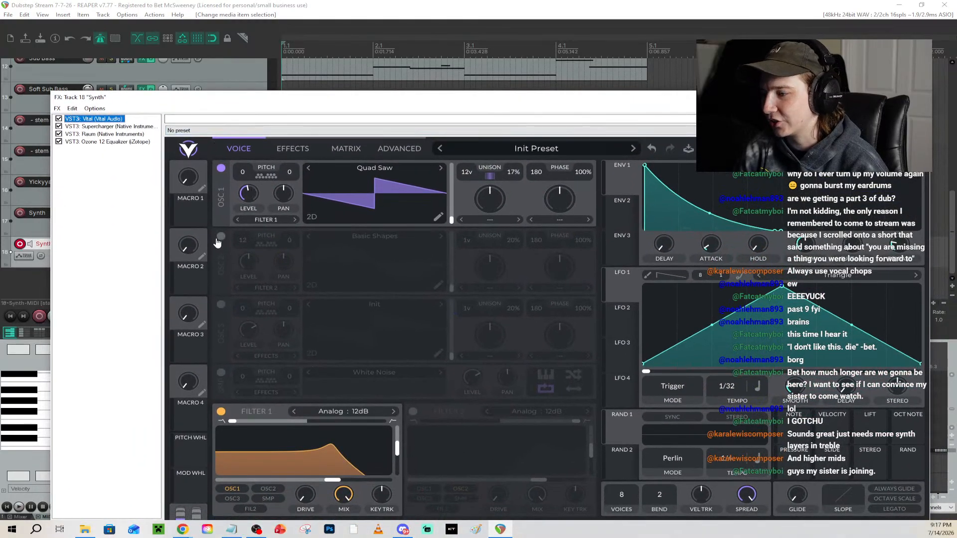
left_click(220, 237)
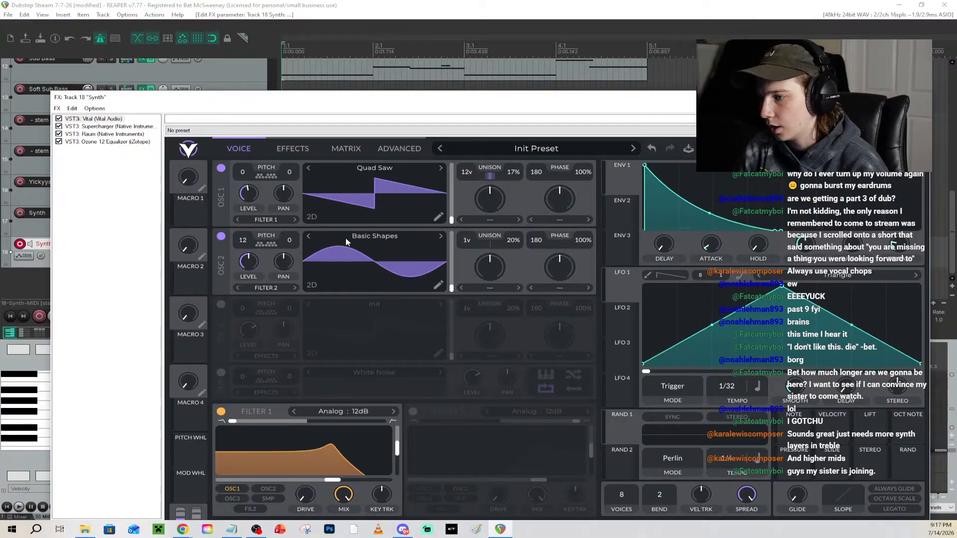
left_click(222, 239)
left_click(223, 238)
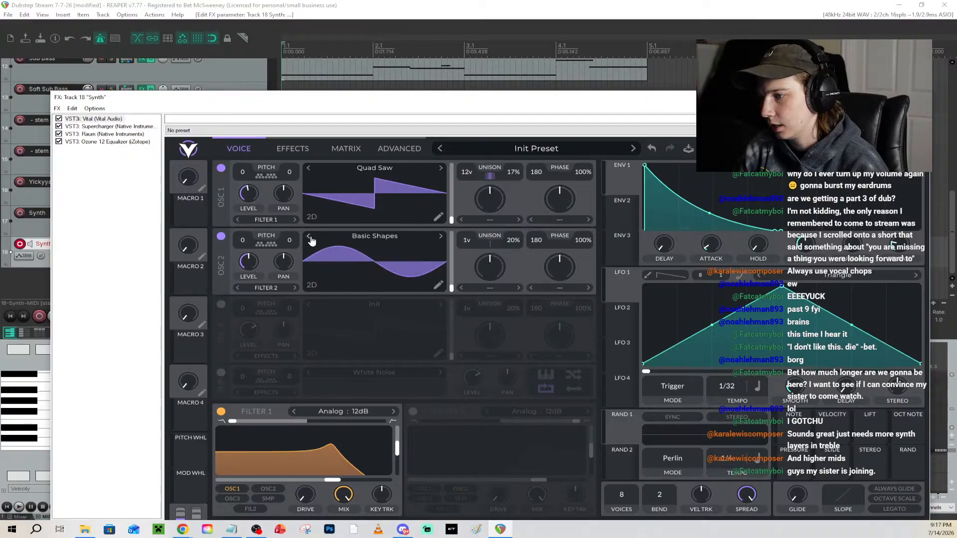
right_click(369, 255)
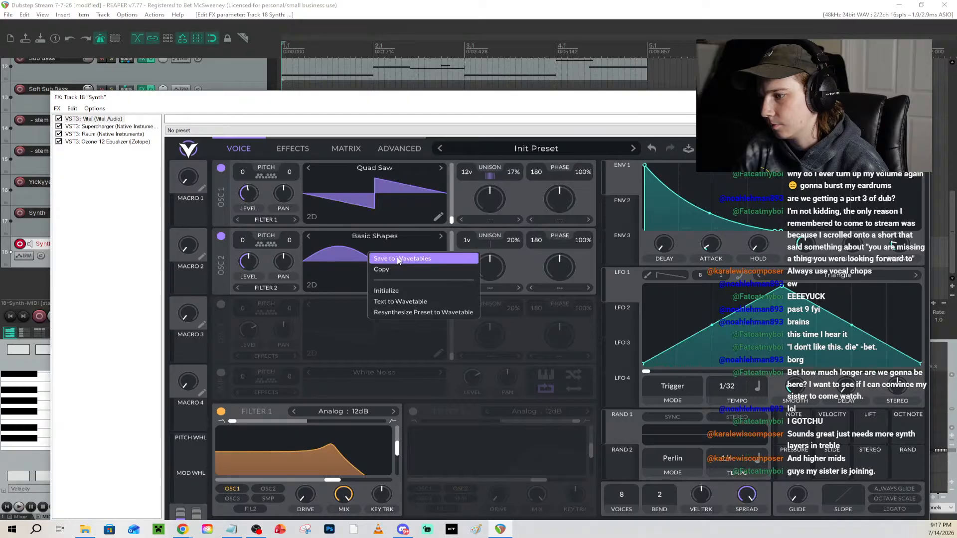
left_click(398, 294)
mouse_move(377, 107)
left_mouse_down()
mouse_move(374, 91)
mouse_move(360, 105)
left_mouse_up()
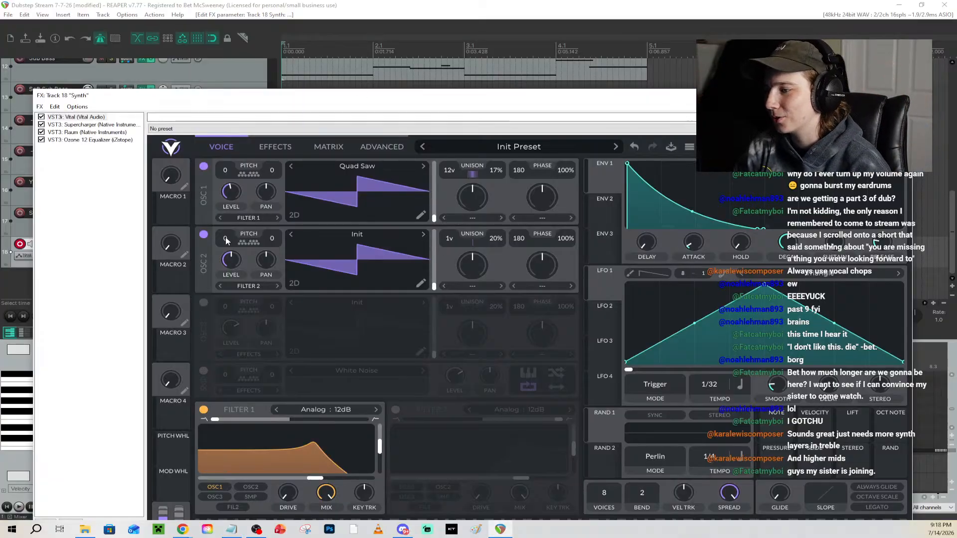
While playing, set oscillator 2 to pitch 12 and 5 unison voices, lower its level, and enable filter 2 as a low-pass
key("space")
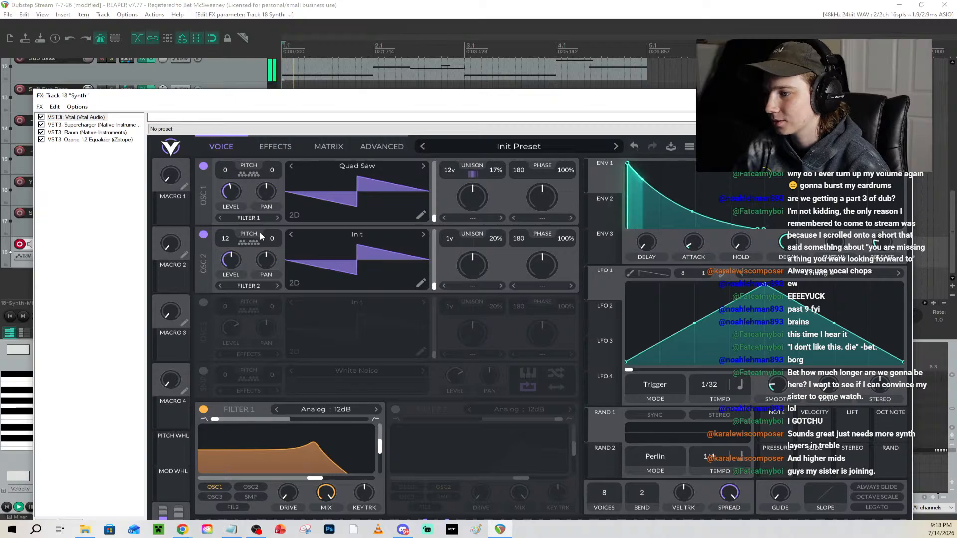
left_click_drag(231, 258, 228, 283)
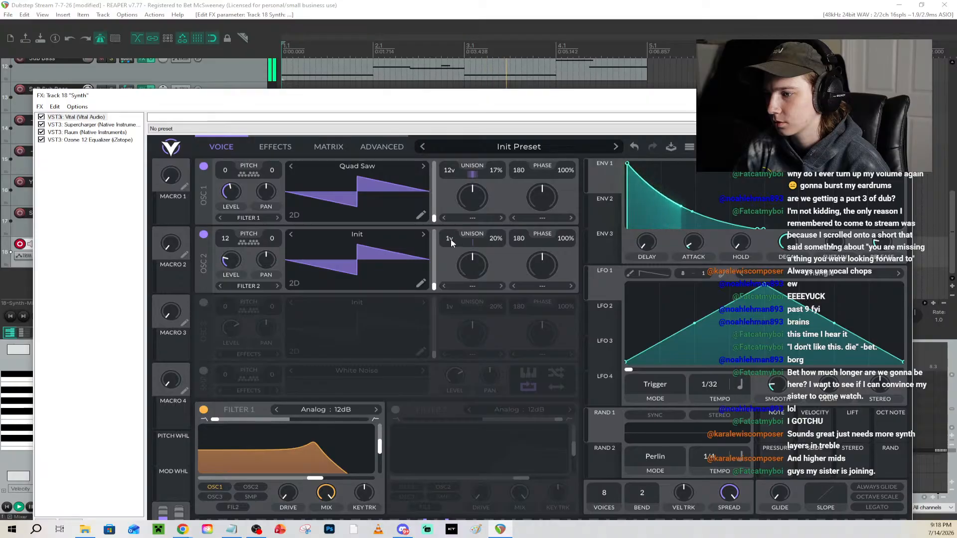
left_click_drag(451, 239, 467, 237)
left_click(397, 410)
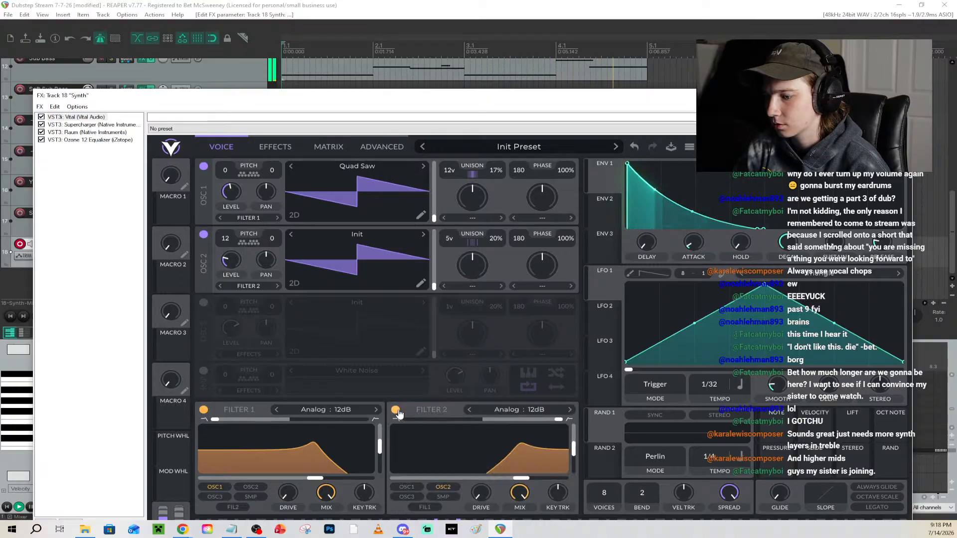
left_click_drag(561, 423, 370, 421)
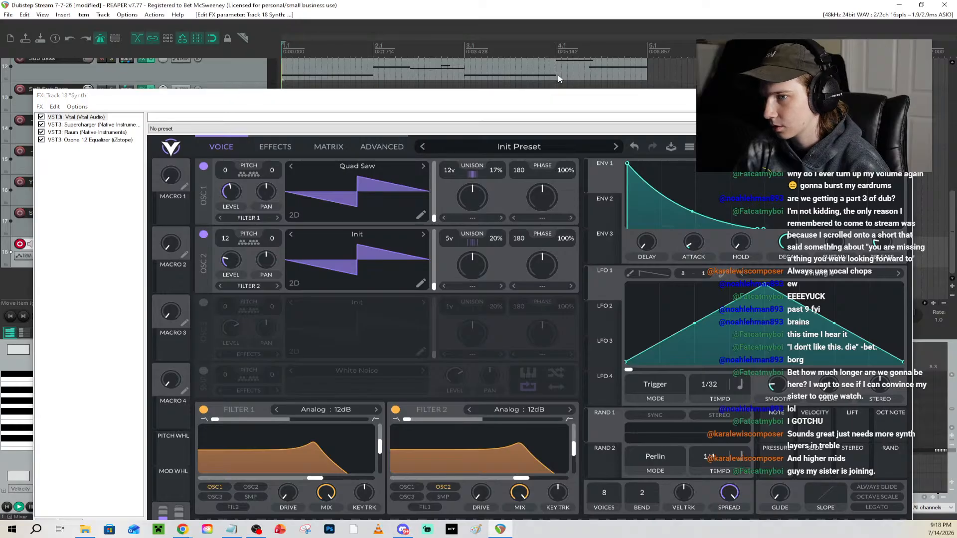
Loop the first four bars and raise oscillator 2's level to about 0.15 while they play
left_click_drag(647, 52, 282, 52)
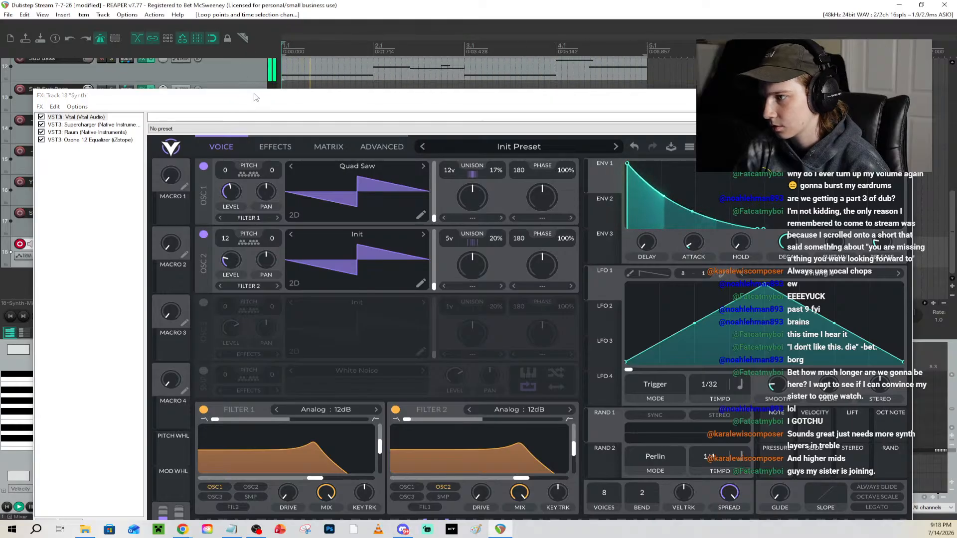
left_click_drag(254, 94, 301, 75)
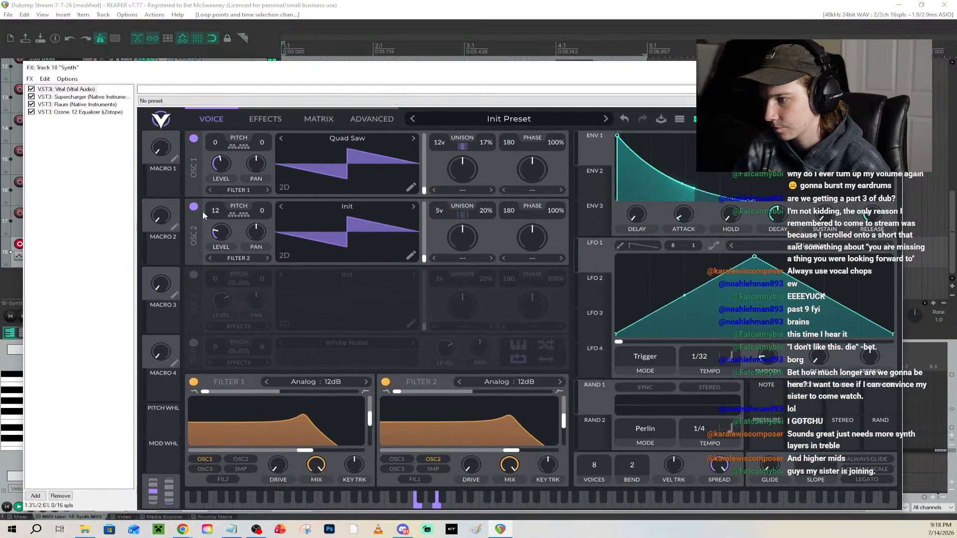
left_click_drag(222, 234, 230, 226)
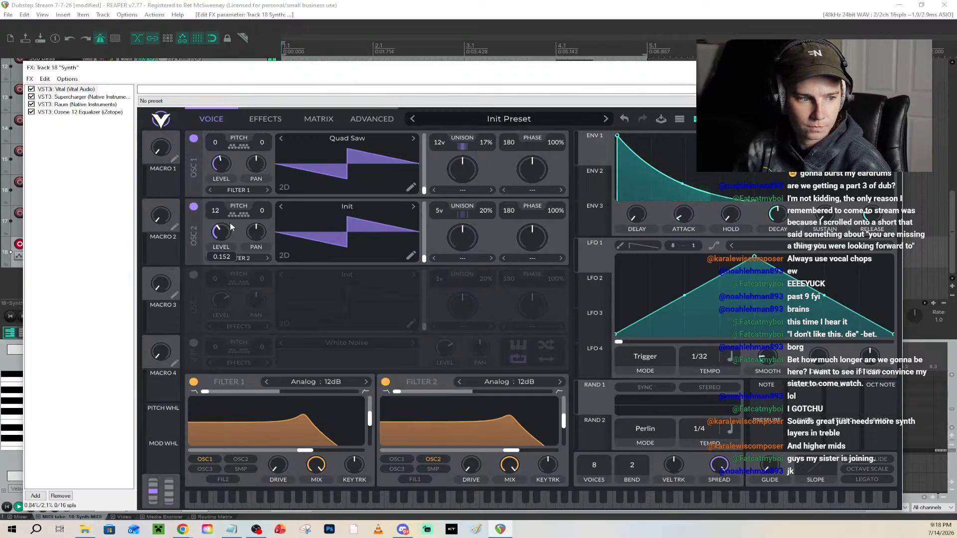
left_click_drag(230, 227, 229, 225)
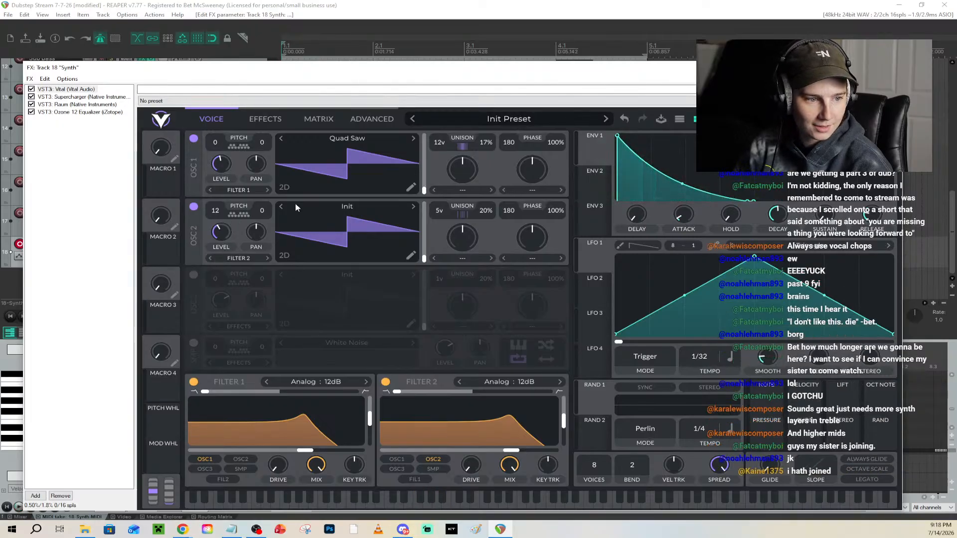
Turn off oscillator 2, close the track 18 Synth's effects window, and save the project
key("ctrl+s")
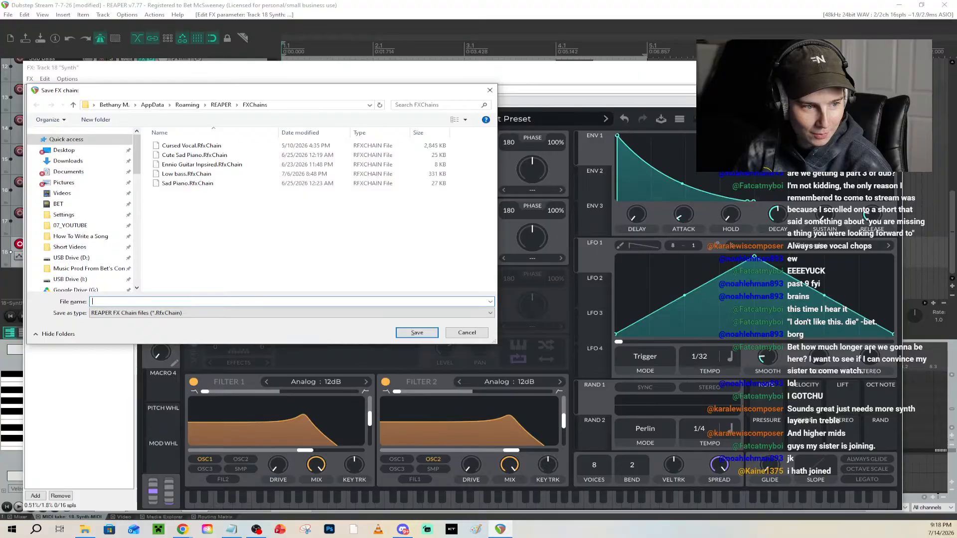
left_click(466, 332)
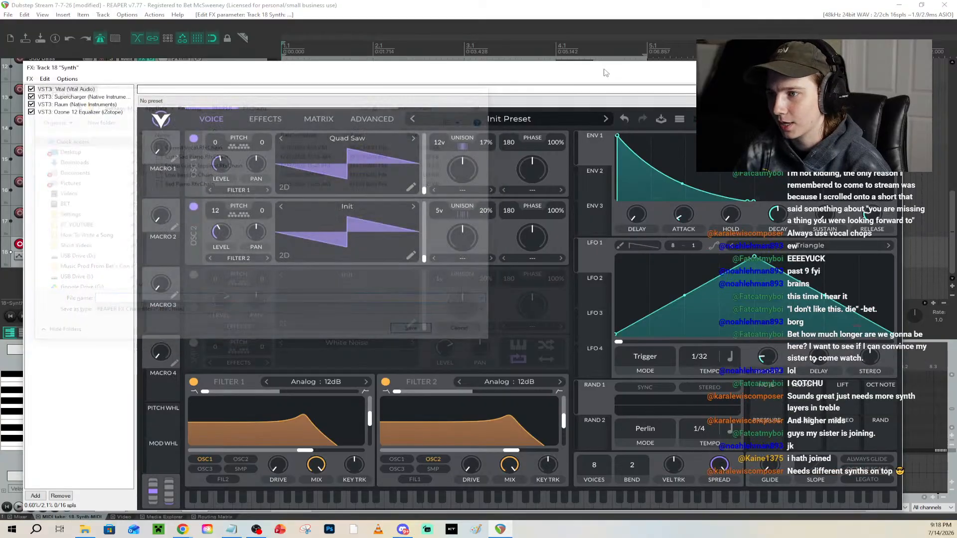
left_click(193, 206)
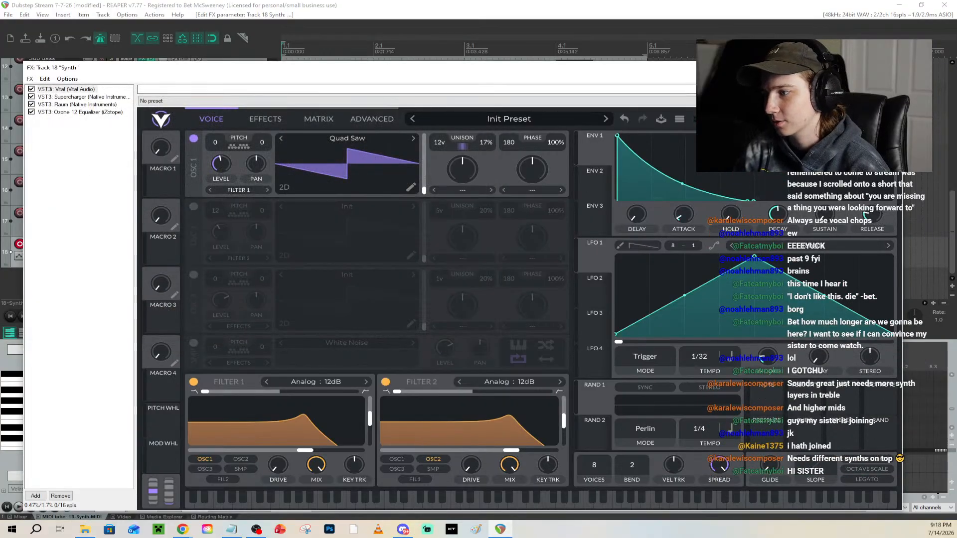
left_click(891, 68)
key("ctrl+s")
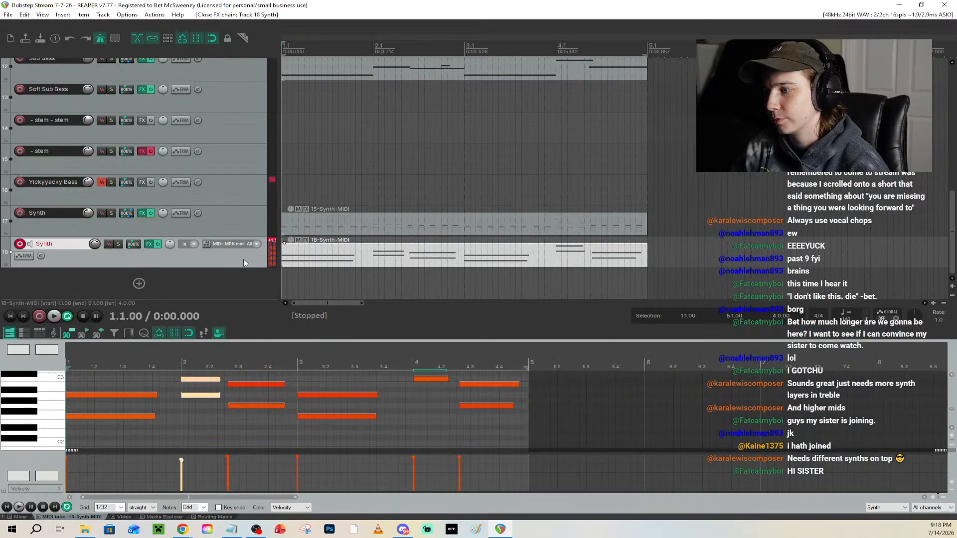
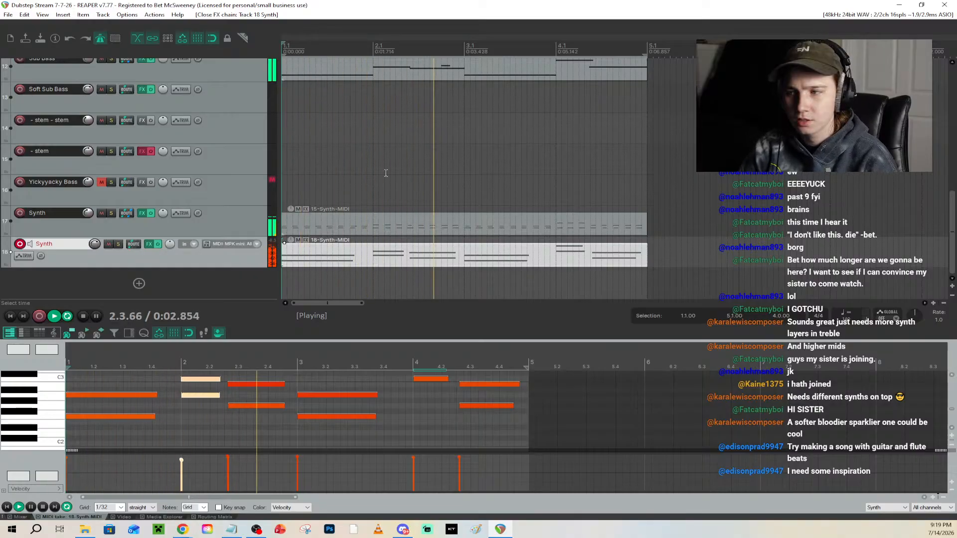
Zoom out the arrangement to reveal empty bars beyond the four-bar section, and stop playback
scroll(487, 172, "down", 2)
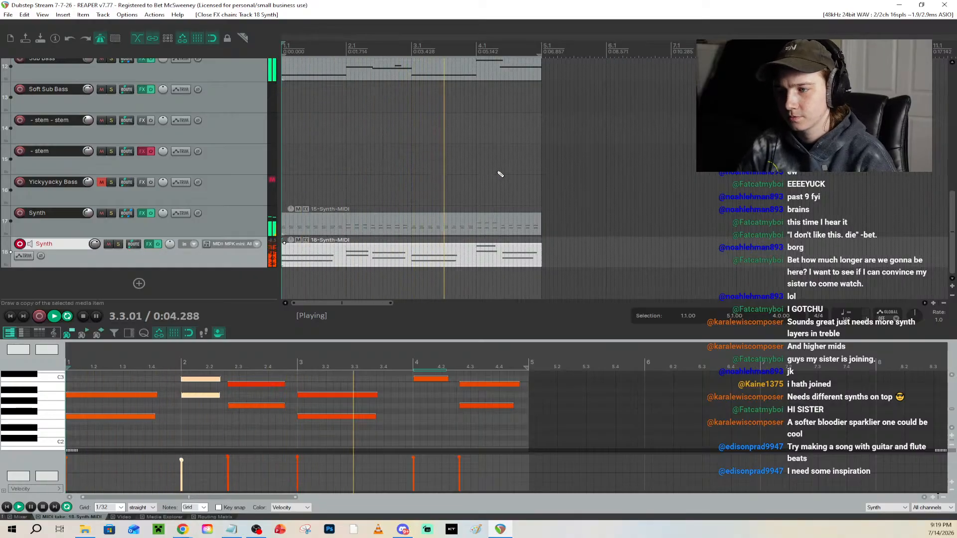
scroll(502, 174, "down", 1)
key("space")
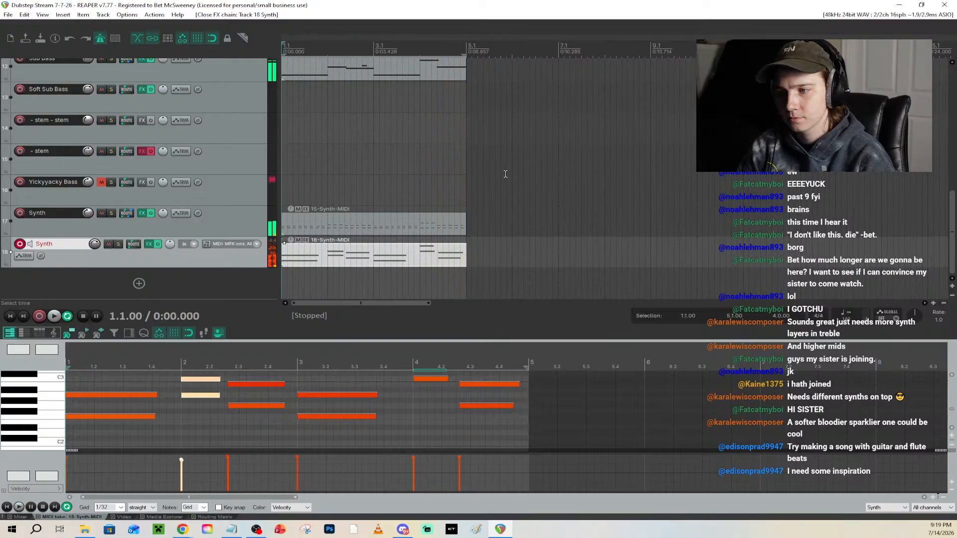
Add a new track below the last Synth track and load the VST3i version of Vital on it
scroll(349, 252, "up", 3)
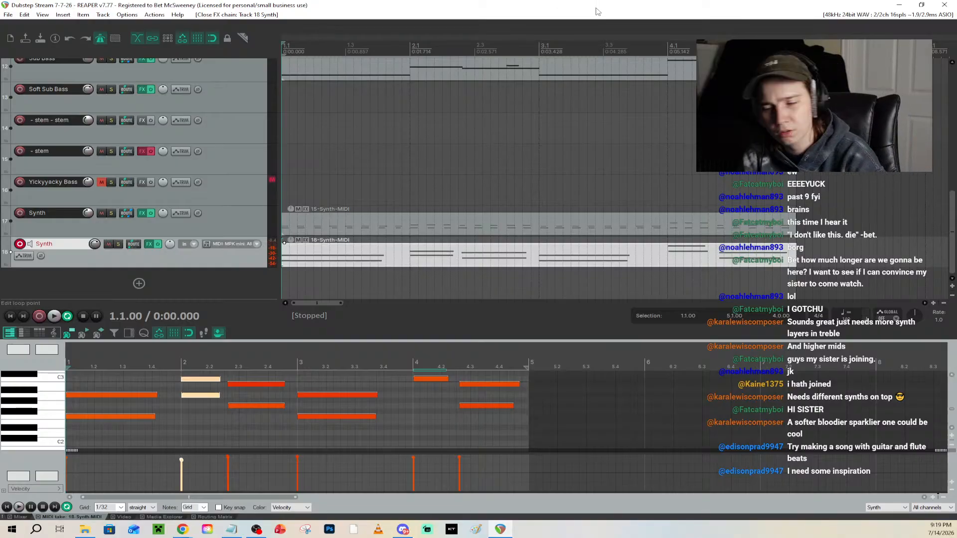
double_click(140, 284)
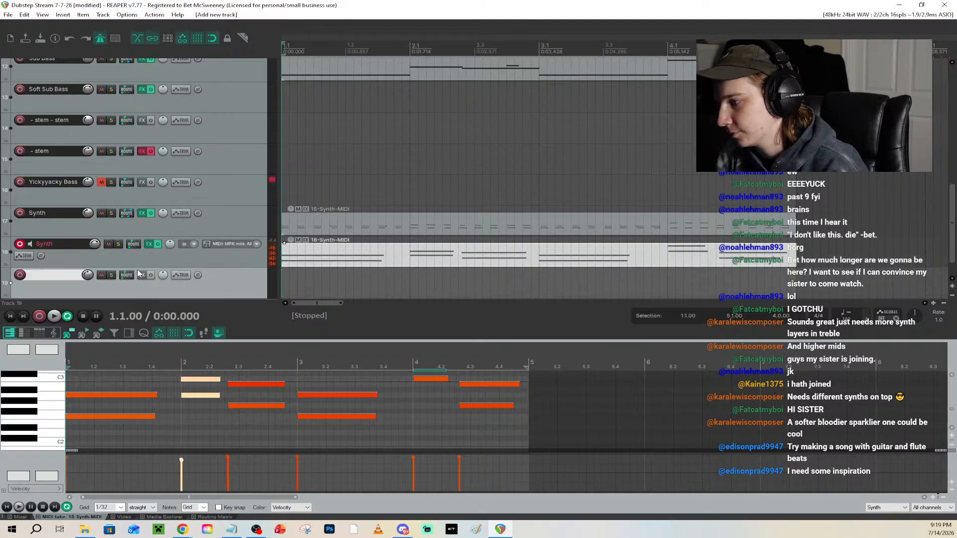
left_click(142, 275)
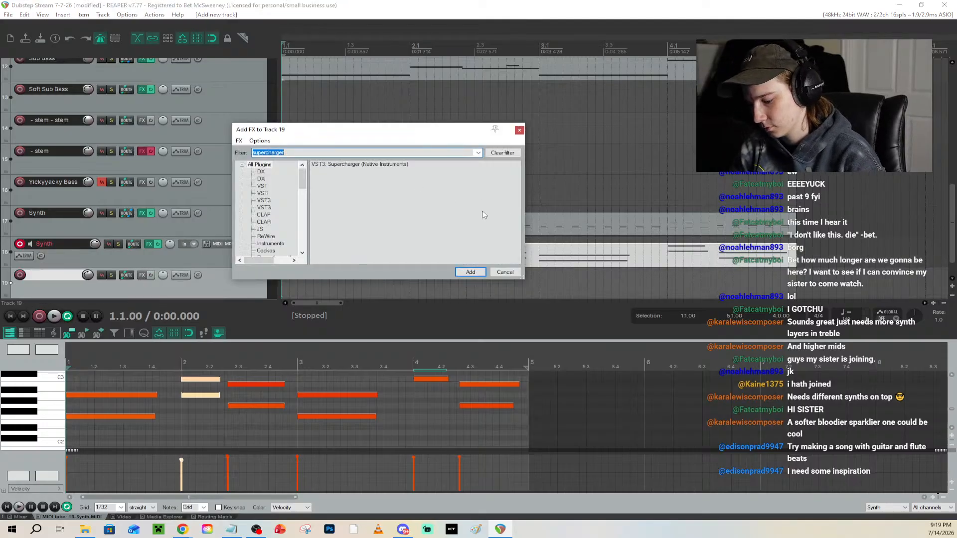
type("vital")
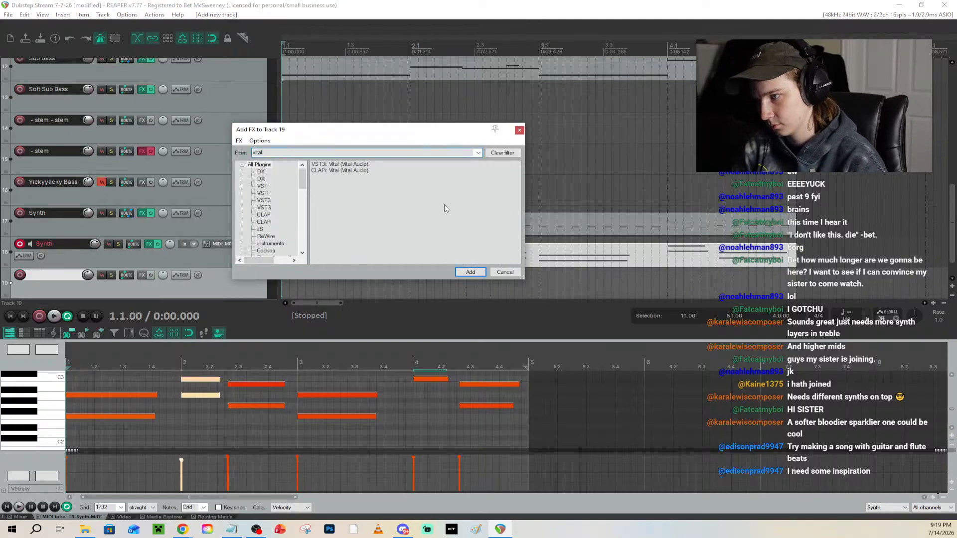
double_click(321, 164)
left_click(483, 274)
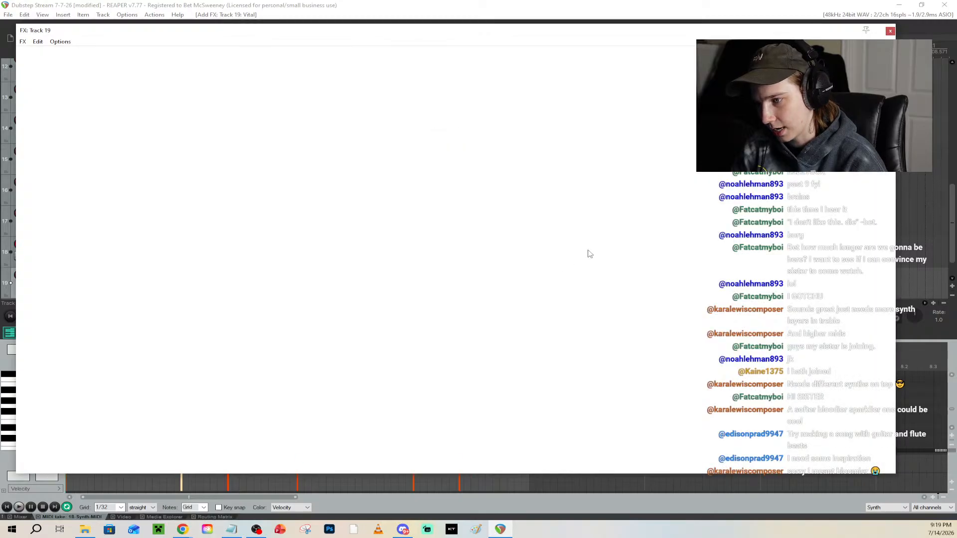
left_click_drag(288, 39, 345, 46)
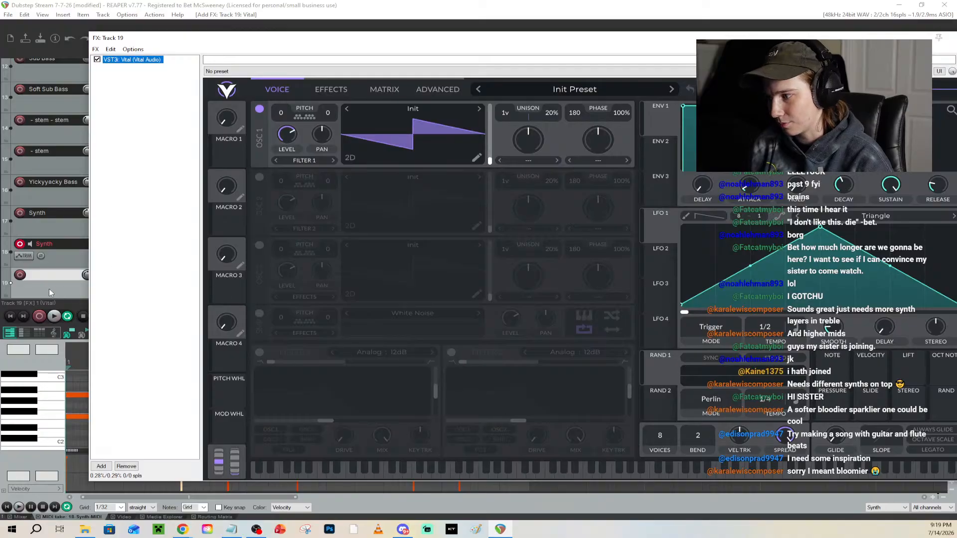
Disarm the lower Synth track and arm the new Vital track for recording
left_click(20, 246)
left_click(20, 274)
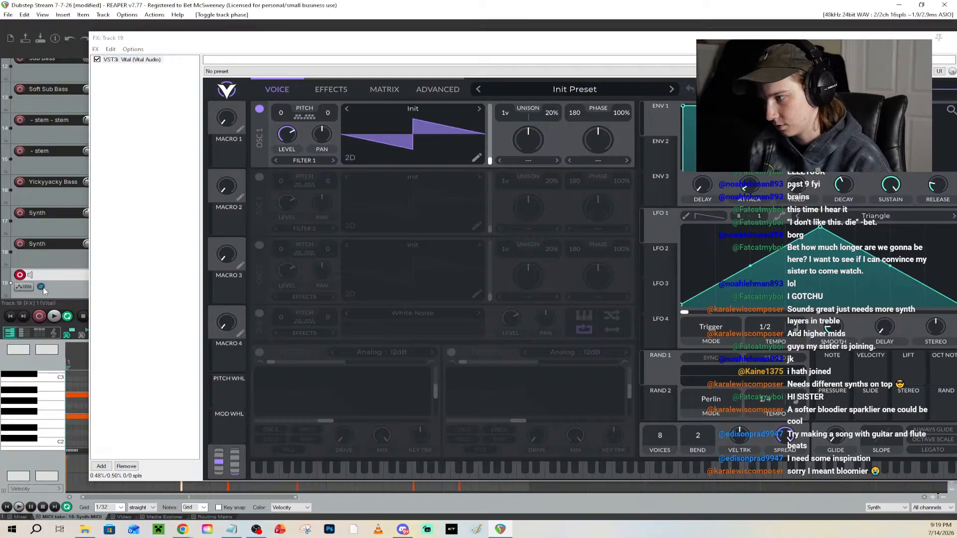
left_click_drag(220, 38, 587, 176)
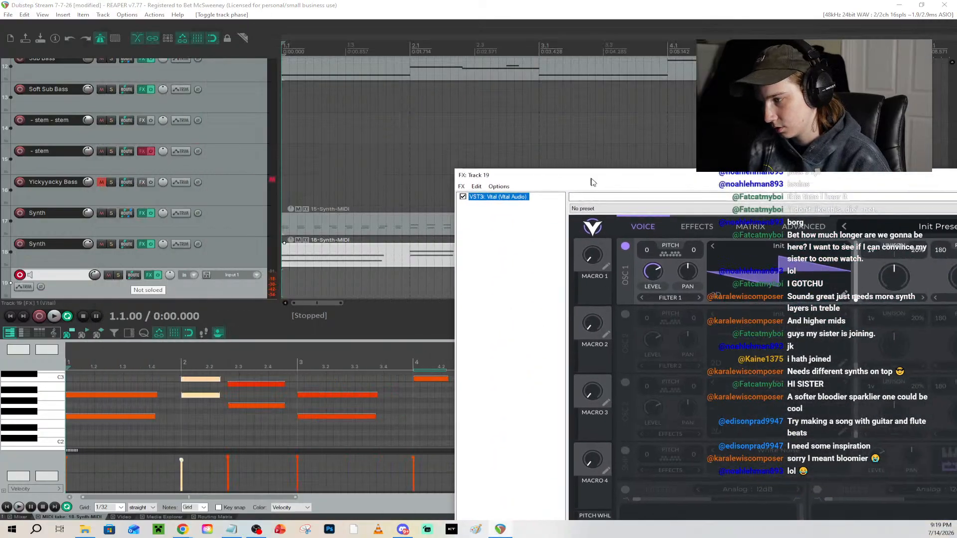
left_click(148, 275)
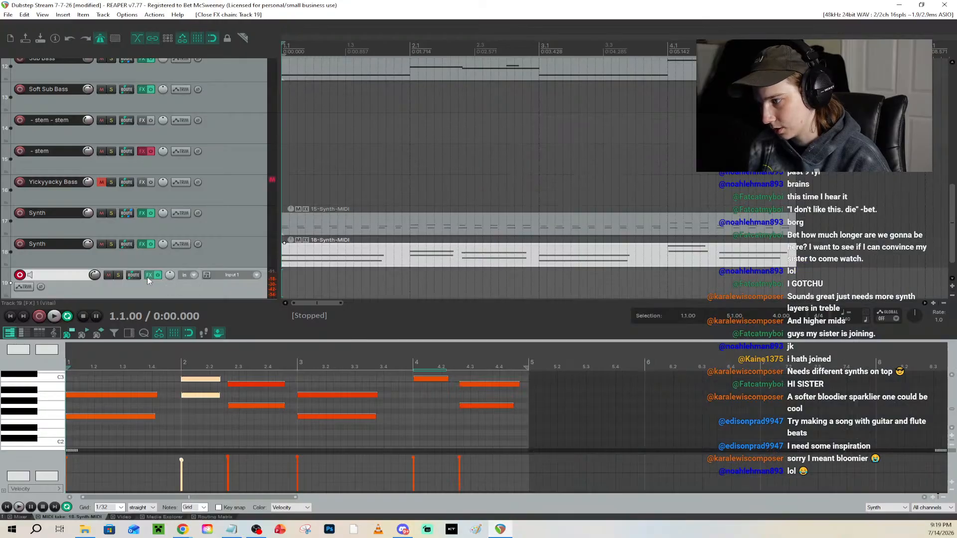
left_click(158, 276)
left_click(150, 275)
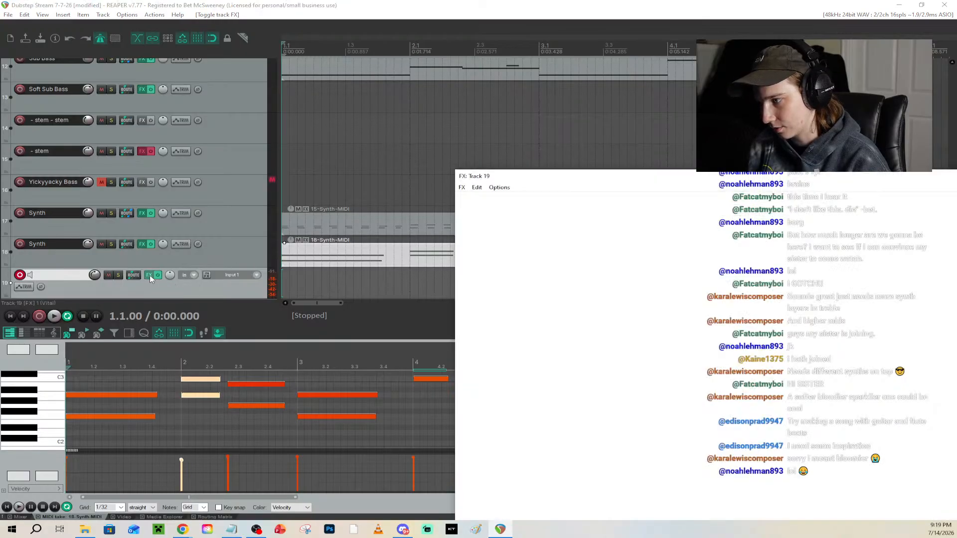
Set the new track's input to MIDI from the MPK mini on all channels, and lower oscillator 1's level in Vital
left_click_drag(573, 181, 464, 89)
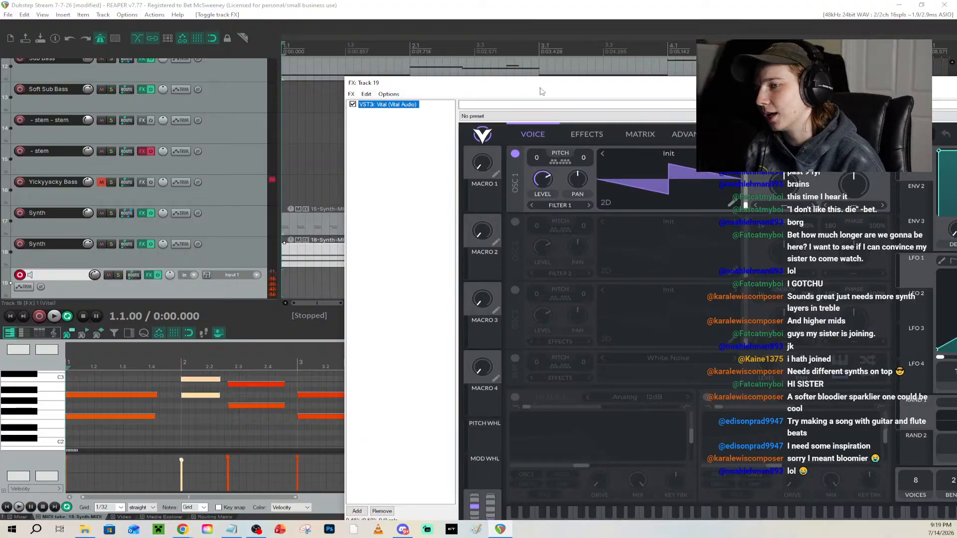
left_click_drag(561, 91, 531, 90)
left_click(256, 275)
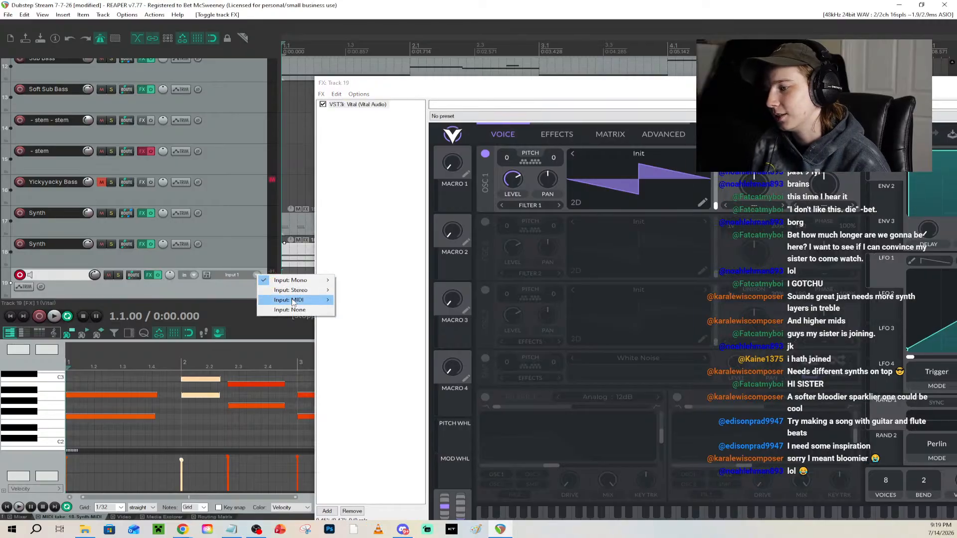
mouse_move(299, 299)
left_click(362, 312)
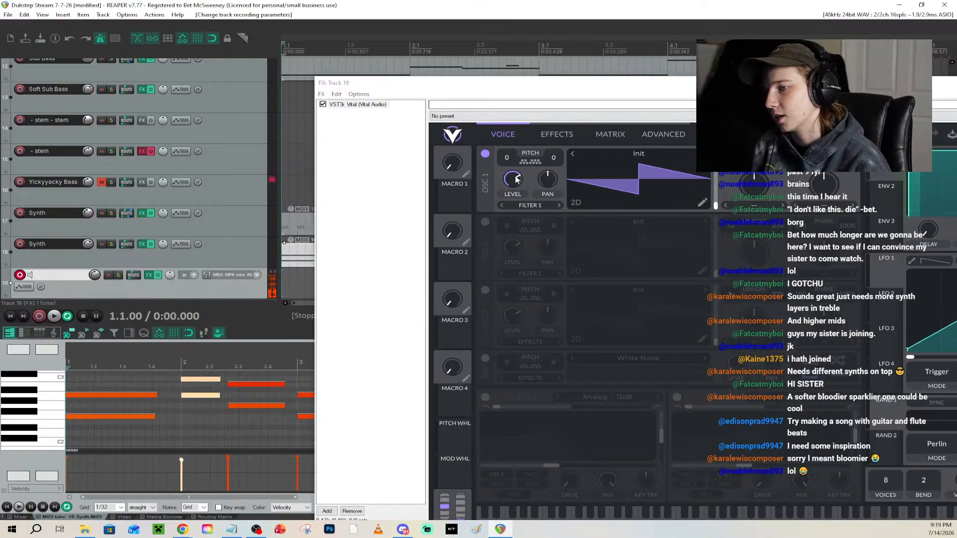
left_click_drag(511, 196, 511, 204)
left_click_drag(637, 87, 436, 49)
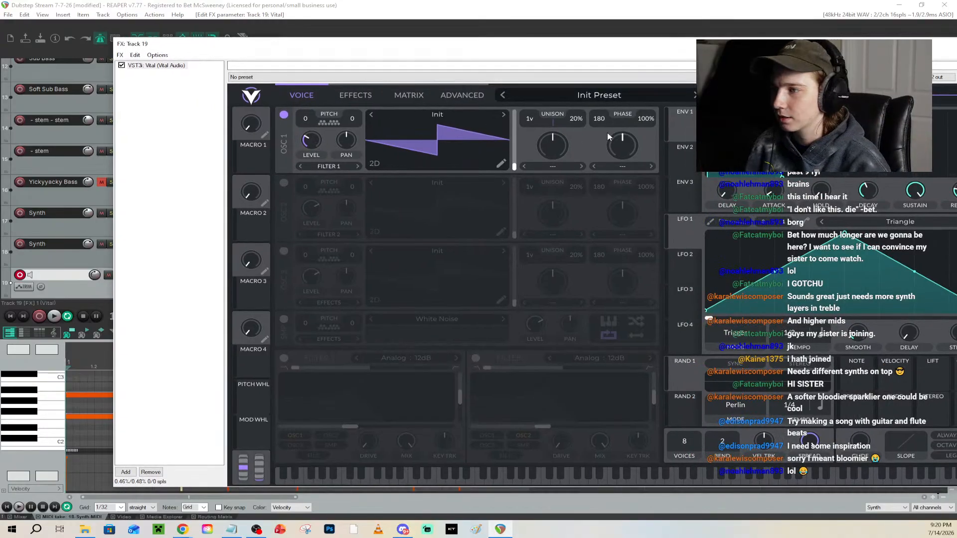
Add the Raum reverb after Vital in the new track's effects chain and bypass it
left_click(120, 56)
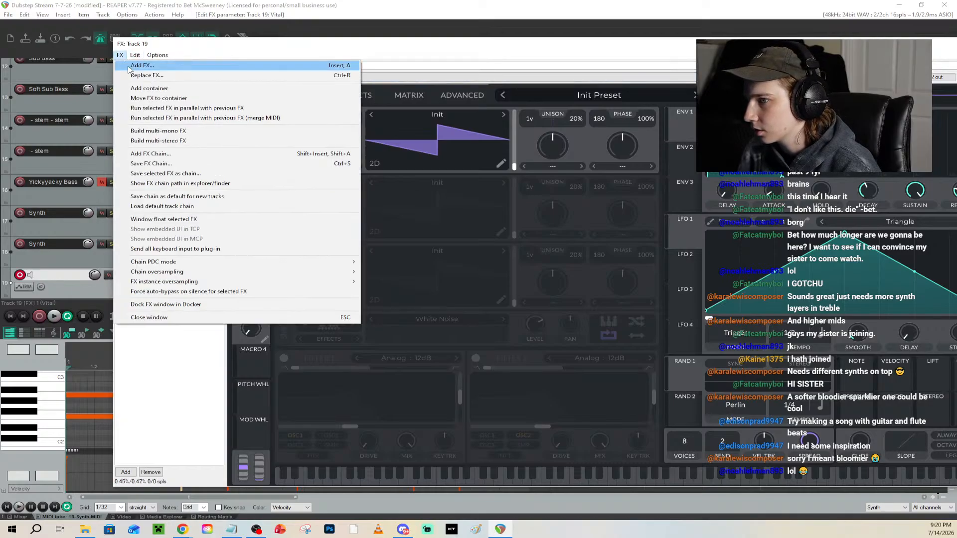
left_click(129, 67)
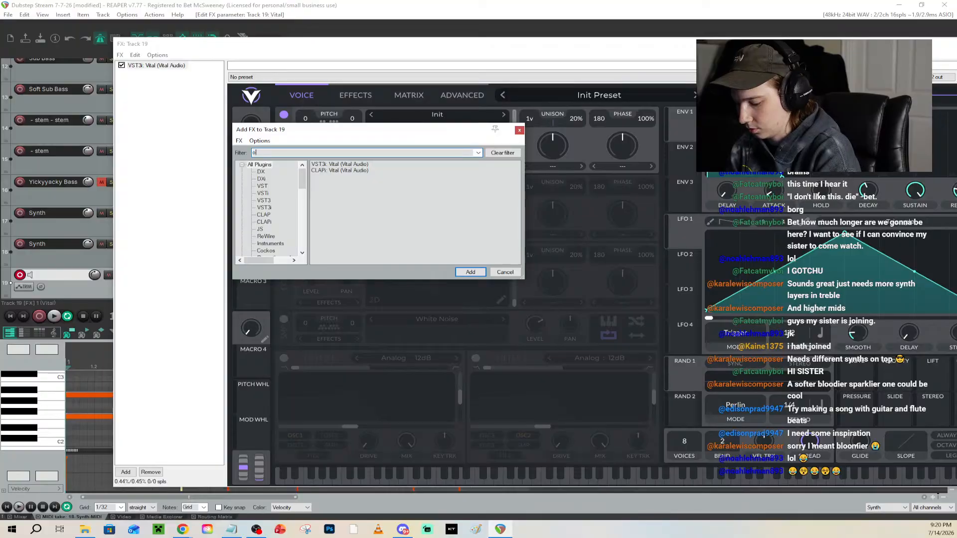
key("BackSpace")
key("BackSpace")
key("BackSpace")
key("BackSpace")
key("BackSpace")
type("raum")
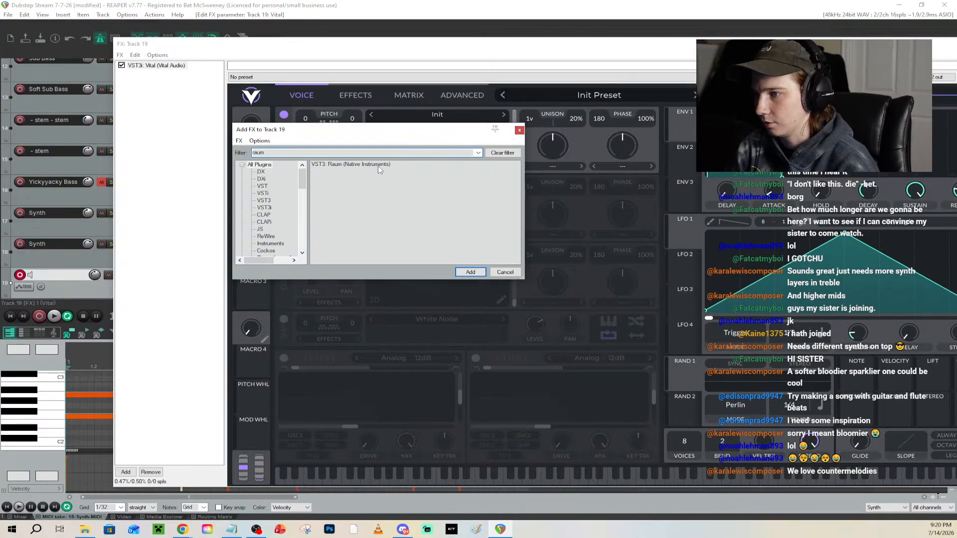
left_click(379, 166)
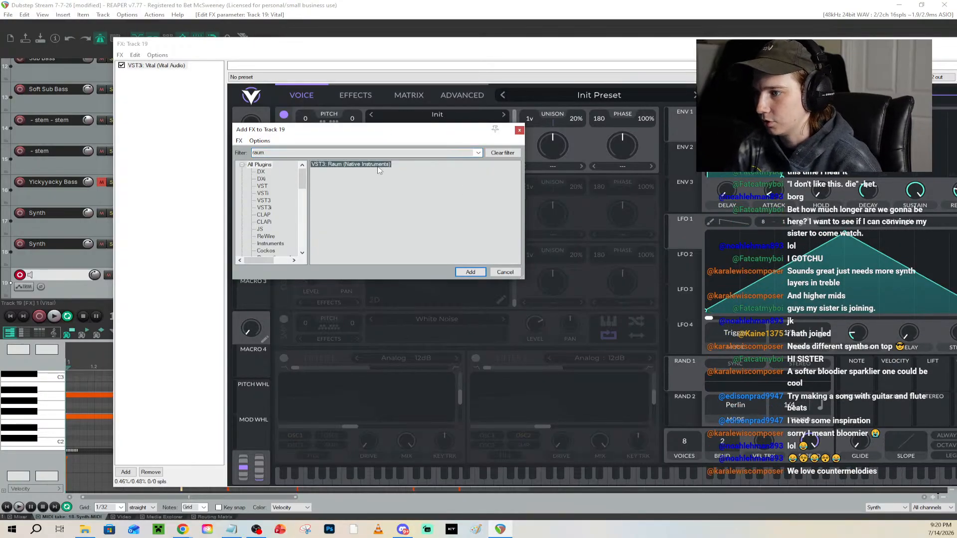
left_click(483, 271)
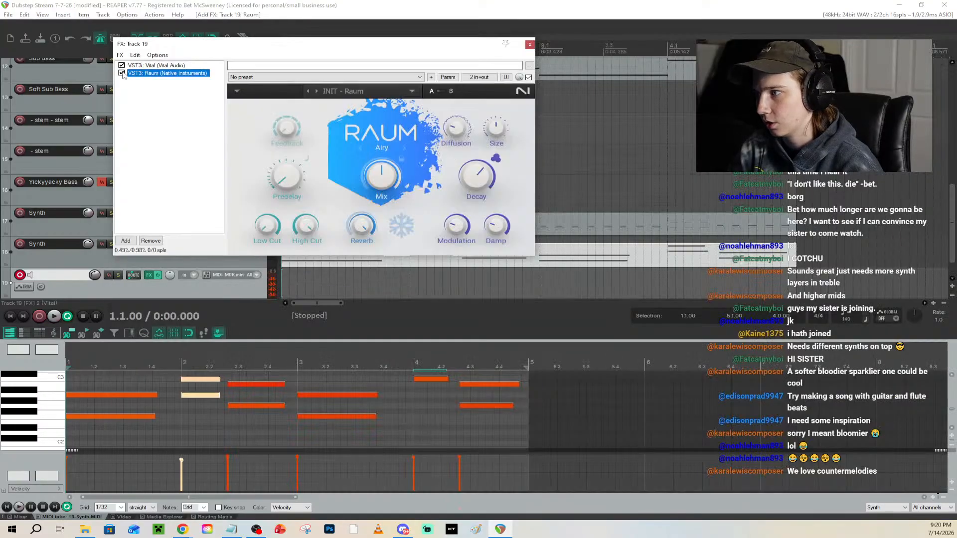
left_click(122, 73)
In Vital, reduce Envelope 1's sustain to zero with a shorter decay, and raise oscillator 1's level to about 0.308
left_click(144, 66)
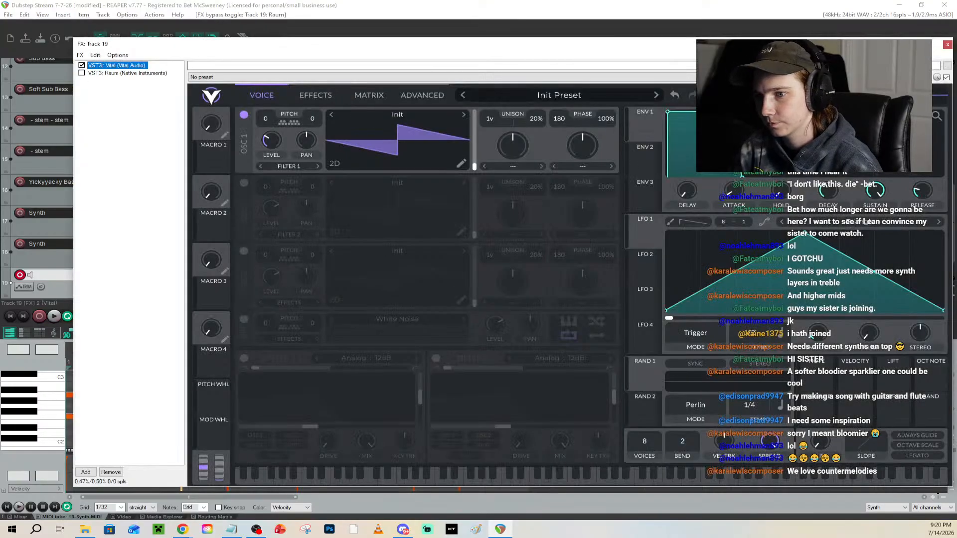
left_click_drag(875, 192, 874, 288)
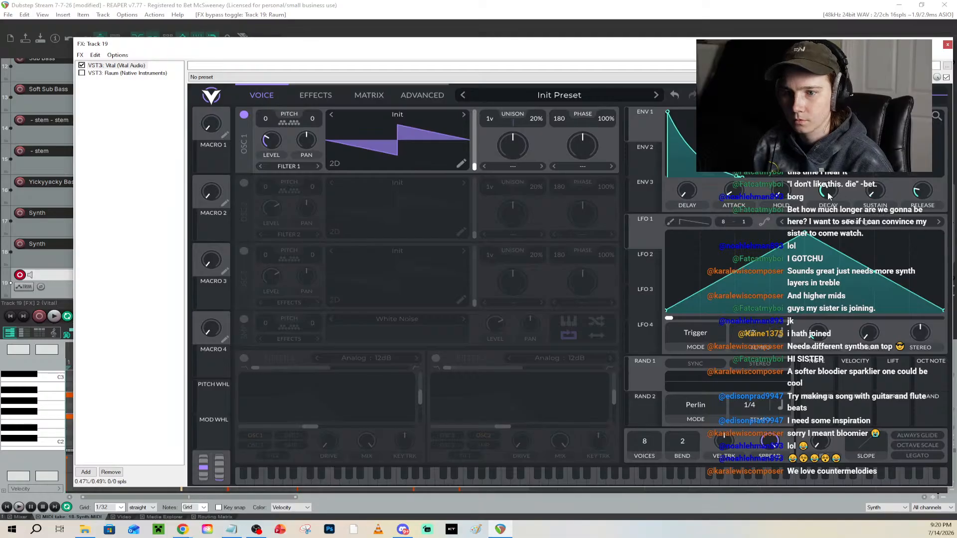
left_click_drag(828, 196, 829, 202)
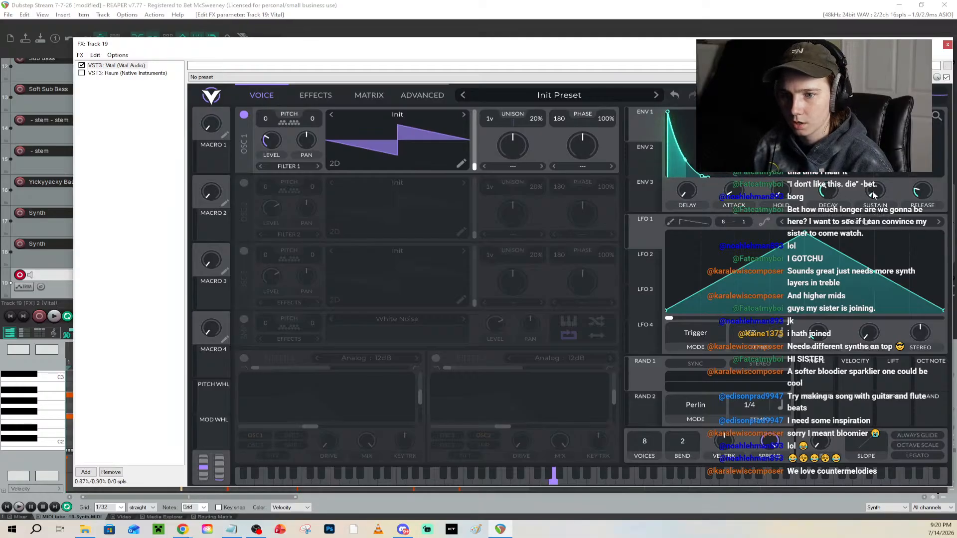
left_click_drag(271, 143, 279, 129)
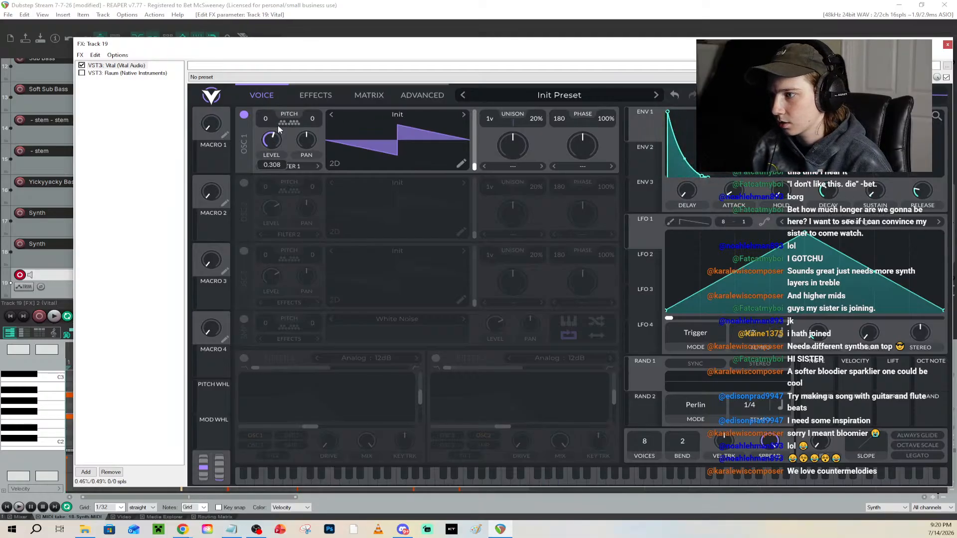
Re-enable the Raum reverb and set oscillator 1's unison to 2 voices with 1% detune
left_click(82, 72)
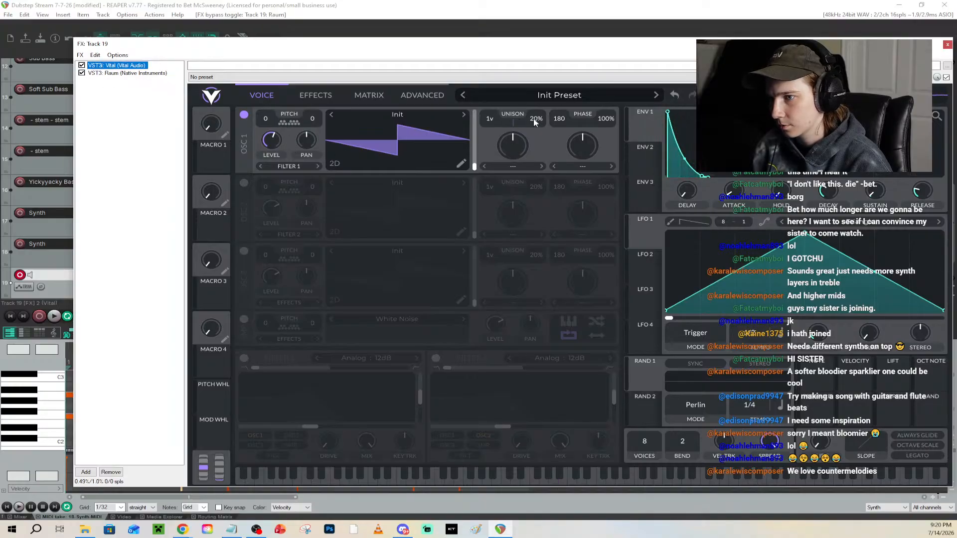
mouse_move(533, 121)
left_mouse_down()
mouse_move(549, 121)
mouse_move(536, 120)
left_mouse_up()
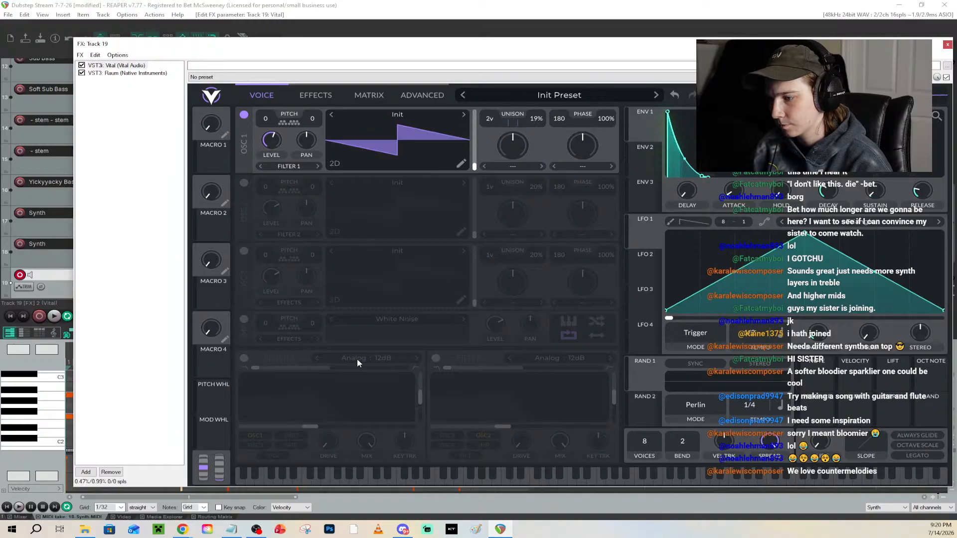
left_click_drag(534, 122, 513, 130)
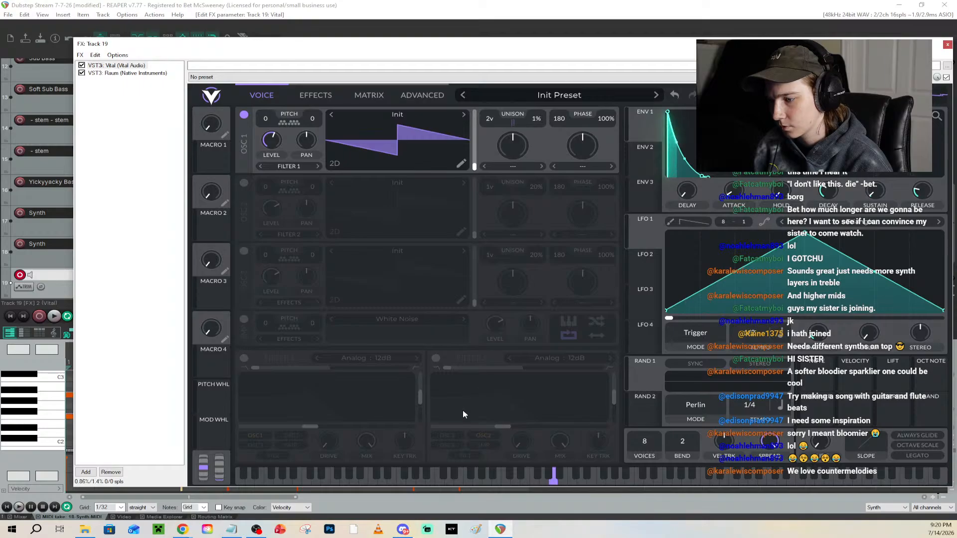
Enable Filter 1 with a raised cutoff on the Analog 12dB type, and set oscillator 1's unison to 4 voices
left_click(243, 358)
left_click_drag(310, 427, 367, 427)
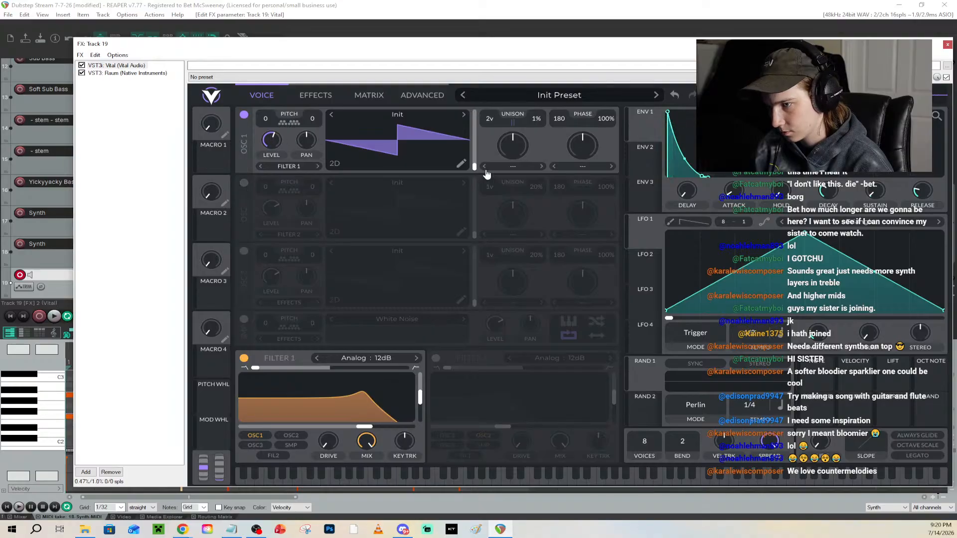
left_click_drag(489, 121, 496, 120)
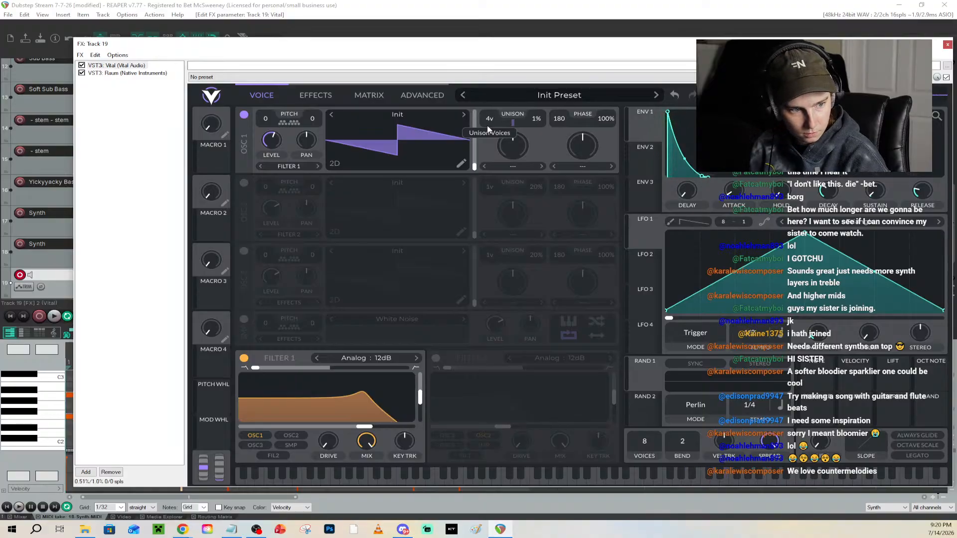
Play the loop from the start several times to try out MIDI keyboard parts with the new Vital sound over the arrangement
left_click_drag(535, 55, 539, 314)
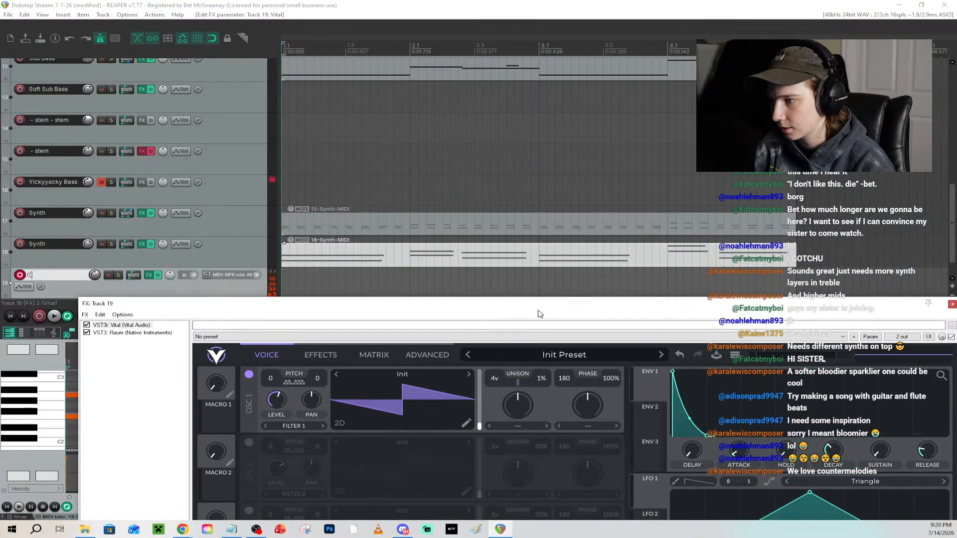
key("space")
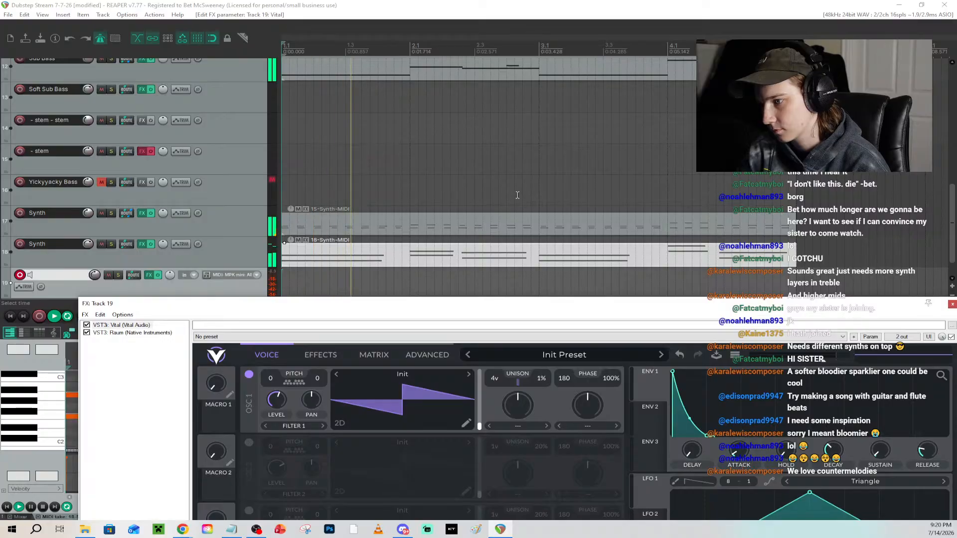
key("space")
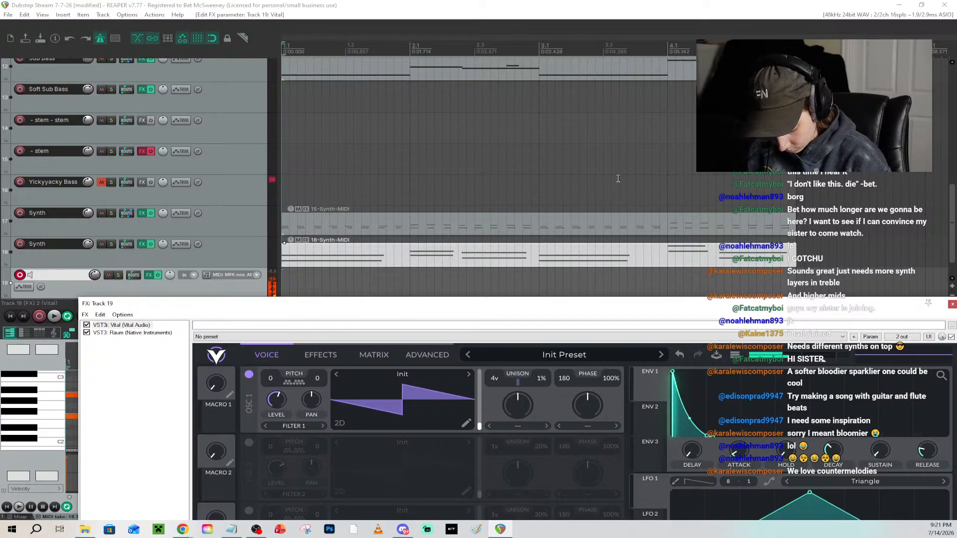
key("space")
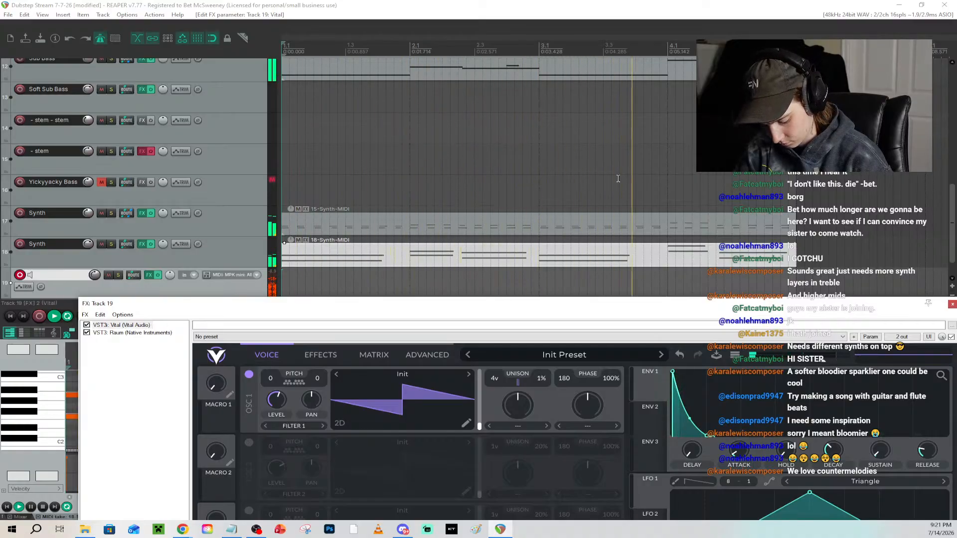
key("space")
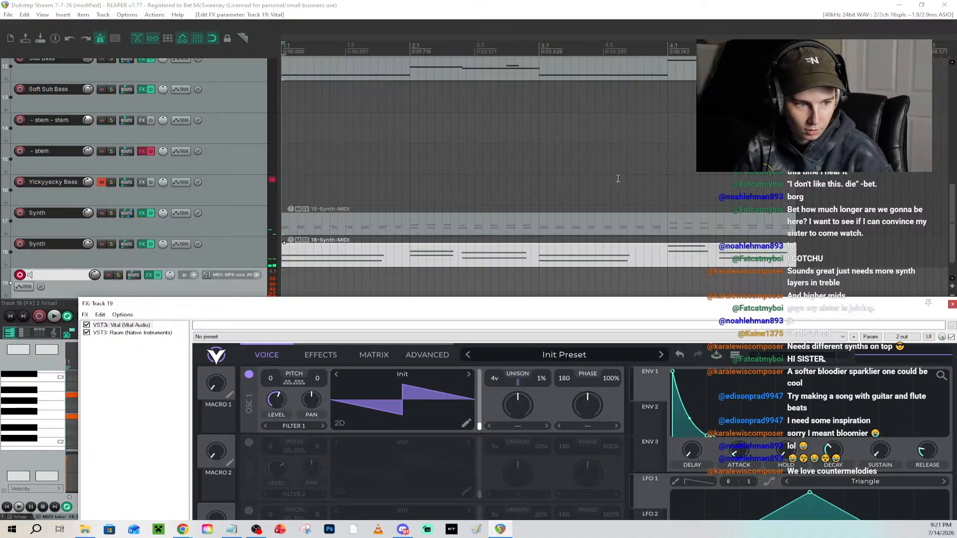
key("space")
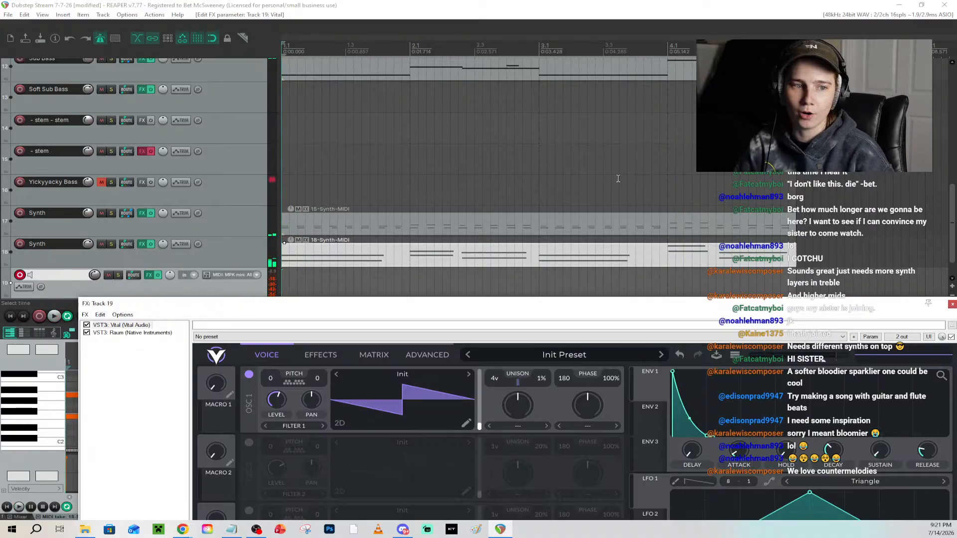
key("space")
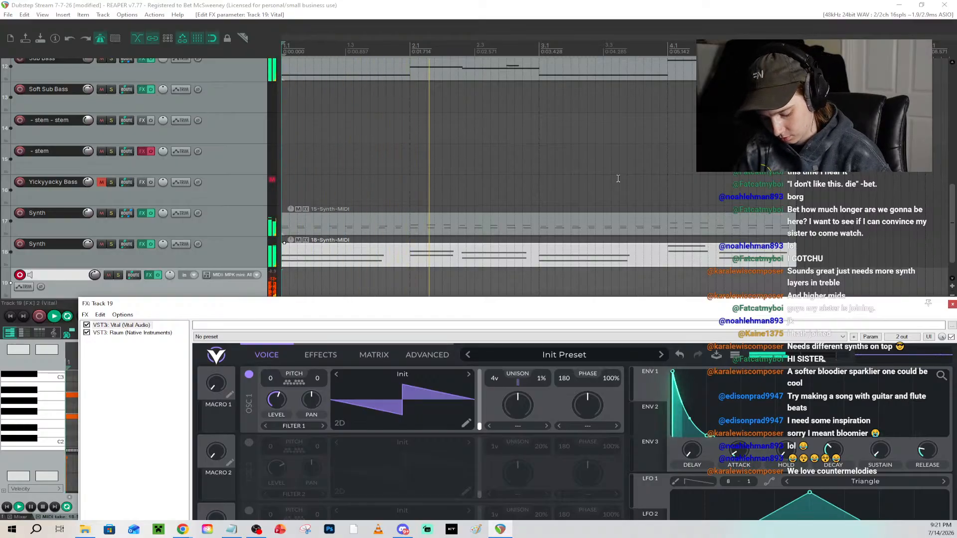
Try out more keyboard parts over the looping arrangement with the Vital sound
key("space")
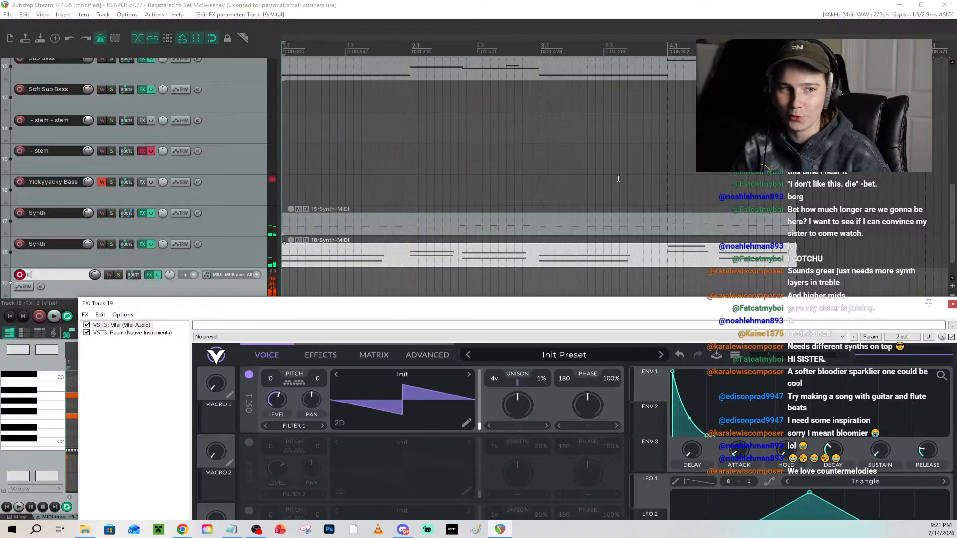
key("space")
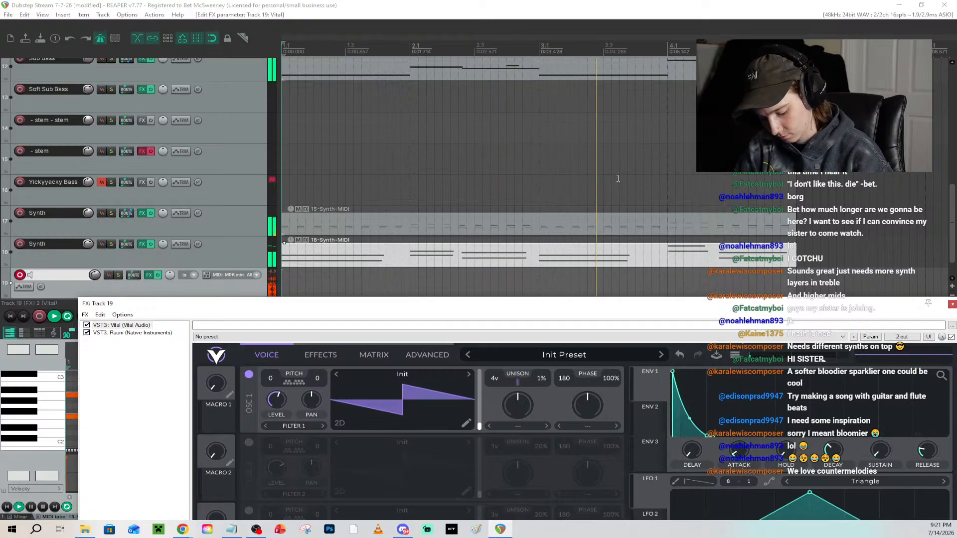
key("space")
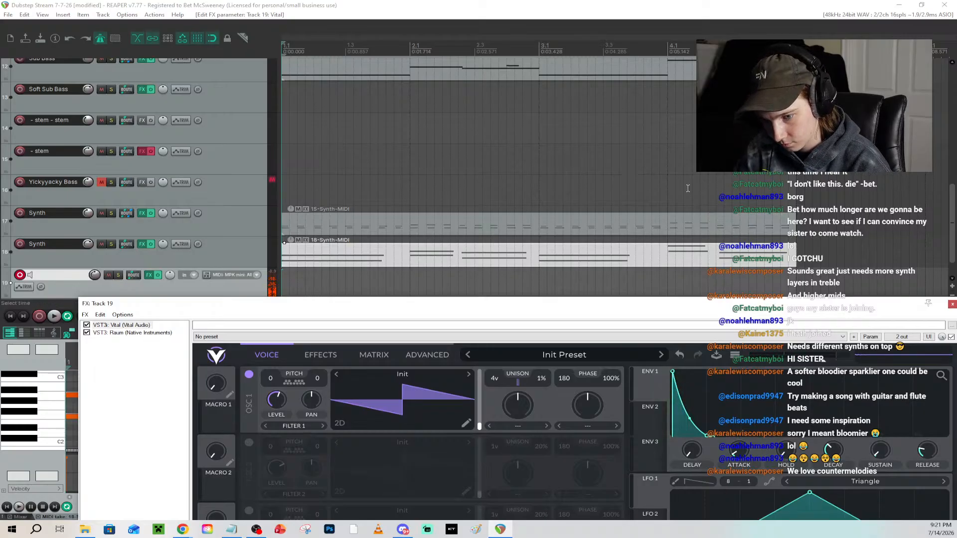
In Vital, raise Envelope 1's hold slightly and shorten its decay, and audition the pluck over the loop
left_click_drag(704, 308, 663, 129)
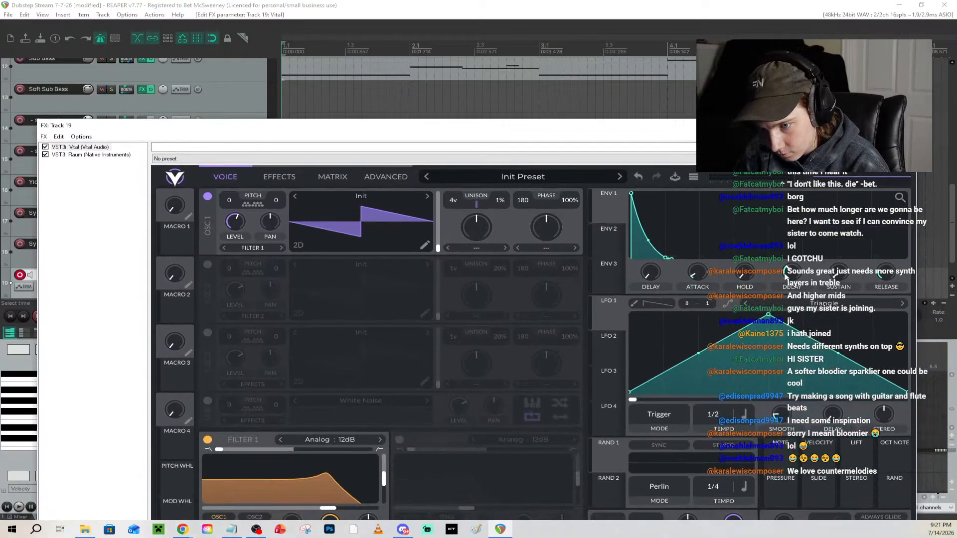
left_click_drag(788, 277, 748, 261)
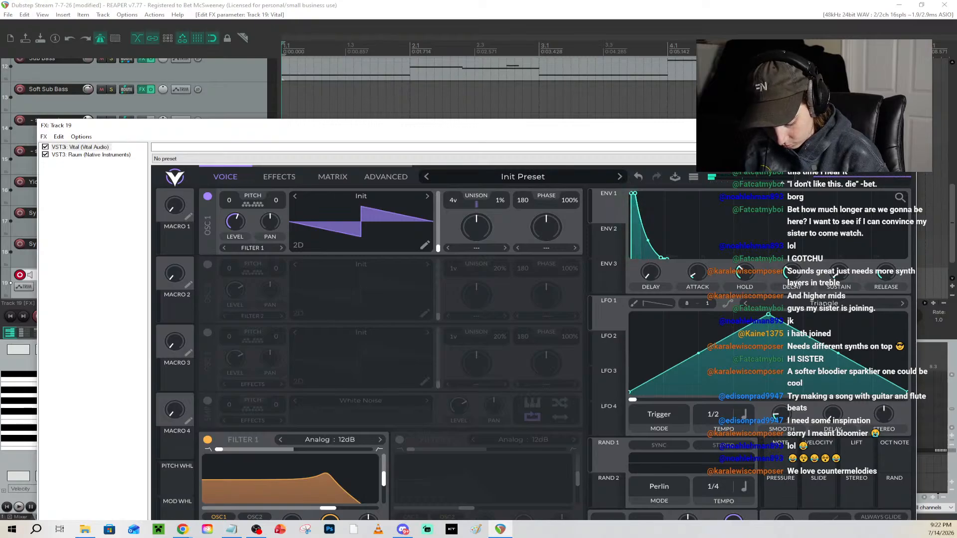
key("space")
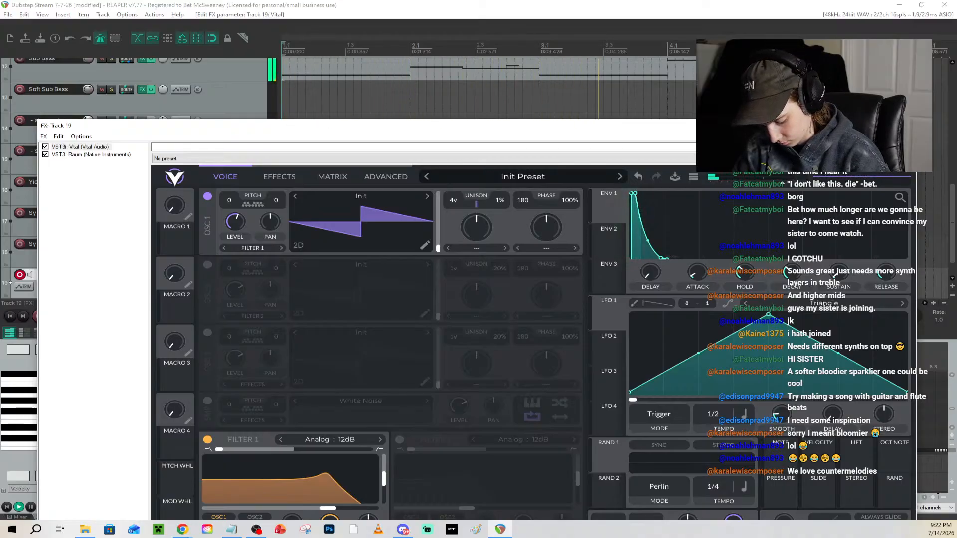
key("space")
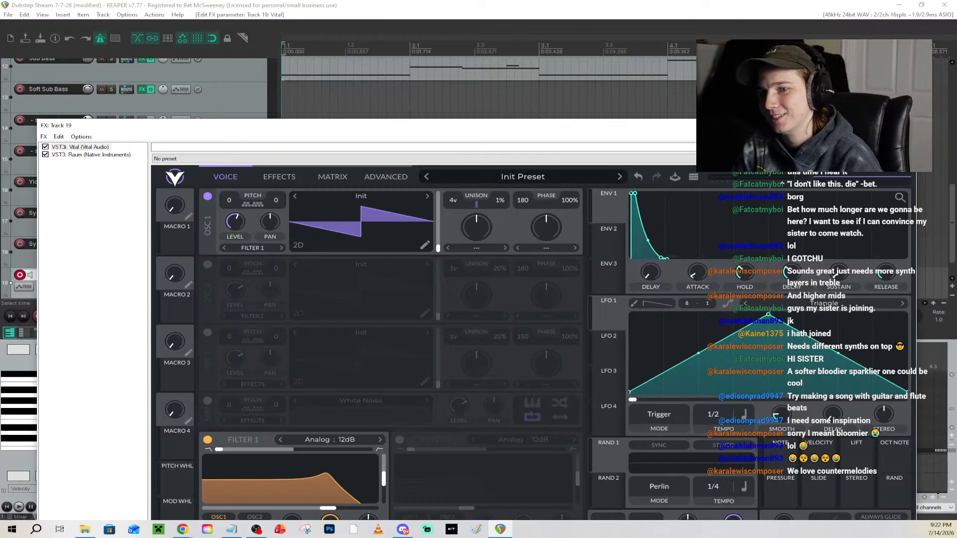
Close track 19's effects window and save the project
left_click(904, 125)
key("ctrl+s")
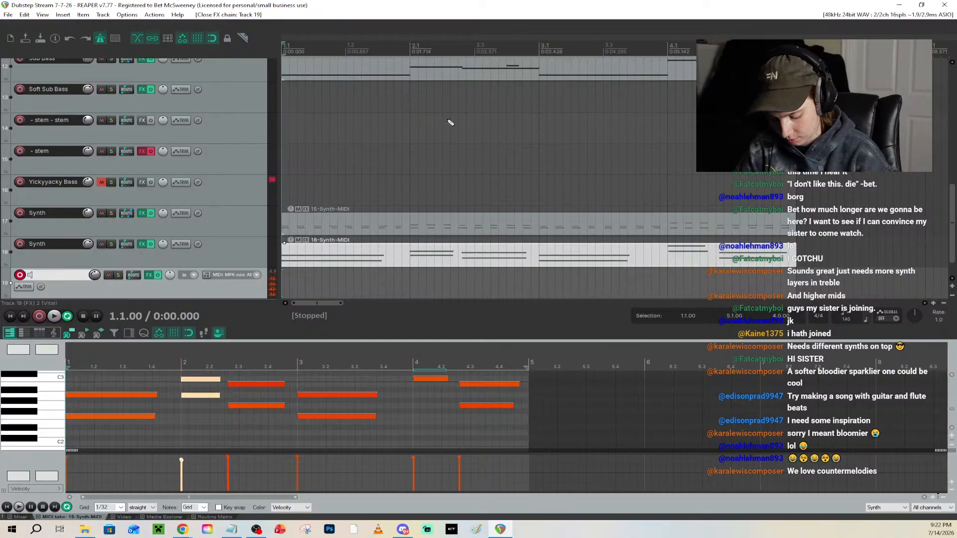
Rehearse a countermelody on the MIDI keyboard by playing the loop repeatedly from bar 1
key("space")
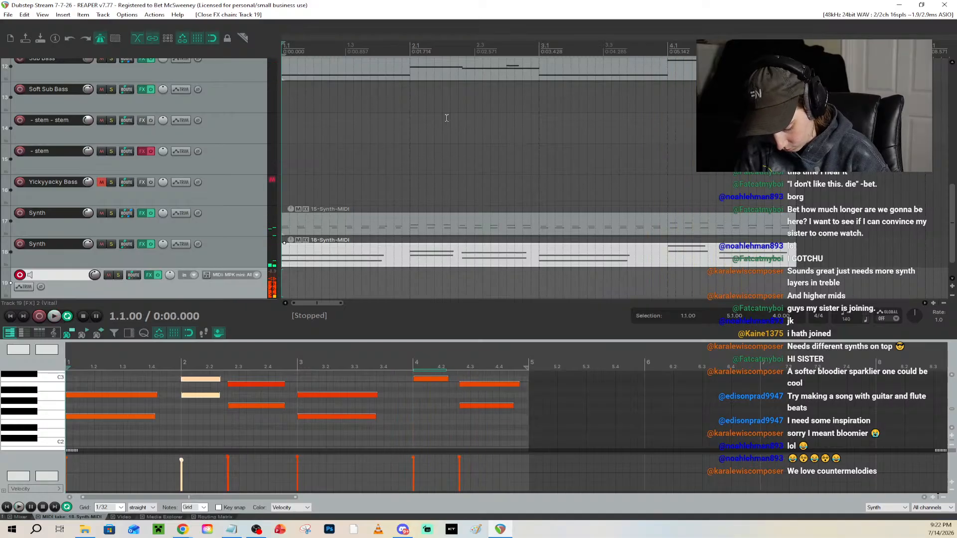
key("space")
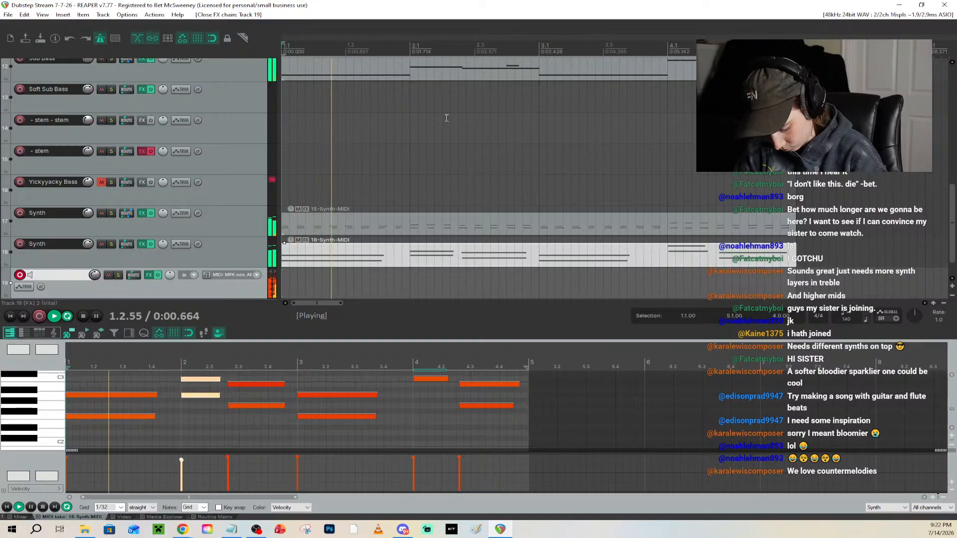
key("space")
key("space")
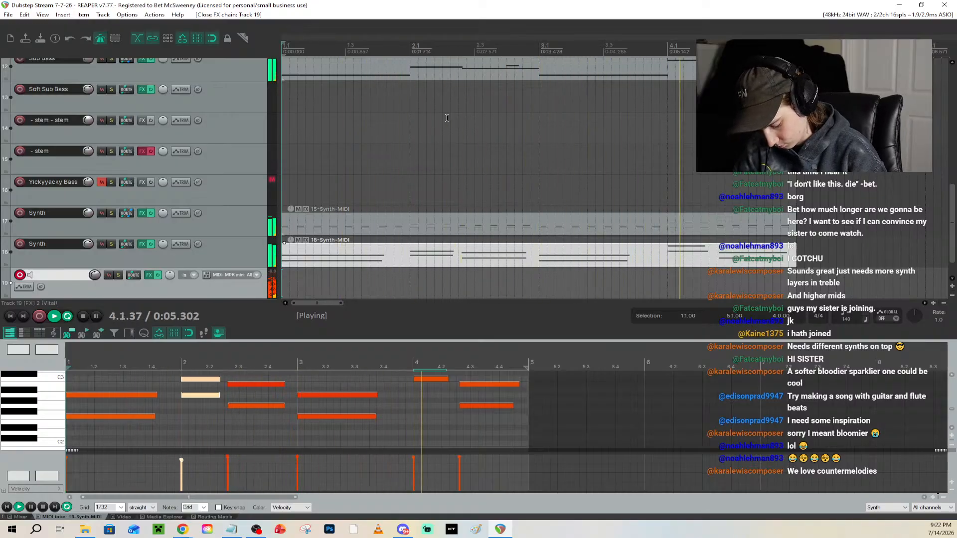
key("space")
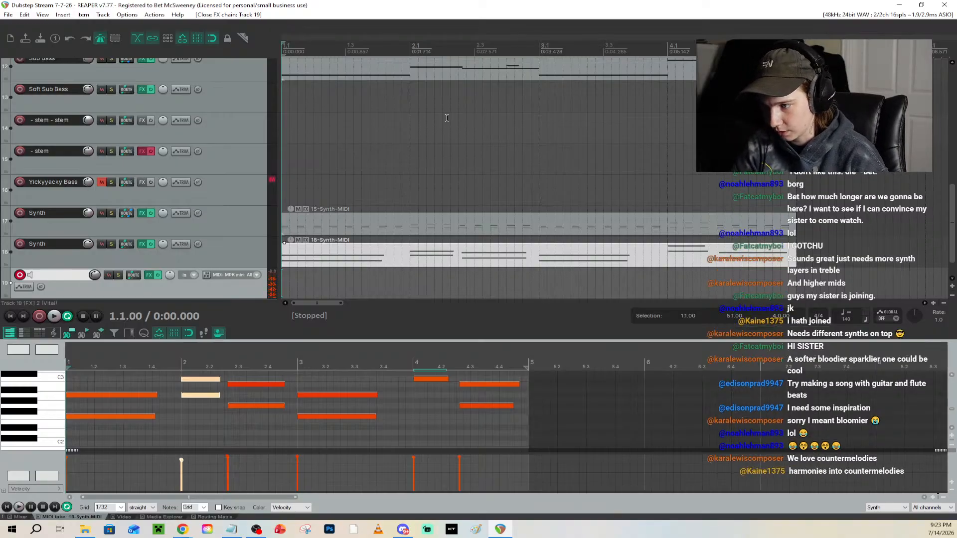
Record looped MIDI takes of the keyboard part on track 19 and delete the incomplete last take
key("ctrl+r")
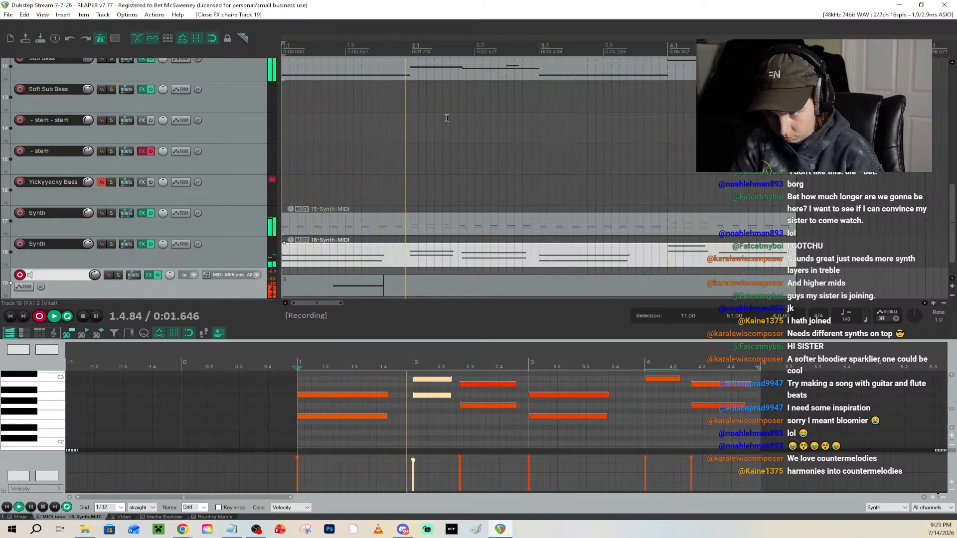
key("space")
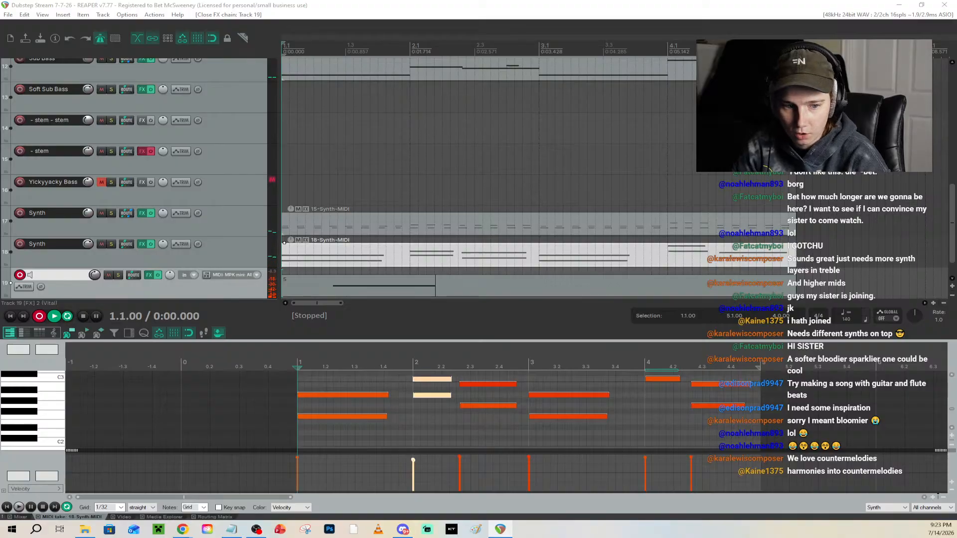
scroll(474, 184, "down", 2)
scroll(469, 224, "up", 3)
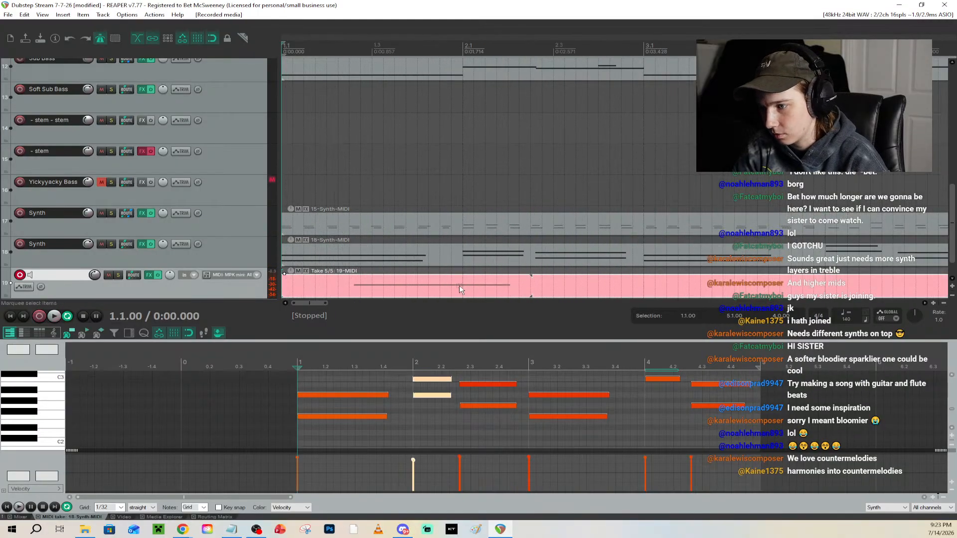
right_click(459, 285)
mouse_move(623, 185)
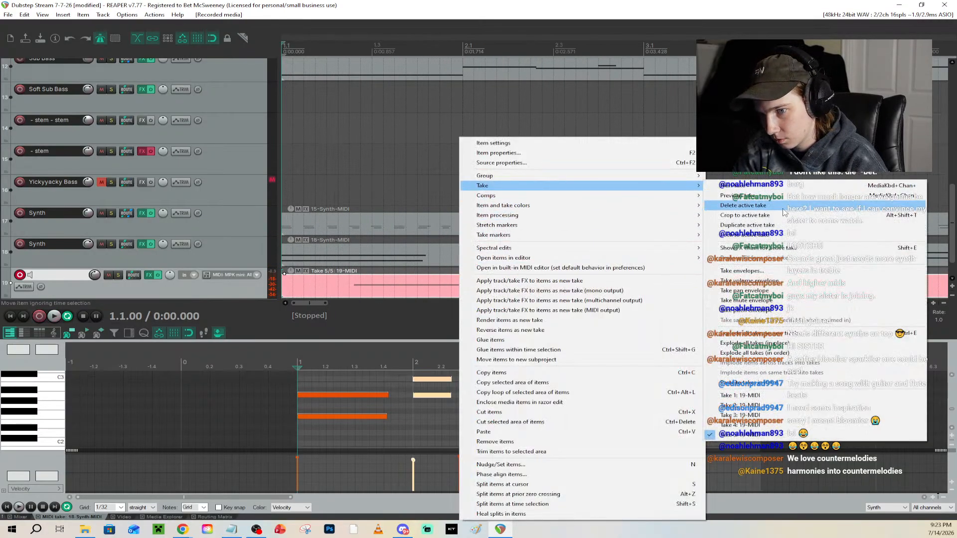
left_click(784, 210)
Listen to take 4 over the loop and make take 1 the active take
scroll(242, 255, "down", 1)
key("space")
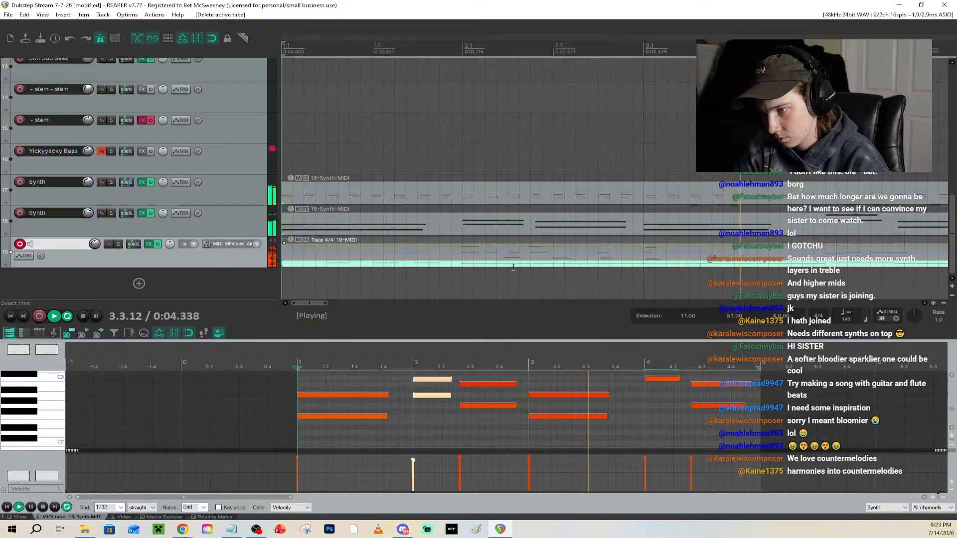
scroll(442, 256, "down", 3)
right_click(463, 258)
left_click(397, 247)
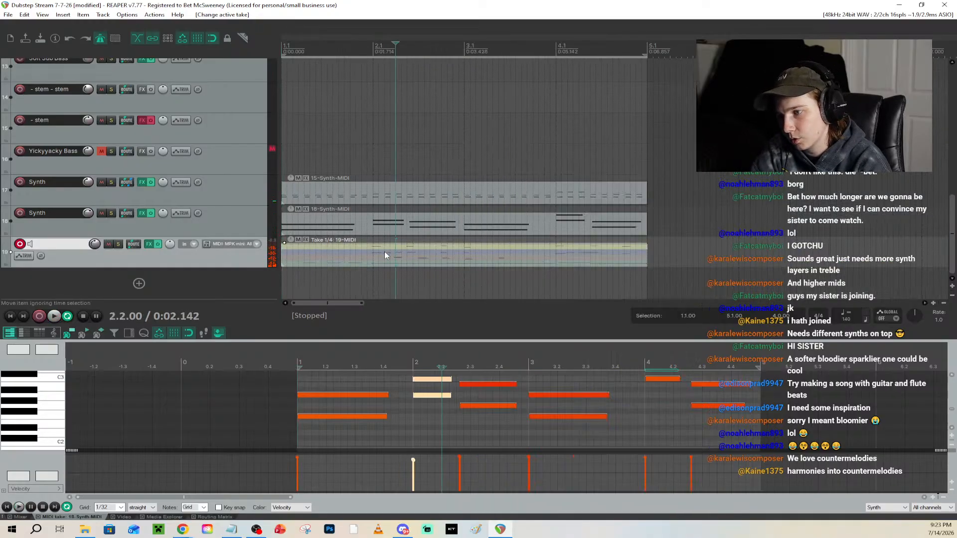
Explode all takes of track 19's MIDI item in order along the timeline and listen to the first one
right_click(381, 255)
mouse_move(436, 191)
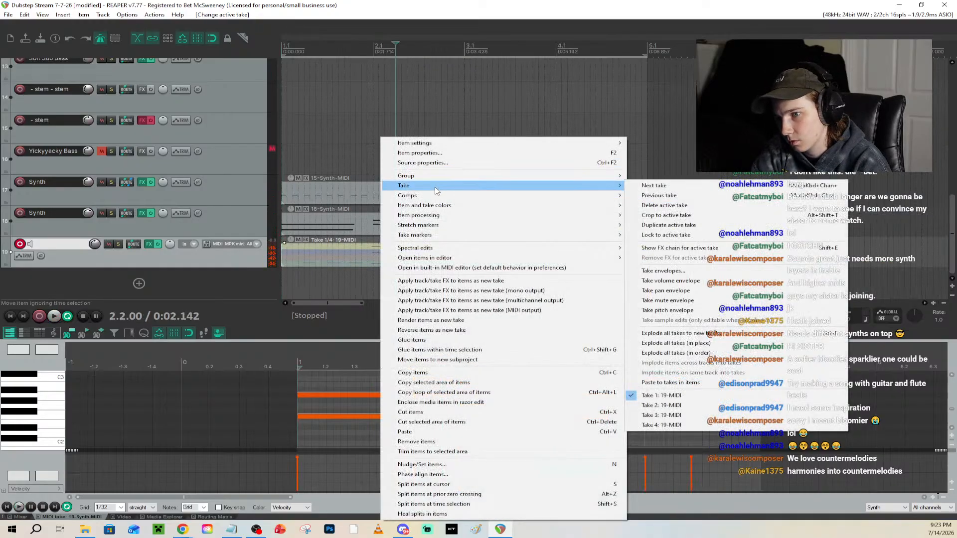
left_click(712, 353)
key("space")
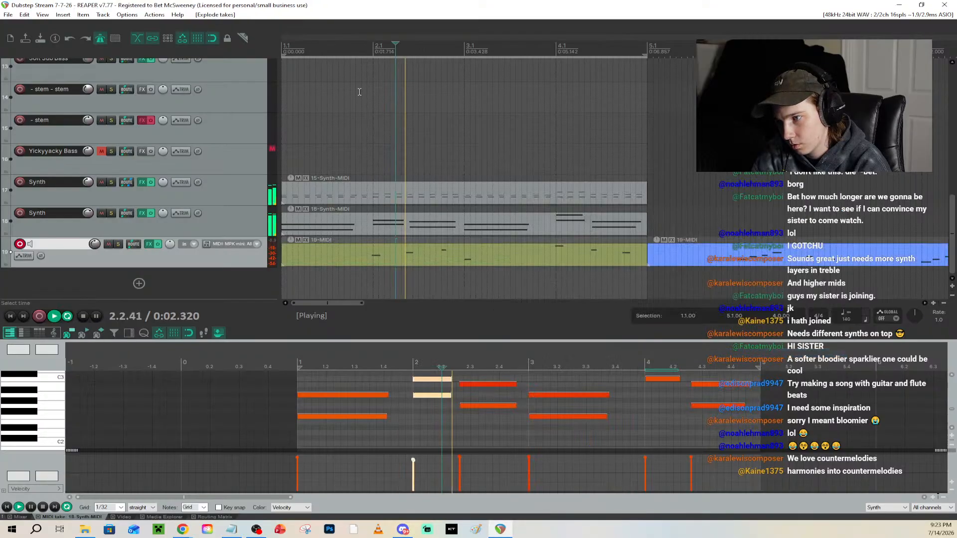
left_click(350, 49)
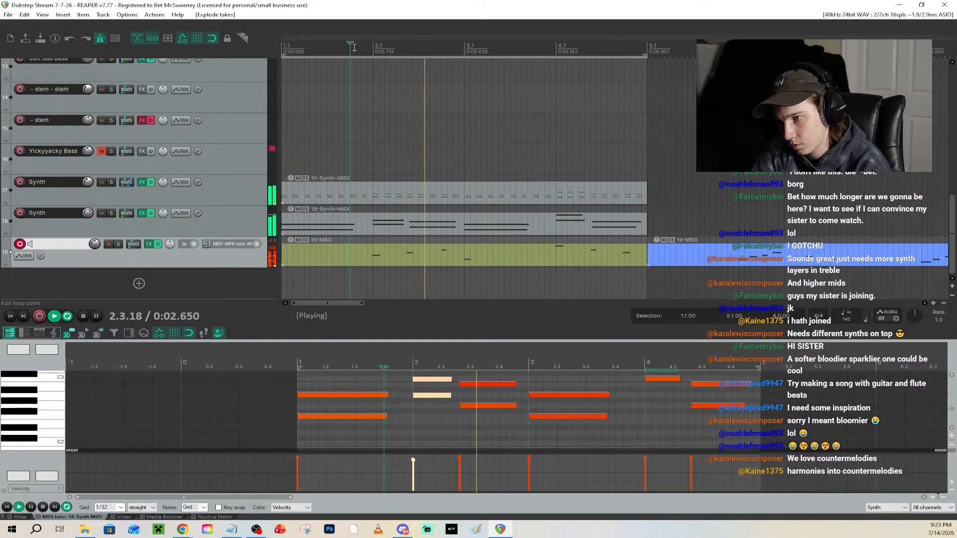
left_click(285, 46)
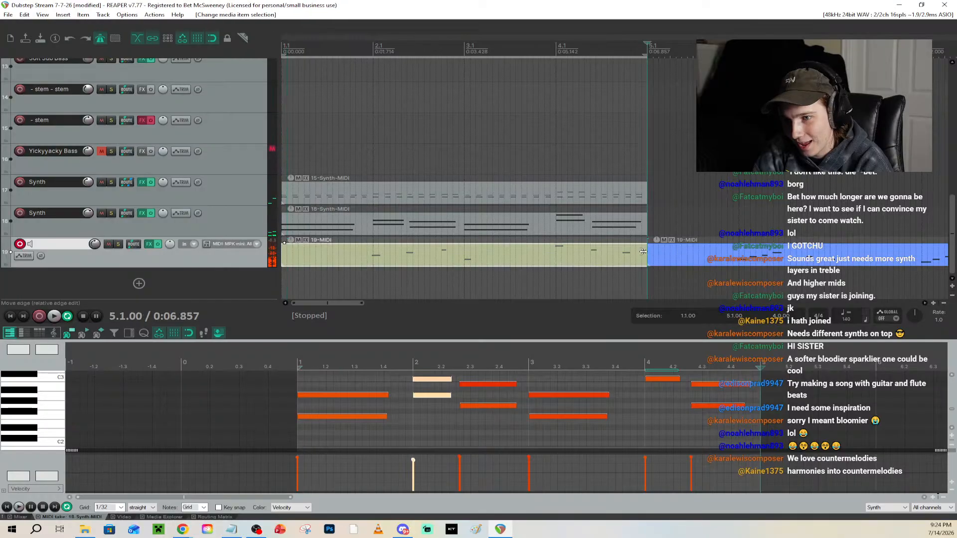
Trim the first take to end at about beat 3.4 and move the blue second take to bar 1 of a new track below
left_click_drag(645, 249, 538, 252)
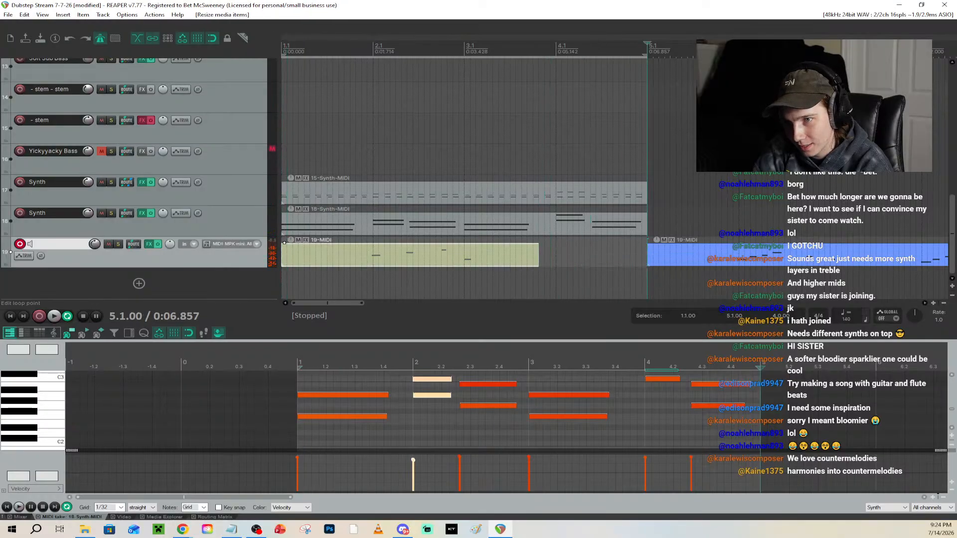
scroll(690, 229, "down", 3)
left_click_drag(603, 260, 368, 277)
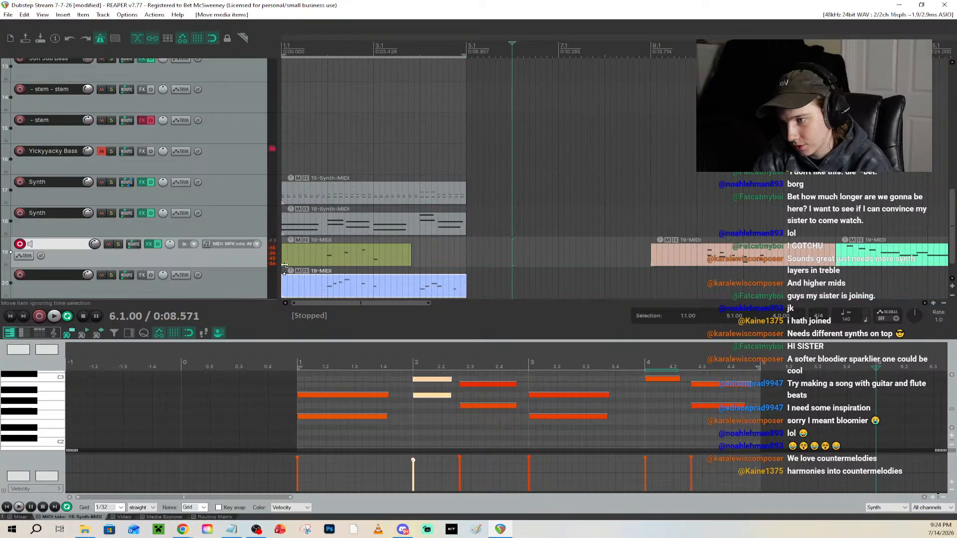
Mute track 19 and play the loop to check the blue take on the new track
left_click(108, 245)
key("space")
left_click(322, 50)
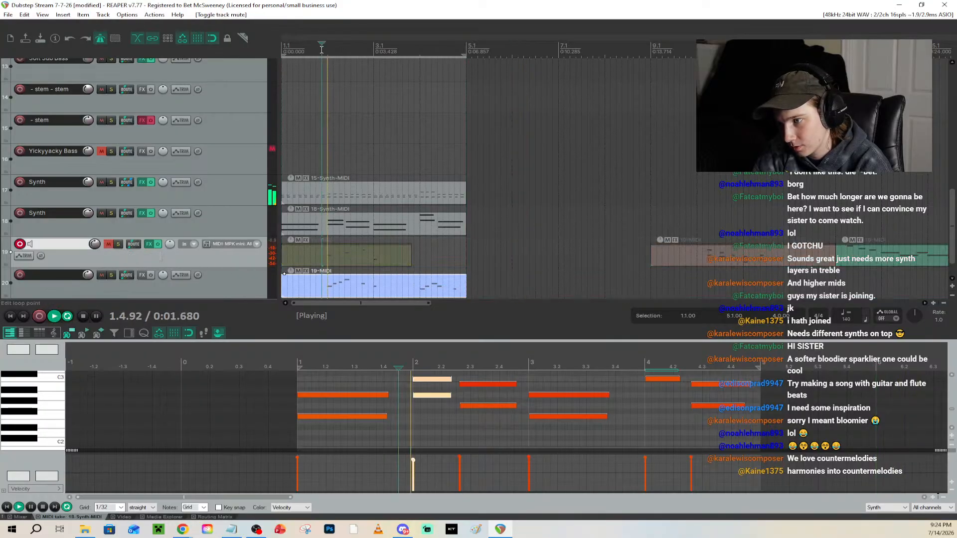
key("space")
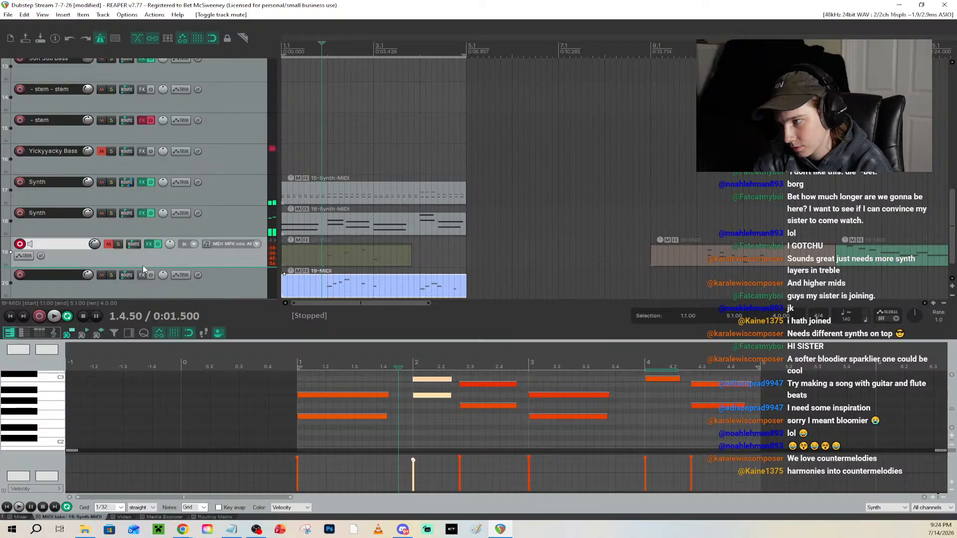
Duplicate track 19 with its effects, move the blue take to bar 1 of the duplicate, and unmute that track
key("ctrl+alt+d")
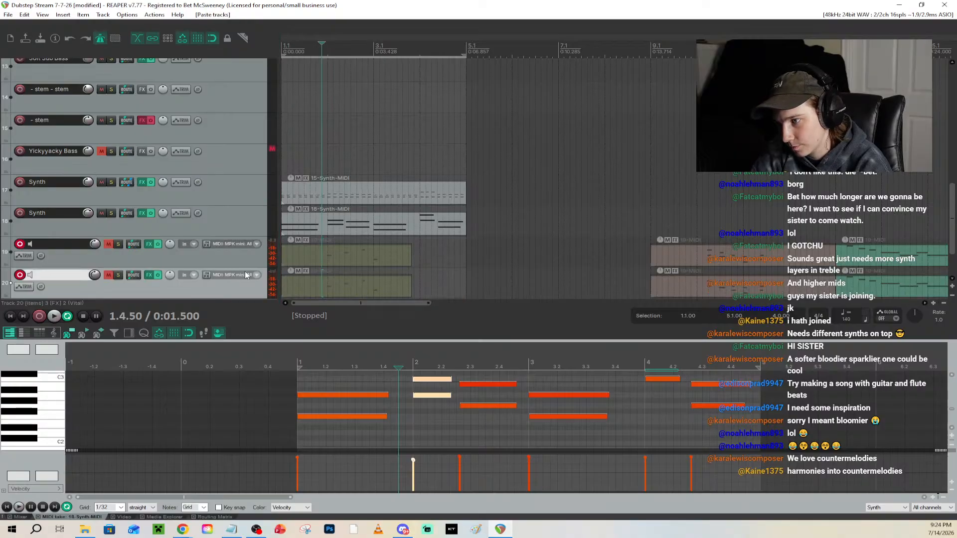
scroll(231, 271, "down", 2)
left_click(331, 226)
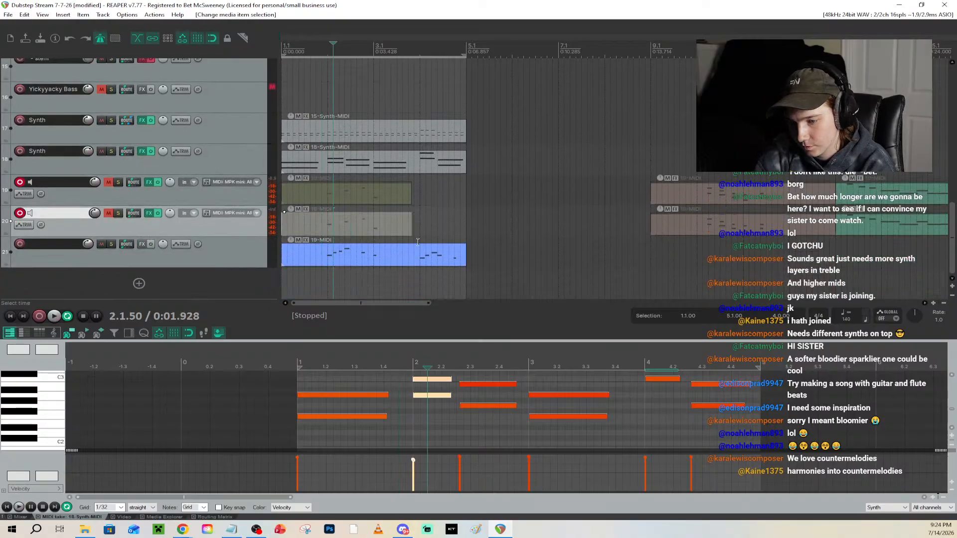
left_click_drag(396, 256, 383, 214)
left_click(109, 213)
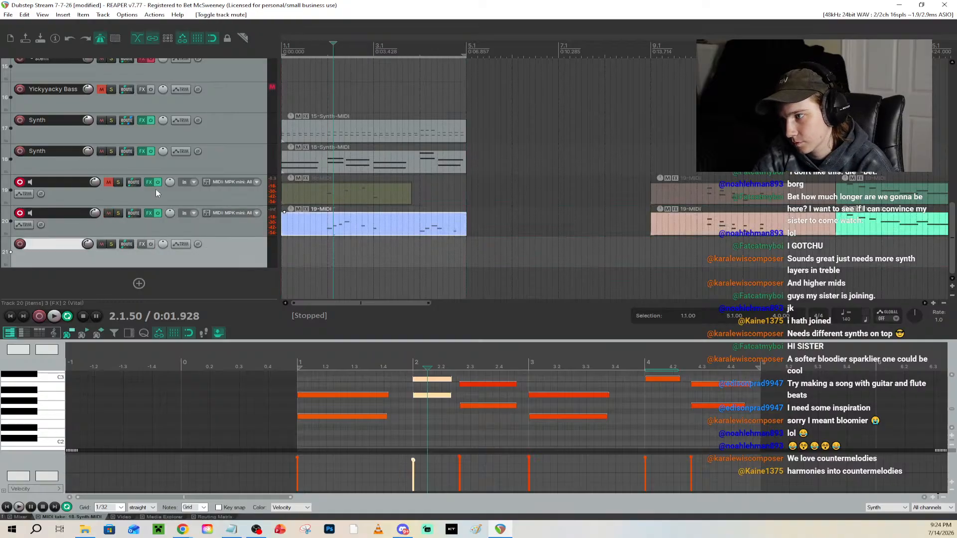
Play the loop from bar 1 to listen to the blue take through the duplicated Vital track
key("space")
left_click(311, 50)
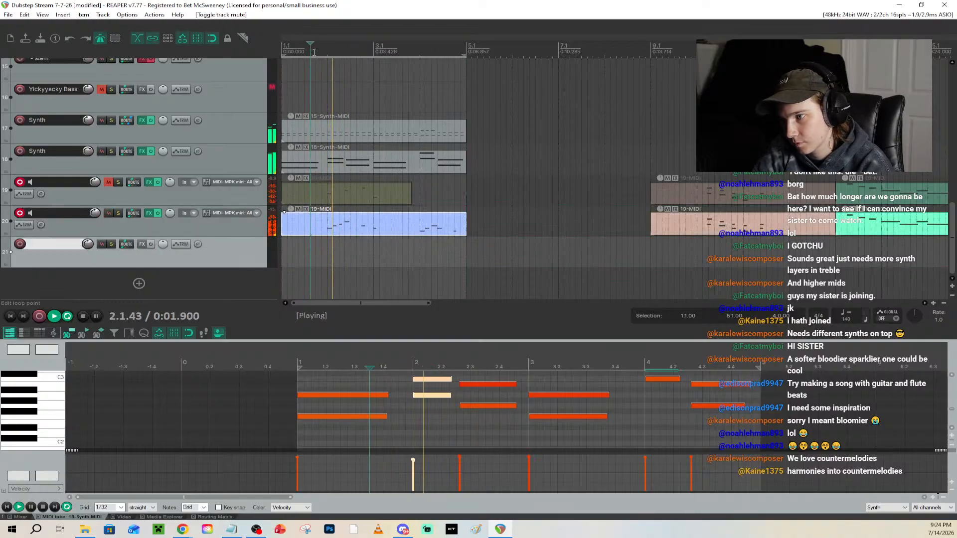
left_click(283, 47)
key("space")
key("space")
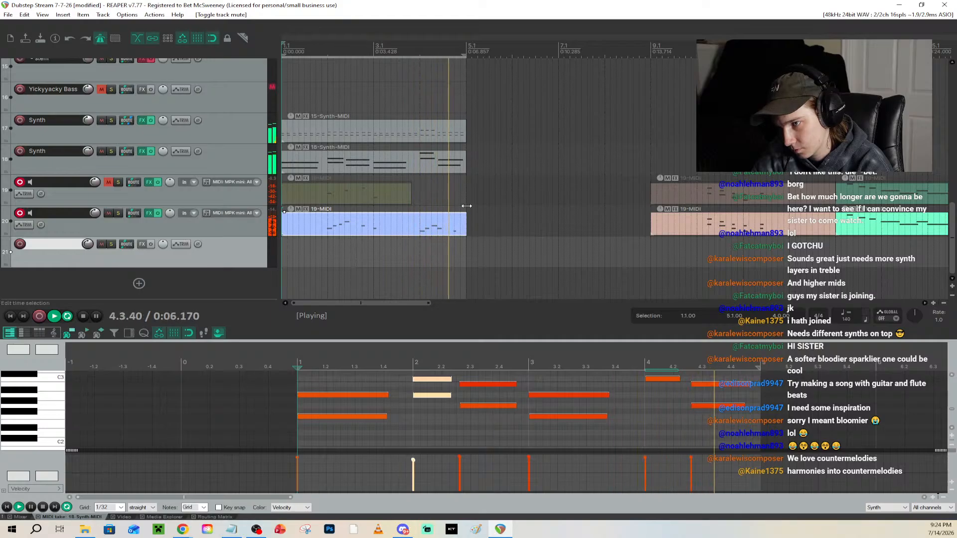
key("space")
Move the blue take down to track 21, place the pink third take at bar 1 of track 20, and play it
left_click_drag(388, 223, 326, 221)
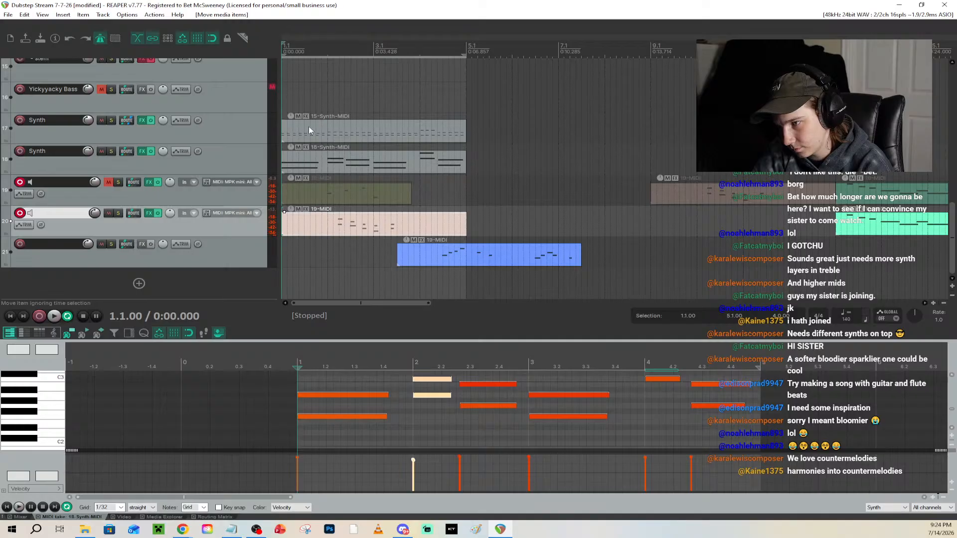
left_click(322, 46)
key("space")
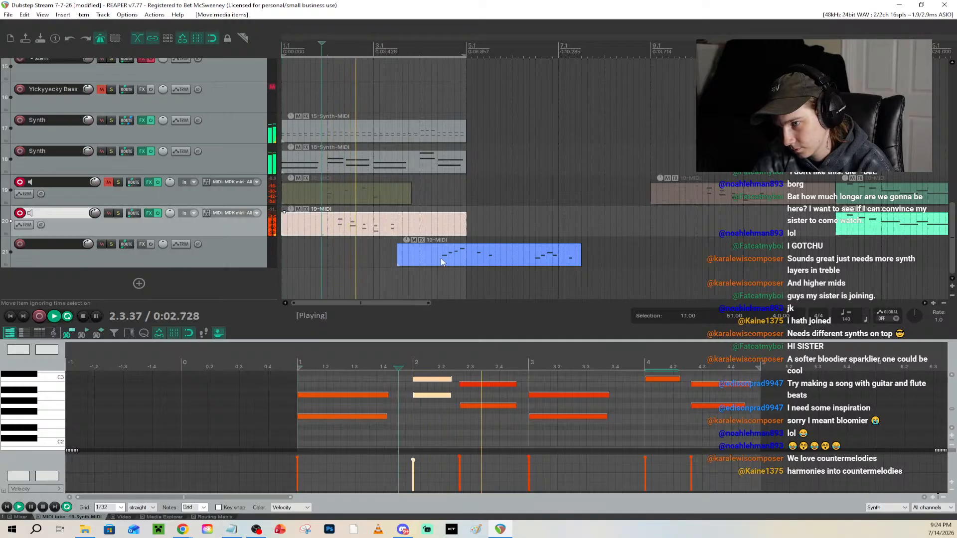
Shift the blue take on track 21 to about bar 6 and move the pink take down to bar 1 of that track
left_click_drag(441, 258, 567, 257)
key("space")
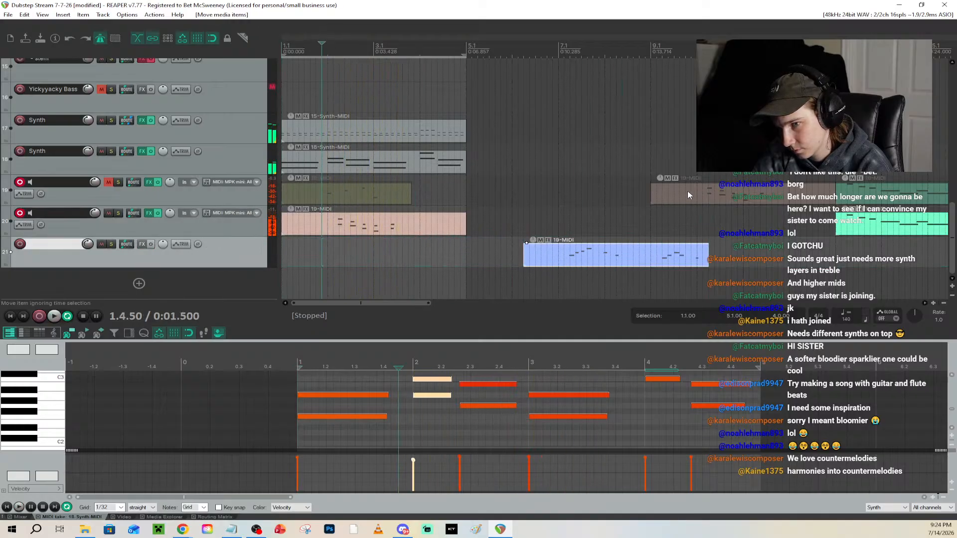
left_click_drag(406, 228, 408, 255)
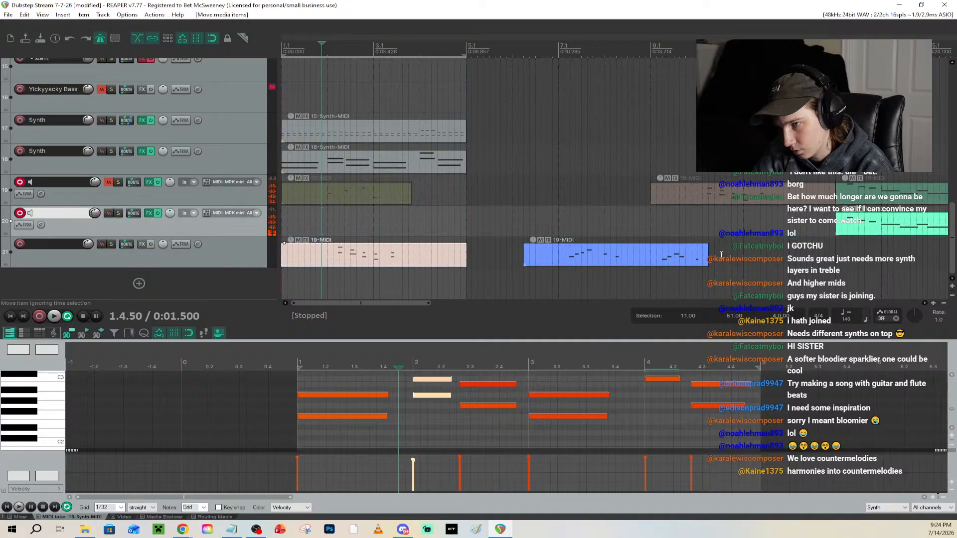
Place the green take at bar 1 of track 20, mute track 21, and play the loop
left_click_drag(881, 234, 326, 224)
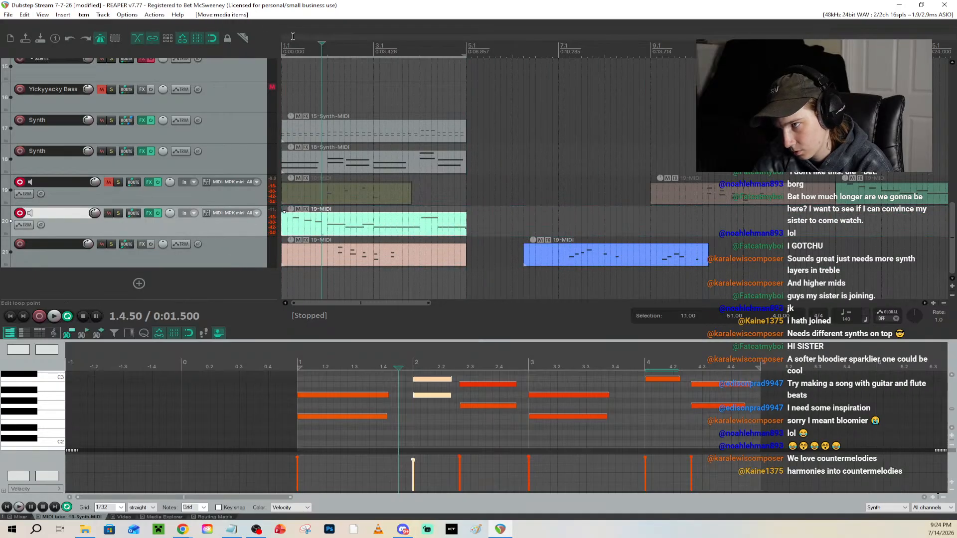
left_click(103, 245)
key("space")
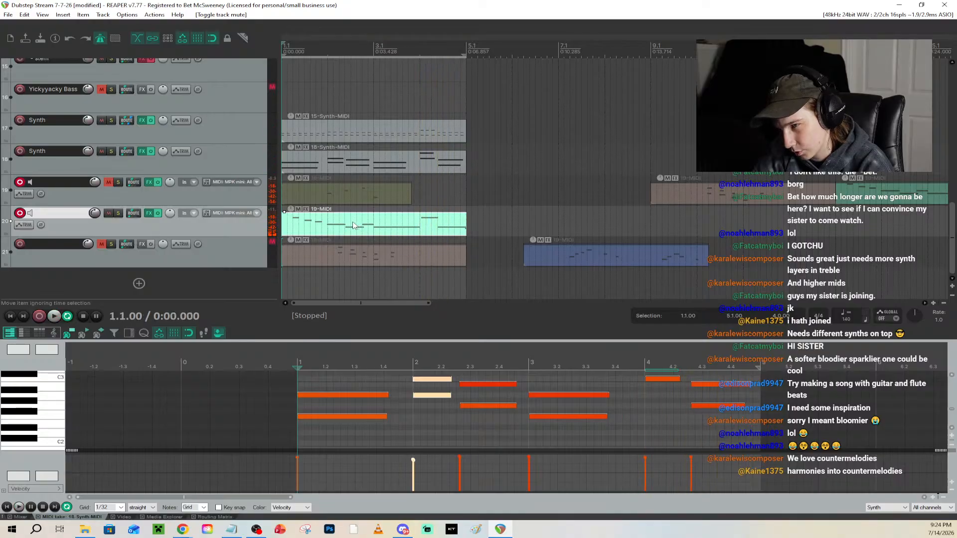
Try the green take starting at 3.4 and at bar 4 of track 20, playing the end of the loop each time
left_click_drag(352, 226, 486, 227)
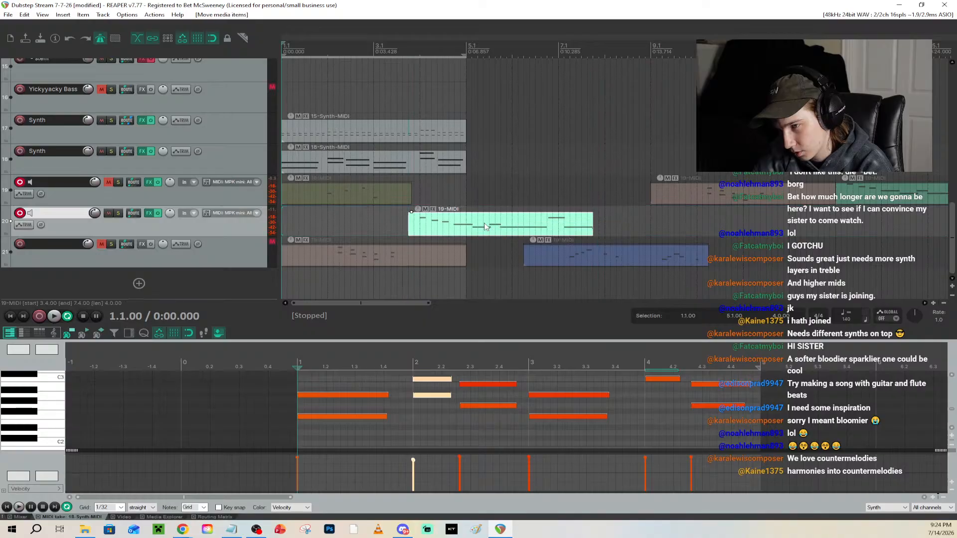
left_click(403, 46)
key("space")
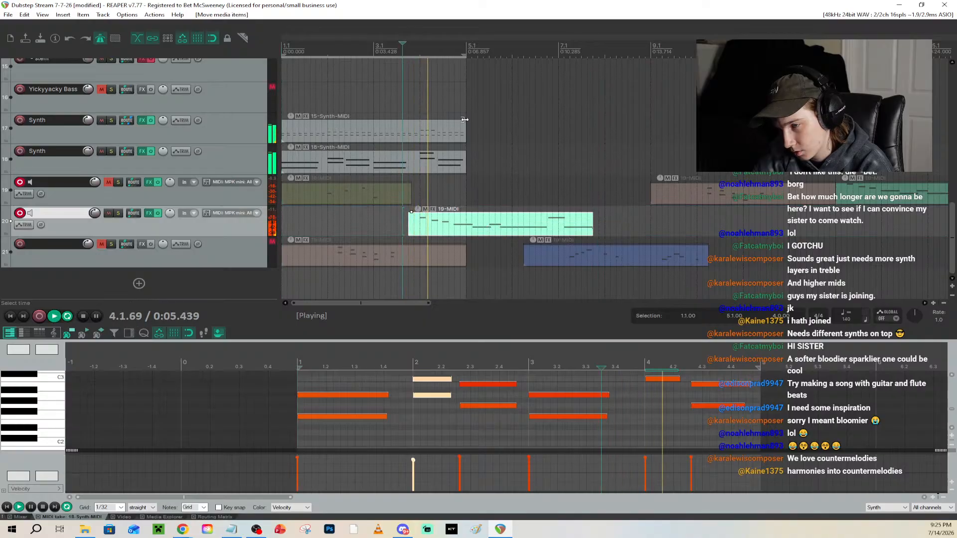
left_click_drag(492, 219, 501, 225)
key("space")
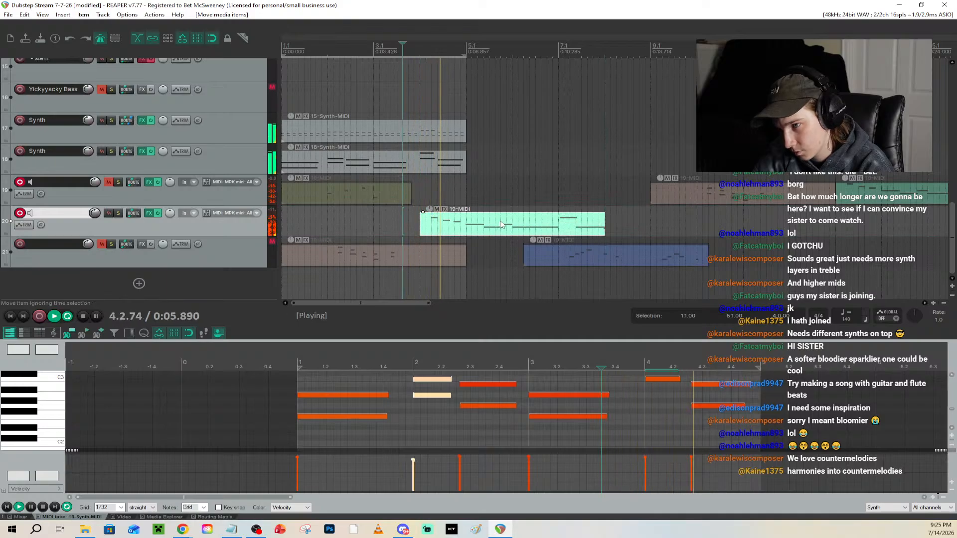
key("space")
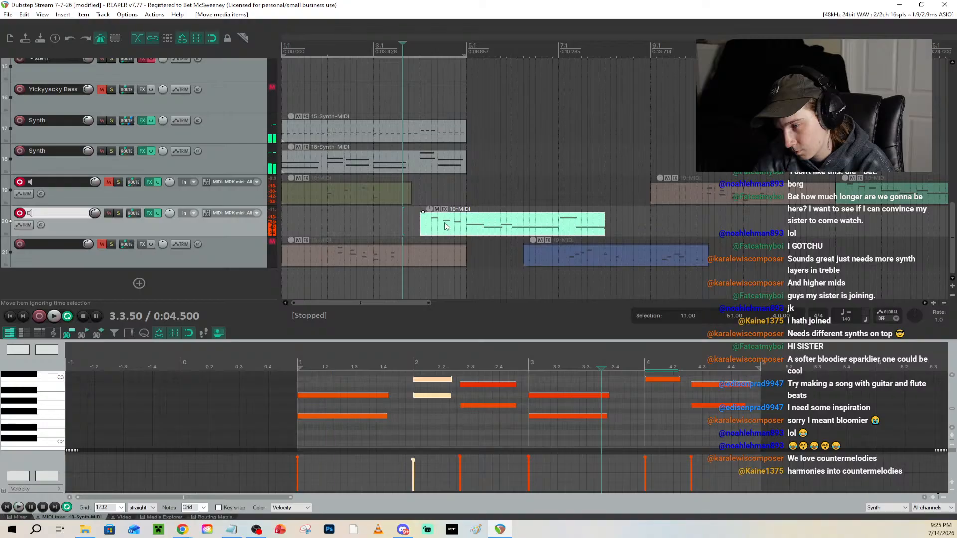
Return the green take to bar 1, unmute track 19, and play both countermelody tracks together
left_click_drag(467, 231, 320, 205)
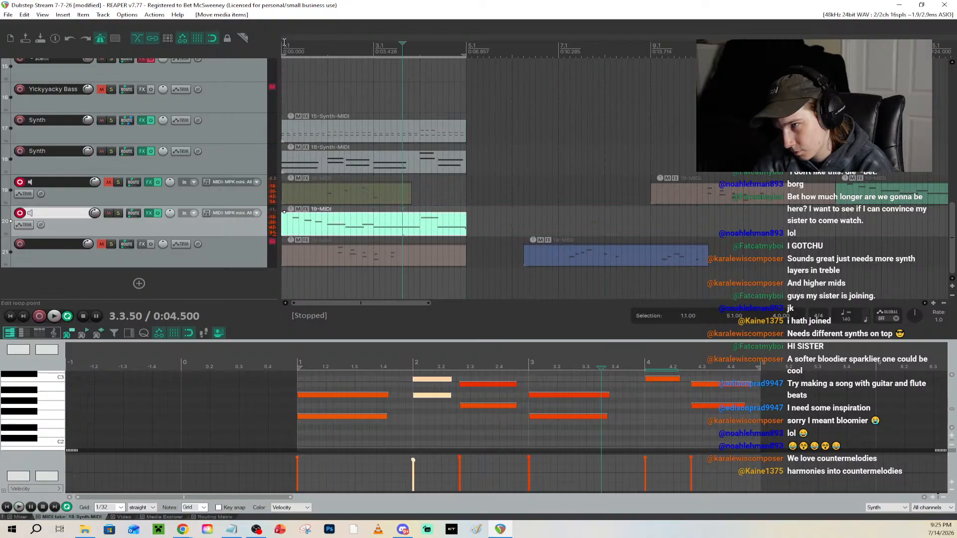
key("space")
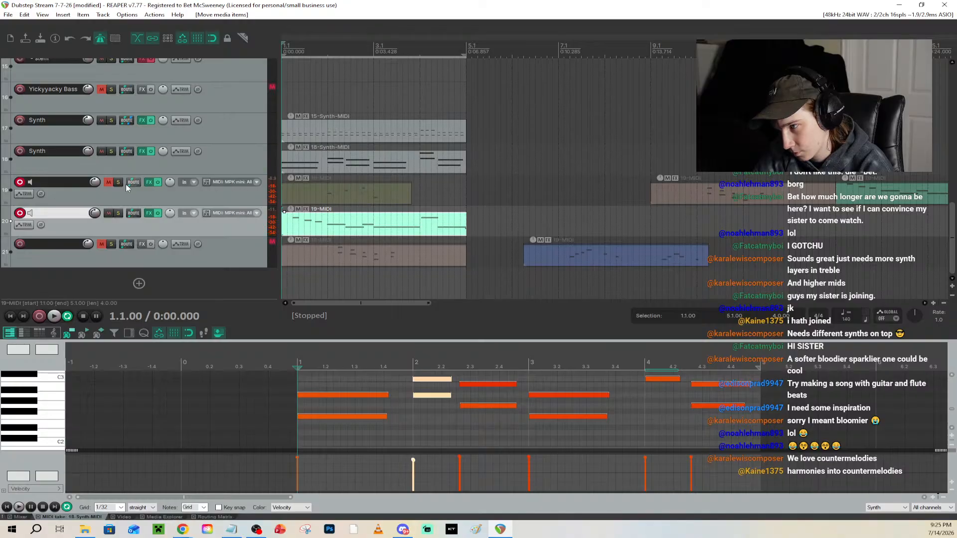
left_click(110, 183)
key("space")
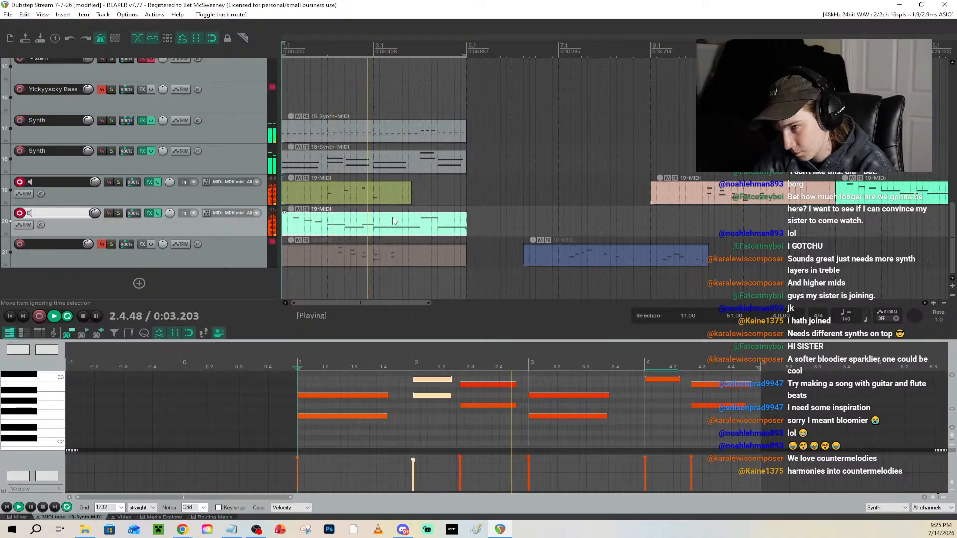
key("space")
Move the green take to just after bar 5 and play the loop from bar 1 with only the olive take
left_click_drag(347, 224, 537, 224)
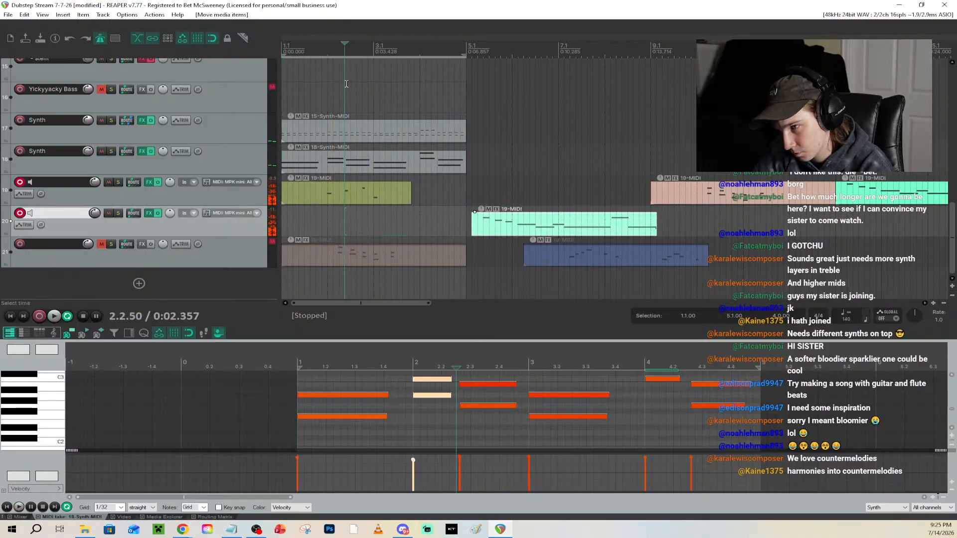
left_click(282, 44)
key("space")
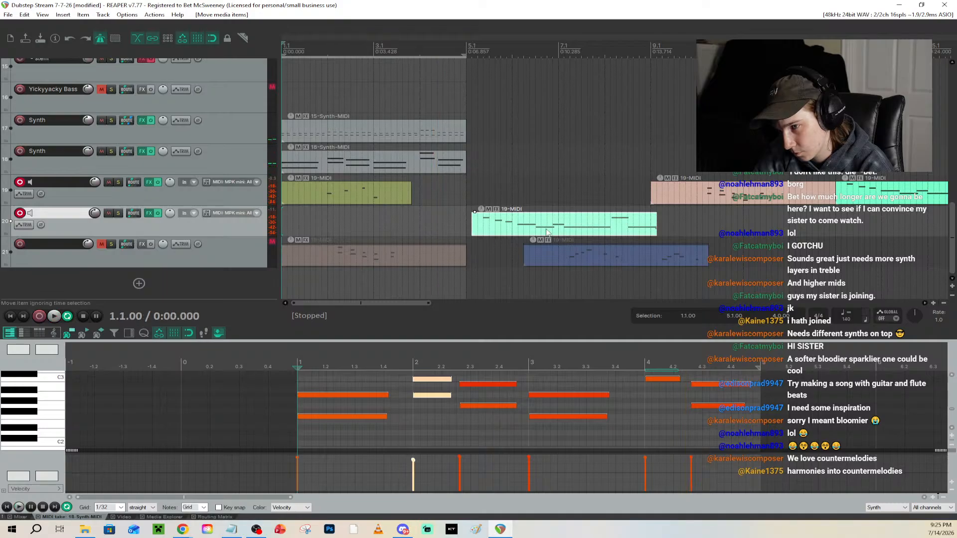
Move the green and blue takes down one track and to a later position, and place the pink take on track 20 just before bar 3
left_click_drag(542, 195, 613, 267)
left_click_drag(589, 226, 698, 256)
left_click_drag(409, 257, 442, 220)
Play the pink take against the second half of the loop and nudge it slightly later on track 20
left_click(397, 45)
key("space")
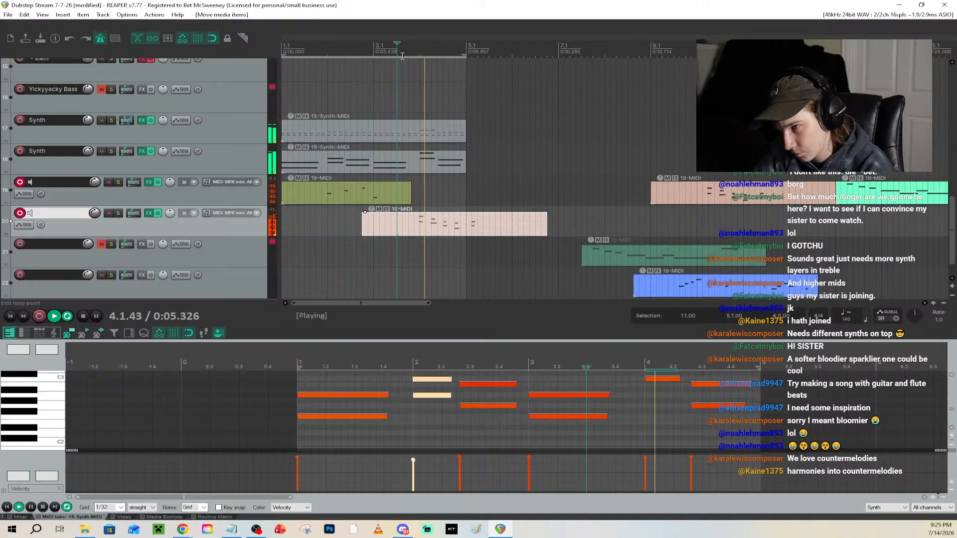
key("space")
left_click(362, 52)
key("space")
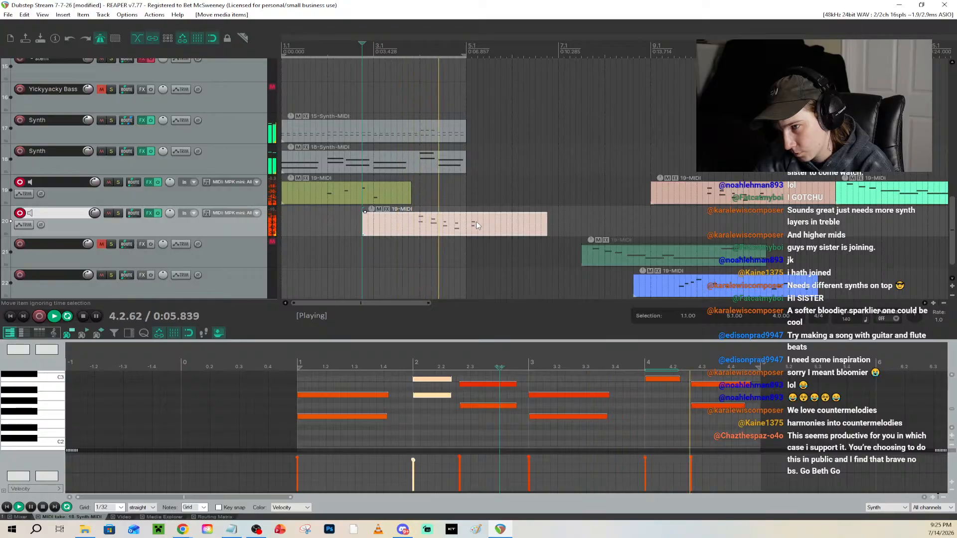
key("space")
left_click_drag(472, 225, 480, 225)
key("space")
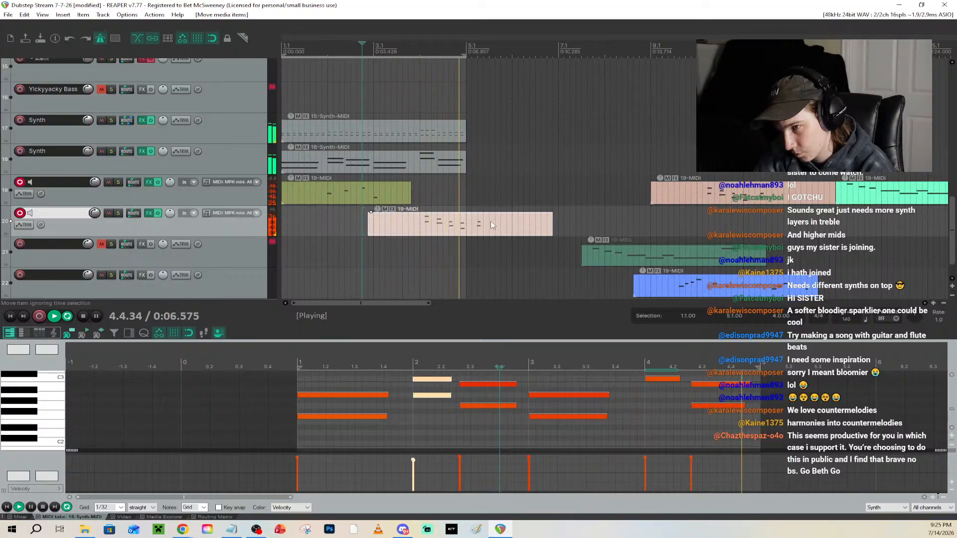
key("space")
Move the pink take past the loop's end, place the blue take at bar 3 of track 20, and play from bar 1
left_click_drag(483, 223, 650, 224)
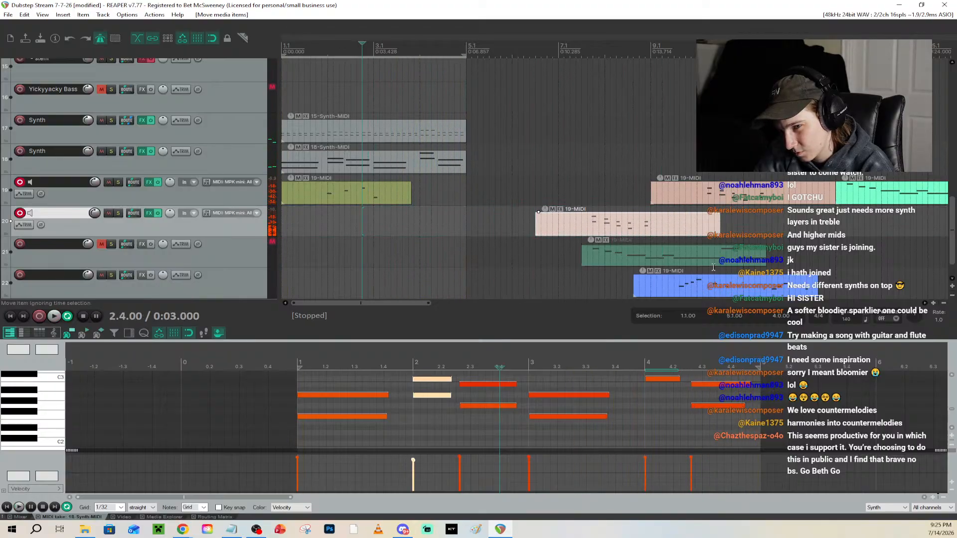
left_click_drag(726, 286, 461, 230)
key("space")
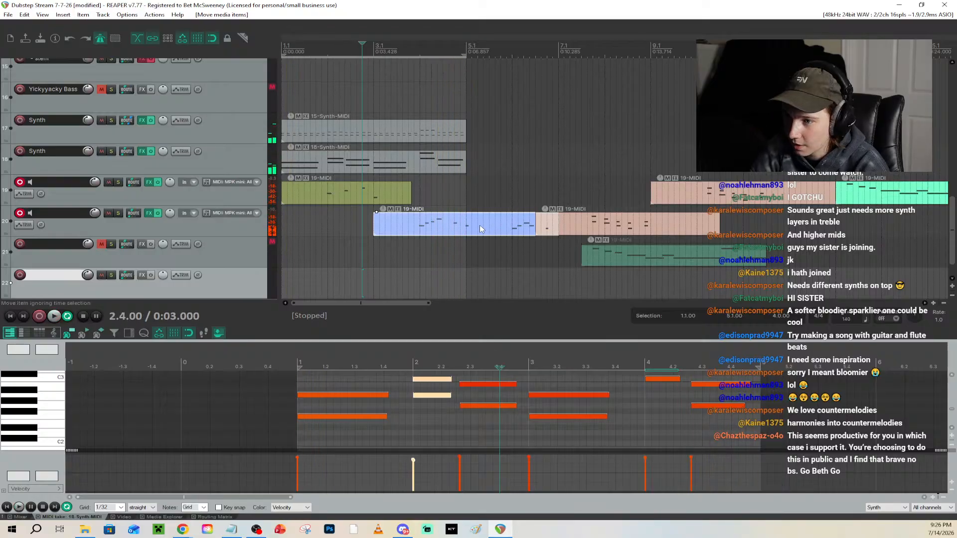
key("Home")
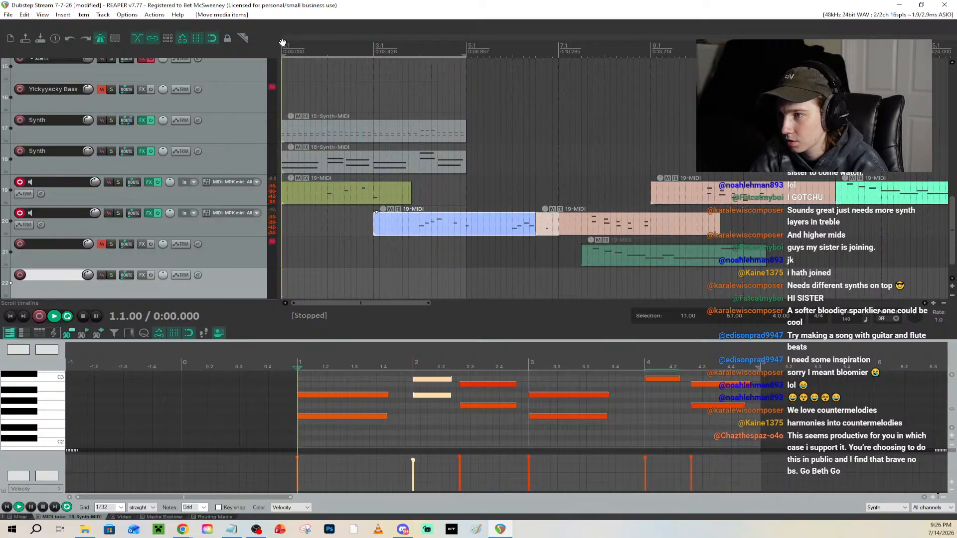
key("space")
Add a short note at the start of the olive take, on the same pitch as its bar 3 note, and play it
left_click(303, 192)
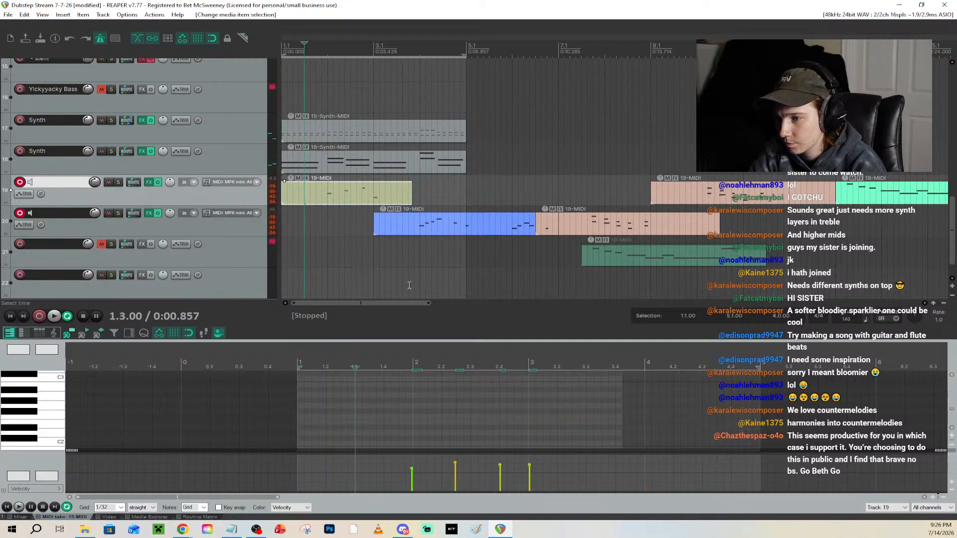
left_click_drag(465, 340, 470, 255)
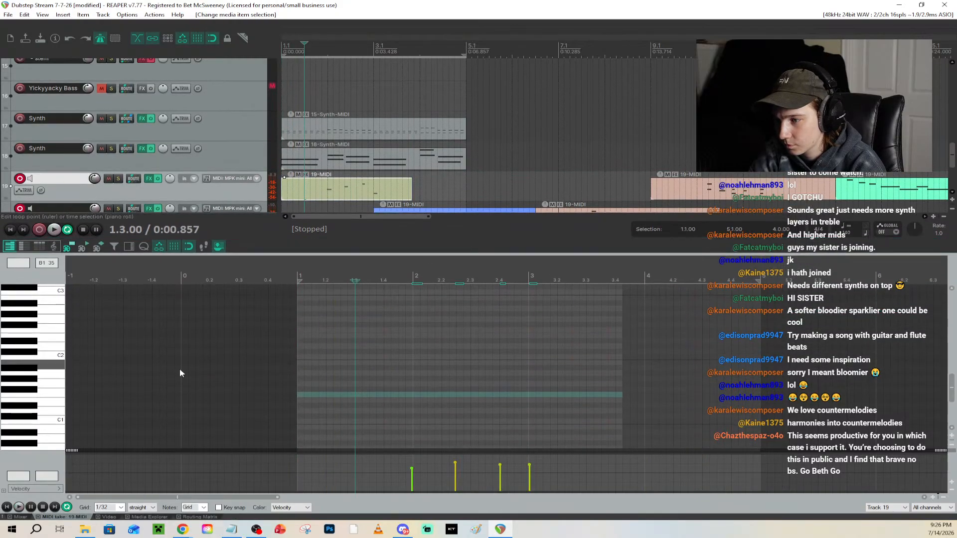
scroll(36, 407, "up", 5)
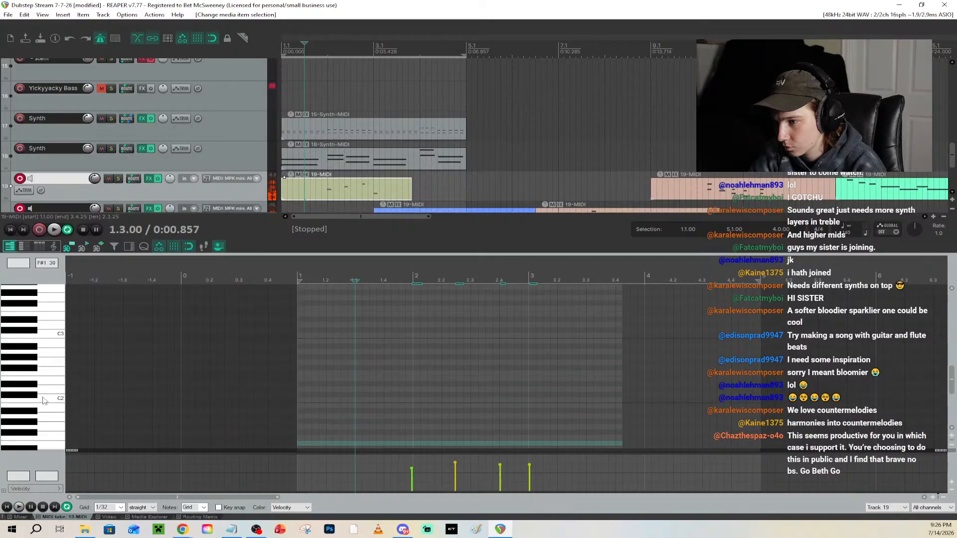
scroll(42, 399, "up", 9)
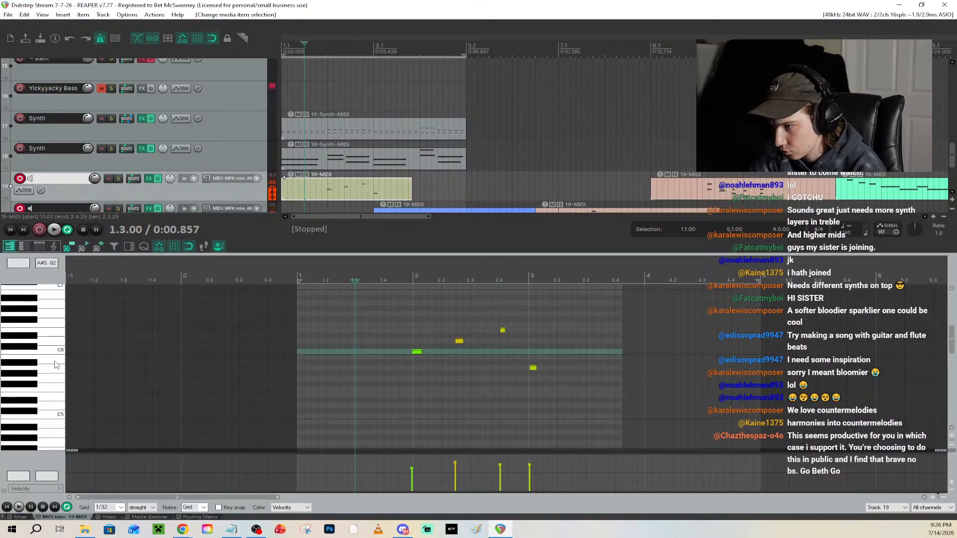
left_click(302, 369)
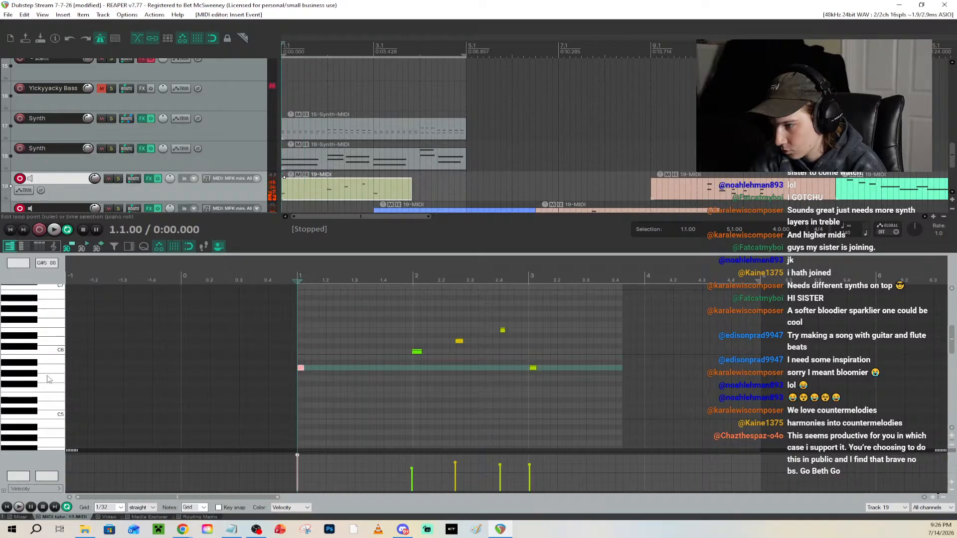
key("space")
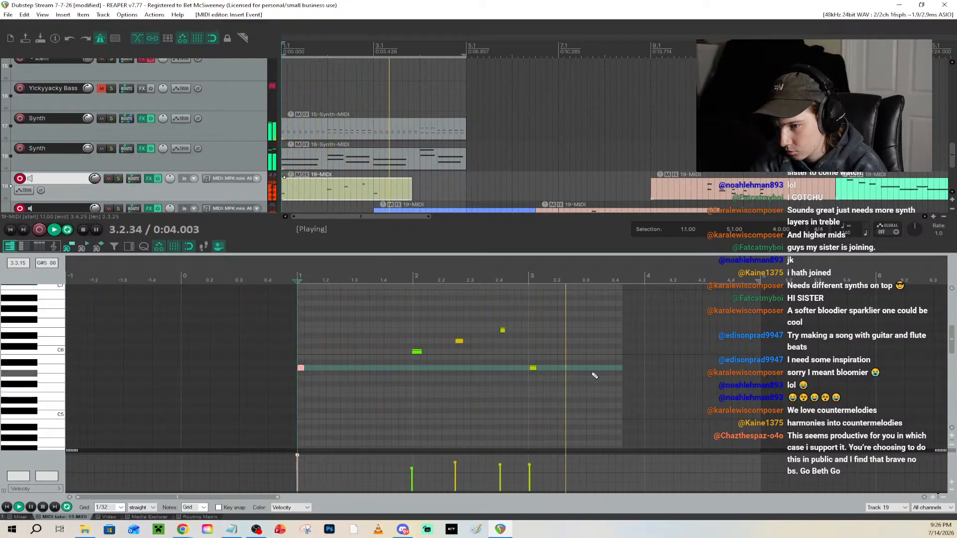
Trim the blue take to start at bar 4 on track 19 and extend the olive take's end to meet it at bar 4
scroll(192, 159, "down", 2)
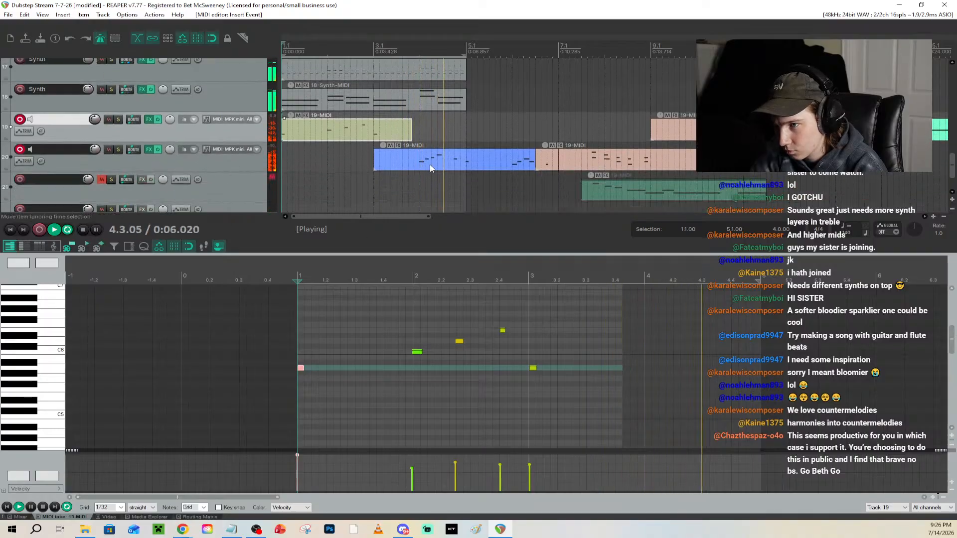
left_click_drag(378, 160, 420, 134)
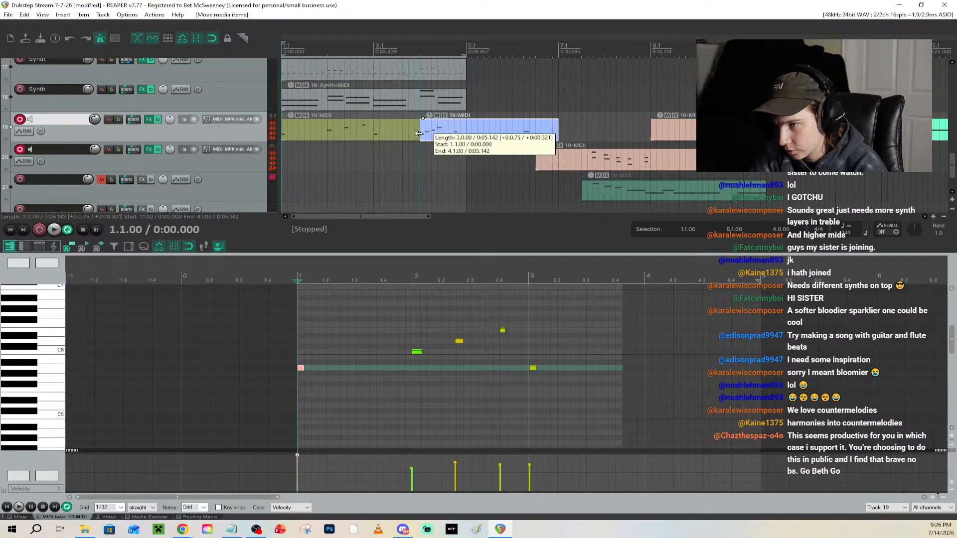
Raise the highest note near the start of the blue take to E6 and play the result
left_click(431, 130)
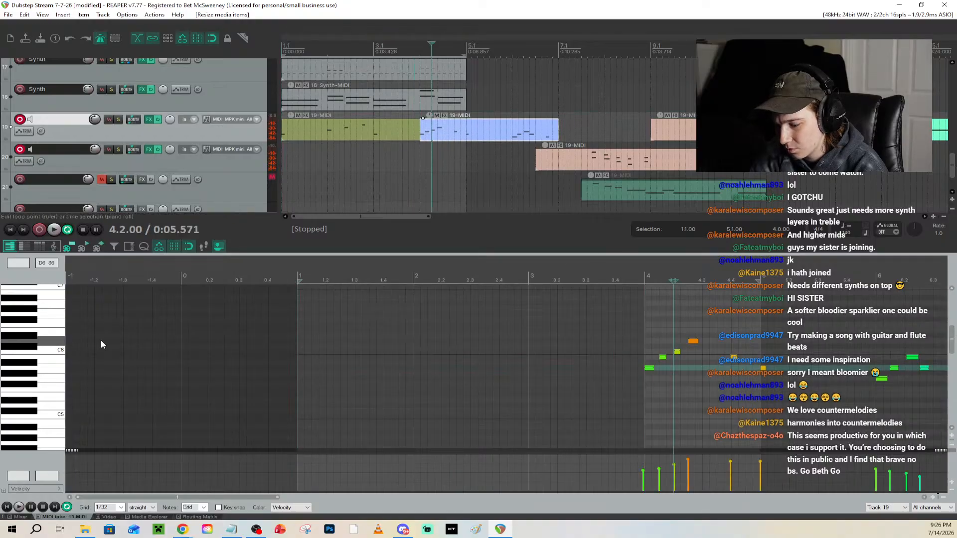
left_click_drag(693, 341, 694, 334)
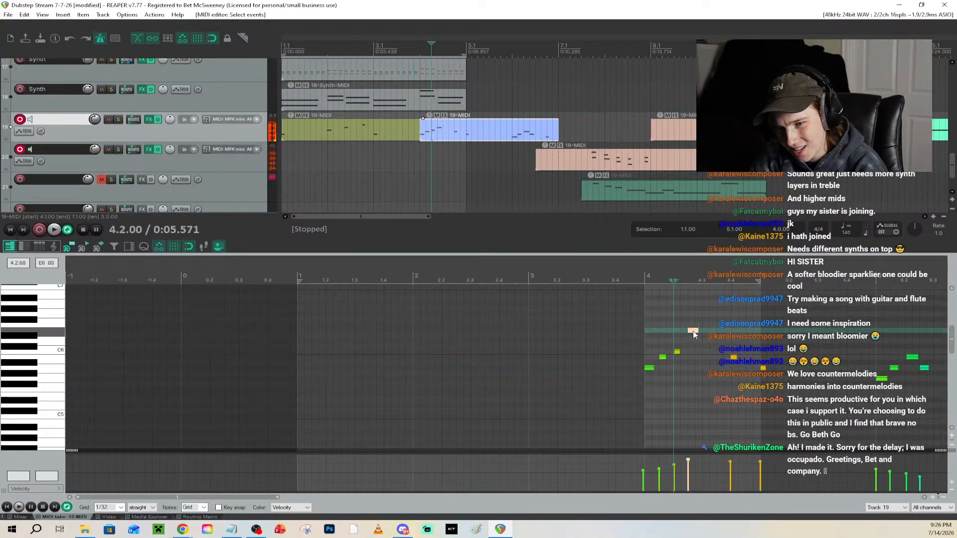
left_click(641, 277)
key("space")
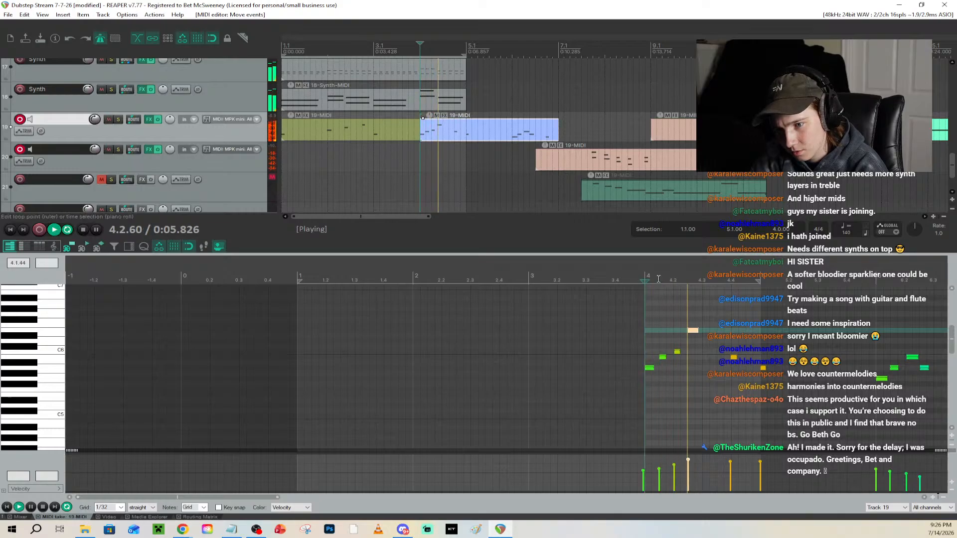
key("space")
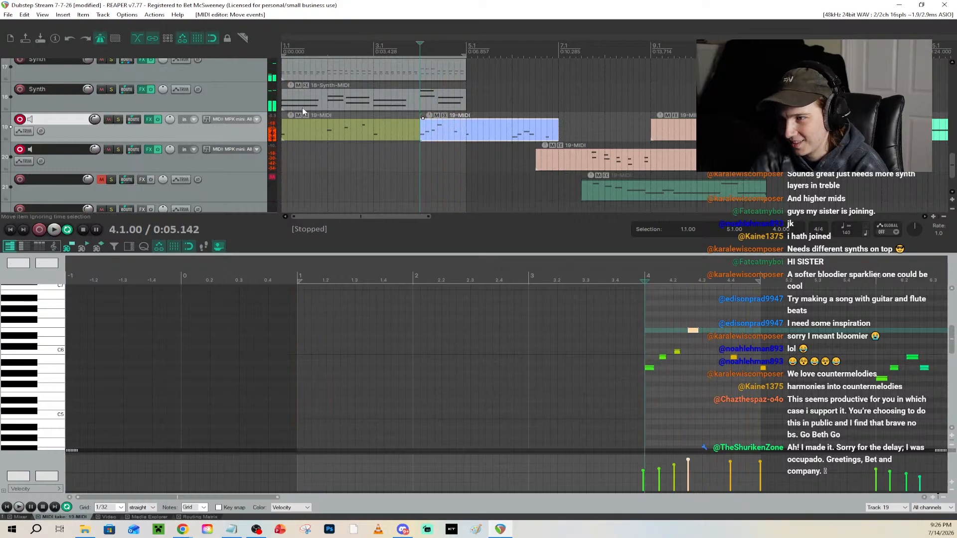
scroll(369, 167, "down", 2)
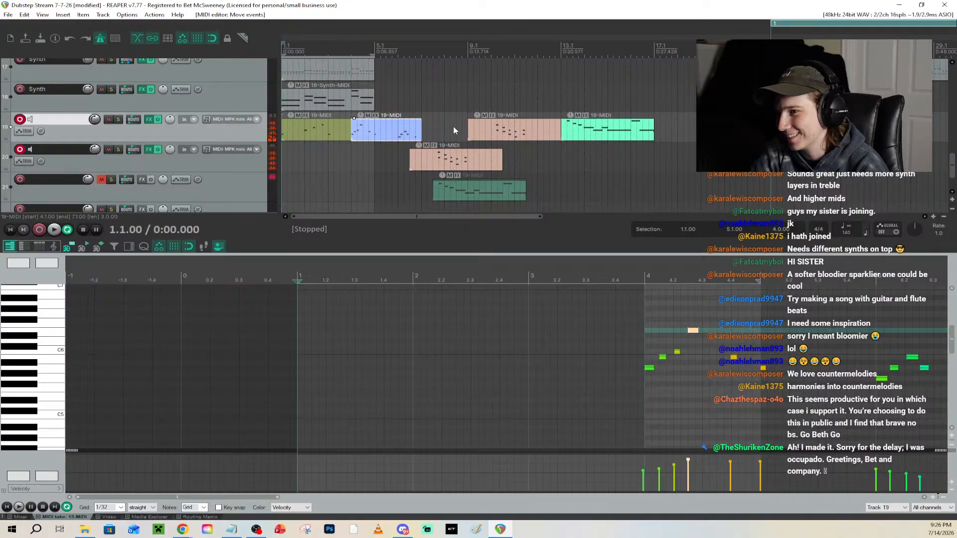
key("space")
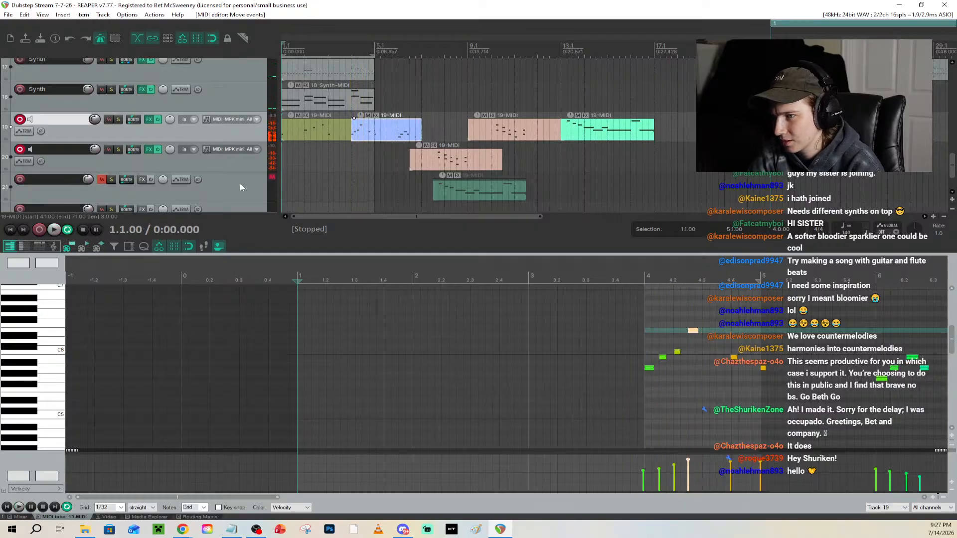
Trim the blue take's end to bar 5 and delete the remaining pink and green takes
left_click_drag(421, 131, 375, 130)
left_click_drag(454, 94, 564, 187)
key("Delete")
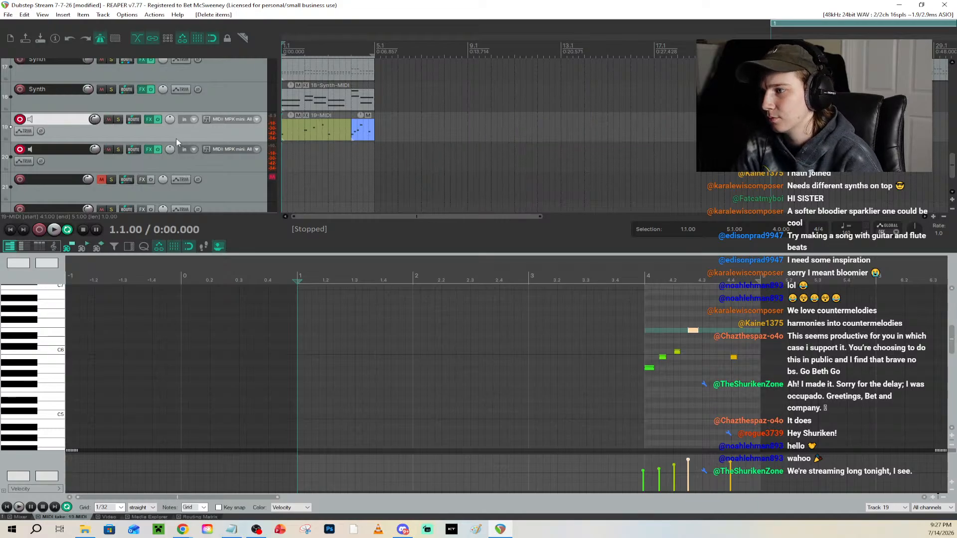
Copy the loop's drum and synth items above track 19 from bars 1–4 to start at bar 5, leaving out the baby hat
scroll(175, 139, "up", 3)
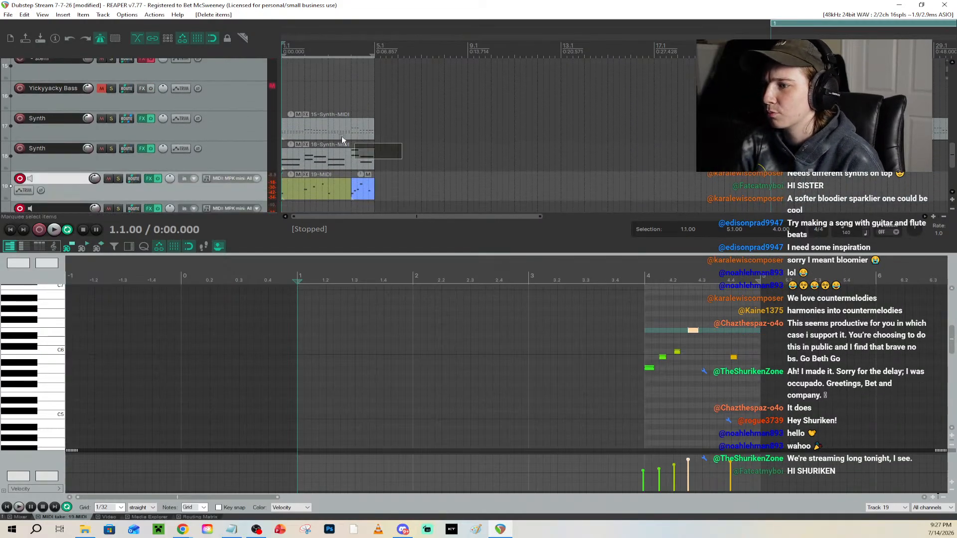
scroll(342, 136, "up", 15)
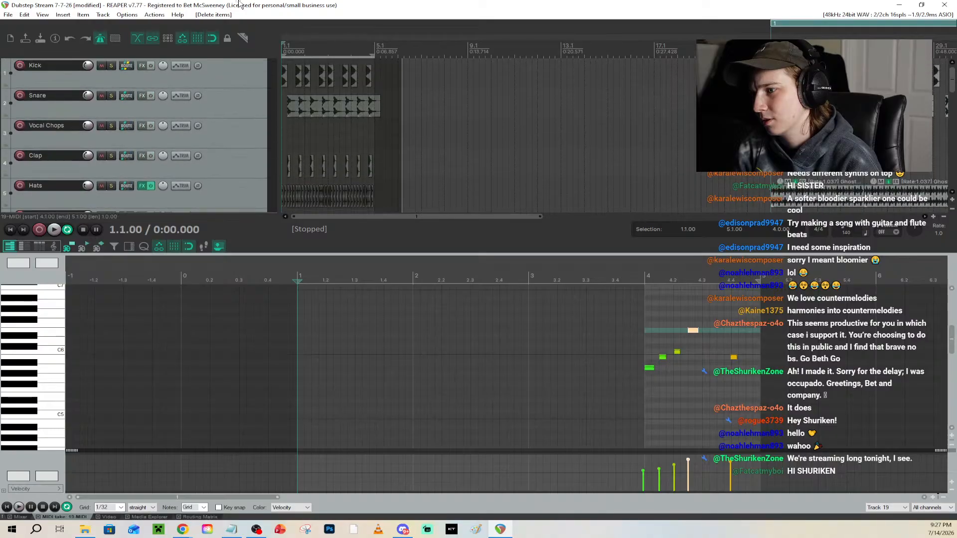
left_click_drag(239, 4, 239, 4)
scroll(458, 185, "up", 3)
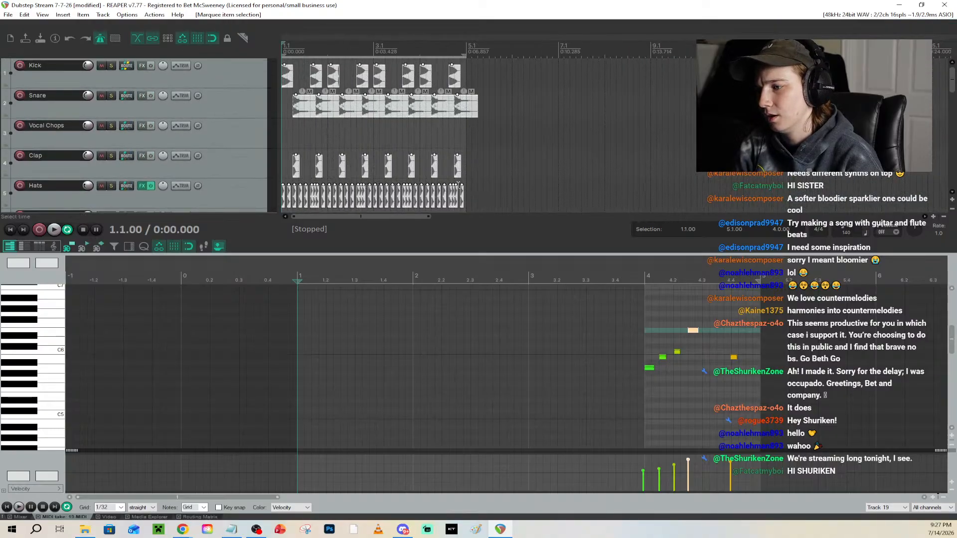
scroll(941, 83, "down", 3)
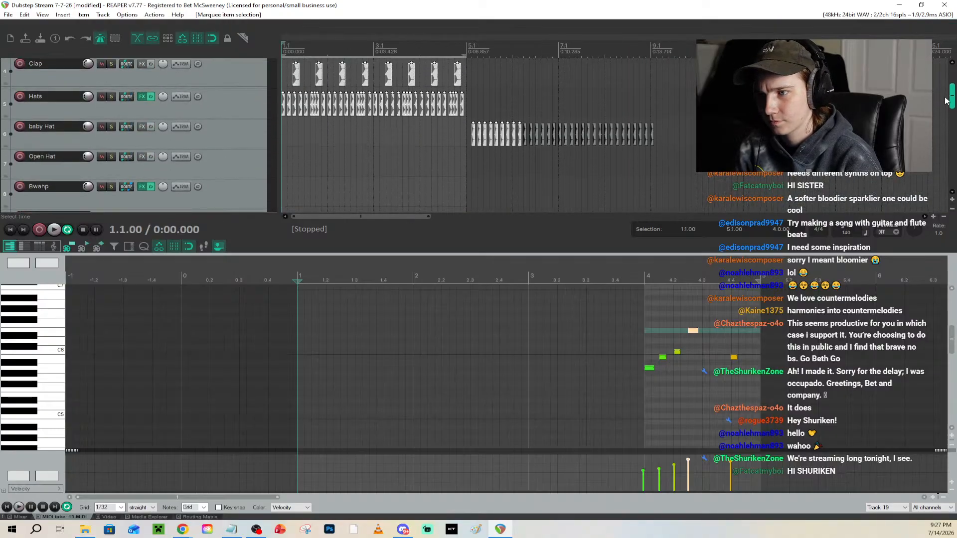
left_click(519, 136)
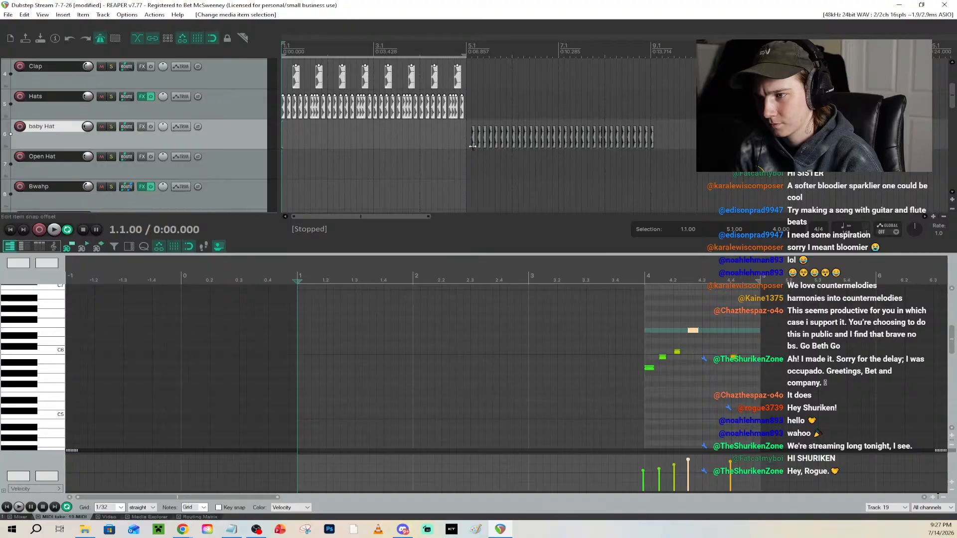
scroll(355, 124, "up", 8)
scroll(311, 118, "down", 9)
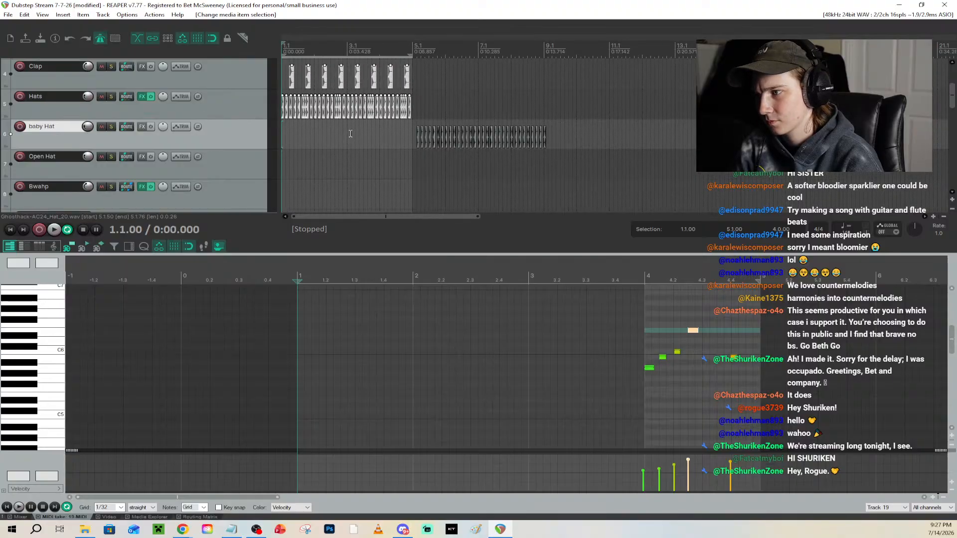
scroll(203, 136, "up", 3)
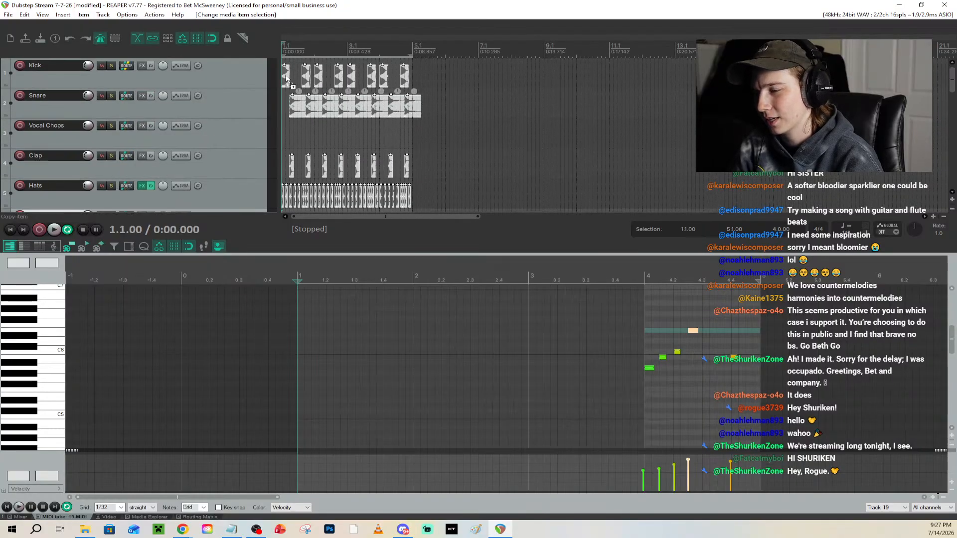
left_click_drag(287, 78, 425, 78)
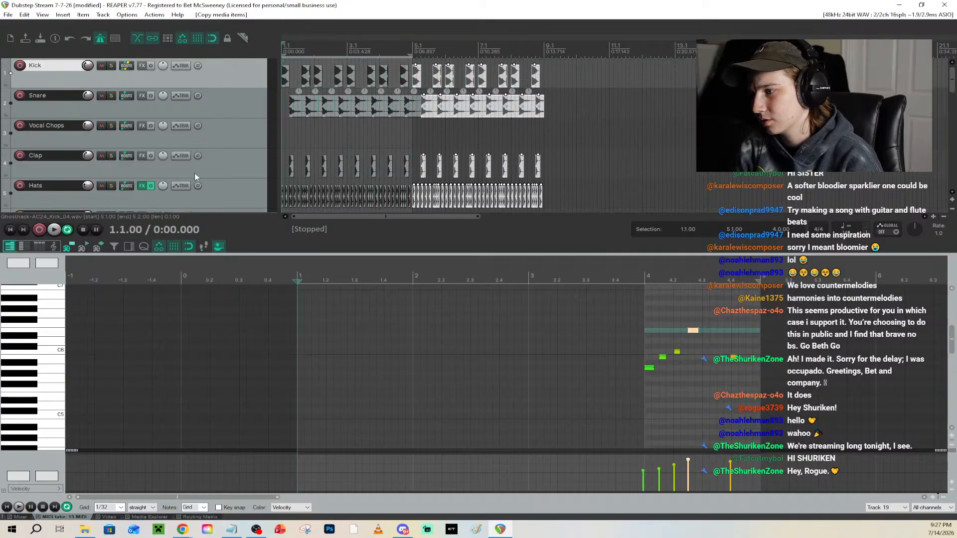
Copy the olive and blue takes on track 19 to bar 5, save the project and play from the start
scroll(198, 172, "down", 12)
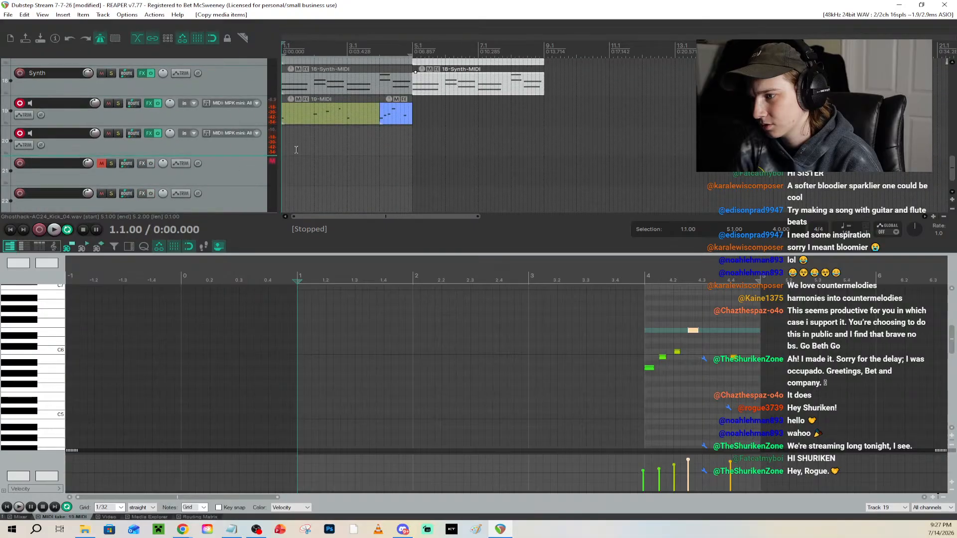
mouse_move(438, 128)
left_mouse_down()
mouse_move(305, 123)
mouse_move(442, 120)
left_mouse_up()
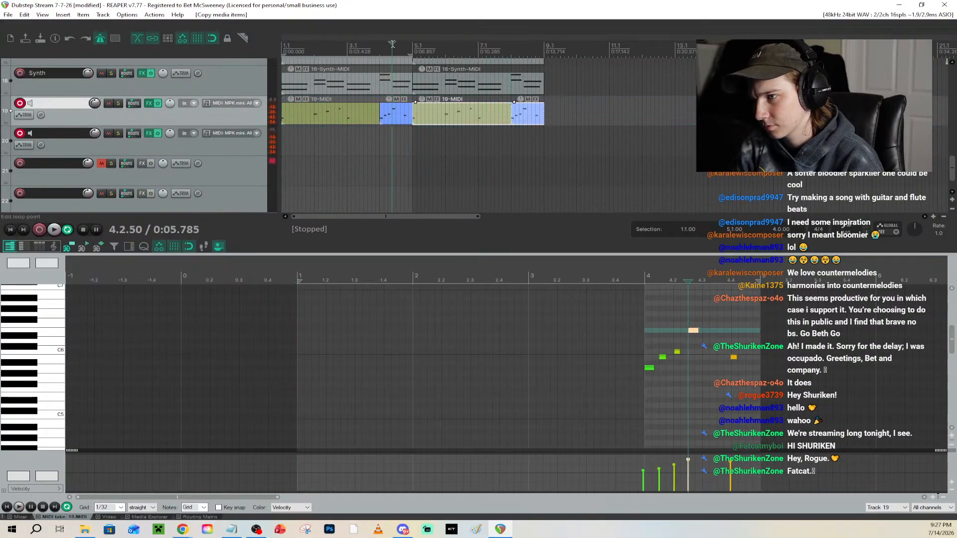
key("ctrl+s")
key("space")
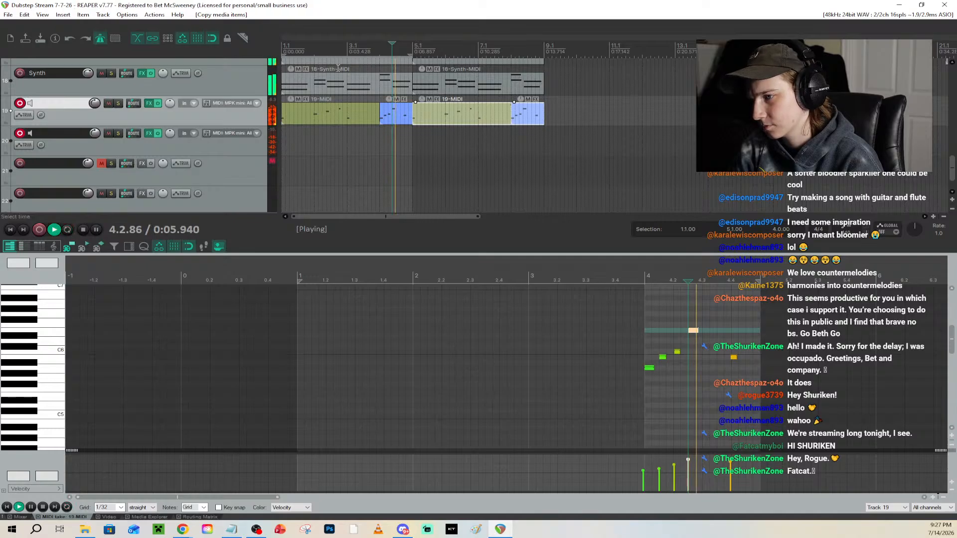
left_click(285, 50)
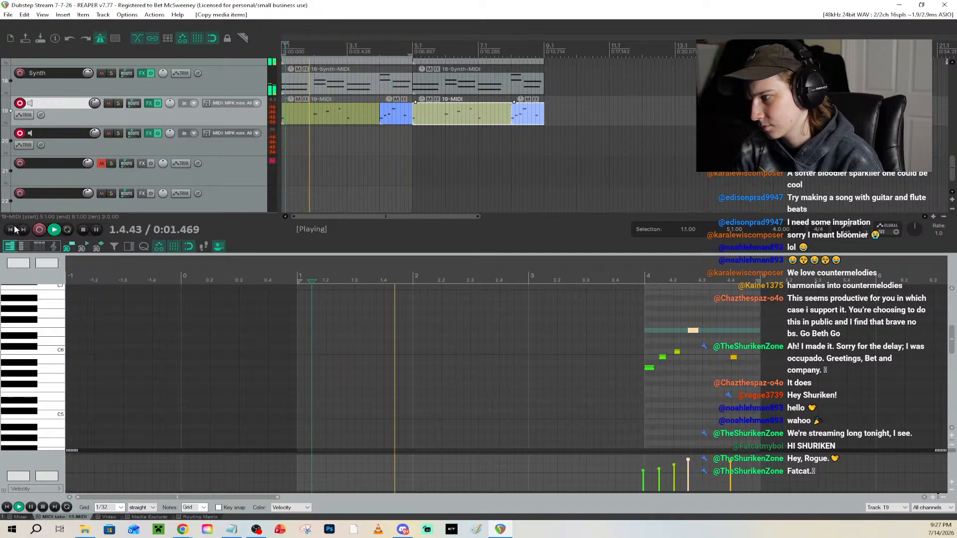
left_click(11, 229)
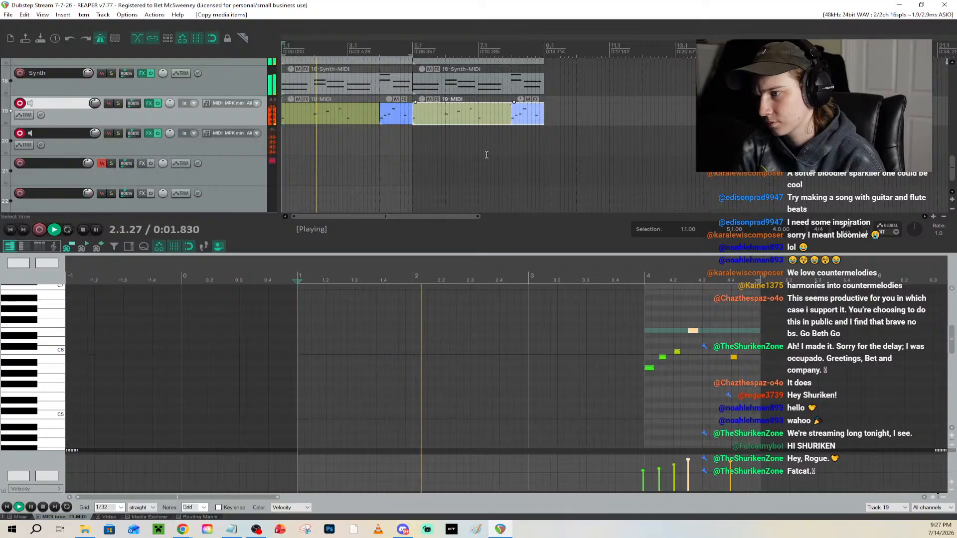
key("space")
Play the first olive take, trim its end to 3.4 to cut off the note at bar 4, and play the transition
double_click(325, 118)
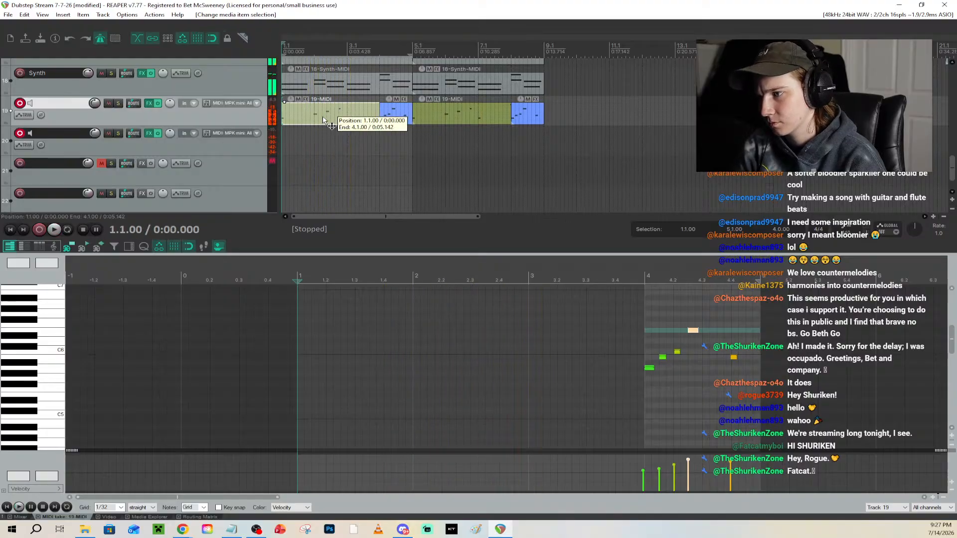
left_click(300, 279)
key("space")
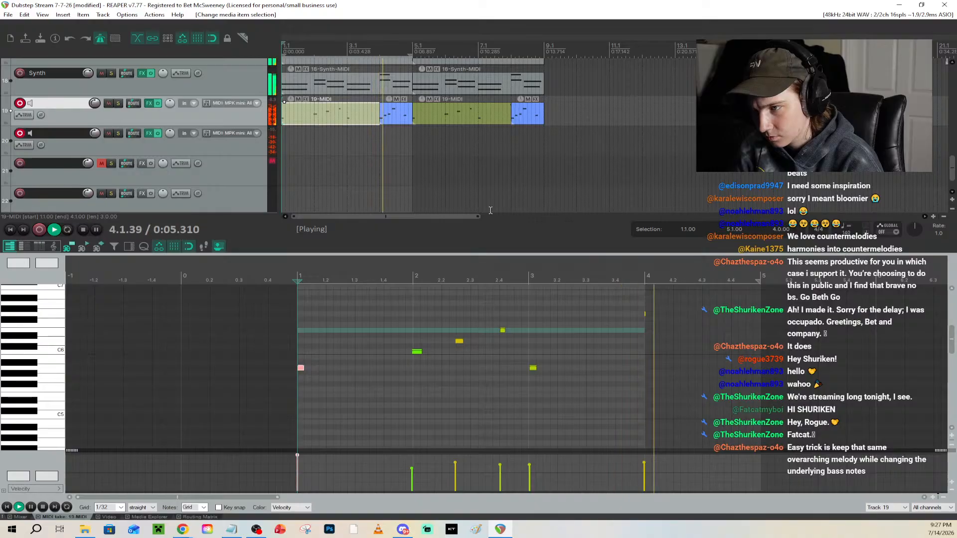
key("space")
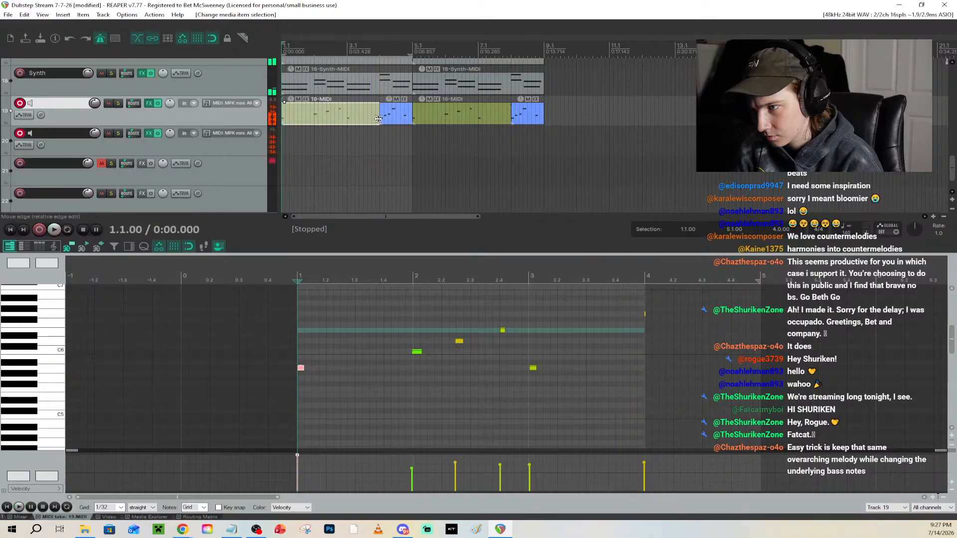
left_click_drag(375, 118, 371, 119)
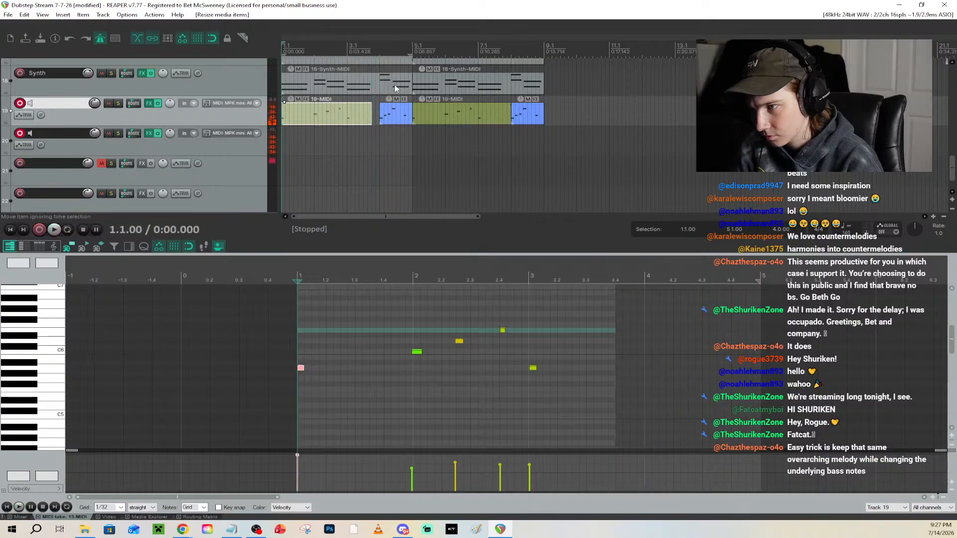
left_click(374, 42)
key("space")
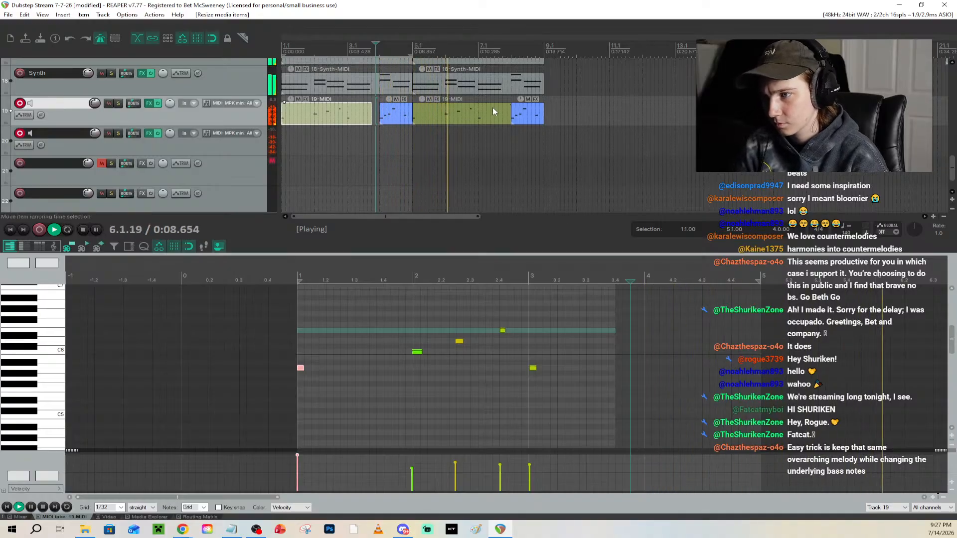
key("space")
In the second olive take, replace the A5 at the start of bar 7 with G5 at 7.1.00 and A5 at 7.1.50
left_click(481, 119)
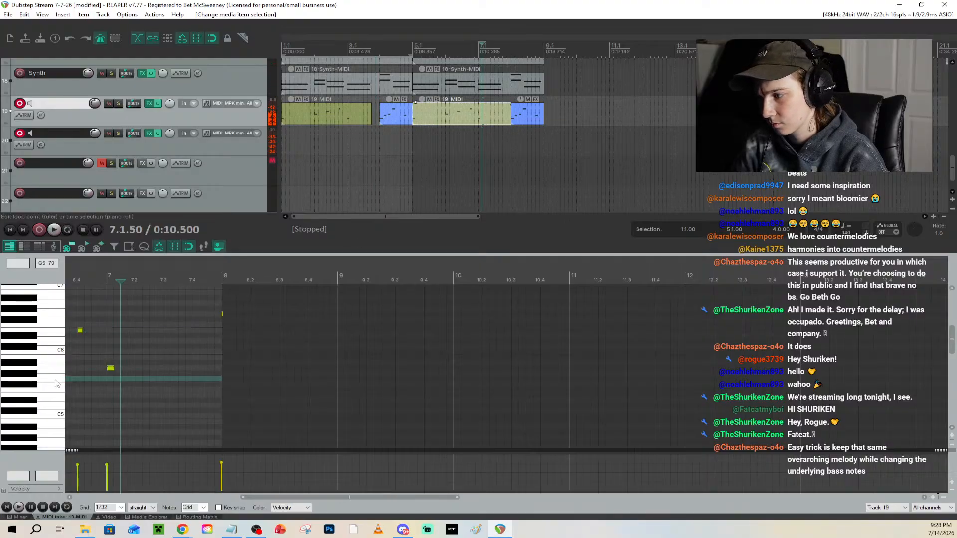
left_click(110, 378)
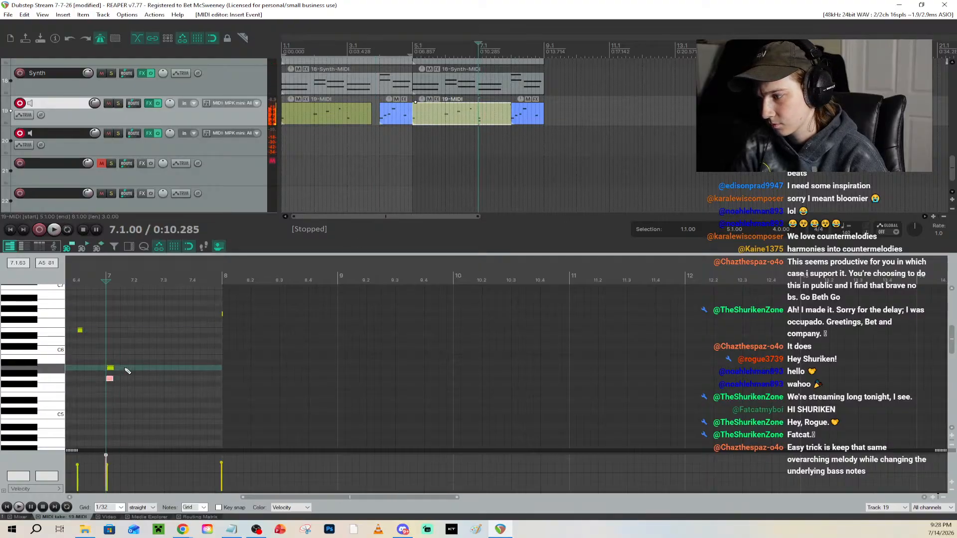
left_click(123, 367)
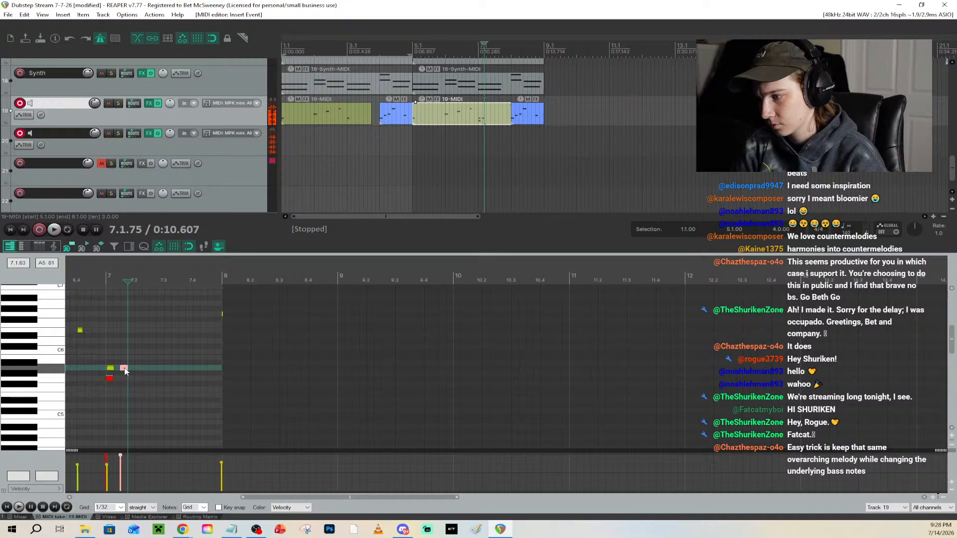
Play the revised second olive take from bar 6 and from just before bar 5, and save the project
left_click(458, 43)
key("space")
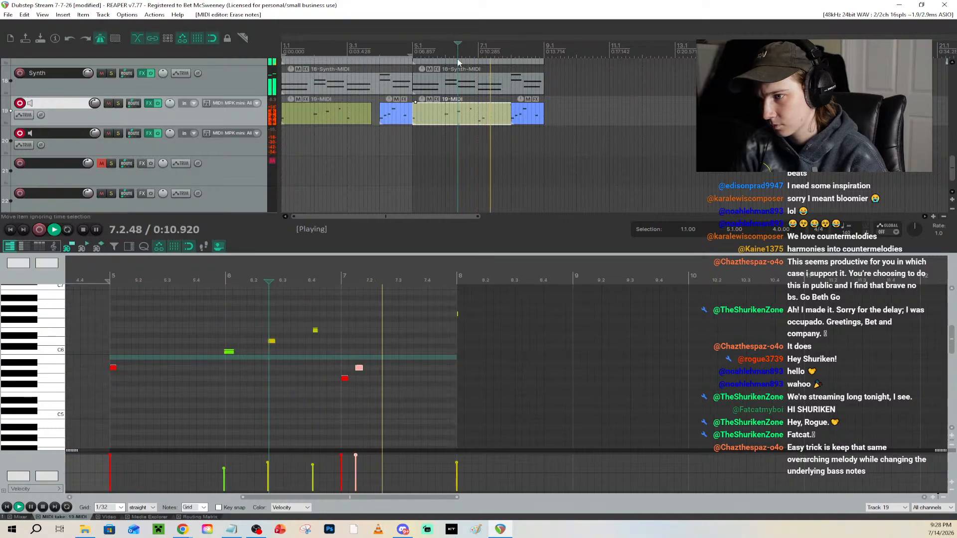
key("space")
left_click(438, 45)
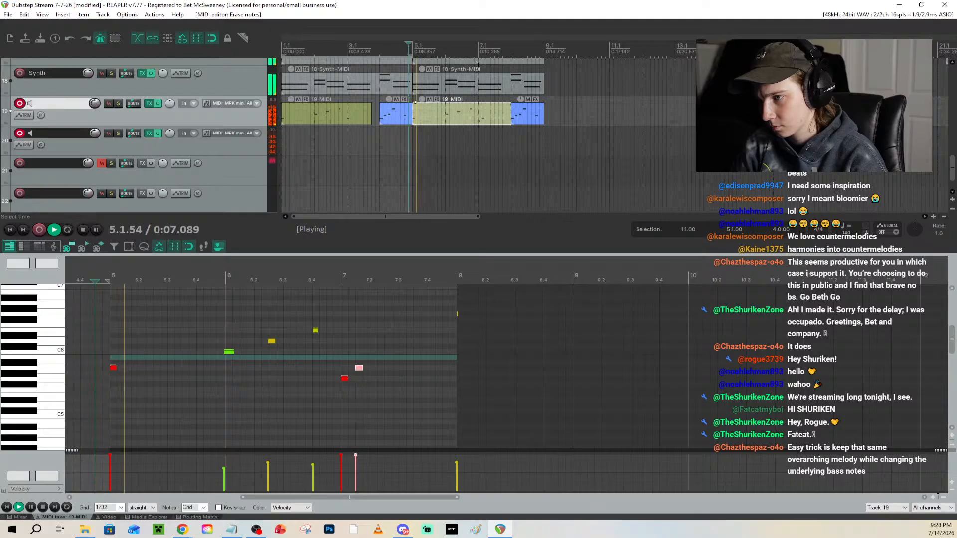
key("ctrl+s")
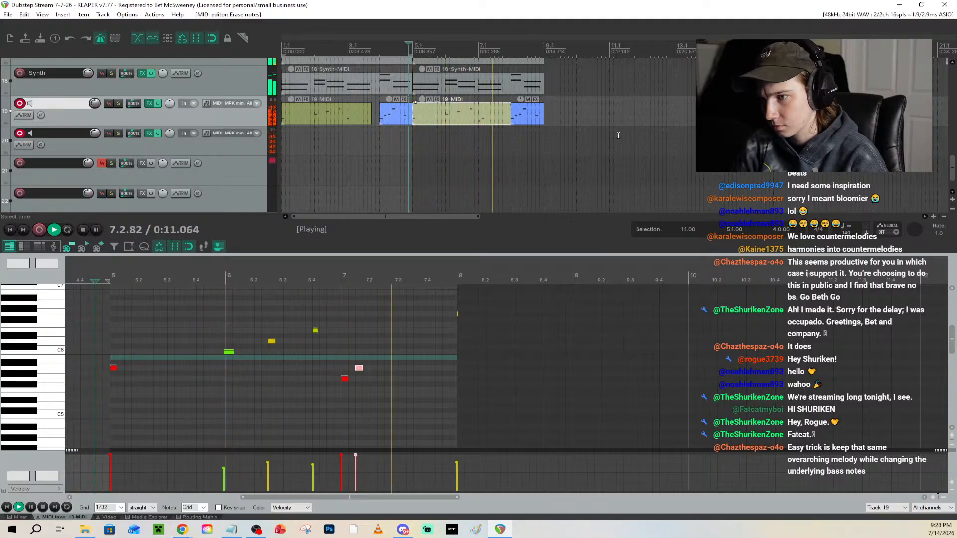
key("space")
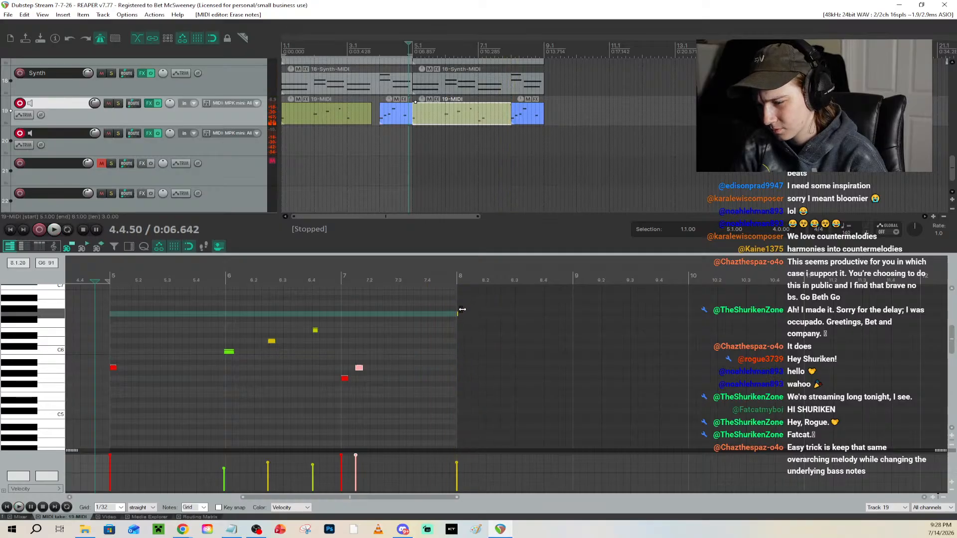
Insert short G6, F6 and E6 notes at 8.1.00, 8.1.50 and 8.2.00 in the second blue take and play from bar 8
mouse_move(462, 310)
left_mouse_down()
mouse_move(479, 311)
mouse_move(462, 314)
left_mouse_up()
left_click(532, 115)
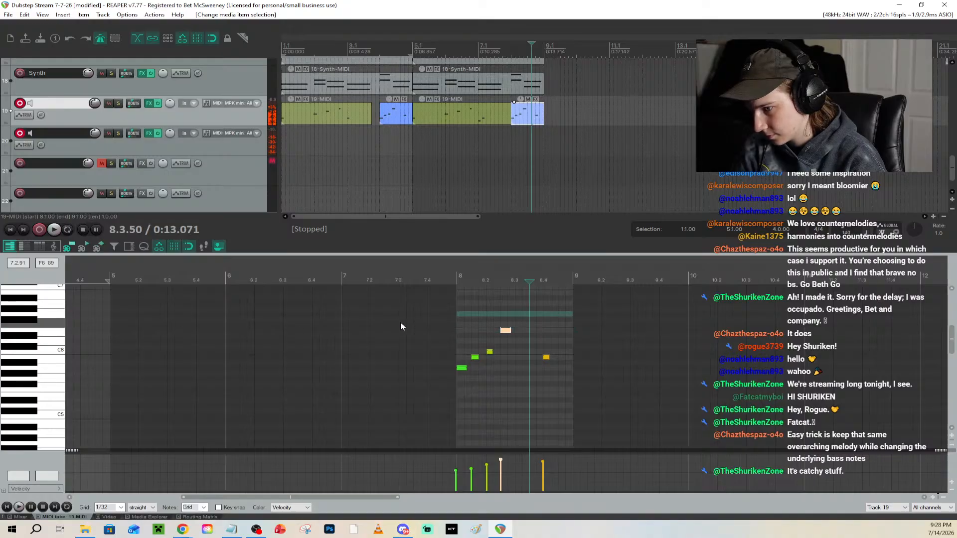
left_click(461, 314)
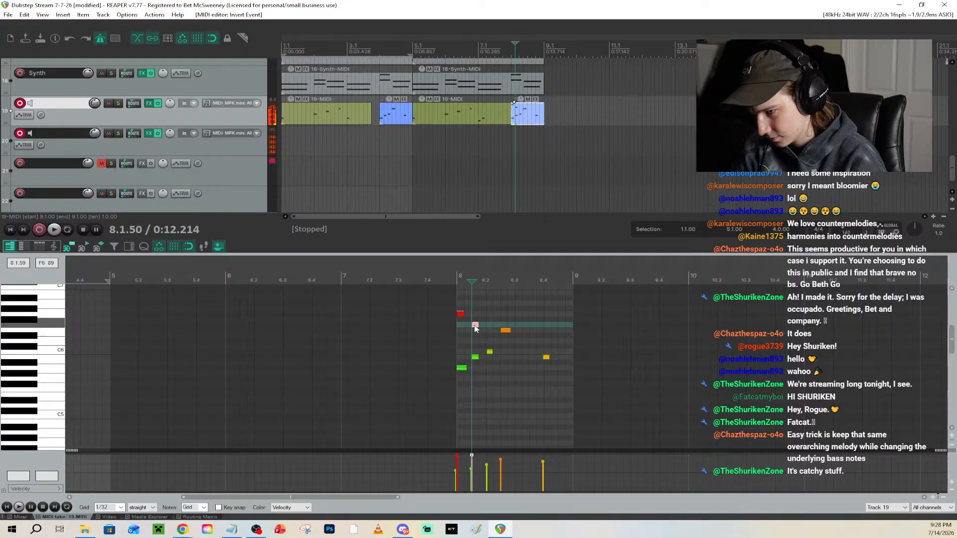
left_click(493, 340)
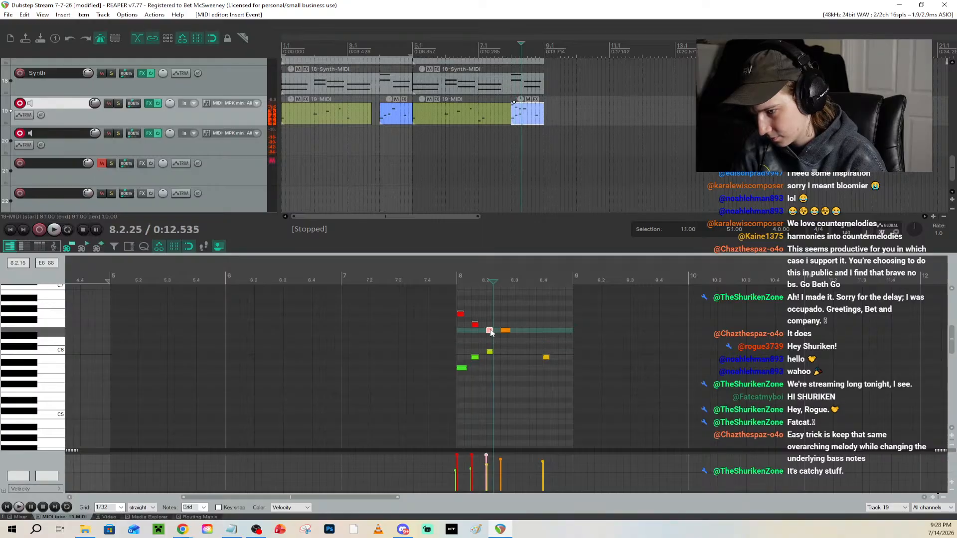
left_click(458, 278)
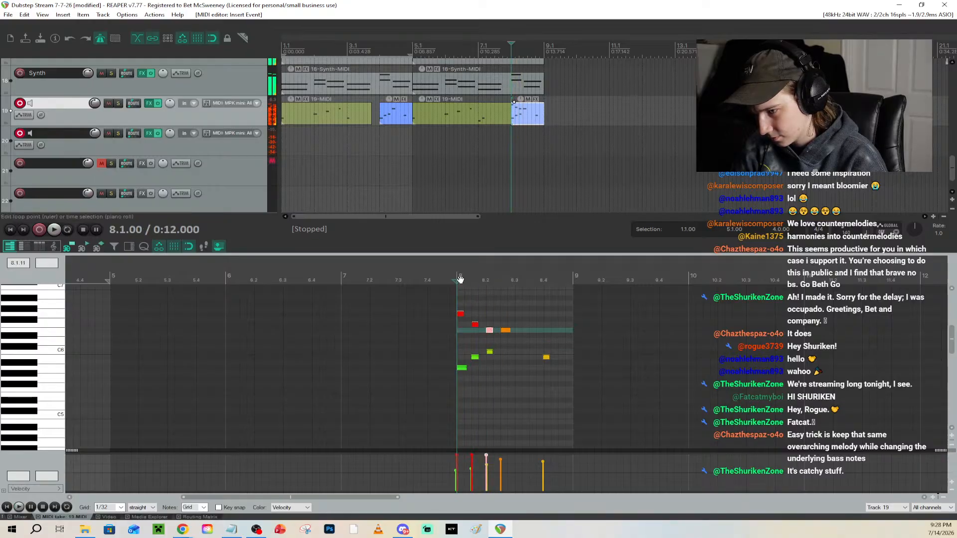
Check the added high notes in the second blue take, playing it from bar 8 and again with a lead-in from bar 6
left_click(73, 336)
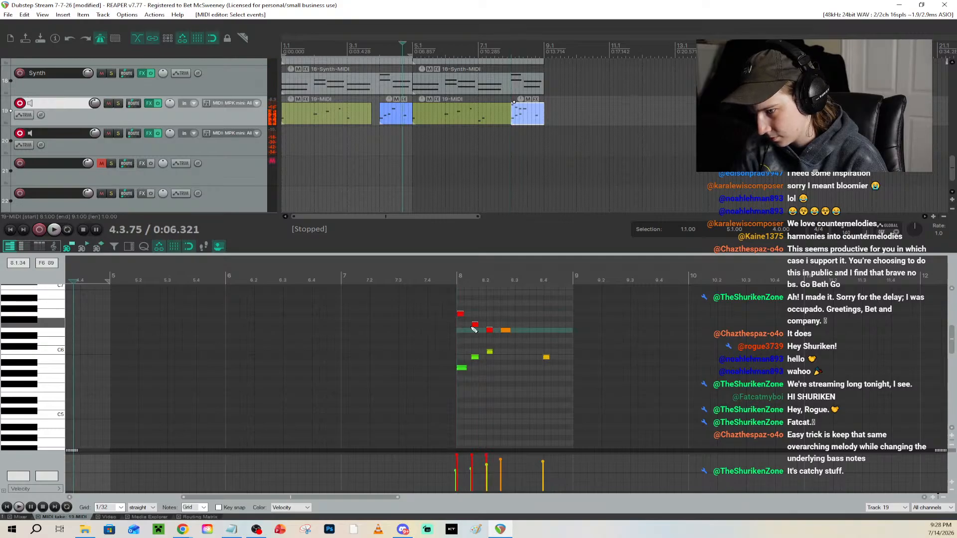
left_click(460, 315)
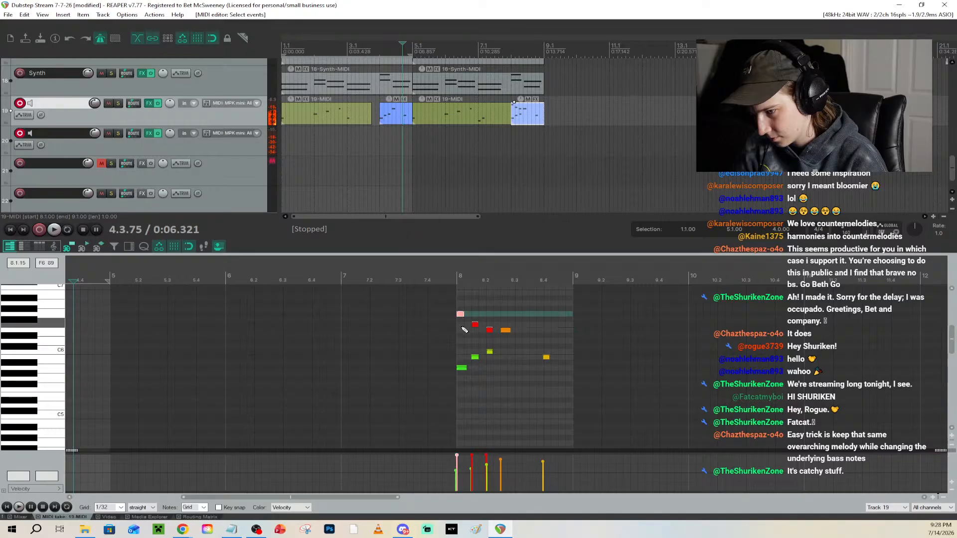
left_click(463, 332)
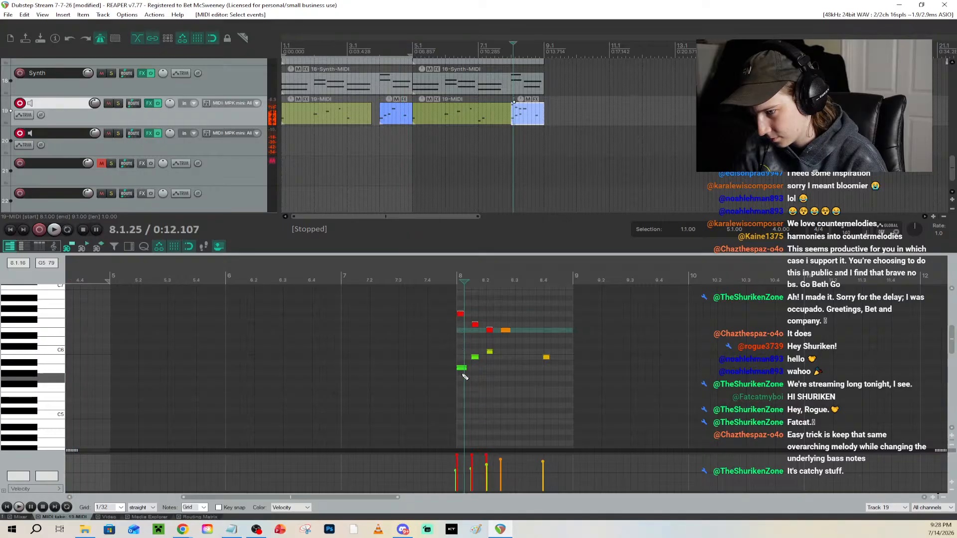
left_click(454, 279)
key("space")
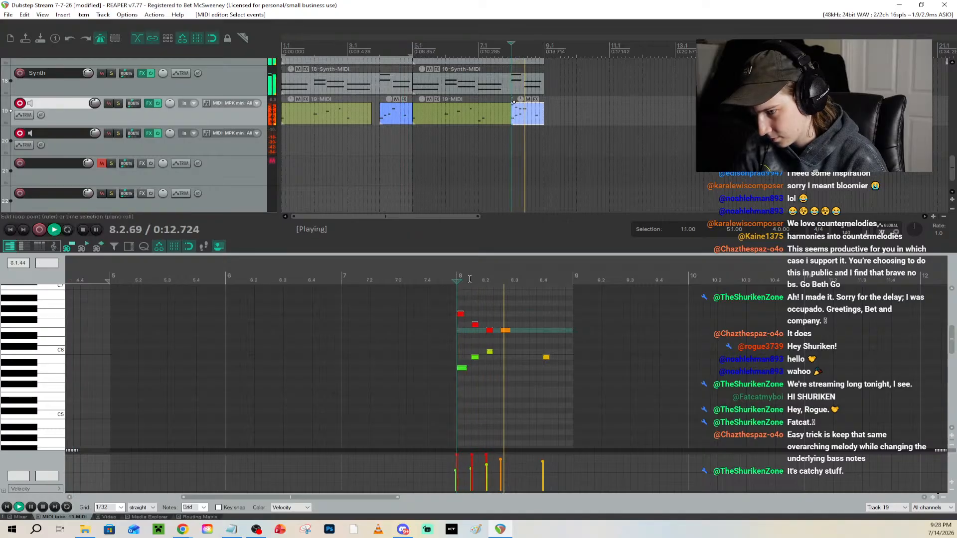
left_click(487, 47)
key("space")
left_click(466, 47)
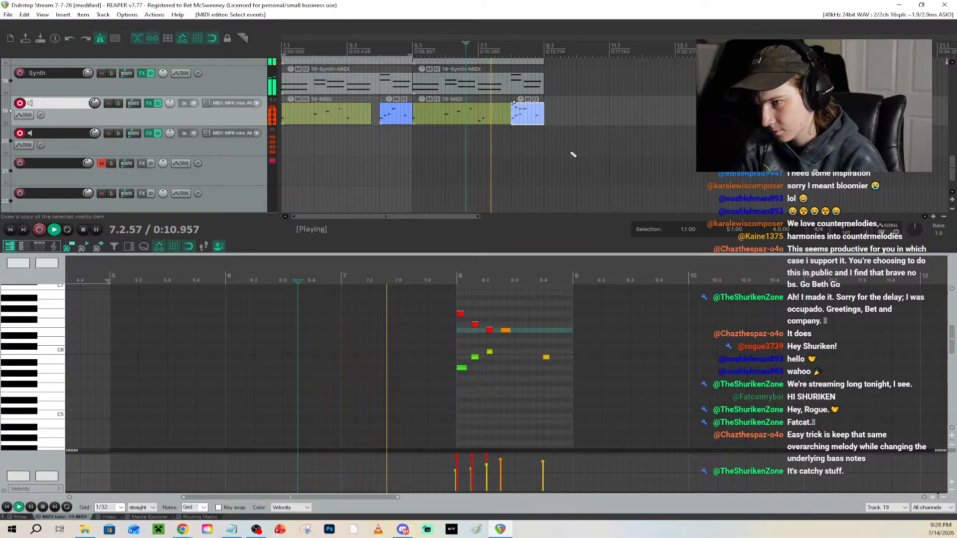
key("space")
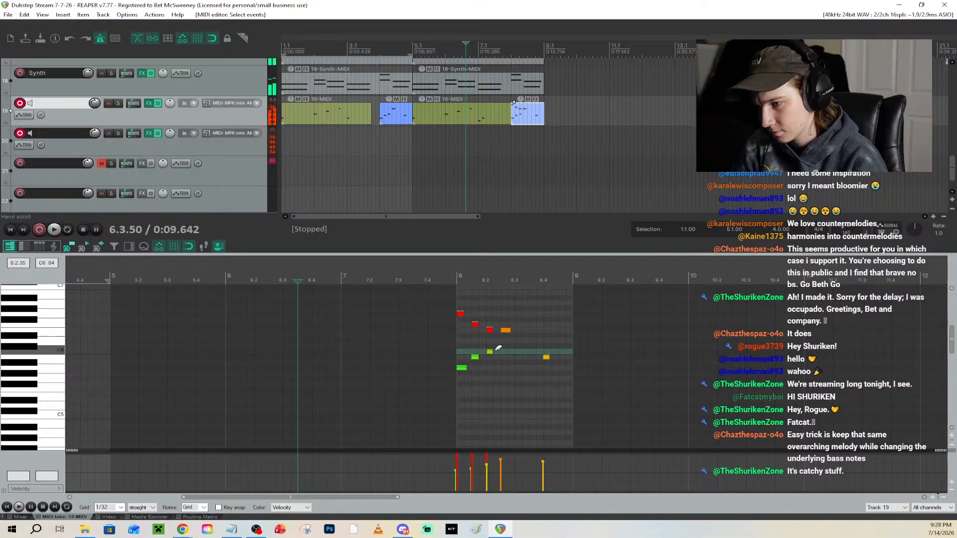
In the second blue take, erase the A5, B5 and C6 notes, lower the E6 at 8.2.50 to D6, and save the project
key("space")
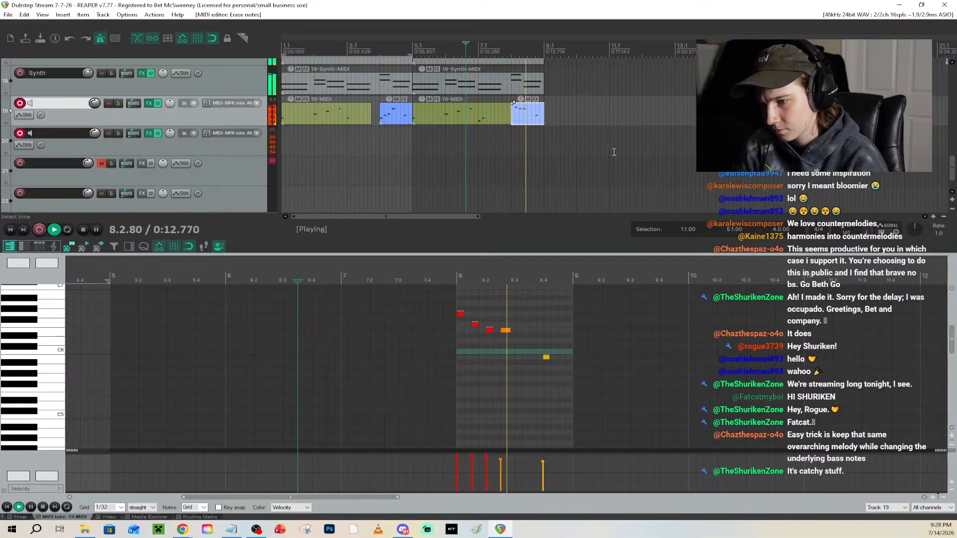
key("space")
left_click_drag(505, 332, 506, 342)
key("space")
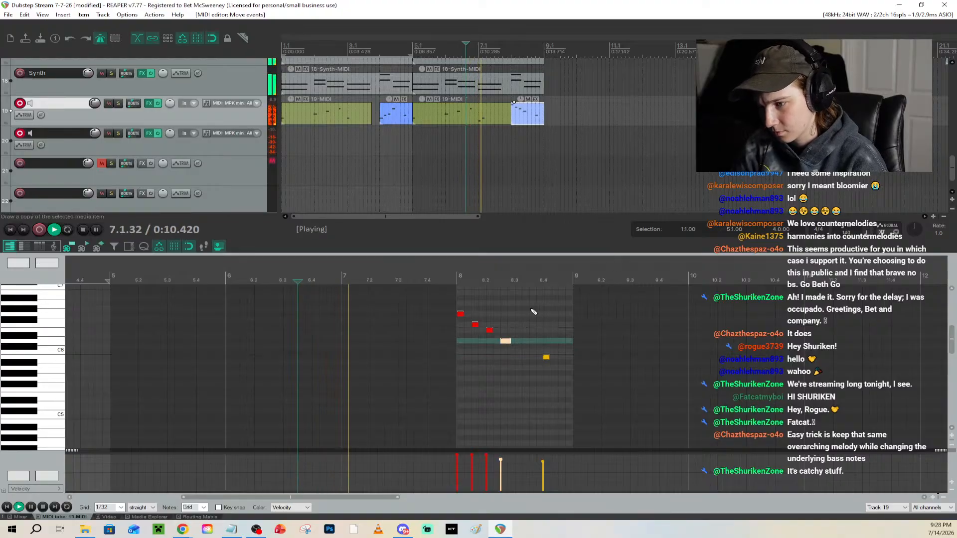
key("ctrl+s")
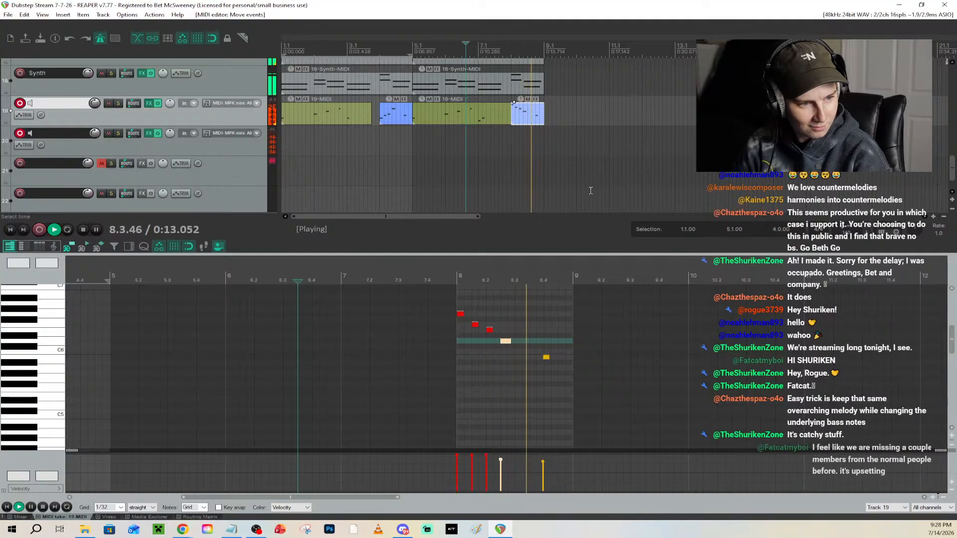
key("space")
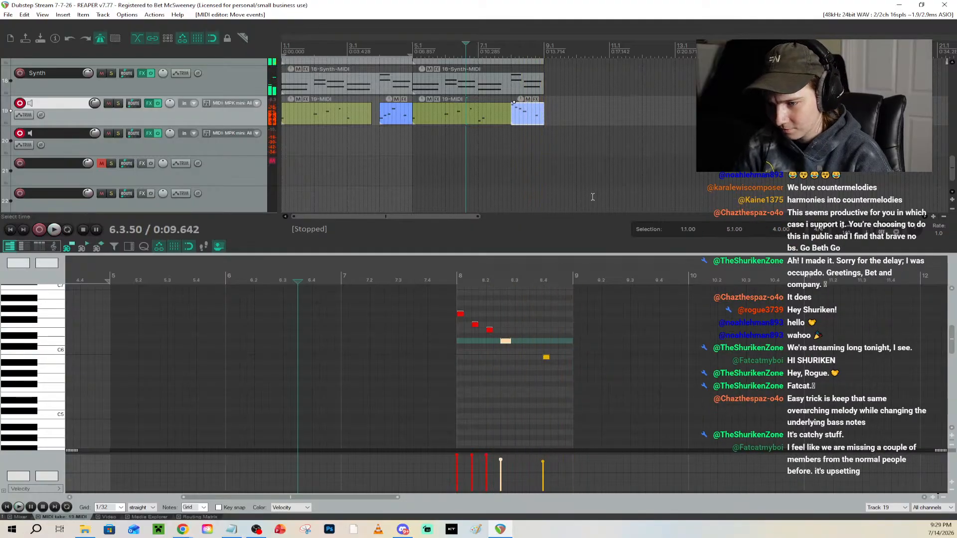
Play the whole arrangement from 1.1.00 while looking through the bass, synth and countermelody tracks
left_click(10, 230)
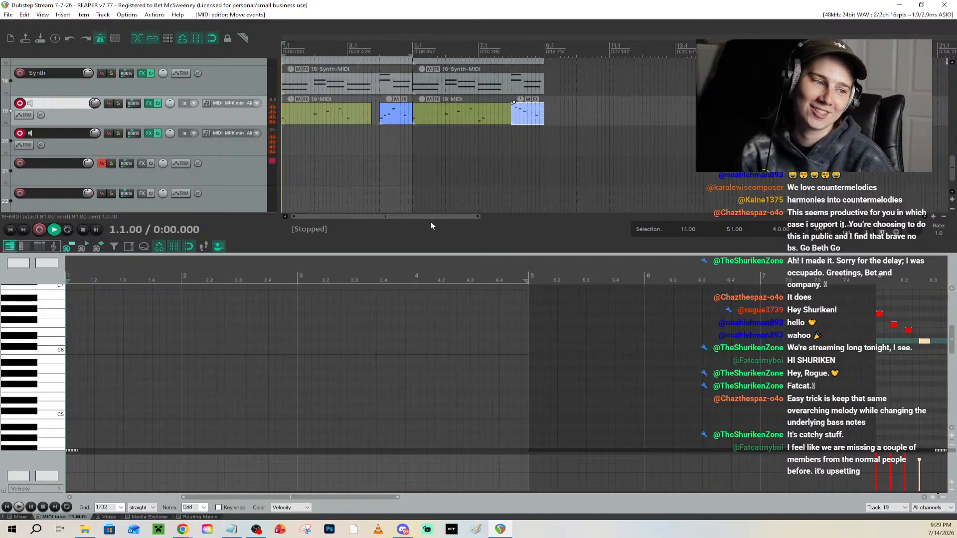
key("space")
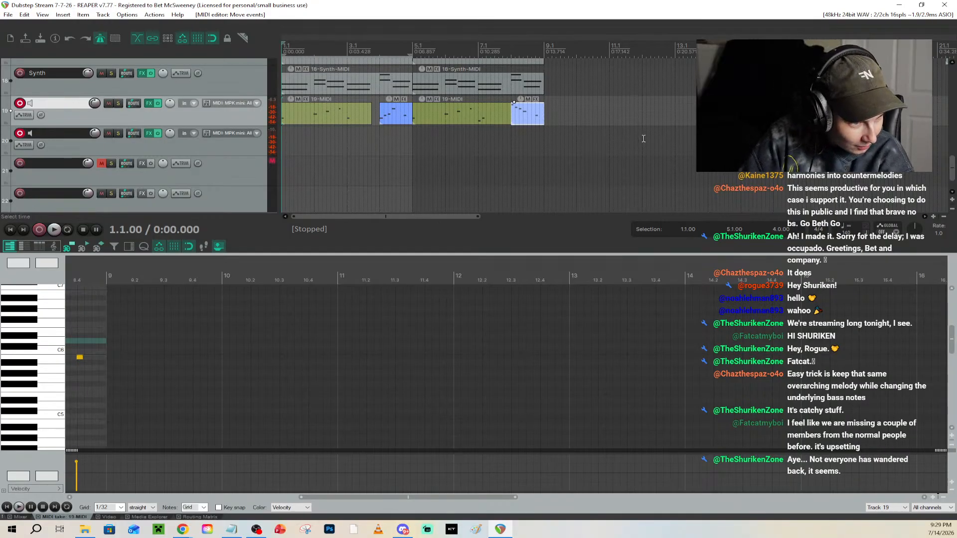
scroll(200, 134, "up", 5)
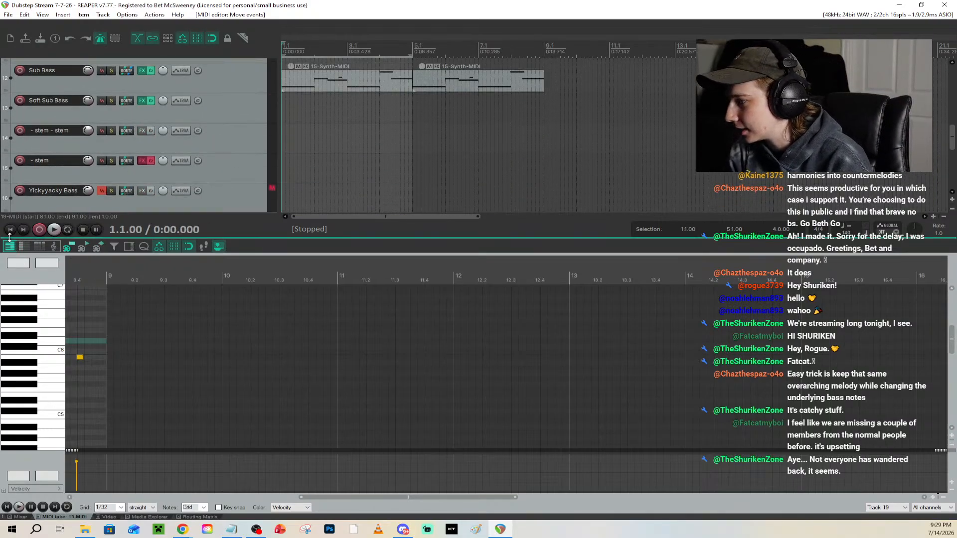
key("space")
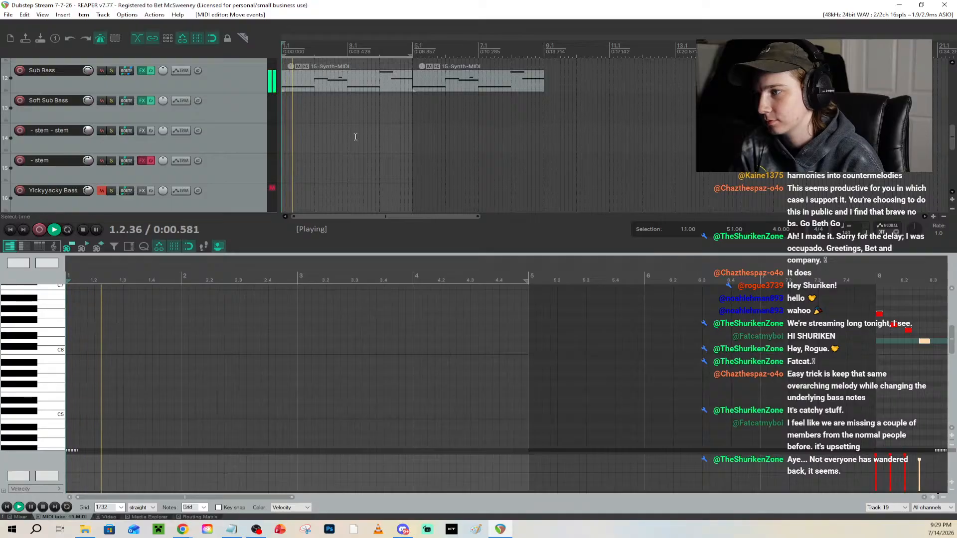
scroll(166, 164, "down", 3)
scroll(166, 163, "down", 2)
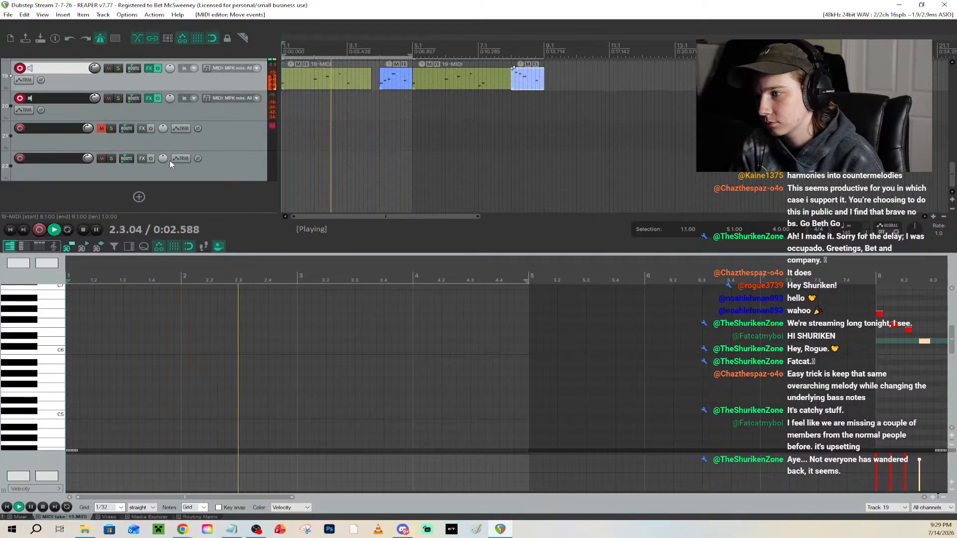
scroll(169, 161, "up", 4)
scroll(178, 160, "up", 5)
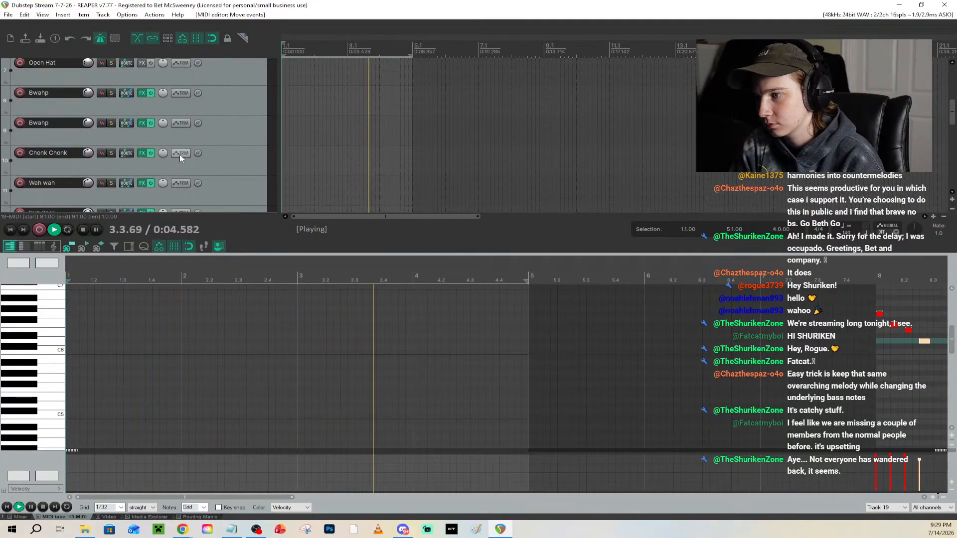
scroll(181, 154, "down", 5)
scroll(180, 154, "down", 4)
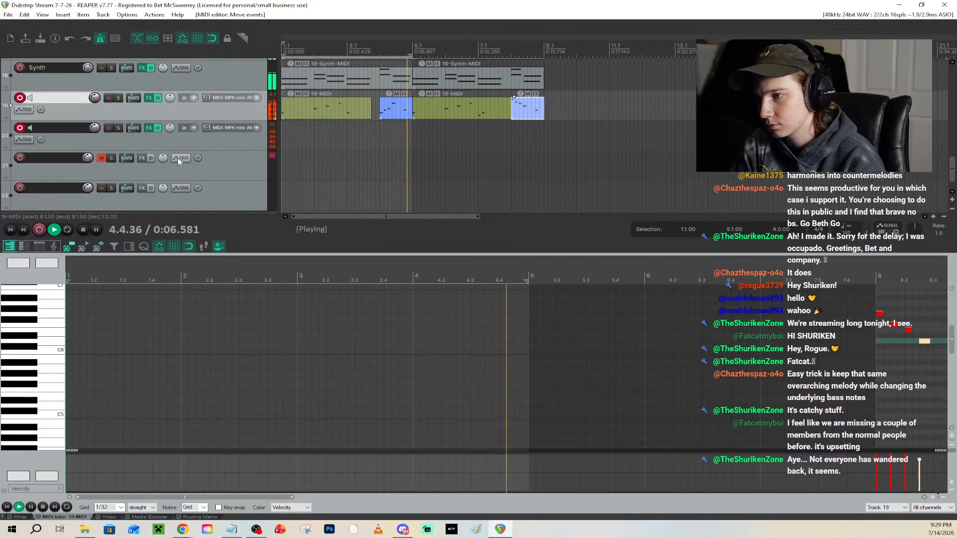
scroll(178, 158, "up", 2)
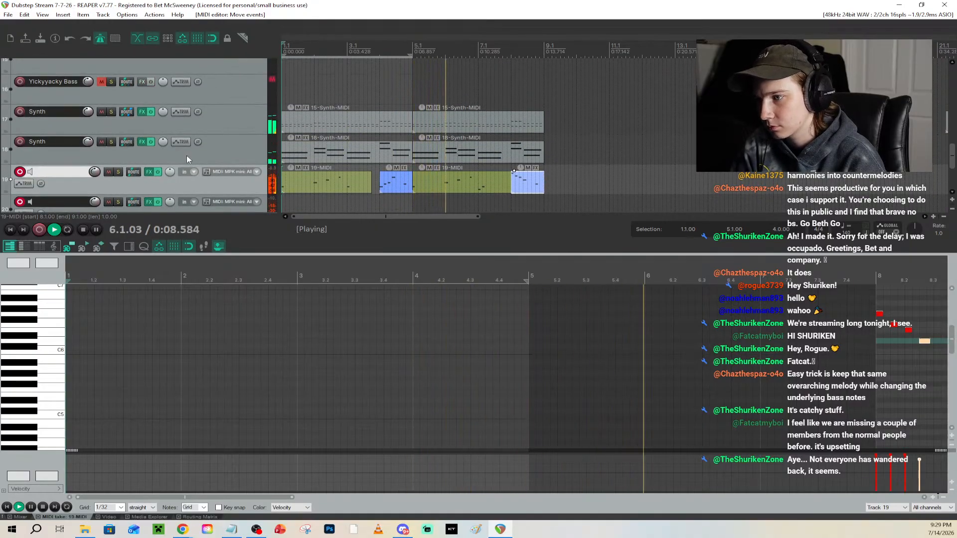
scroll(172, 160, "up", 1)
scroll(168, 159, "up", 6)
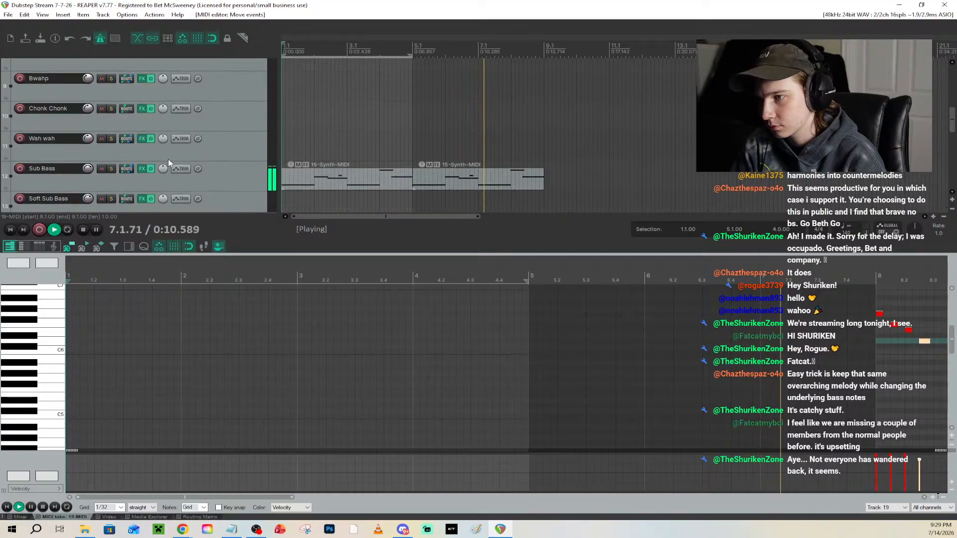
key("space")
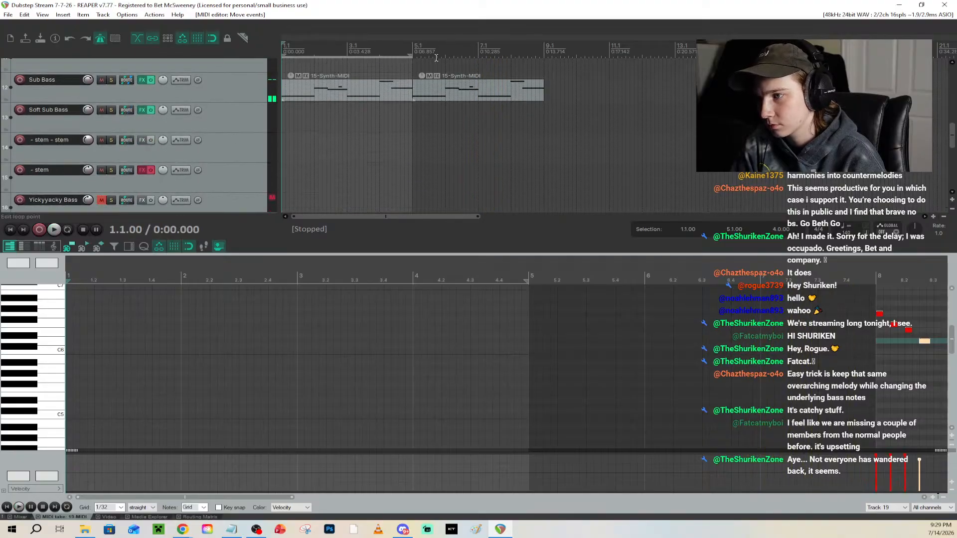
Examine the notes of the Sub Bass MIDI item in bars 5–8 and play it from 5.1.00
left_click(420, 85)
scroll(189, 126, "up", 1)
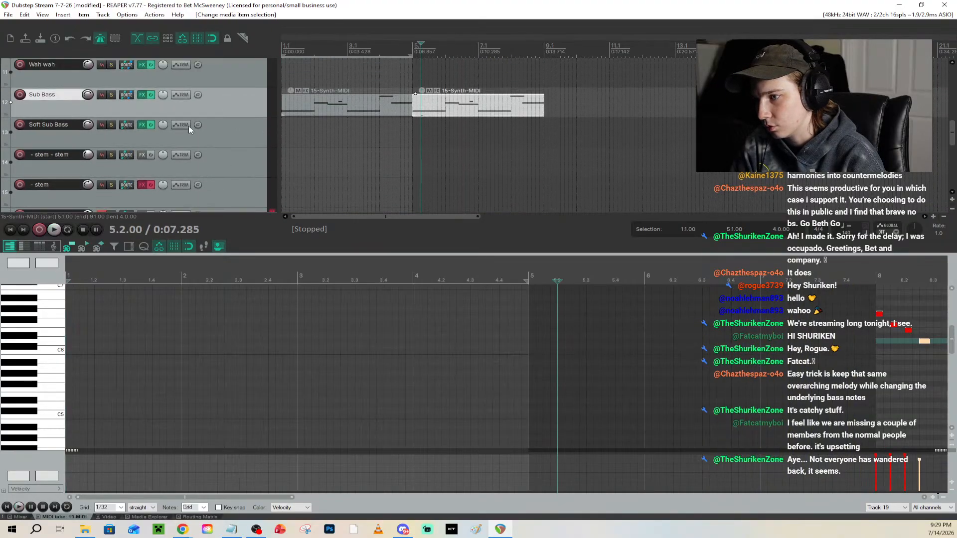
left_click(434, 108)
left_click(413, 45)
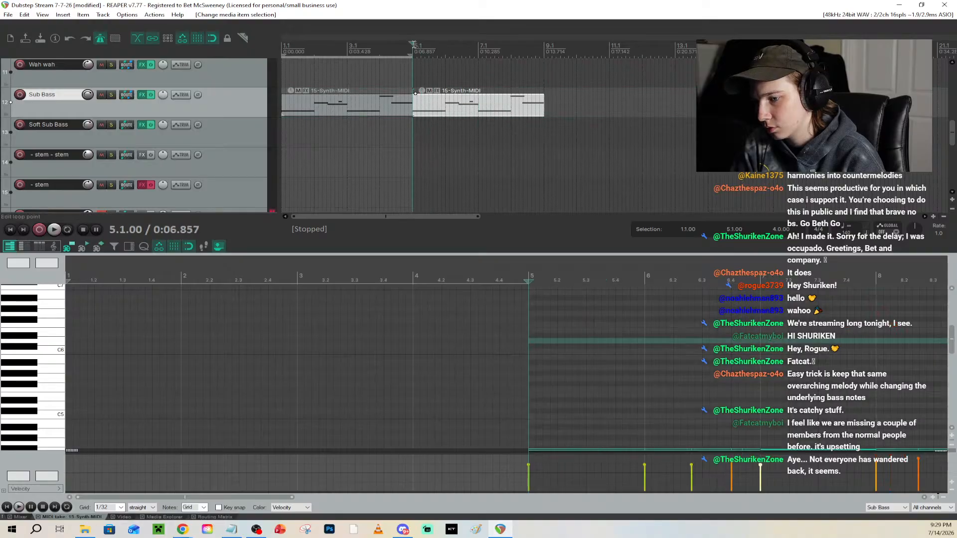
scroll(34, 367, "up", 5)
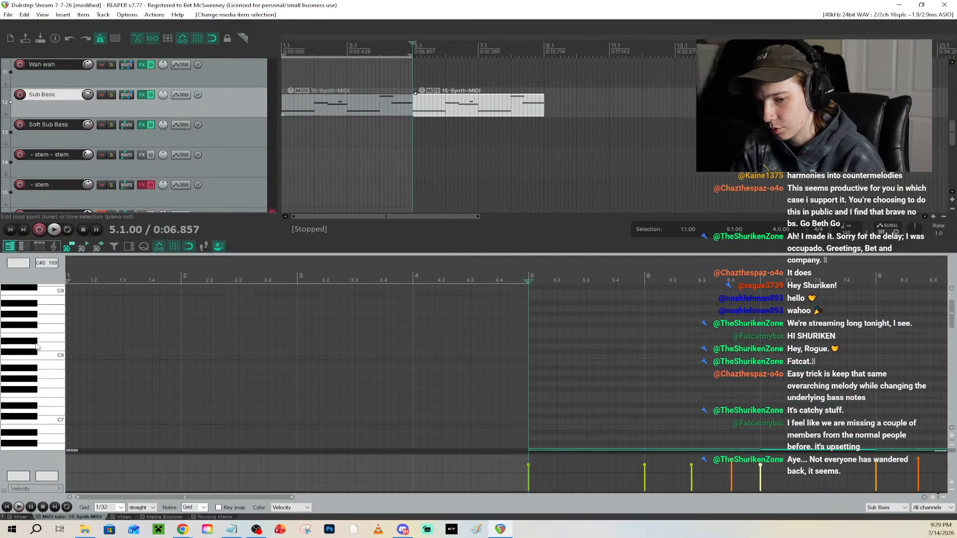
scroll(35, 369, "down", 3)
scroll(40, 386, "down", 6)
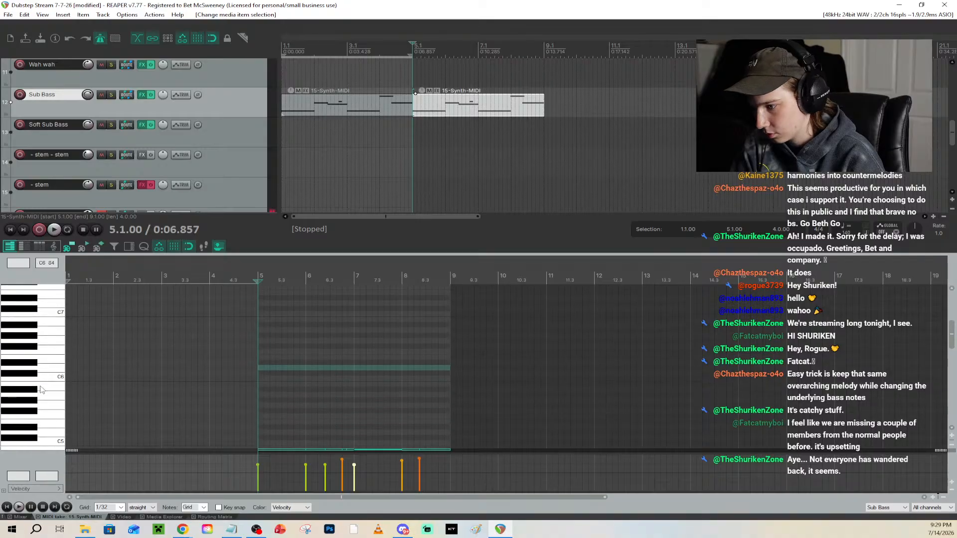
scroll(40, 393, "down", 7)
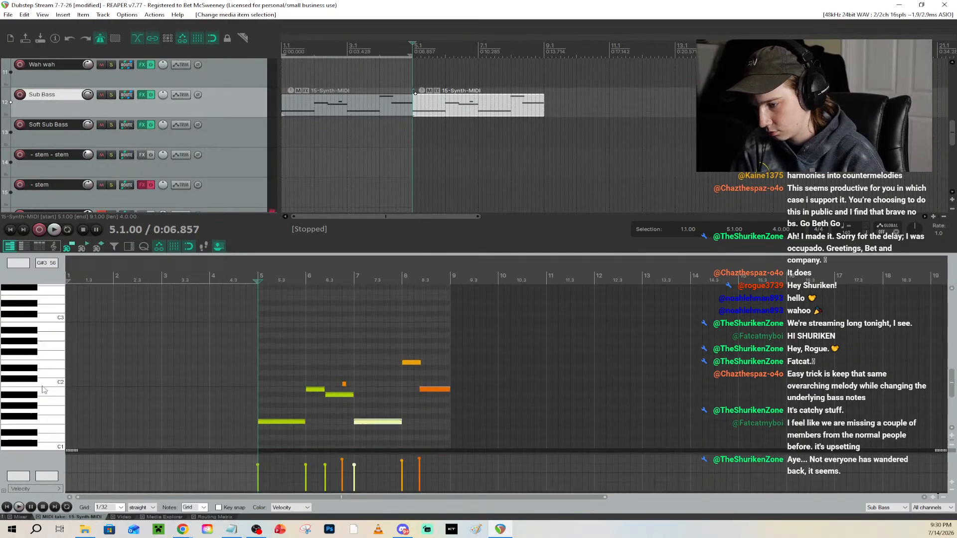
scroll(43, 390, "down", 2)
scroll(43, 391, "up", 1)
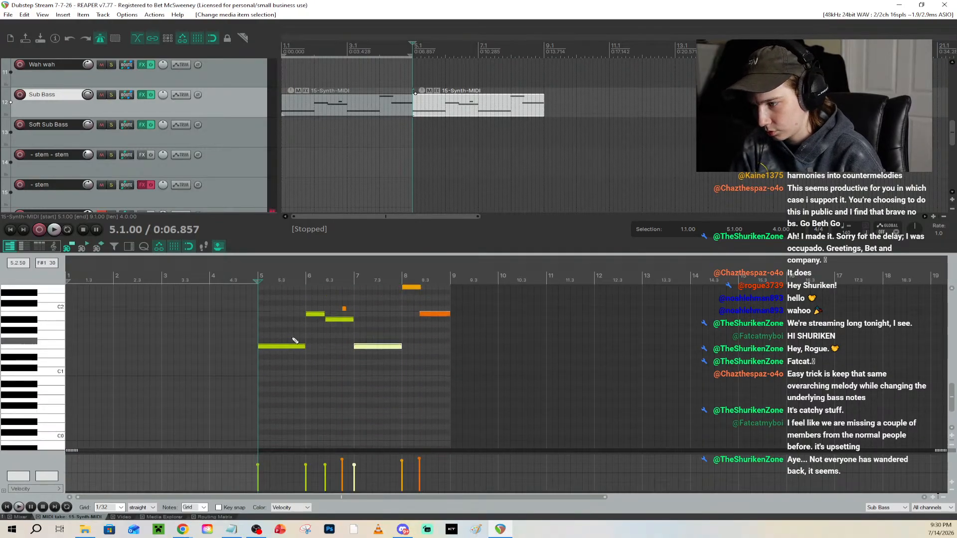
scroll(325, 342, "up", 3)
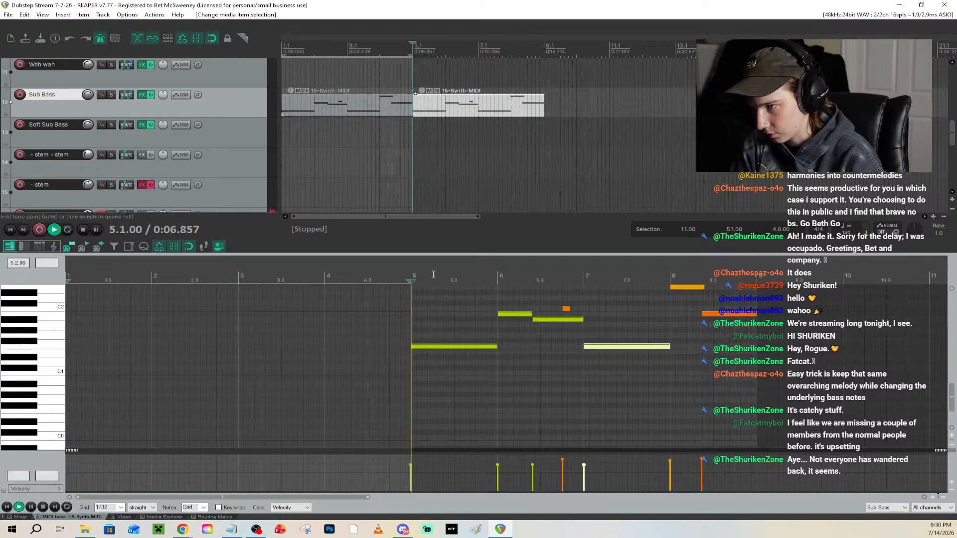
key("space")
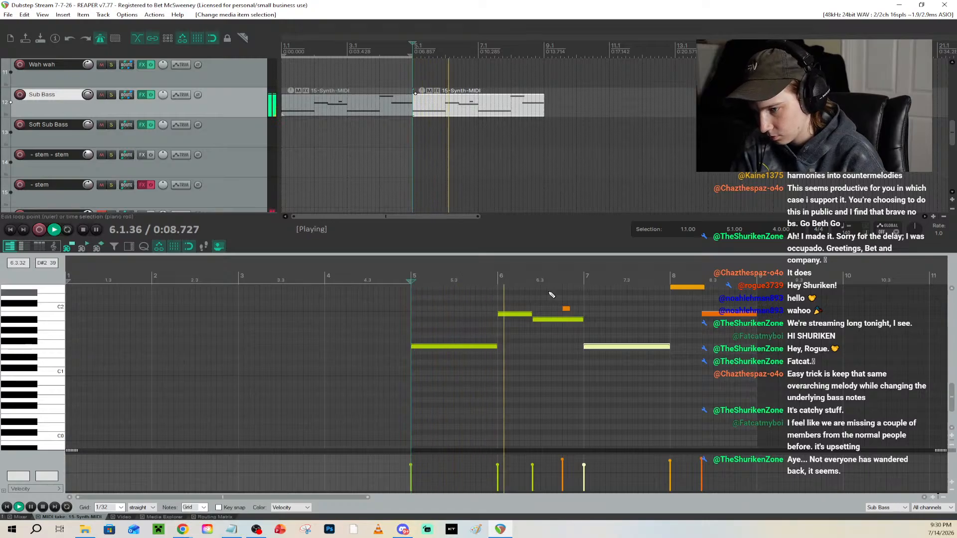
left_click(514, 315)
key("space")
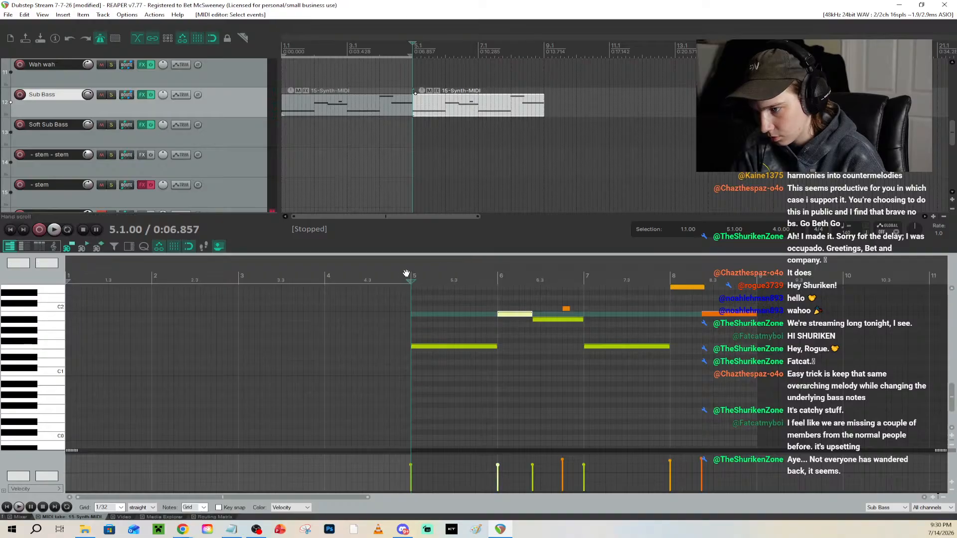
key("space")
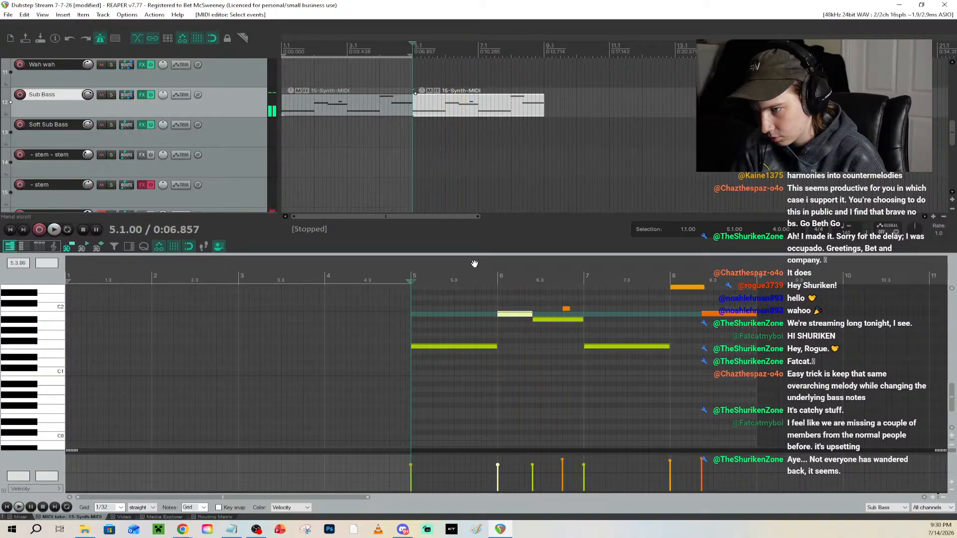
Try raising the B1 note at 6.1.00 in the Sub Bass repeat to D2 and D#2, then restore it to B1
left_click(483, 347)
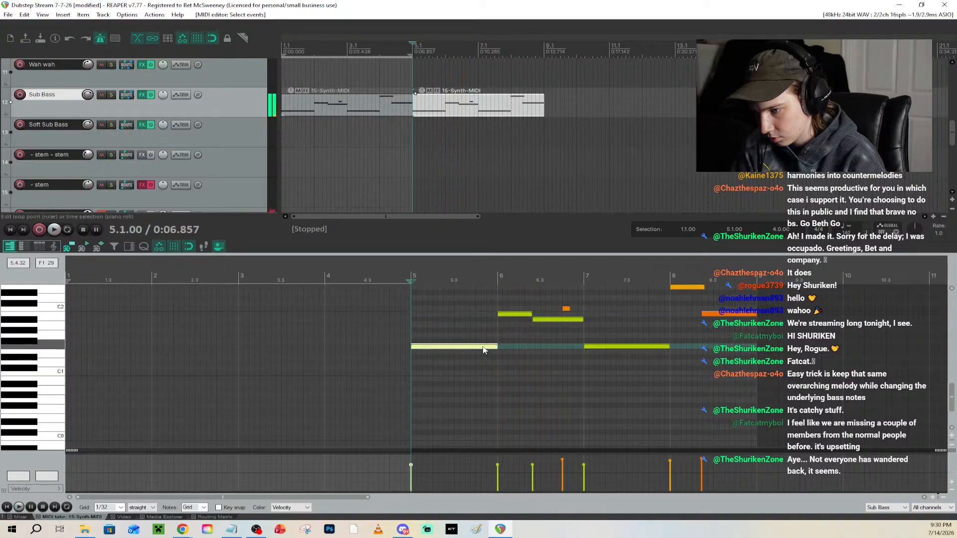
left_click(510, 319)
left_click_drag(510, 319, 509, 302)
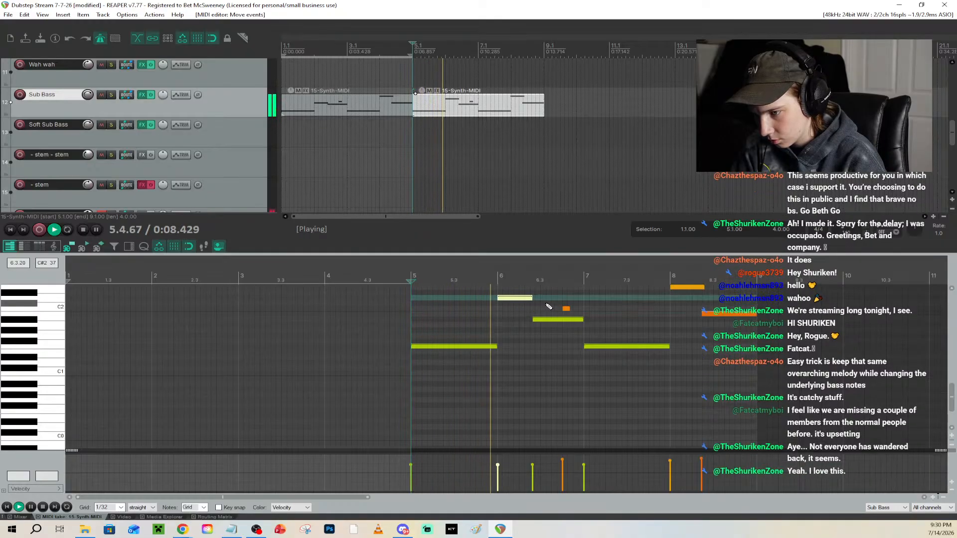
key("space")
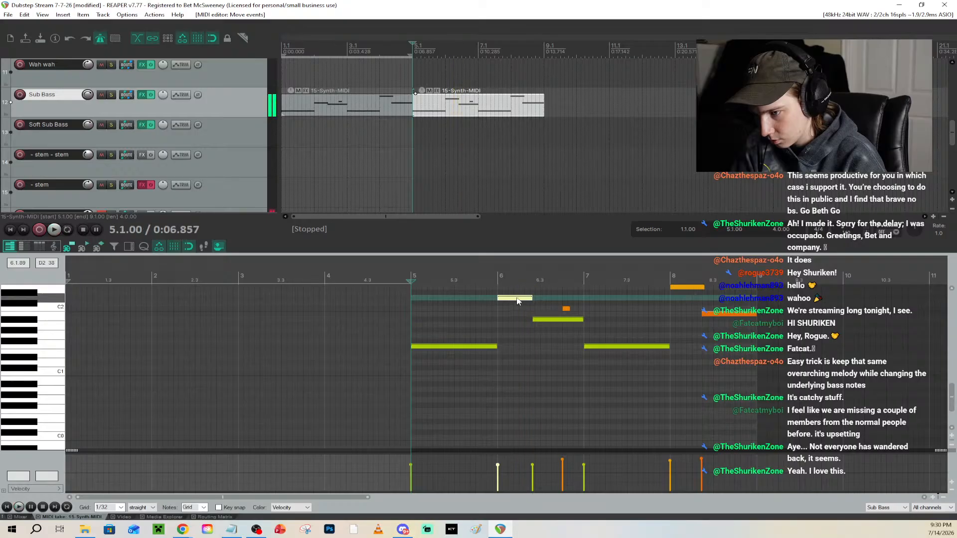
left_click_drag(517, 301, 517, 295)
key("space")
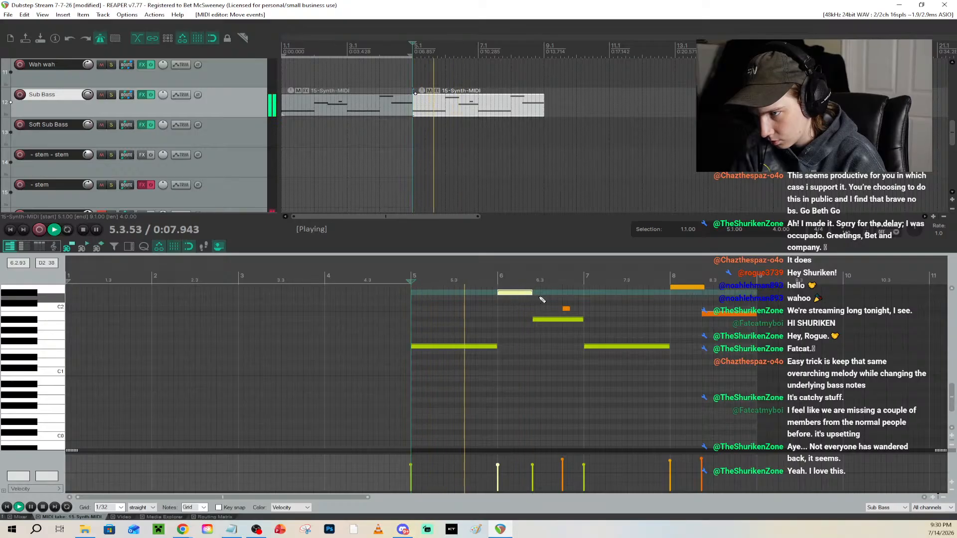
key("space")
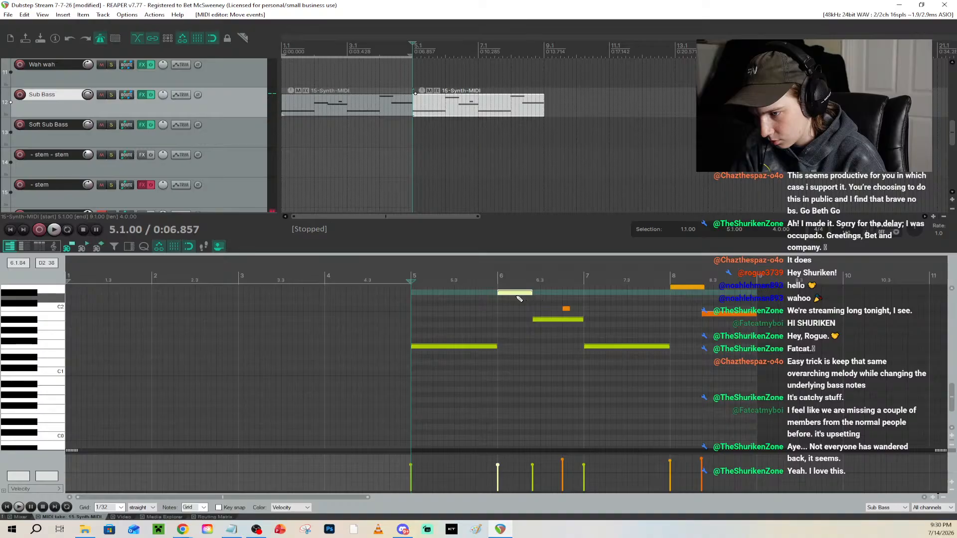
left_click_drag(518, 298, 524, 319)
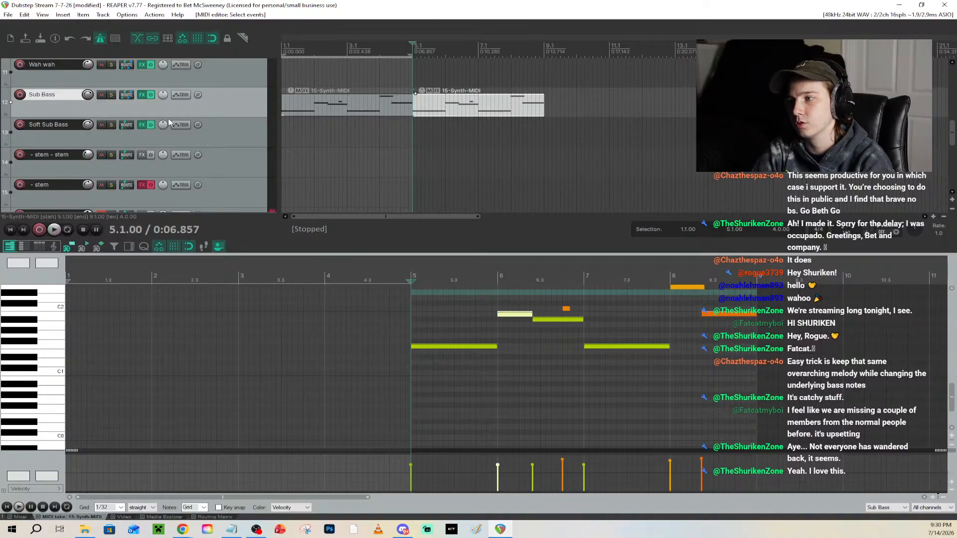
Play the repeat from 5.1.00 with the synth and countermelody tracks in view, and save the project
key("space")
scroll(207, 137, "down", 5)
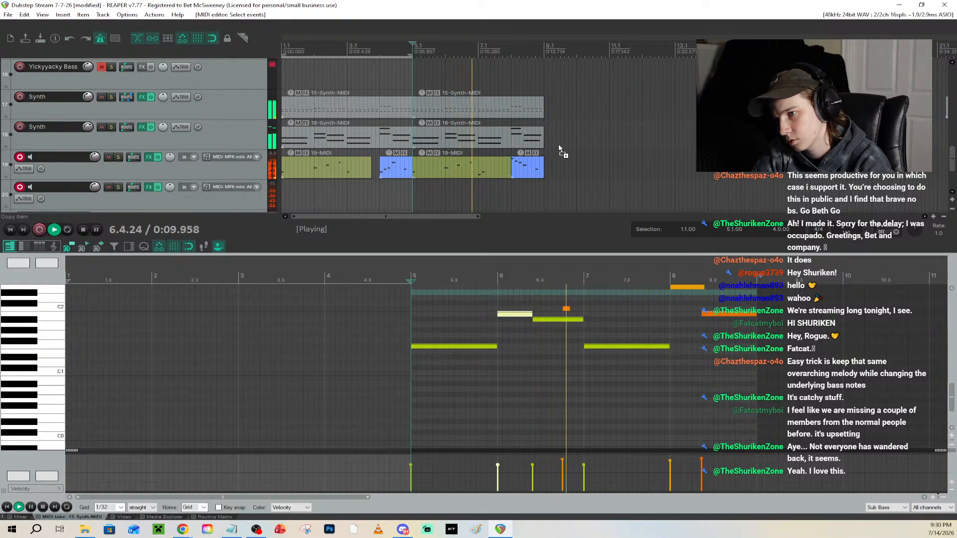
key("ctrl+s")
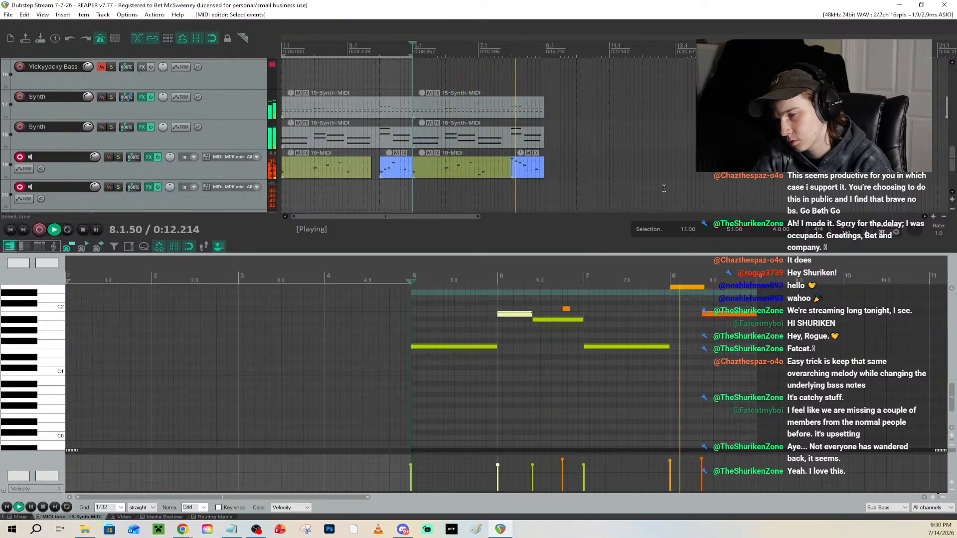
key("space")
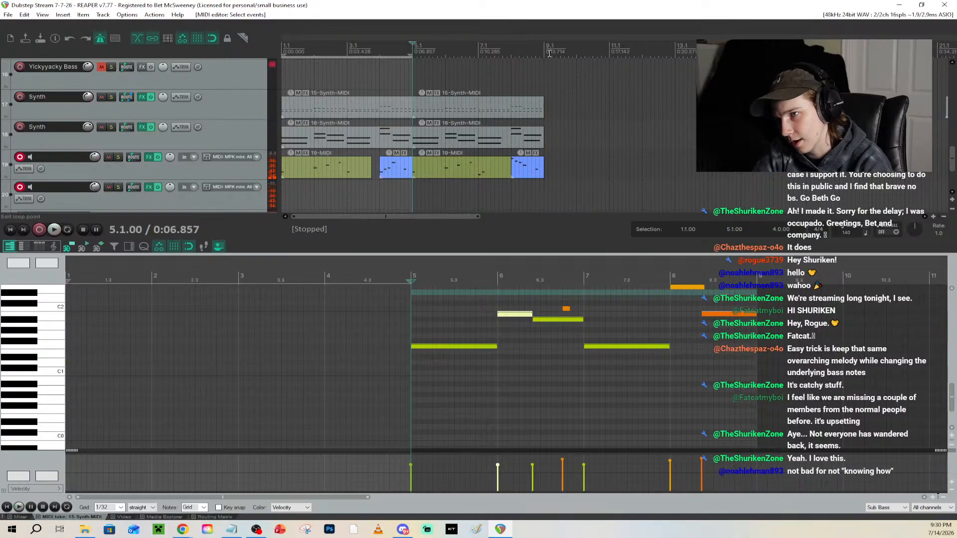
Set the loop range from 1.1.00 to 9.1.00 to cover all eight bars, and save the project
left_click_drag(544, 51, 283, 48)
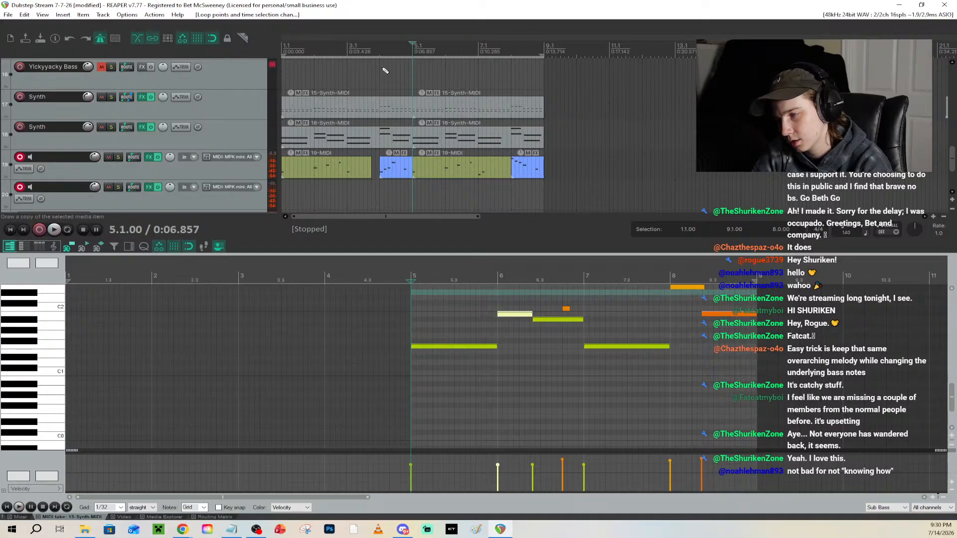
key("ctrl+s")
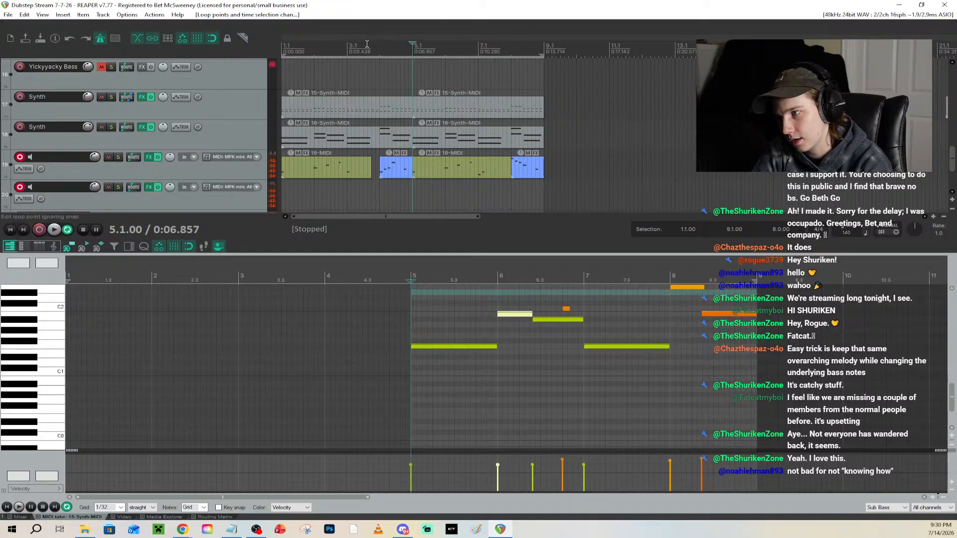
Add a region spanning 1.1.00 to 9.1.00 and return the edit cursor to 1.1.00
key("shift+r")
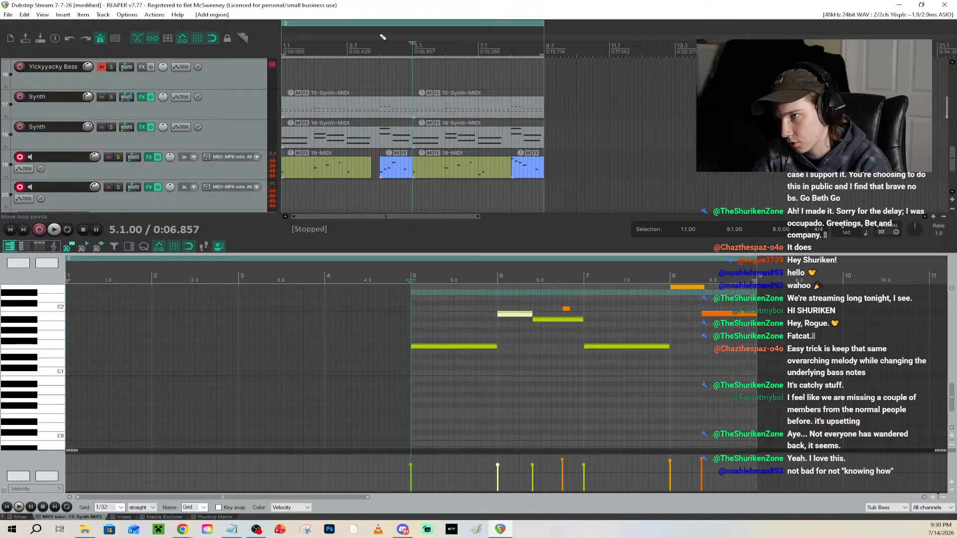
left_click(425, 24, "ctrl")
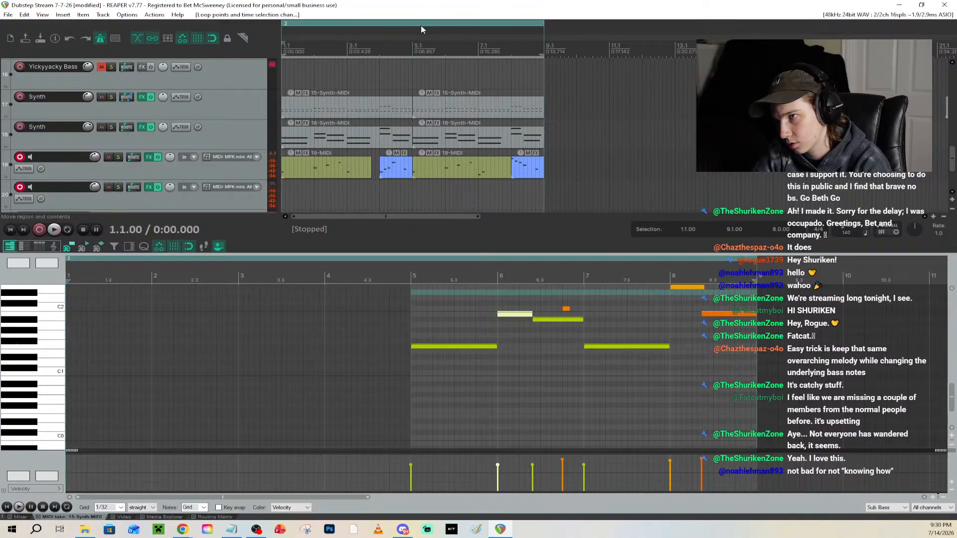
scroll(367, 202, "down", 4)
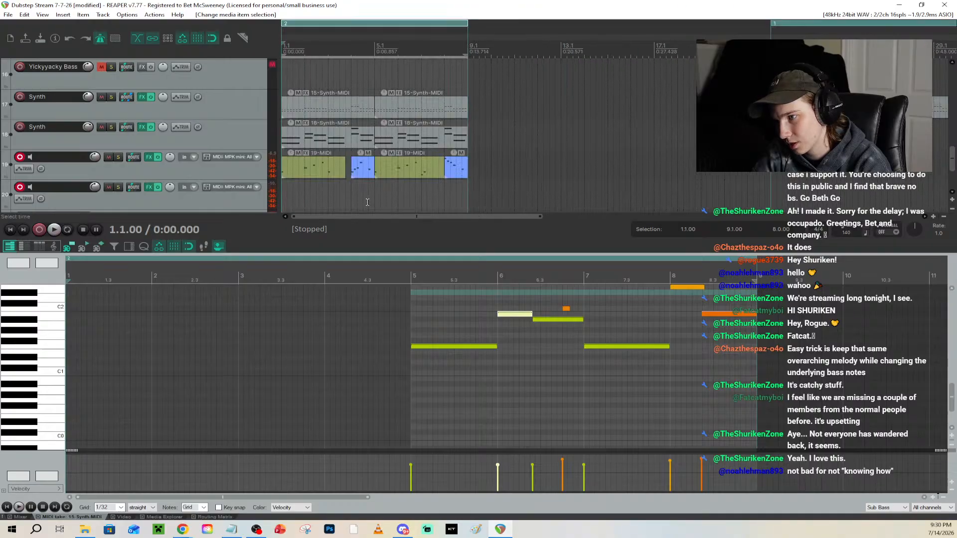
Select all loop items in bars 1–8 across the synth and drum tracks and copy them to start at bar 9
scroll(368, 202, "up", 6)
left_click_drag(785, 203, 305, 66)
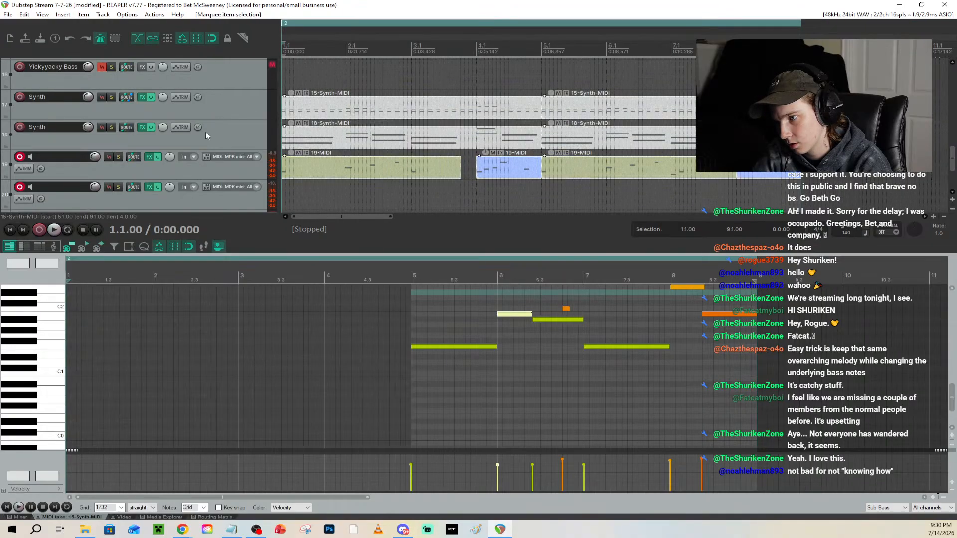
scroll(199, 142, "down", 3)
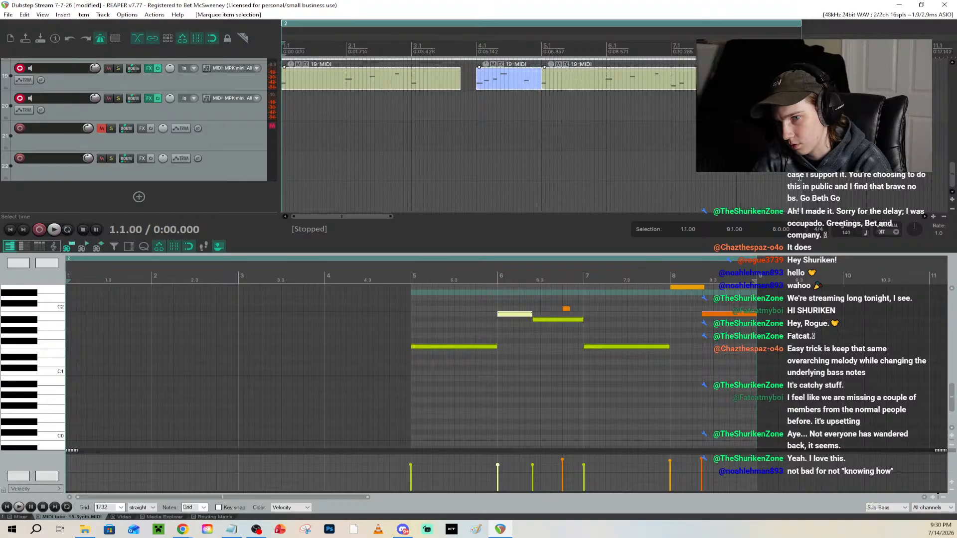
scroll(797, 179, "up", 10)
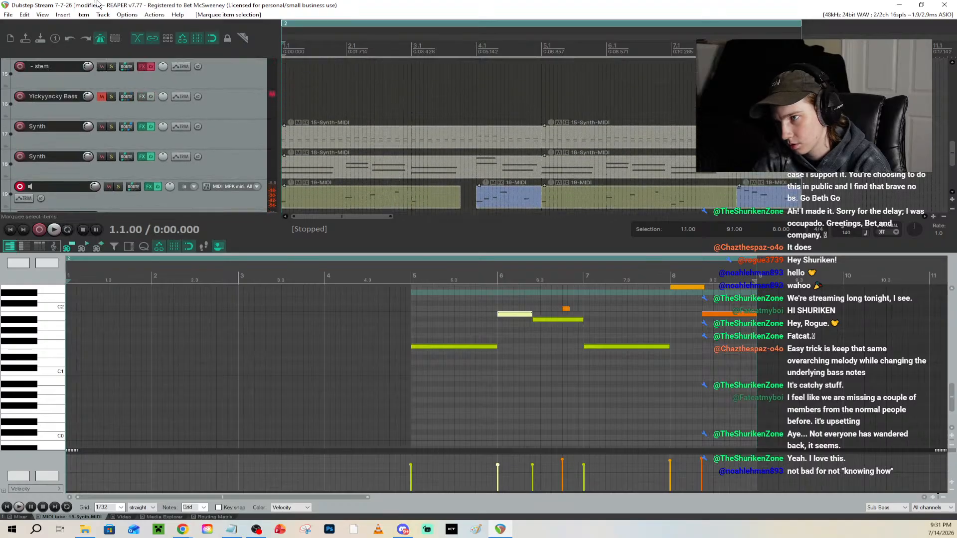
left_click_drag(98, 4, 98, 4)
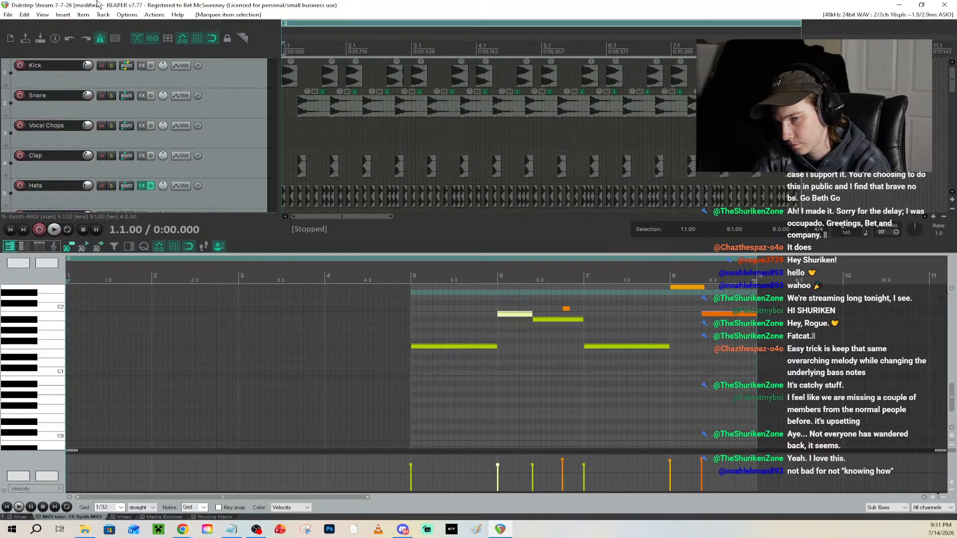
left_click_drag(271, 57, 271, 57)
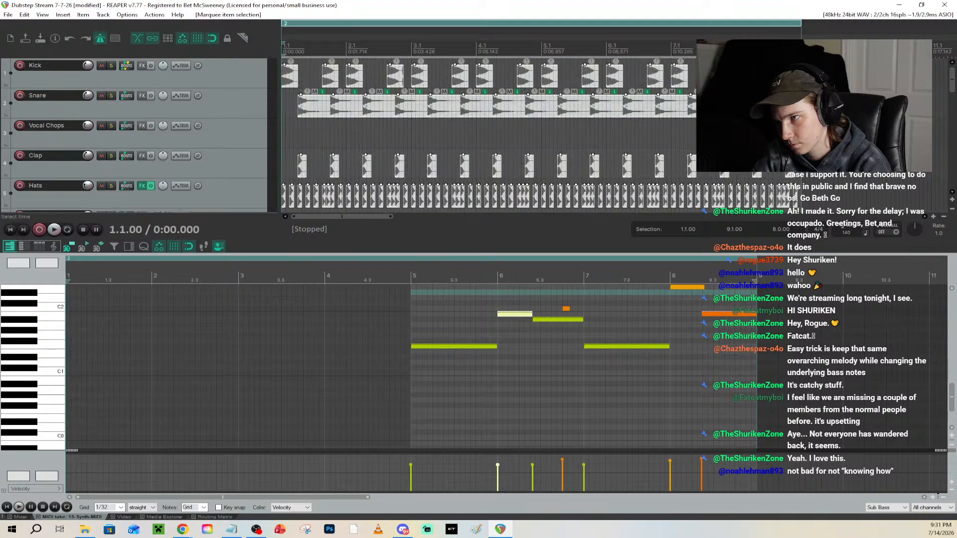
scroll(935, 90, "down", 3)
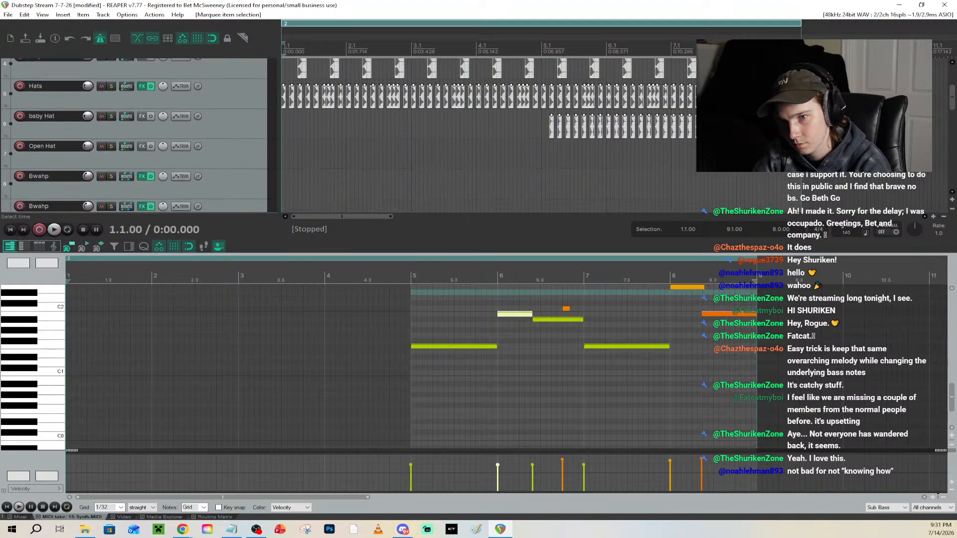
scroll(685, 175, "down", 2)
scroll(684, 164, "down", 2)
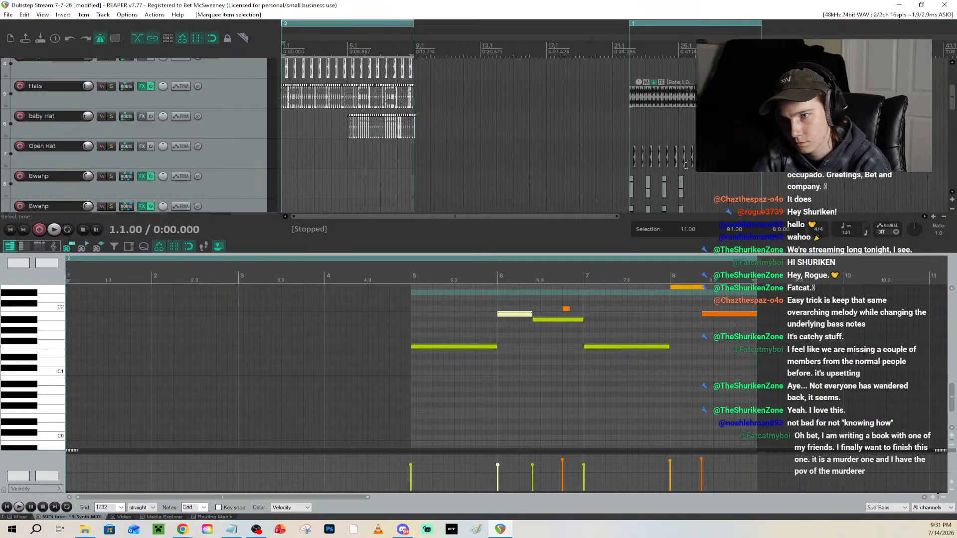
scroll(296, 89, "up", 4)
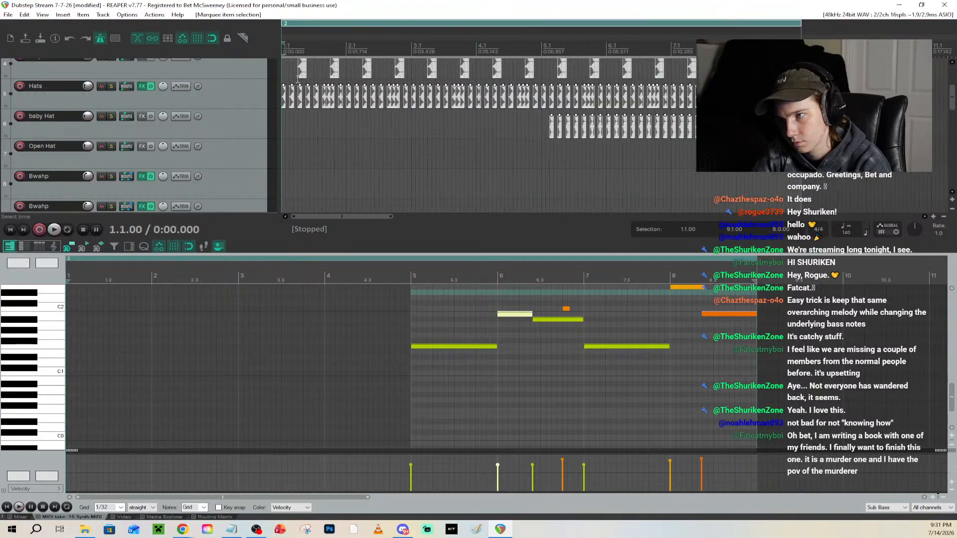
left_click_drag(284, 97, 715, 98)
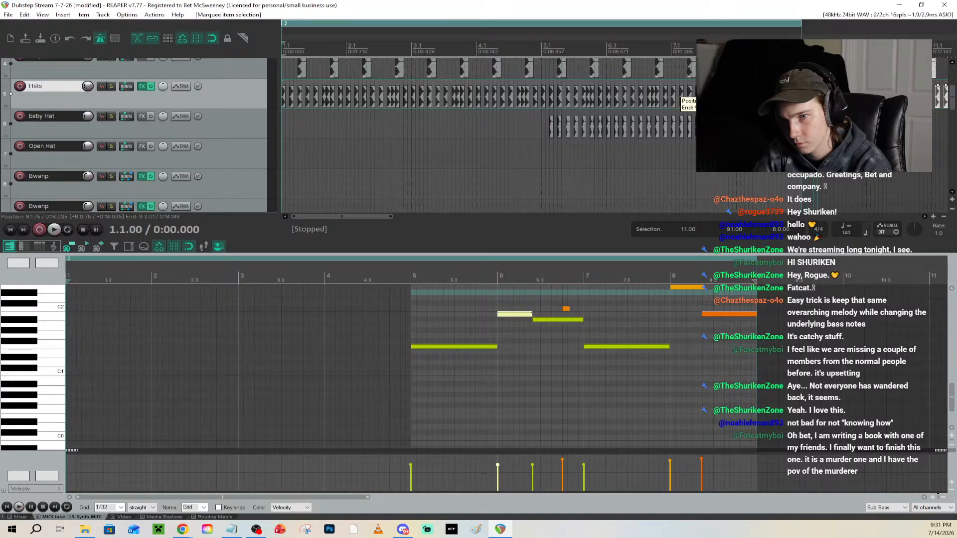
left_click_drag(935, 89, 936, 88)
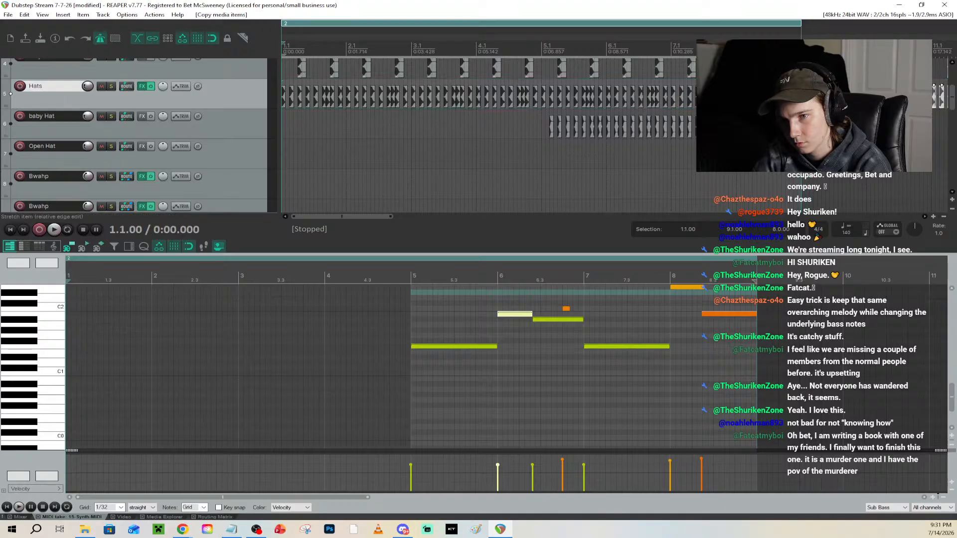
Delete the stray baby Hat hit at 9.1.00 and move the copied baby Hat pattern forward to start at 9.1.25
scroll(629, 119, "down", 2)
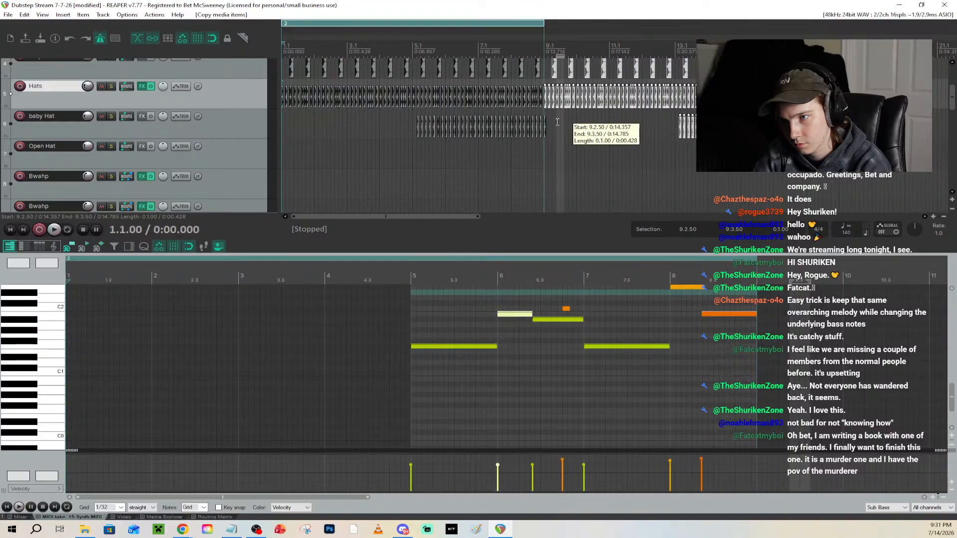
left_click(545, 131)
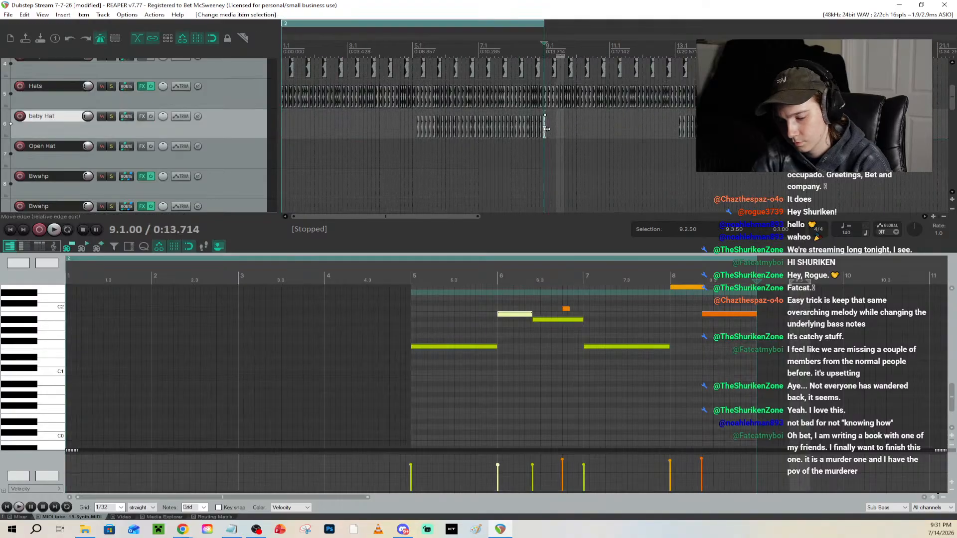
key("Delete")
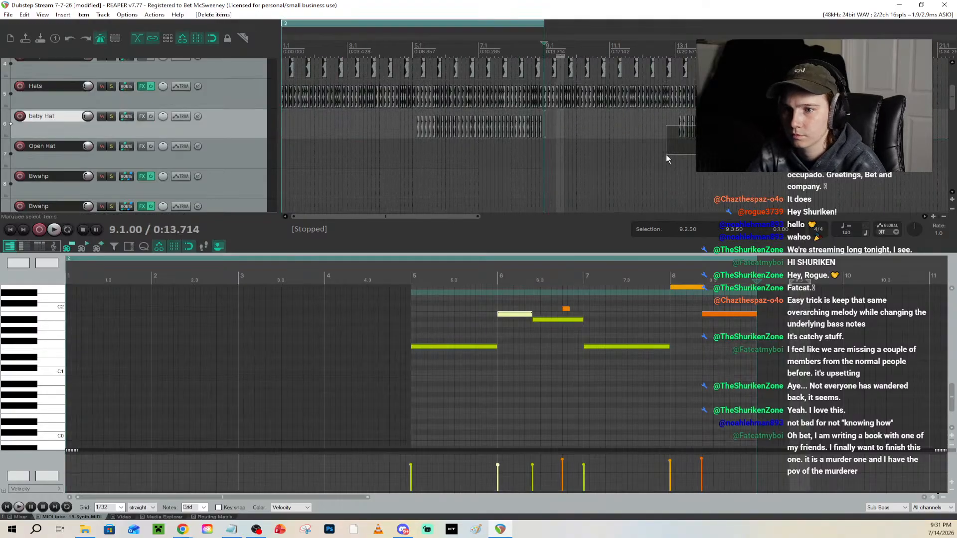
left_click_drag(667, 158, 554, 132)
scroll(556, 132, "up", 5)
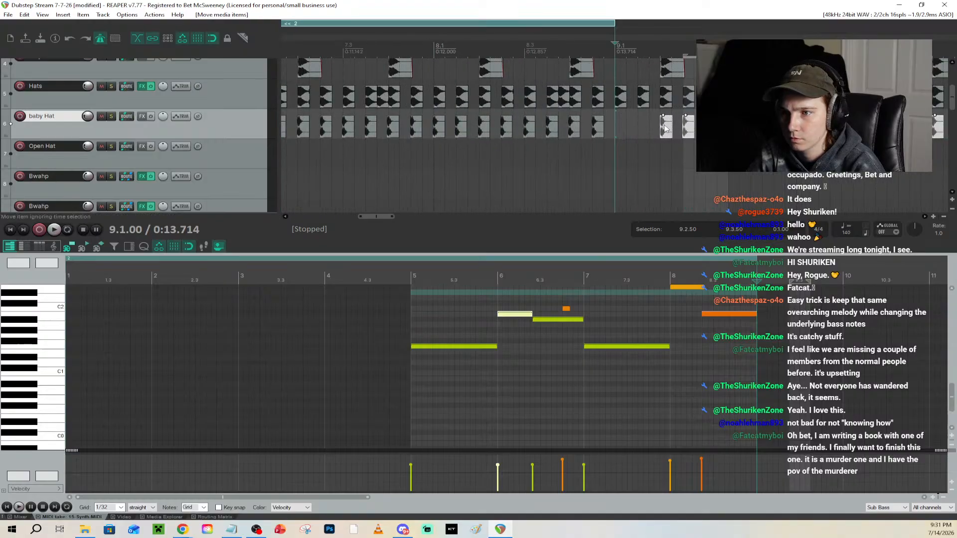
left_click_drag(665, 129, 632, 129)
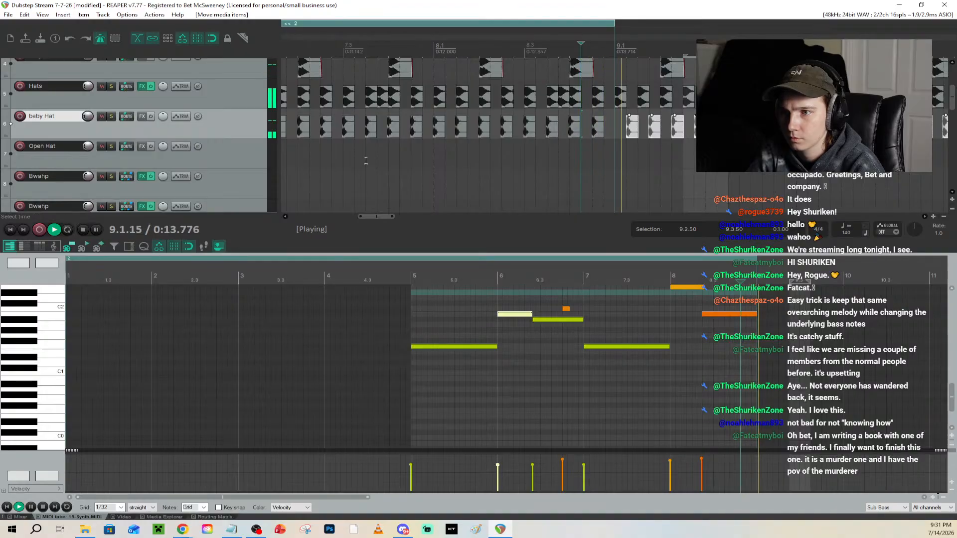
Save the project and play from bar 8 through the transition into the copied section
scroll(448, 49, "down", 6)
key("ctrl+s")
left_click(446, 48)
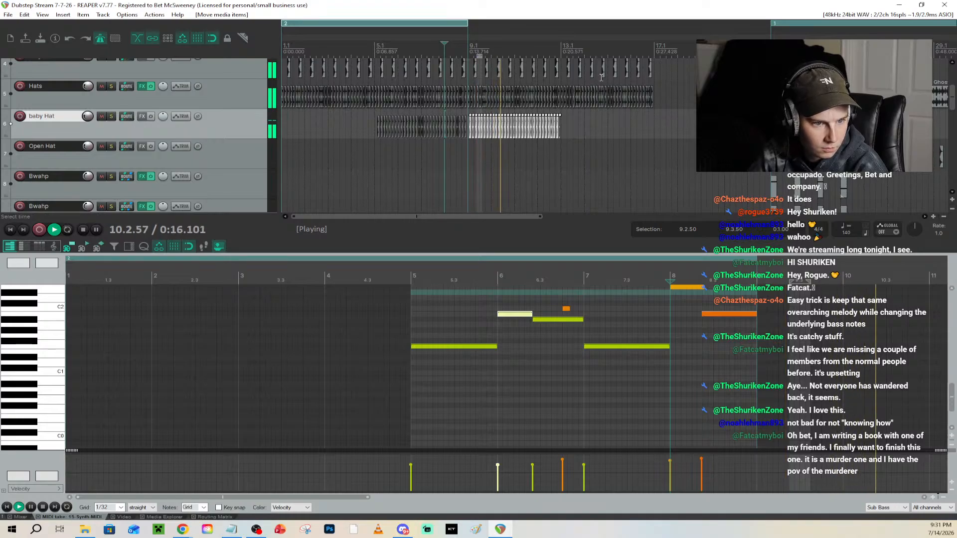
scroll(573, 112, "down", 2)
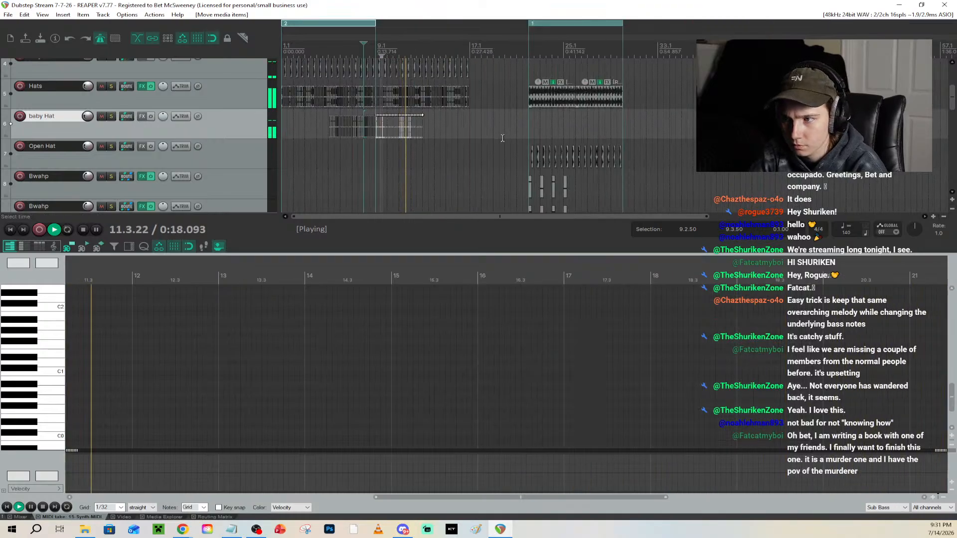
scroll(349, 143, "up", 4)
Play from 6.4.00 into the copied bars, comparing the baby Hat track muted and unmuted
key("F5")
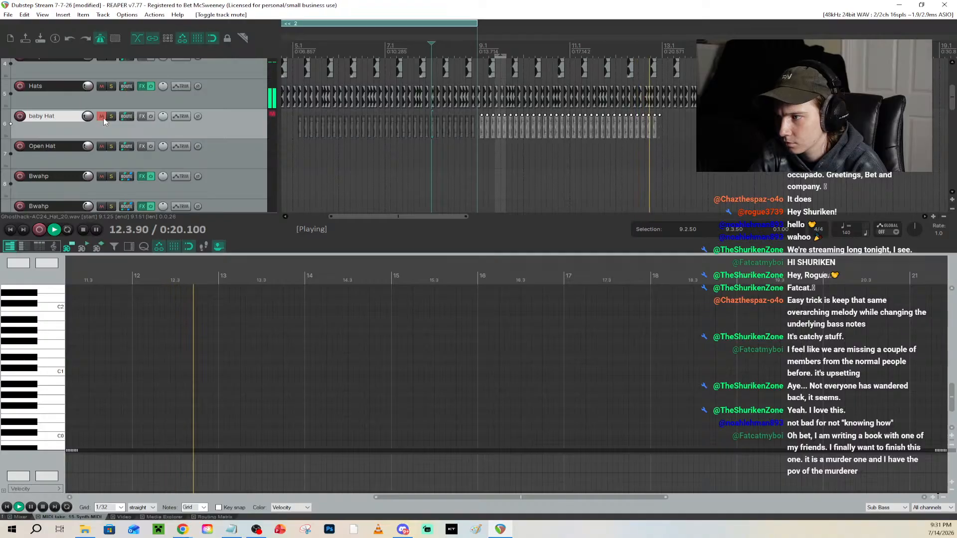
left_click(373, 41)
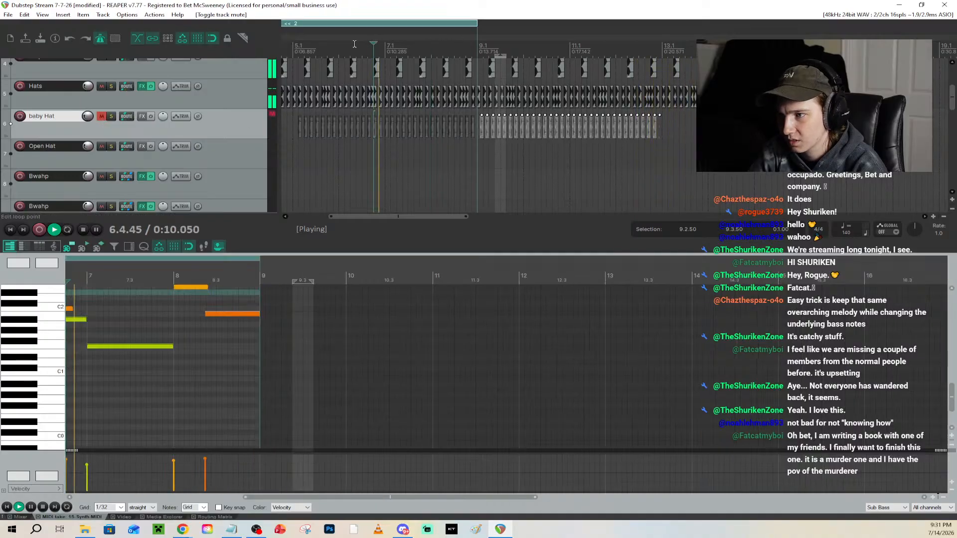
left_click(101, 116)
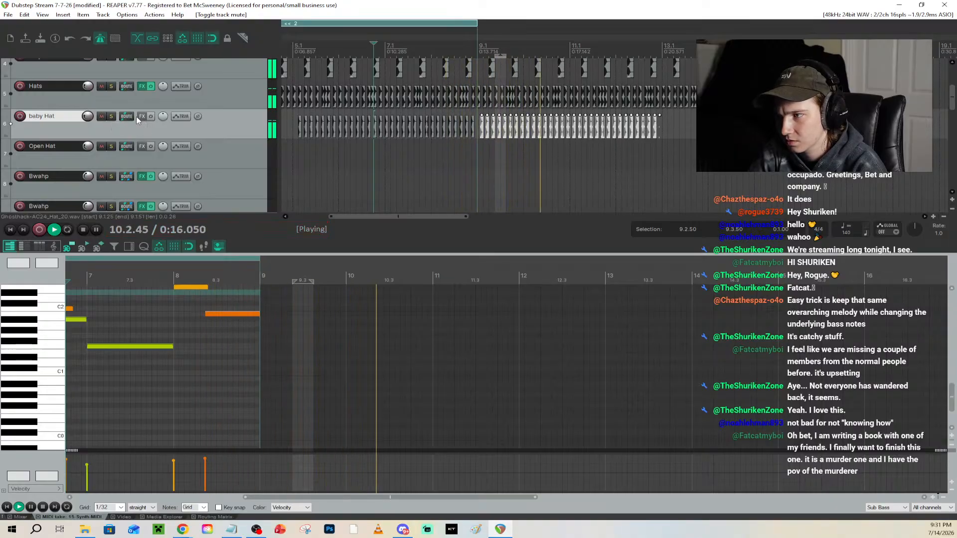
key("space")
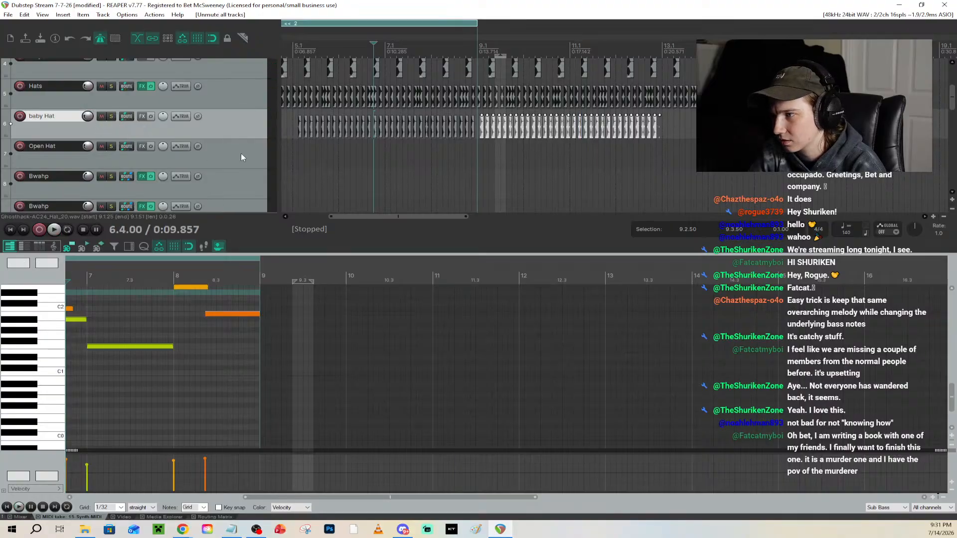
Mute the baby Hat track and play from 5.2.50 through bar 12
left_click(102, 116)
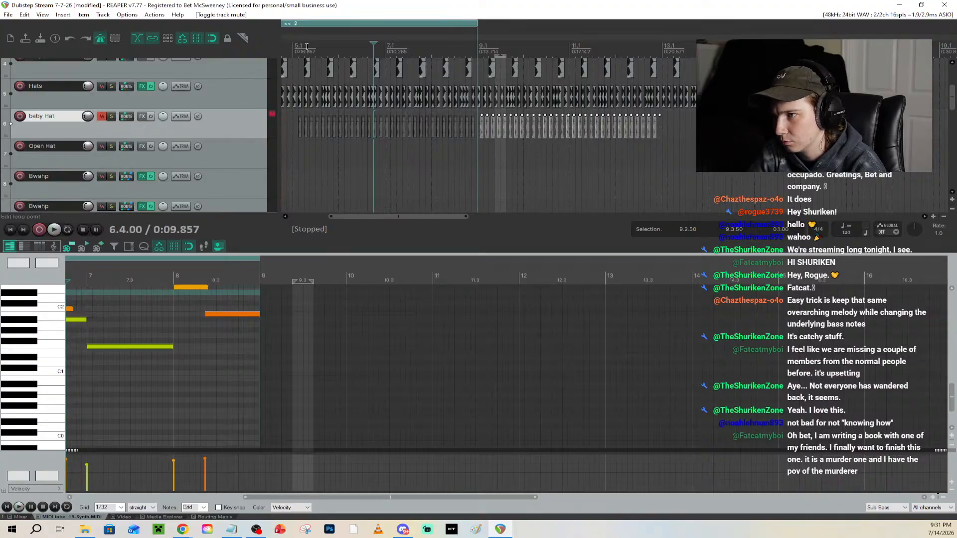
left_click(306, 46)
key("space")
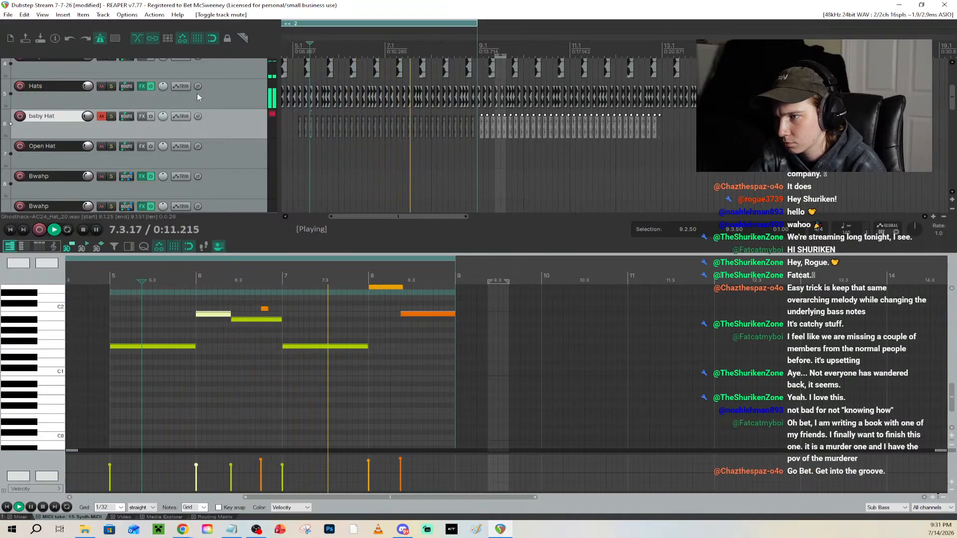
scroll(495, 123, "down", 2)
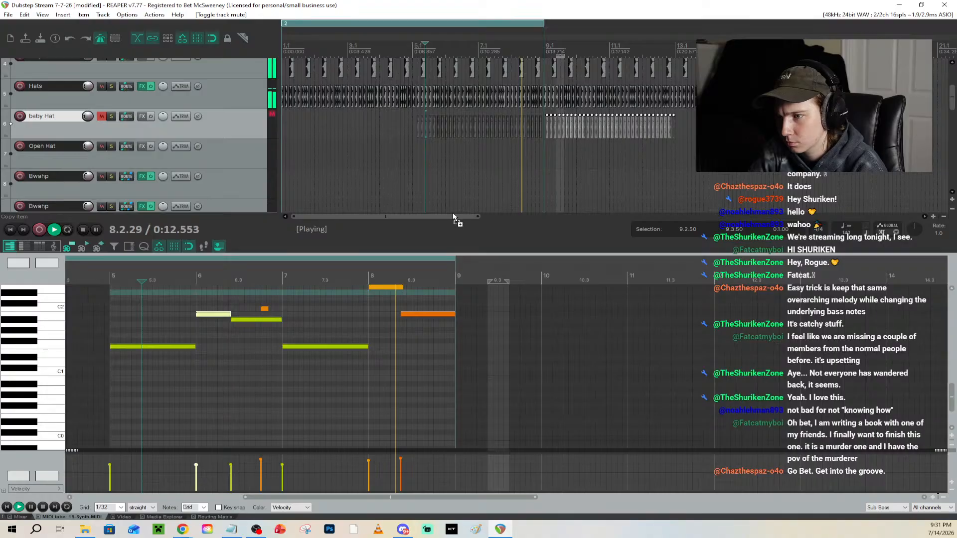
left_click_drag(449, 215, 518, 216)
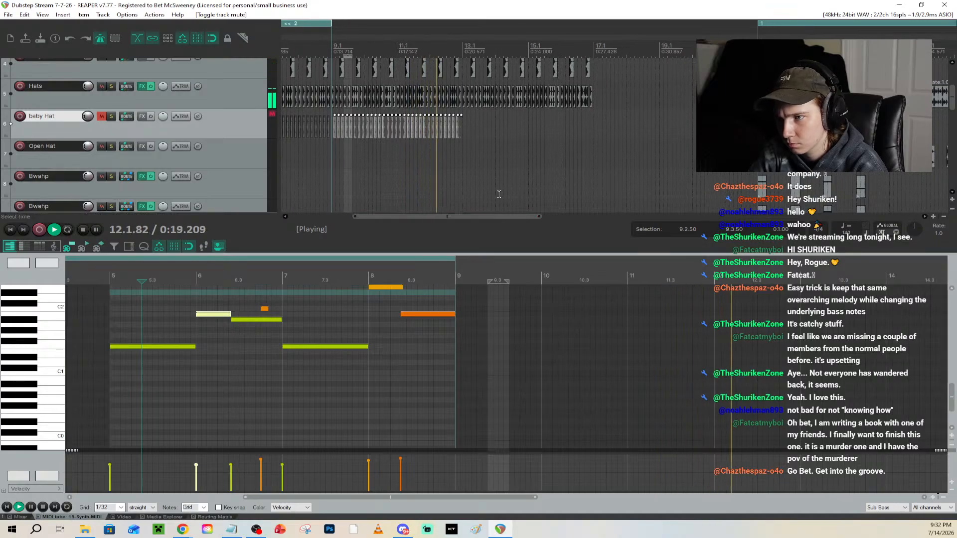
key("space")
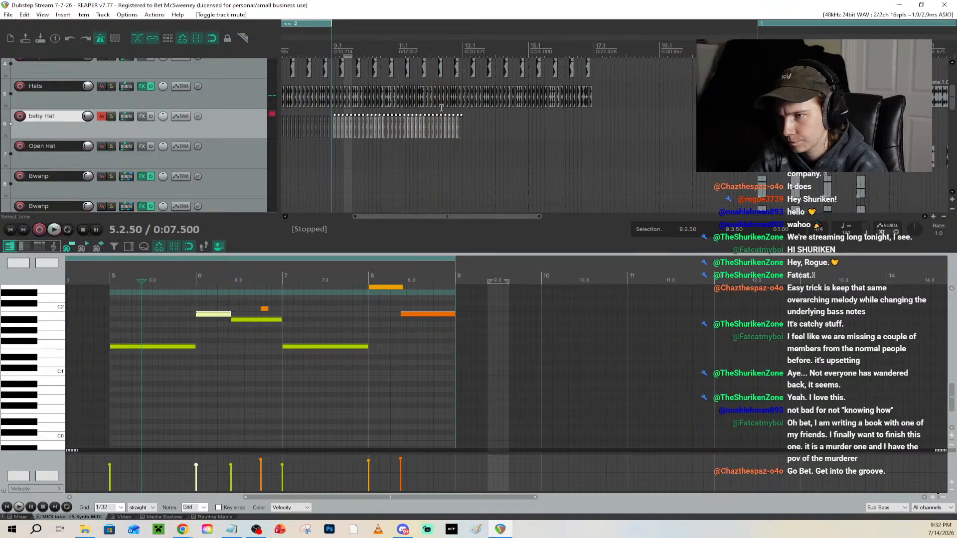
Move the Kick hit at 9.3.50 to 9.3.00 and audition the start of the copied section from 9.1.00
scroll(441, 107, "down", 3)
scroll(199, 97, "up", 5)
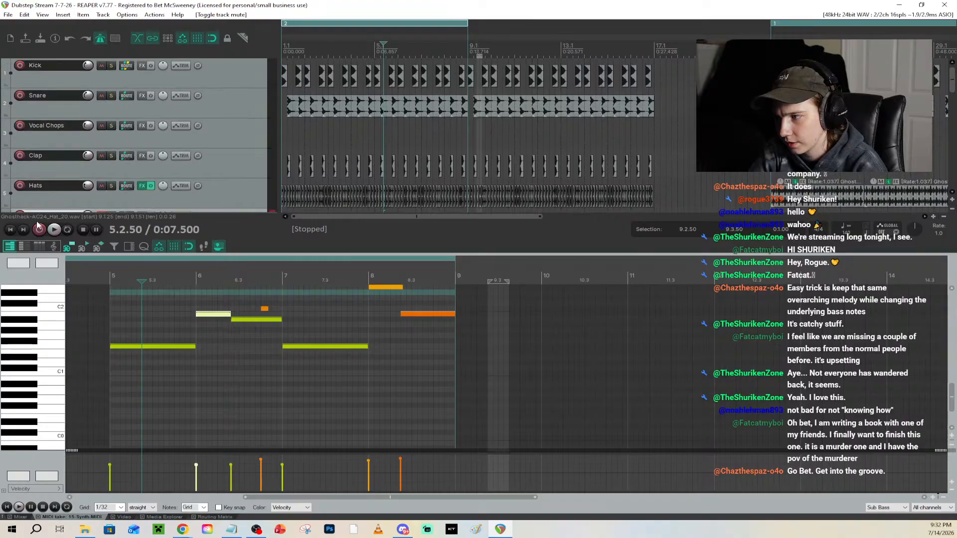
left_click(10, 229)
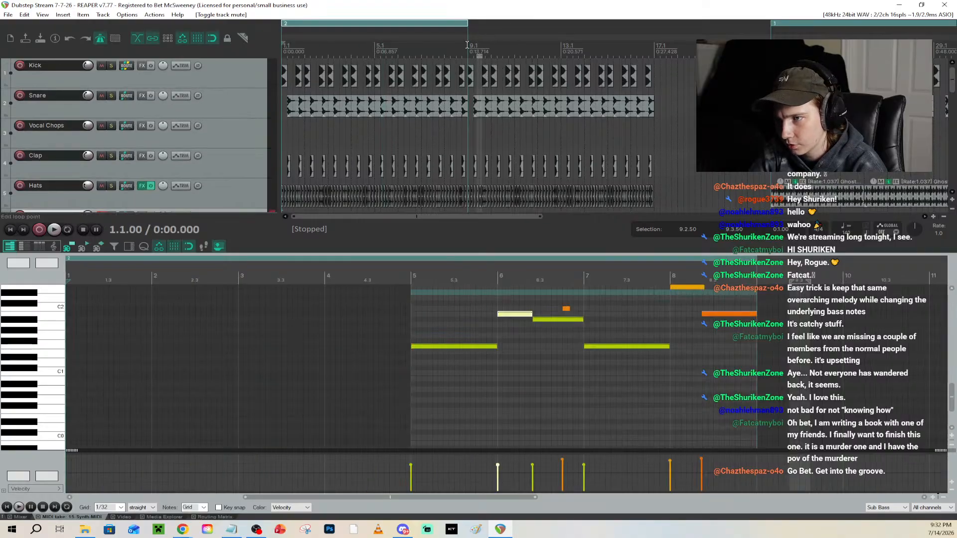
scroll(596, 109, "up", 3)
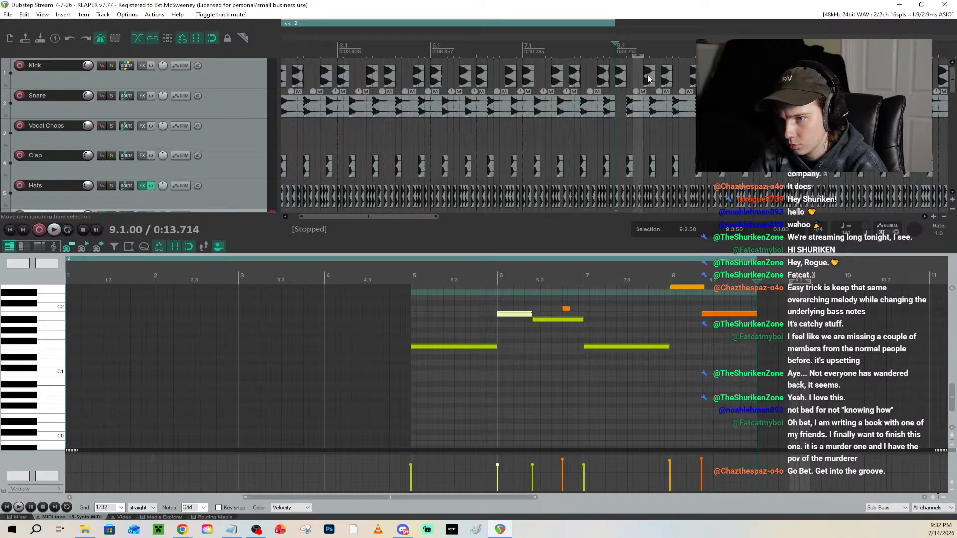
key("space")
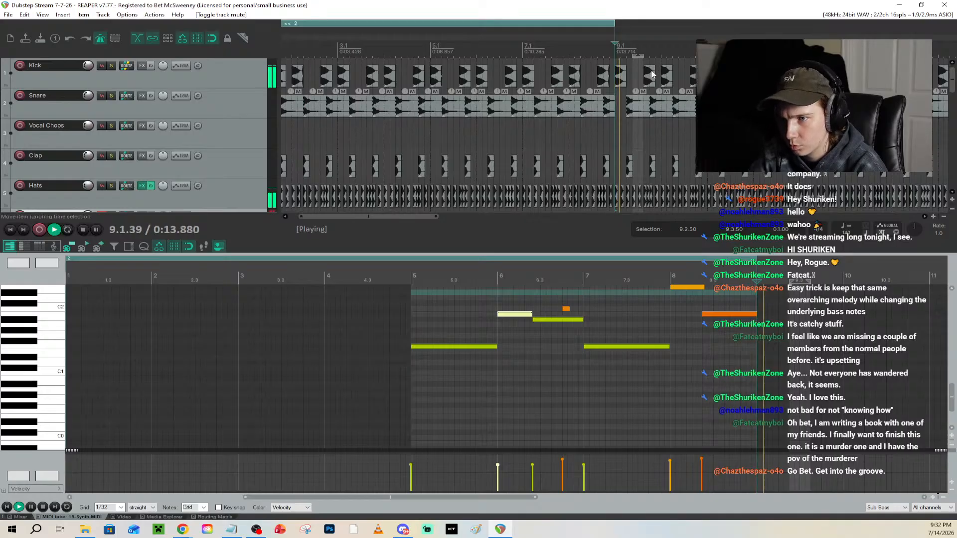
key("space")
left_click_drag(650, 73, 646, 74)
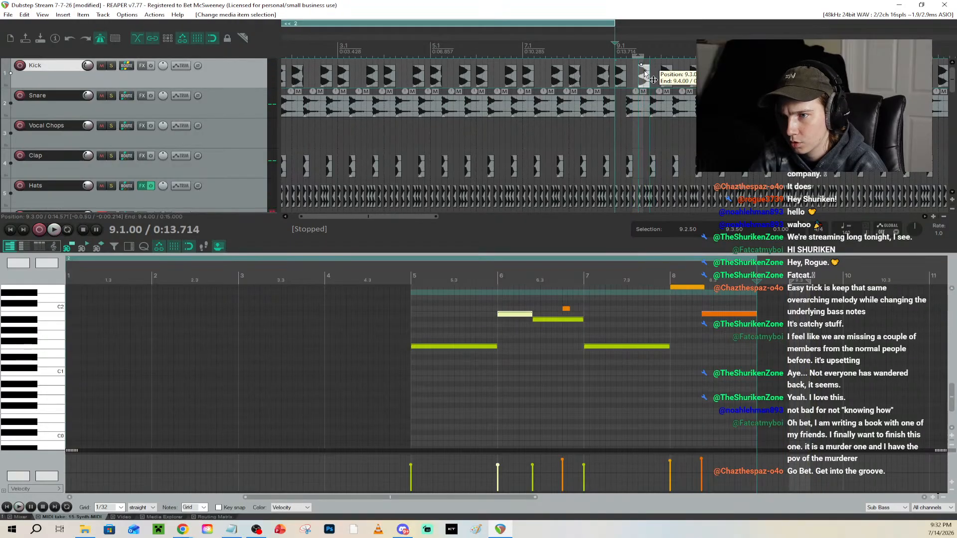
key("space")
key("space")
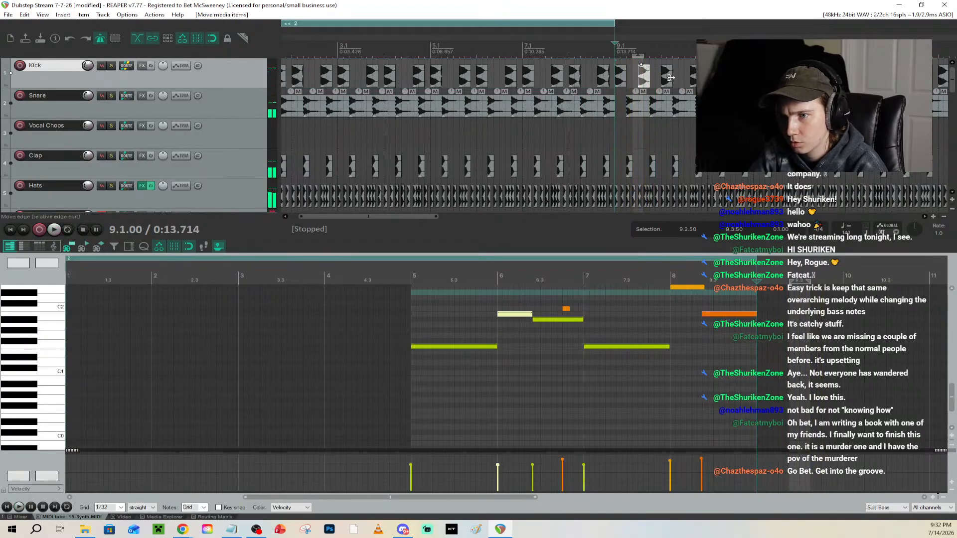
Audition the rearranged Kick pattern of the copied section from 9.1.00, and again from 8.3.00 across the transition
left_click(692, 79)
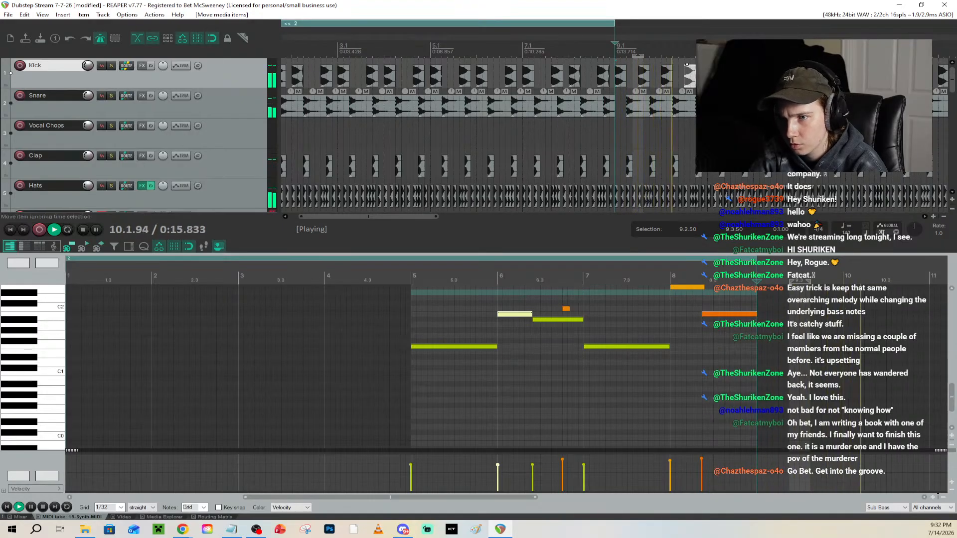
key("space")
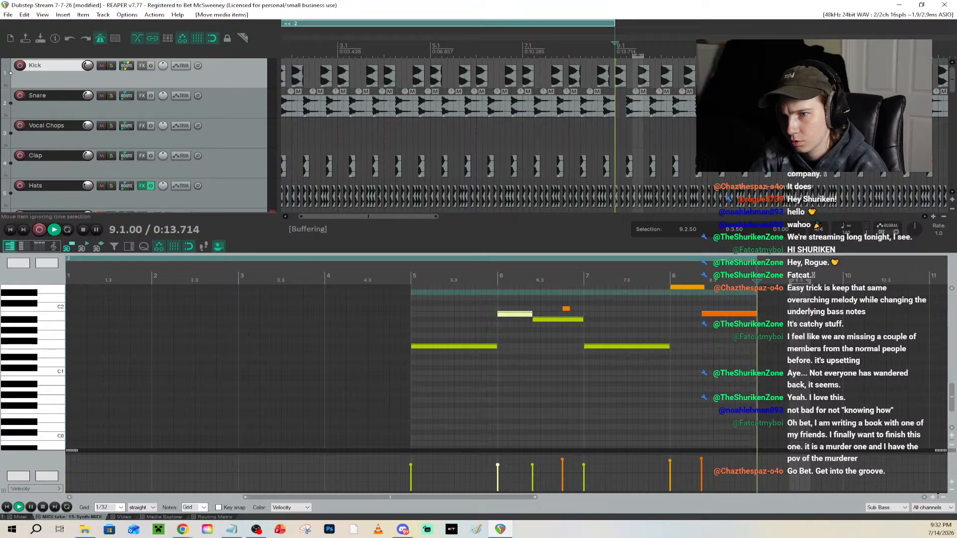
key("space")
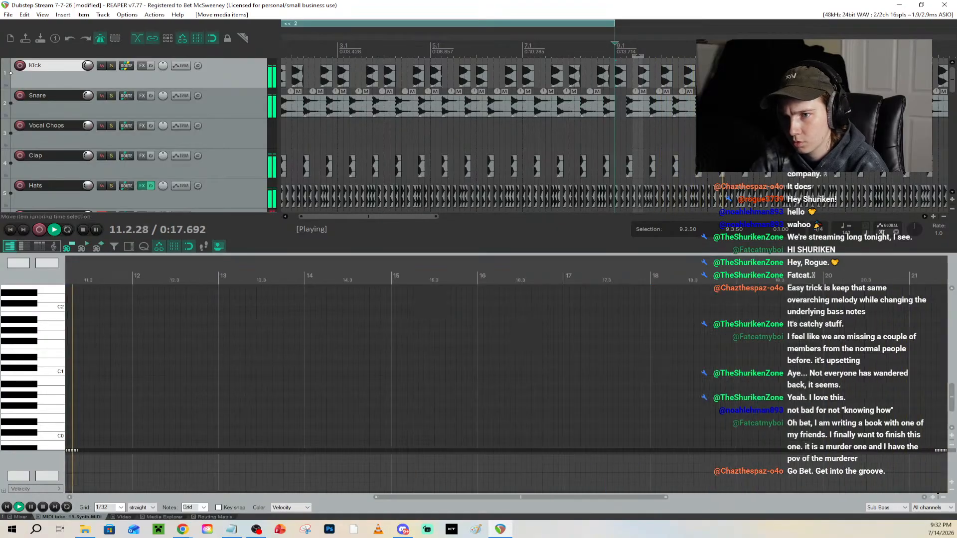
key("space")
scroll(663, 60, "down", 3)
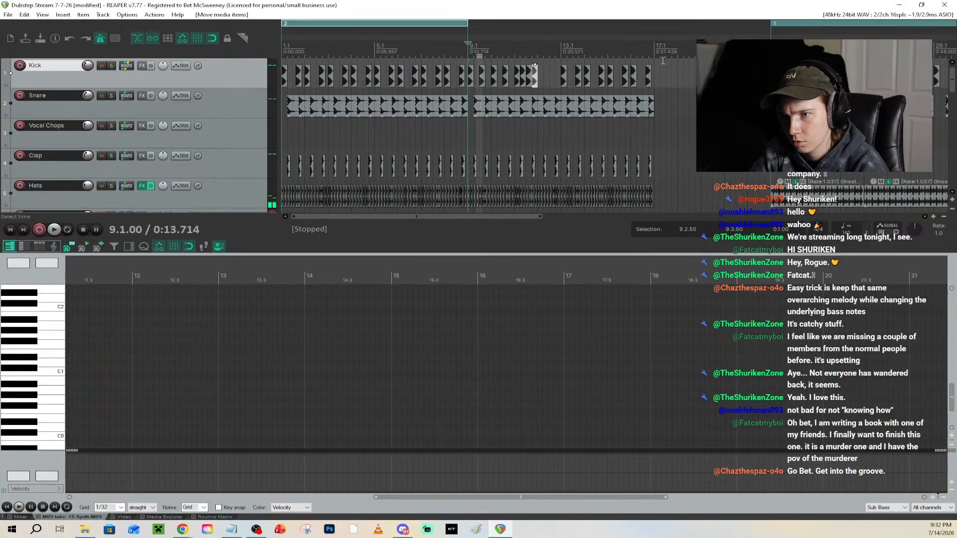
left_click(455, 44)
key("space")
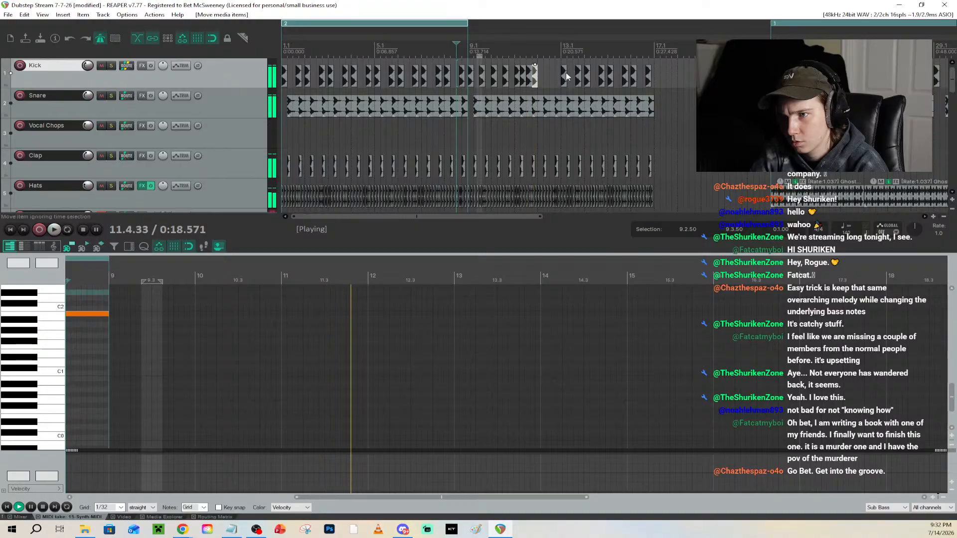
key("space")
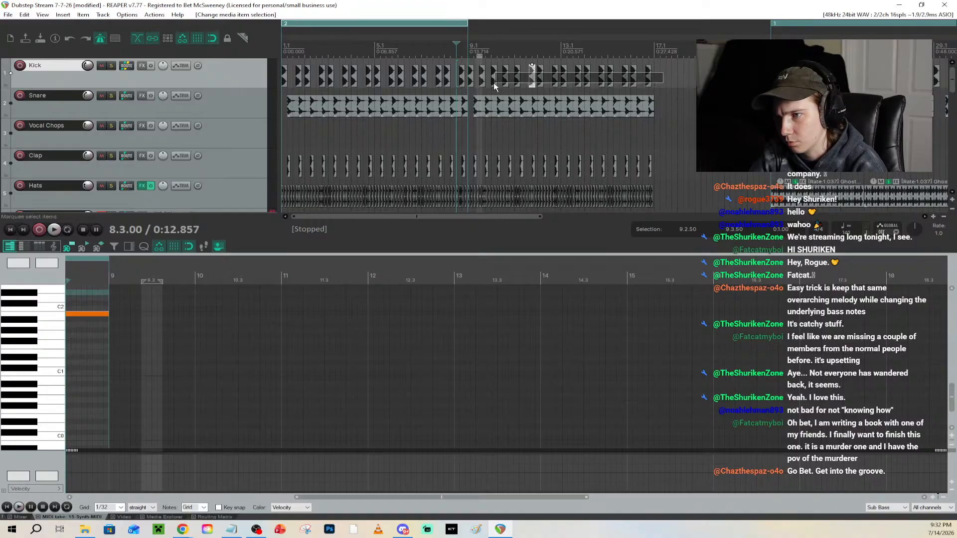
Undo the recent Kick edits in the copied section, back to the evenly repeated pattern
left_click_drag(494, 82, 547, 81)
key("ctrl+z")
key("ctrl+z")
key("ctrl+z")
key("ctrl+z")
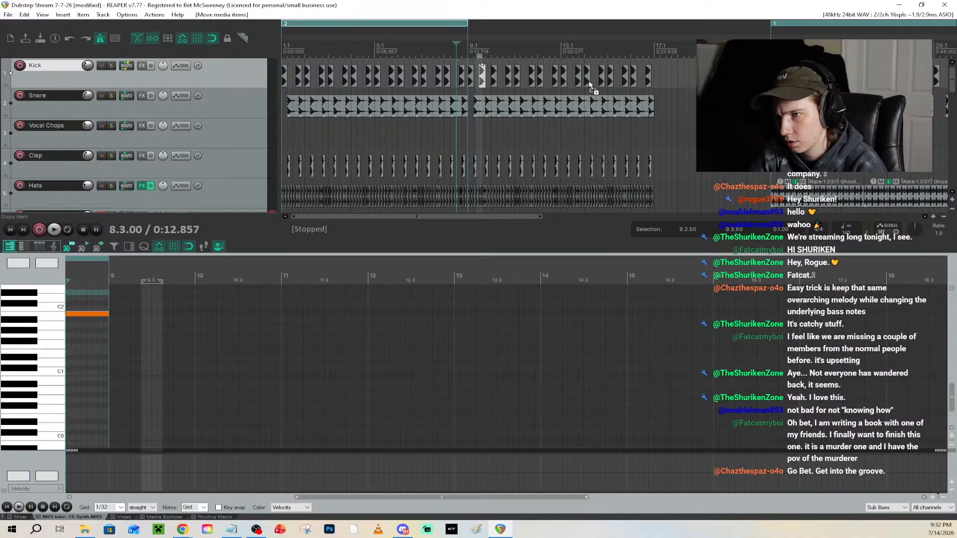
key("ctrl+z")
key("ctrl+z")
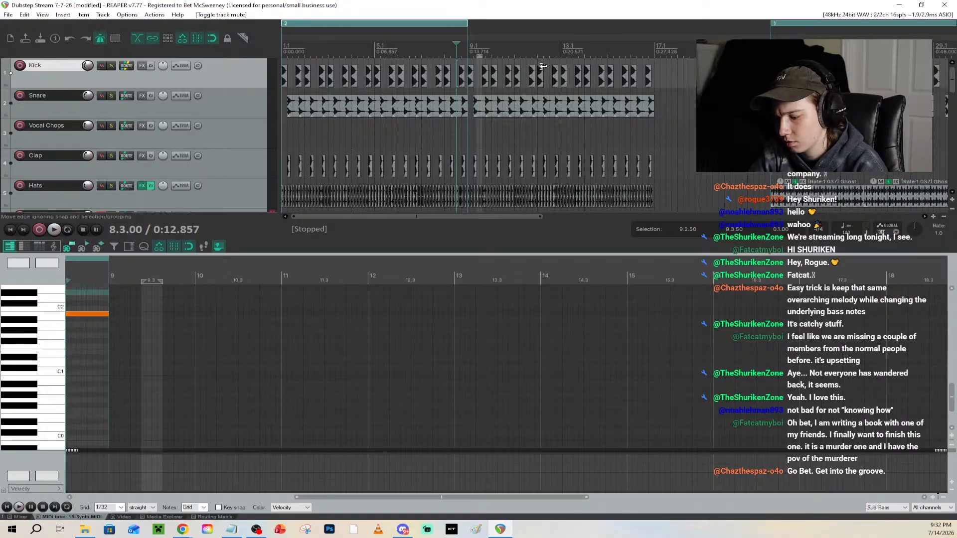
Delete the remaining Kick hits at the end of the copied section, up to bar 17
scroll(950, 91, "down", 10)
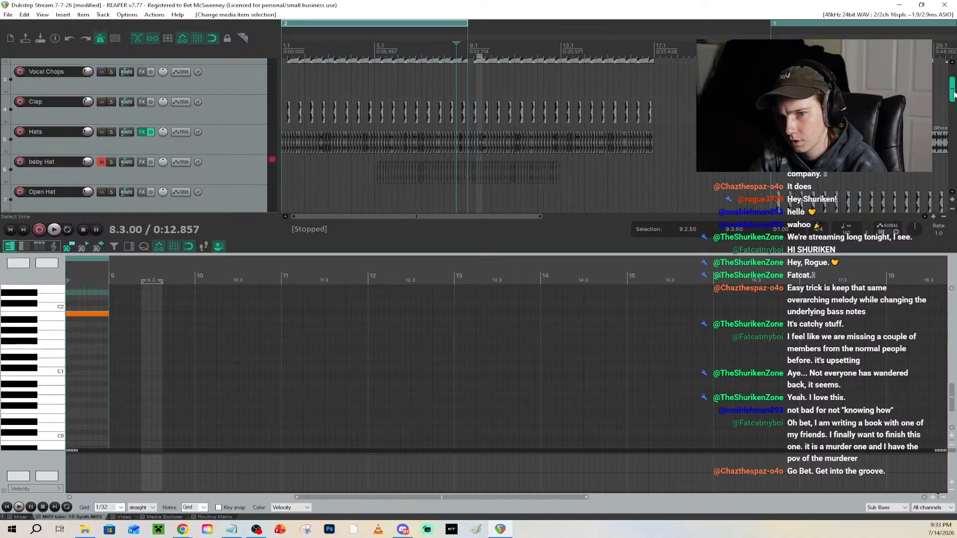
left_click(560, 40)
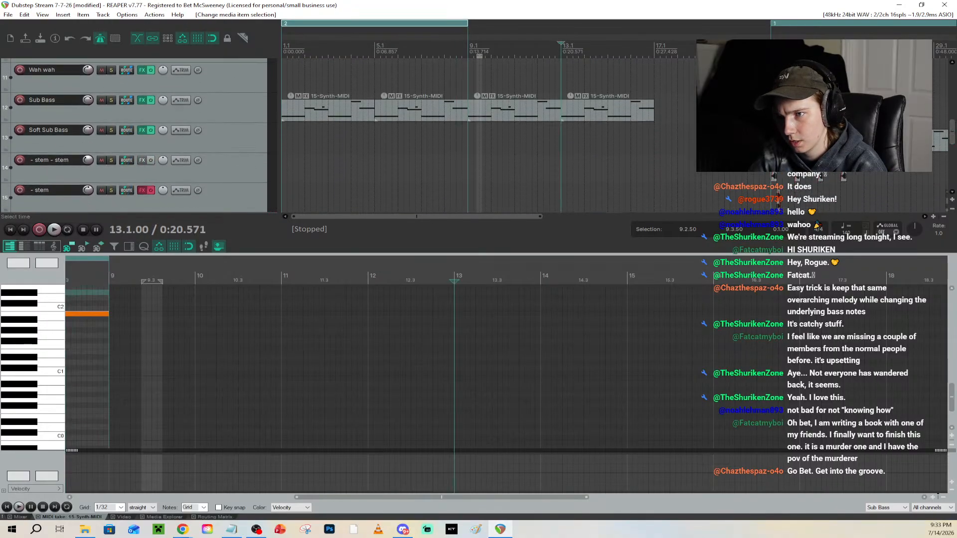
left_click_drag(952, 127, 952, 71)
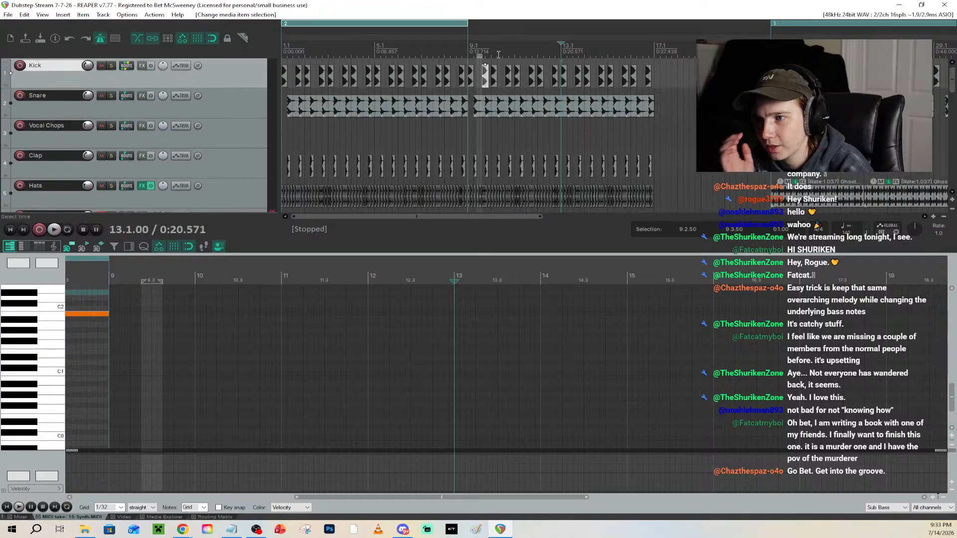
left_click_drag(543, 73, 660, 72)
left_click_drag(657, 70, 602, 87)
key("Delete")
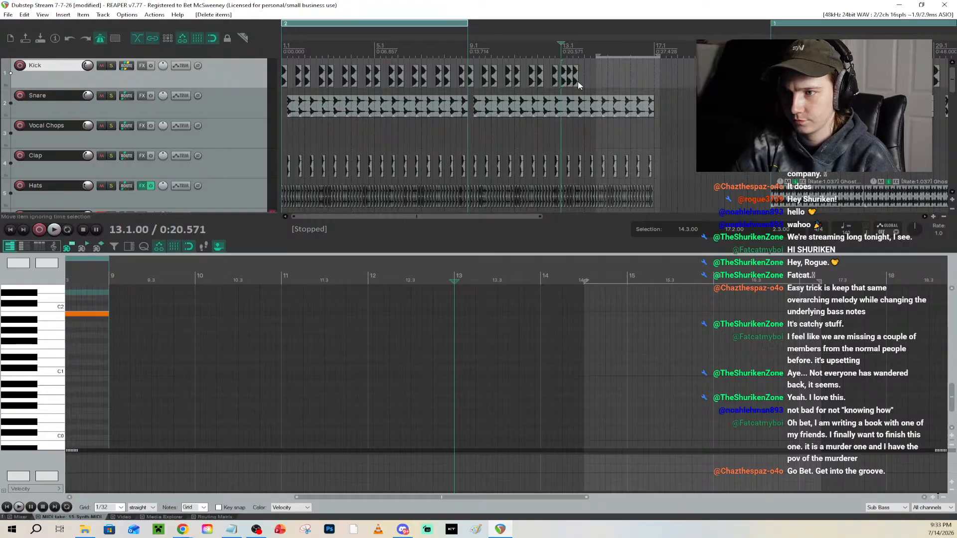
Duplicate the last Kick hit of bar 13 repeatedly, one per beat, until the run ends at 15.1.00
left_click(576, 79)
key("ctrl+d")
key("ctrl+d")
key("ctrl+d")
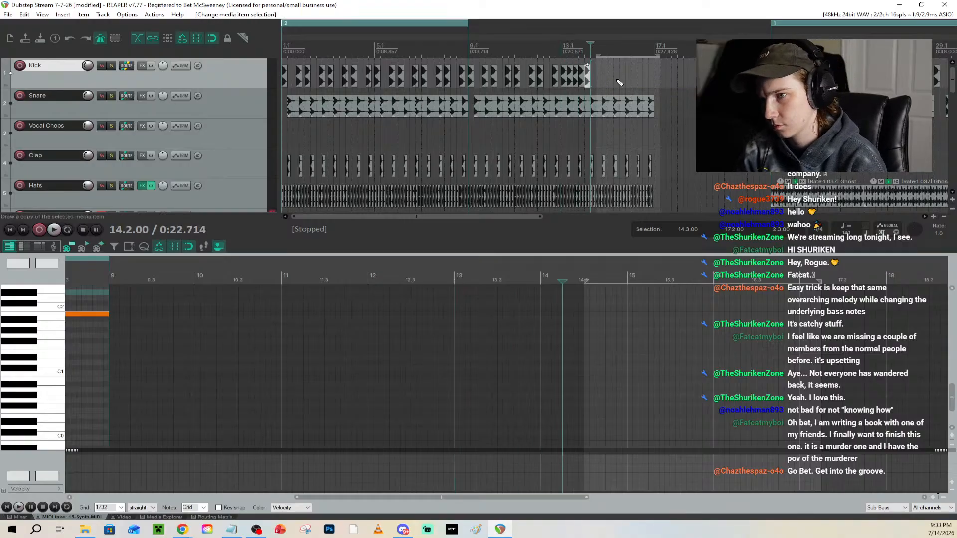
key("ctrl+d")
key("ctrl+d")
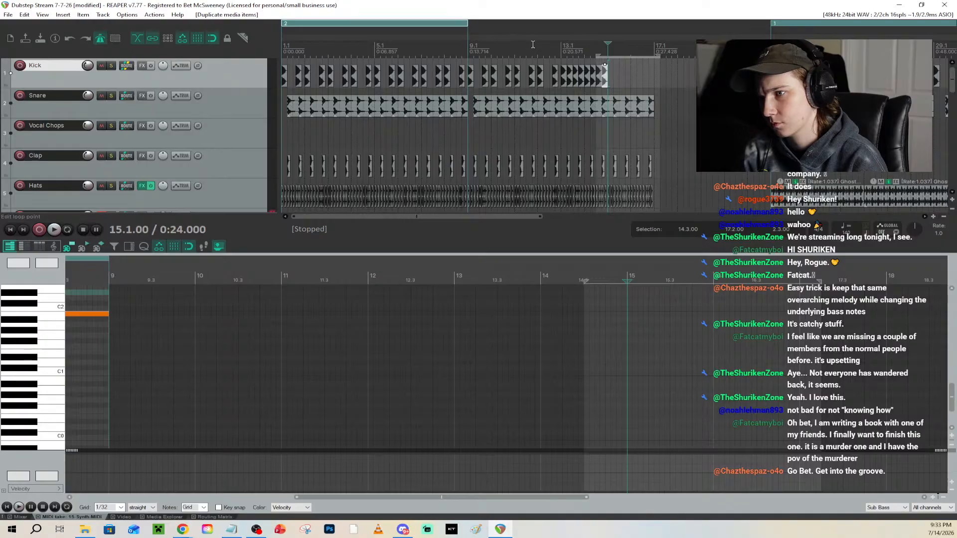
Play the new Kick run from 13.1.00, and hear it in context from 9.1.00
left_click(561, 46)
key("space")
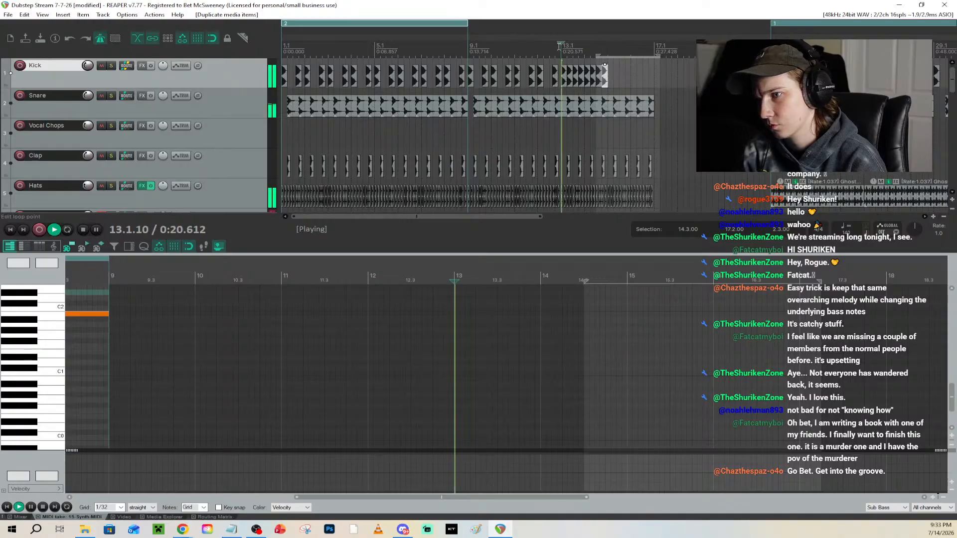
left_click(471, 48)
left_click(469, 48)
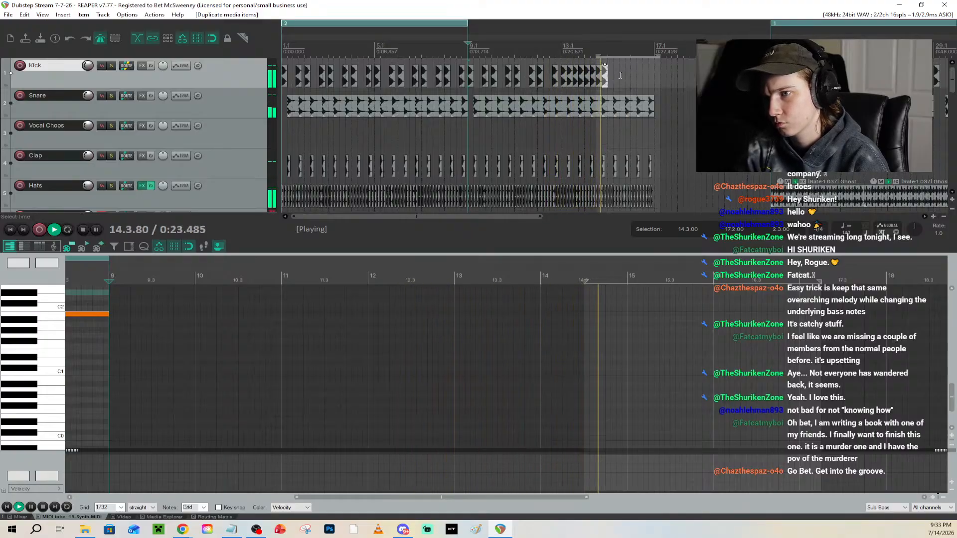
key("space")
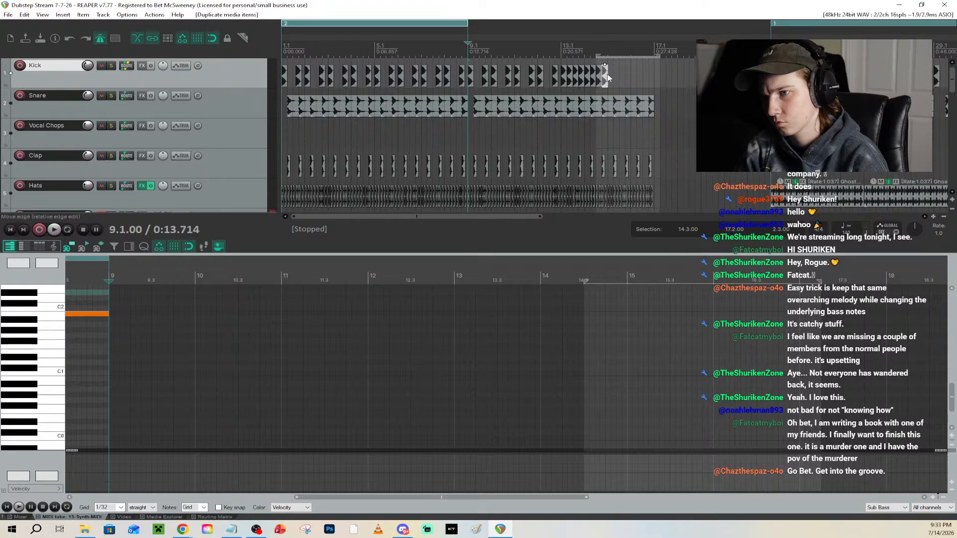
right_click(605, 78)
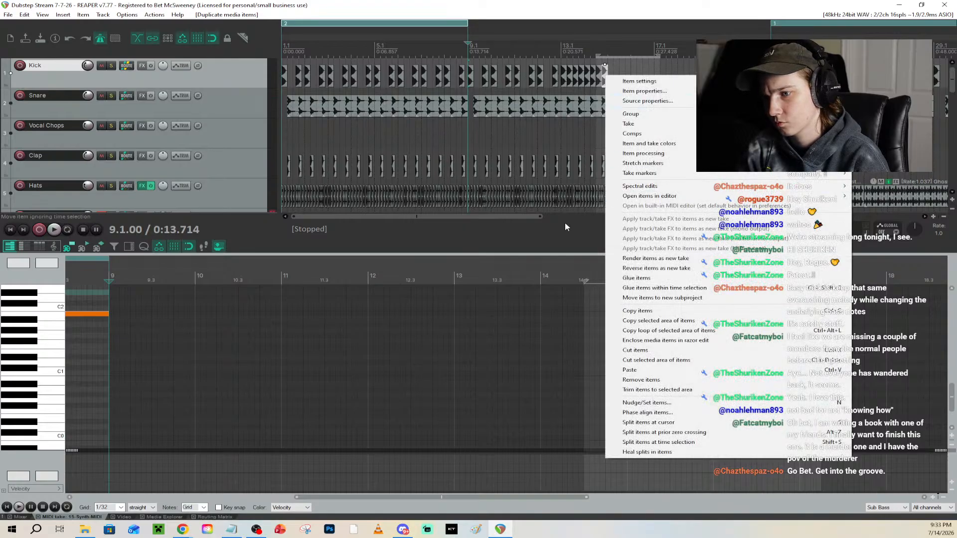
left_click(524, 216)
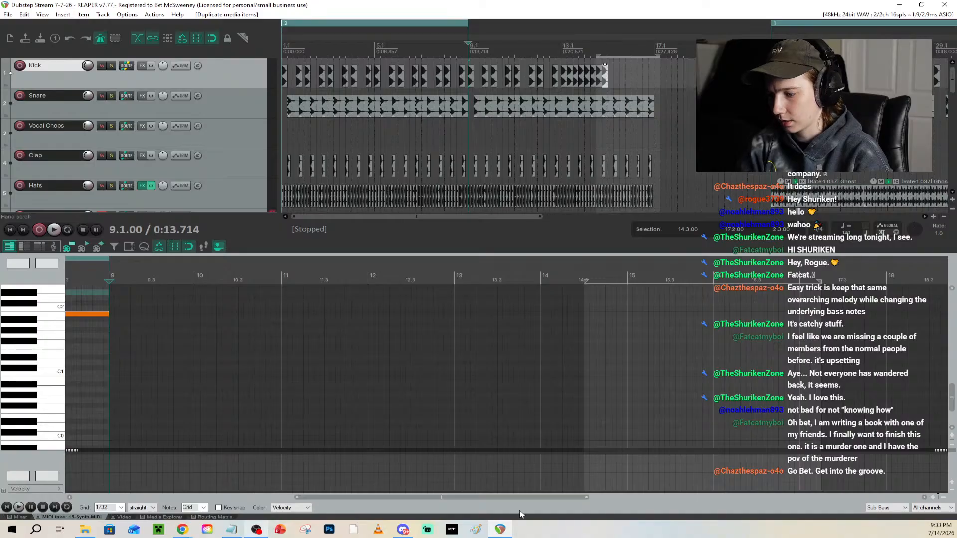
key("super+d")
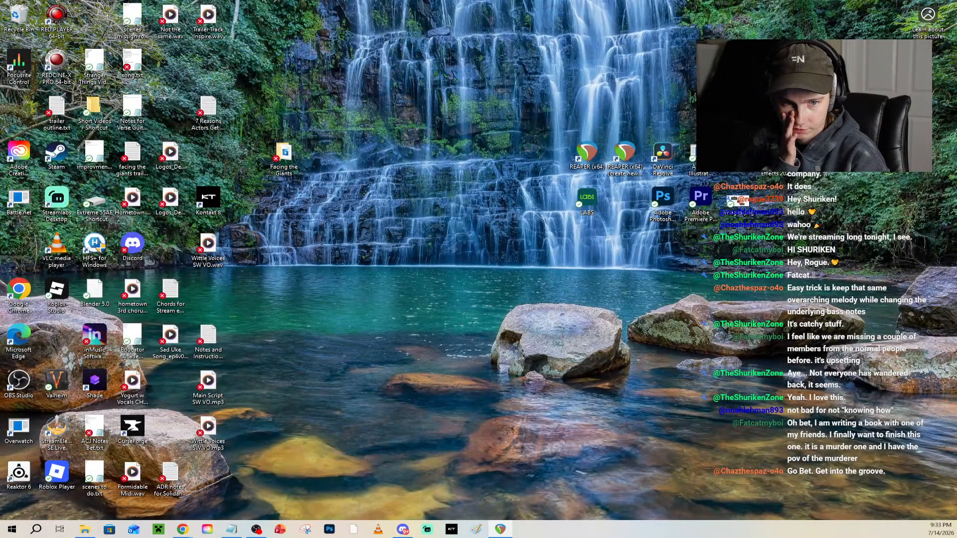
key("super+d")
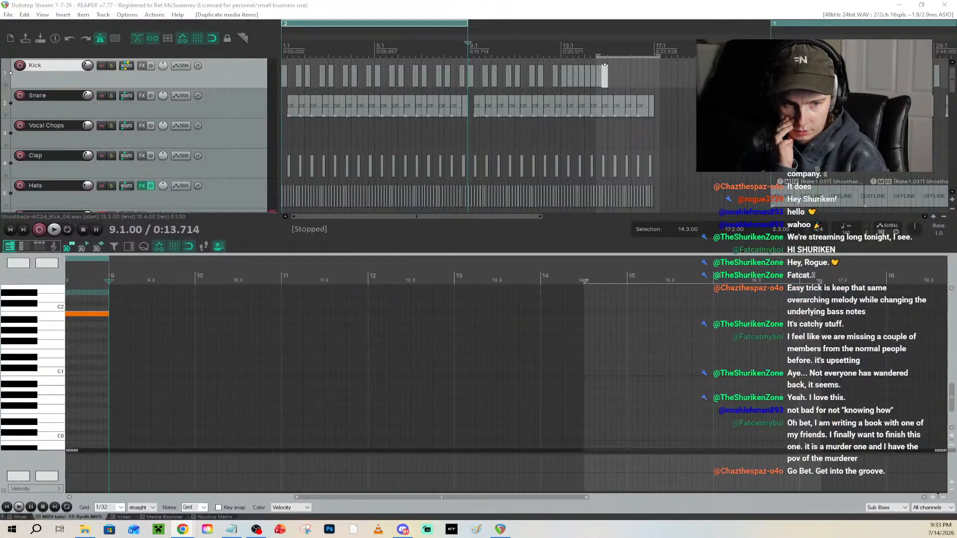
Switch to the browser and seek the YouTube video "How To Make Dubstep Like The PROS" to 27:28
left_click_drag(398, 56, 301, 77)
left_click_drag(563, 285, 563, 285)
left_click(562, 287)
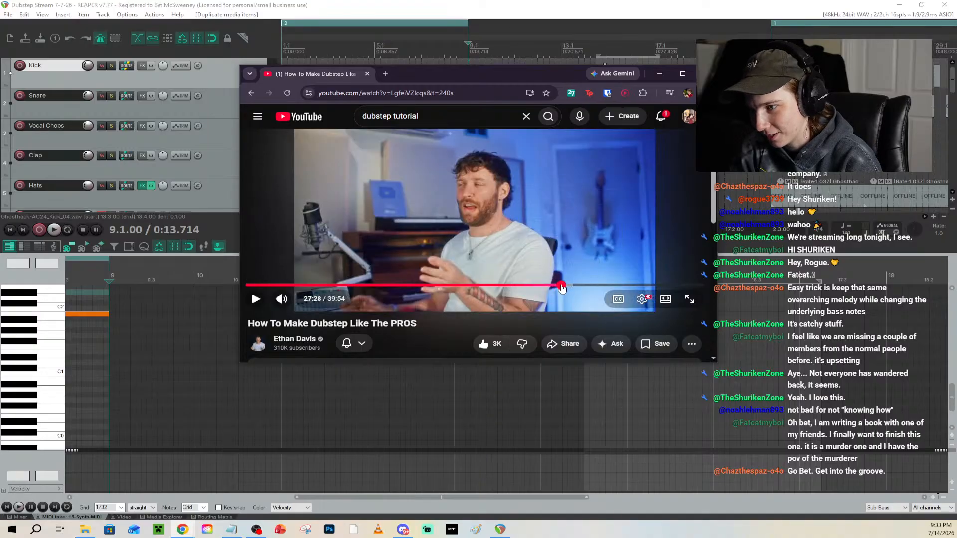
left_click(562, 285)
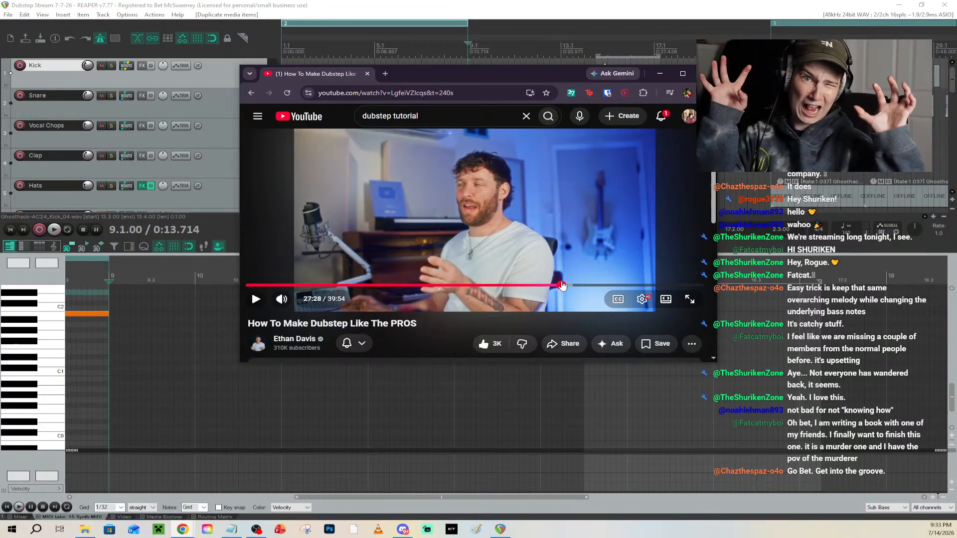
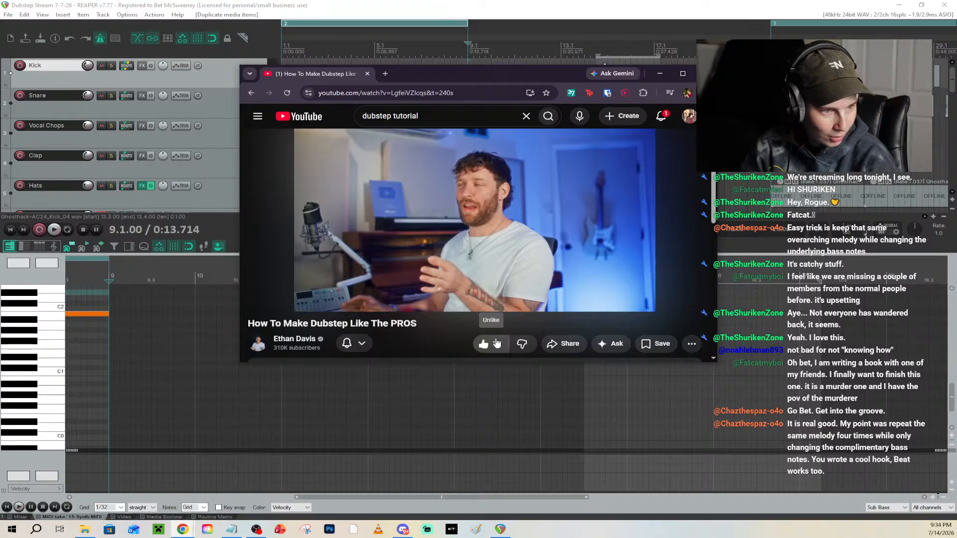
Examine the tutorial's arrangement between about 29:13 and 33:28 as a drum reference, and return to REAPER
left_click_drag(528, 285, 623, 285)
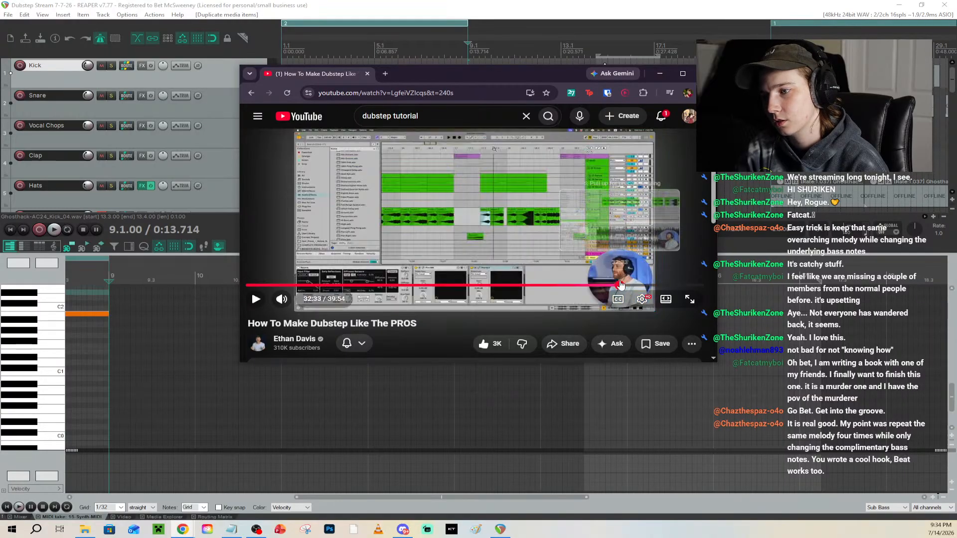
left_click(625, 285)
left_click(628, 285)
left_click(630, 285)
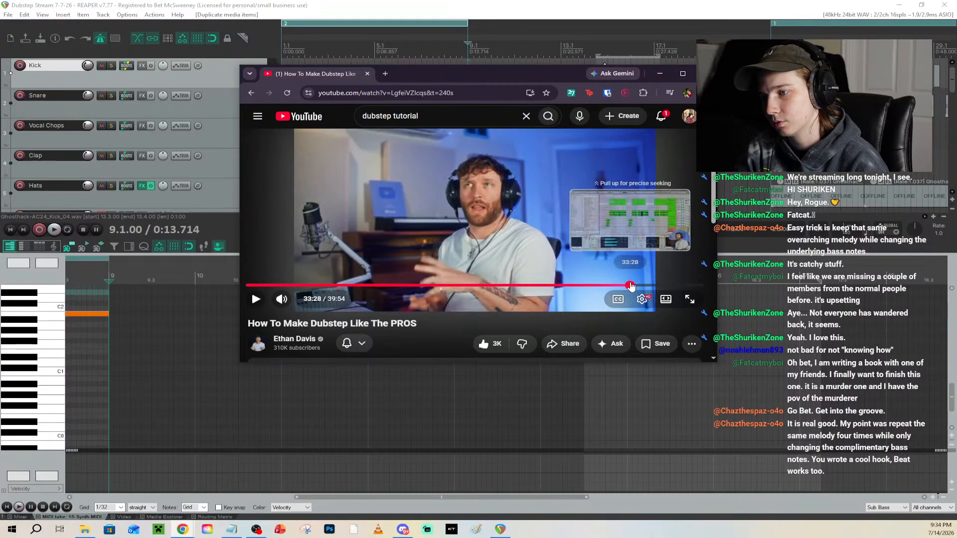
left_click(619, 286)
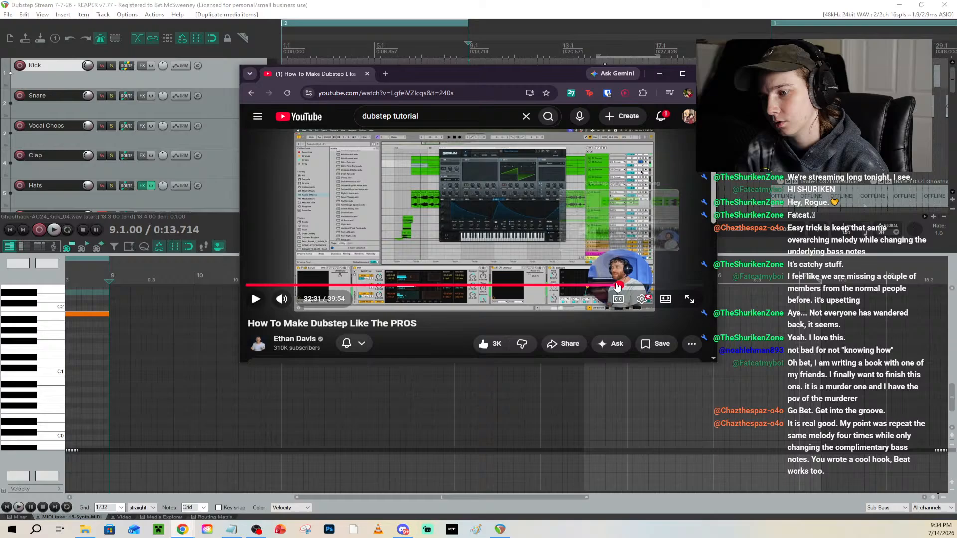
left_click(608, 286)
left_click(600, 286)
left_click(595, 286)
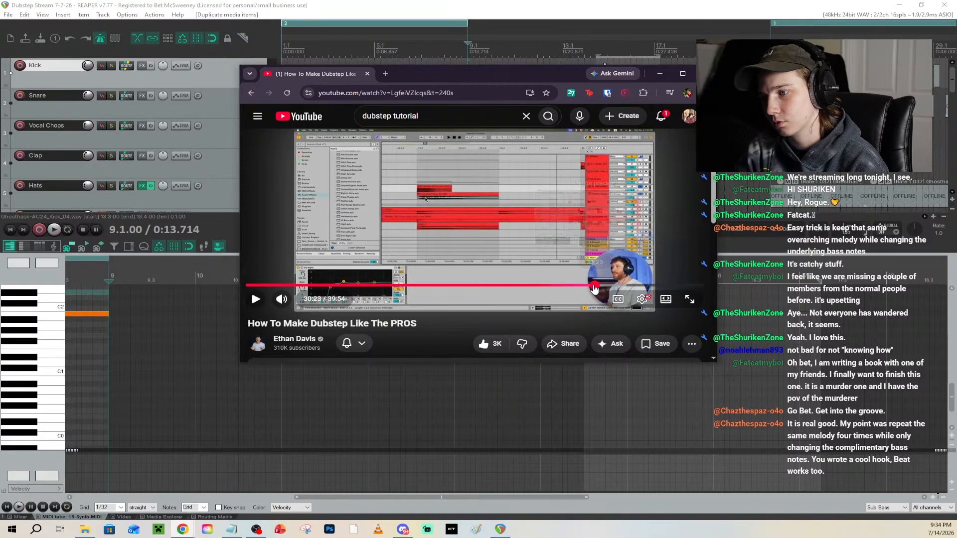
left_click(593, 289)
left_click(591, 289)
left_click(587, 289)
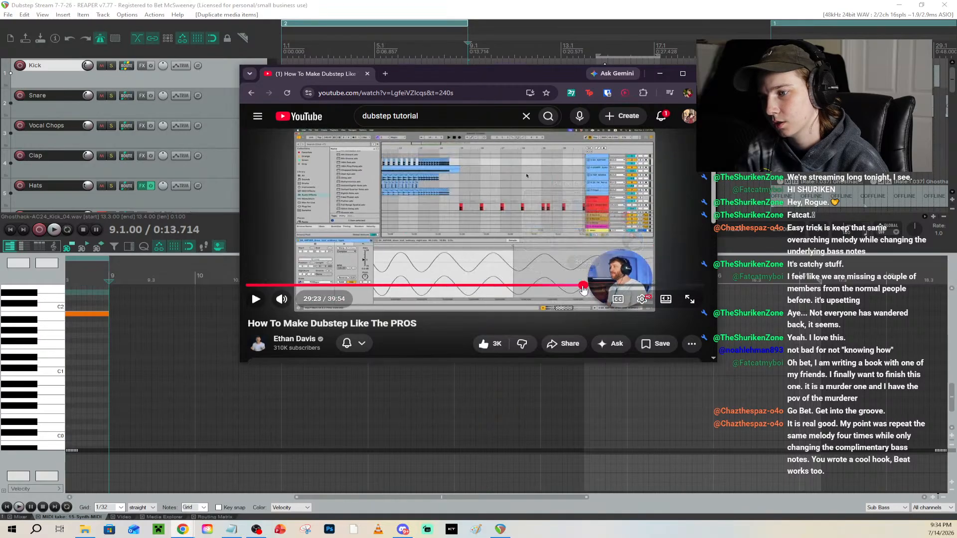
left_click(582, 288)
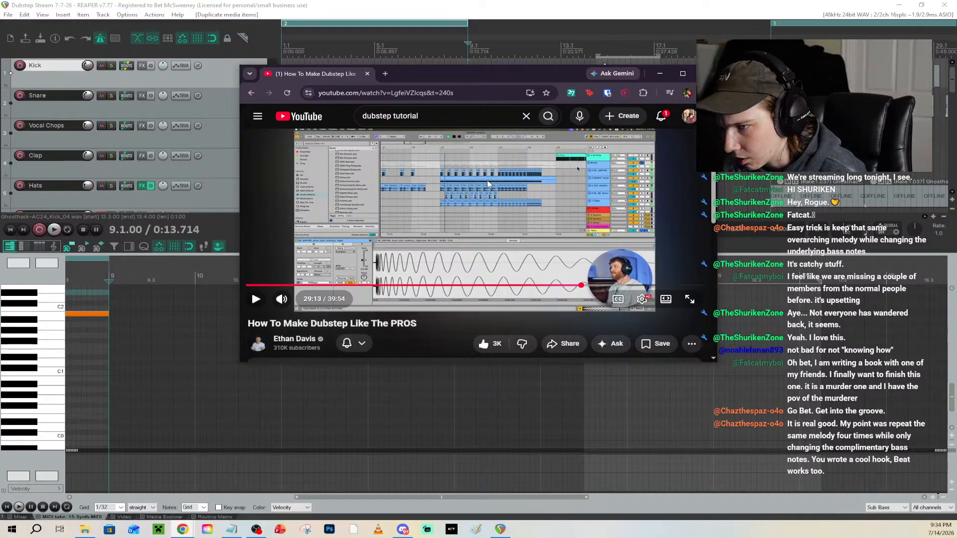
left_click(705, 74)
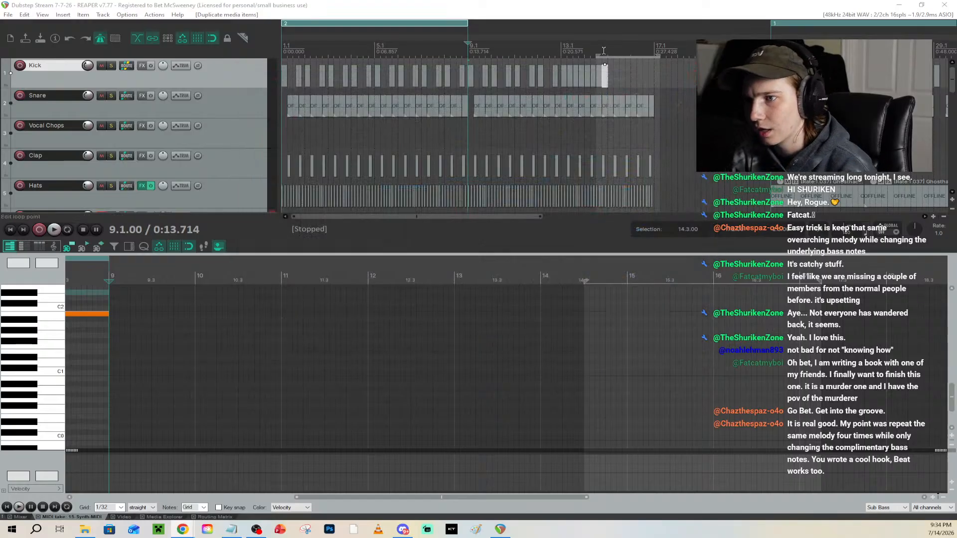
Play the steady Kick run from 13.1.50 into bar 14
scroll(549, 57, "up", 3)
left_click(465, 351)
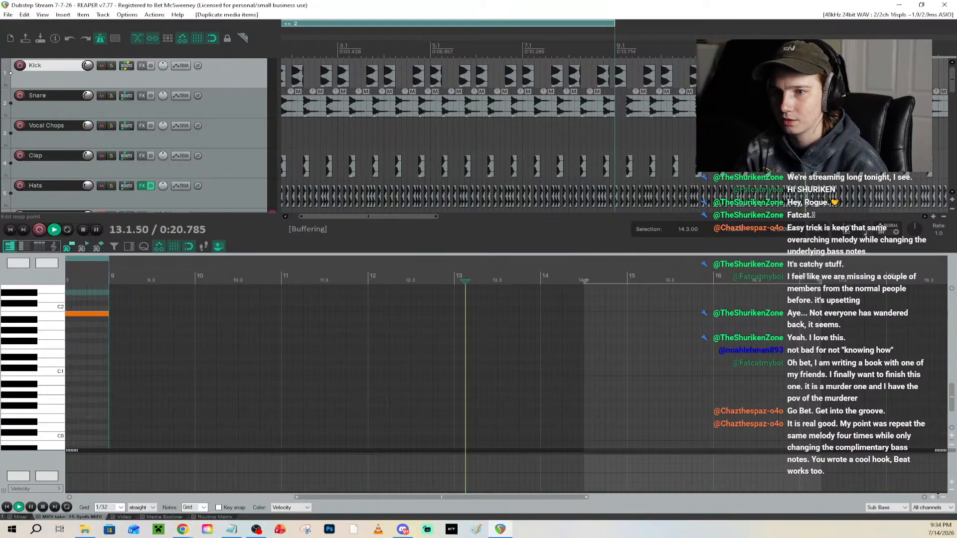
left_click_drag(402, 221, 487, 221)
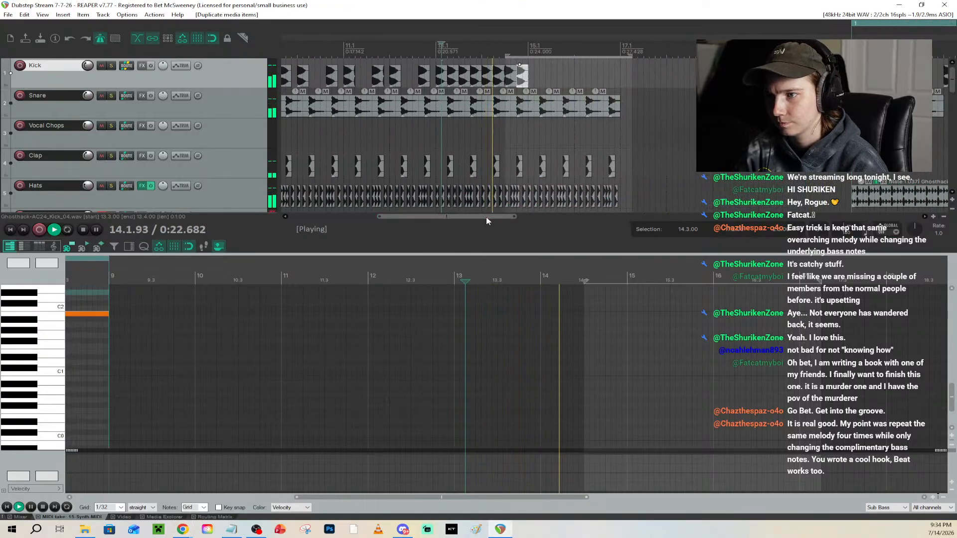
key("space")
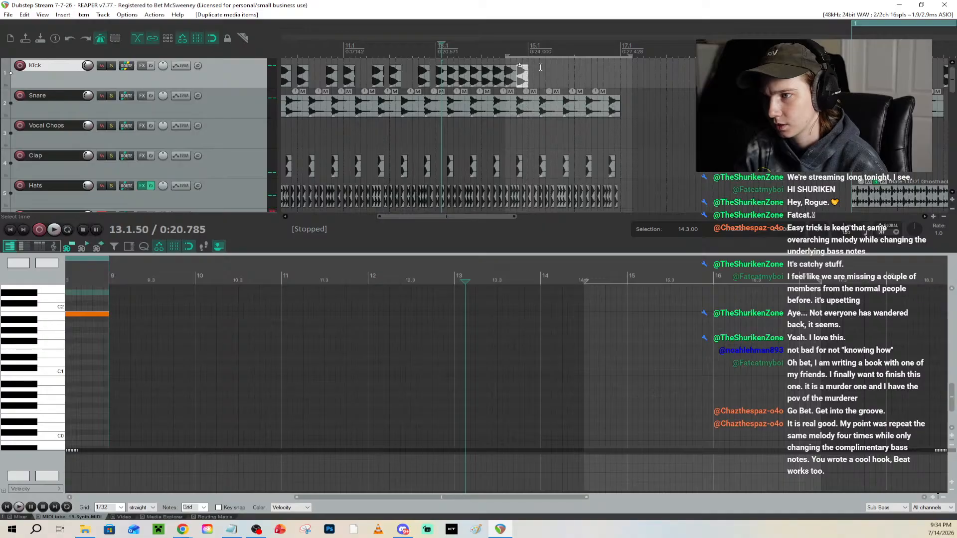
Copy the Kick hit to 15.1.00 at half-beat spacing and duplicate it to fill bar 15 up to 16.1.00
left_click(440, 78)
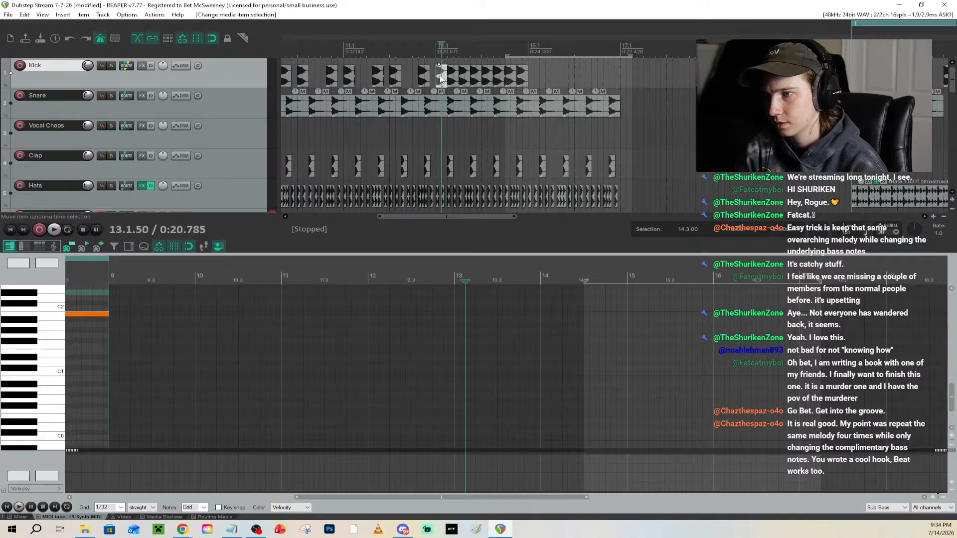
left_click_drag(440, 78, 539, 75)
key("ctrl+z")
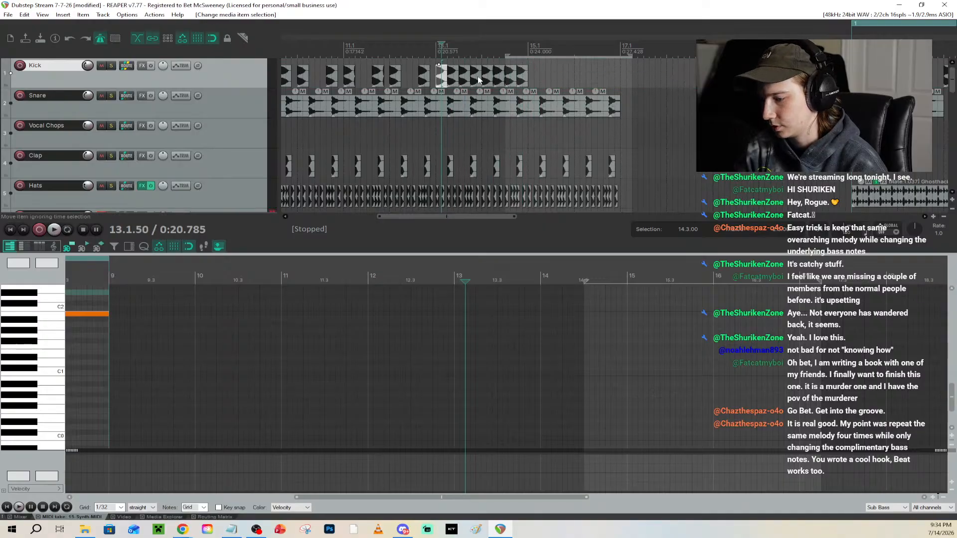
left_click_drag(439, 78, 539, 80)
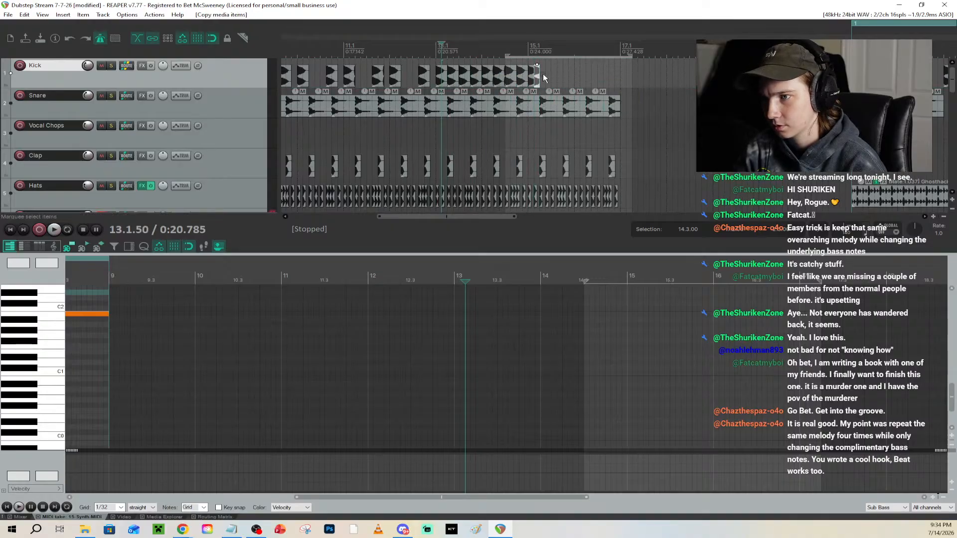
key("ctrl+d")
key("ctrl+d")
key("ctrl+d")
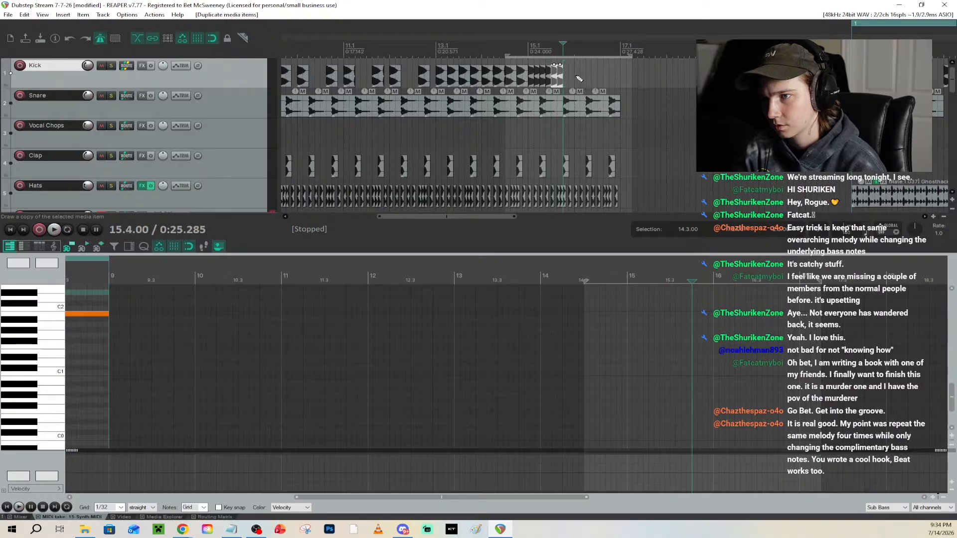
Play the doubled Kick run in context from 13.1.00, and hear it again from 15.1.00
left_click(524, 39)
left_click(436, 43)
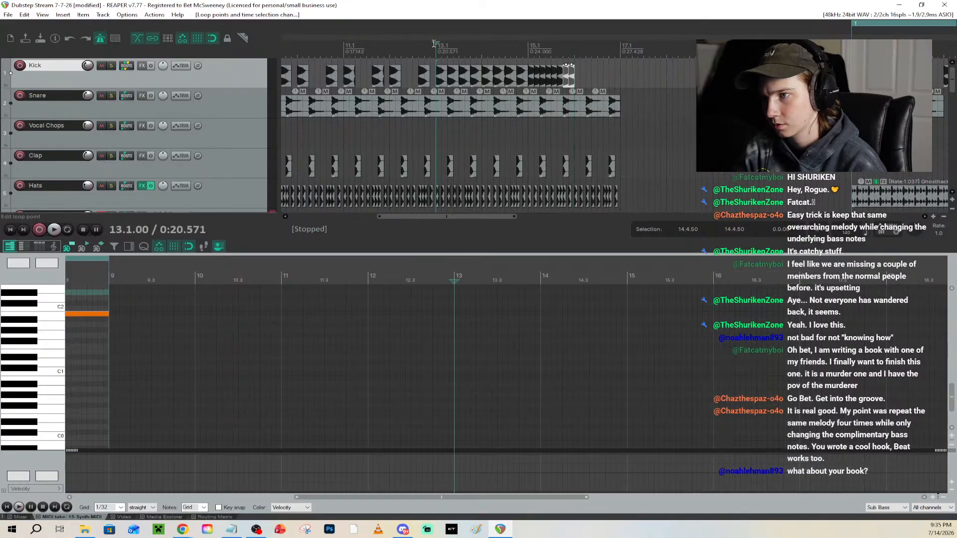
key("space")
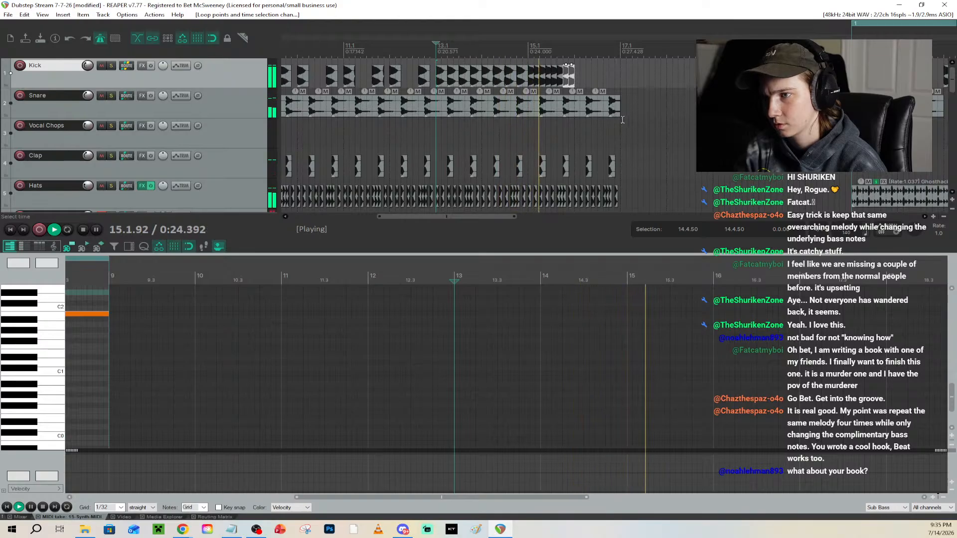
key("space")
scroll(584, 70, "up", 2)
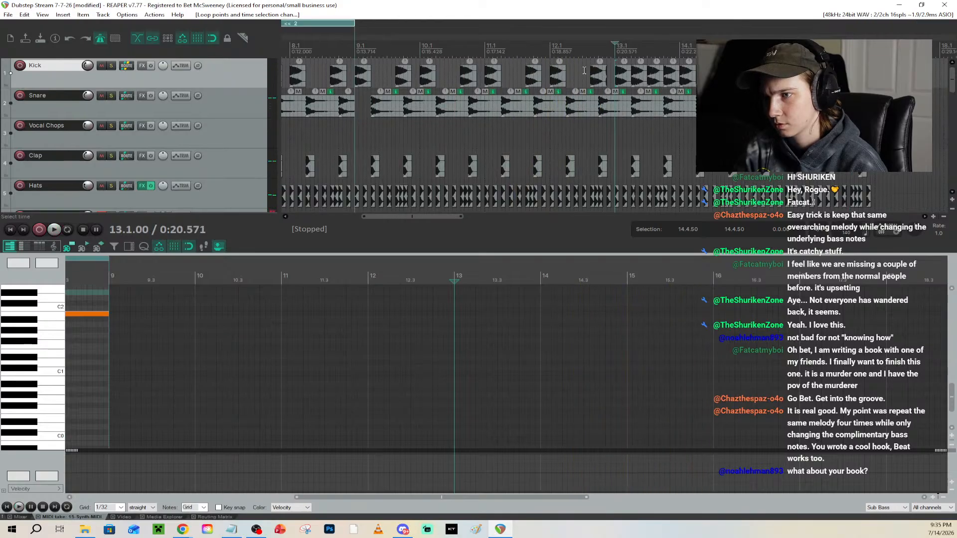
scroll(649, 165, "up", 2)
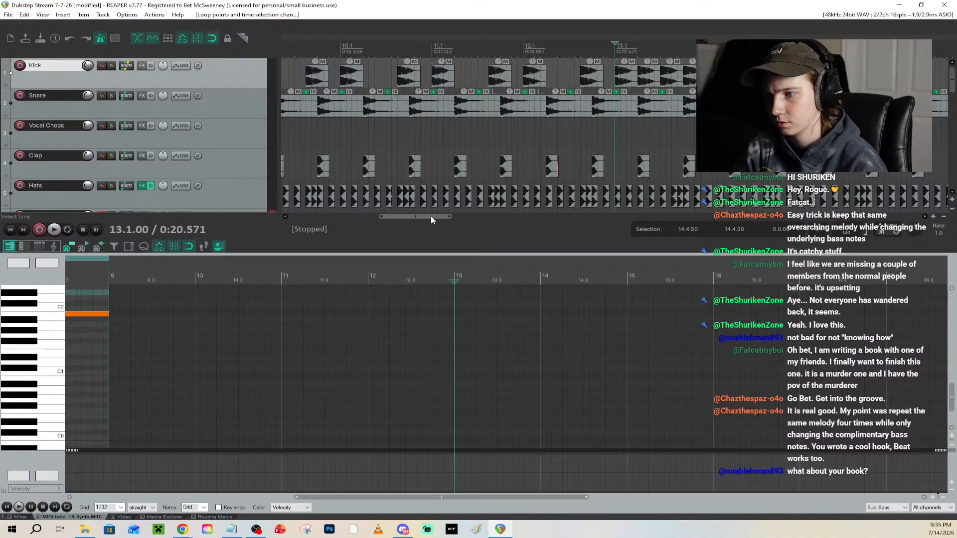
left_click_drag(431, 217, 477, 216)
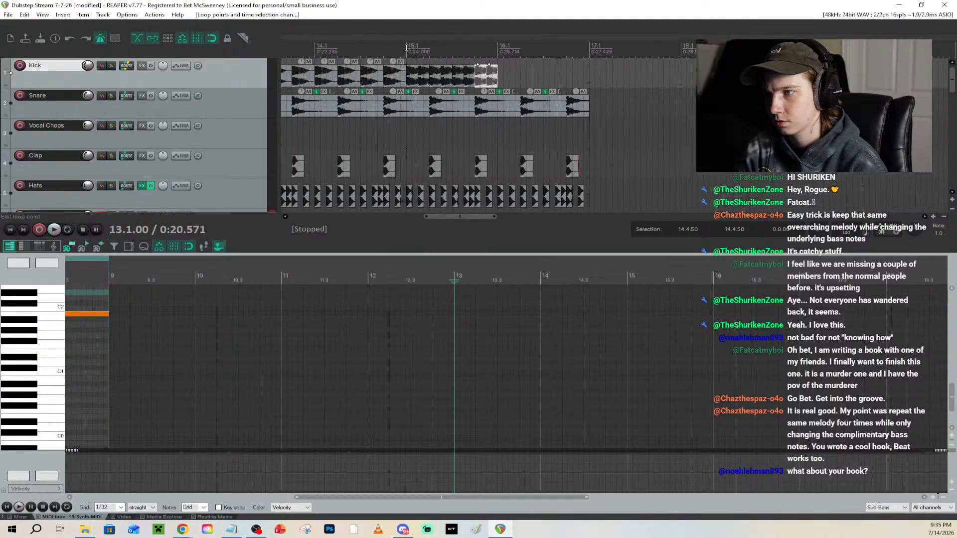
left_click(406, 47)
key("space")
key("space")
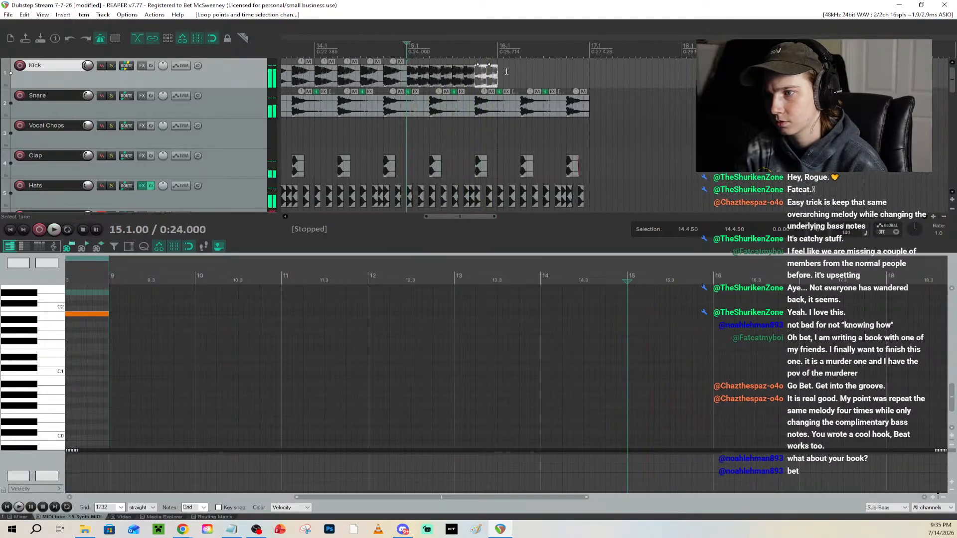
Copy the last Kick hit to 16.1.00, shorten it to a quarter beat, and duplicate it until 16.2.50
left_click(492, 77)
left_click_drag(491, 76, 502, 79)
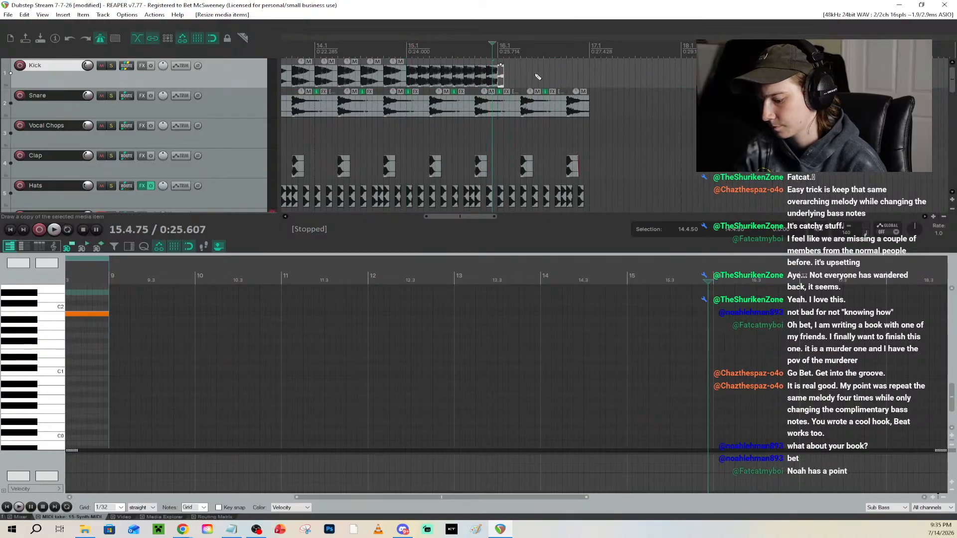
key("ctrl+d")
key("ctrl+d")
key("ctrl+d")
key("ctrl+d")
key("ctrl+d")
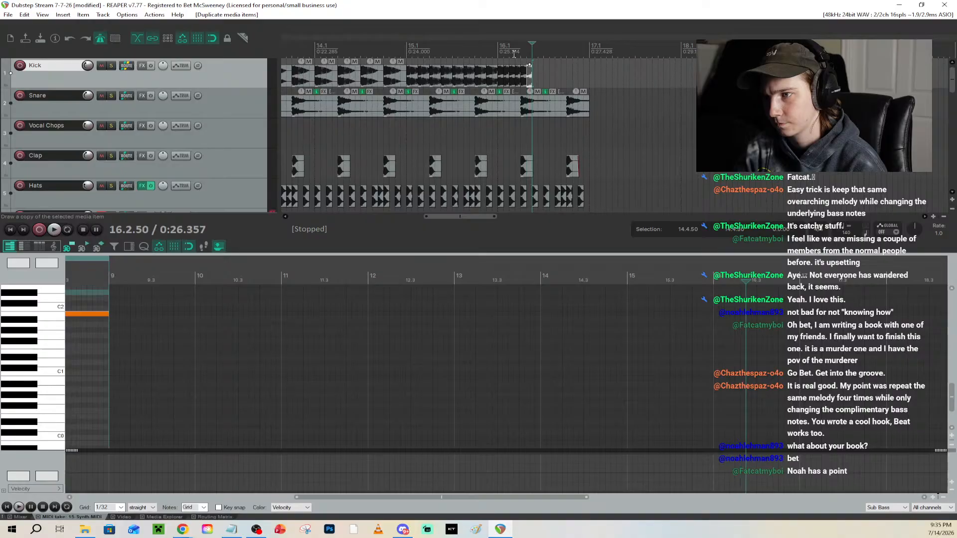
Play the accelerating Kick run twice from 13.1.00, following it through bar 15
left_click(415, 45)
scroll(418, 52, "down", 2)
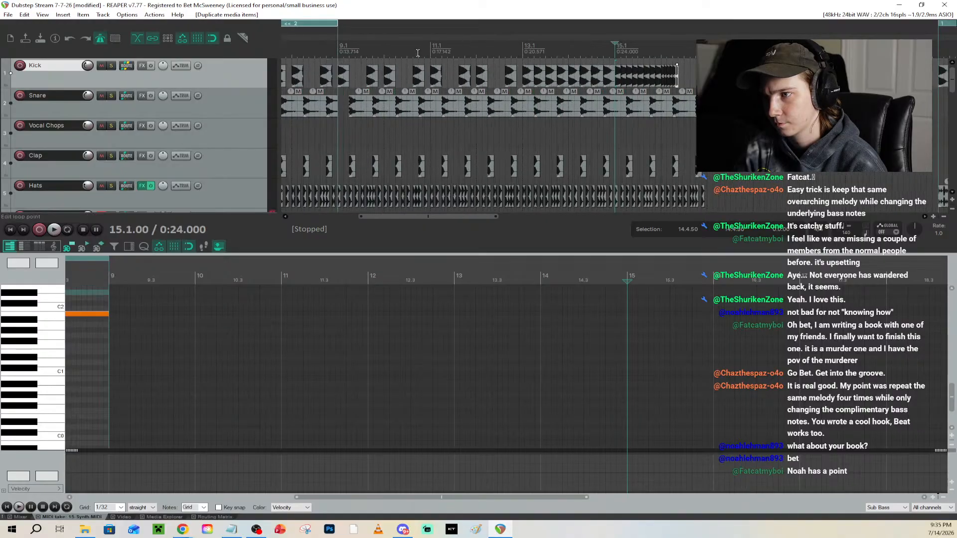
left_click(528, 45)
left_click(522, 46)
key("space")
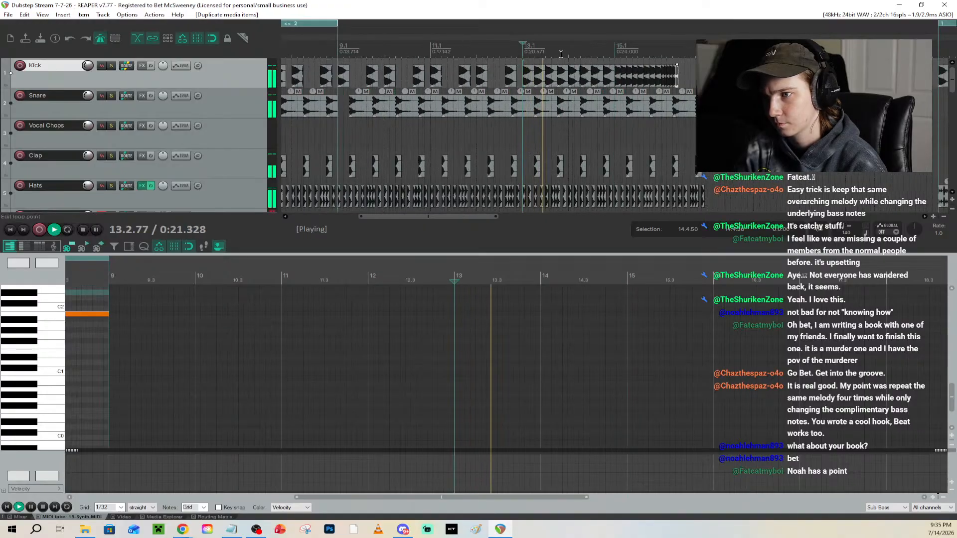
left_click_drag(486, 218, 520, 218)
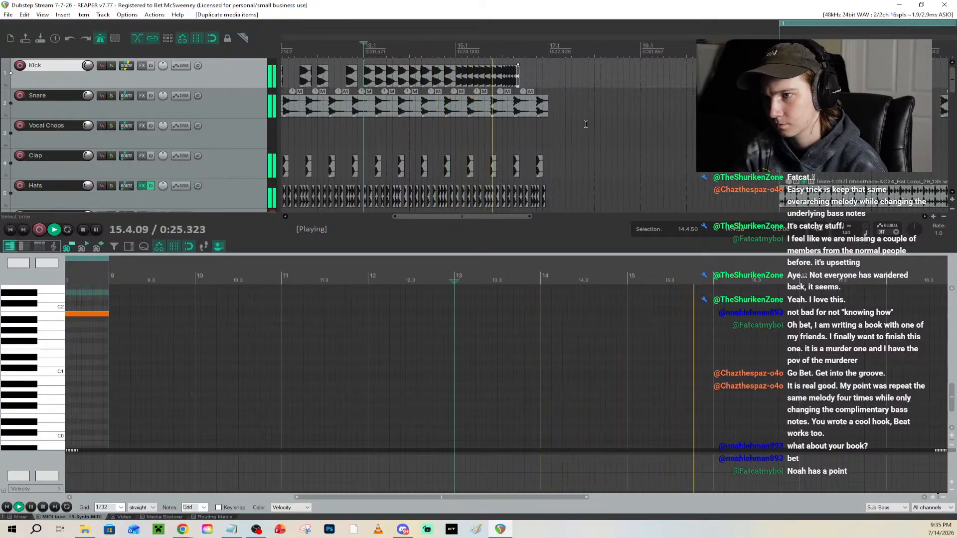
key("space")
scroll(531, 177, "up", 4)
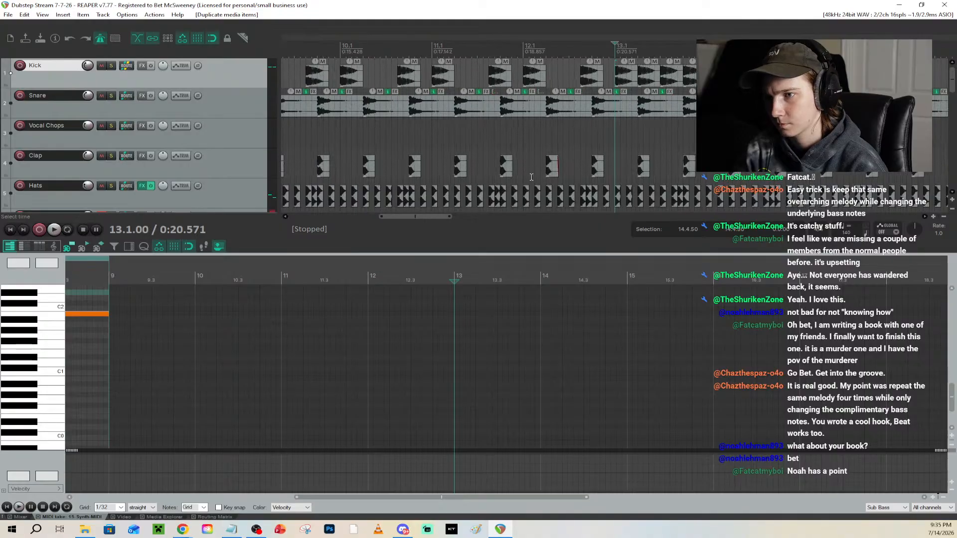
left_click_drag(428, 217, 477, 217)
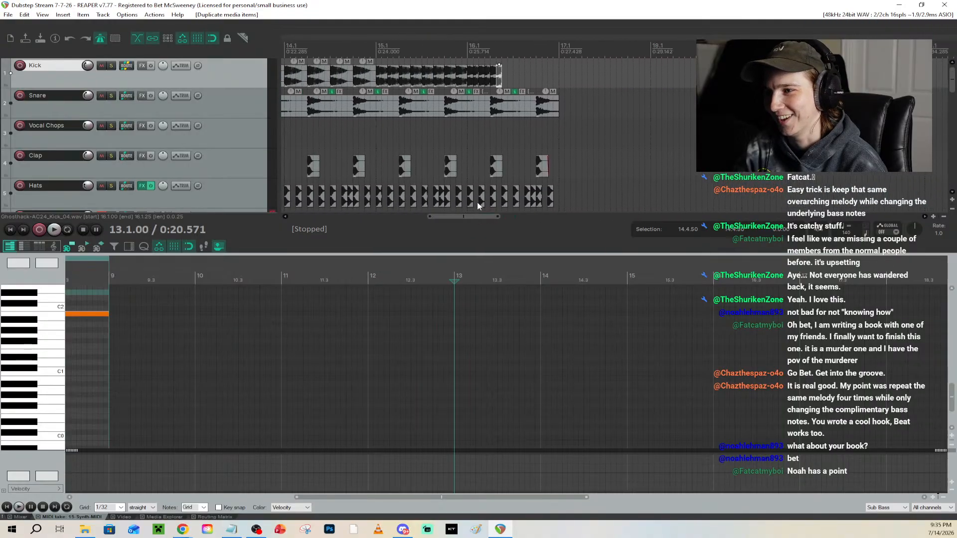
scroll(496, 69, "down", 4)
key("space")
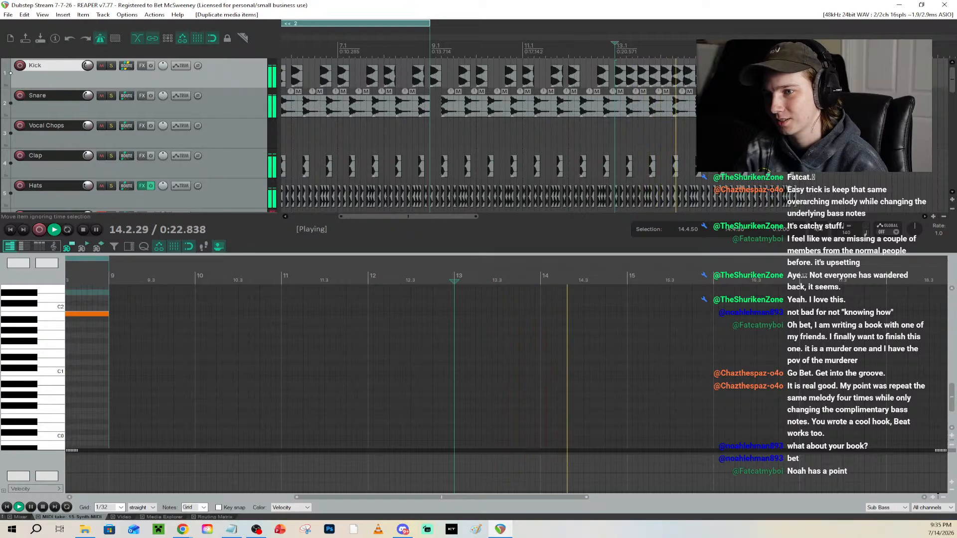
left_click_drag(463, 219, 500, 217)
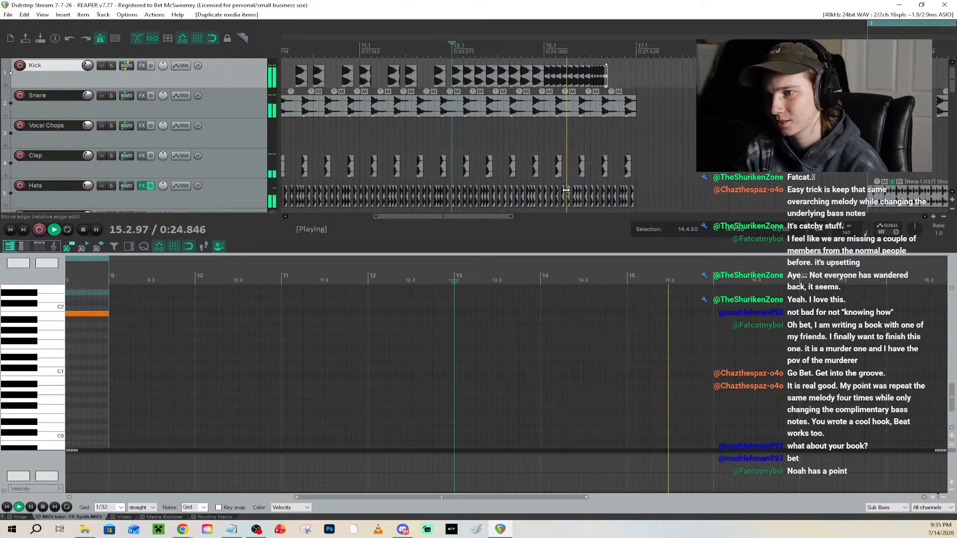
key("space")
Move the quarter-beat Kick hits to 17.1.00, and copy the half-beat hits of bar 15 to start at 16.1.00
left_click_drag(609, 75, 647, 76)
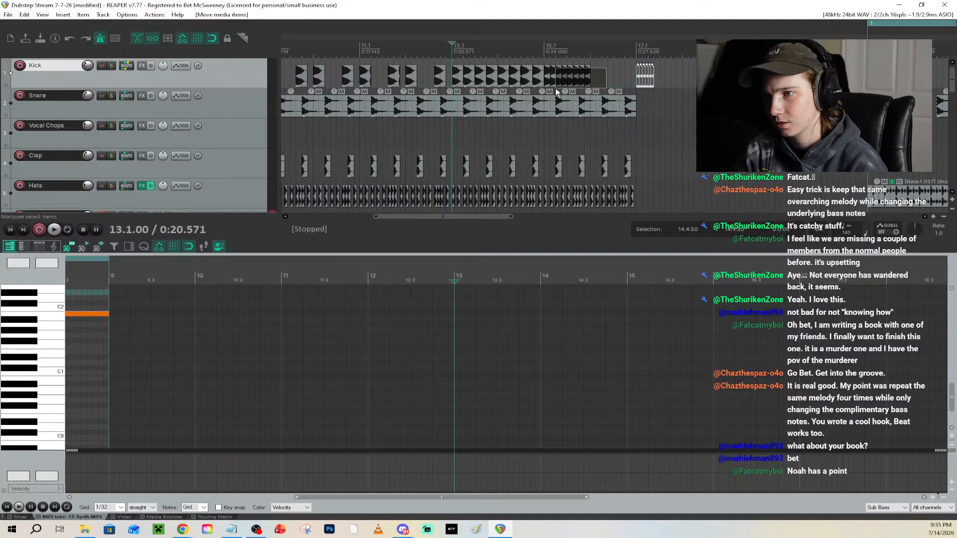
left_click_drag(556, 88, 603, 87)
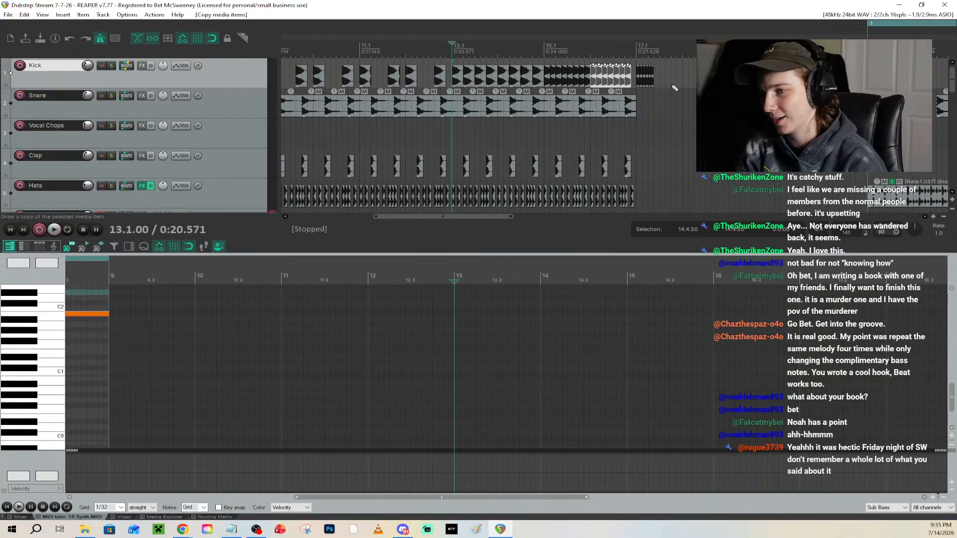
Play the extended Kick build-up from 14.4.50, and hear it again from just before bar 13
left_click(587, 44)
left_click(537, 50)
key("space")
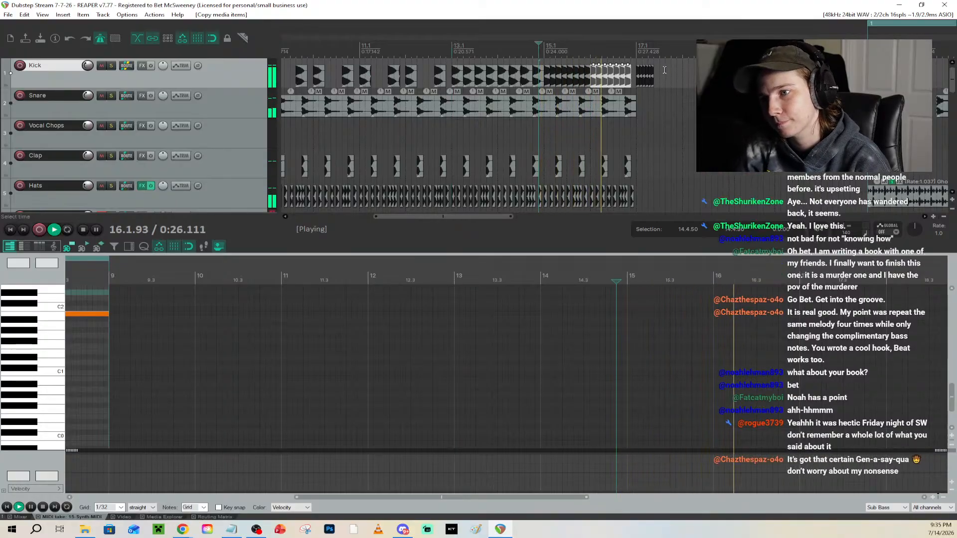
key("space")
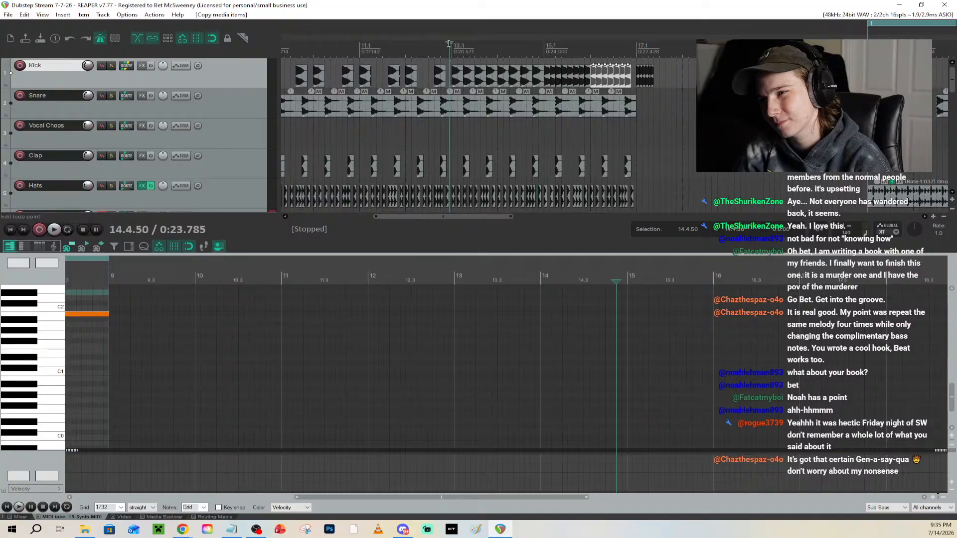
key("space")
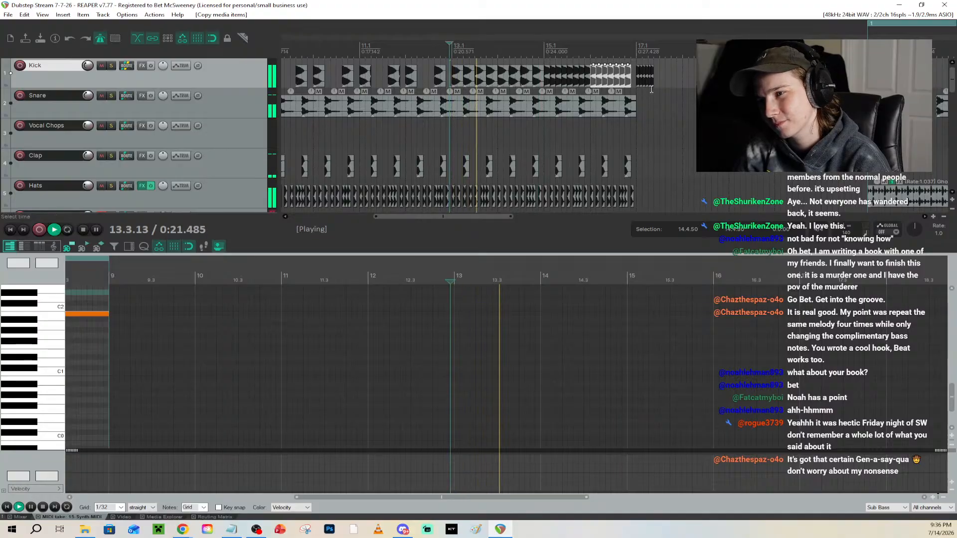
mouse_move(954, 78)
left_mouse_down()
mouse_move(955, 115)
mouse_move(954, 78)
left_mouse_up()
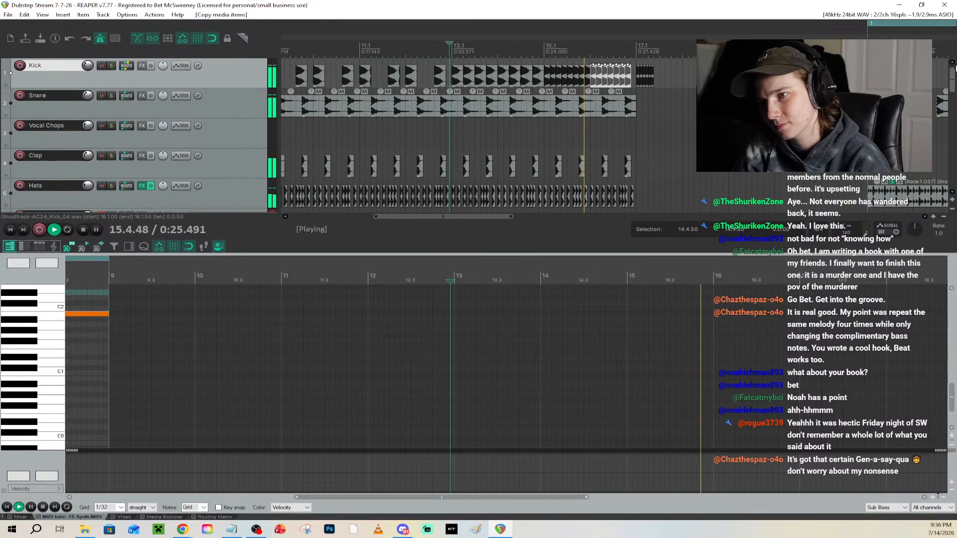
key("space")
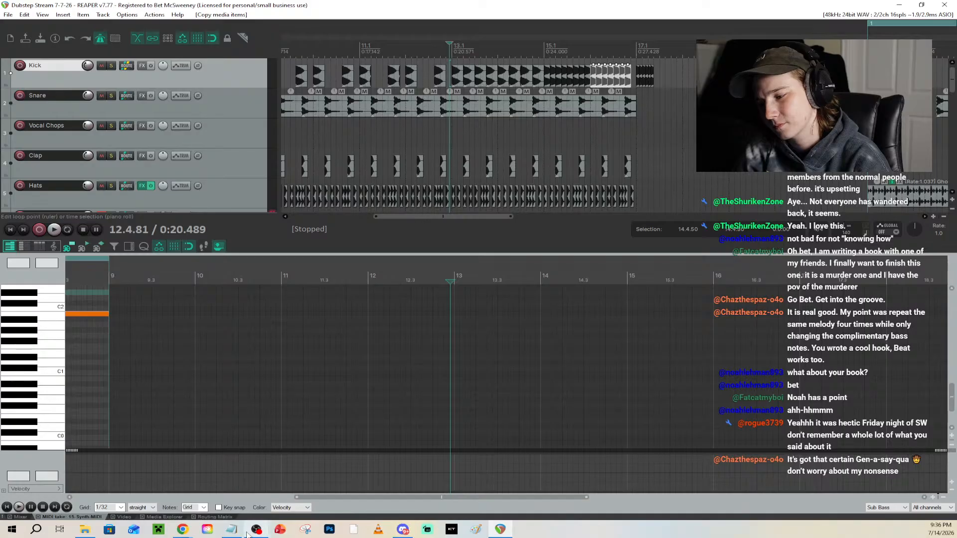
key("alt+Tab")
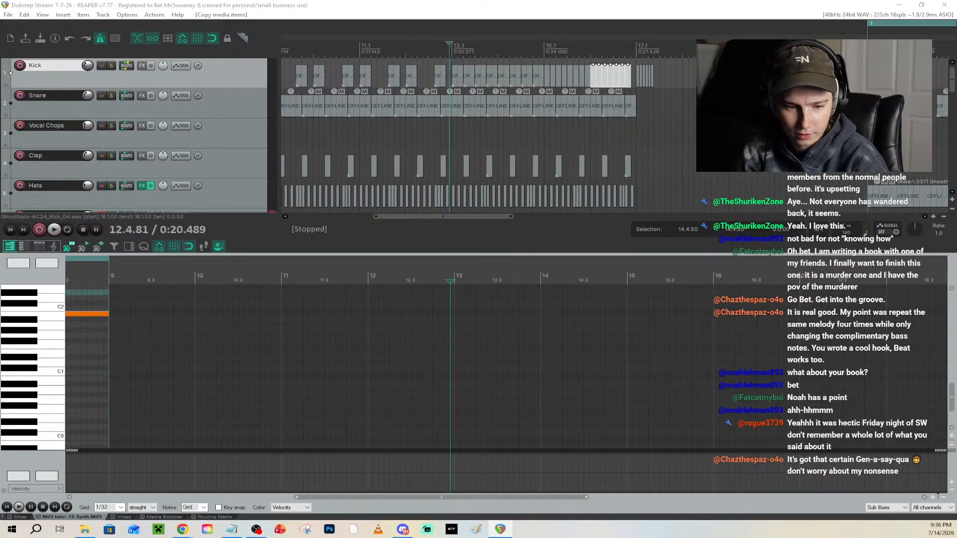
key("super+d")
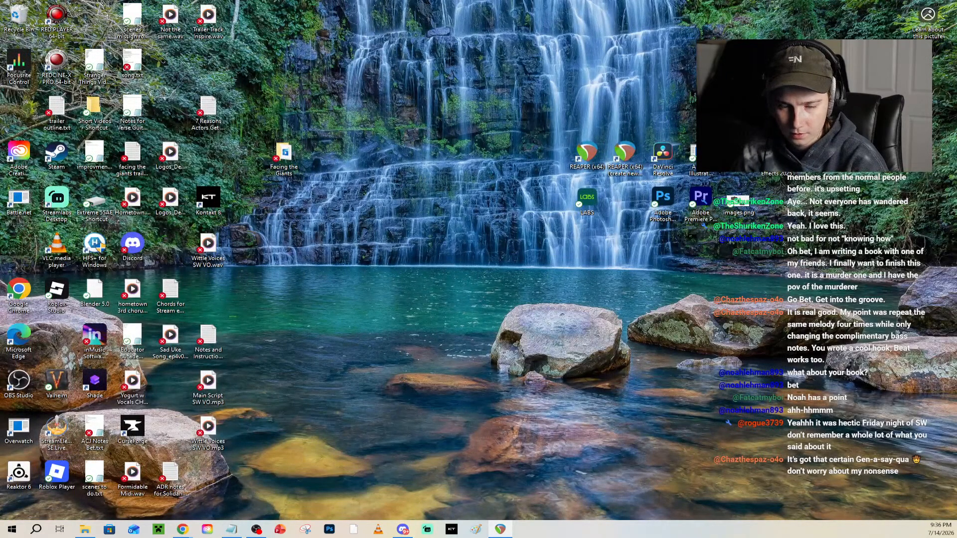
key("super+d")
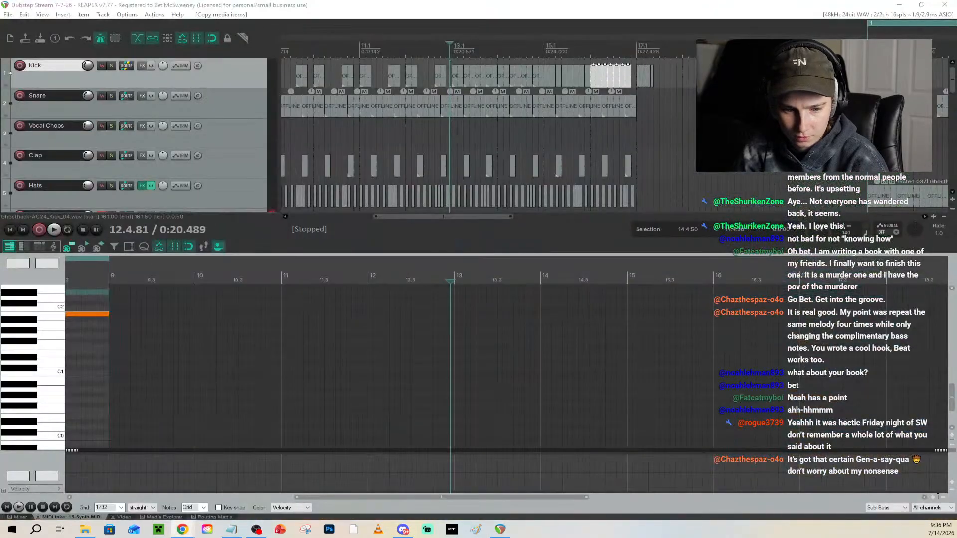
key("super+d")
key("super+d")
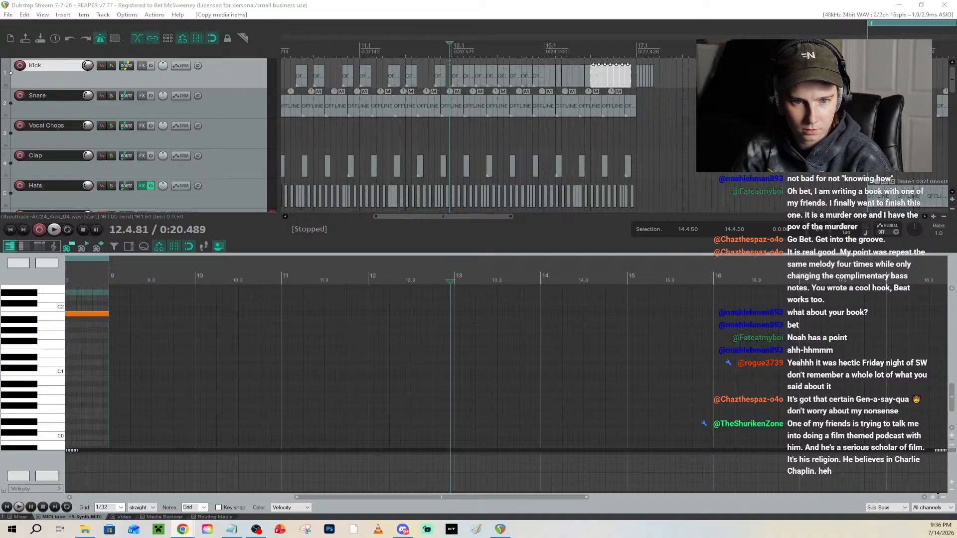
left_click_drag(588, 96, 317, 71)
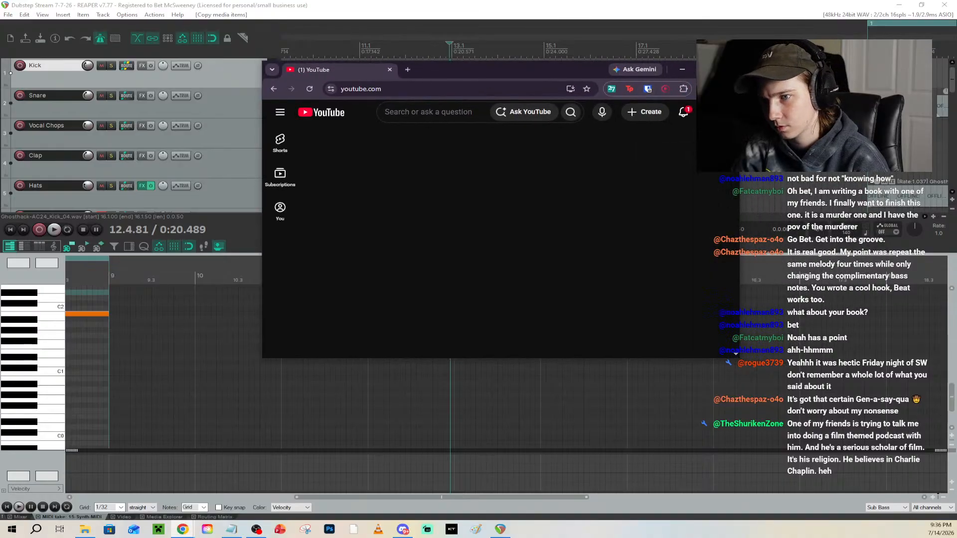
left_click(713, 112)
left_click_drag(586, 75, 956, 130)
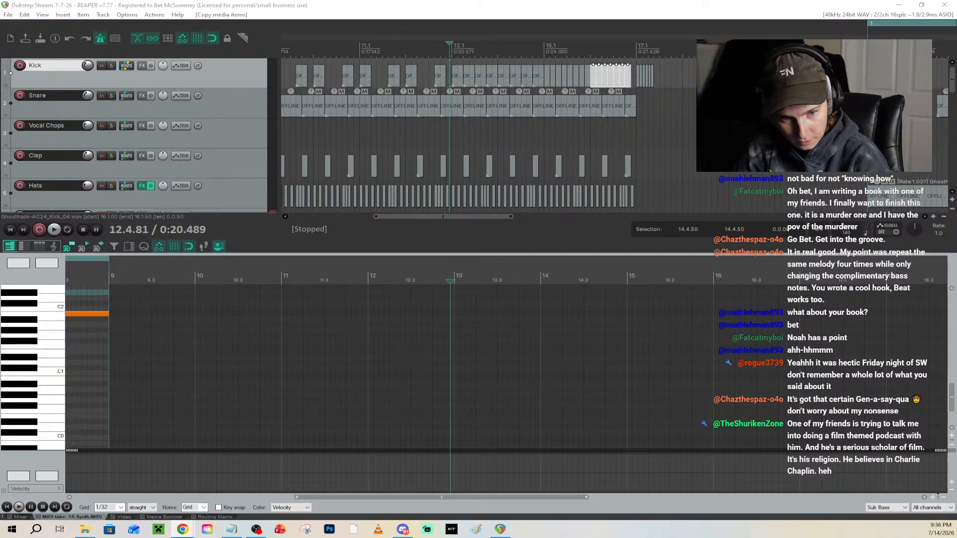
Switch to the browser's "How To Make Dubstep Like The PROS" tutorial and skip through the arrangement from 31:36 to past 32:57
left_click_drag(444, 0, 509, 134)
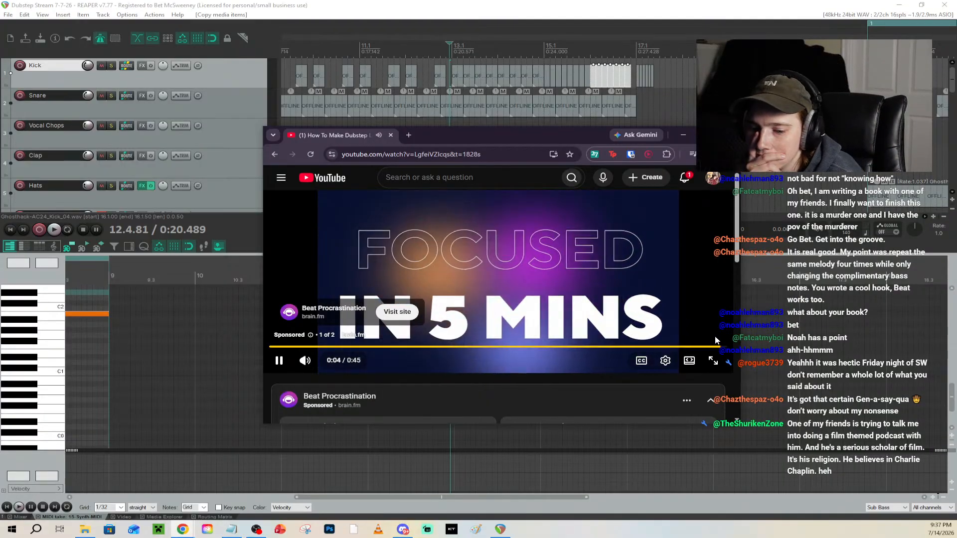
left_click(709, 335)
left_click(630, 347)
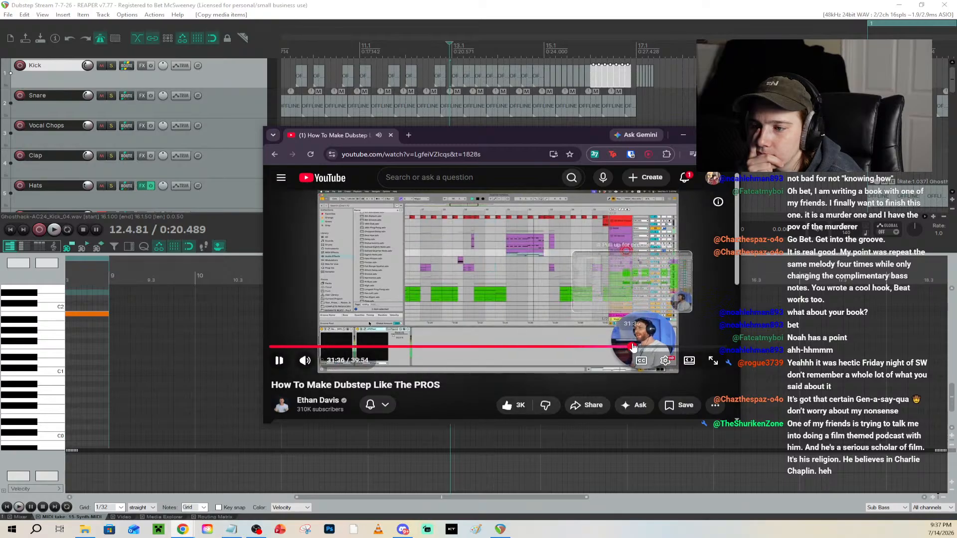
left_click(643, 345)
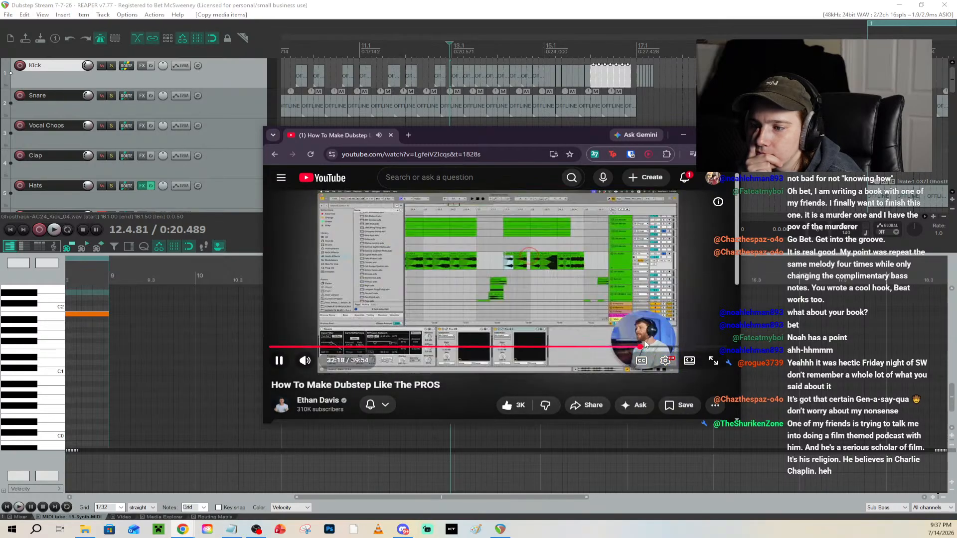
left_click(645, 343)
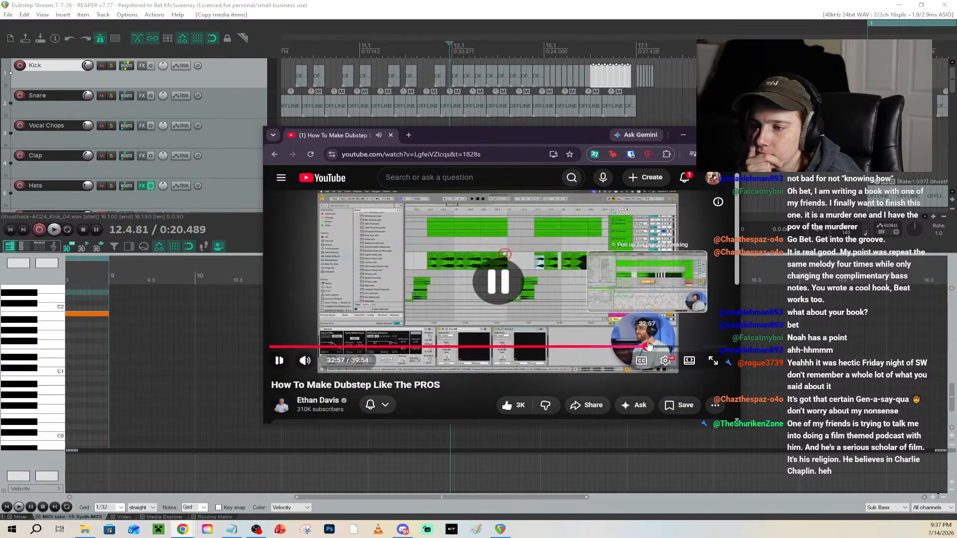
left_click(653, 348)
Jump the tutorial back to about 29 minutes, examine its drum build-up arrangement, and put the browser window away
left_click(617, 348)
left_click(610, 348)
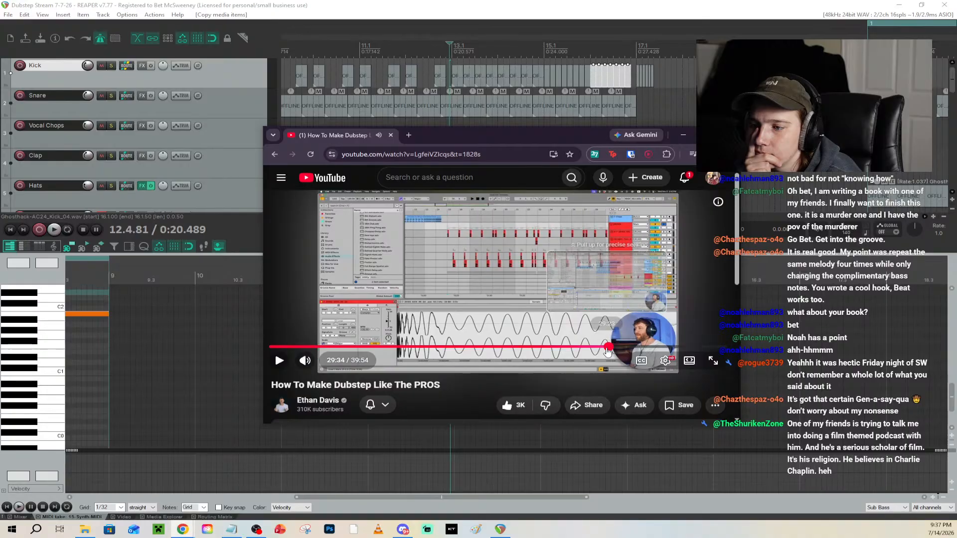
left_click(604, 347)
left_click(611, 308)
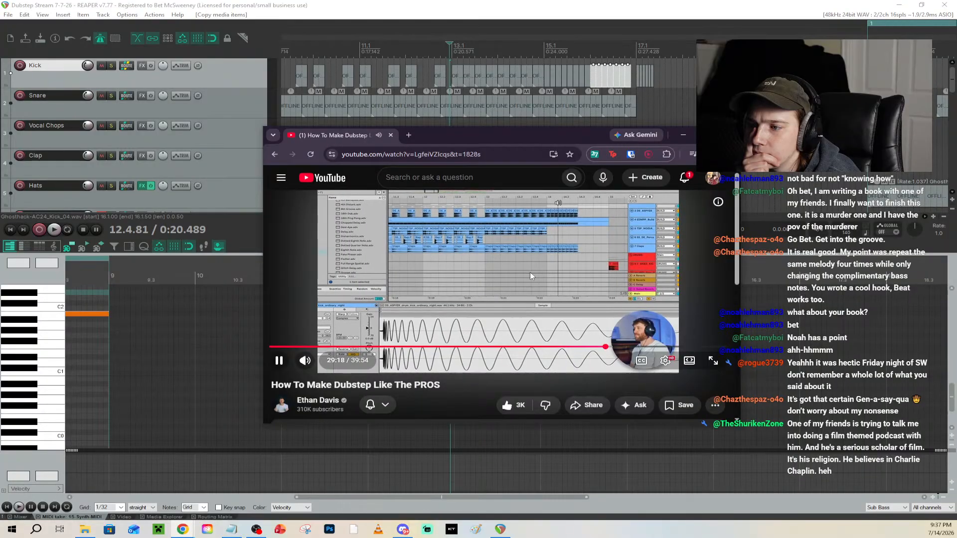
left_click(554, 283)
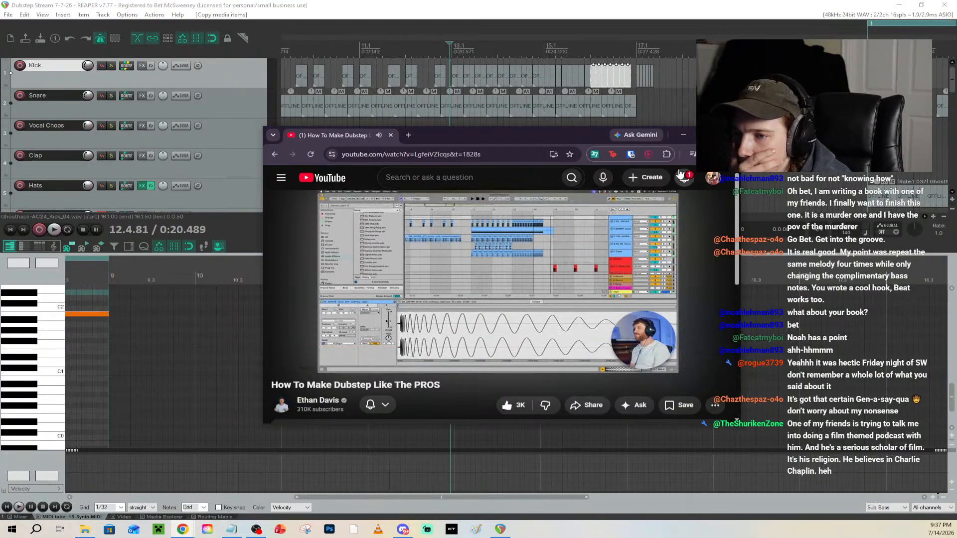
left_click_drag(577, 142, 956, 149)
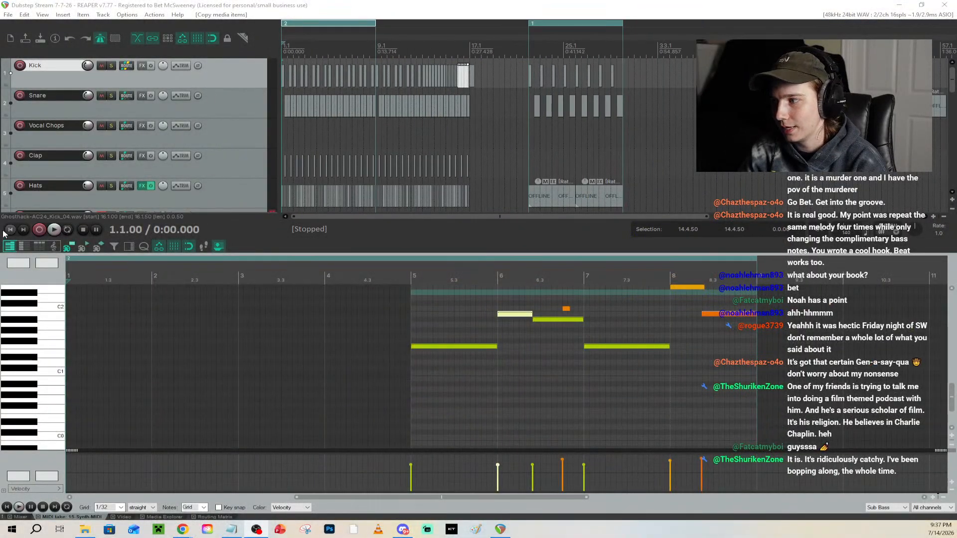
Play the project from 1.1.00 and look through the whole track list while it runs
key("space")
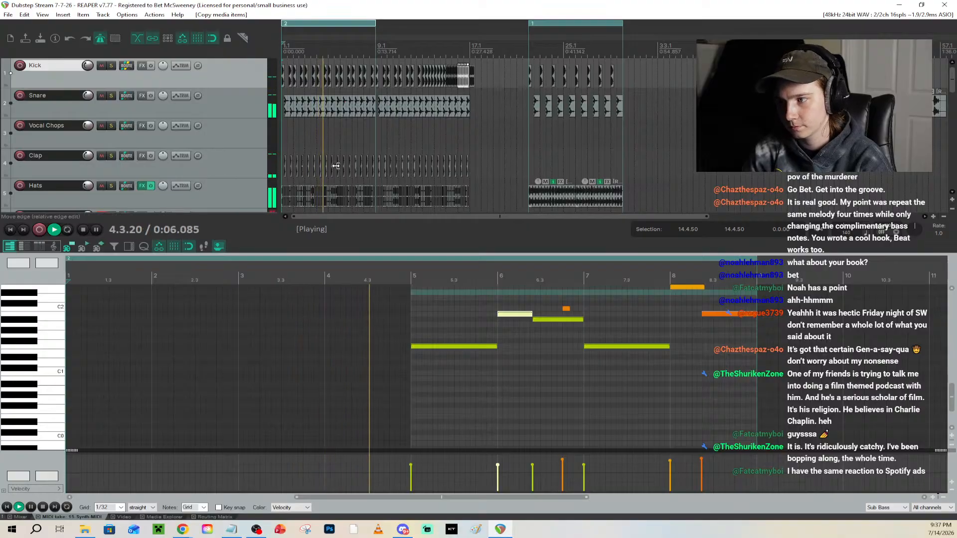
scroll(203, 170, "down", 3)
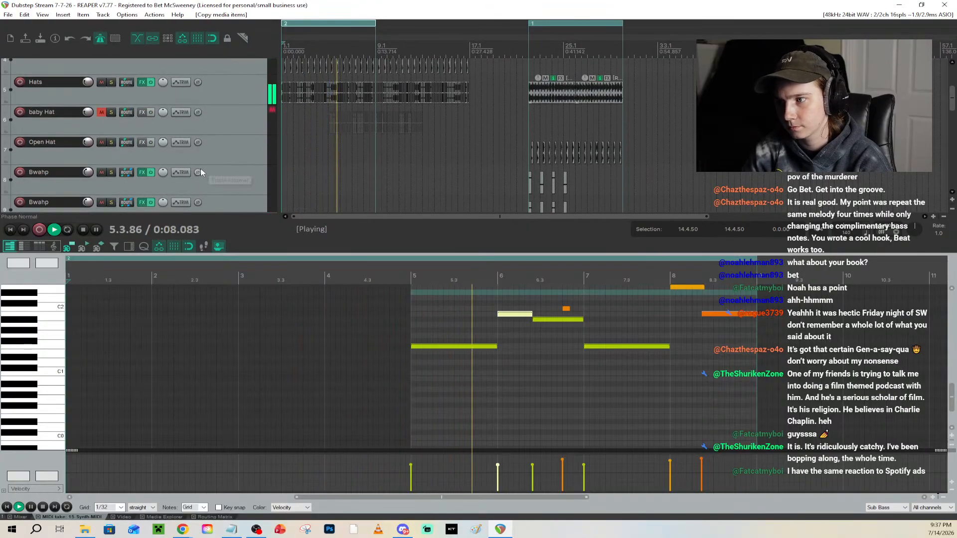
scroll(202, 170, "down", 3)
scroll(201, 169, "down", 6)
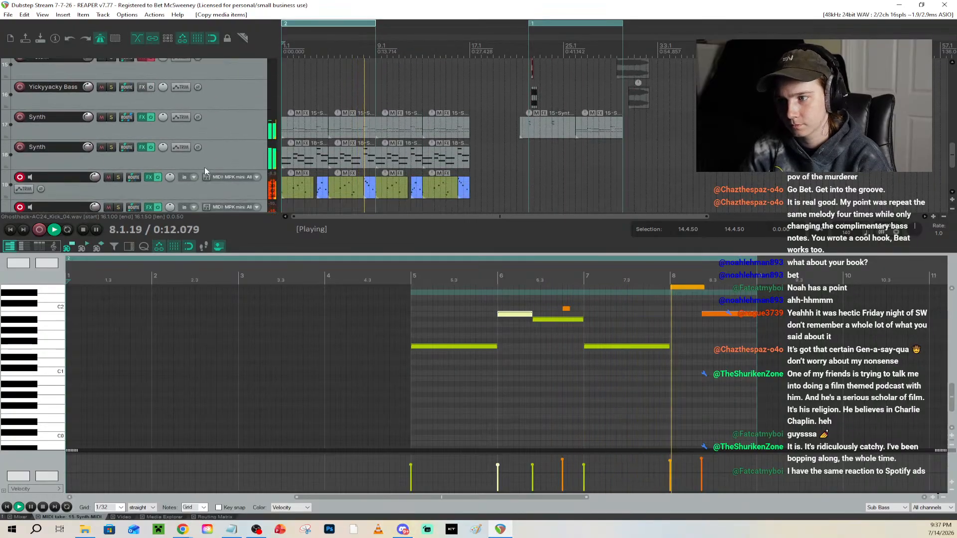
scroll(204, 169, "down", 2)
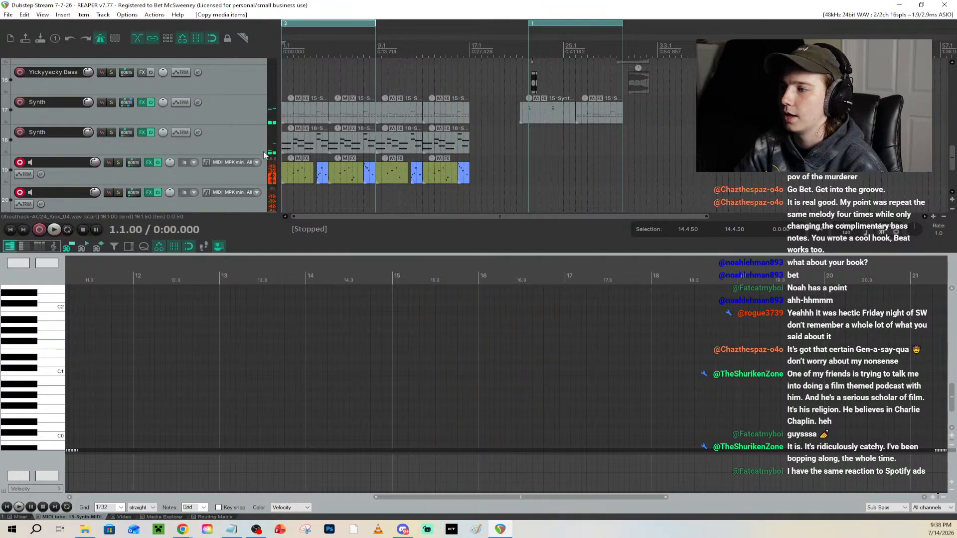
scroll(240, 149, "up", 15)
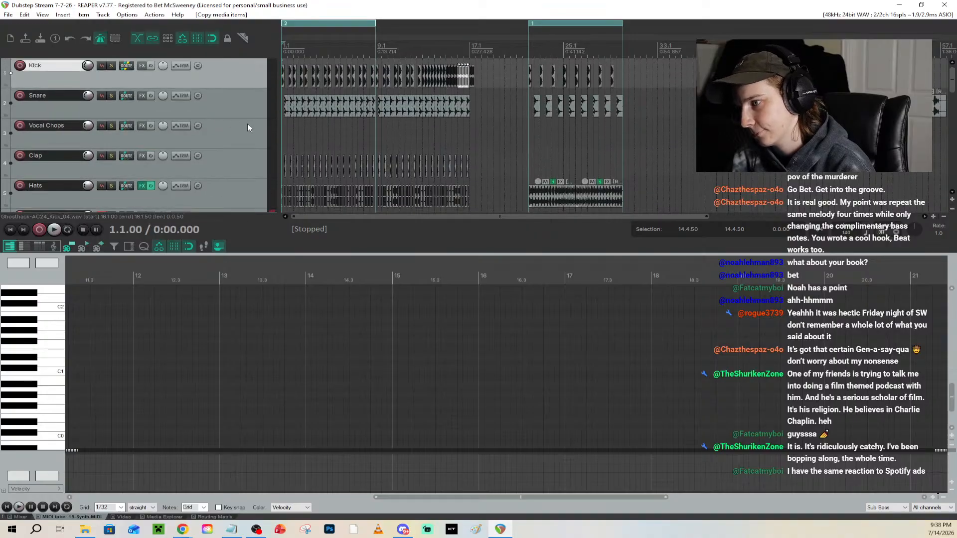
Play the start of the second section from 9.1.00 to check its drums
scroll(351, 132, "up", 7)
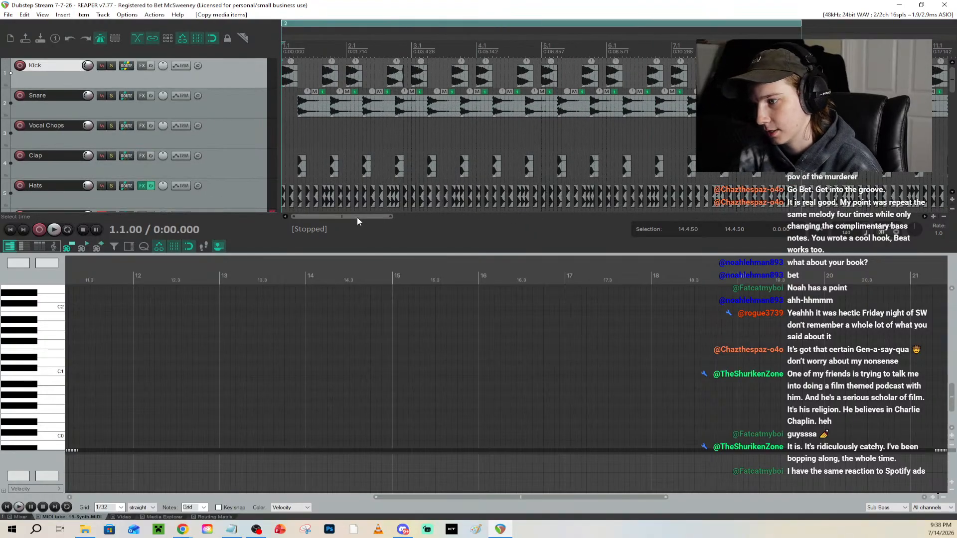
left_click_drag(356, 217, 420, 220)
scroll(435, 62, "down", 4)
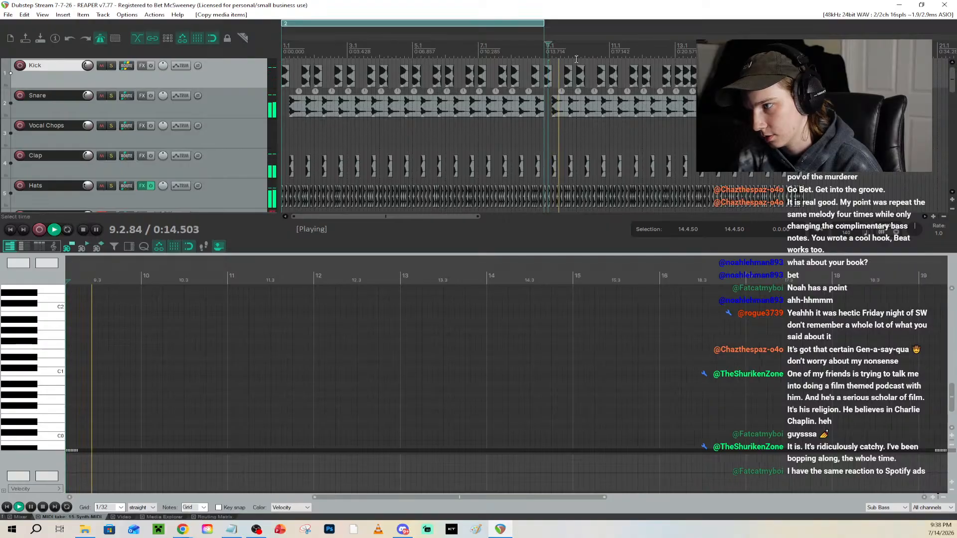
left_click(545, 46)
scroll(622, 125, "up", 1)
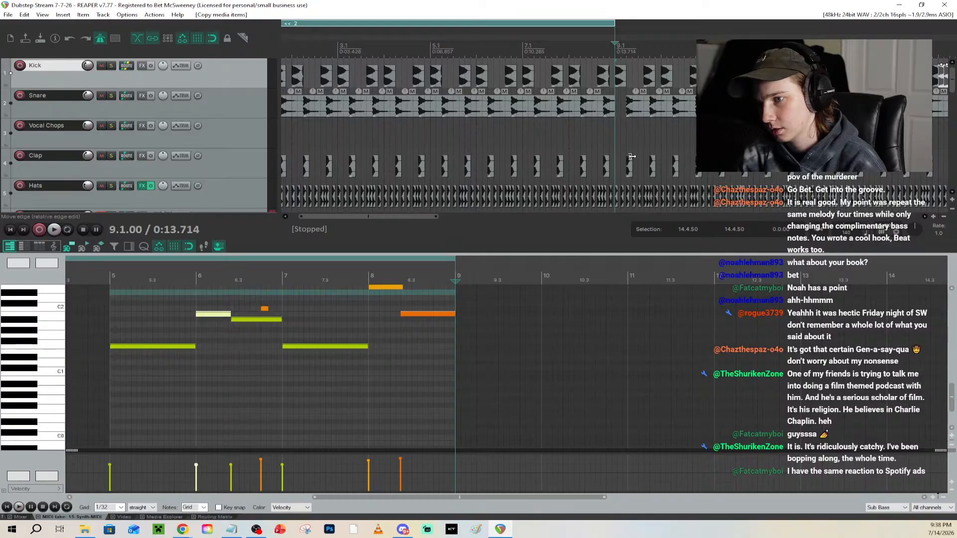
key("space")
key("space")
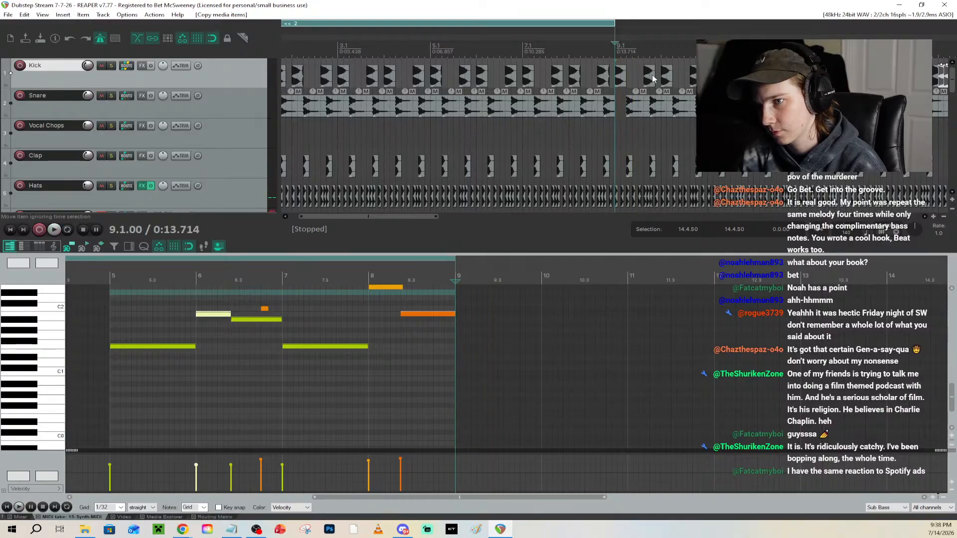
Try the second Kick hit of bar 9 earlier, at about beat 2, and play it from 9.1.00
left_click_drag(652, 79, 631, 78)
key("space")
key("space")
key("space")
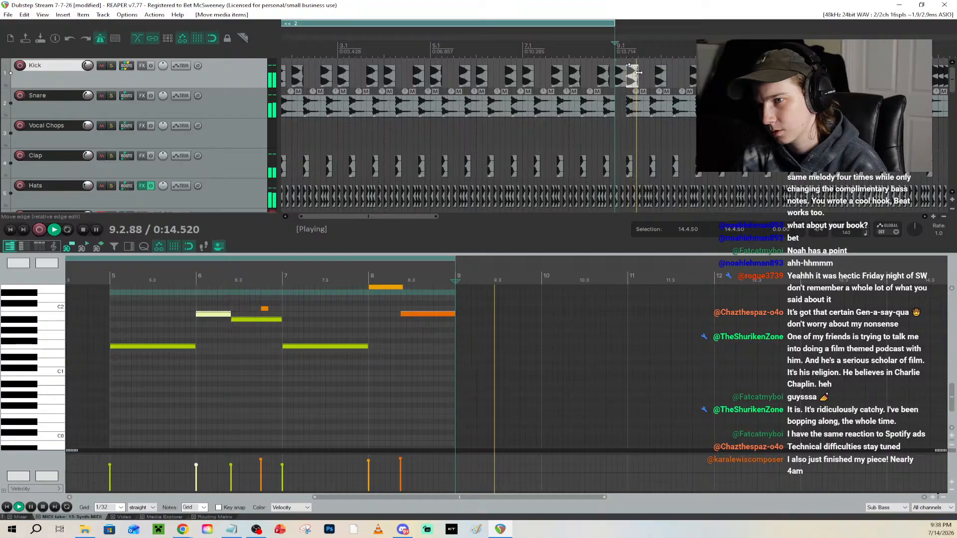
key("space")
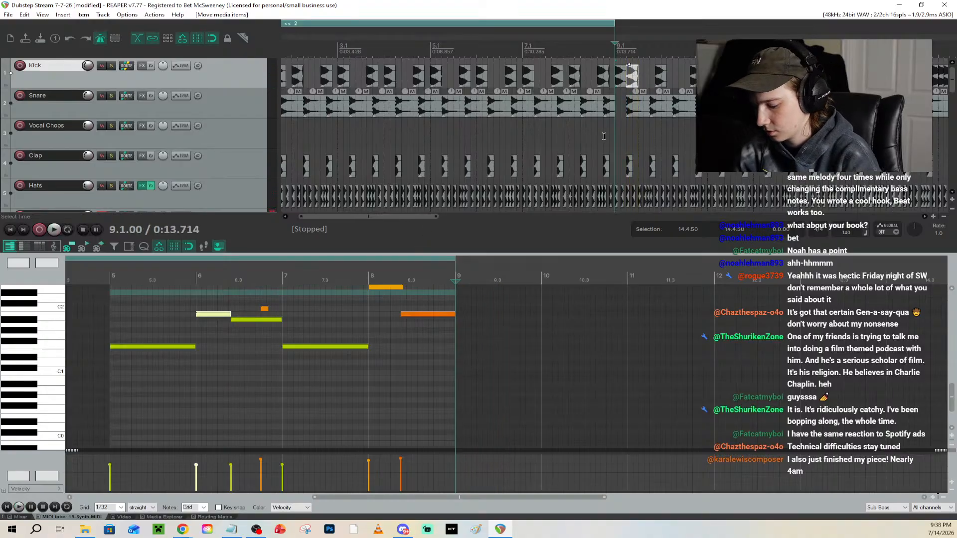
Set the arrangement grid spacing to 1/4 and realign the Kick hits of bars 9 and 10 onto every second beat
key("alt+l")
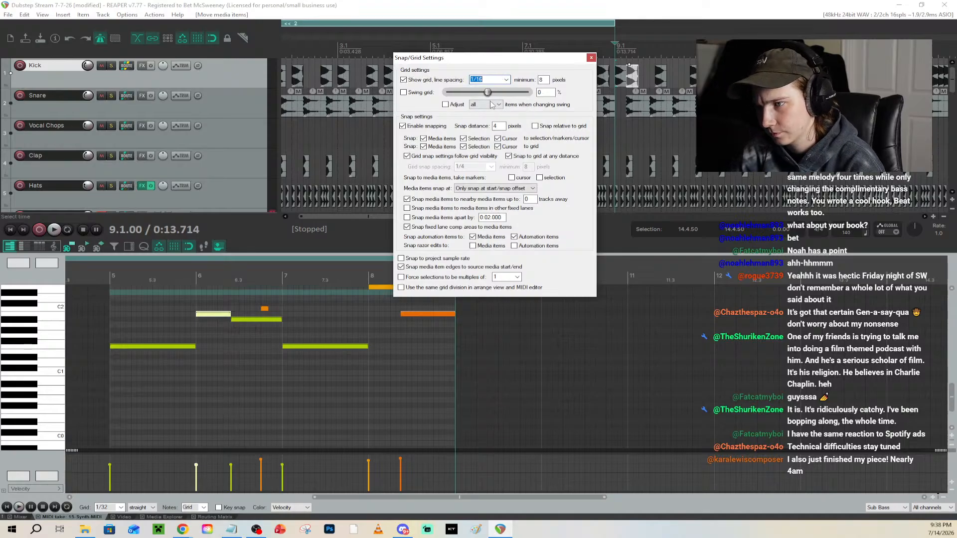
left_click(506, 80)
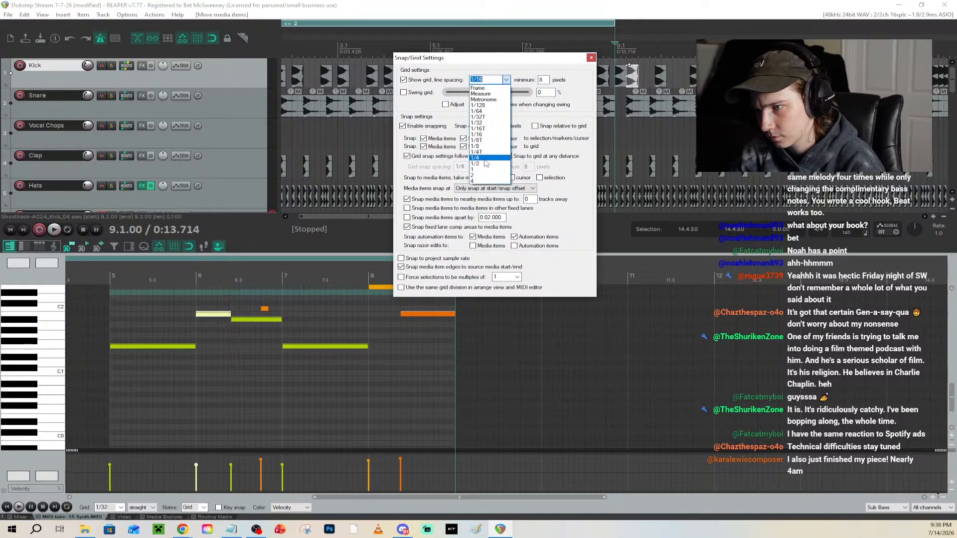
left_click(485, 158)
left_click(591, 57)
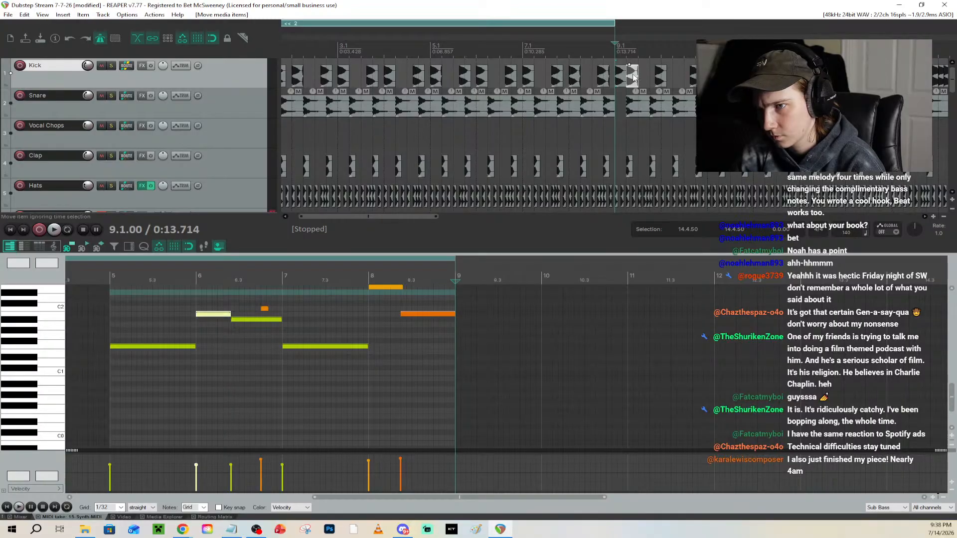
left_click_drag(634, 77, 691, 82)
key("space")
key("space")
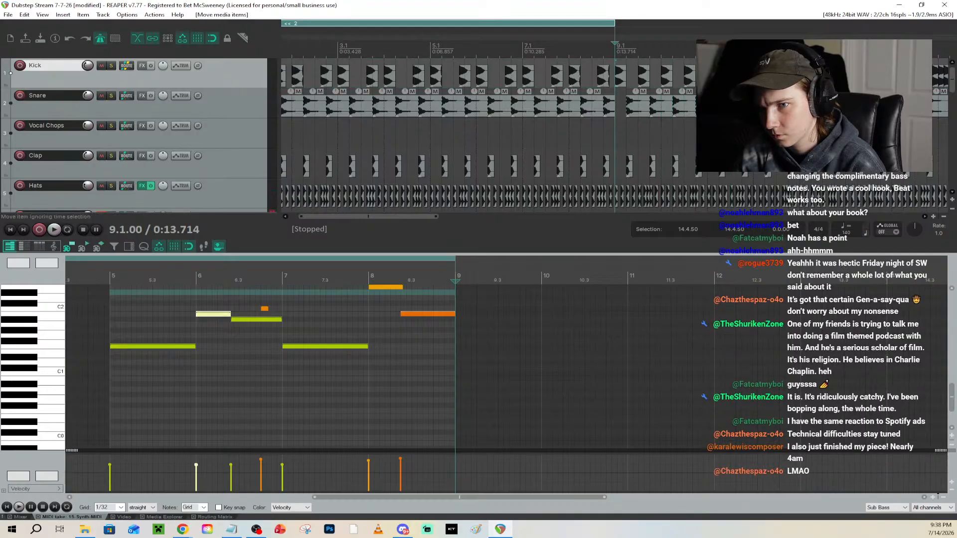
Play the respaced Kick hits from 9.1.00 and save the project
key("space")
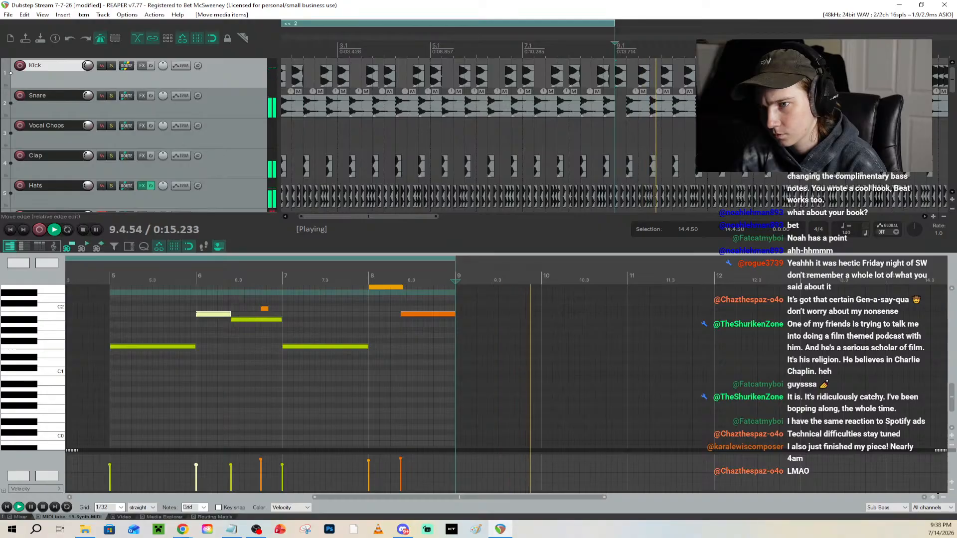
key("space")
key("space")
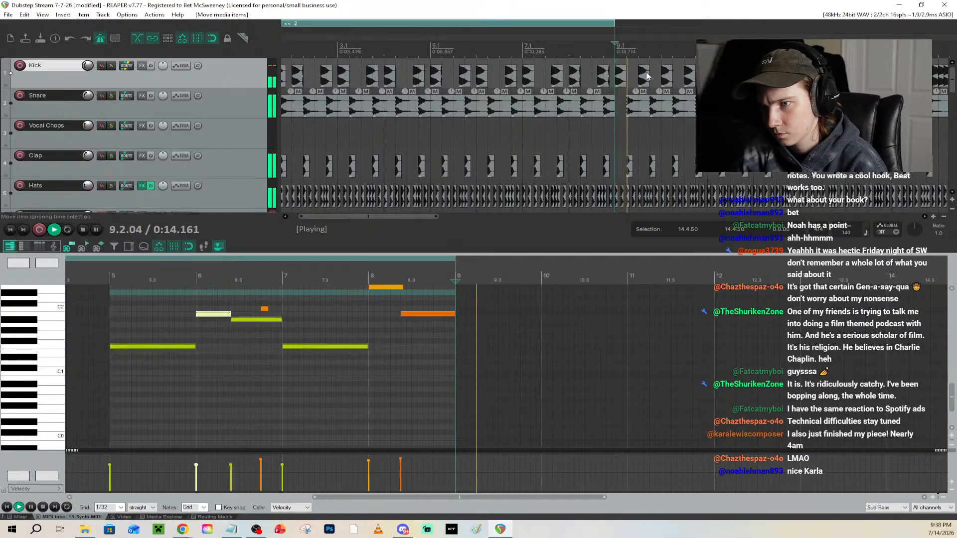
key("space")
key("ctrl+s")
Replay the opening beats of bar 9 to judge how the Kick enters the second section
key("space")
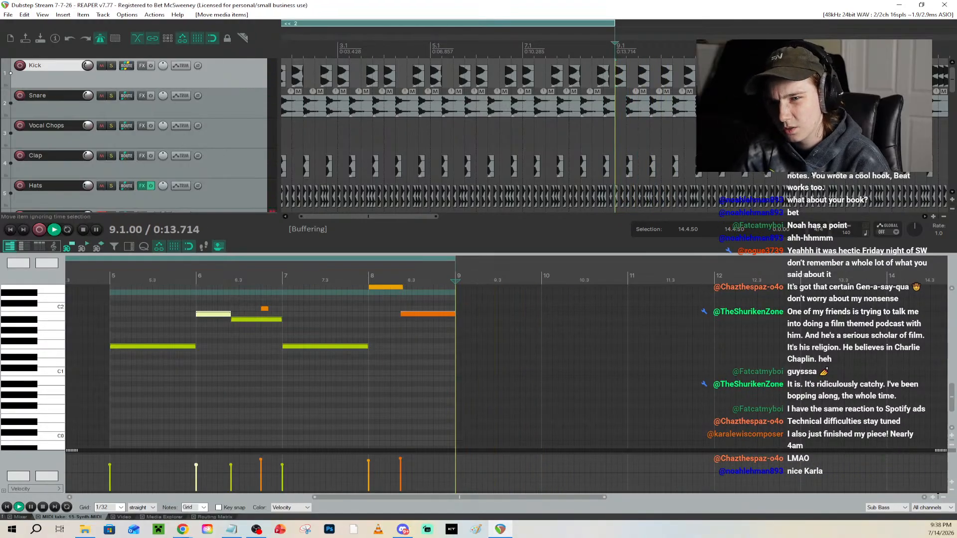
key("space")
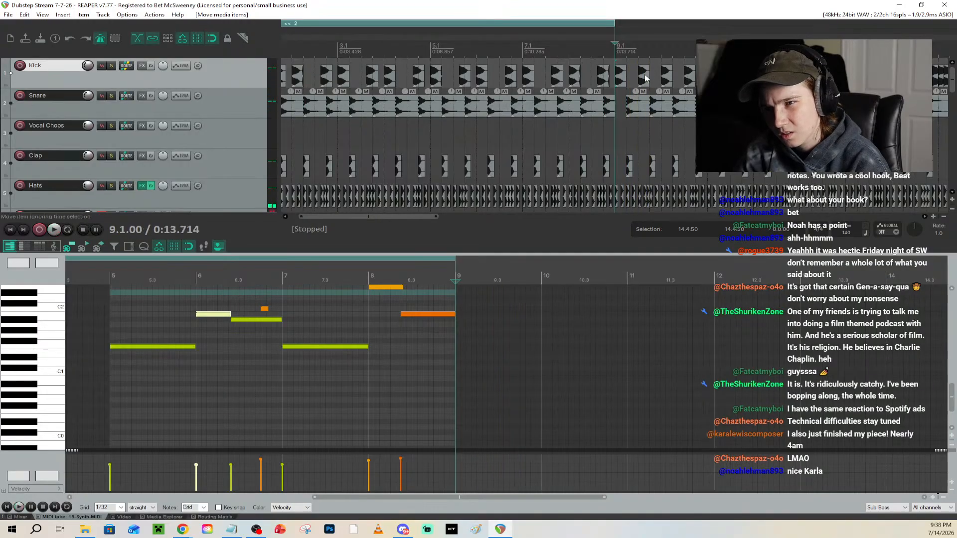
key("space")
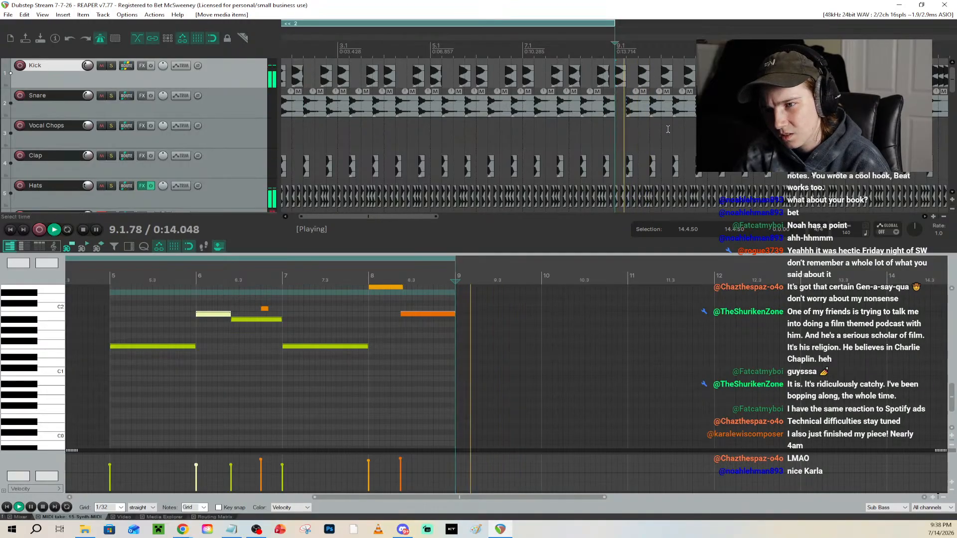
key("space")
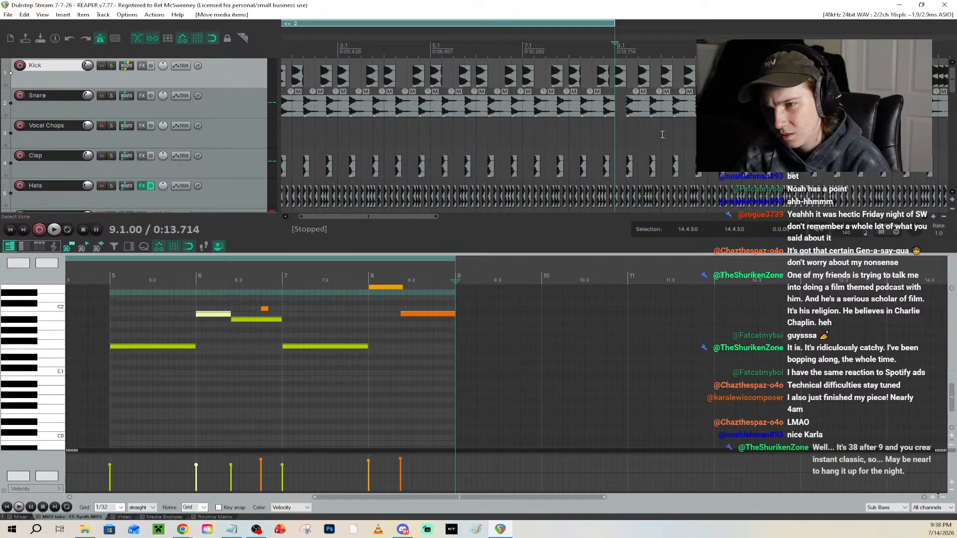